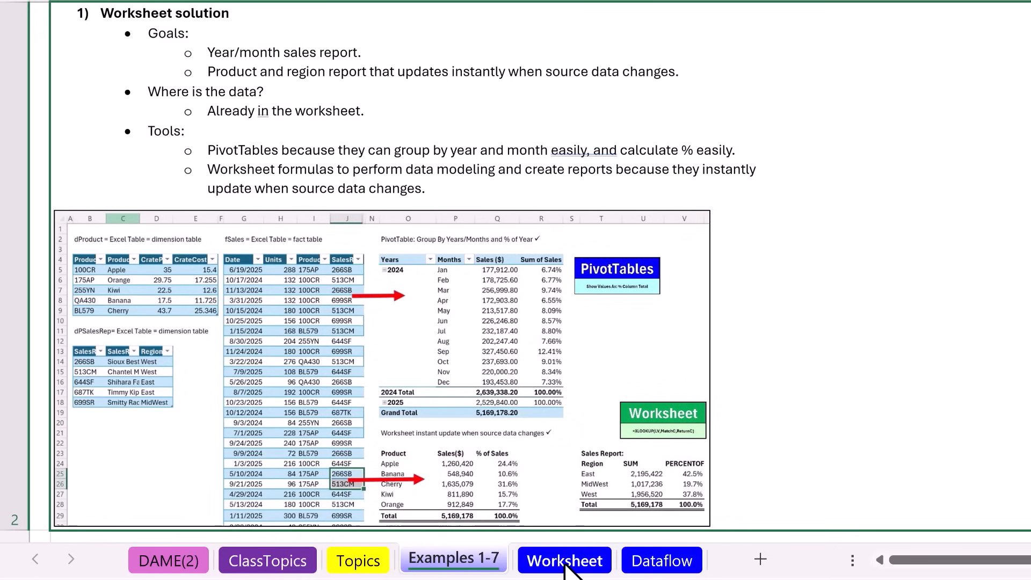
# - On the Worksheet sheet, add a column headed Product to the fSales table in cell K4
pyautogui.click(565, 561)
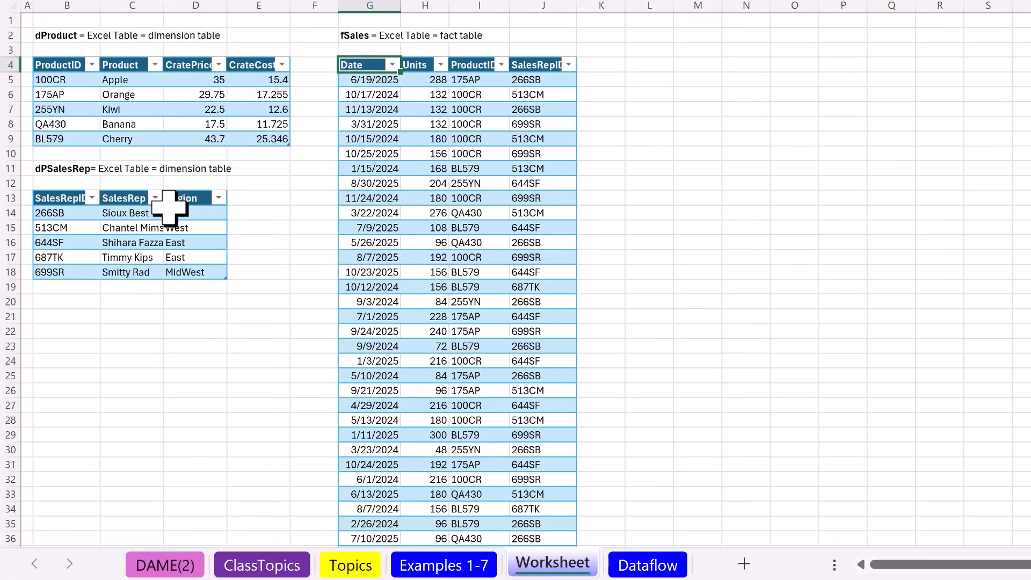
pyautogui.click(613, 68)
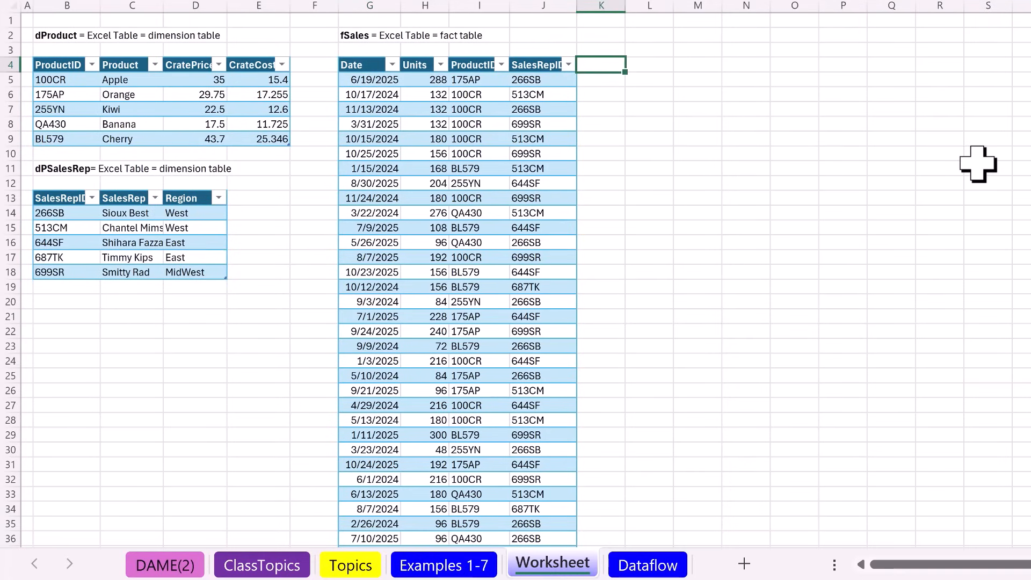
pyautogui.write('Product')
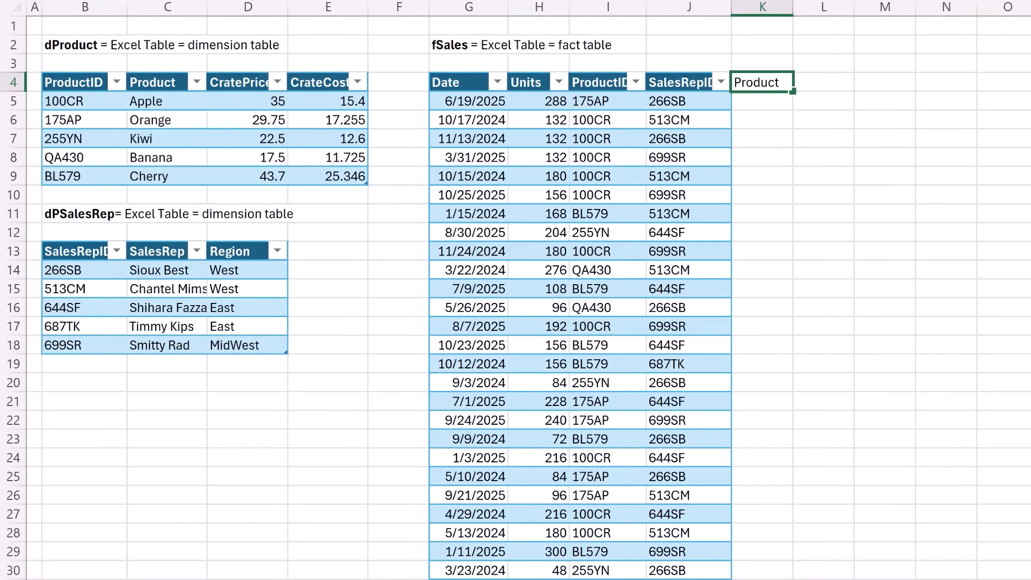
pyautogui.press('Return')
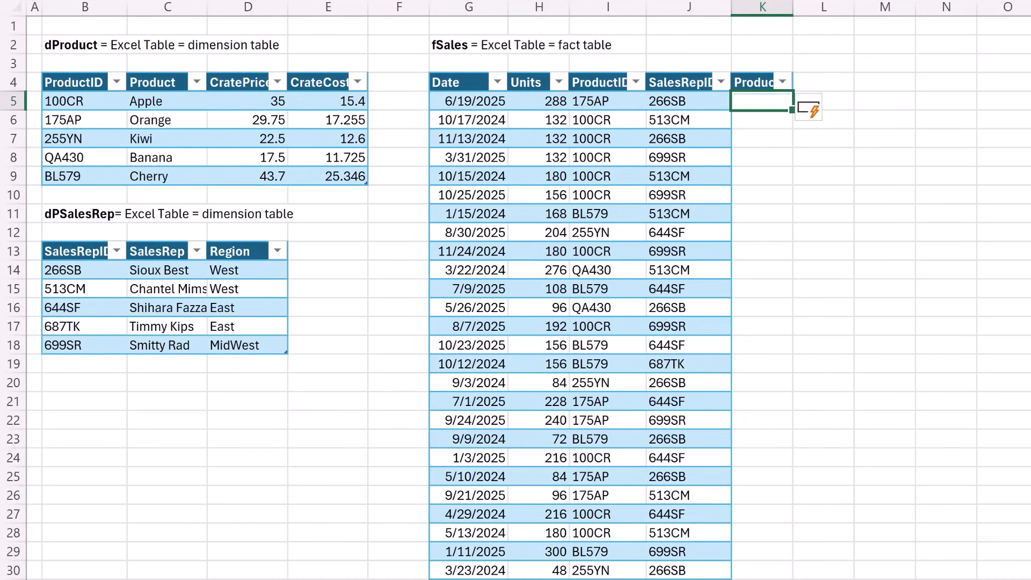
# - Fill the Product column with an XLOOKUP of each row's ProductID in dProduct[ProductID], returning dProduct[Product]
pyautogui.write('=')
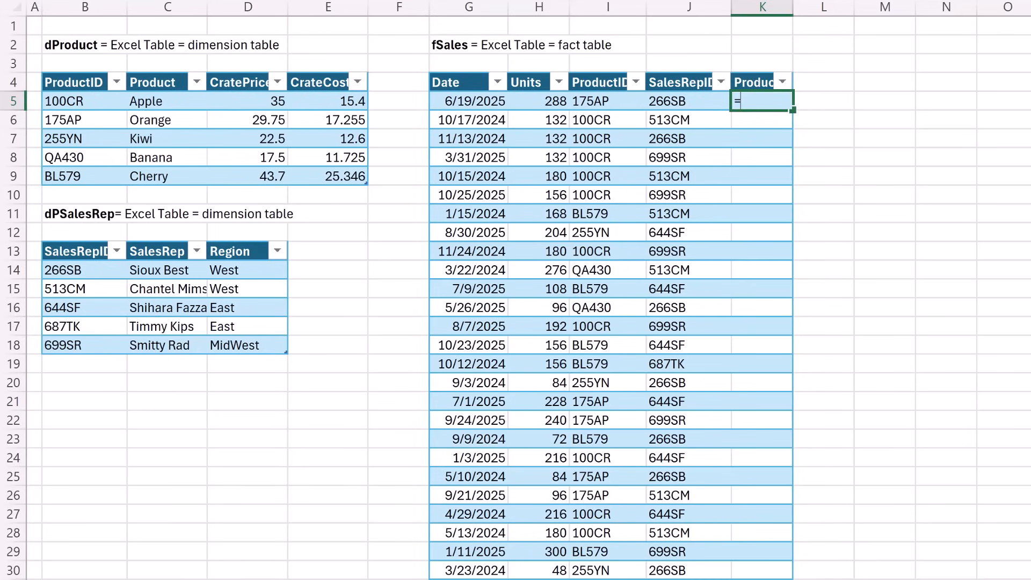
pyautogui.write('xl')
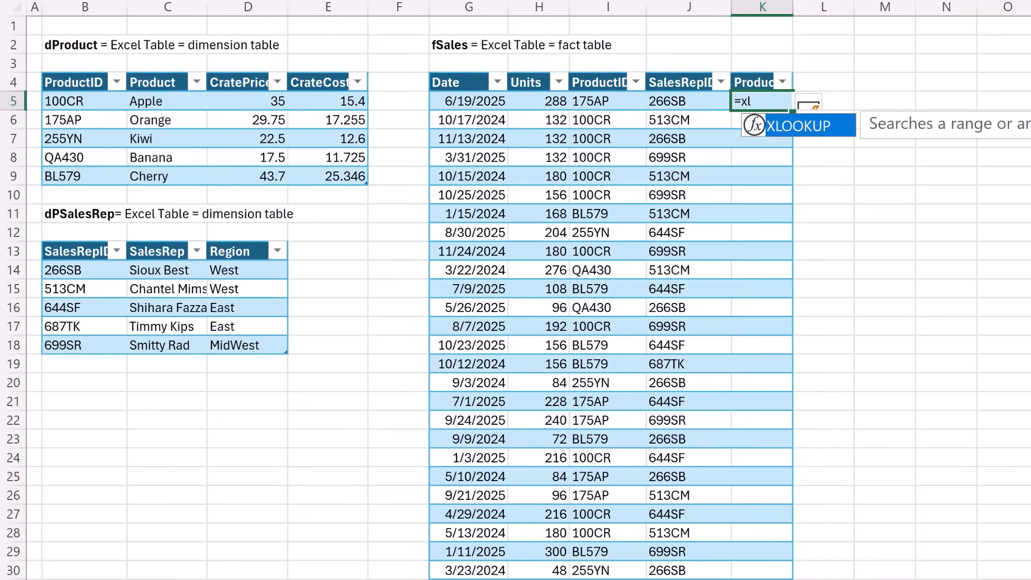
pyautogui.press('Tab')
pyautogui.press('Left')
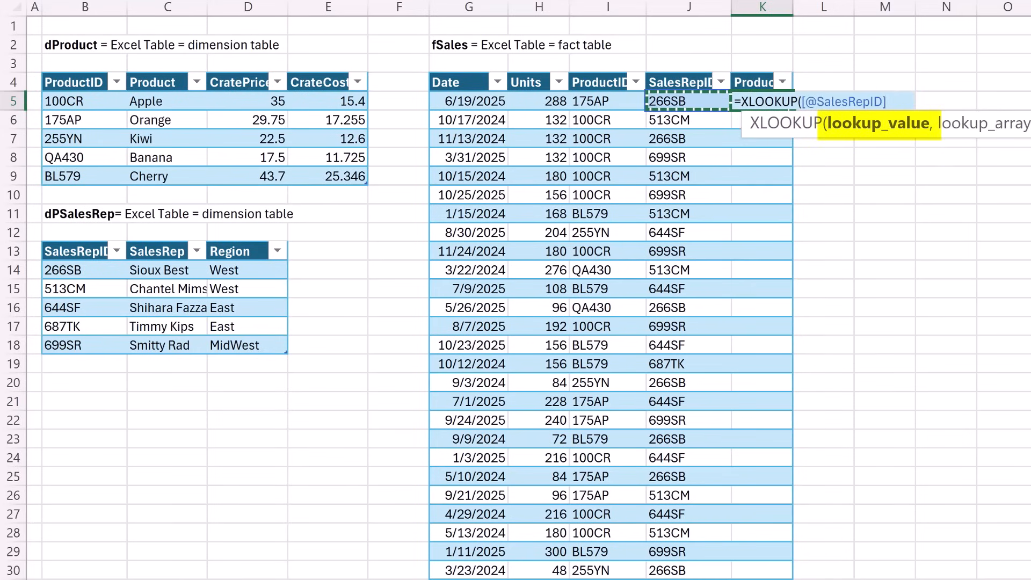
pyautogui.press('Left')
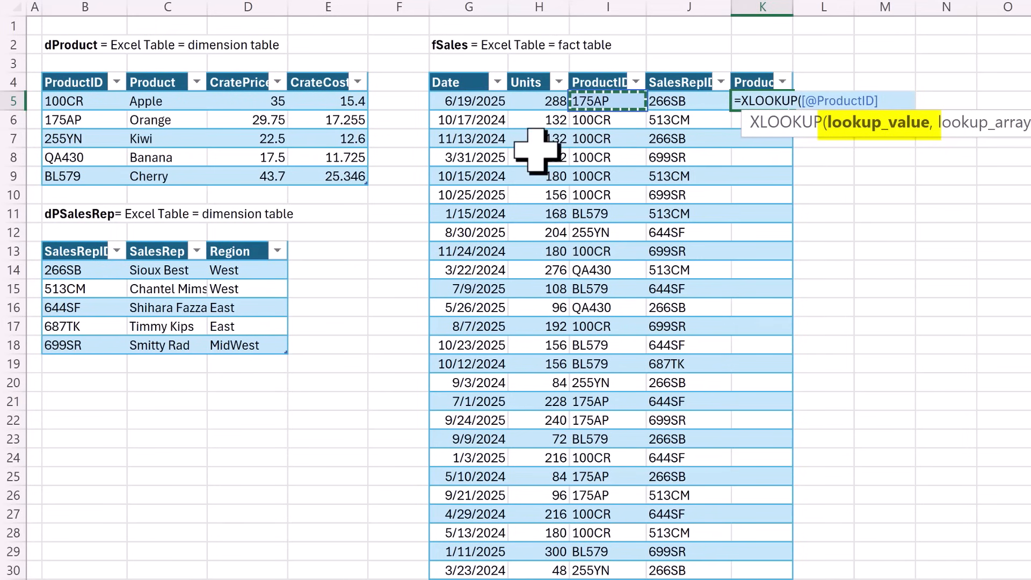
pyautogui.write(',')
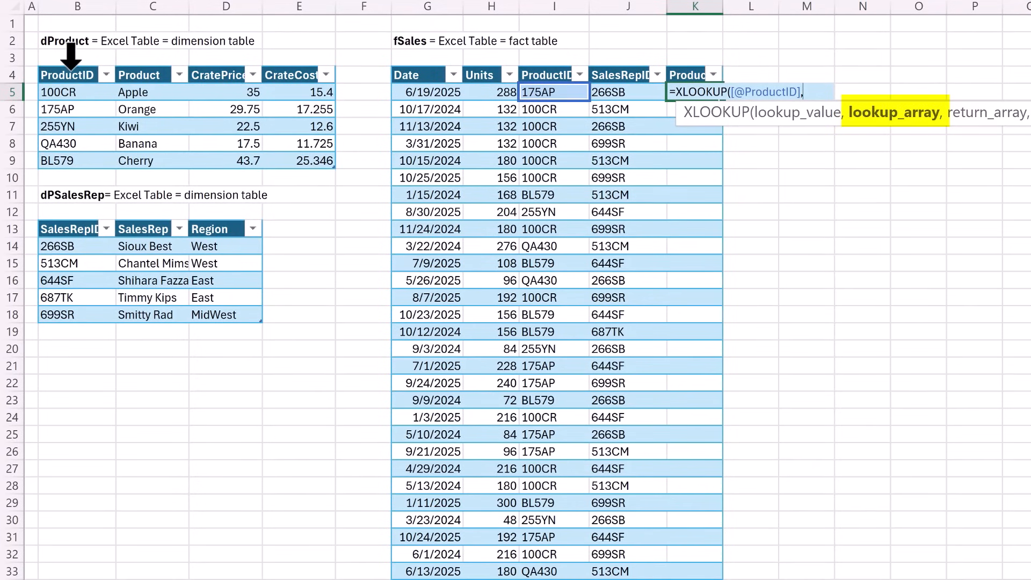
pyautogui.click(70, 64)
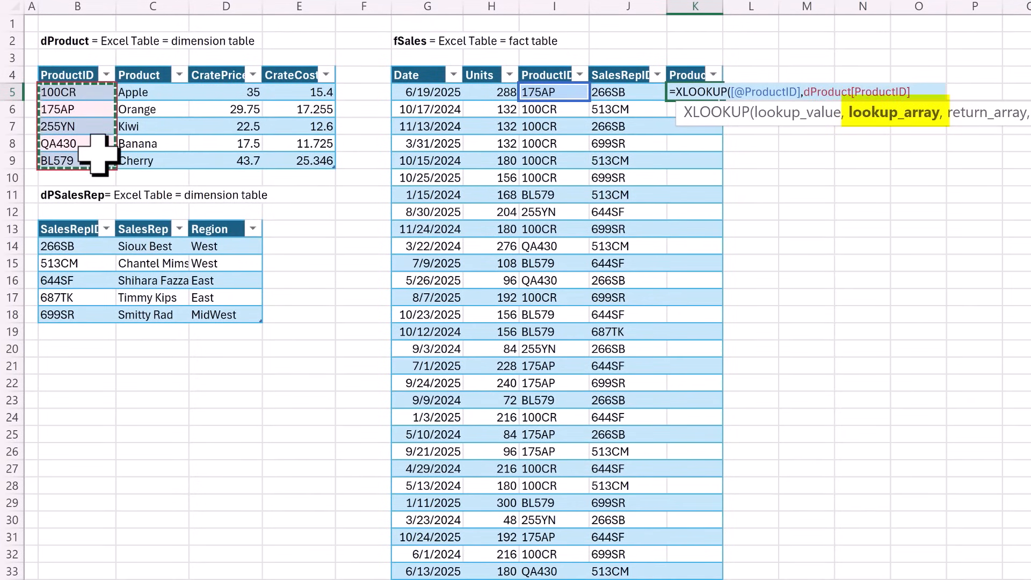
pyautogui.write(',')
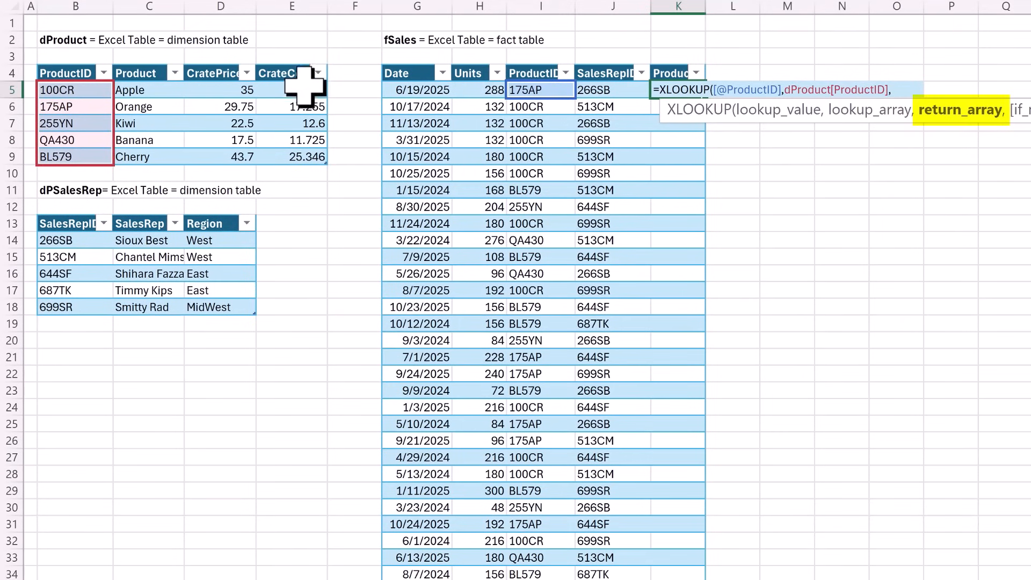
pyautogui.click(140, 63)
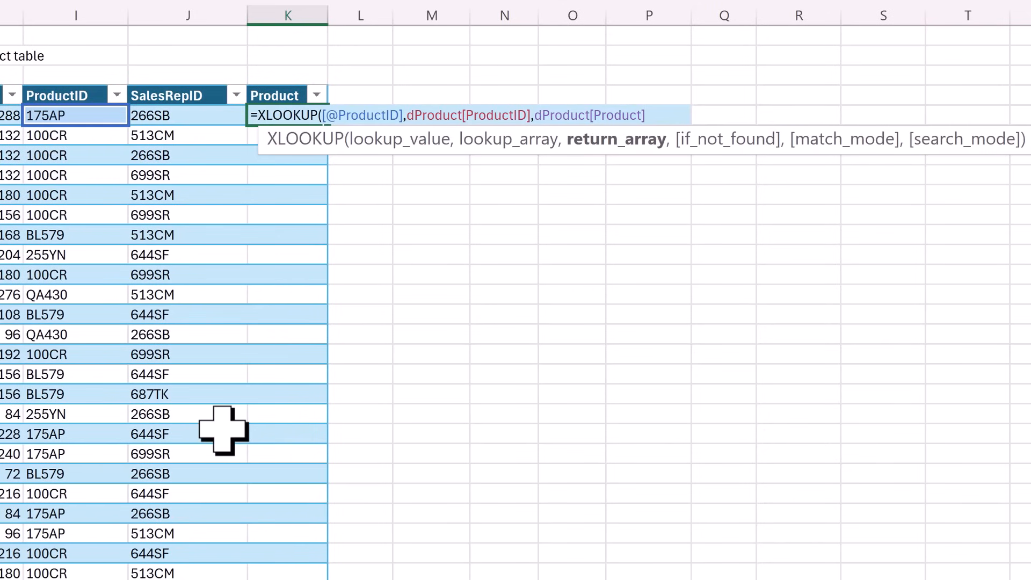
pyautogui.press('Return')
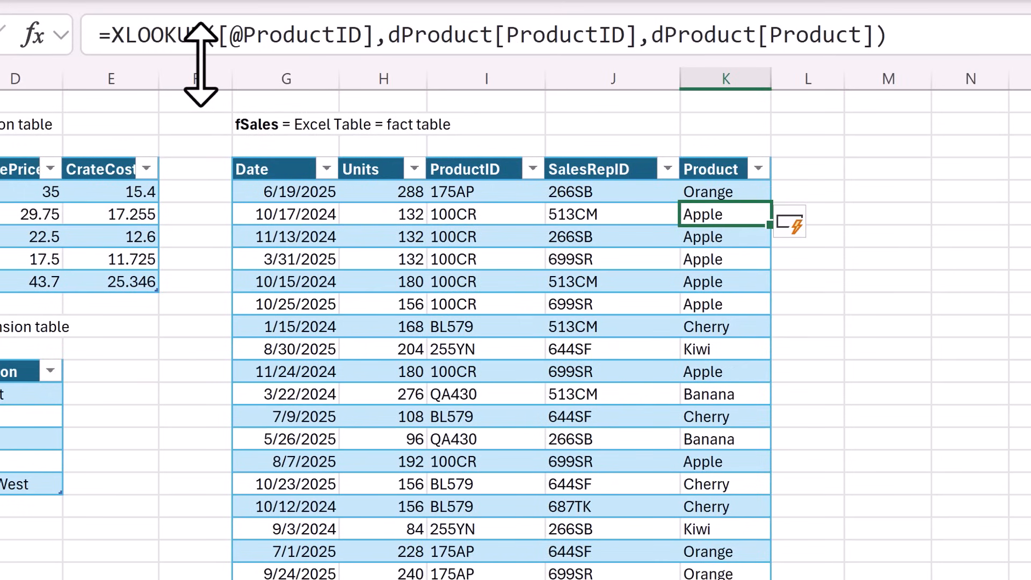
pyautogui.click(701, 322)
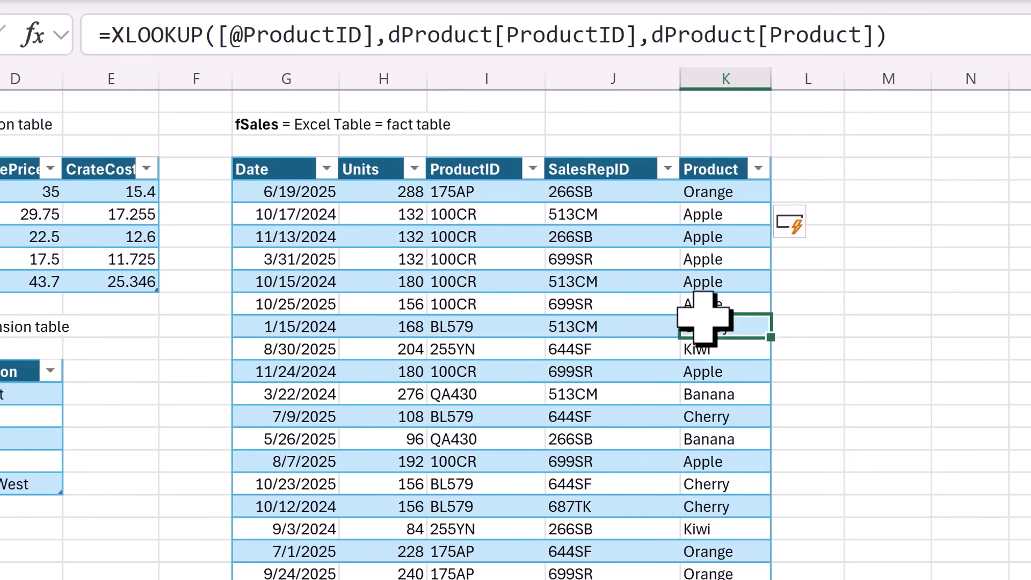
# - Add a column headed Region to the fSales table in cell L4
pyautogui.click(708, 195)
pyautogui.write('Regio')
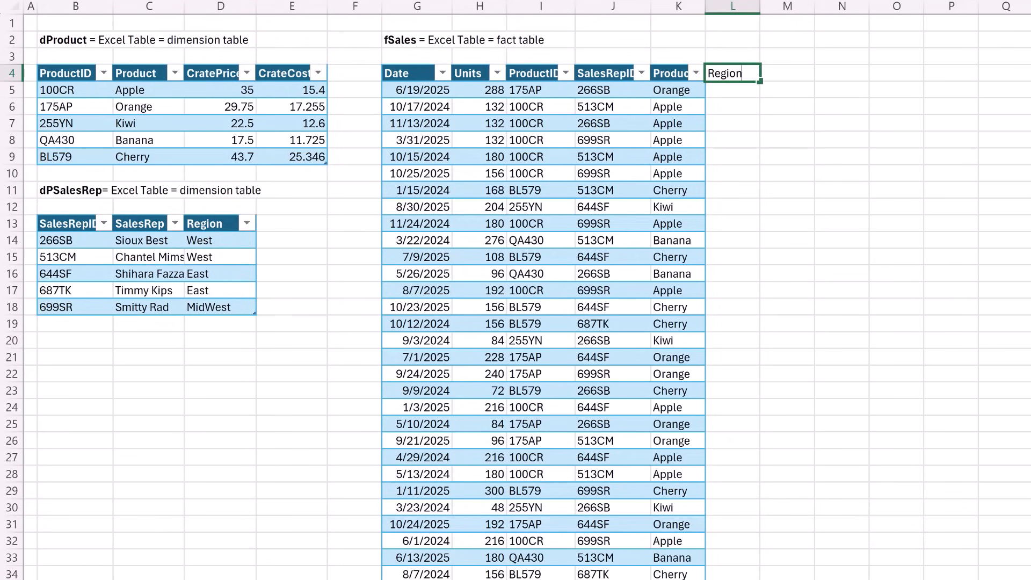
pyautogui.write('n')
pyautogui.press('Return')
# - Fill the Region column with an XLOOKUP of each row's SalesRepID in dPSalesRep[SalesRepID], returning dPSalesRep[Region]
pyautogui.write('=xl')
pyautogui.press('Tab')
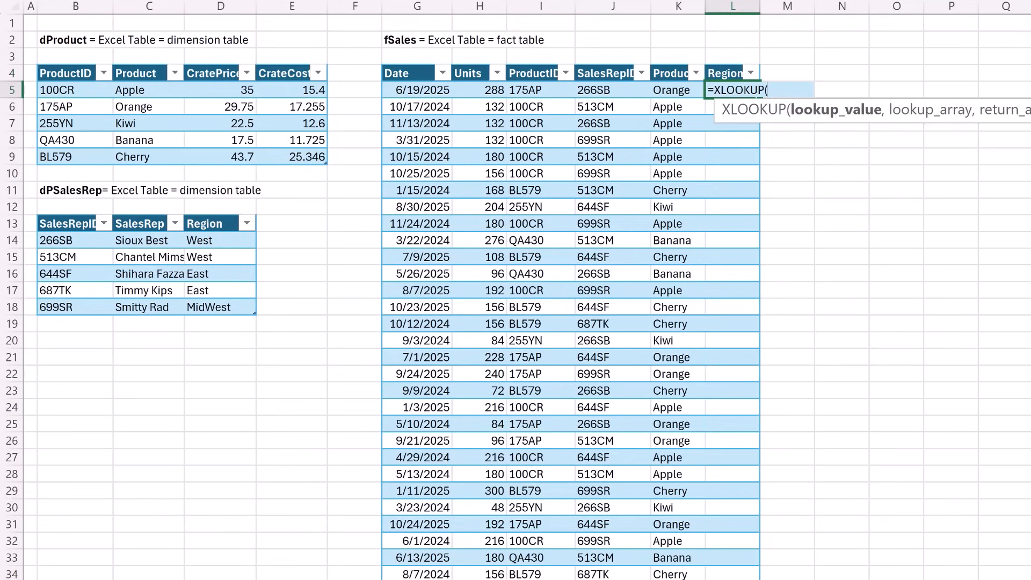
pyautogui.press('Left')
pyautogui.press('Left')
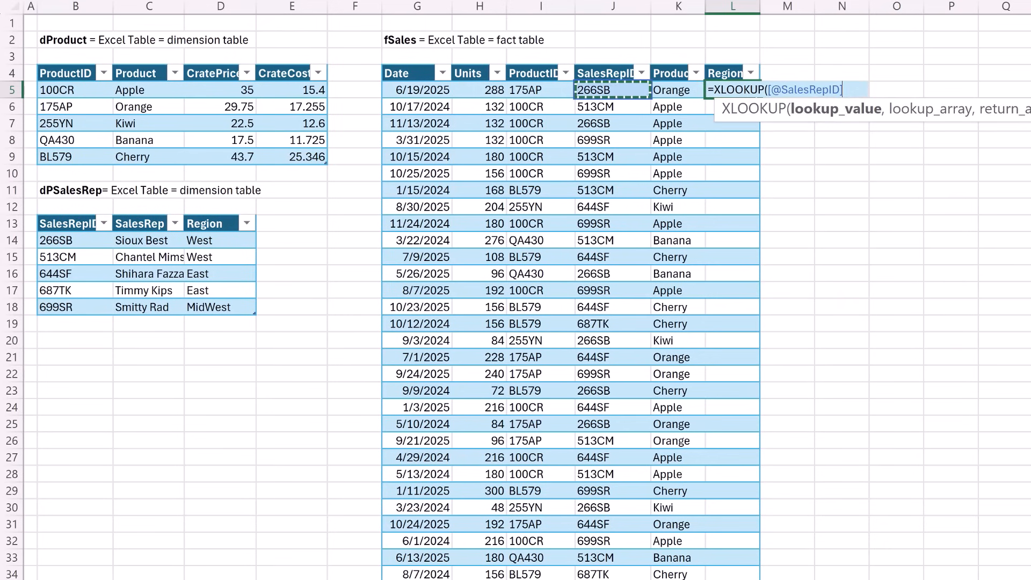
pyautogui.write(',')
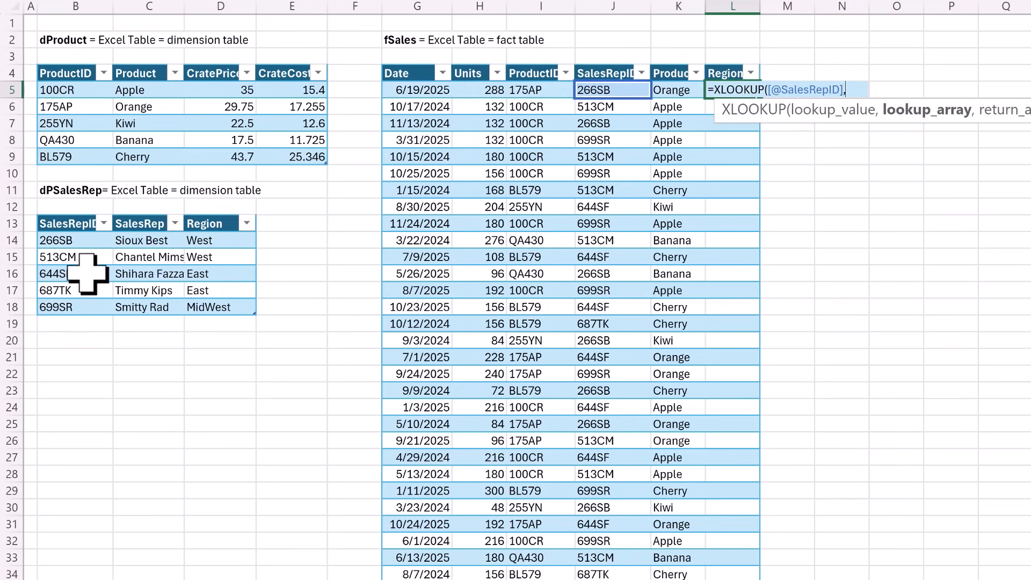
pyautogui.click(82, 204)
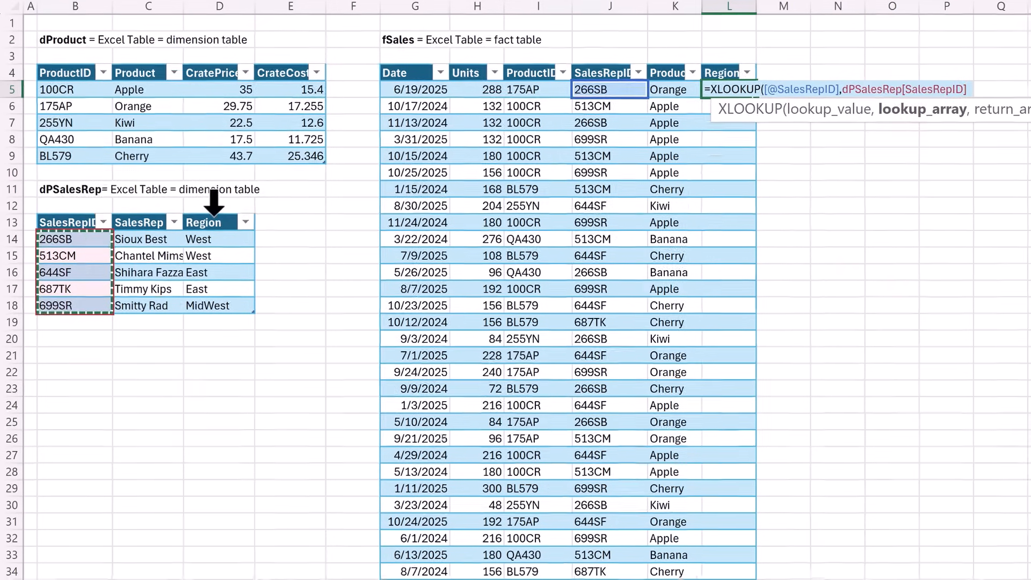
pyautogui.write(',')
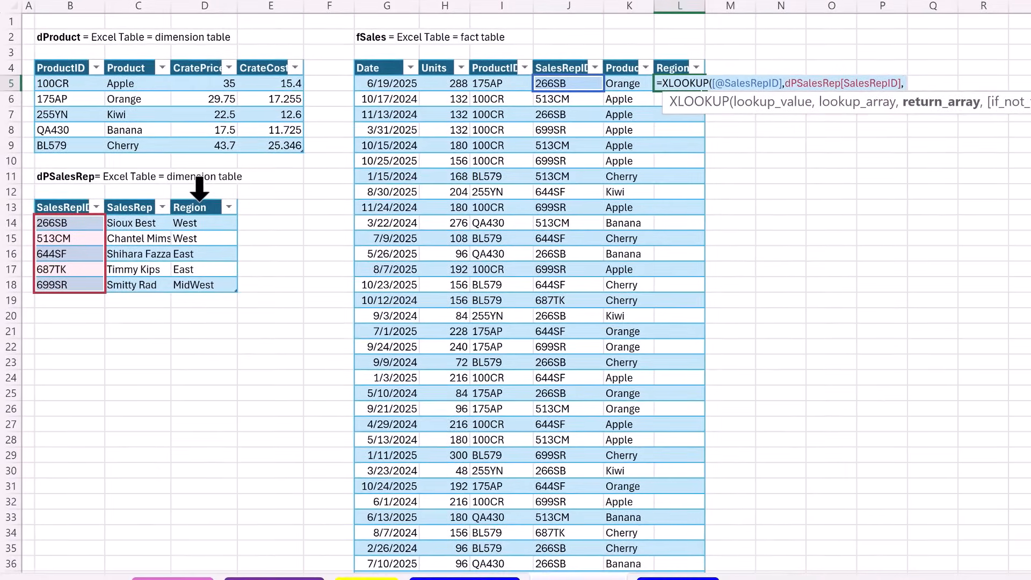
pyautogui.click(199, 199)
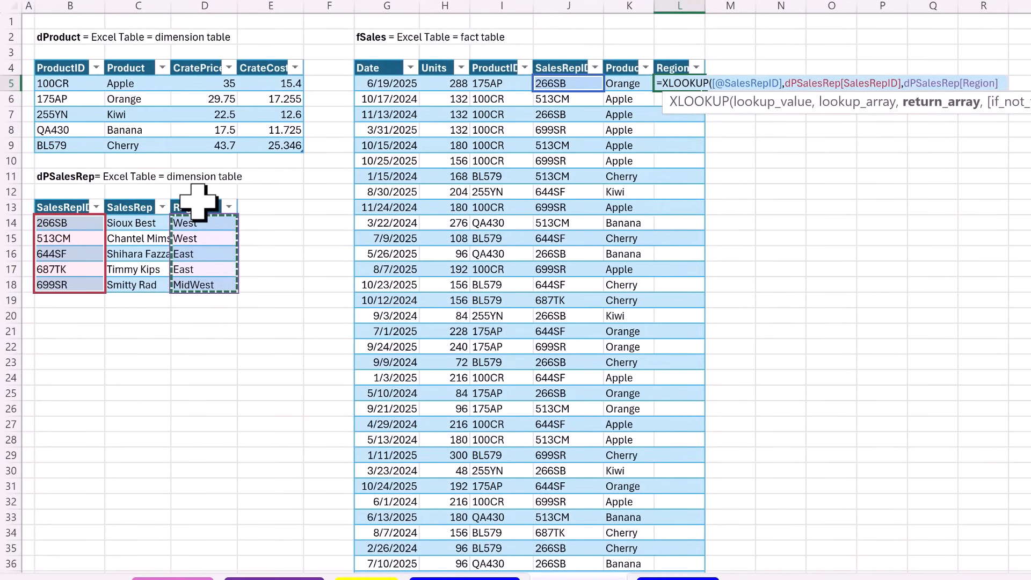
pyautogui.press('Return')
# - Add a column headed sales to the fSales table in cell M4
pyautogui.click(730, 67)
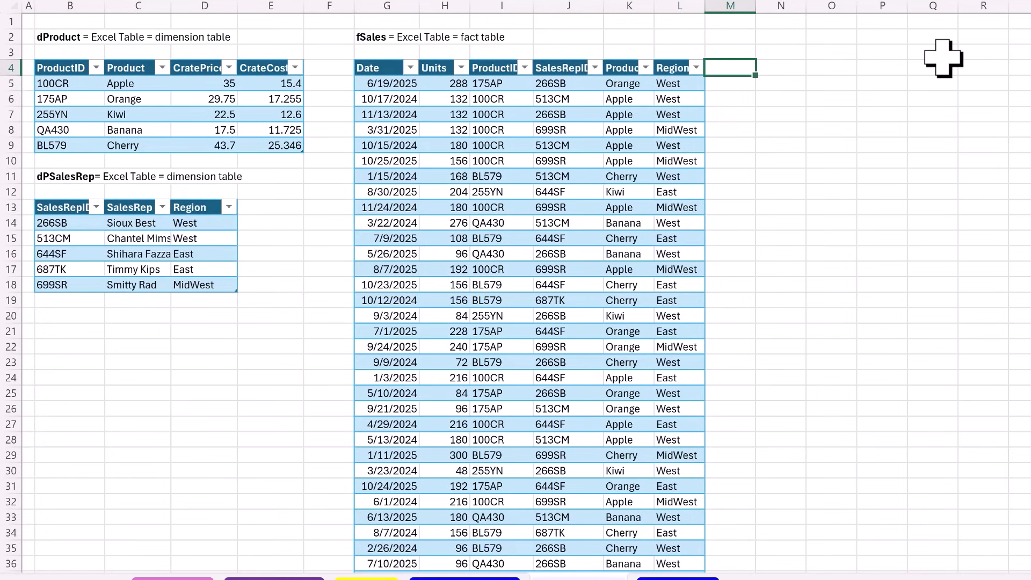
pyautogui.write('sales')
pyautogui.press('Return')
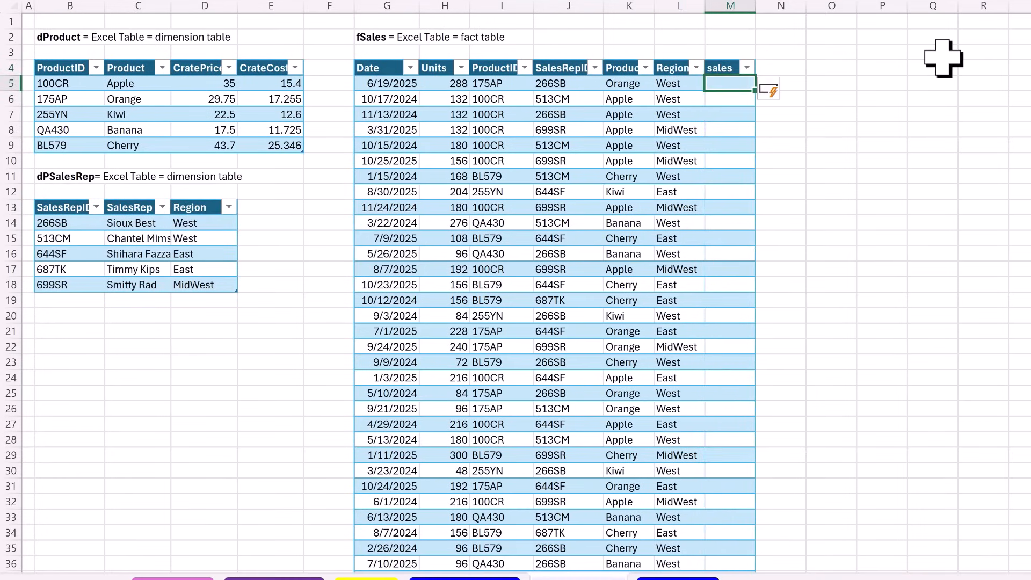
# - Fill the sales column with an XLOOKUP of each row's ProductID in dProduct[ProductID], returning dProduct[CratePrice]
pyautogui.write('=xl')
pyautogui.press('Tab')
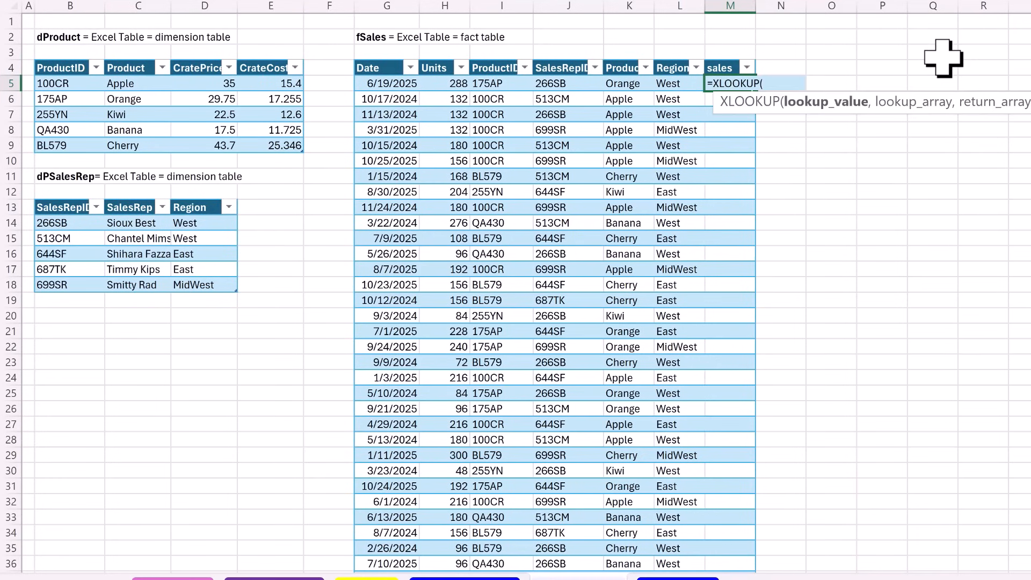
pyautogui.press('Left')
pyautogui.press('Left')
pyautogui.press('Left')
pyautogui.press('Left')
pyautogui.write(',')
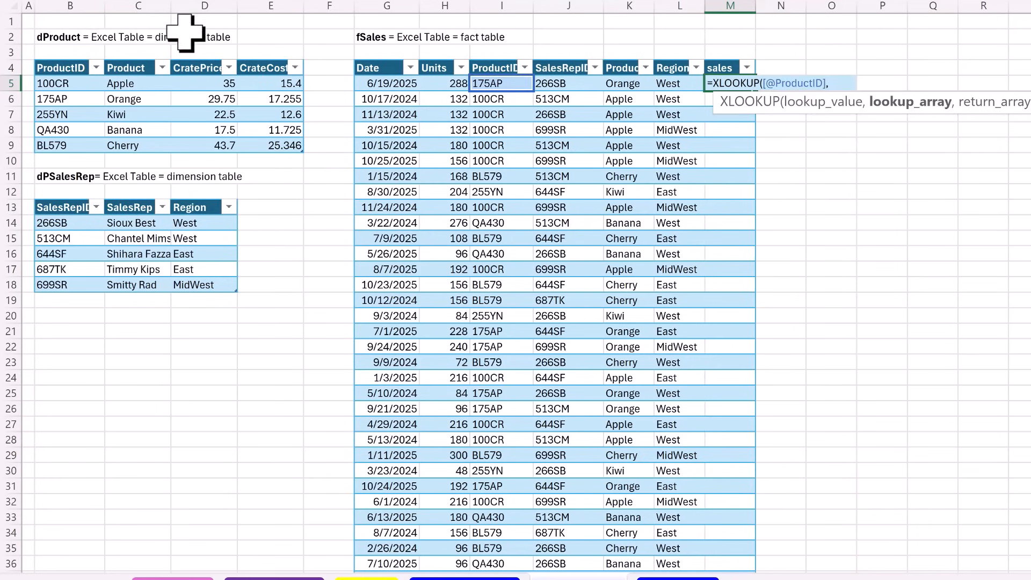
pyautogui.click(72, 63)
pyautogui.write(',')
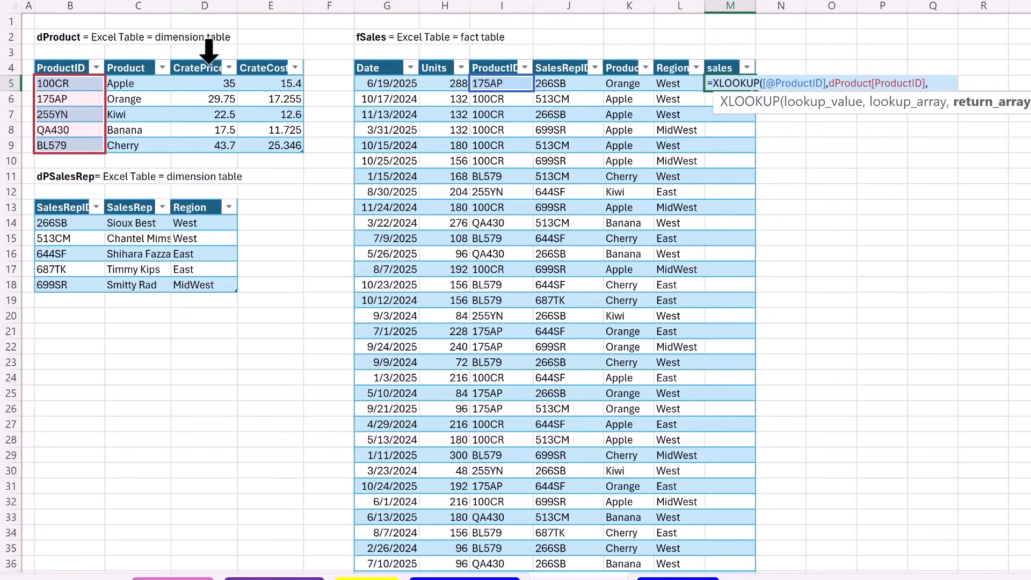
pyautogui.click(208, 65)
pyautogui.press('Return')
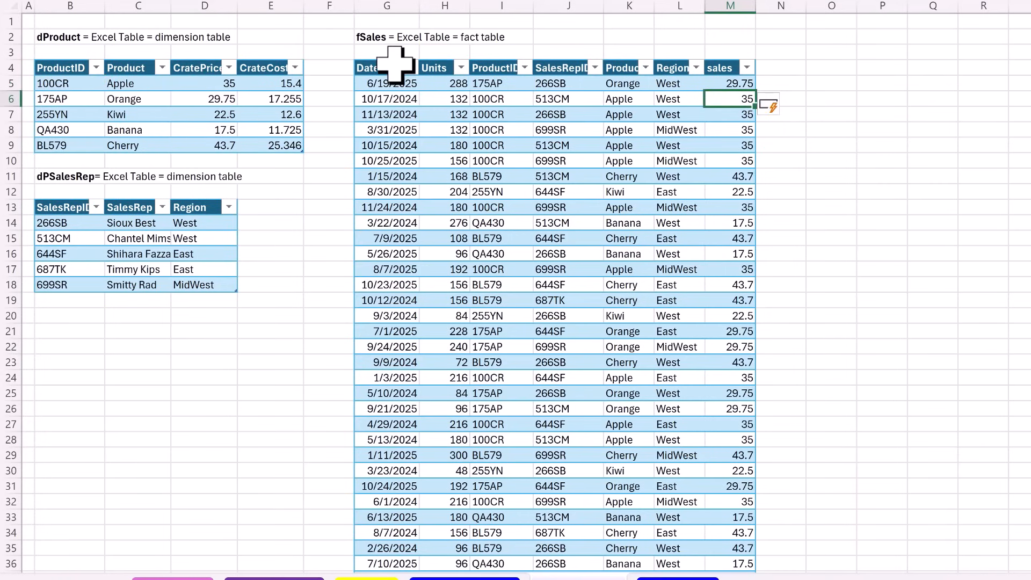
pyautogui.press('Up')
pyautogui.press('F2')
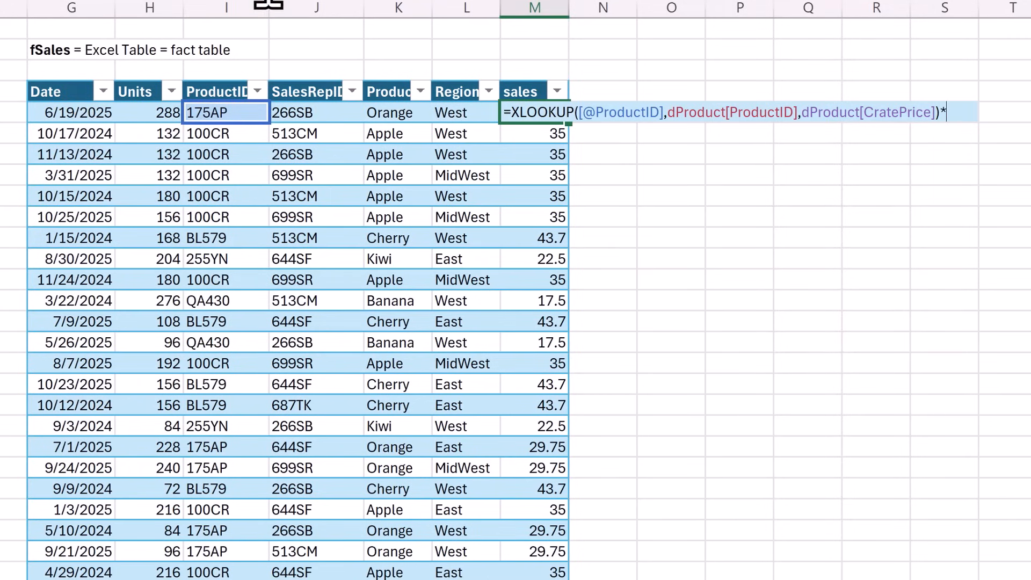
pyautogui.write('*')
pyautogui.click(147, 113)
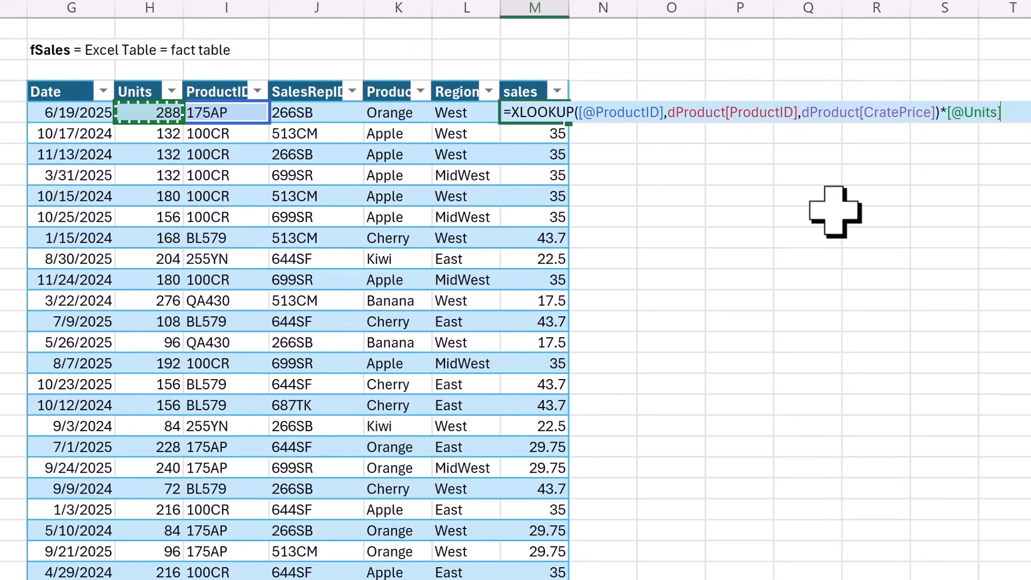
pyautogui.press('Return')
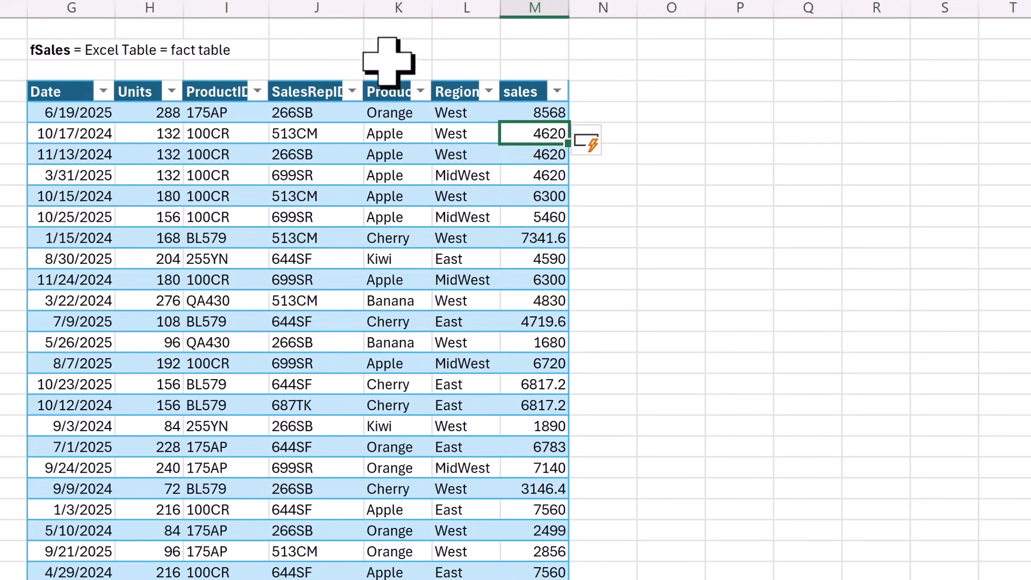
# - Capitalize the header in cell M4 so that it reads Sales
pyautogui.click(517, 90)
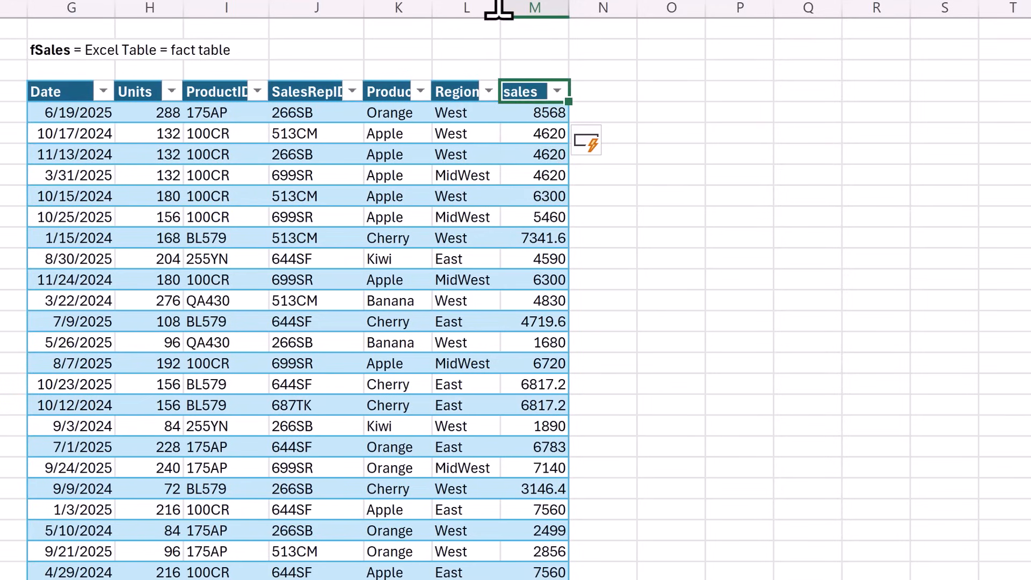
pyautogui.press('F2')
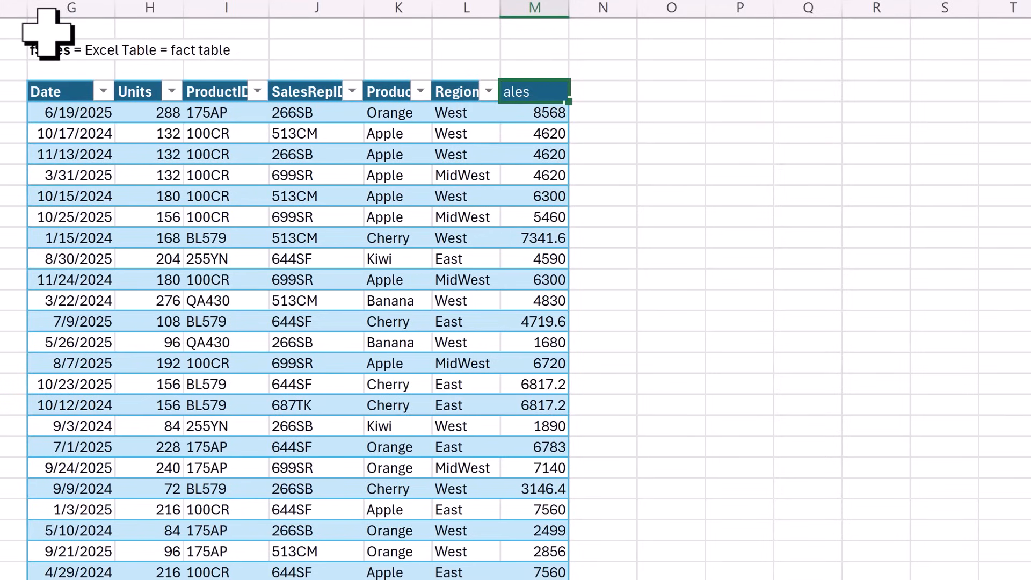
pyautogui.write('S')
pyautogui.press('Return')
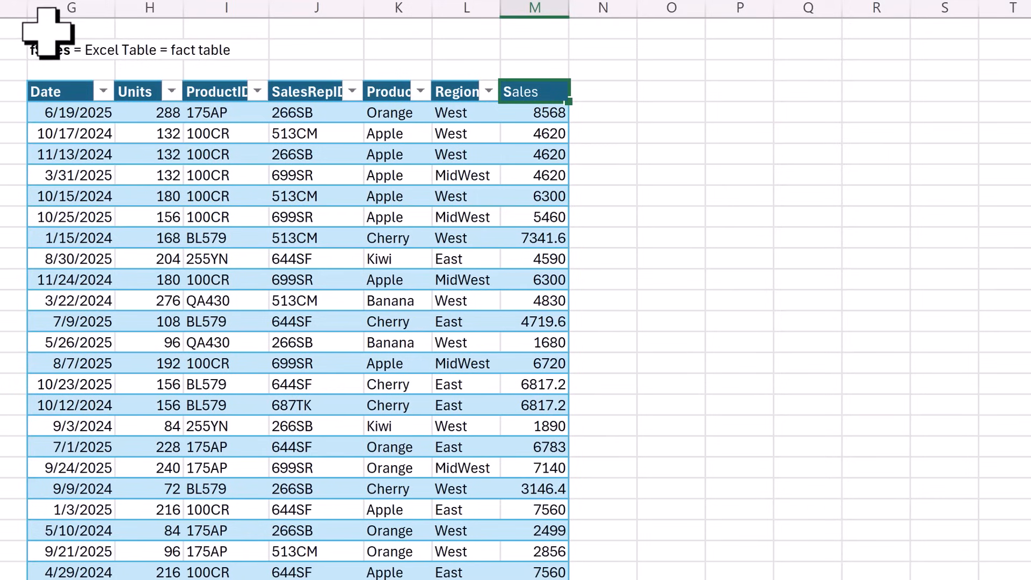
# - Select all data rows of the Product, Region and Sales columns in the fSales table
pyautogui.click(384, 111)
pyautogui.keyDown('shift'); pyautogui.click(537, 128); pyautogui.keyUp('shift')
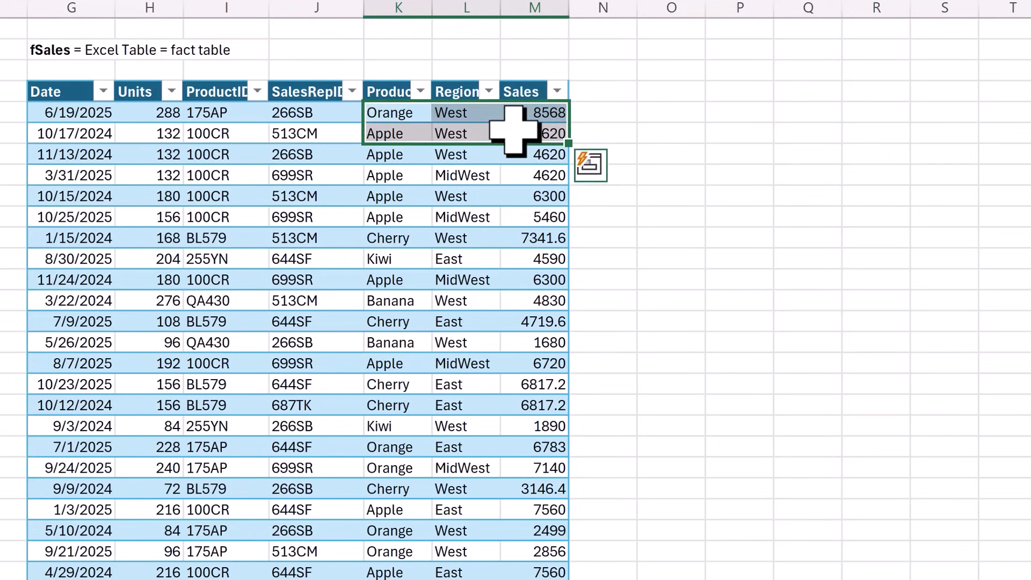
pyautogui.hotkey('ctrl', 'shift', 'Down')
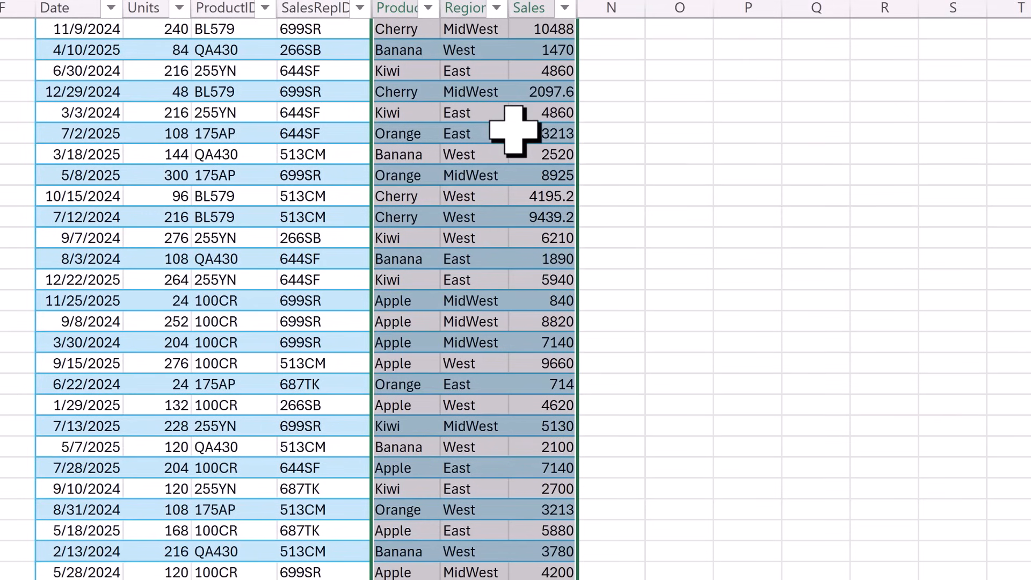
# - Fill the selected Product, Region and Sales data cells of the fSales table with a custom light green background colour
pyautogui.hotkey('ctrl', 'BackSpace')
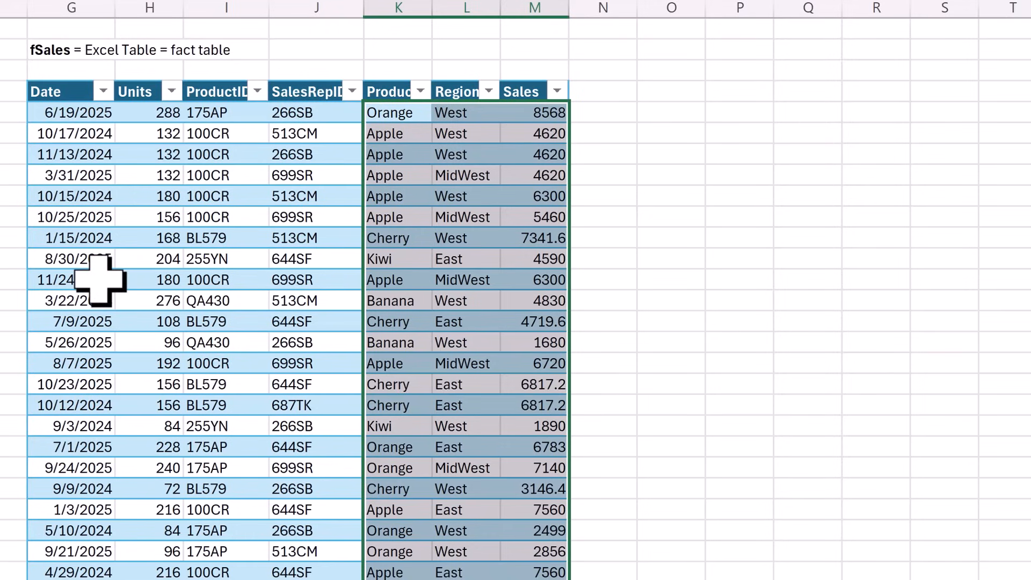
pyautogui.hotkey('ctrl', '1')
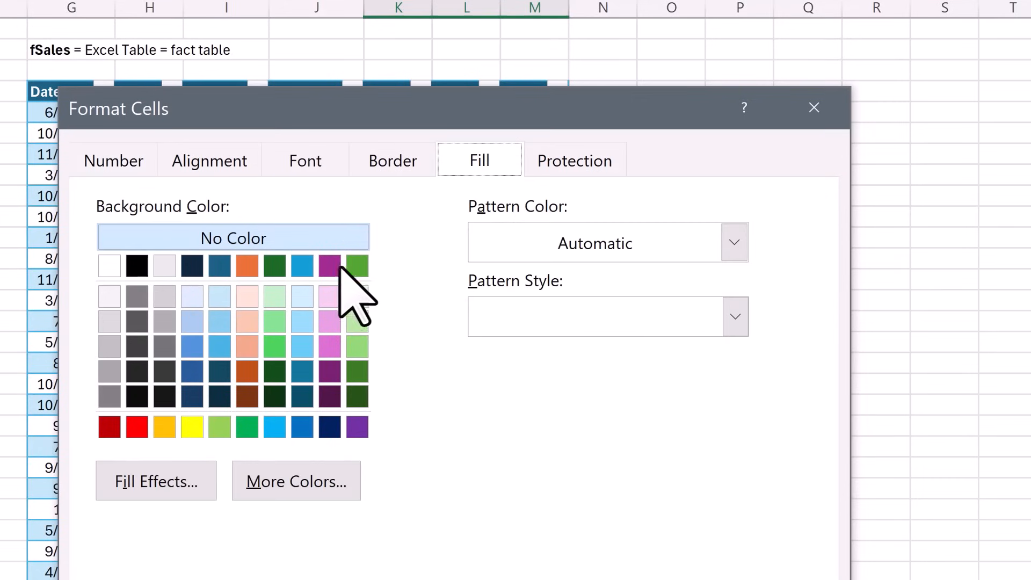
pyautogui.click(293, 484)
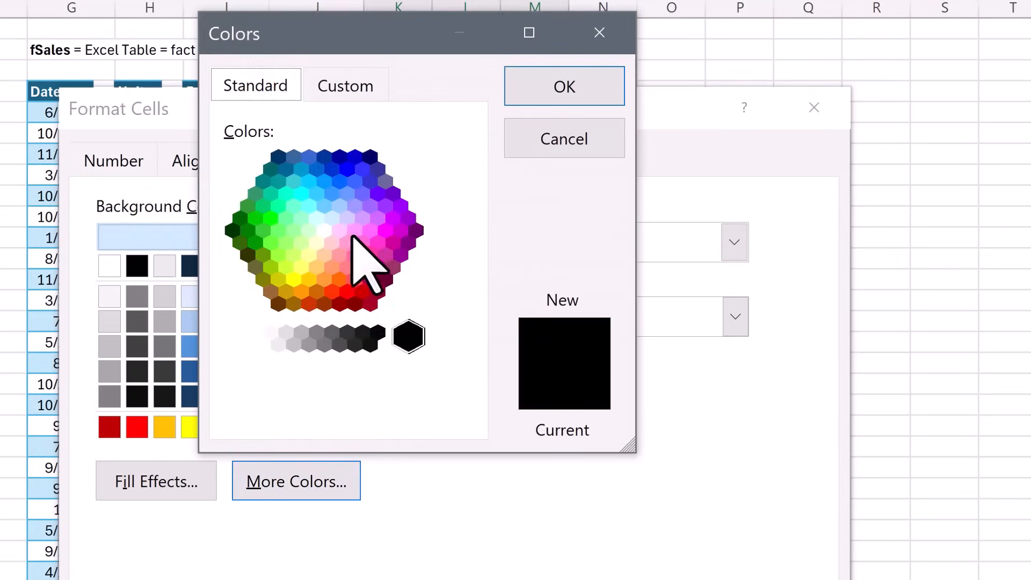
pyautogui.click(309, 230)
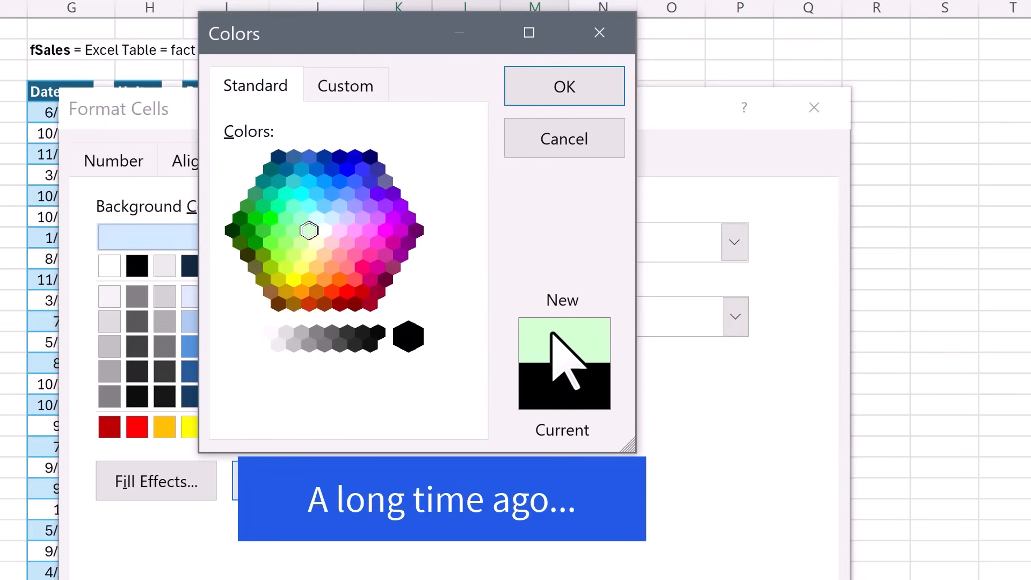
pyautogui.click(559, 95)
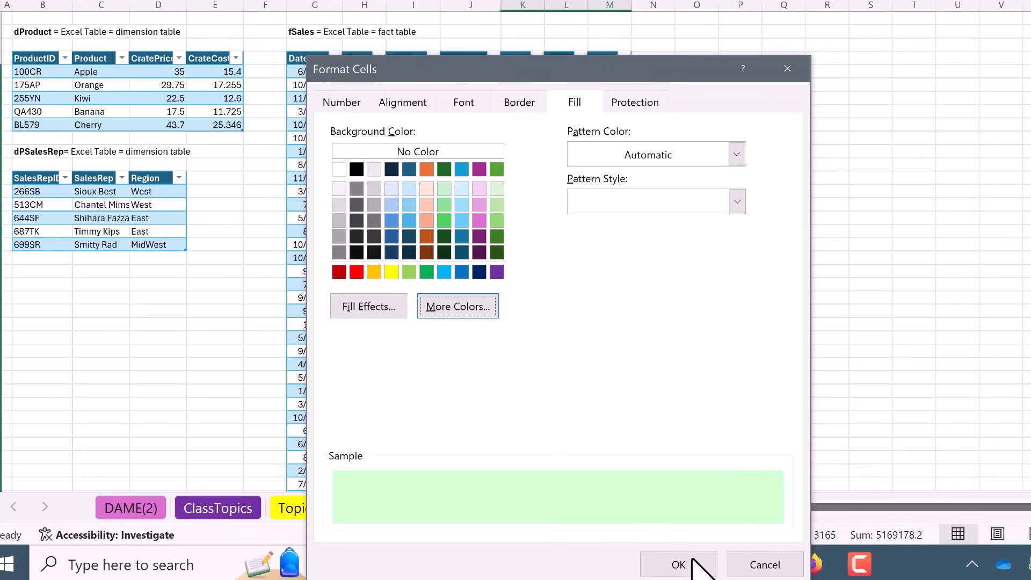
pyautogui.click(679, 565)
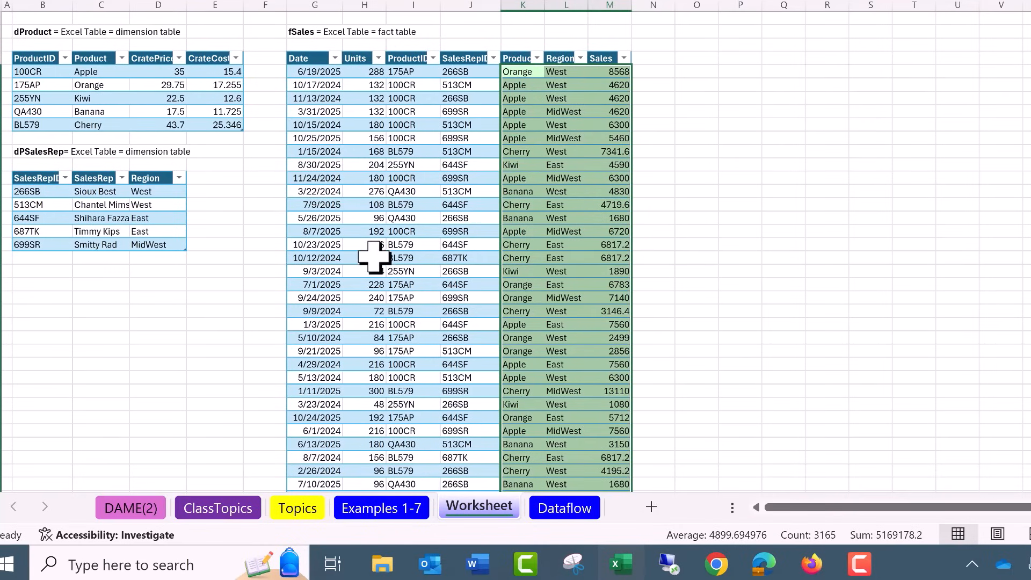
pyautogui.click(463, 114)
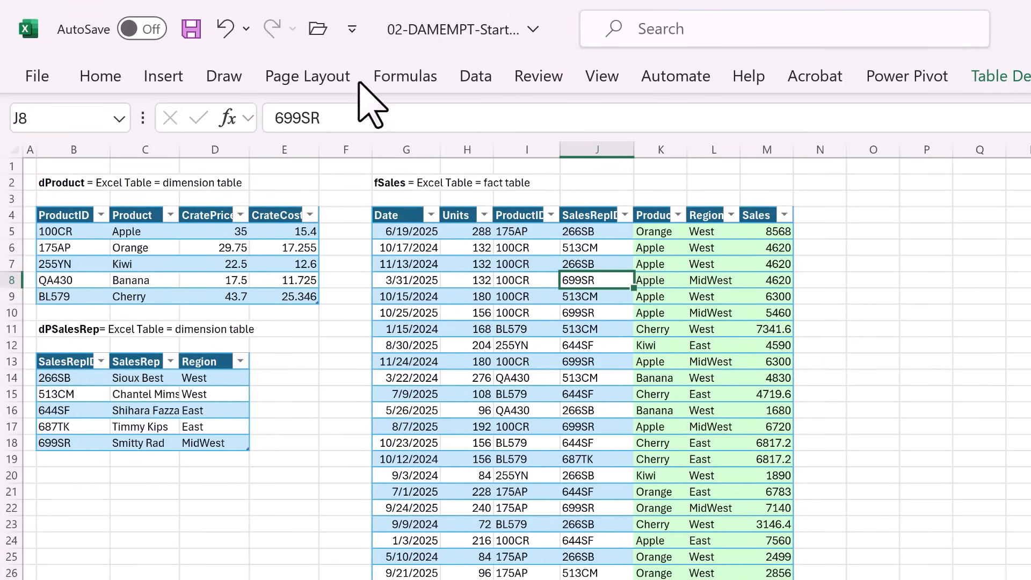
pyautogui.click(164, 78)
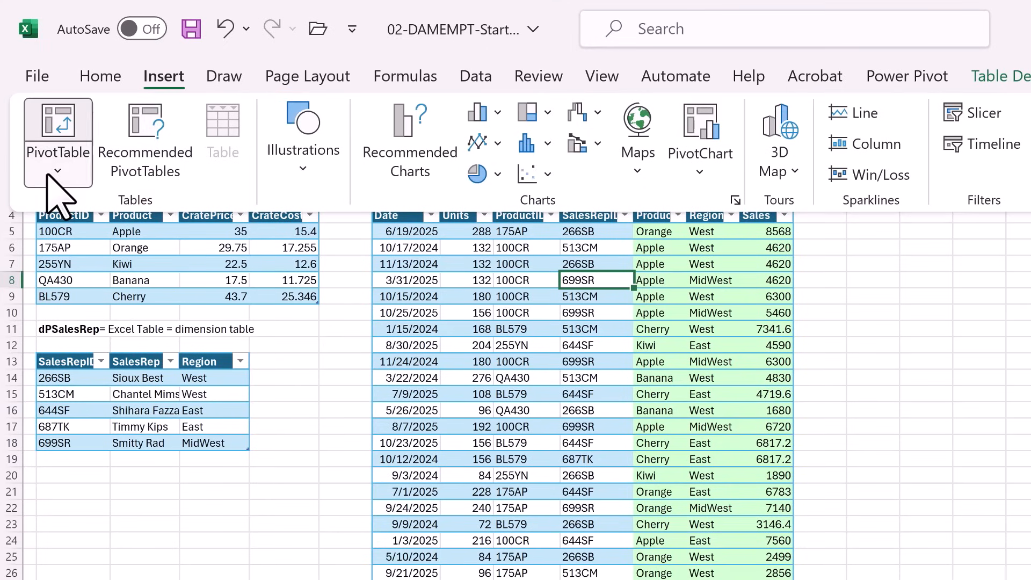
pyautogui.click(53, 171)
pyautogui.press('Escape')
pyautogui.press('Escape')
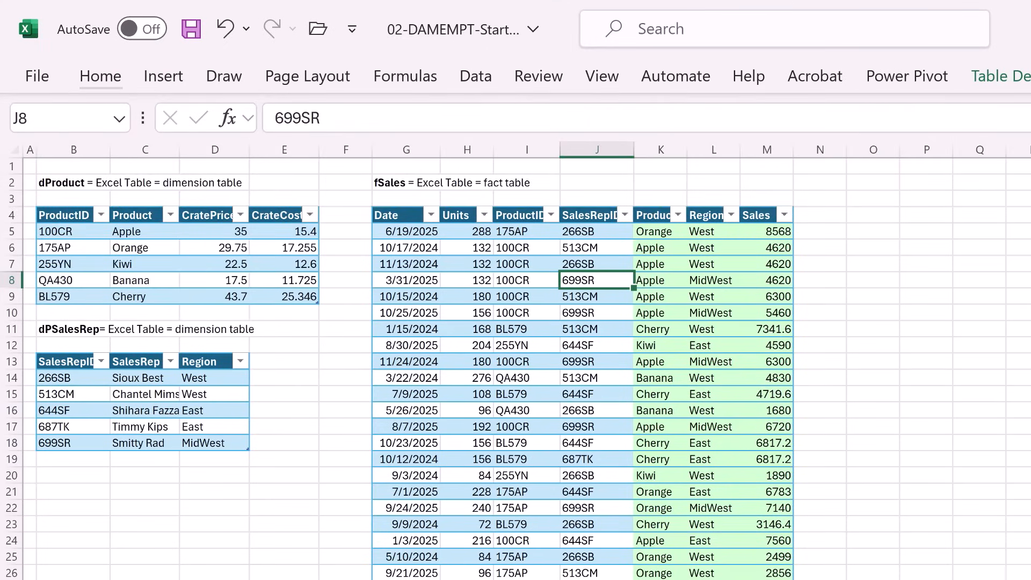
# - Create a PivotTable from the fSales table on the existing worksheet, placed at cell O4
pyautogui.press('alt')
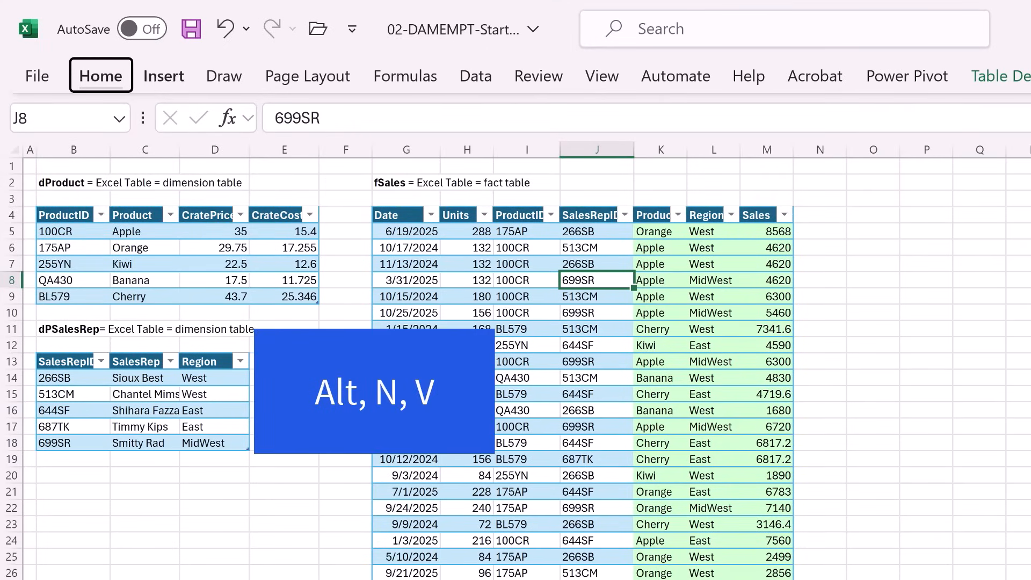
pyautogui.press('n')
pyautogui.press('v')
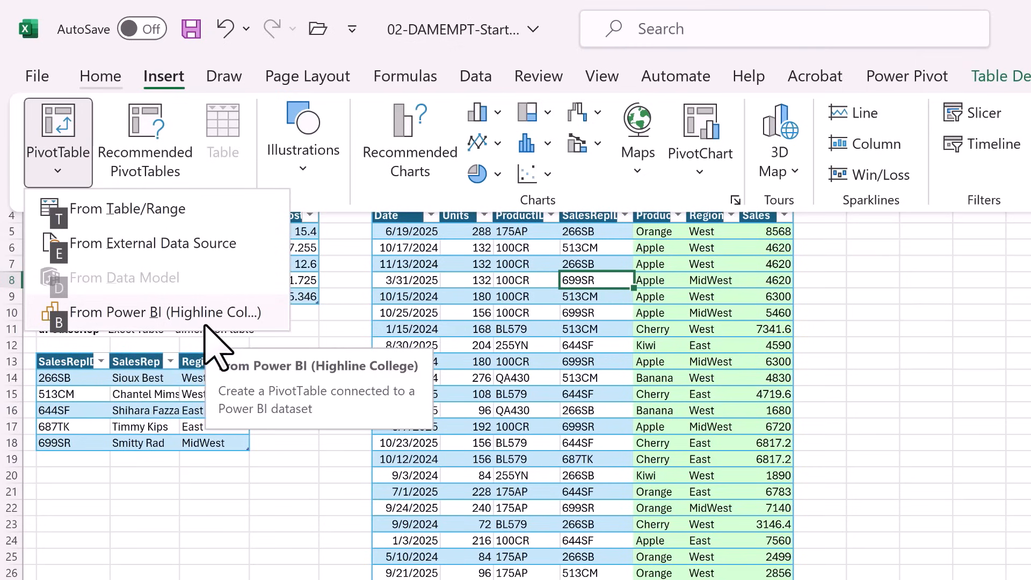
pyautogui.press('t')
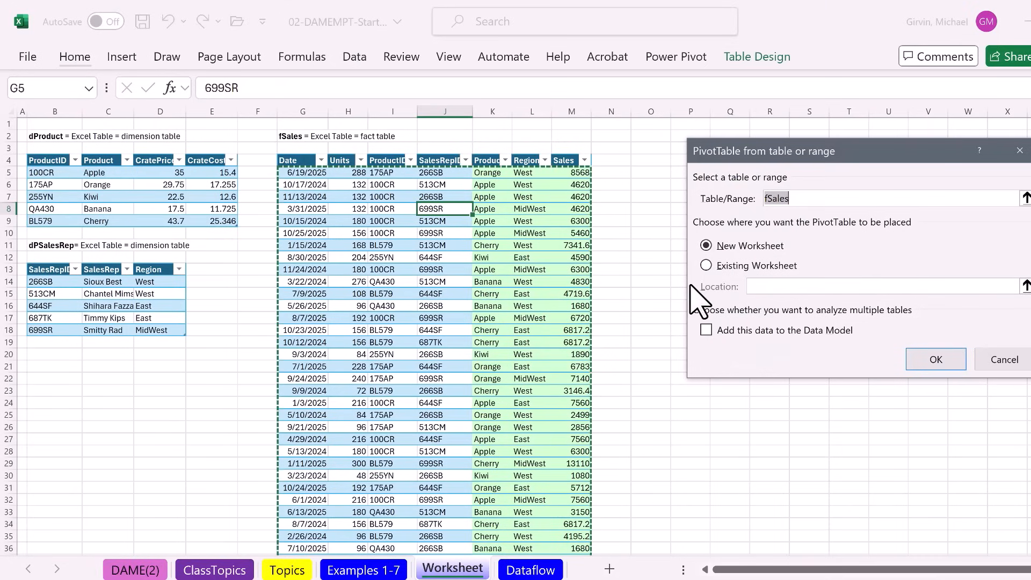
pyautogui.click(707, 265)
pyautogui.click(651, 159)
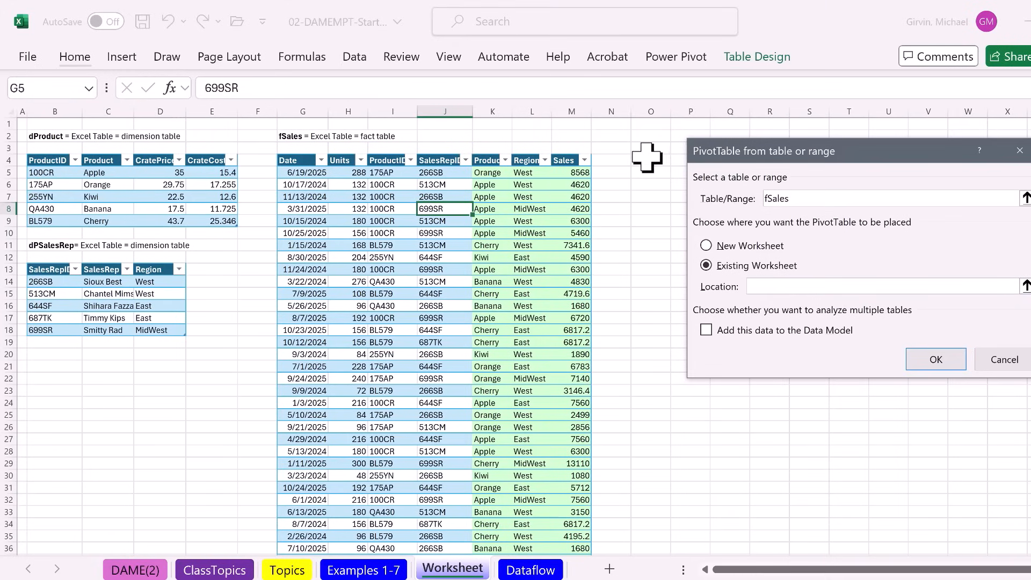
pyautogui.click(935, 359)
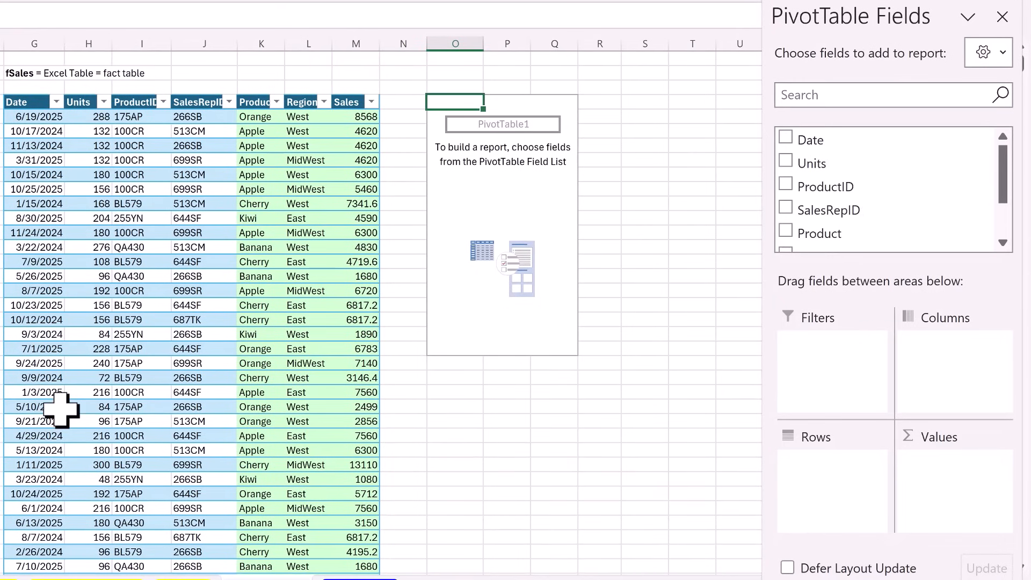
# - Add the Date field to the PivotTable rows and remove its Quarters and Date levels, keeping Years (Date) and Months (Date)
pyautogui.moveTo(813, 146); pyautogui.dragTo(839, 486)
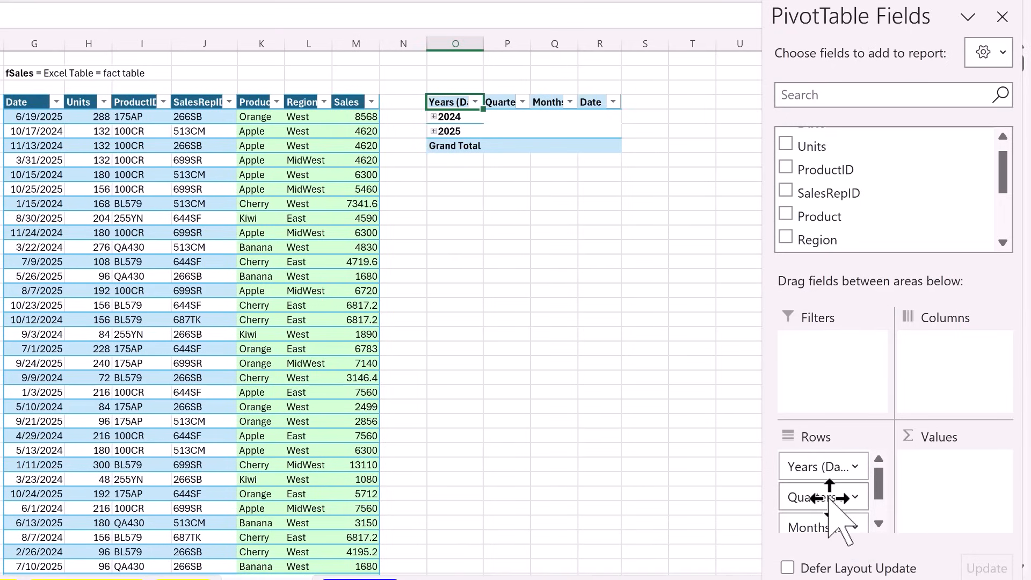
pyautogui.moveTo(829, 499); pyautogui.dragTo(593, 421)
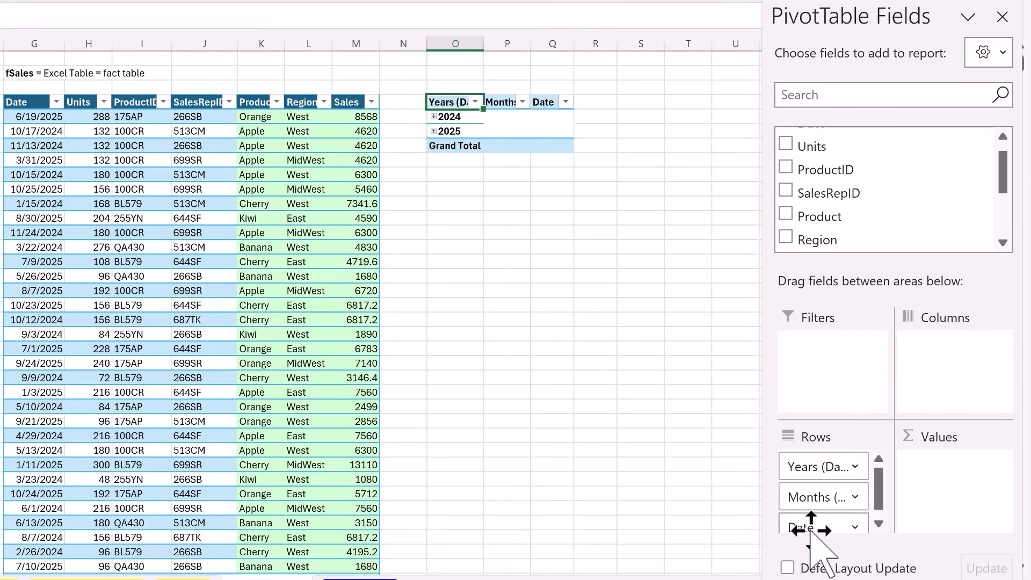
pyautogui.moveTo(811, 532); pyautogui.dragTo(599, 480)
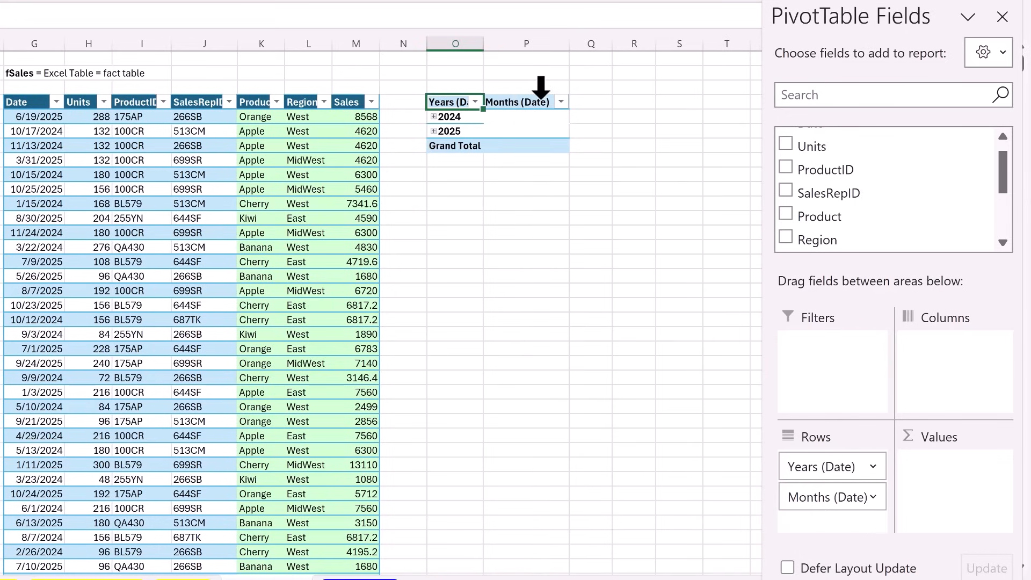
# - Expand the entire Years (Date) field in the PivotTable to list the months under each year
pyautogui.rightClick(456, 117)
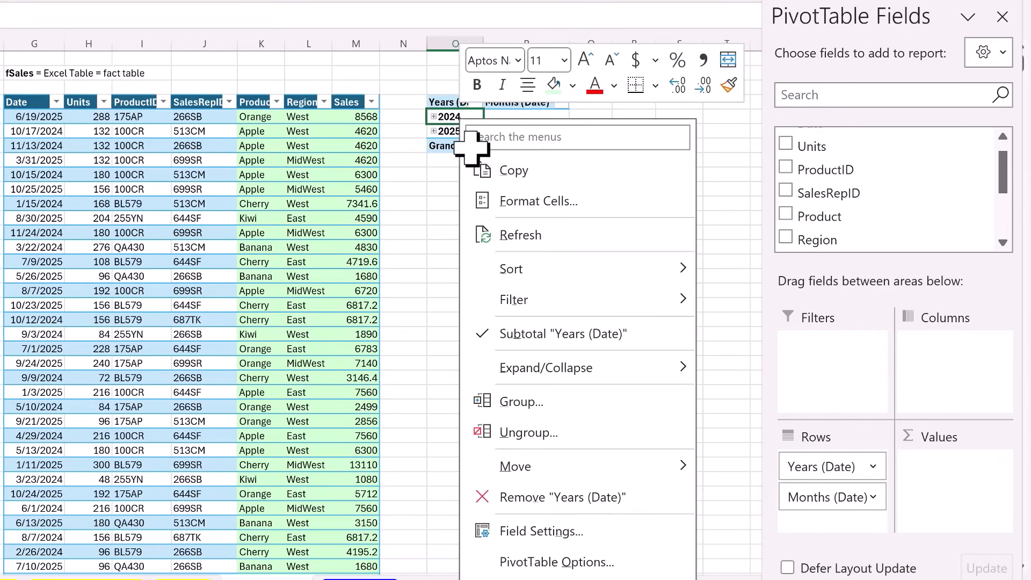
pyautogui.moveTo(573, 371)
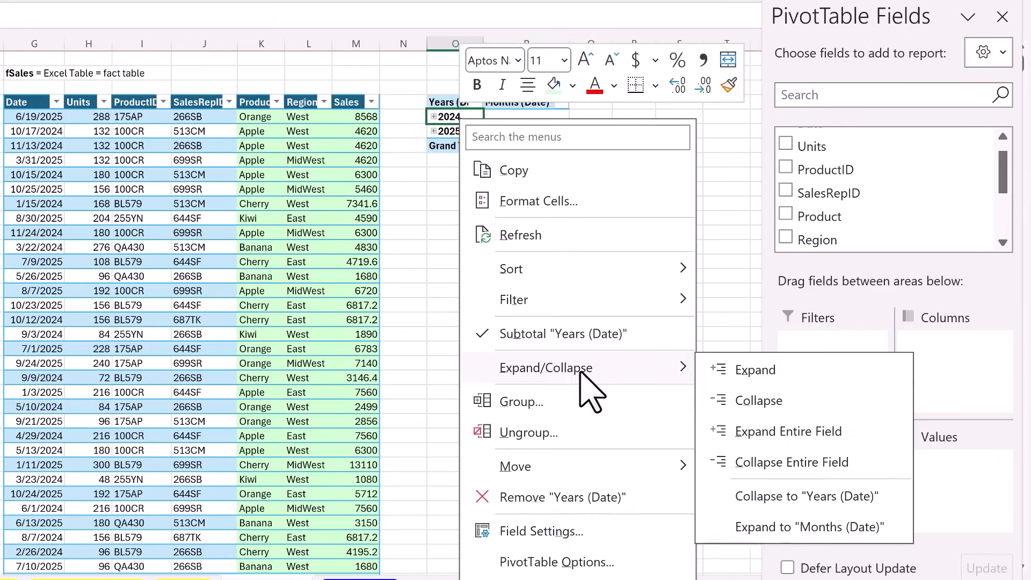
pyautogui.click(804, 441)
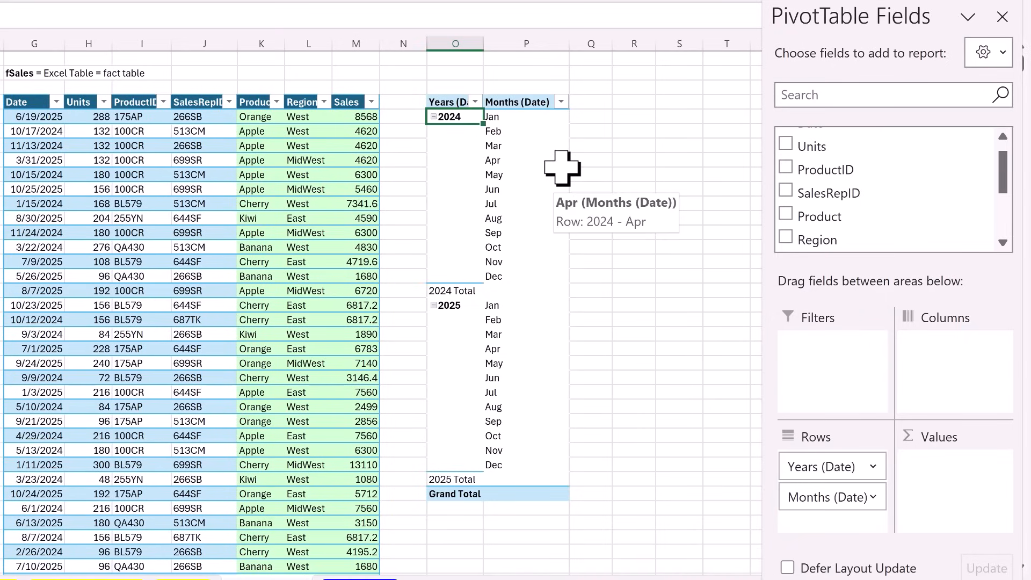
# - Change the PivotTable's date grouping to Months and Years only, leaving out Quarters
pyautogui.rightClick(458, 161)
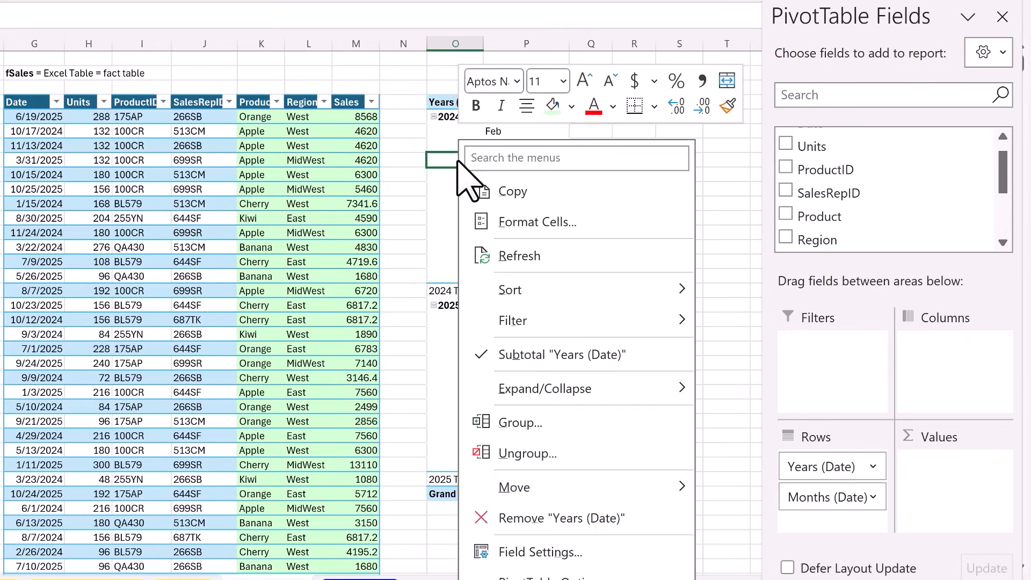
pyautogui.click(556, 414)
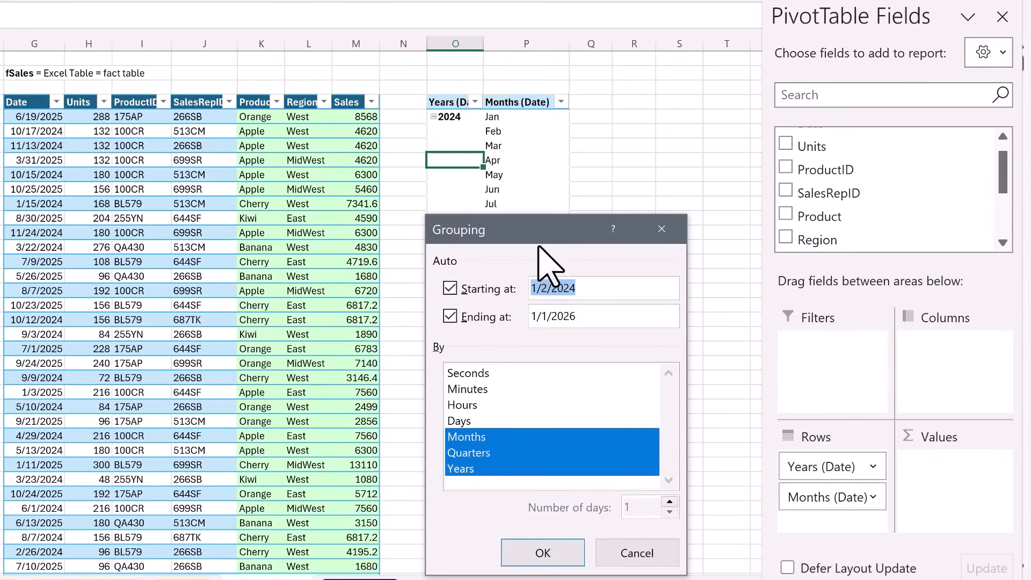
pyautogui.moveTo(537, 247); pyautogui.dragTo(335, 204)
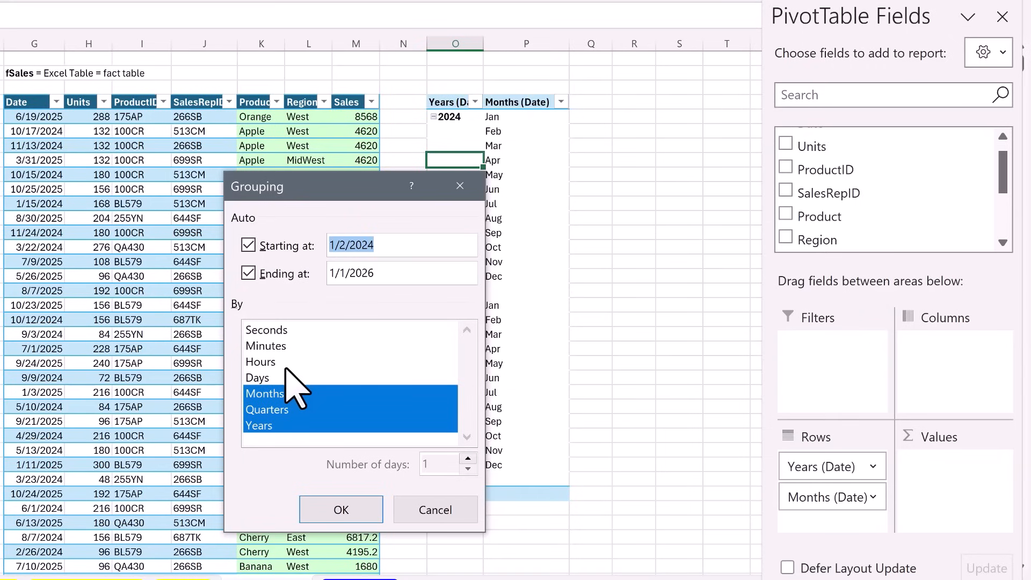
pyautogui.click(306, 396)
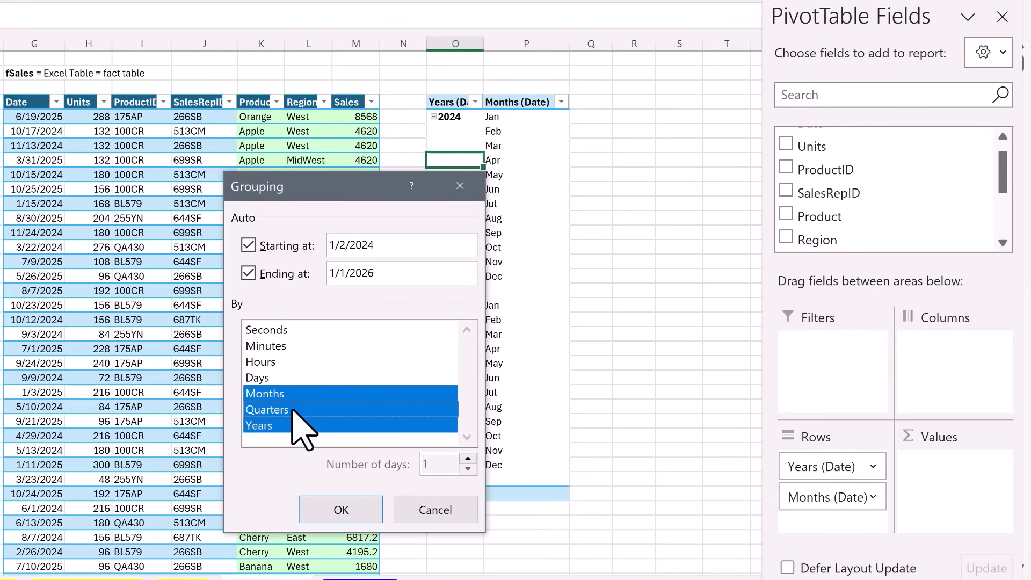
pyautogui.click(296, 411)
pyautogui.click(350, 514)
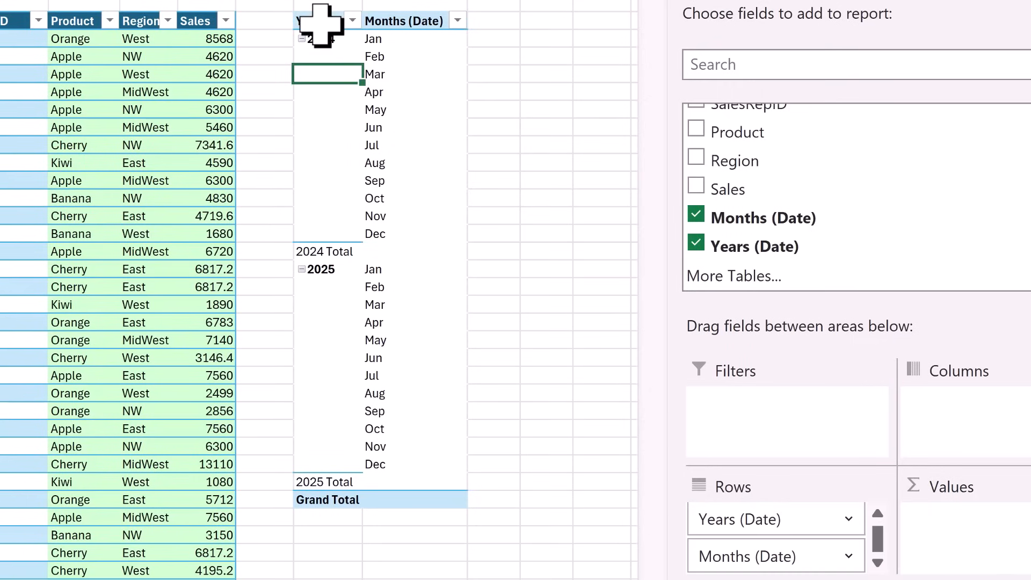
# - Rename the PivotTable row headers Years (Date) and Months (Date) as Year and Month
pyautogui.click(451, 102)
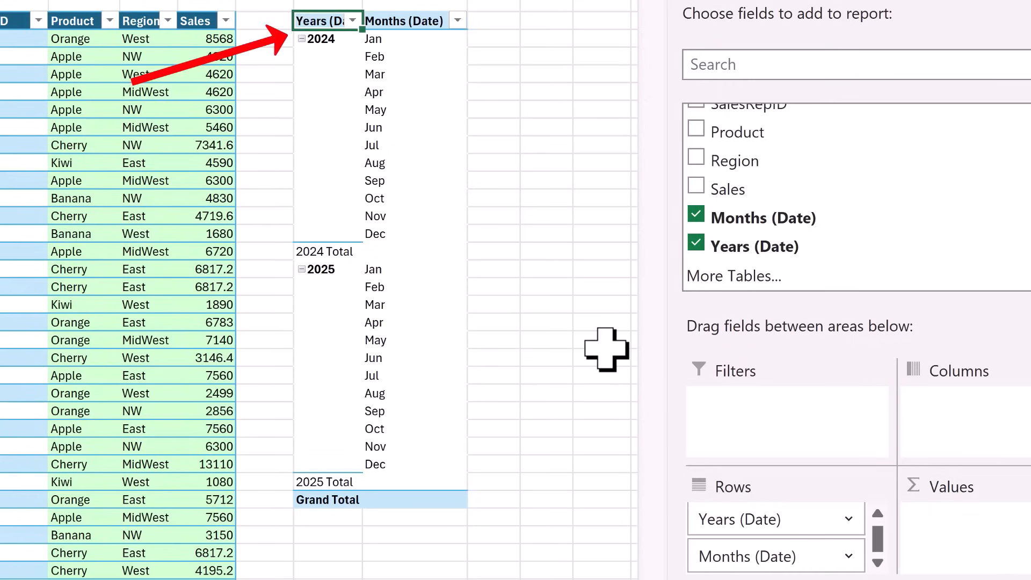
pyautogui.write('Year')
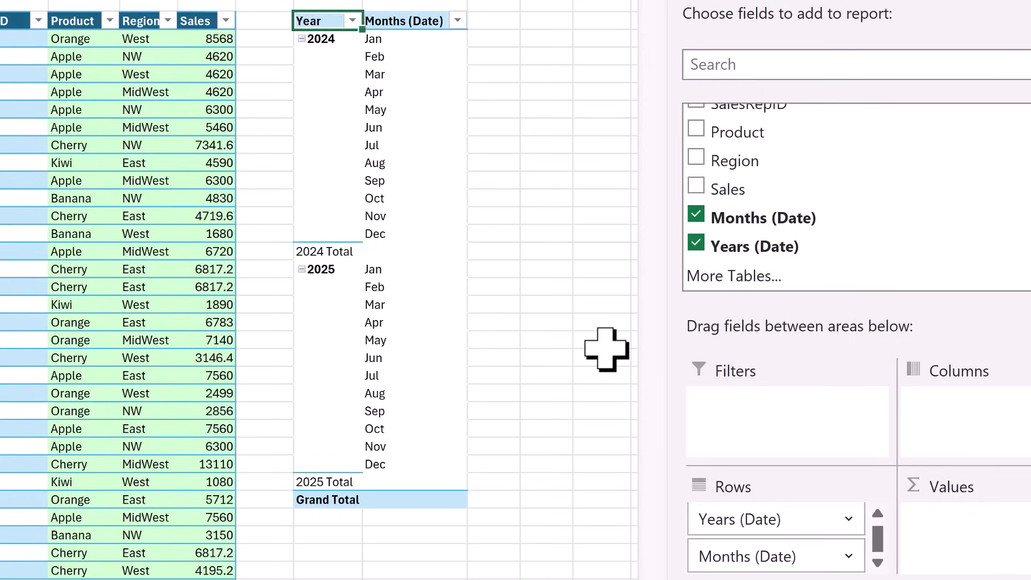
pyautogui.press('Tab')
pyautogui.write('Month')
pyautogui.press('Tab')
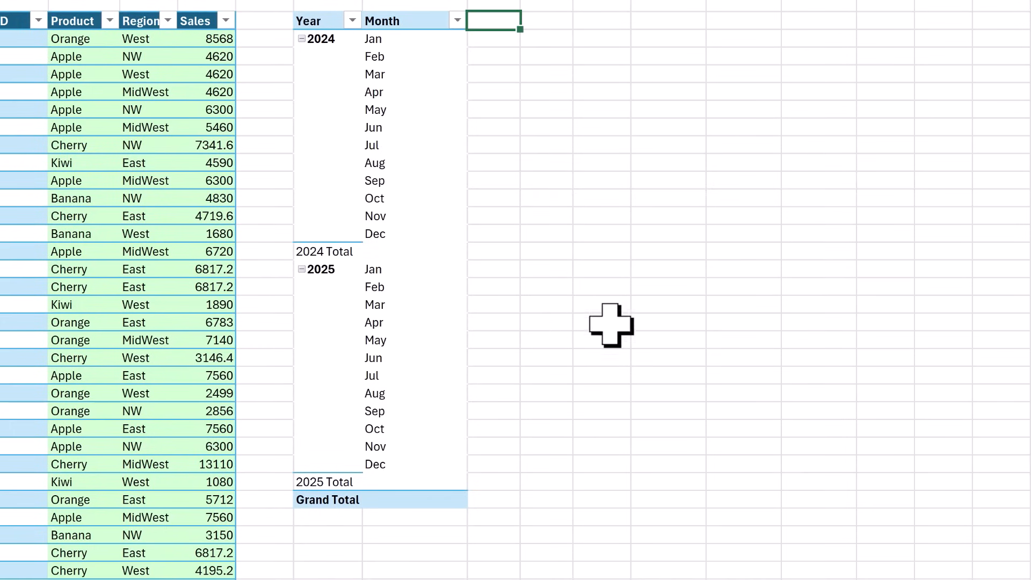
# - Add the Sales field to the PivotTable's values, summed by year and month
pyautogui.click(392, 37)
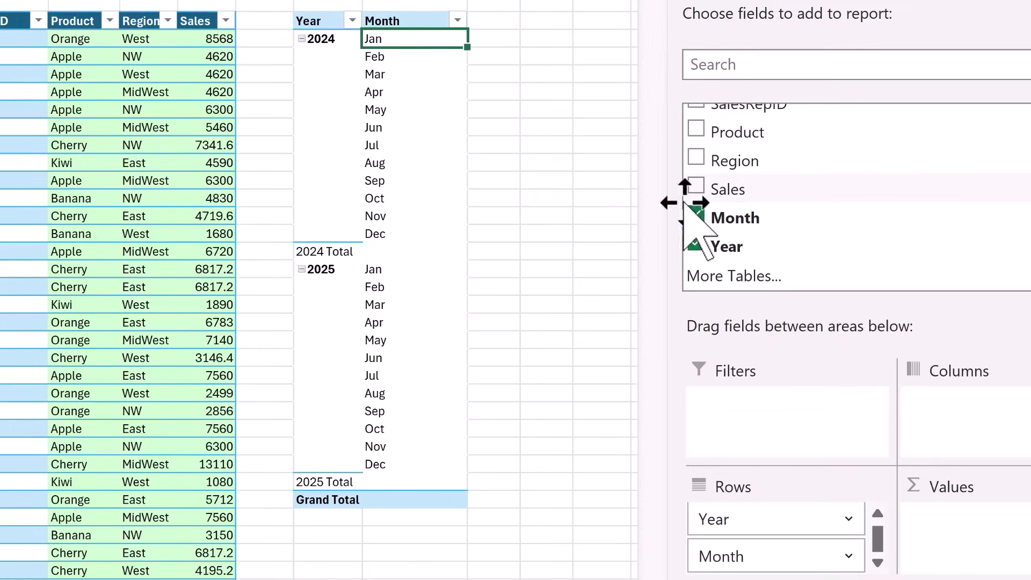
pyautogui.moveTo(724, 186); pyautogui.dragTo(984, 525)
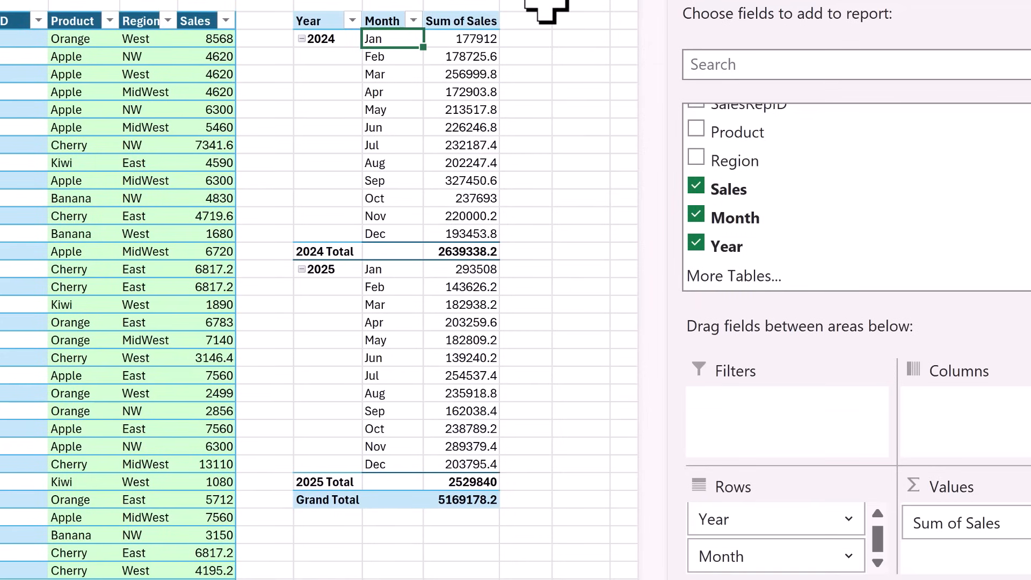
pyautogui.moveTo(492, 85)
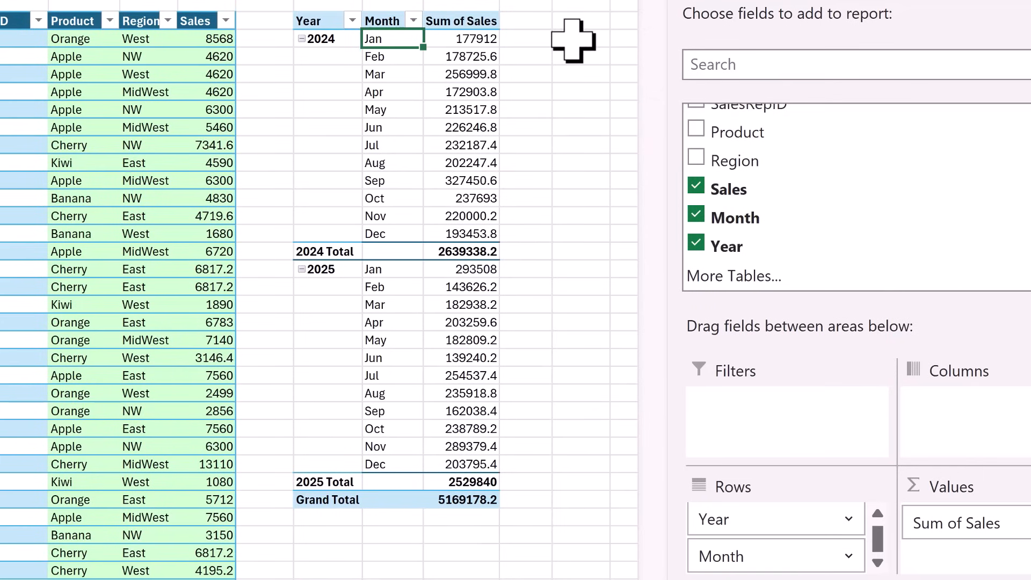
pyautogui.moveTo(573, 40); pyautogui.dragTo(569, 161)
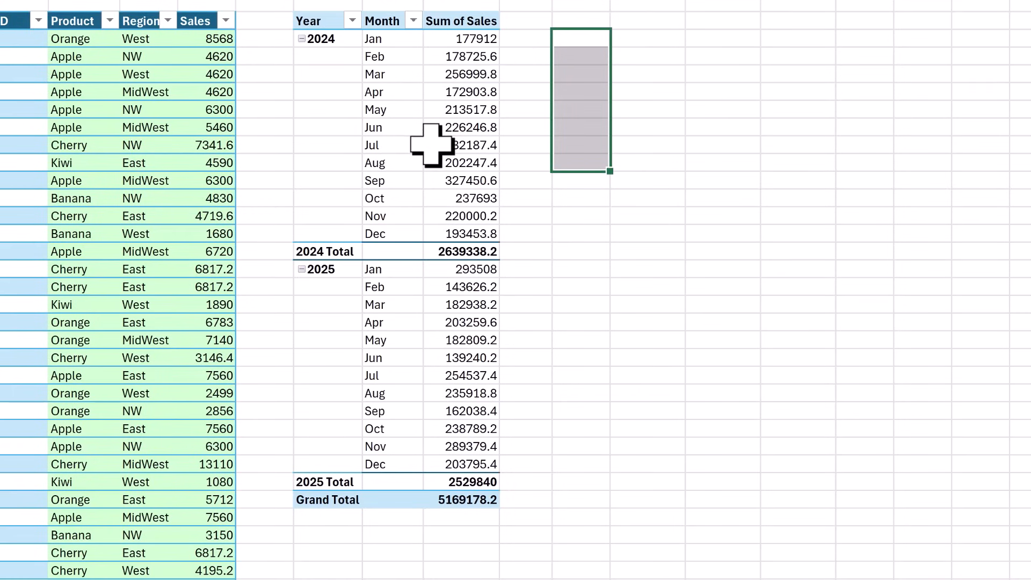
pyautogui.rightClick(580, 46)
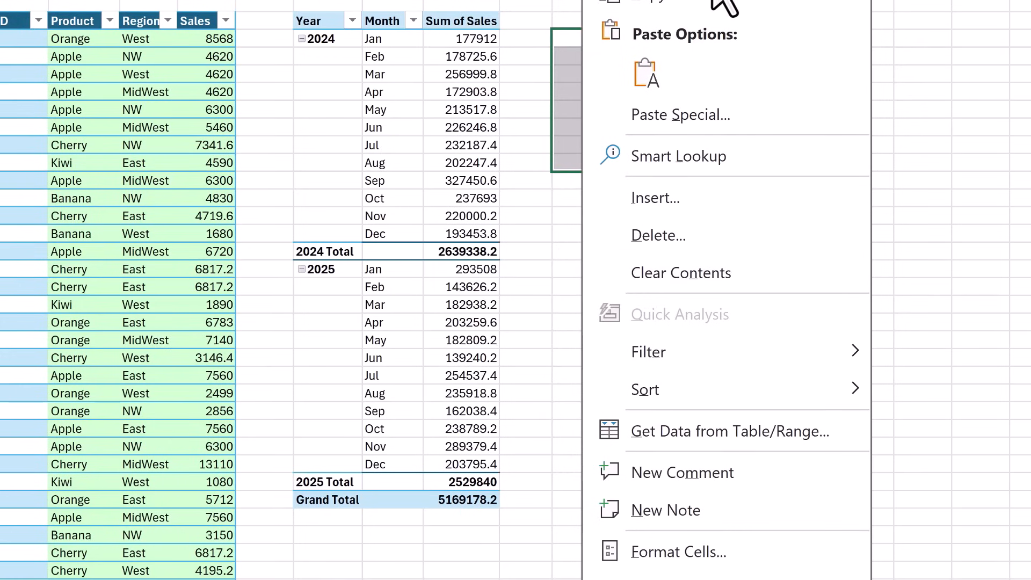
pyautogui.click(653, 561)
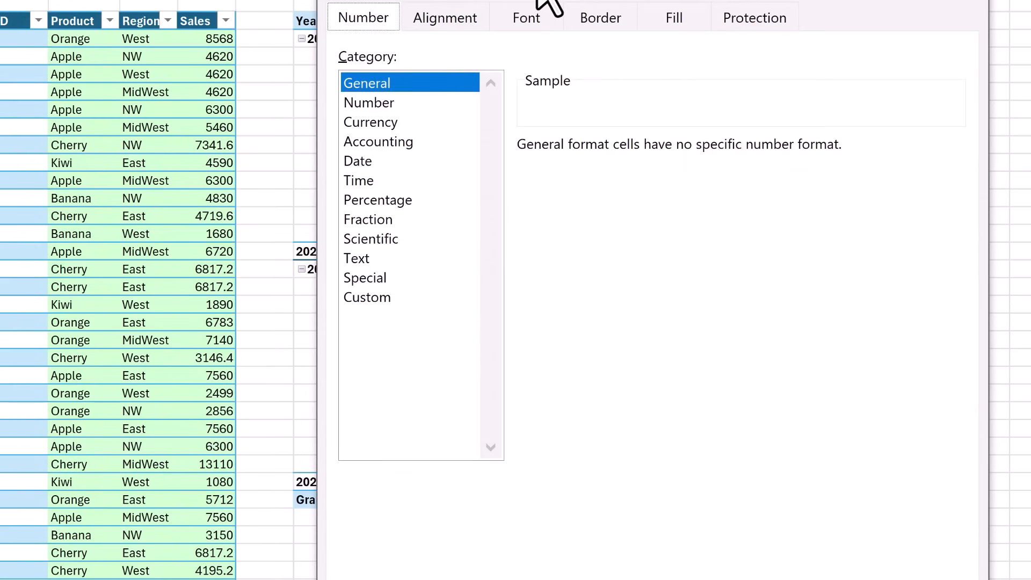
pyautogui.moveTo(586, 82); pyautogui.dragTo(612, 165)
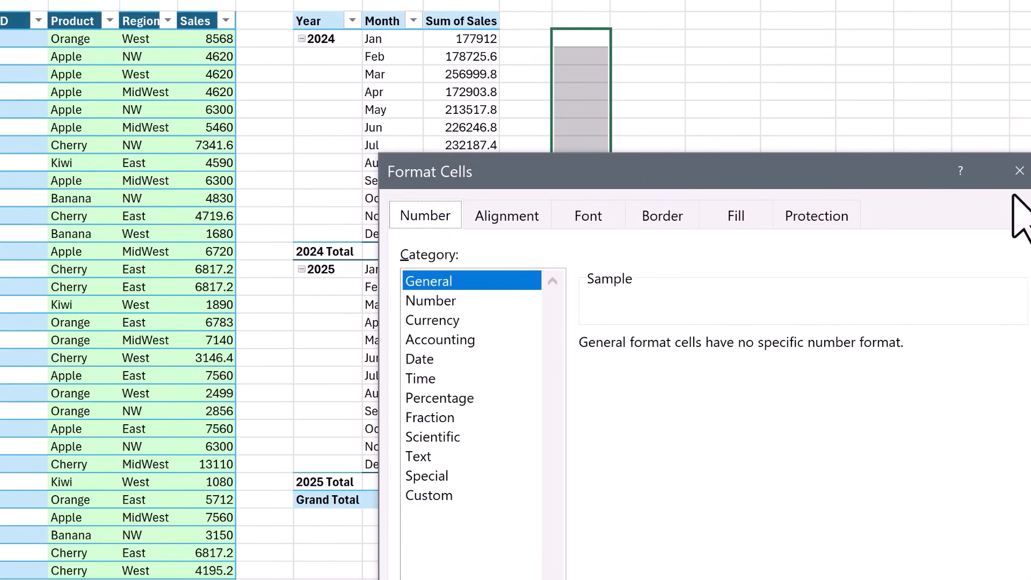
pyautogui.press('Escape')
# - Format the PivotTable's Sum of Sales field as Number with the 1000 separator and 0 decimal places
pyautogui.click(461, 56)
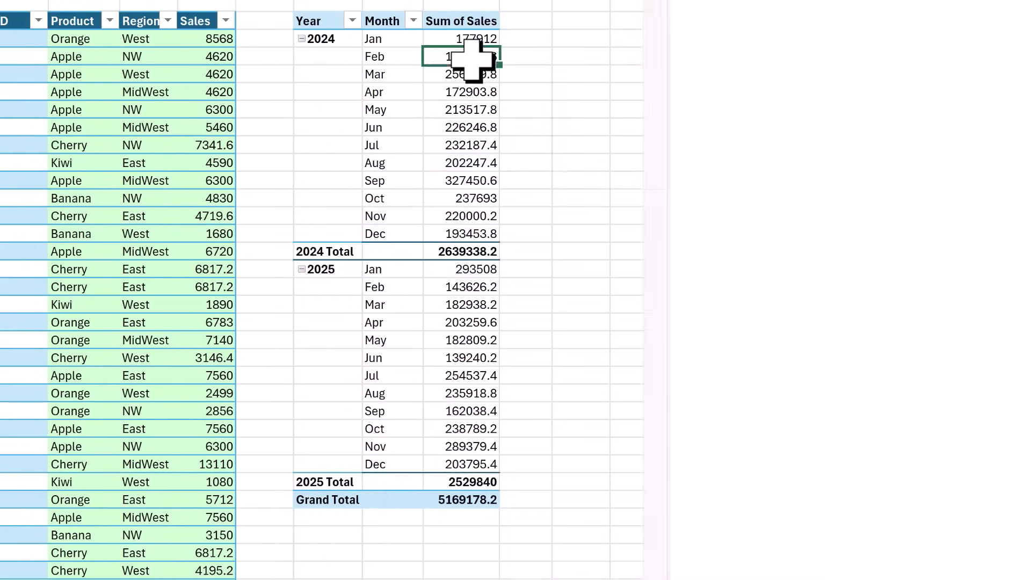
pyautogui.rightClick(465, 56)
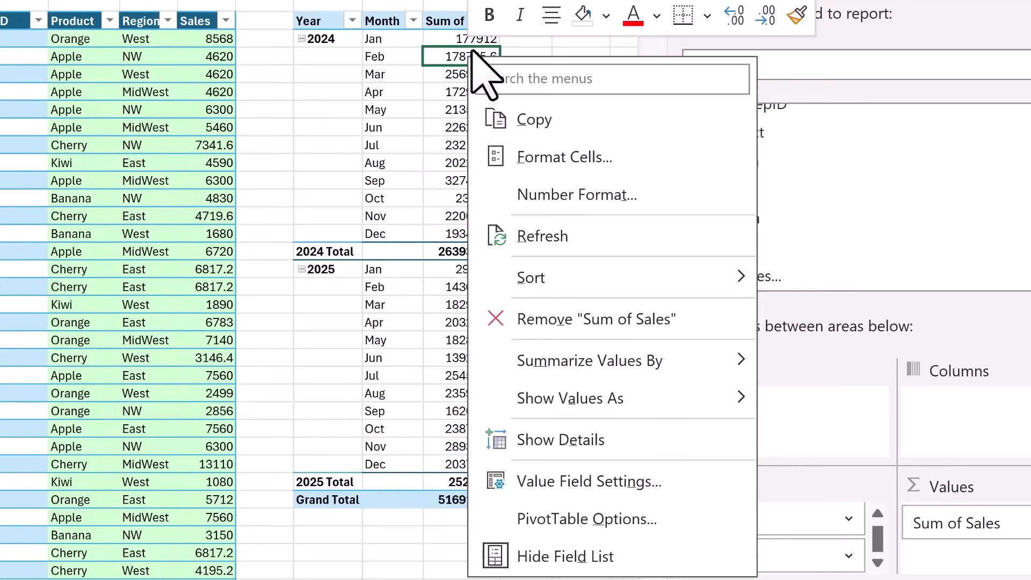
pyautogui.click(589, 198)
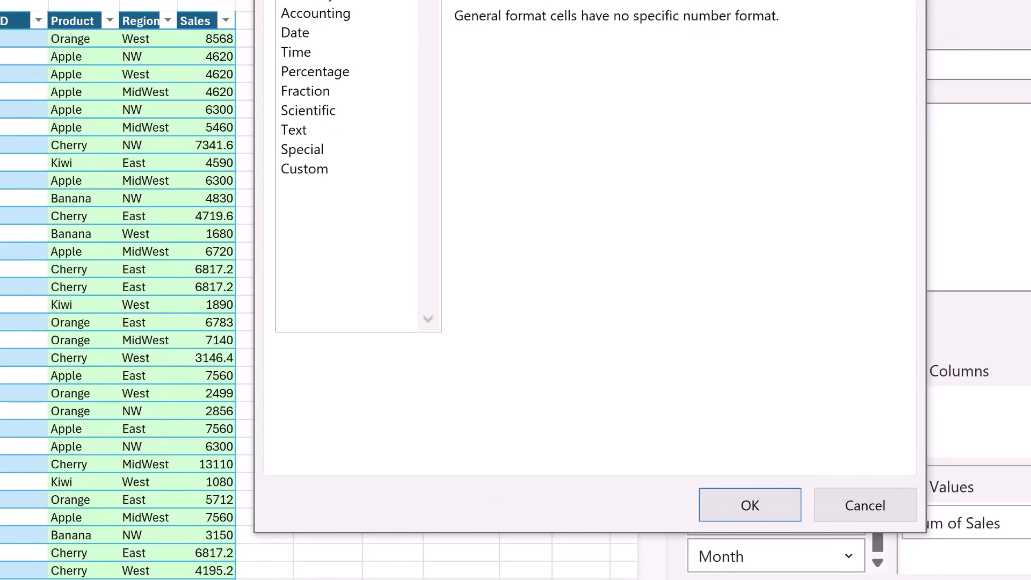
pyautogui.moveTo(420, 0); pyautogui.dragTo(684, 18)
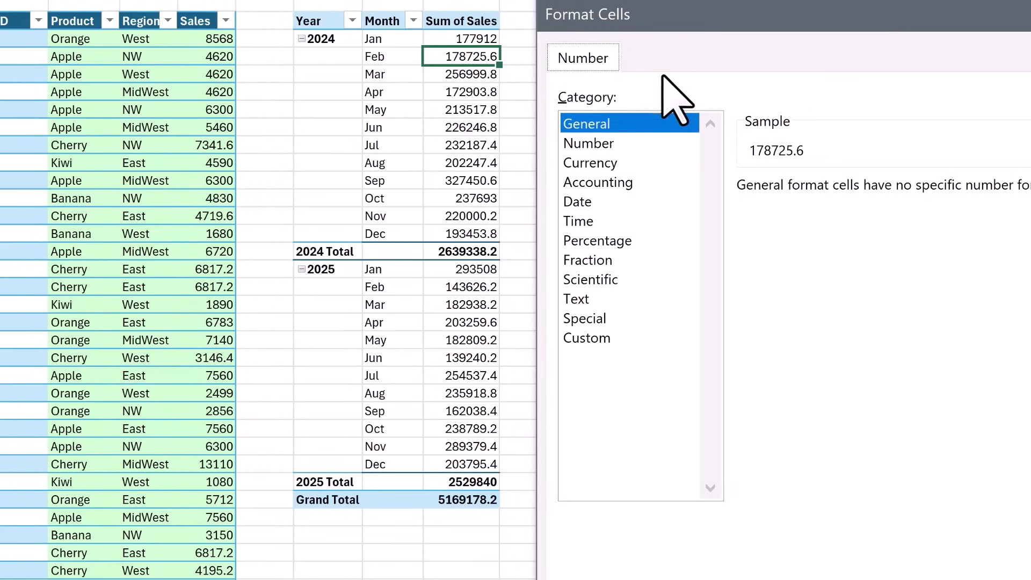
pyautogui.click(586, 143)
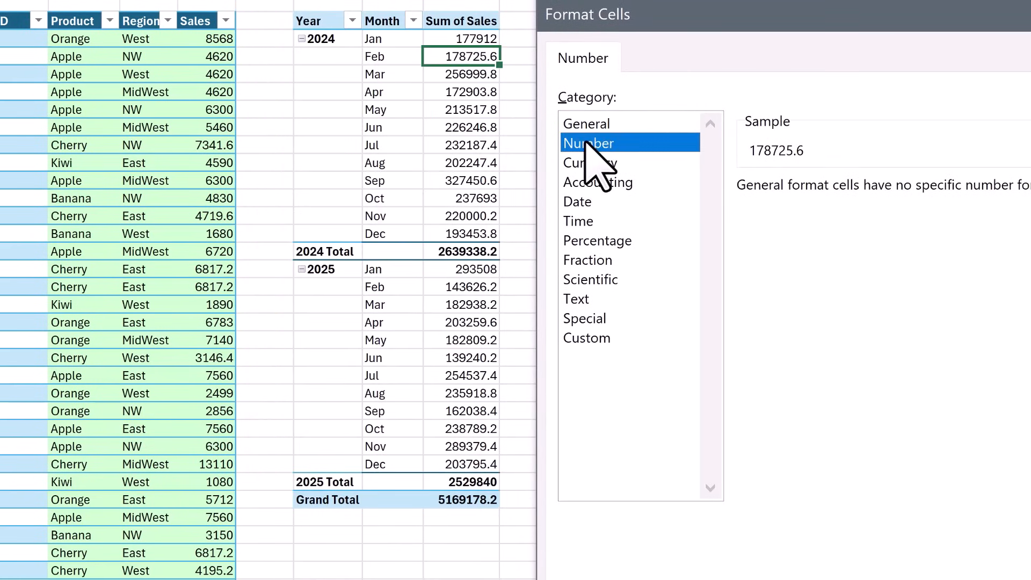
pyautogui.click(810, 225)
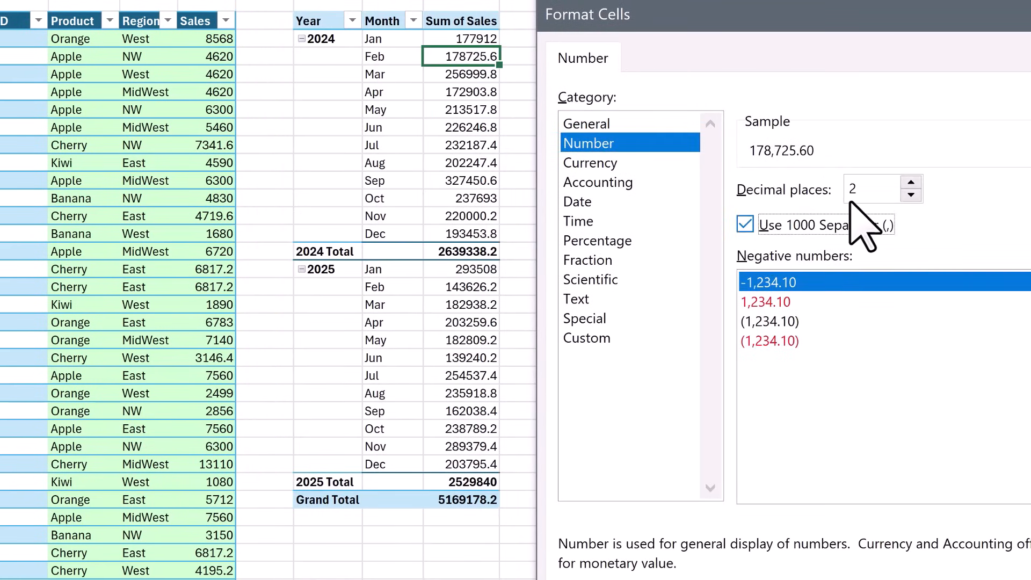
pyautogui.click(911, 195)
pyautogui.click(910, 195)
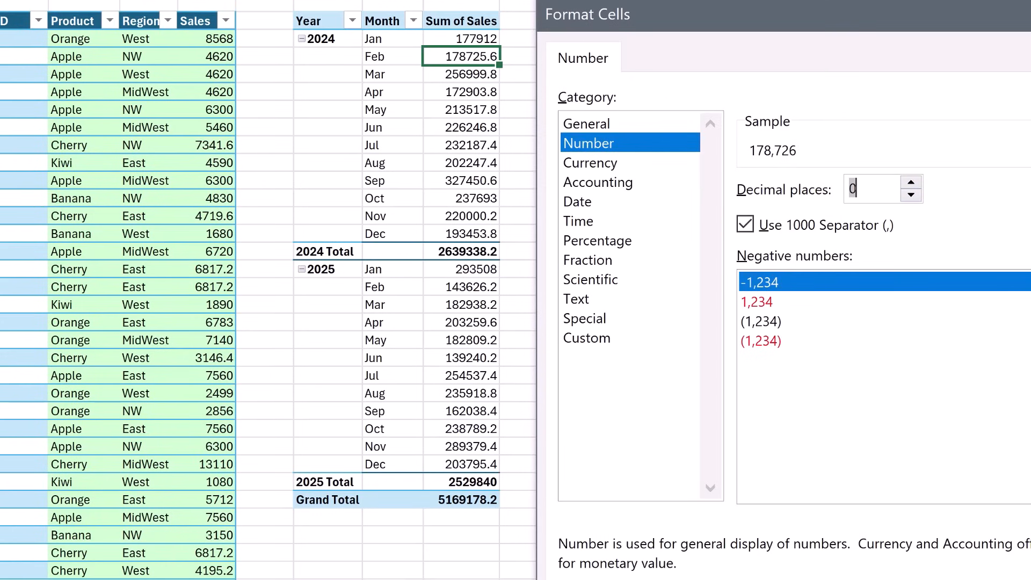
pyautogui.press('Return')
# - Rename the PivotTable's Sum of Sales header as Sales ($)
pyautogui.write('Sal')
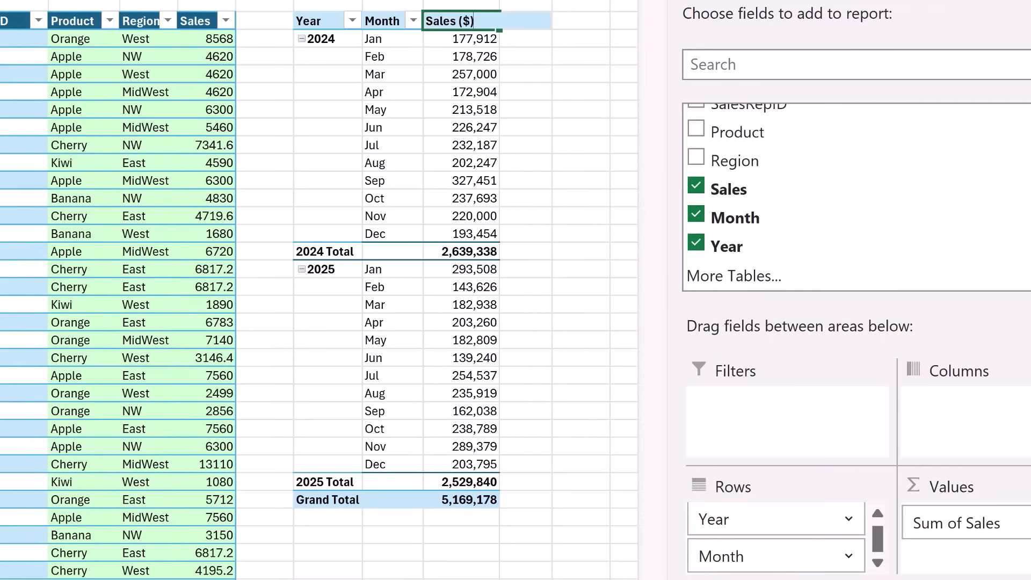
pyautogui.write('es ($)')
pyautogui.press('Return')
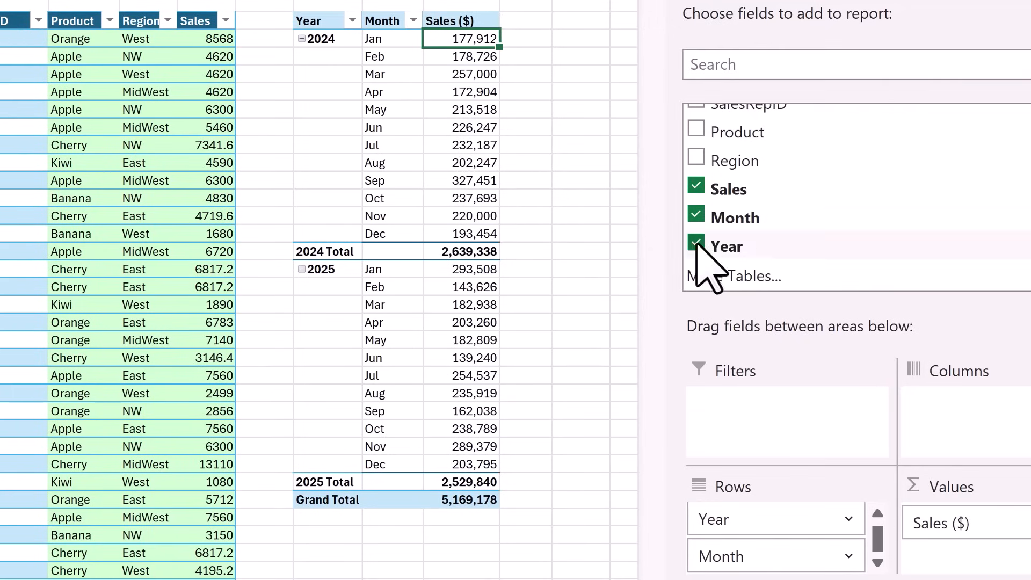
# - Add Sales to the PivotTable's values a second time and show that field as % of Column Total
pyautogui.moveTo(698, 244); pyautogui.dragTo(947, 556)
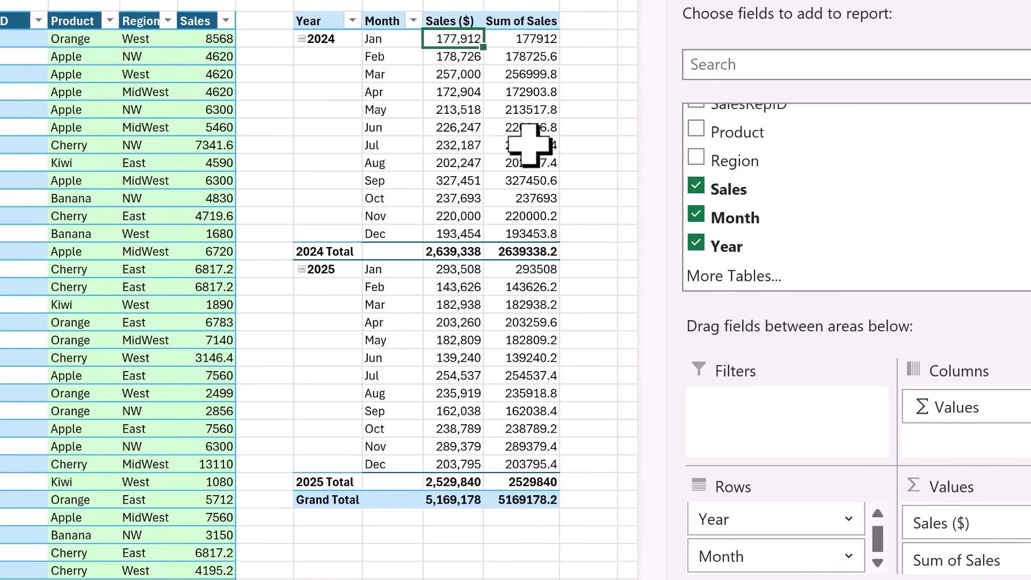
pyautogui.rightClick(521, 90)
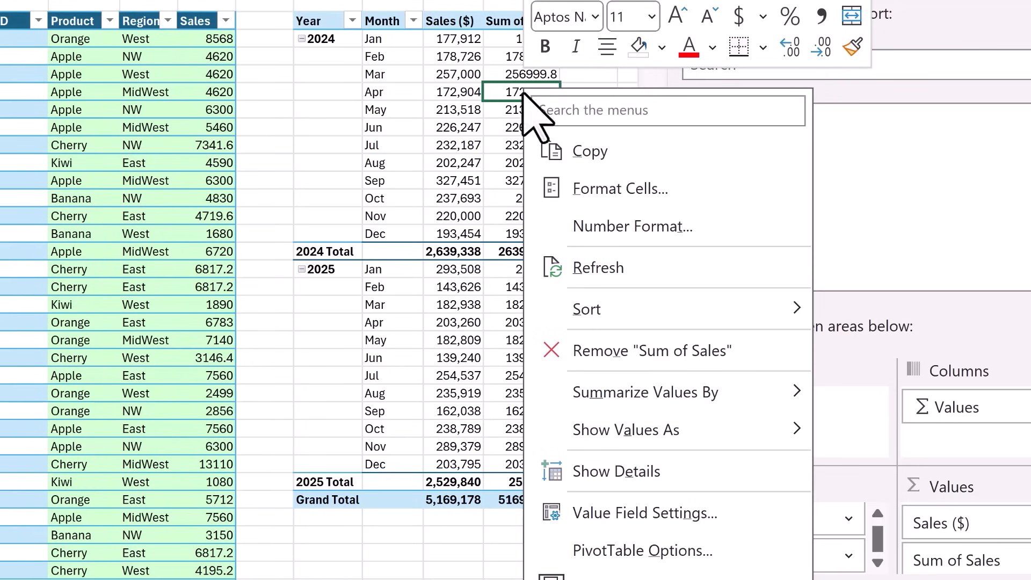
pyautogui.moveTo(647, 386)
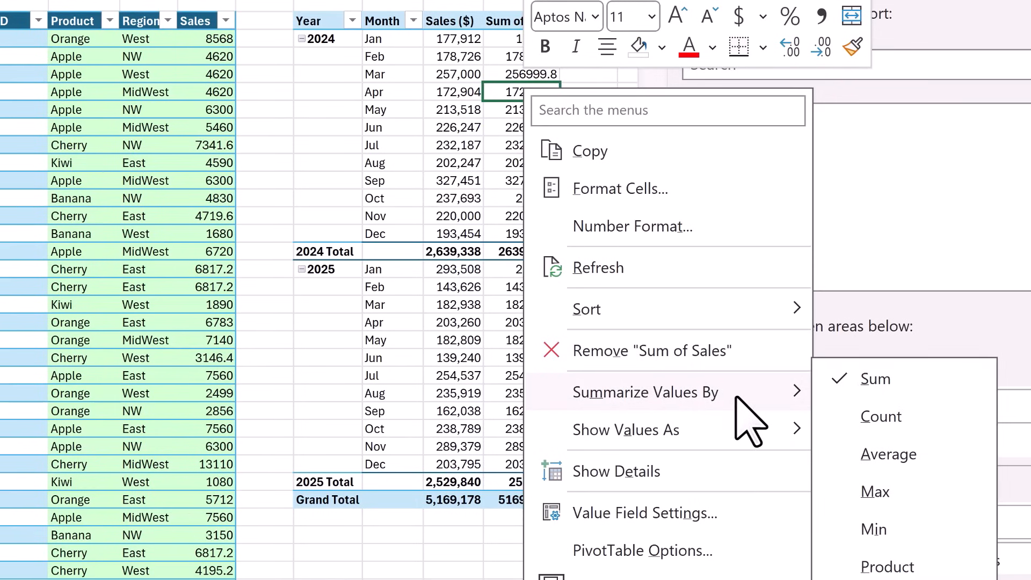
pyautogui.moveTo(646, 442)
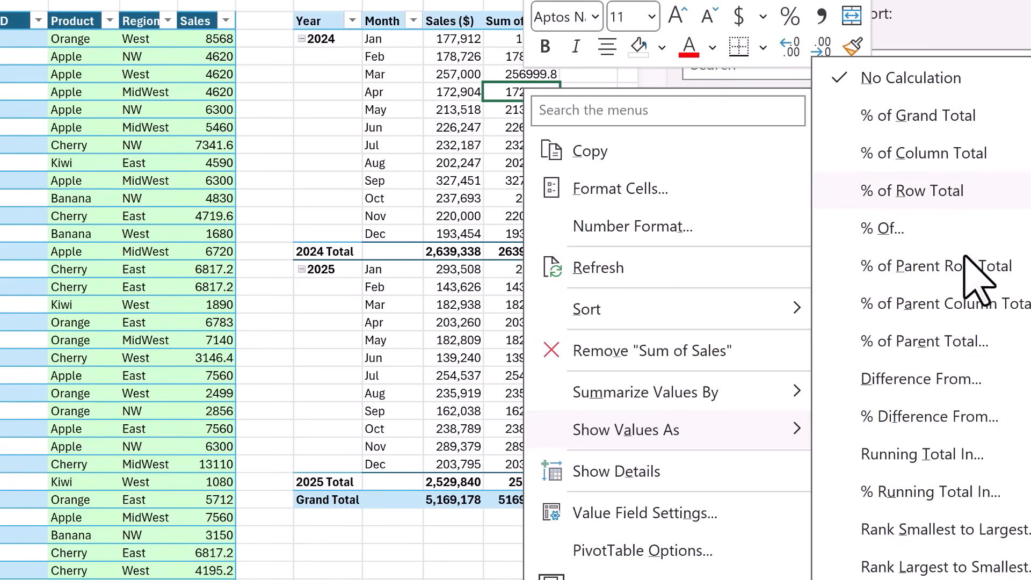
pyautogui.click(935, 155)
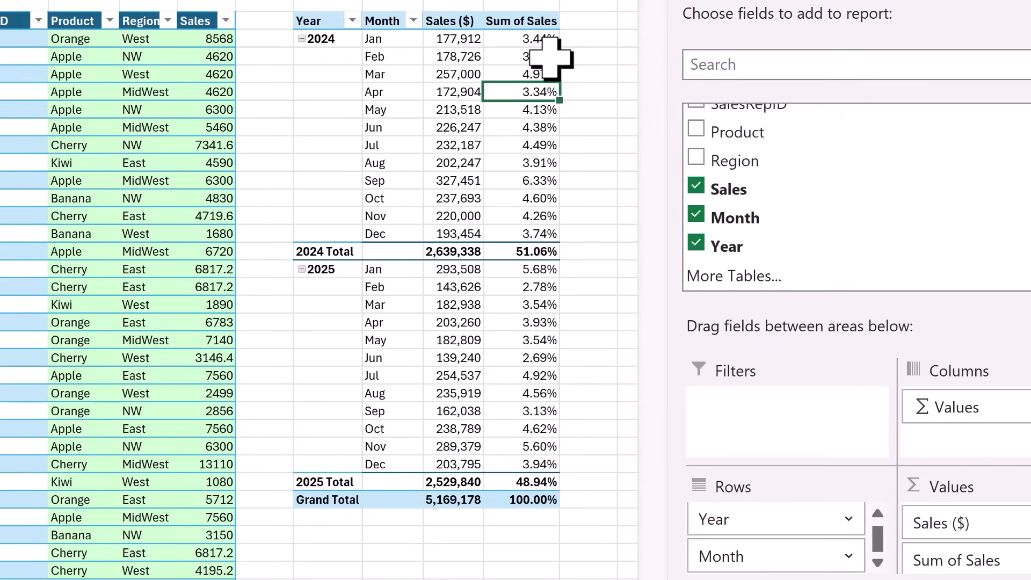
pyautogui.moveTo(550, 57)
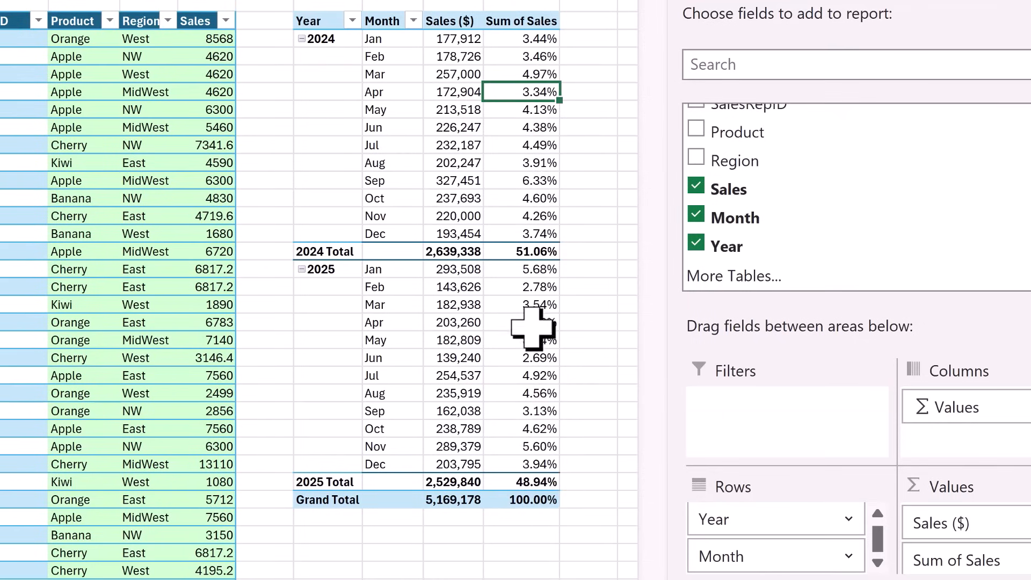
# - Show the second Sales value field as % of Parent Total with Year as the base field
pyautogui.rightClick(517, 89)
pyautogui.moveTo(603, 450)
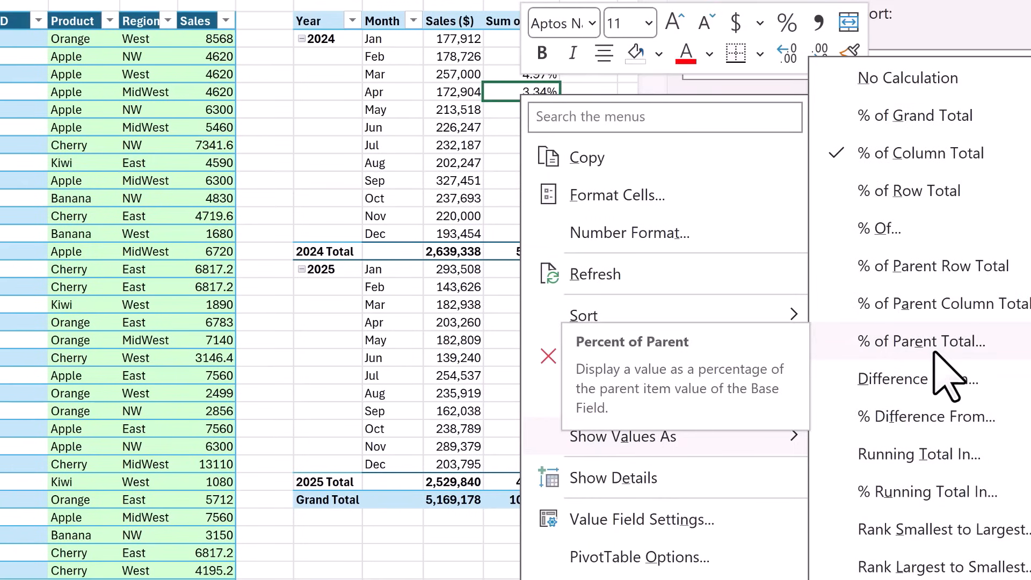
pyautogui.click(896, 344)
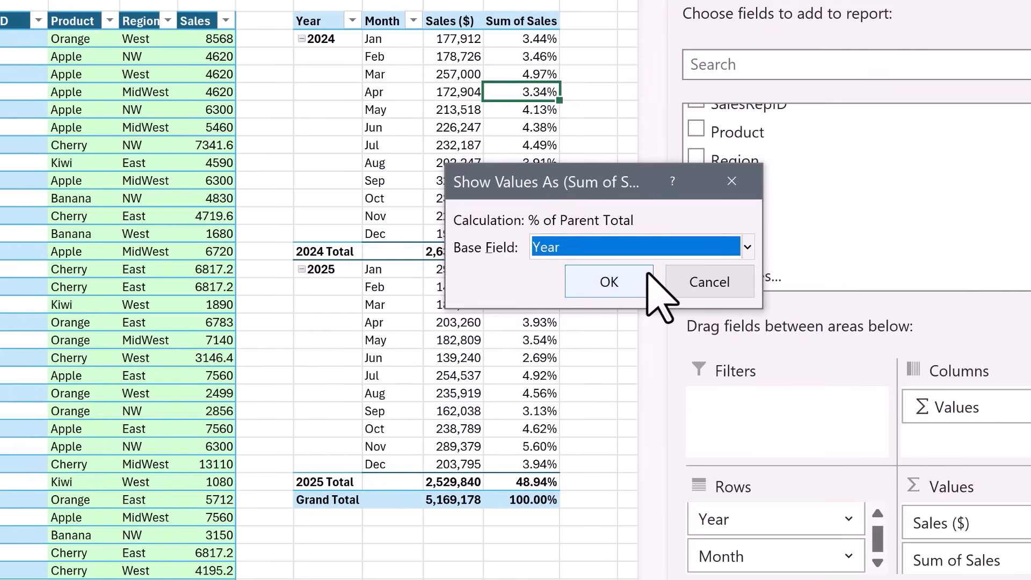
pyautogui.click(609, 278)
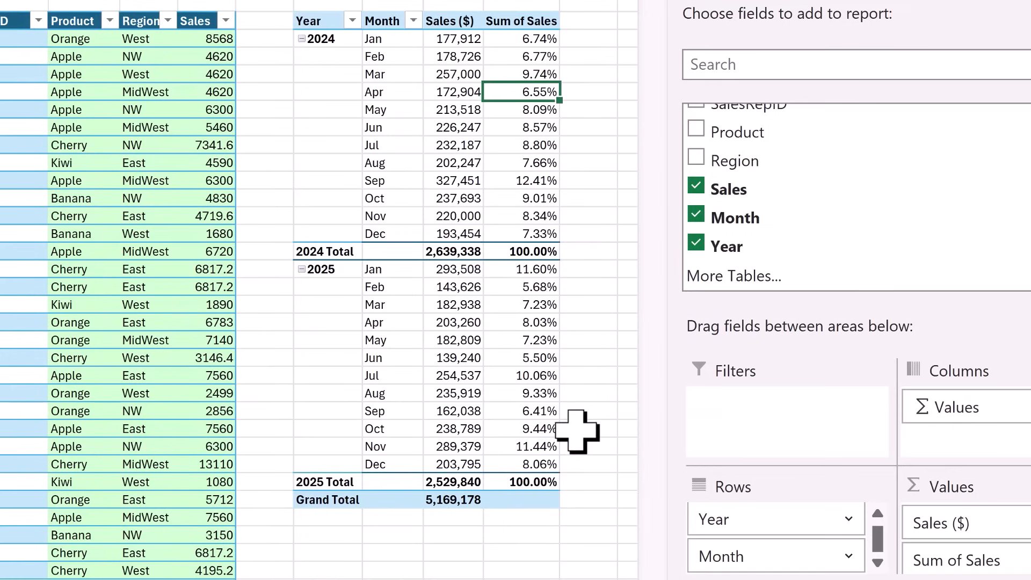
# - Rename the header of the PivotTable's percentage column as % of Sales
pyautogui.press('Up')
pyautogui.press('Up')
pyautogui.press('Up')
pyautogui.press('Up')
pyautogui.write('% of Sale')
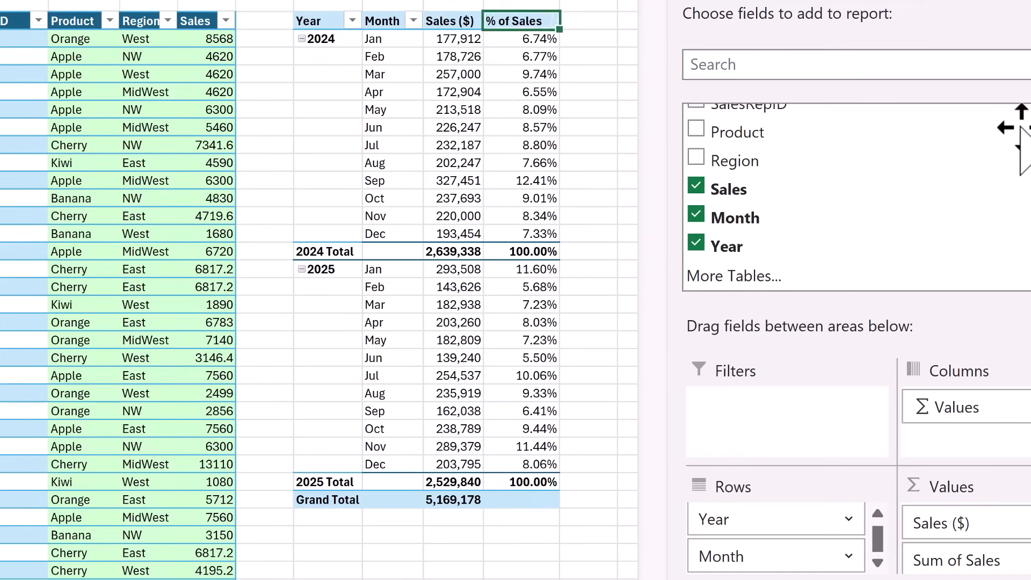
pyautogui.press('Return')
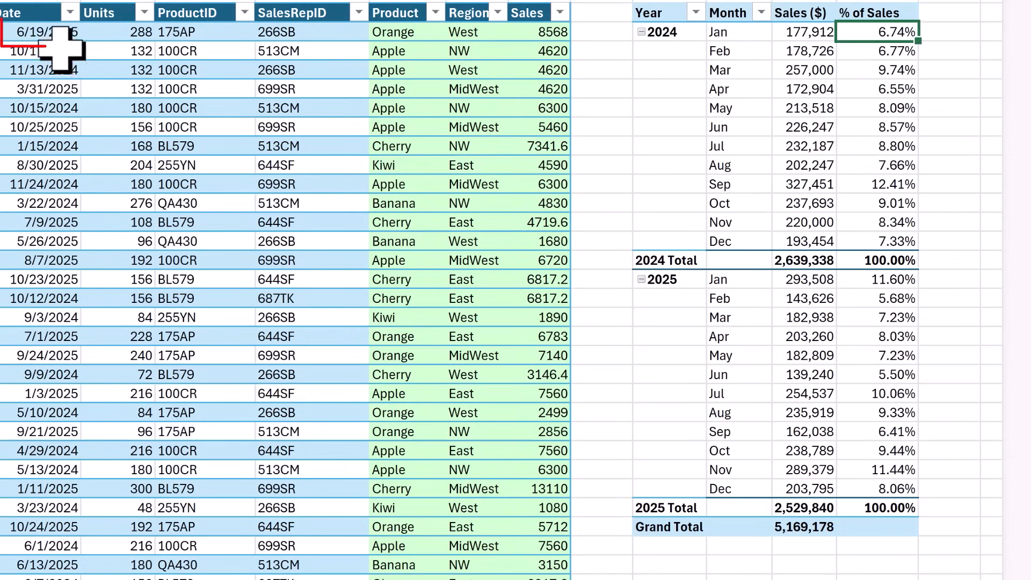
# - Set the Units of the first fSales record, dated 6/19/2025, to 5000 and refresh the PivotTable
pyautogui.click(109, 38)
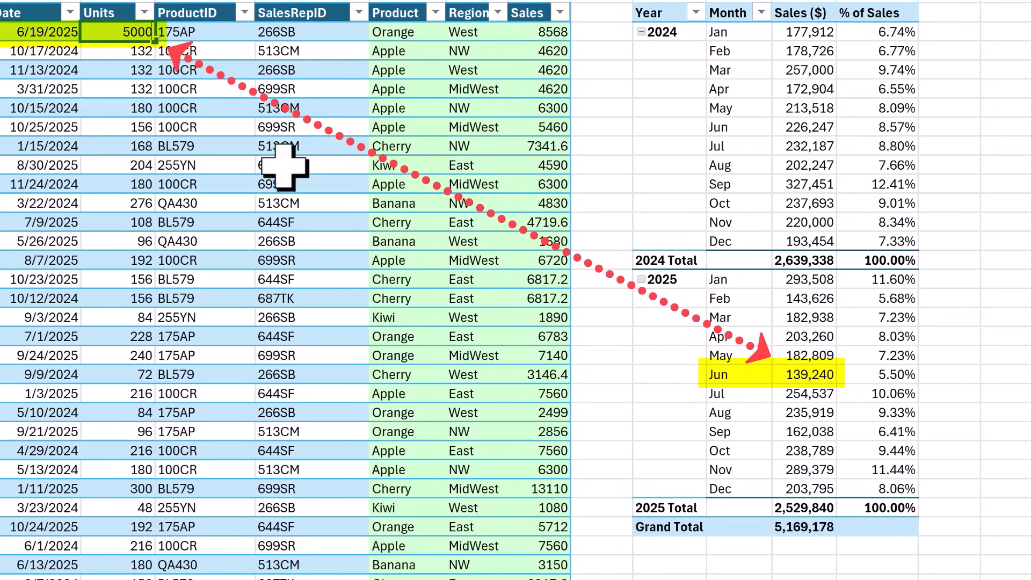
pyautogui.press('Return')
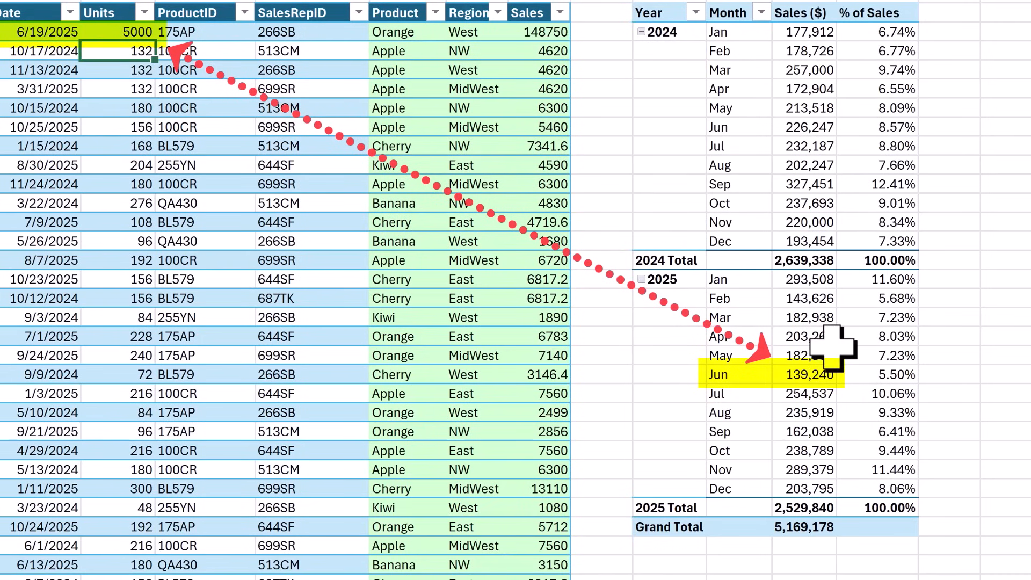
pyautogui.moveTo(832, 349)
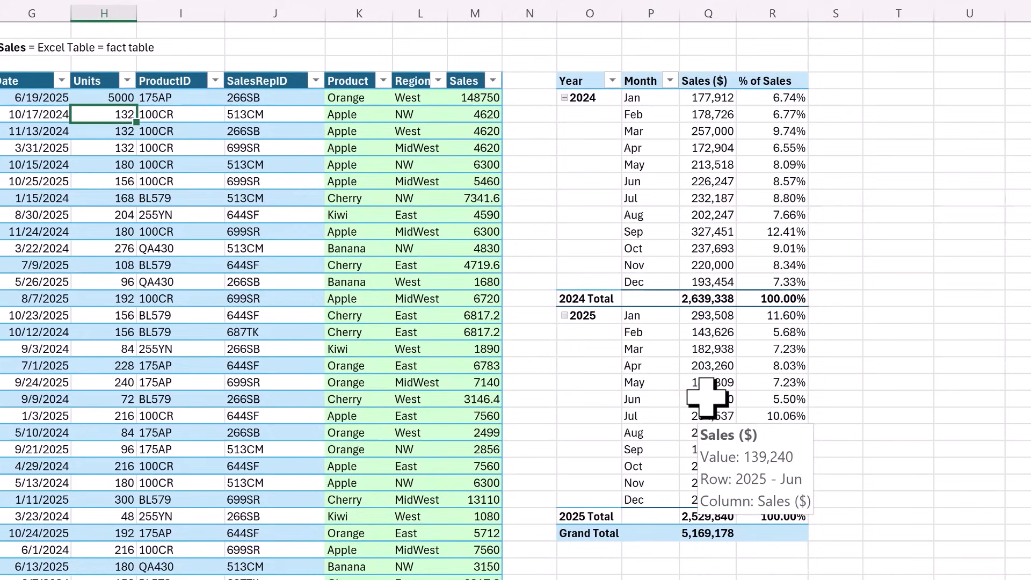
pyautogui.rightClick(803, 375)
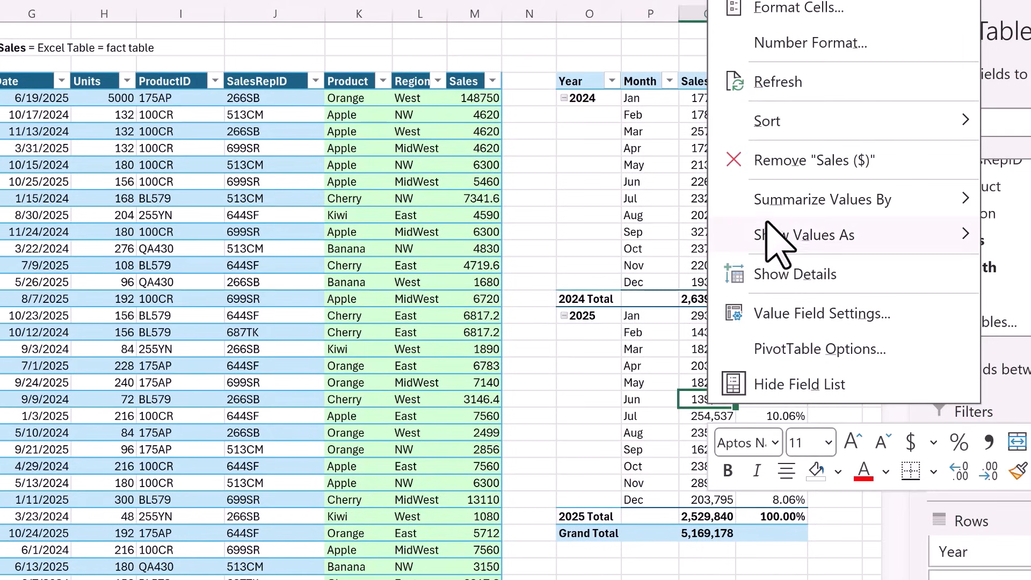
pyautogui.click(778, 90)
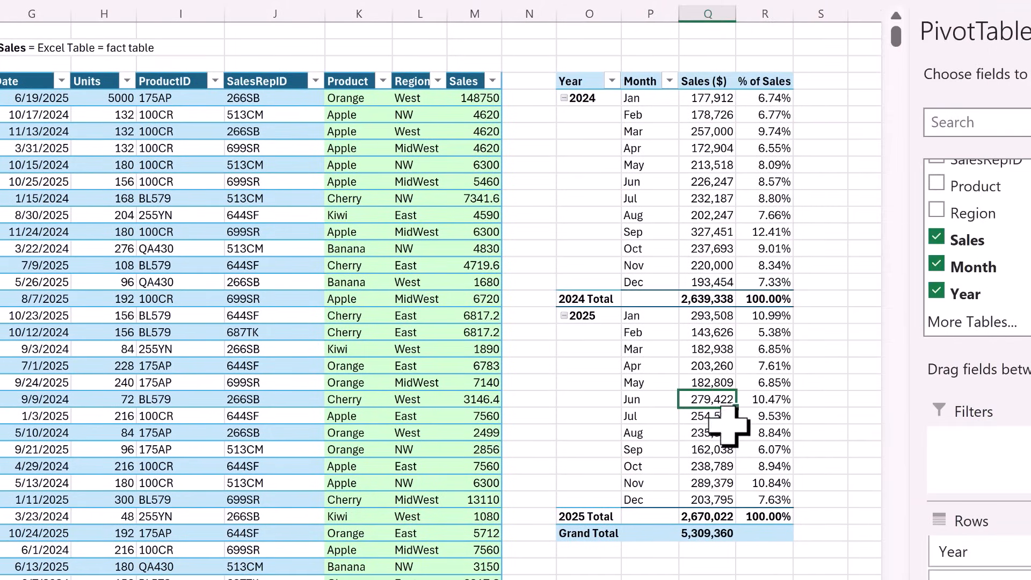
pyautogui.moveTo(697, 422)
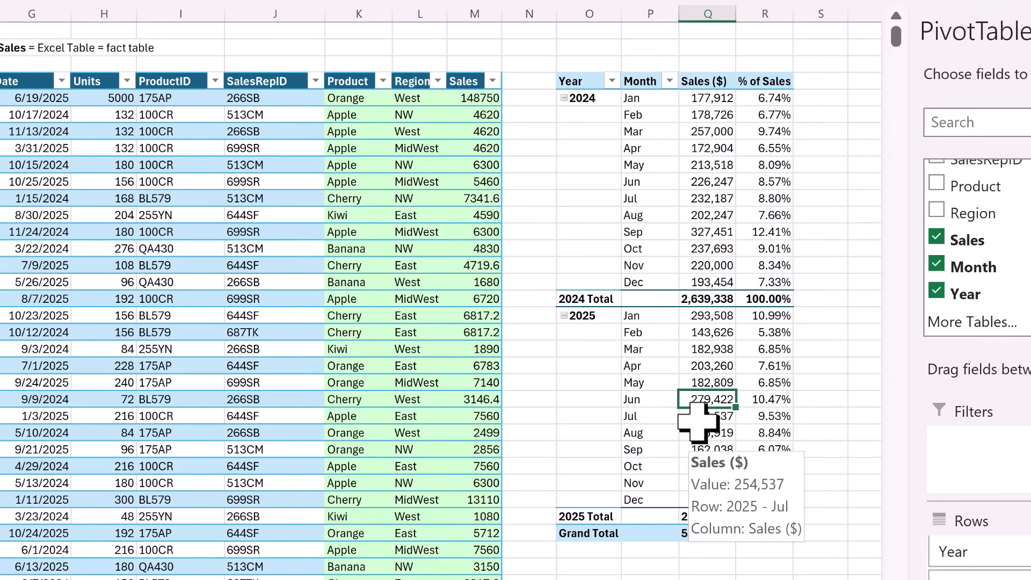
# - Undo the PivotTable refresh and the Units change in the first fSales record
pyautogui.hotkey('ctrl', 'z')
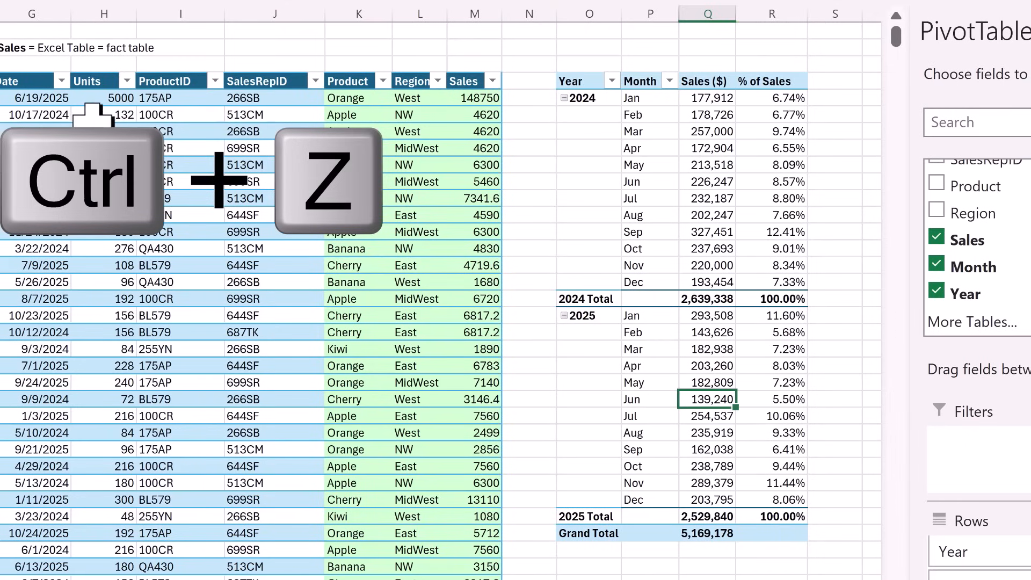
pyautogui.hotkey('ctrl', 'z')
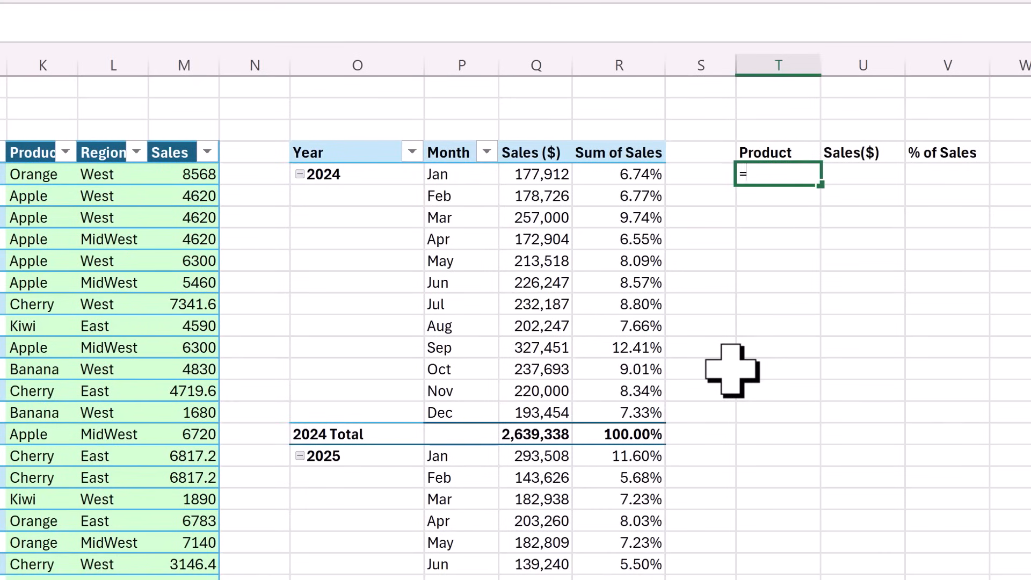
# - Enter =UNIQUE(fSales[Product]) in T5 under the Product header to list each product once
pyautogui.write('uniq')
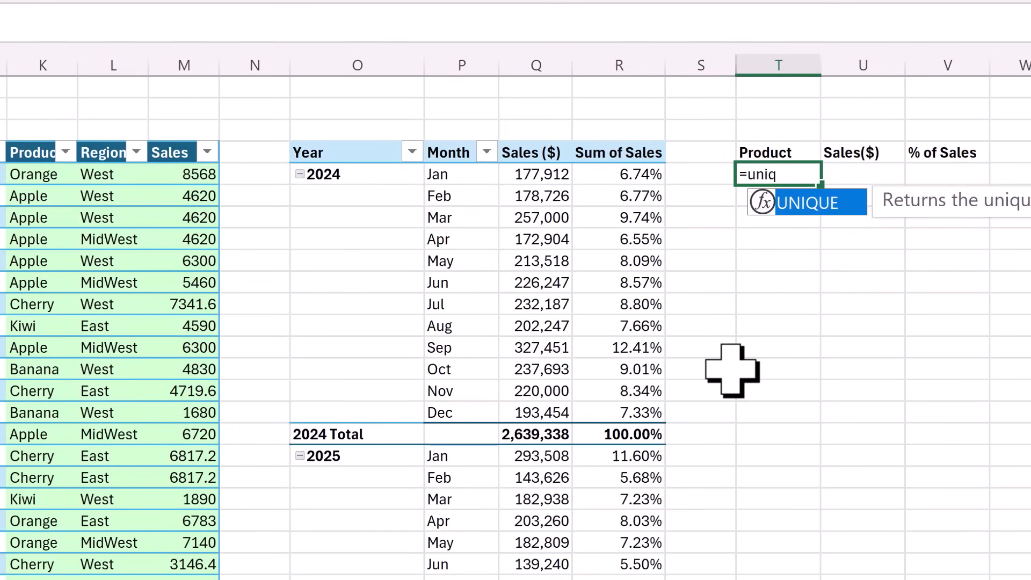
pyautogui.press('Tab')
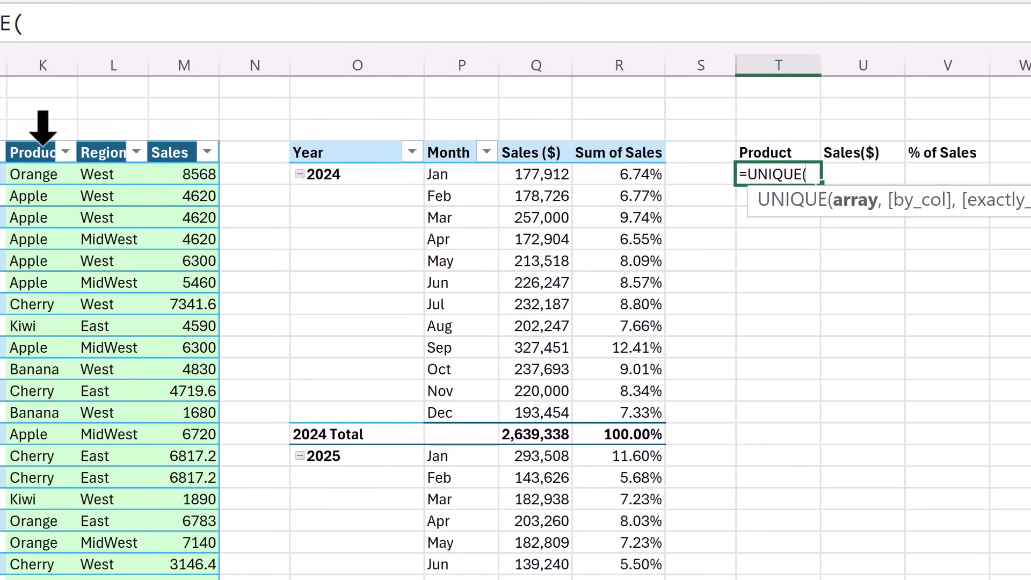
pyautogui.click(43, 140)
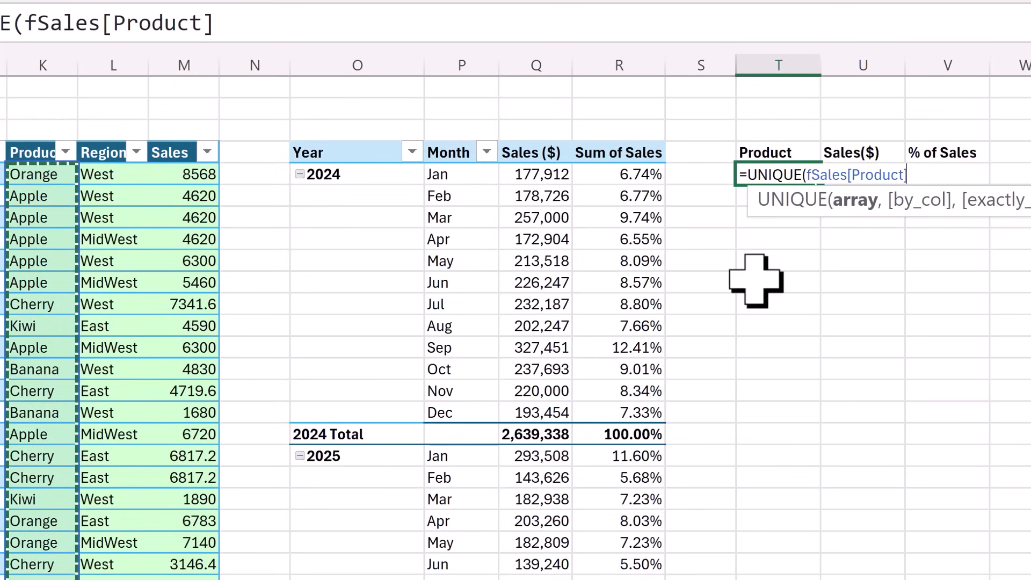
pyautogui.write(')')
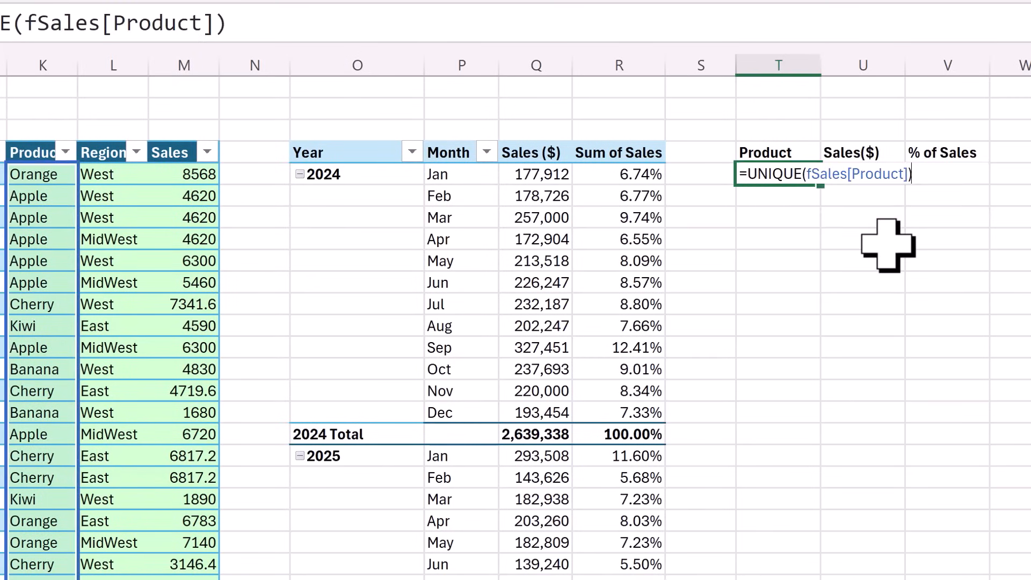
pyautogui.hotkey('ctrl', 'Return')
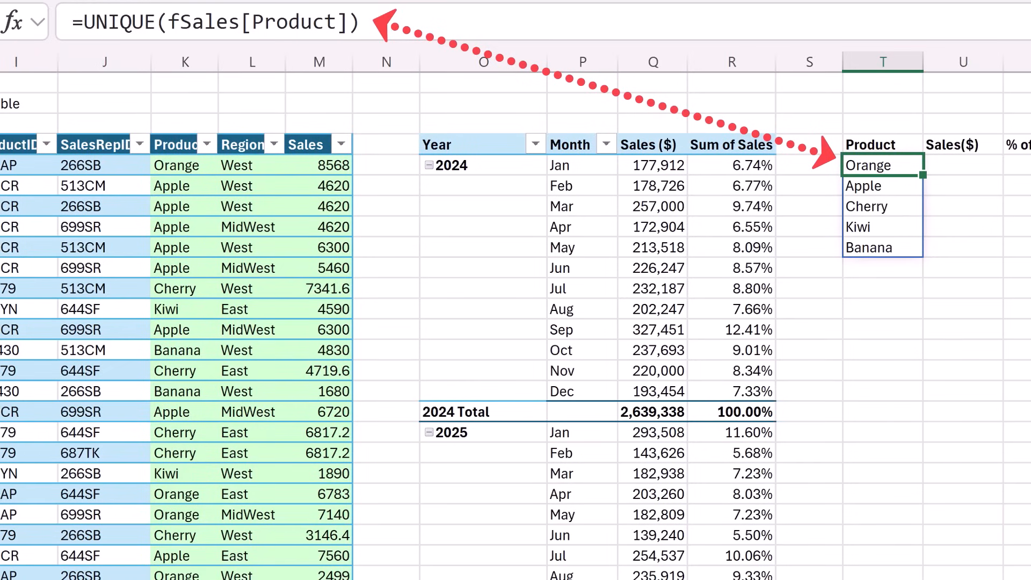
# - Inspect the spilled cells below Orange in the product list, including the Kiwi cell's content in edit mode
pyautogui.click(881, 186)
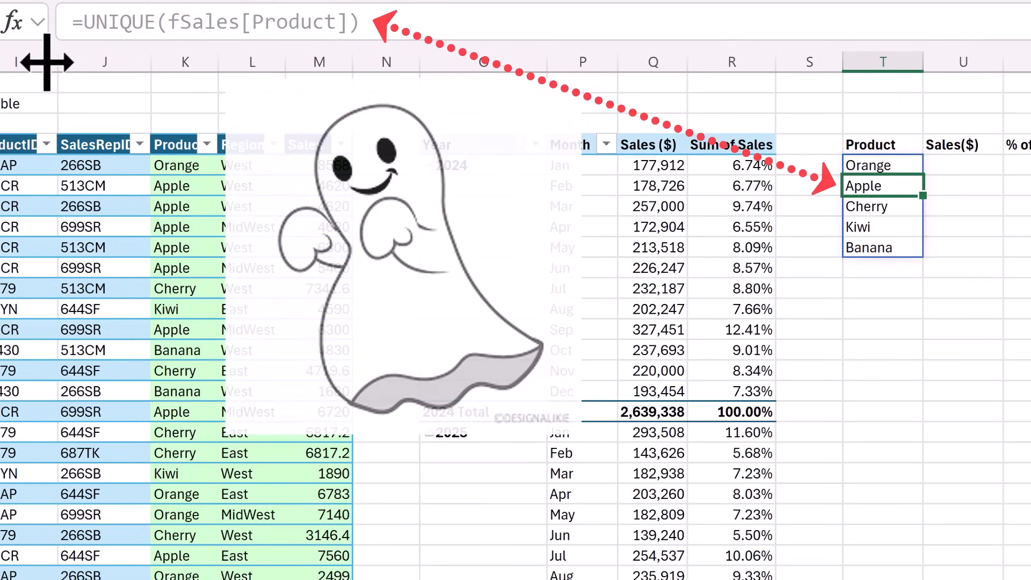
pyautogui.press('Down')
pyautogui.press('Down')
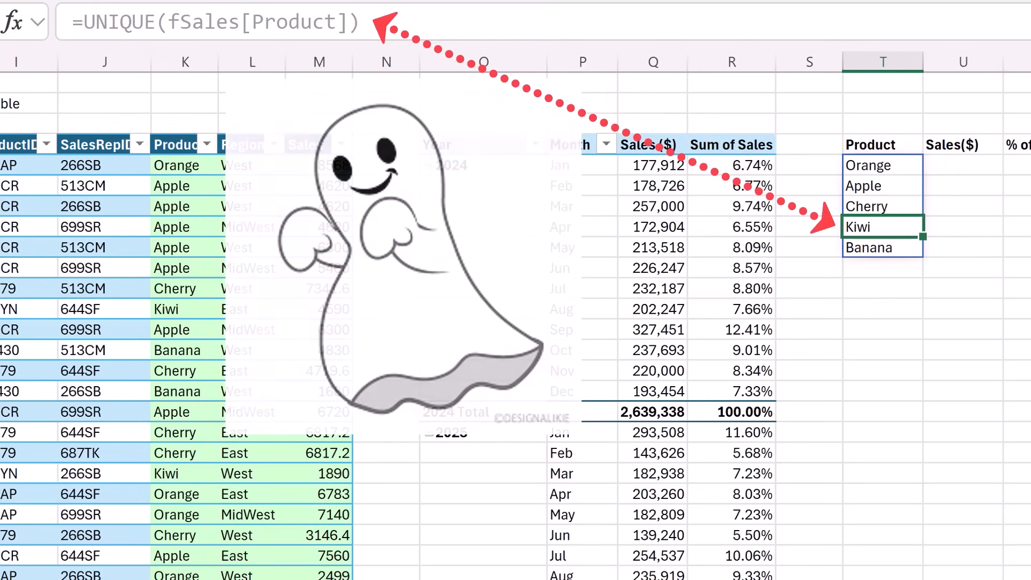
pyautogui.press('F2')
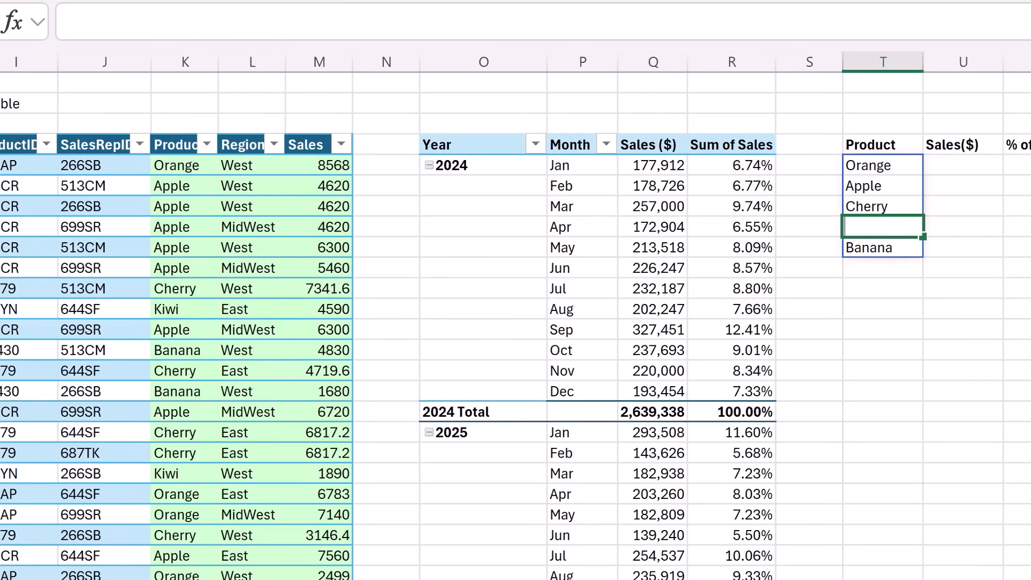
pyautogui.press('Escape')
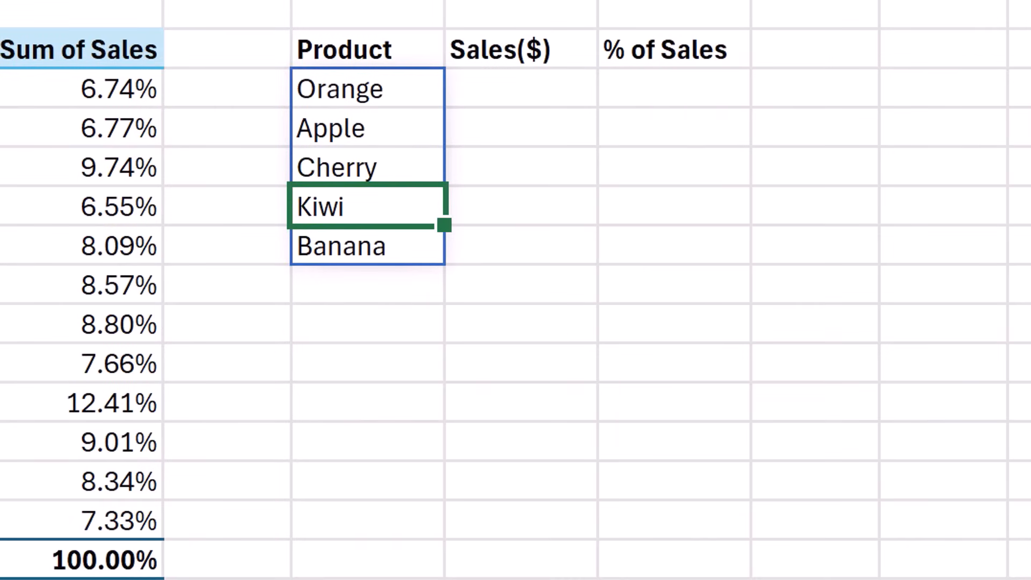
# - Try overwriting the spilled Kiwi cell with t, undo the entry, and recheck the cell's content
pyautogui.write('t')
pyautogui.press('Return')
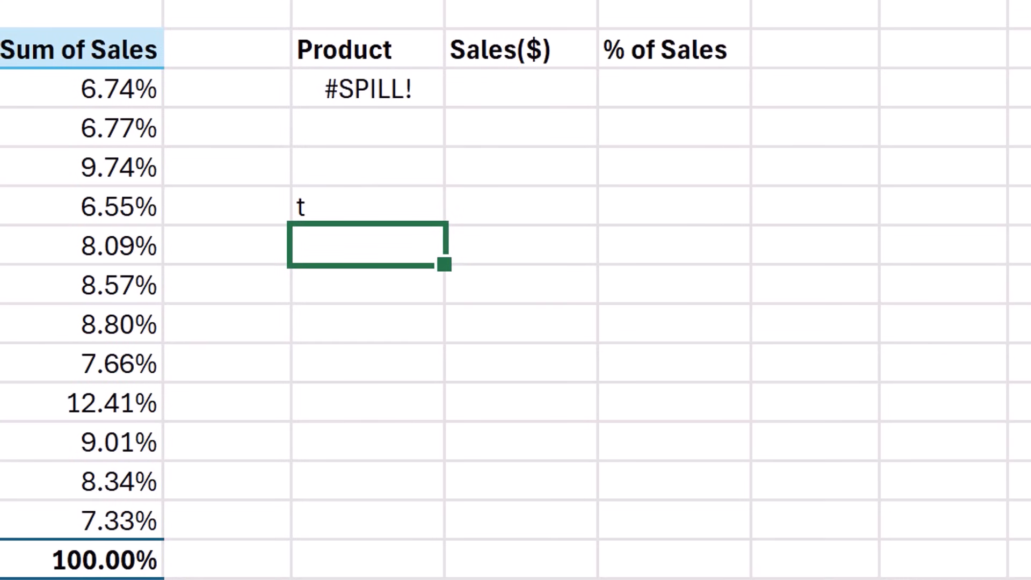
pyautogui.hotkey('ctrl', 'z')
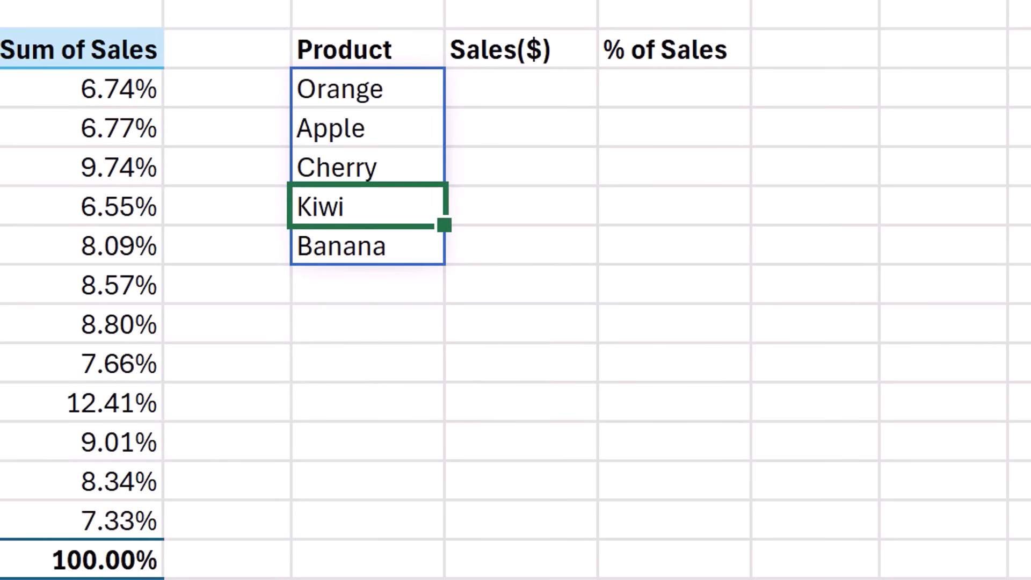
pyautogui.press('F2')
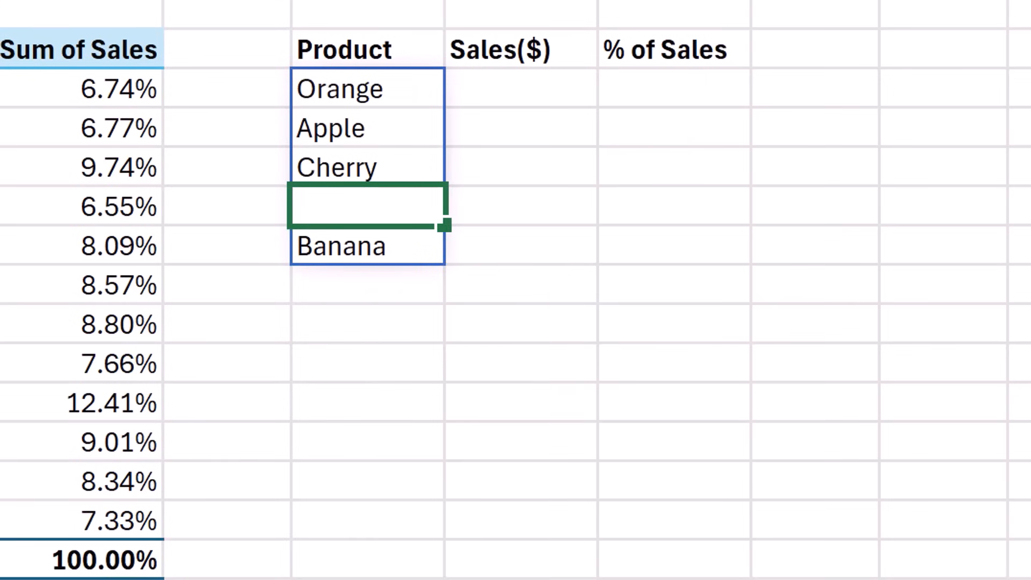
pyautogui.press('Escape')
# - Reference the spilled Kiwi cell with =T8 in W13, and undo that formula
pyautogui.click(832, 401)
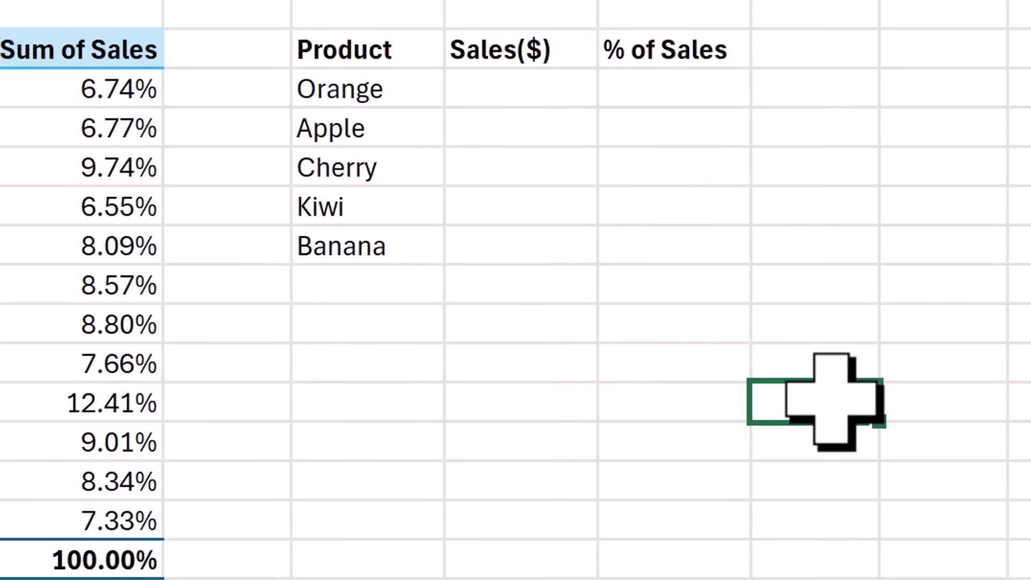
pyautogui.write('=')
pyautogui.click(327, 204)
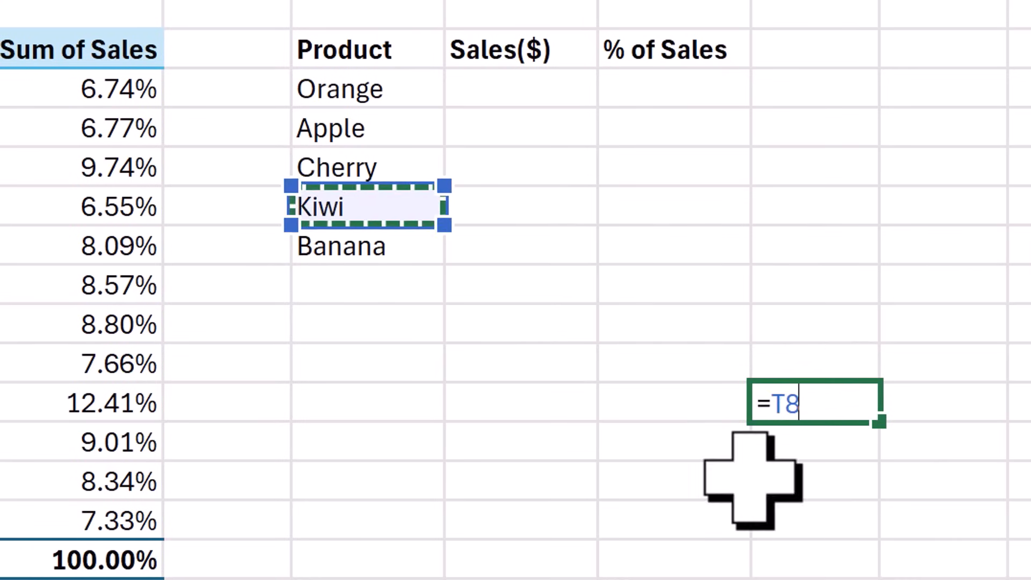
pyautogui.press('Return')
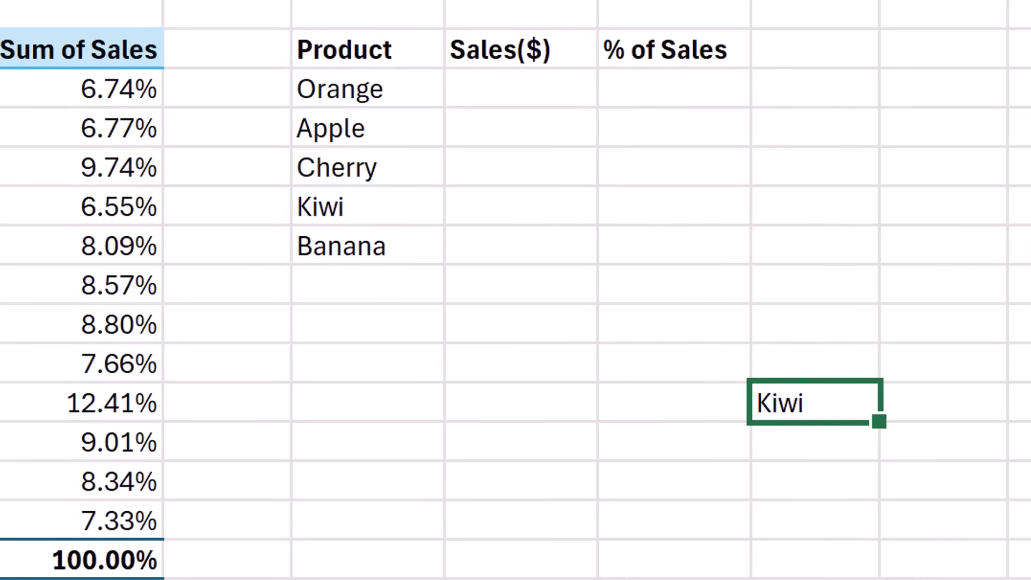
pyautogui.hotkey('ctrl', 'z')
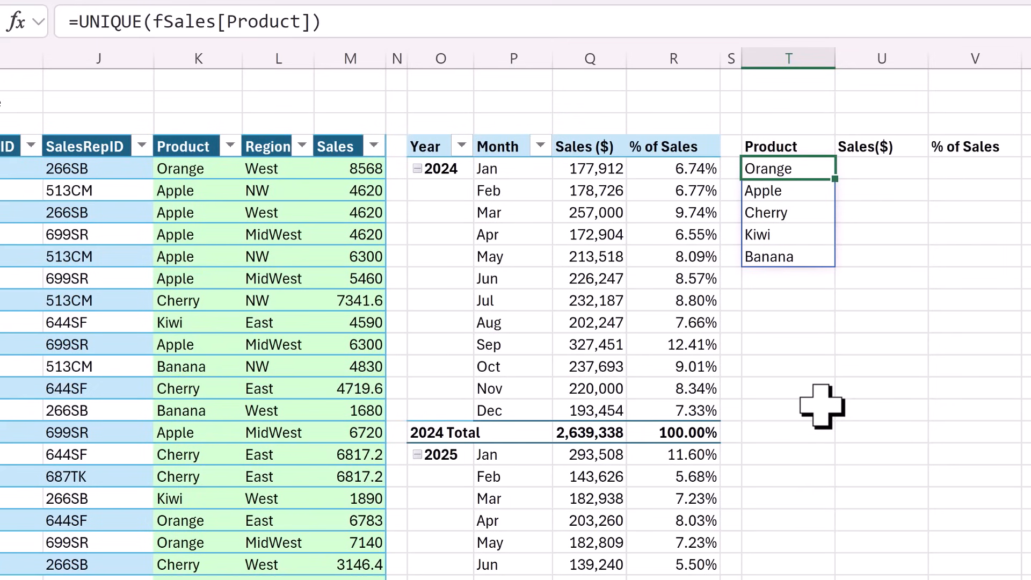
# - Wrap the product list formula in SORT so T5 contains =SORT(UNIQUE(fSales[Product]))
pyautogui.press('F2')
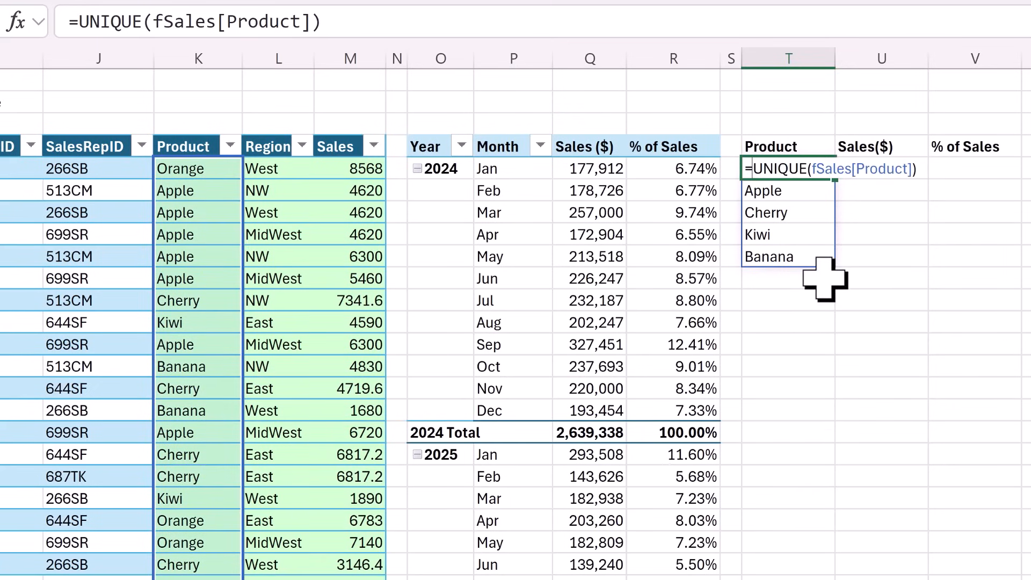
pyautogui.write('SORT(')
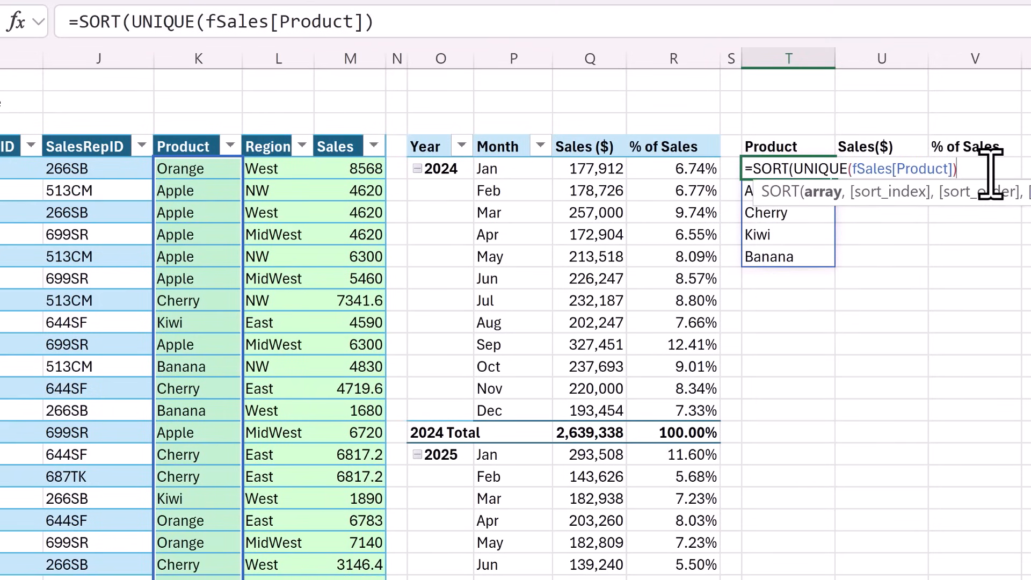
pyautogui.write(')')
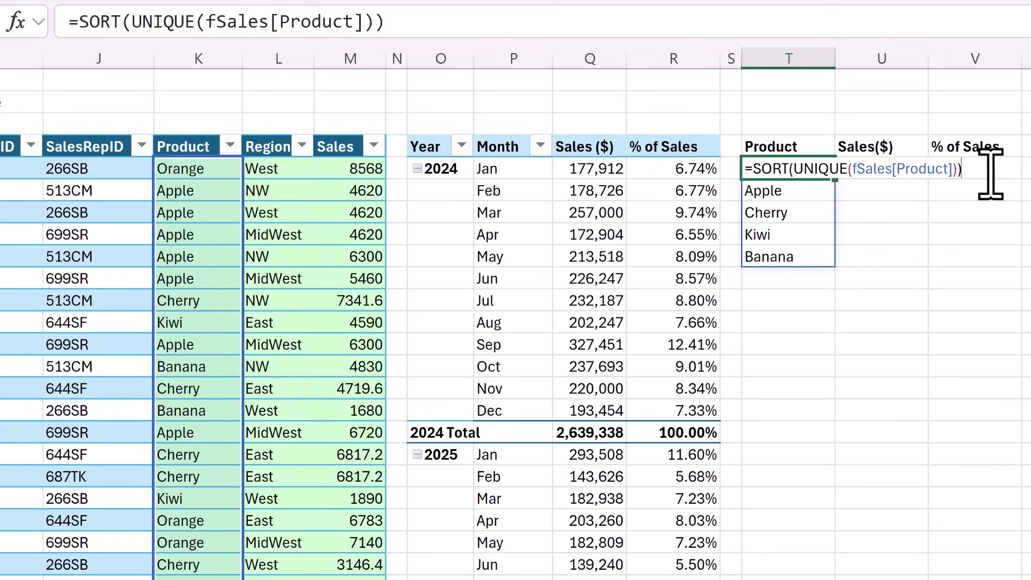
pyautogui.press('Return')
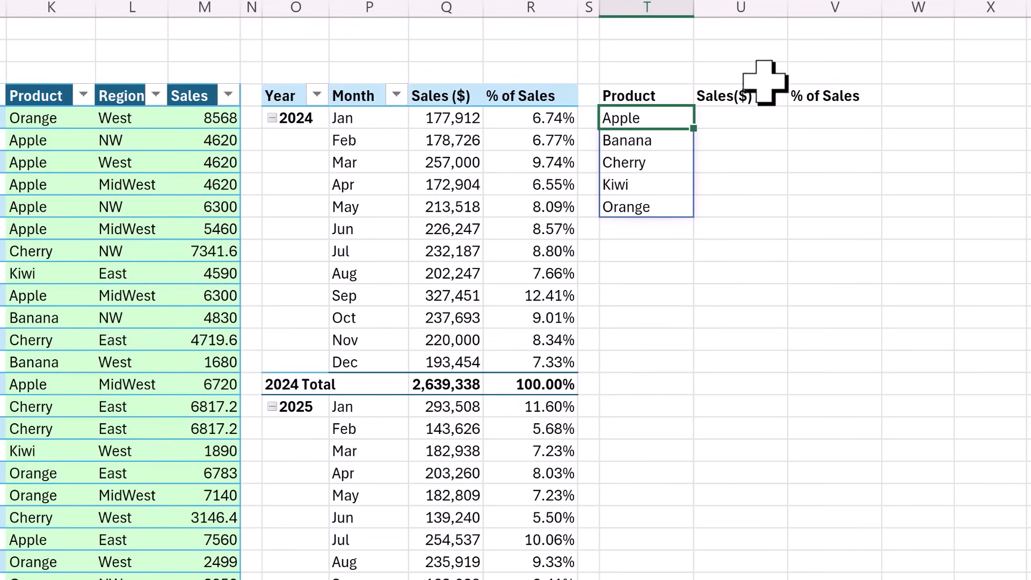
# - Enter =SUMIFS(fSales[Sales],fSales[Product],T5) in the Sales($) cell of the Apple row
pyautogui.click(741, 118)
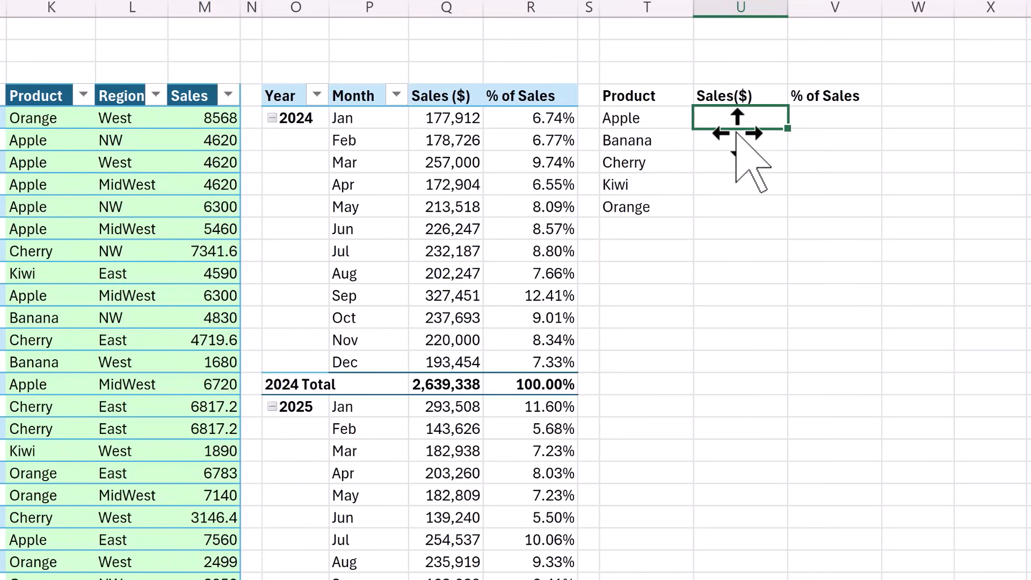
pyautogui.write('=sumifs')
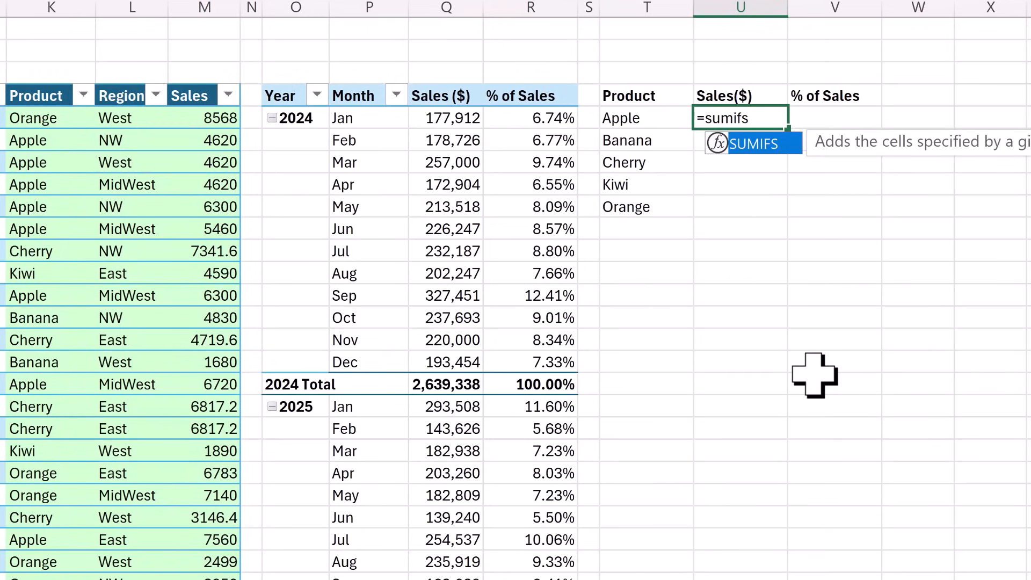
pyautogui.press('Tab')
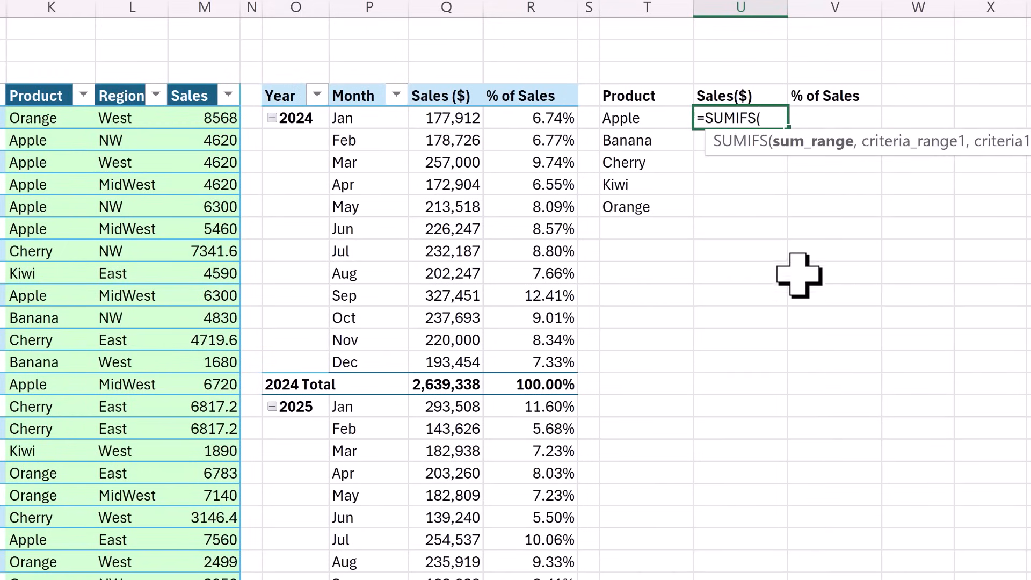
pyautogui.click(187, 85)
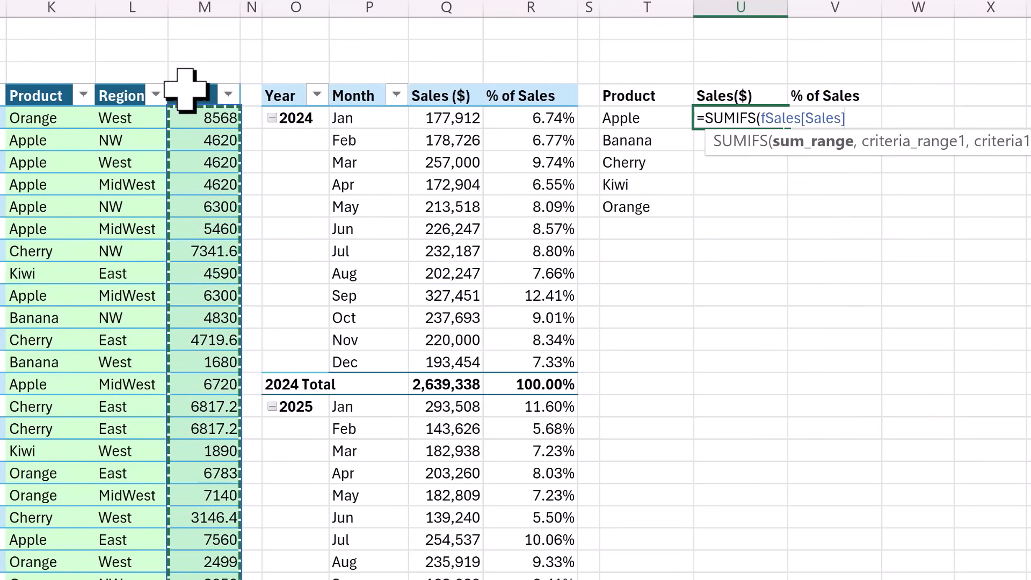
pyautogui.write(',')
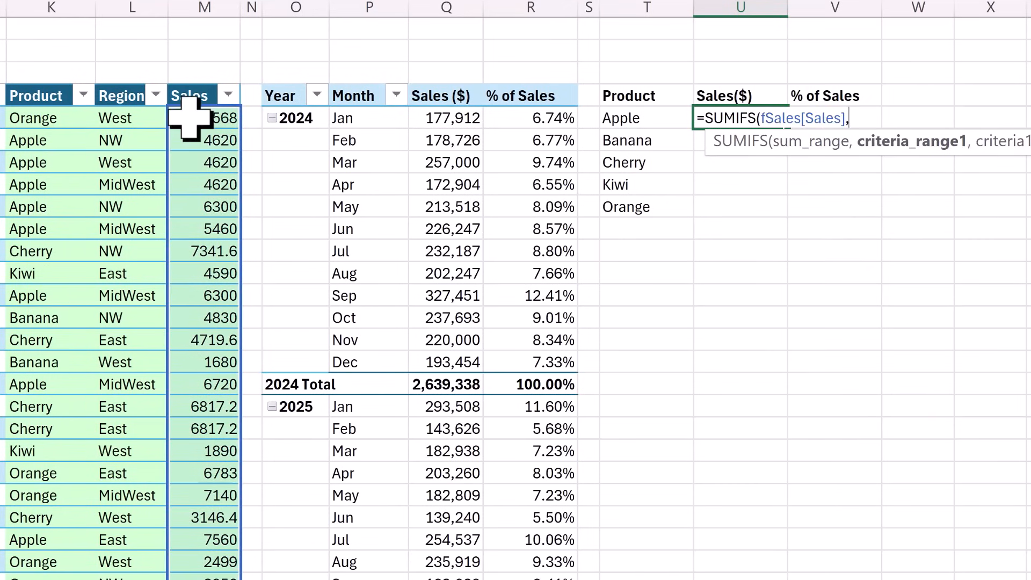
pyautogui.click(58, 85)
pyautogui.write(',')
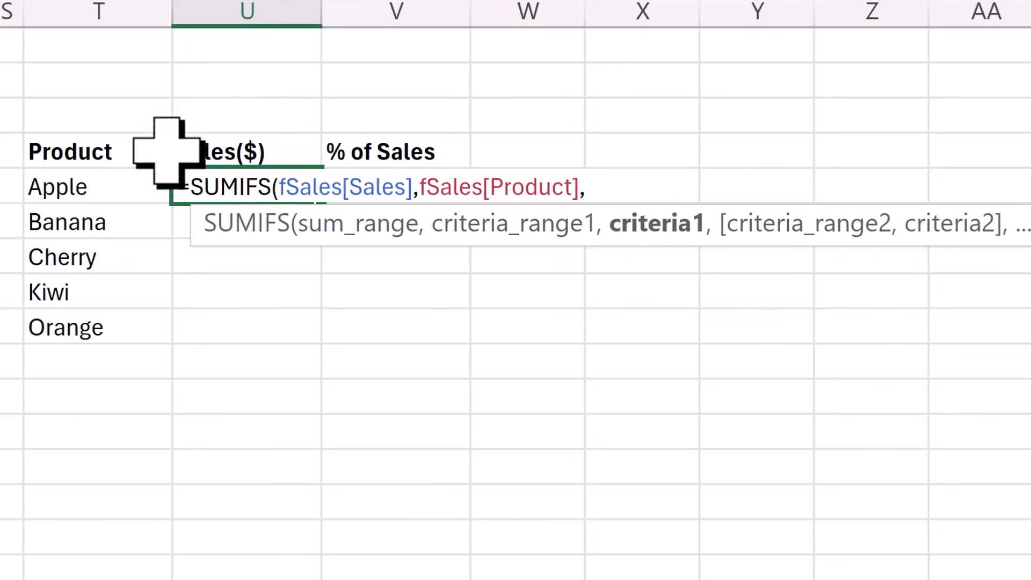
pyautogui.click(43, 187)
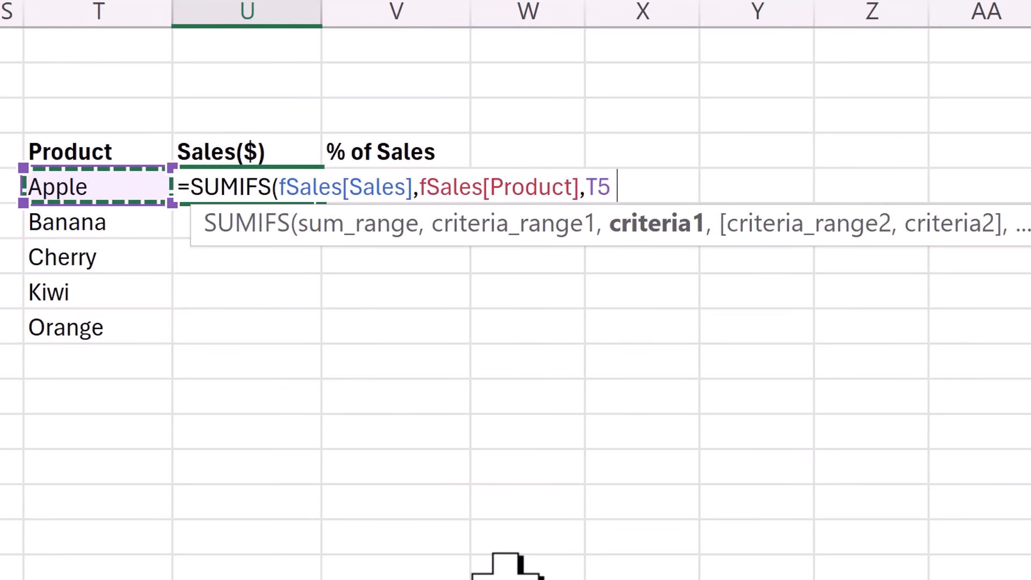
pyautogui.write(')')
pyautogui.hotkey('ctrl', 'Return')
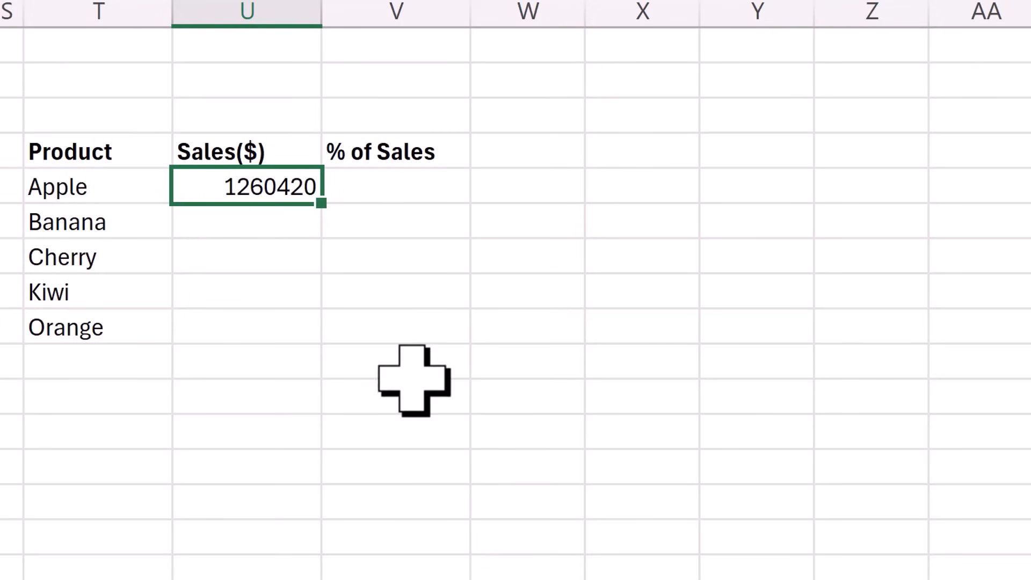
# - Try copying the SUMIFS formula down through Orange, check the Orange row's formula, and undo the copy
pyautogui.doubleClick(330, 209)
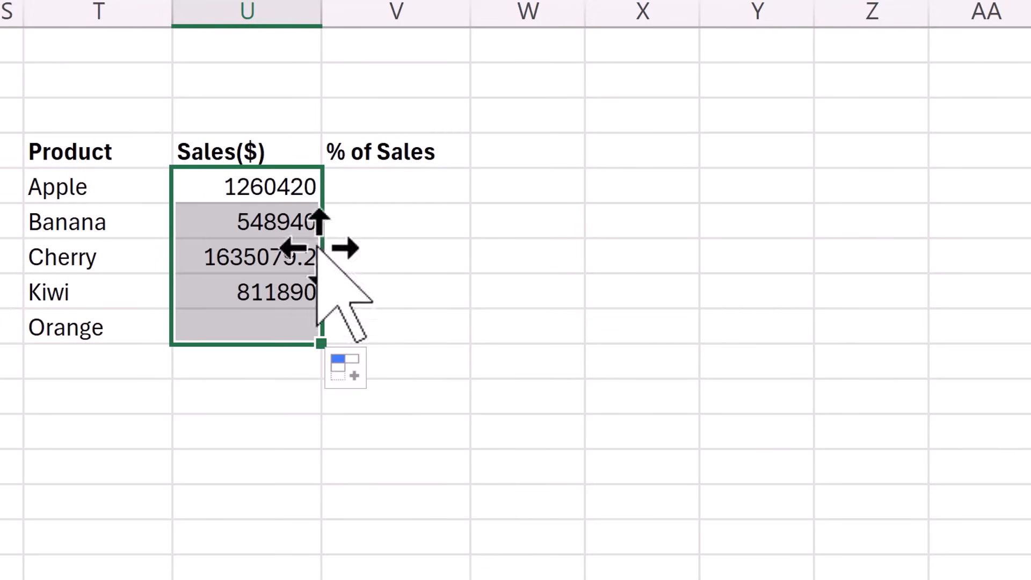
pyautogui.click(299, 321)
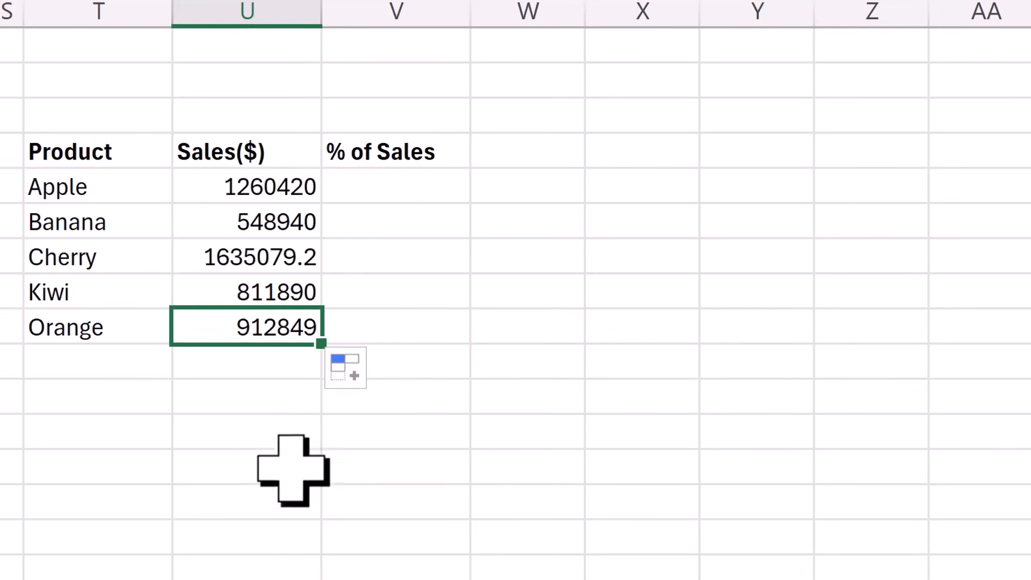
pyautogui.press('F2')
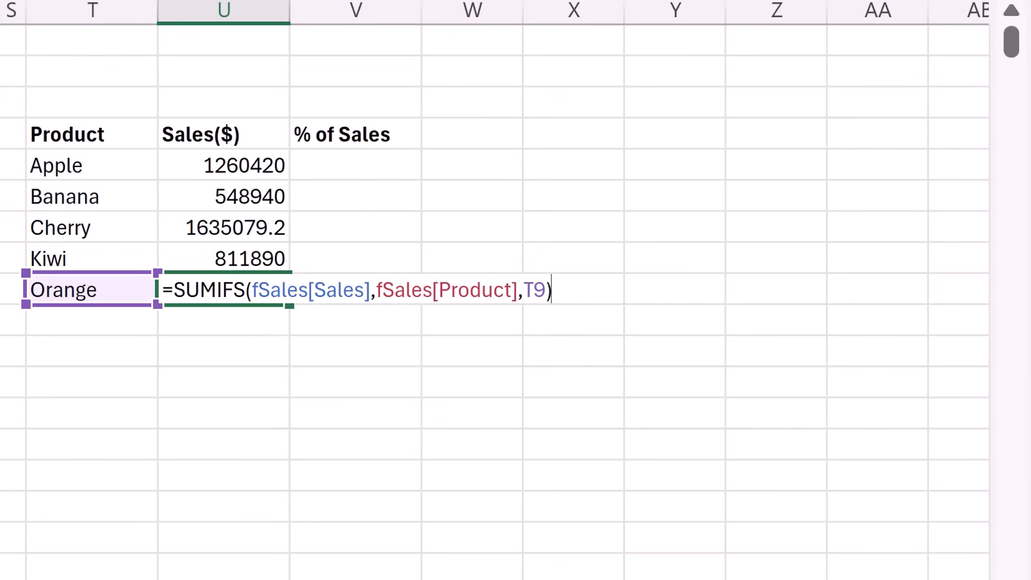
pyautogui.press('Escape')
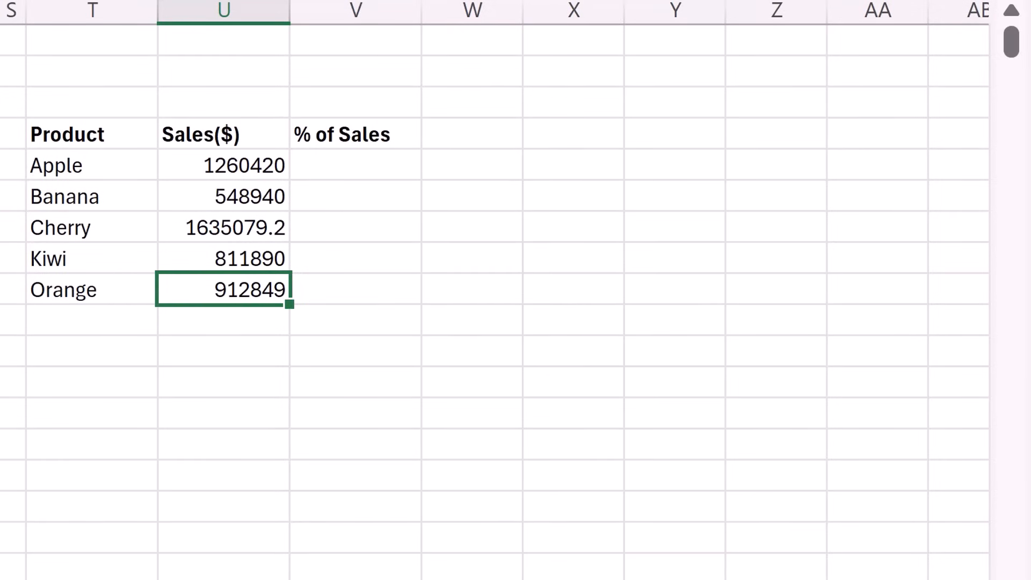
pyautogui.hotkey('ctrl', 'z')
# - Change the criteria in U5's formula to the spilled product range so it reads =SUMIFS(fSales[Sales],fSales[Product],T5#)
pyautogui.press('F2')
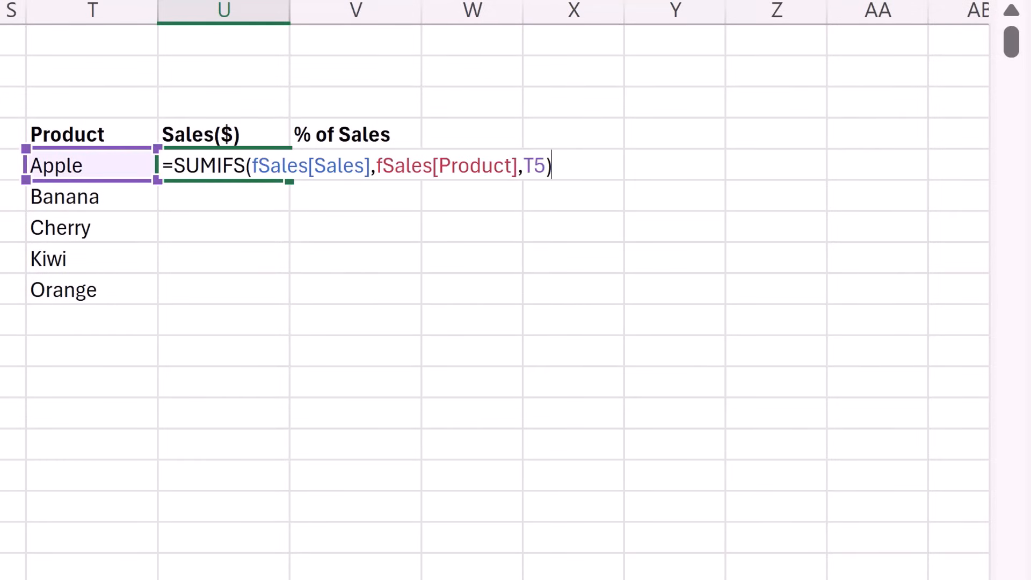
pyautogui.doubleClick(541, 166)
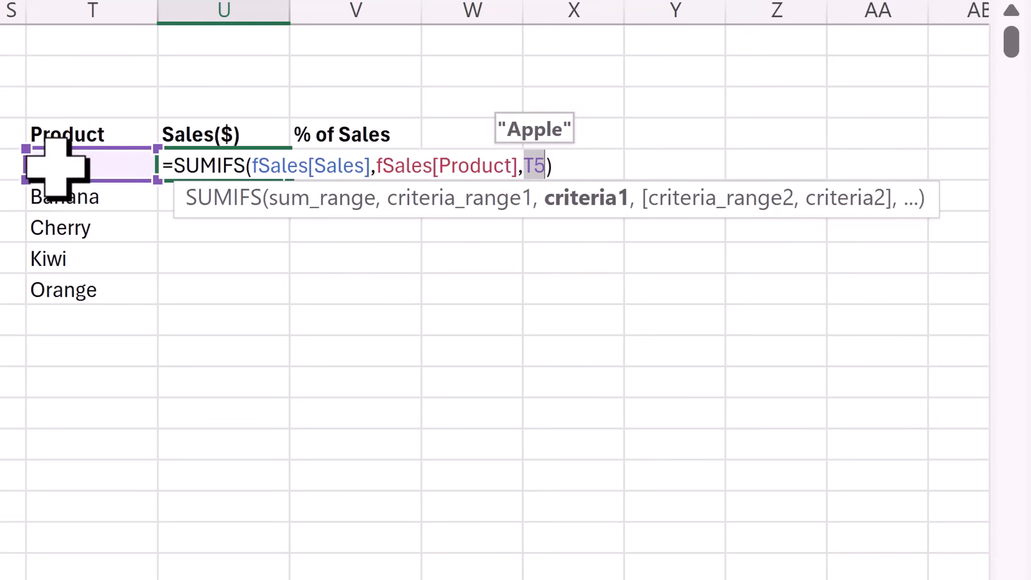
pyautogui.moveTo(56, 166); pyautogui.dragTo(66, 294)
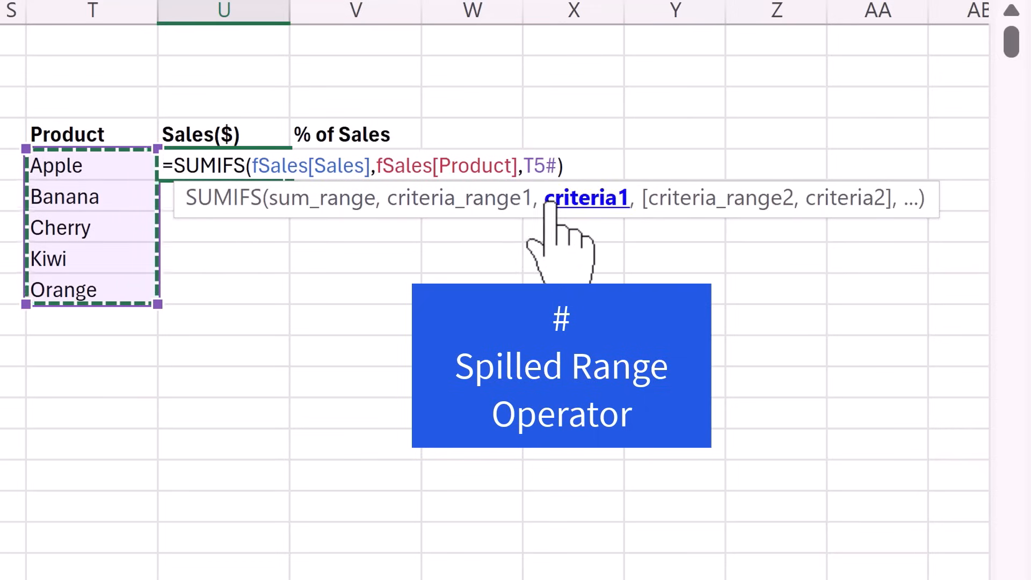
pyautogui.hotkey('ctrl', 'Return')
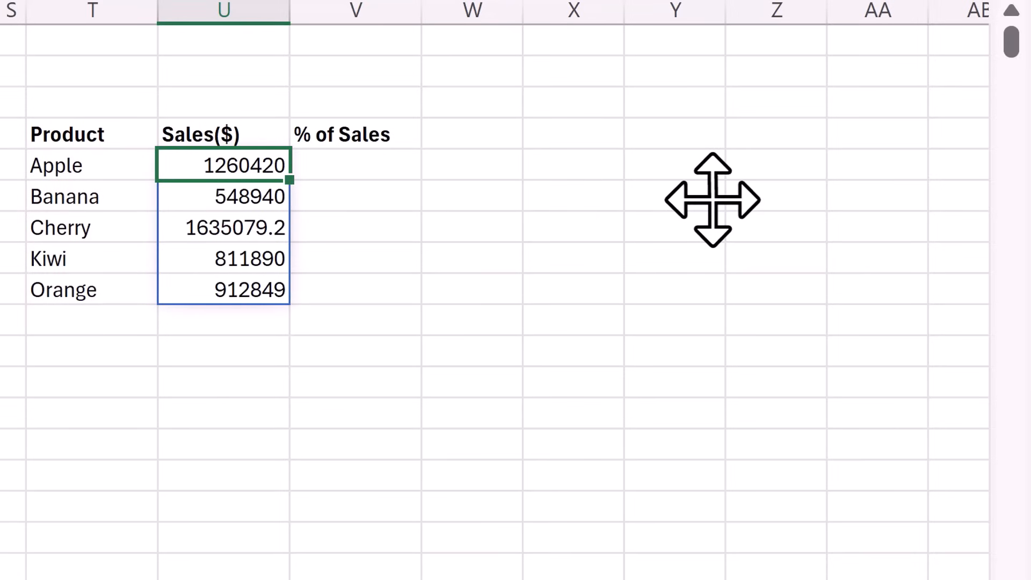
# - Add a Total label in T10 below Orange and sum the spilled sales beside it with =SUM(U5#)
pyautogui.click(102, 320)
pyautogui.write('Tota')
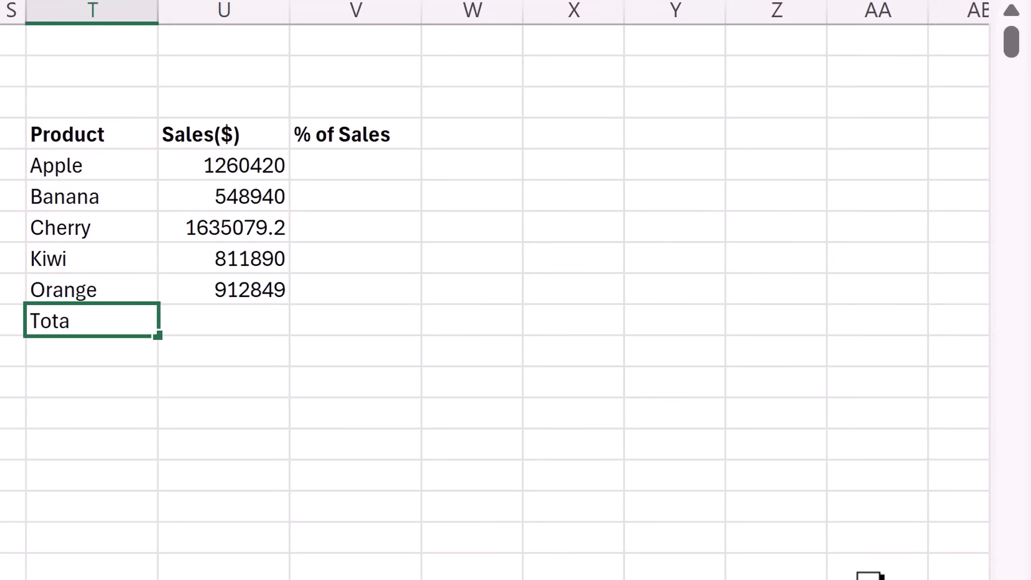
pyautogui.write('l')
pyautogui.press('Tab')
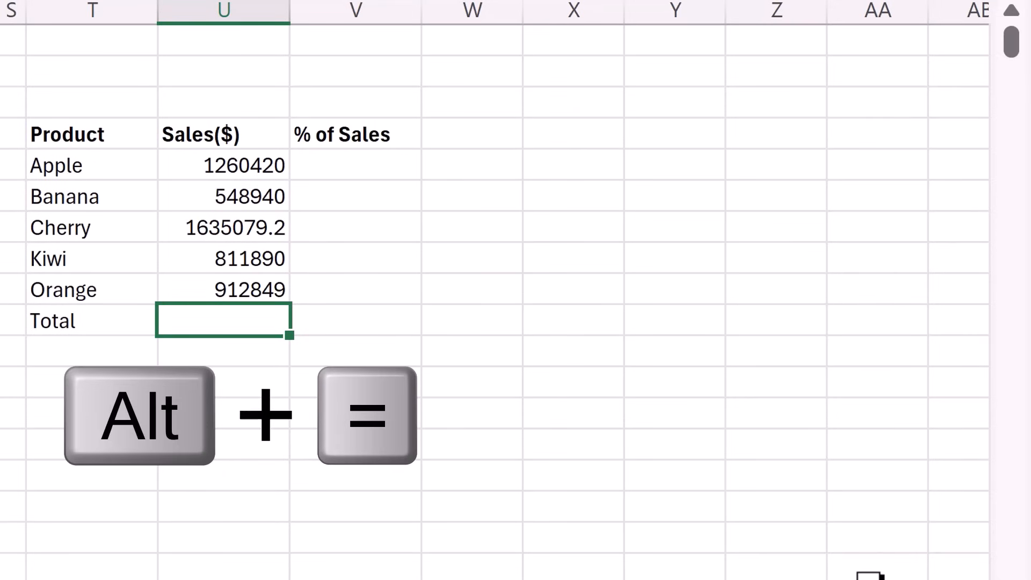
pyautogui.hotkey('alt', '=')
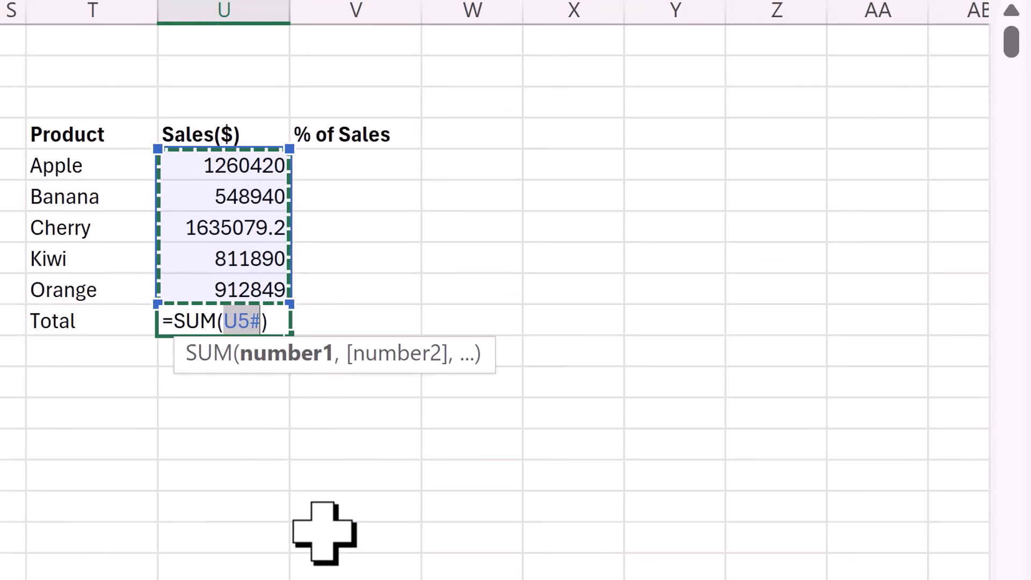
pyautogui.hotkey('ctrl', 'Return')
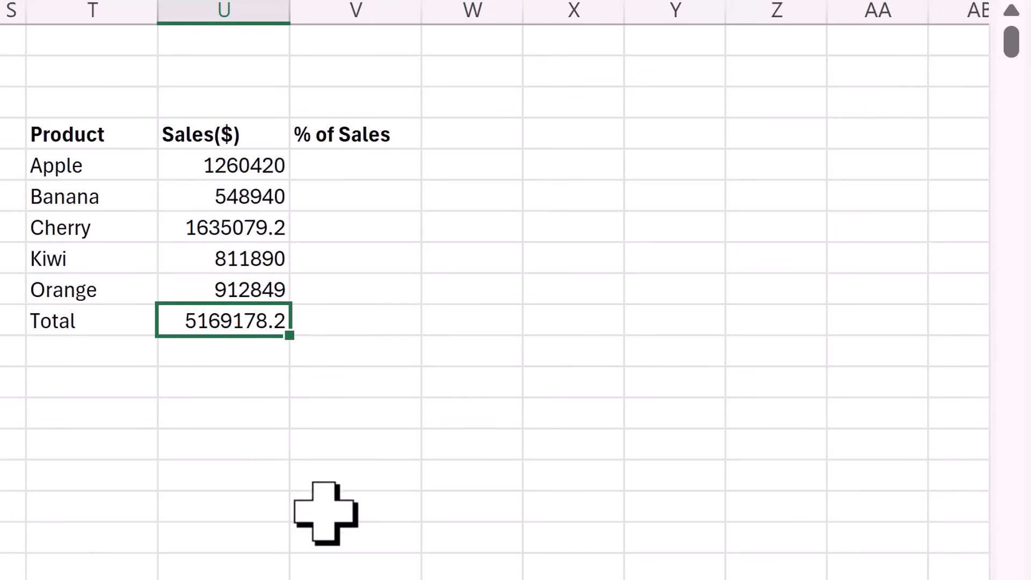
# - Try entering =U5/$U$10 in the Apple row's % of Sales cell and copying it down through Total
pyautogui.click(365, 164)
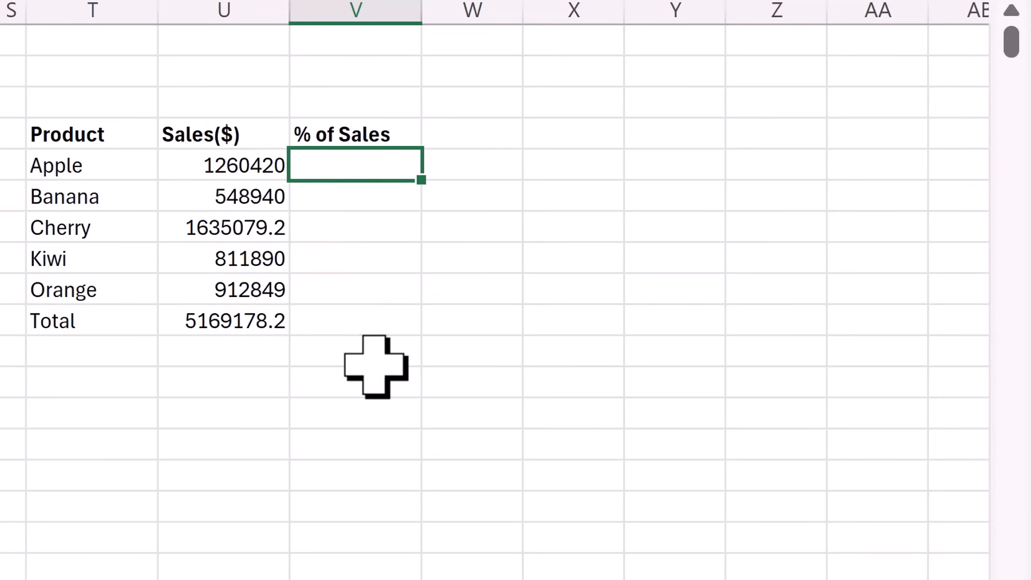
pyautogui.press('Left')
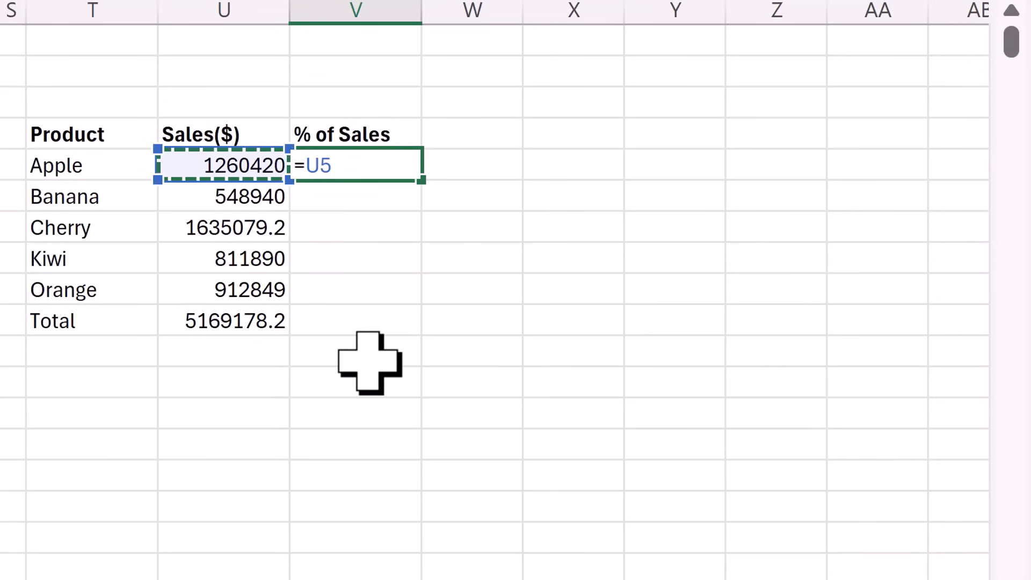
pyautogui.write('/')
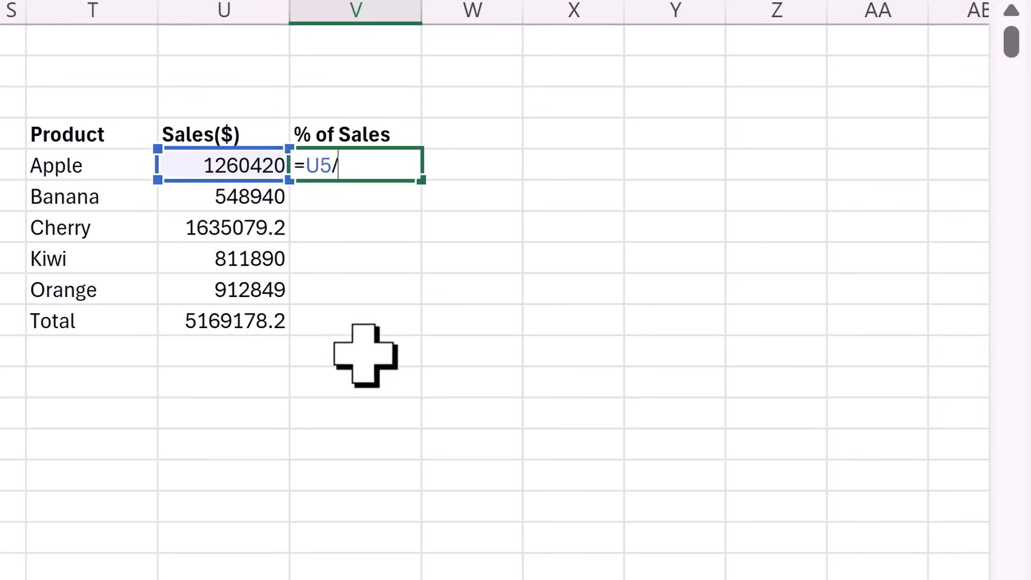
pyautogui.click(257, 322)
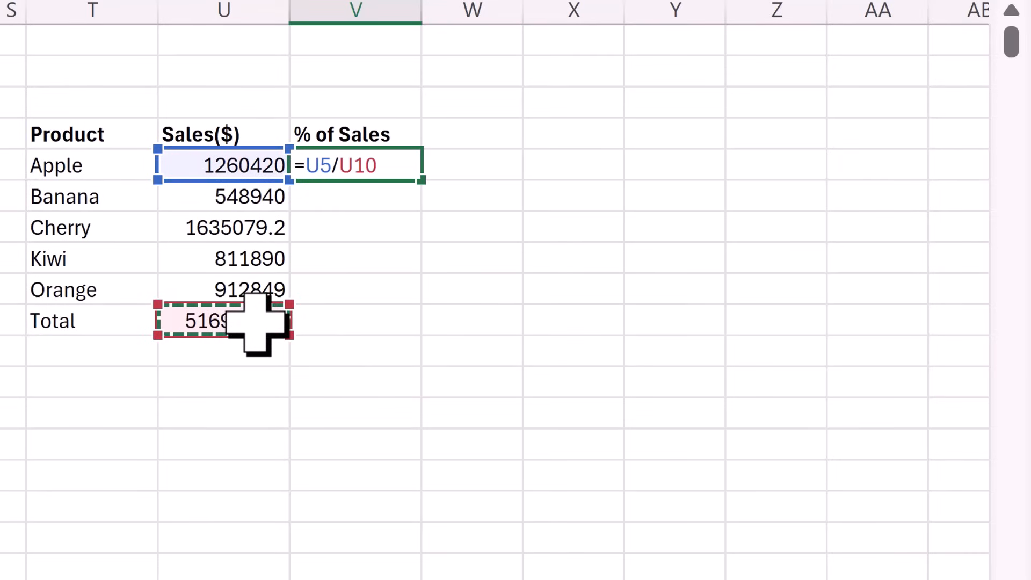
pyautogui.press('F4')
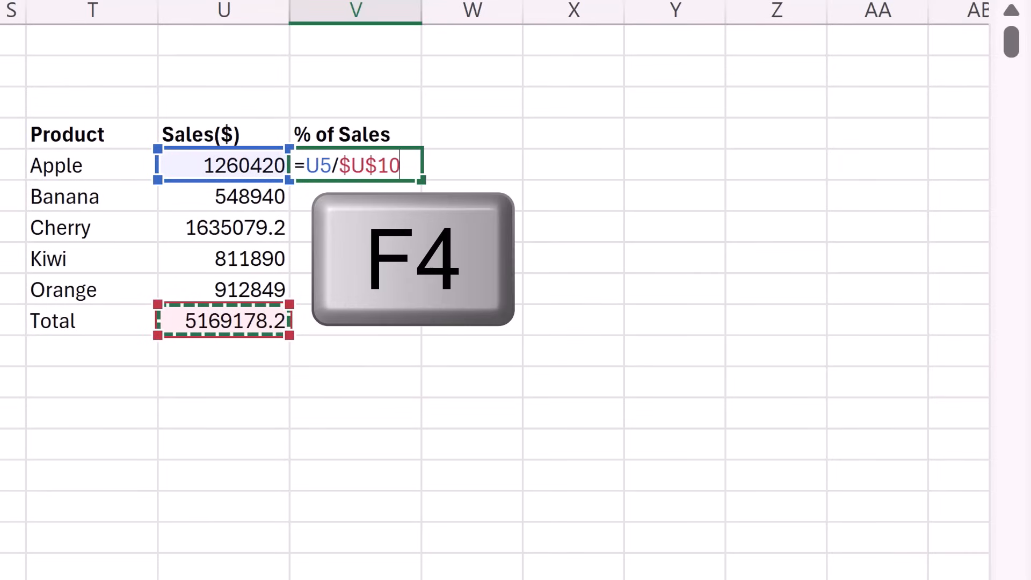
pyautogui.hotkey('ctrl', 'Return')
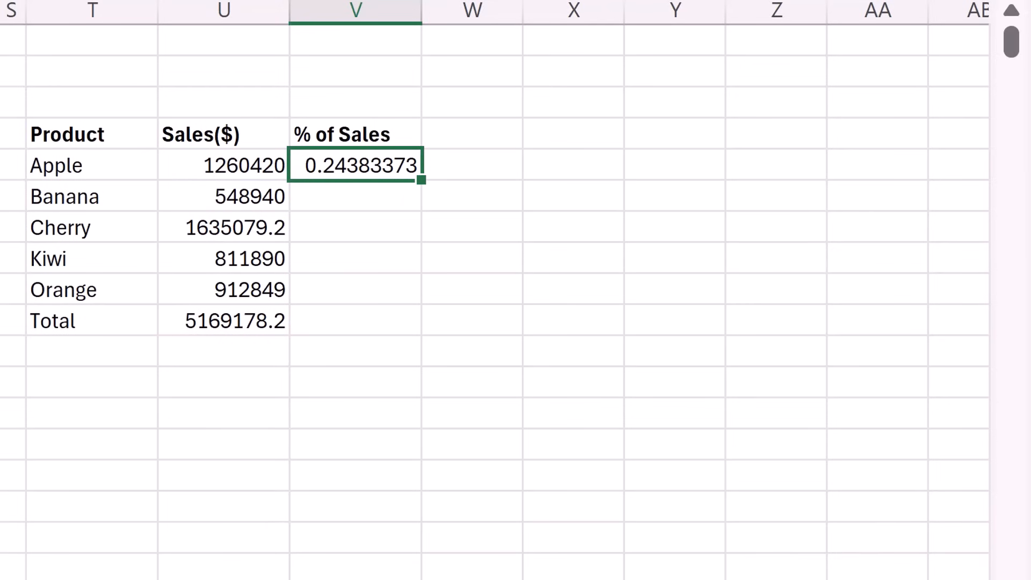
pyautogui.doubleClick(422, 181)
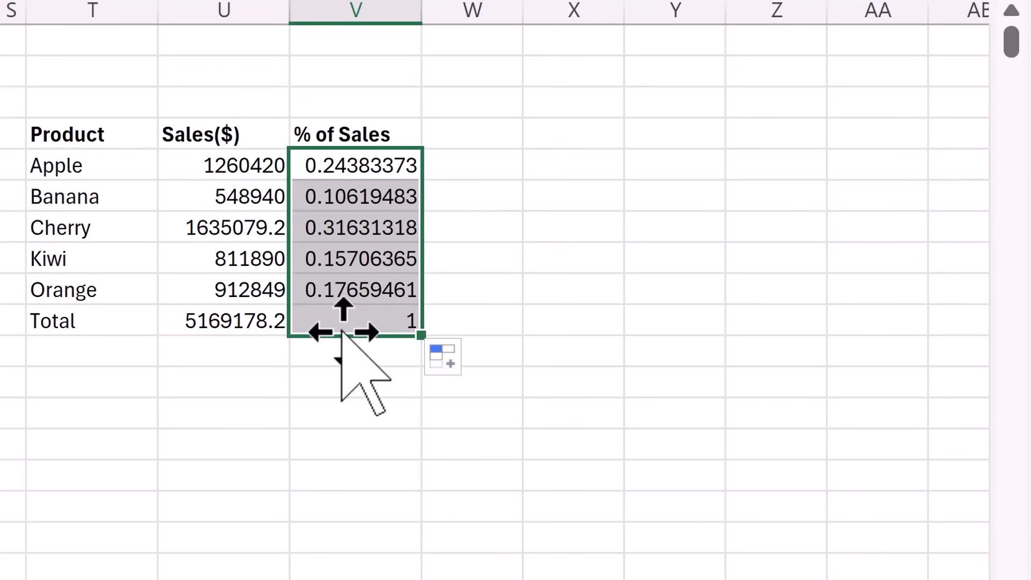
# - Check the Total row's % of Sales formula, and undo the copied formulas and the original entry
pyautogui.click(341, 322)
pyautogui.press('F2')
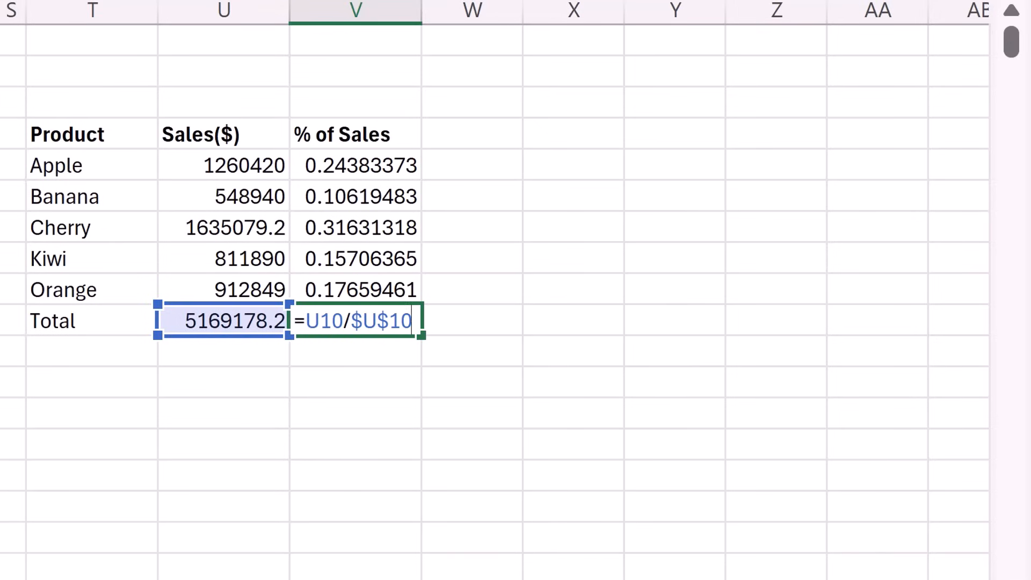
pyautogui.press('Escape')
pyautogui.hotkey('ctrl', 'z')
pyautogui.hotkey('ctrl', 'z')
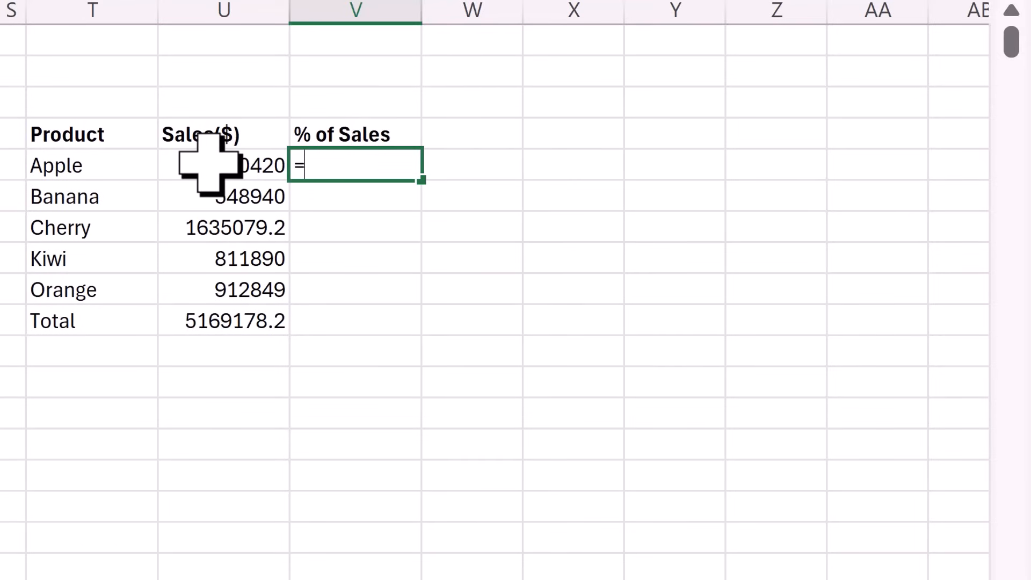
# - Enter the array formula =U5:U10/U10 in V5 to calculate % of Sales for all products and the total
pyautogui.moveTo(207, 166); pyautogui.dragTo(214, 315)
pyautogui.write('/')
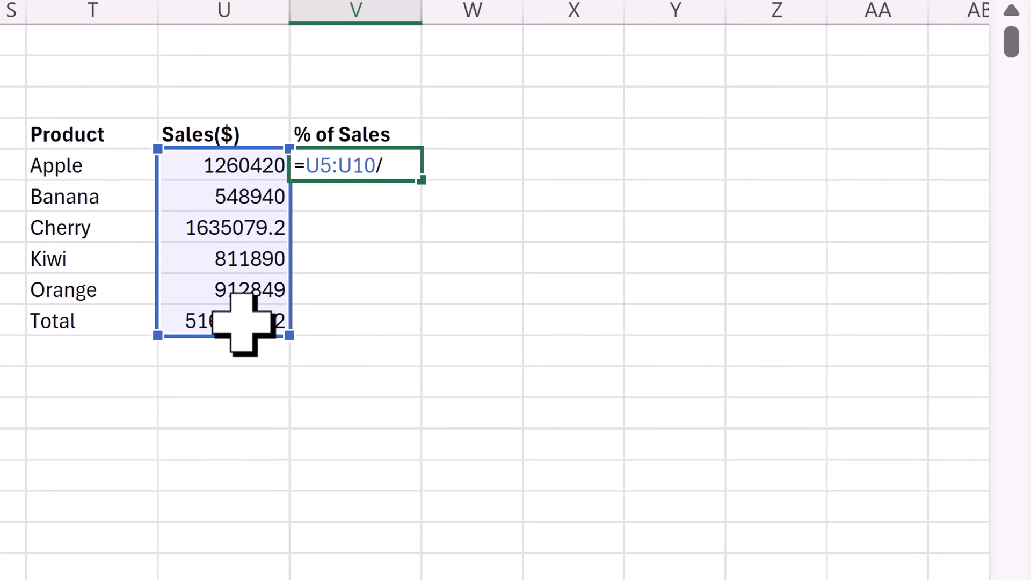
pyautogui.click(240, 325)
pyautogui.press('Return')
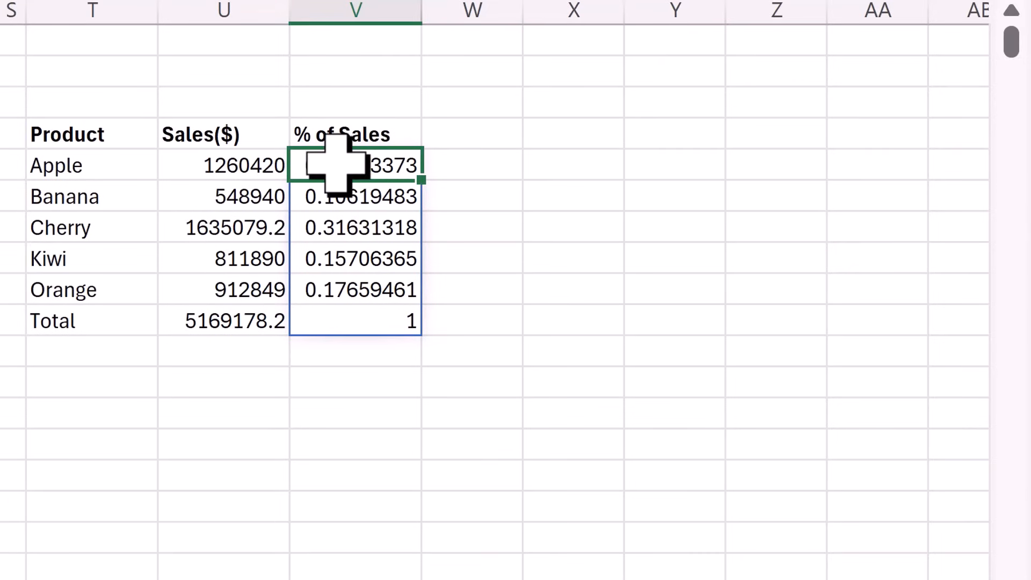
# - Format the % of Sales values in V5:V10 as Percentage with one decimal place
pyautogui.moveTo(338, 166); pyautogui.dragTo(336, 309)
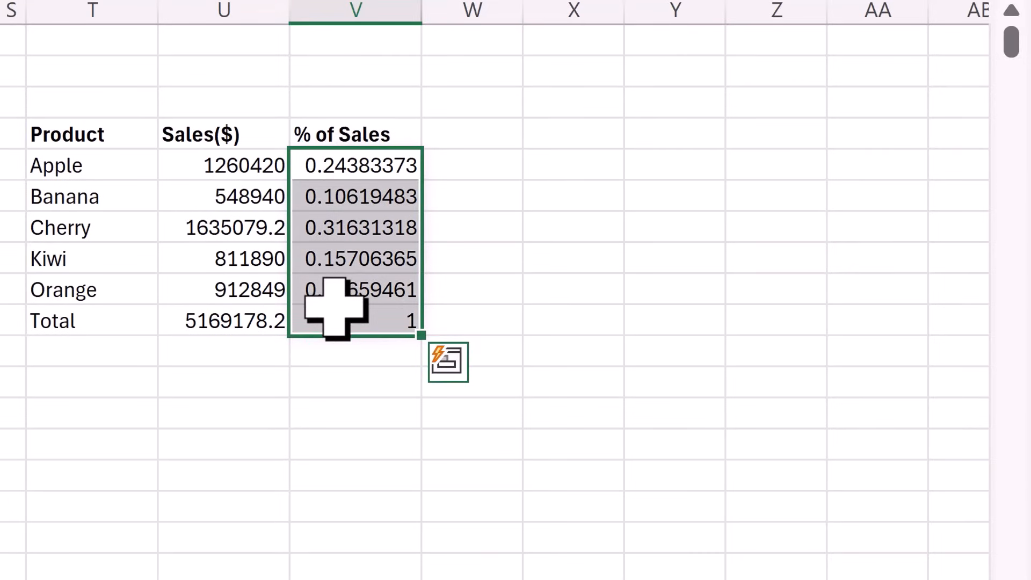
pyautogui.hotkey('ctrl', '1')
pyautogui.click(496, 208)
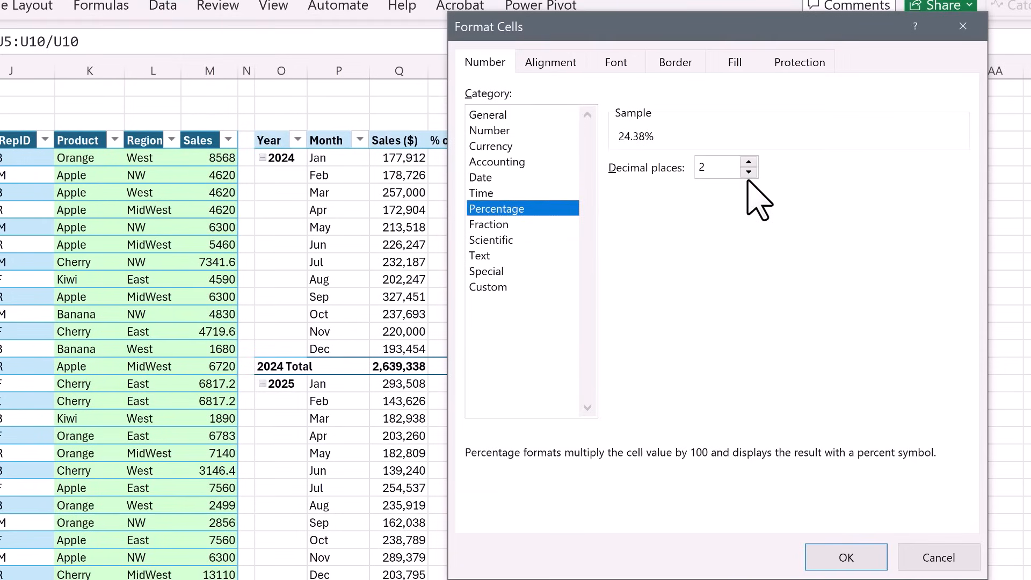
pyautogui.click(839, 558)
# - Format the product report's Sales($) values in U5:U10 as Number with a 1000 separator and 0 decimal places
pyautogui.hotkey('ctrl', '1')
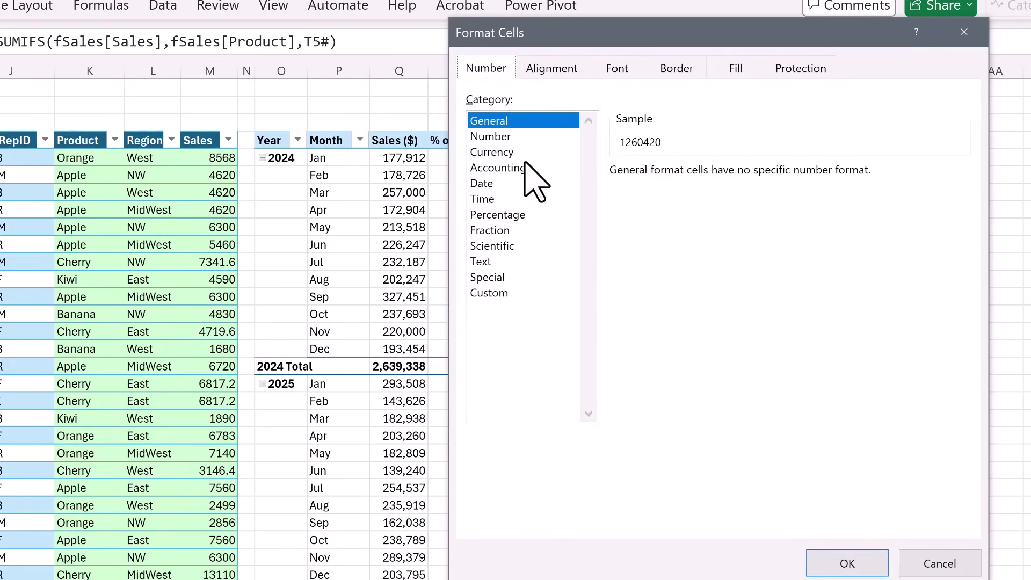
pyautogui.click(509, 137)
pyautogui.click(616, 202)
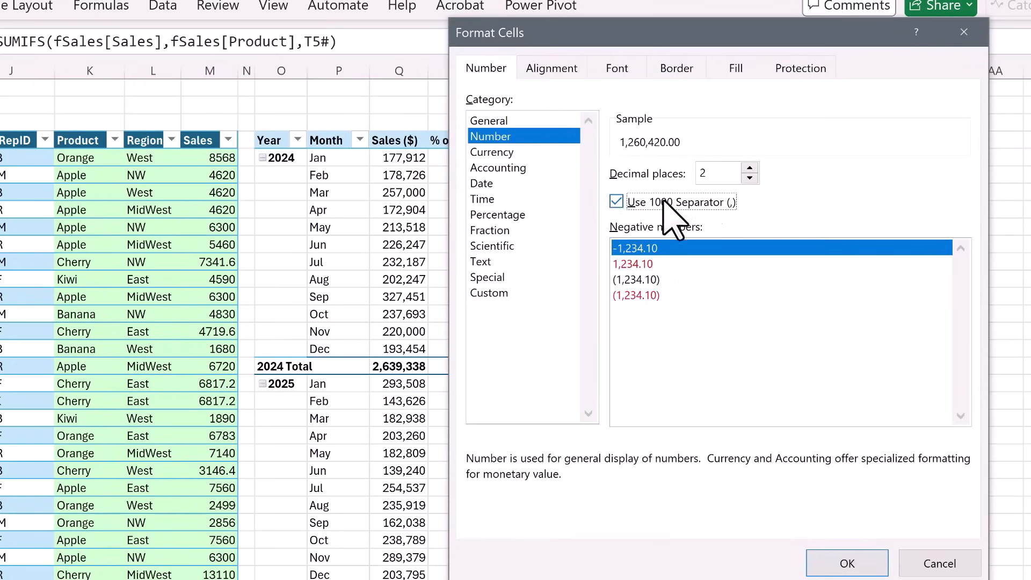
pyautogui.click(750, 178)
pyautogui.click(750, 177)
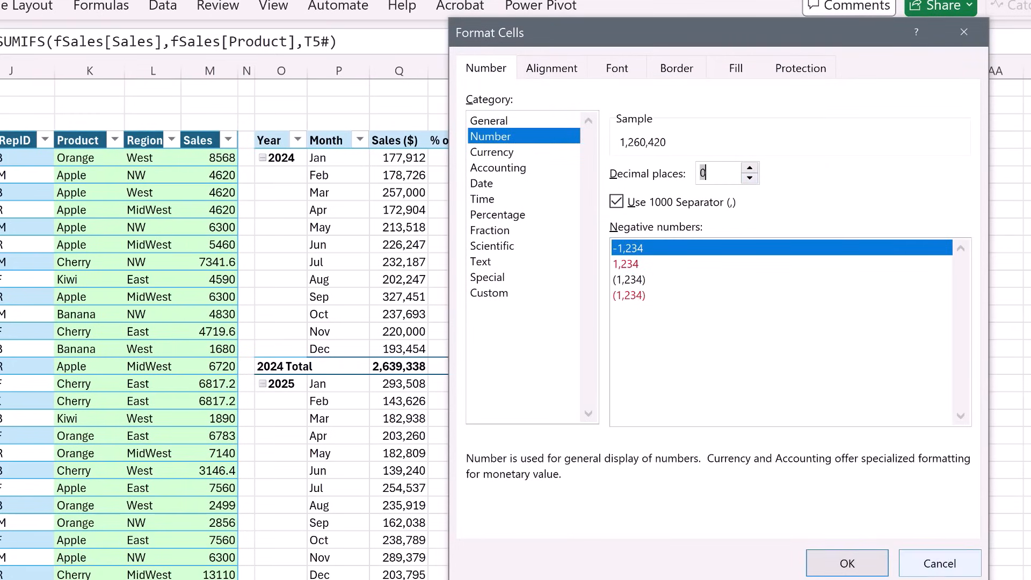
pyautogui.click(848, 564)
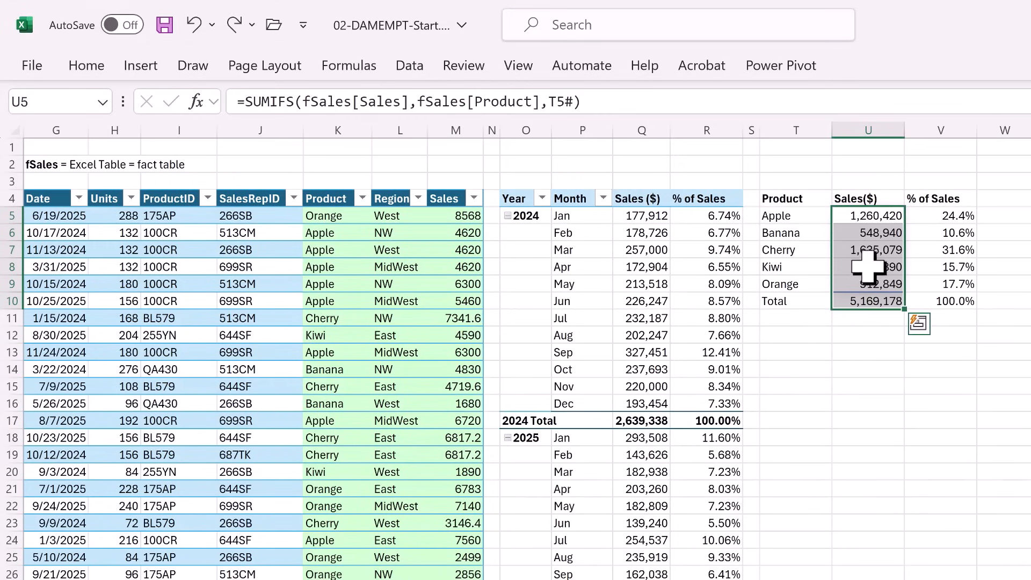
# - Test whether the reports update by setting the Units in H5 to 5000, and undo the change
pyautogui.click(870, 283)
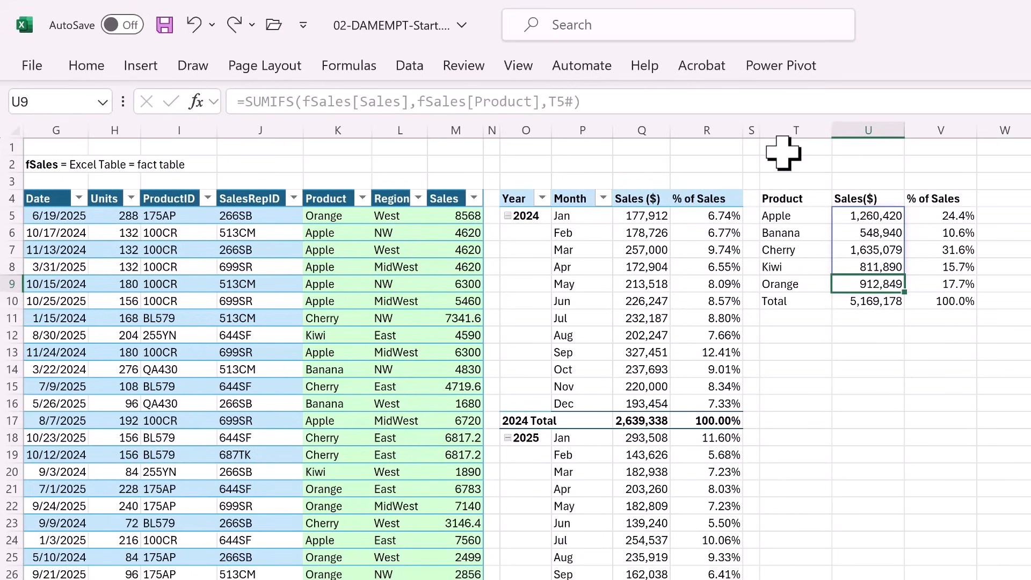
pyautogui.click(123, 215)
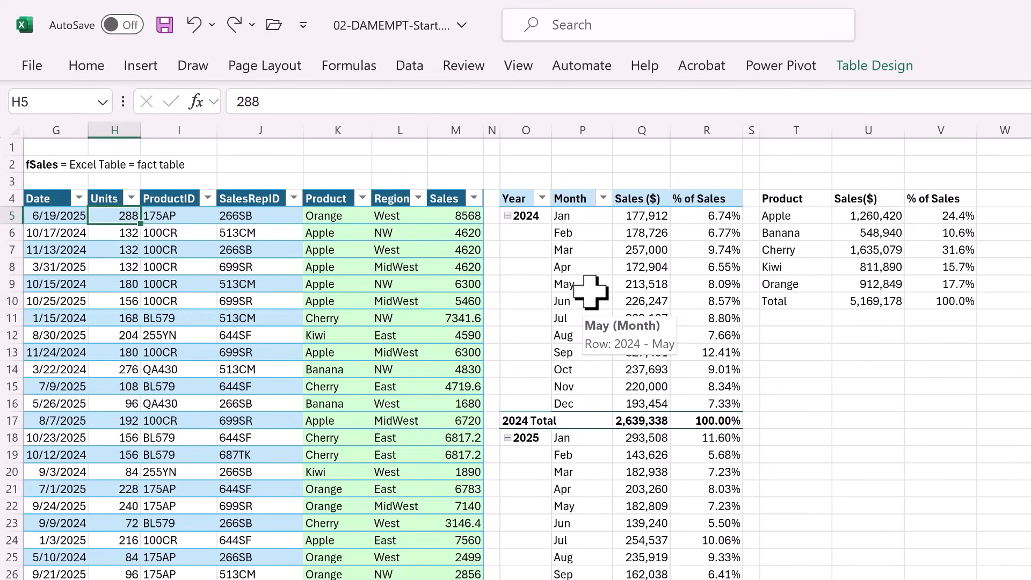
pyautogui.write('5000')
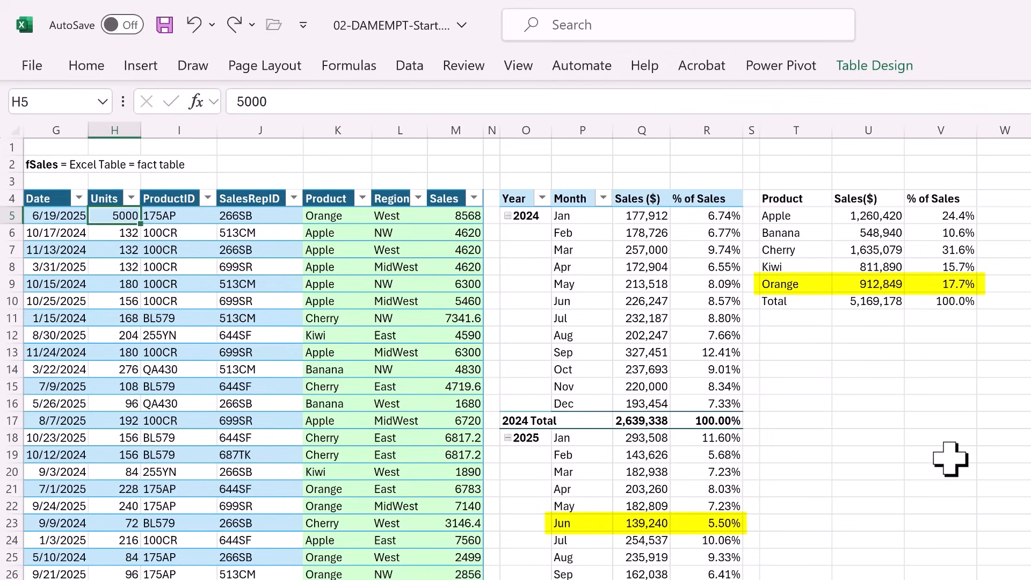
pyautogui.press('Return')
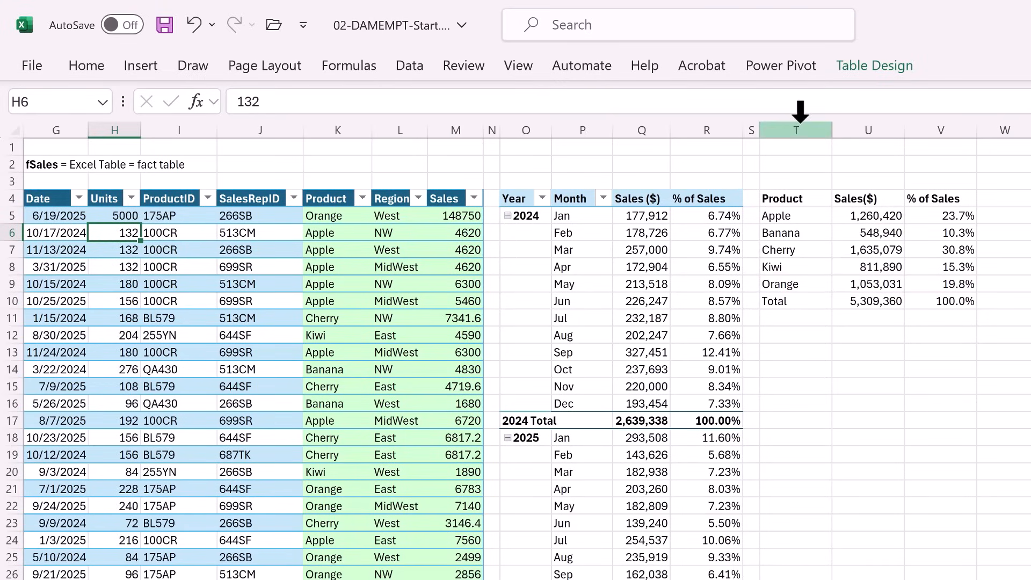
pyautogui.hotkey('ctrl', 'z')
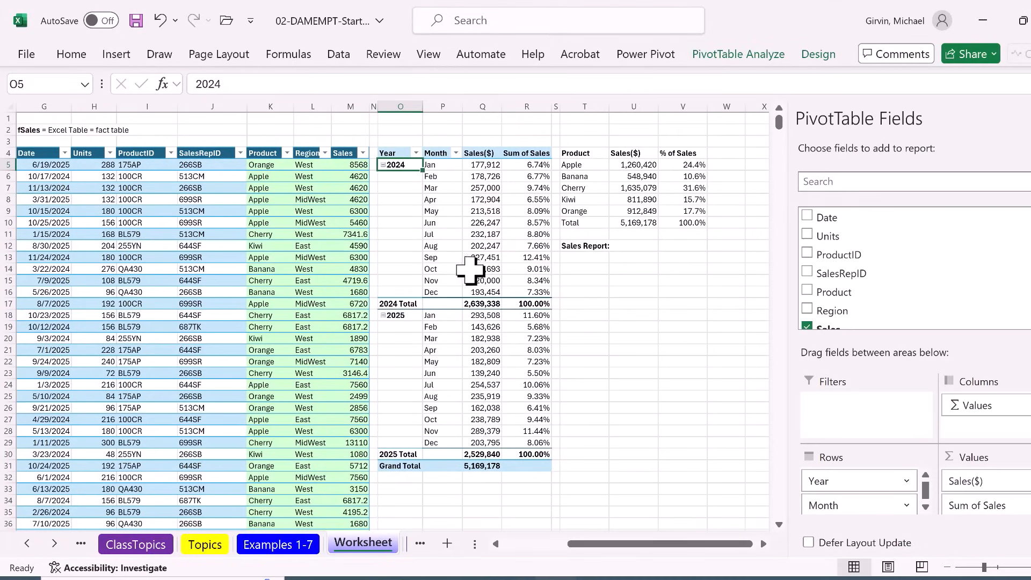
# - Start a GROUPBY formula in T14 with the whole fSales Region column, including its header, as row_fields
pyautogui.moveTo(471, 273)
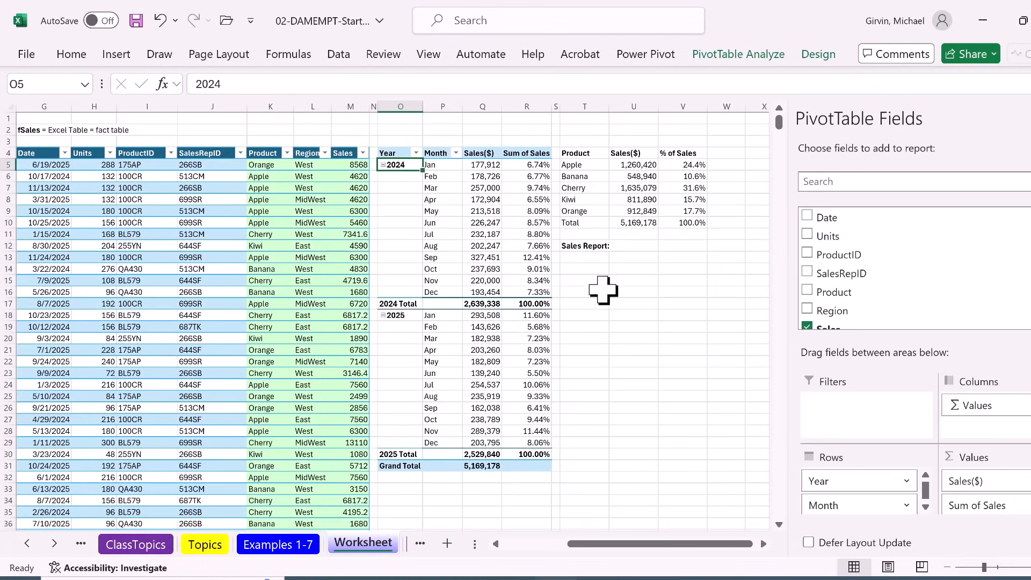
pyautogui.click(597, 270)
pyautogui.write('=GROUPBY(')
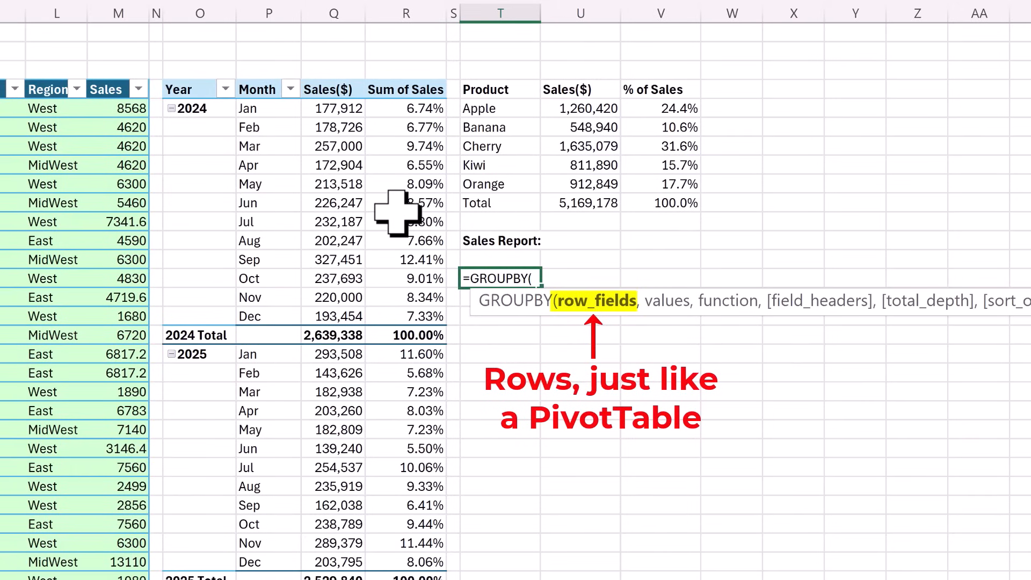
pyautogui.click(45, 88)
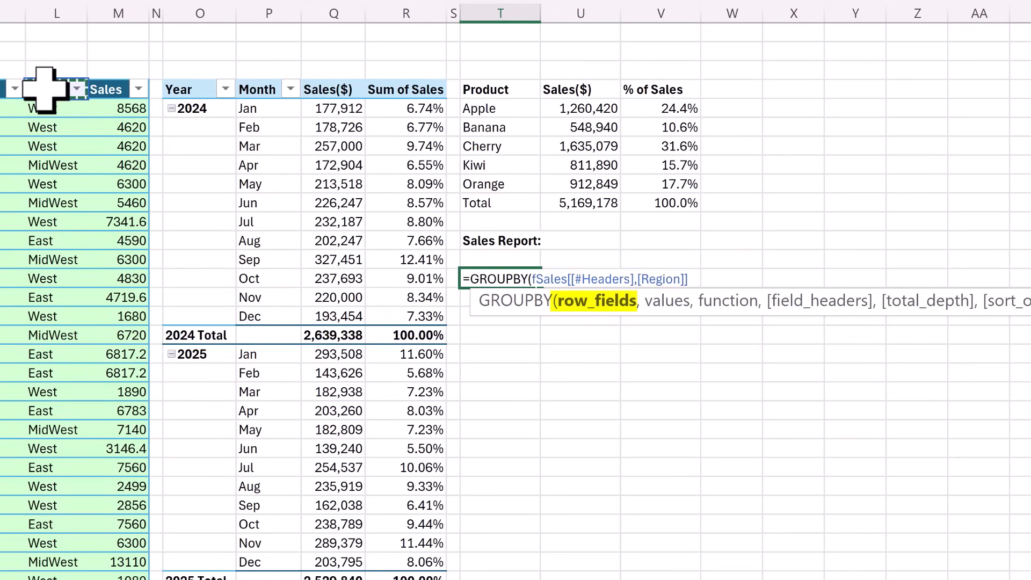
pyautogui.hotkey('ctrl', 'shift', 'Down')
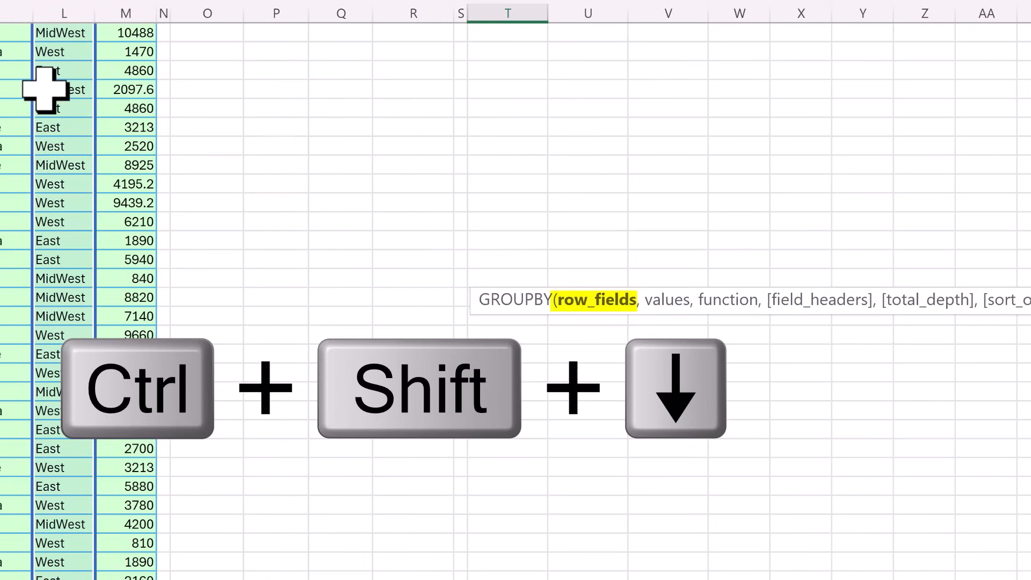
pyautogui.hotkey('ctrl', 'BackSpace')
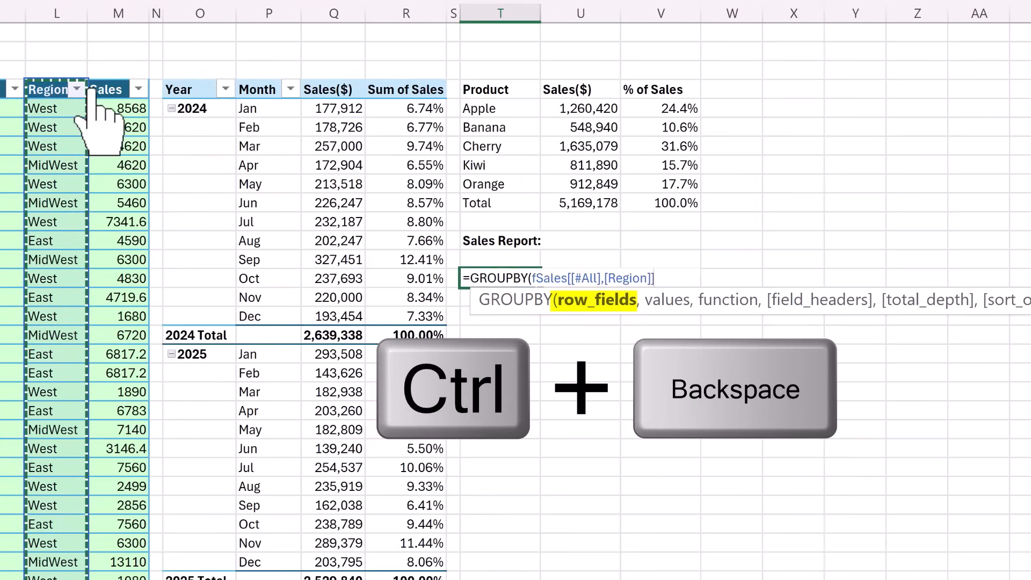
pyautogui.write(',')
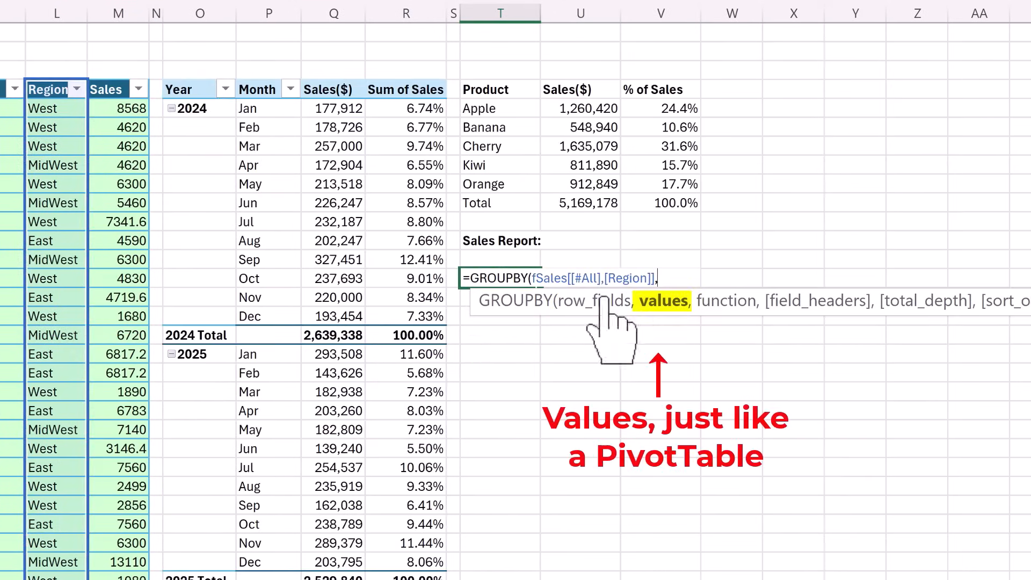
# - Complete the GROUPBY formula in T14 with the fSales Sales column including header as values, SUM as function and 3 for field_headers
pyautogui.click(108, 91)
pyautogui.hotkey('ctrl', 'shift', 'Down')
pyautogui.hotkey('ctrl', 'BackSpace')
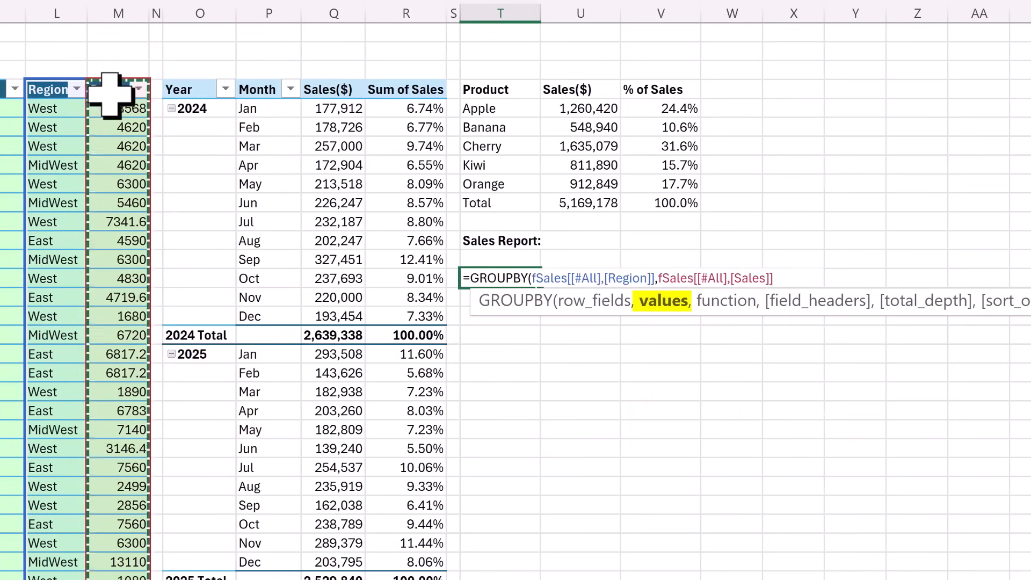
pyautogui.write(',')
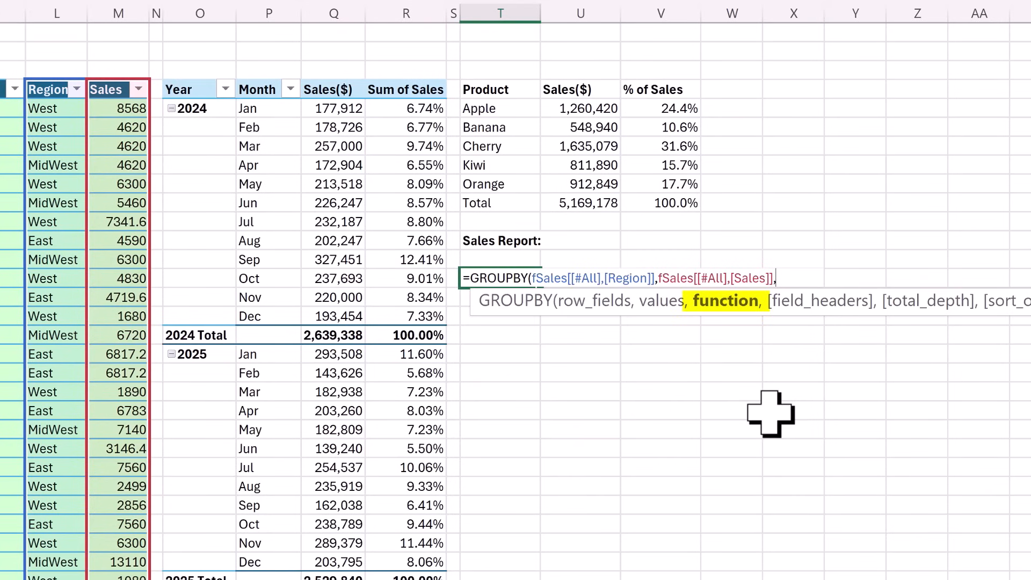
pyautogui.write('SUM,')
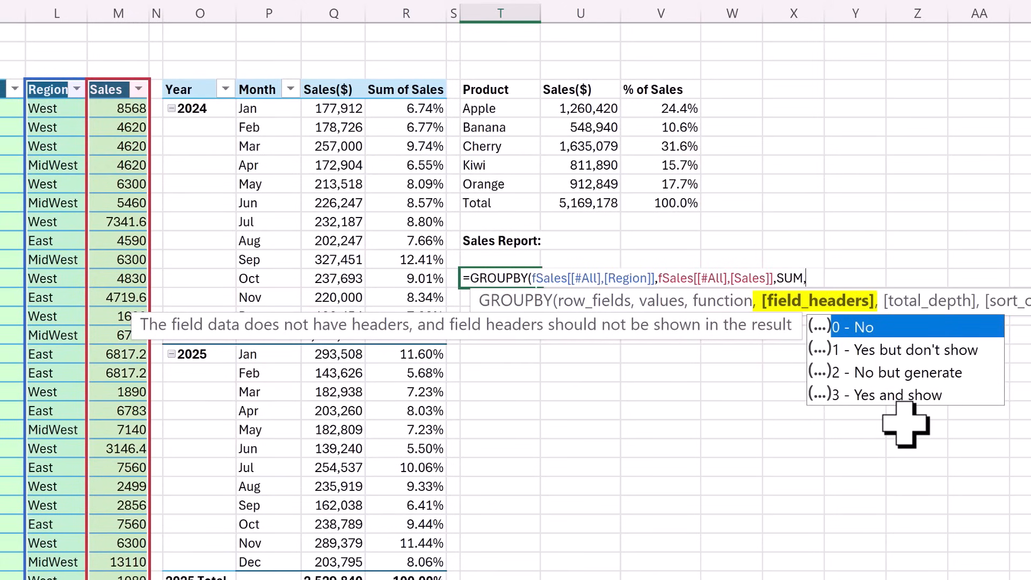
pyautogui.write('3)')
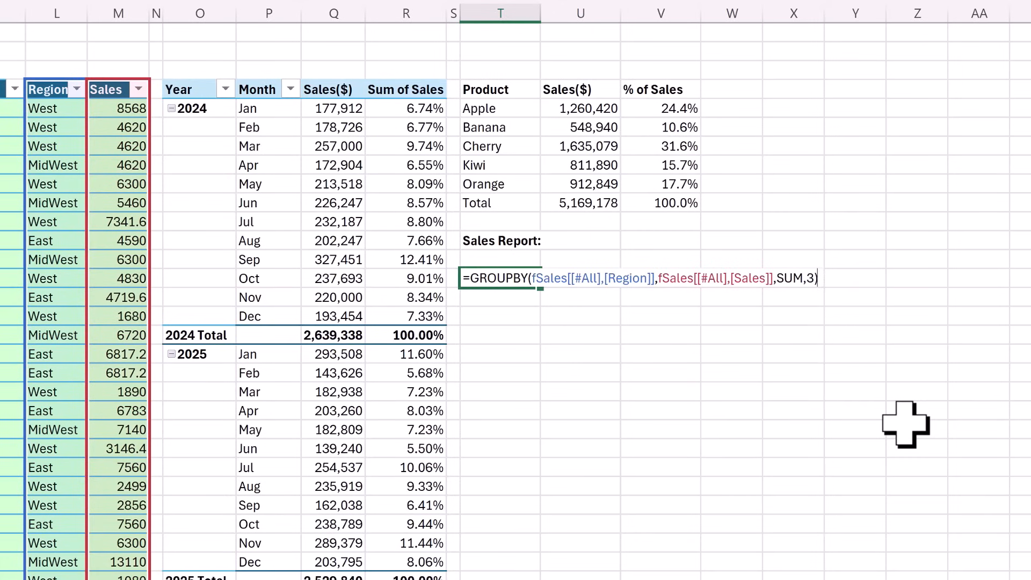
pyautogui.hotkey('ctrl', 'Return')
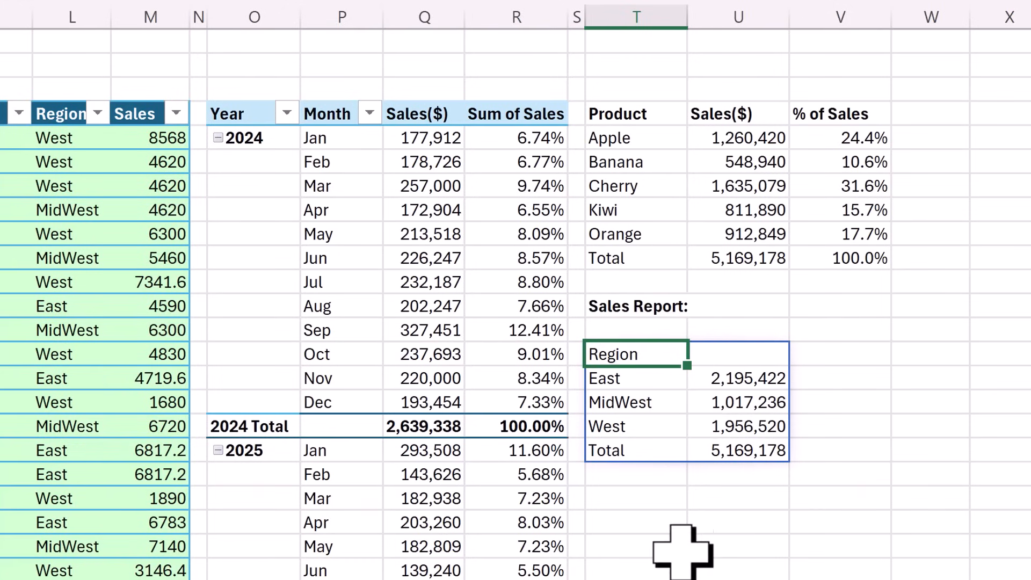
# - Change the function argument of the GROUPBY formula in T14 to HSTACK(SUM,PERCENTOF)
pyautogui.press('F2')
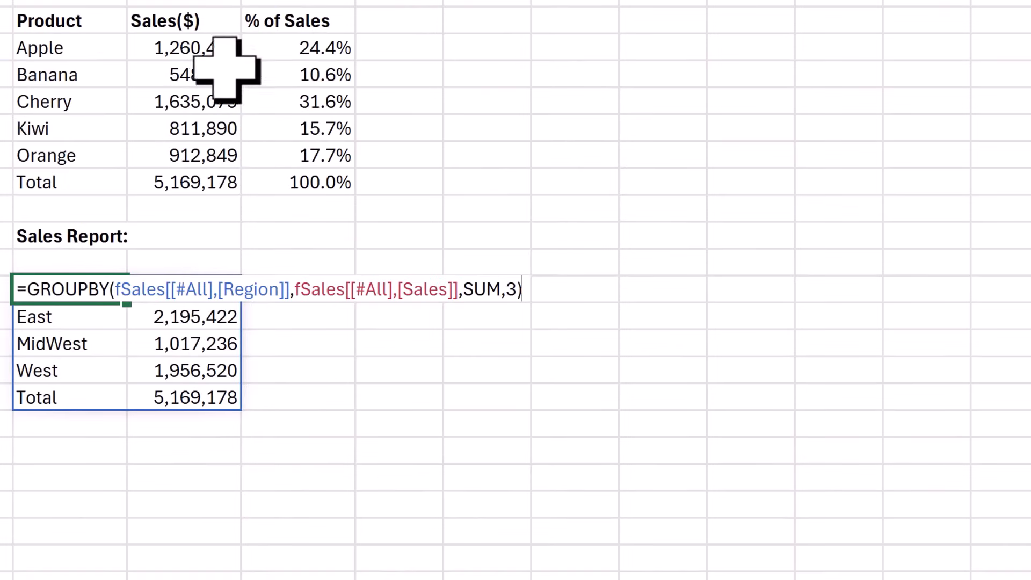
pyautogui.click(465, 293)
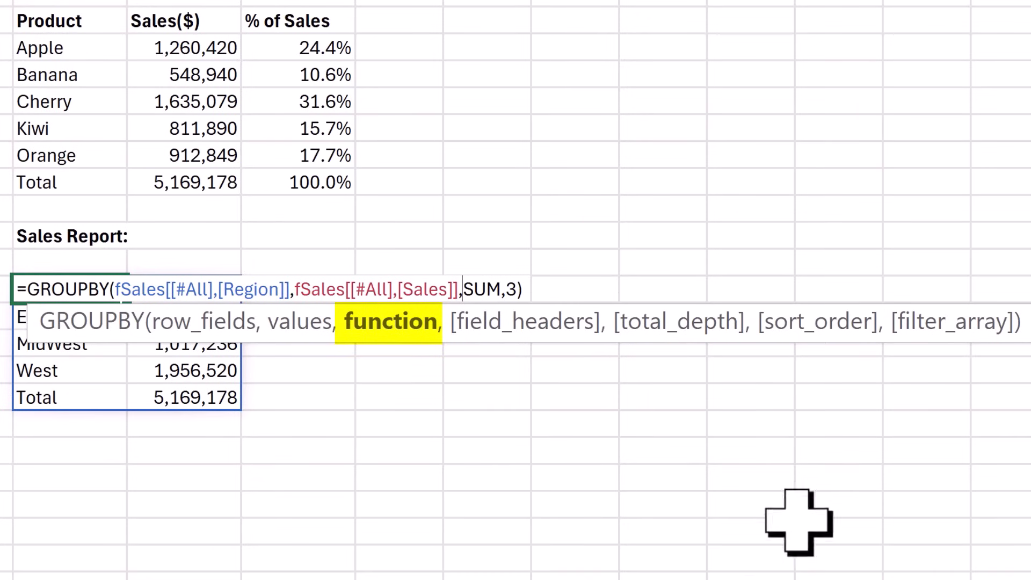
pyautogui.write('HSTACK(')
pyautogui.press('Right')
pyautogui.press('Right')
pyautogui.press('Right')
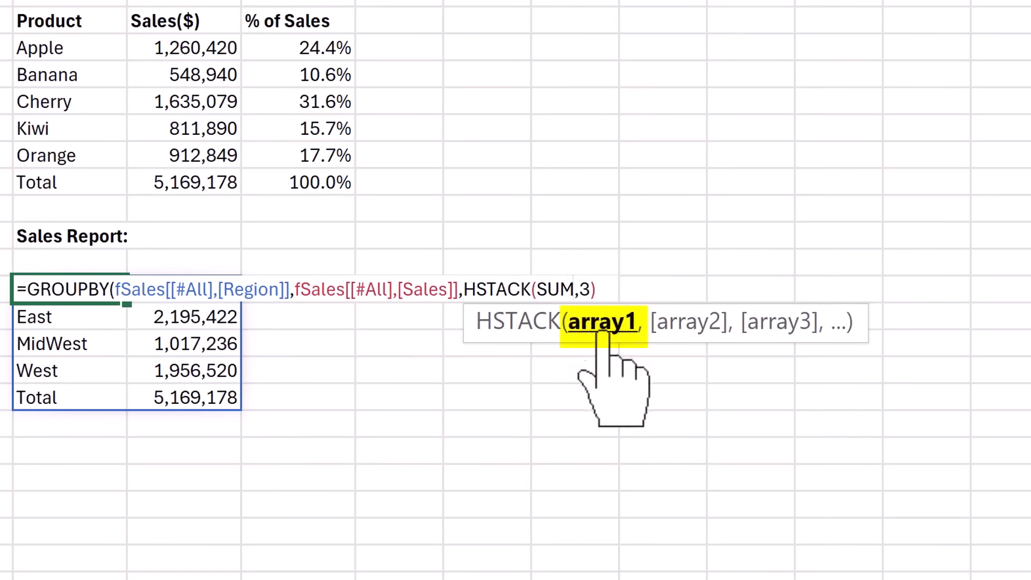
pyautogui.write(',')
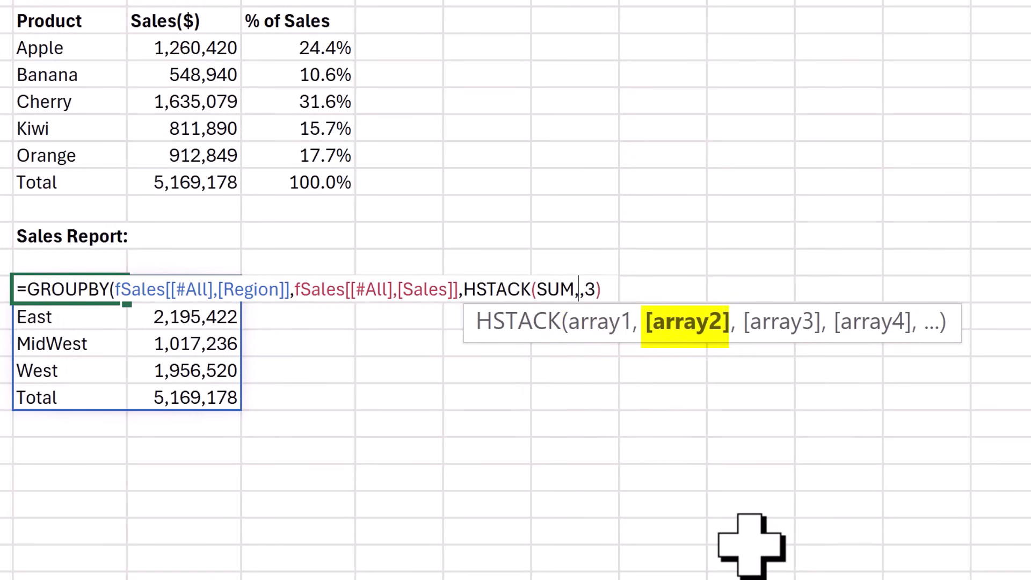
pyautogui.write('P')
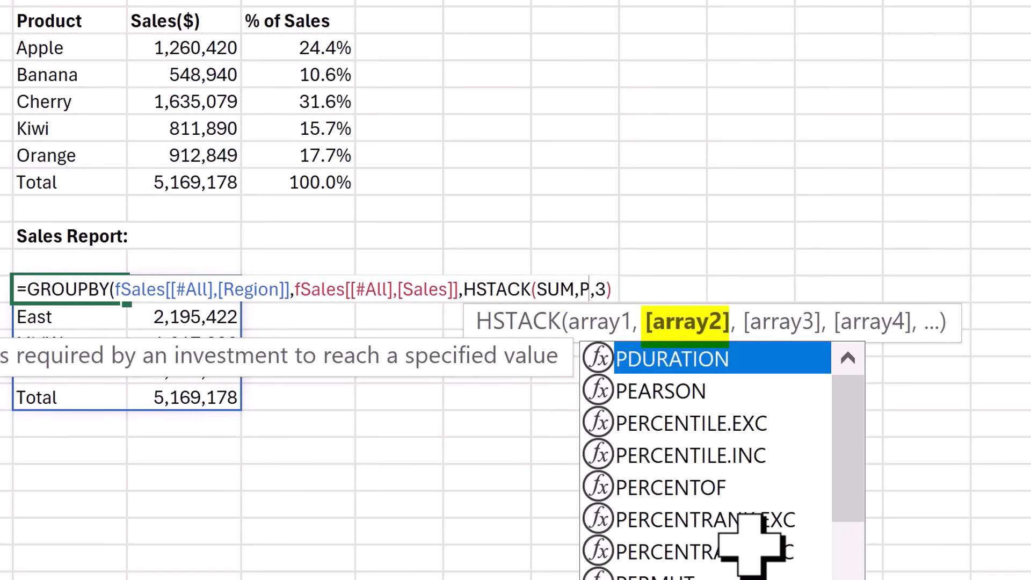
pyautogui.write('ERCENTOF')
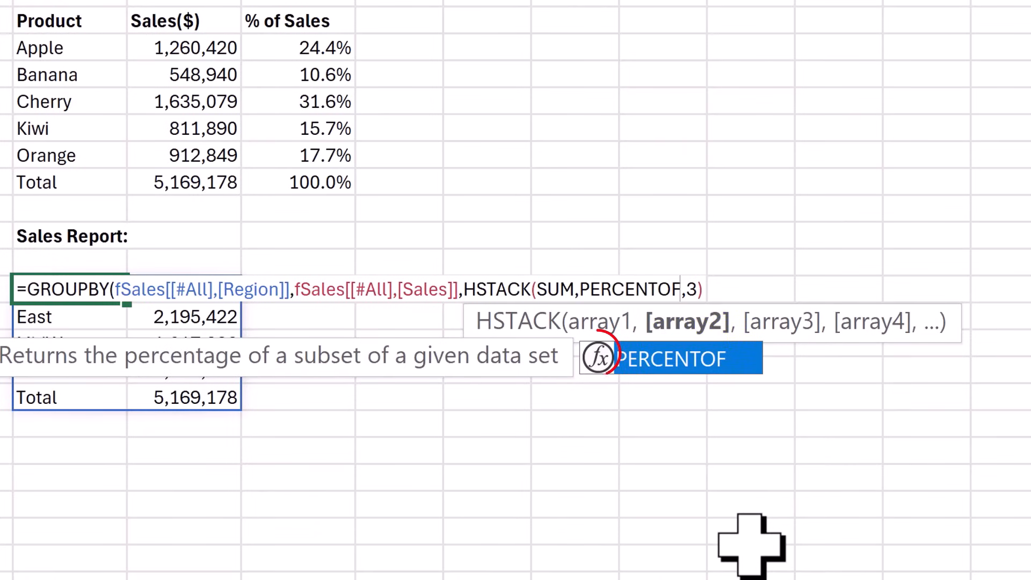
pyautogui.write(')')
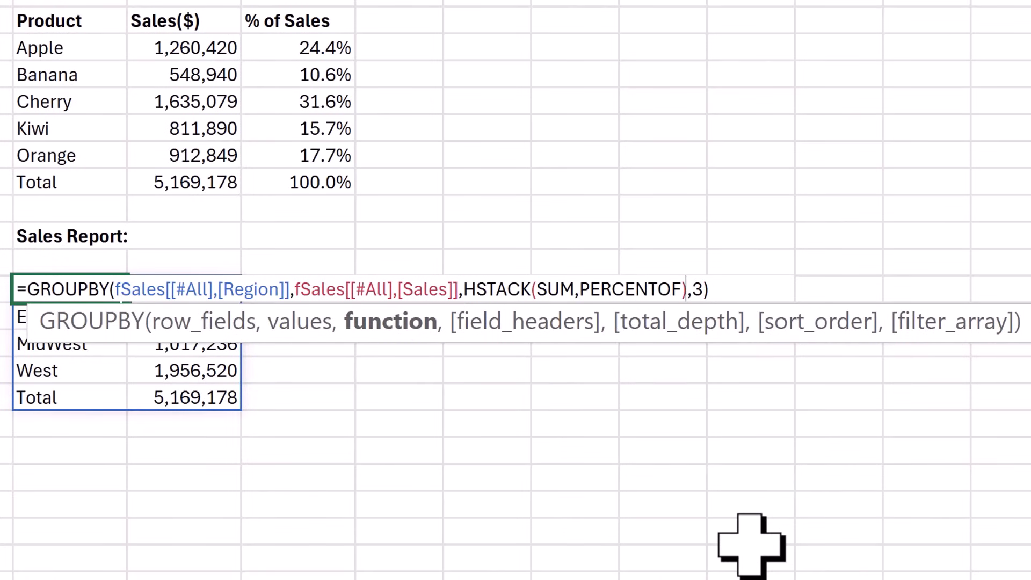
pyautogui.hotkey('ctrl', 'Return')
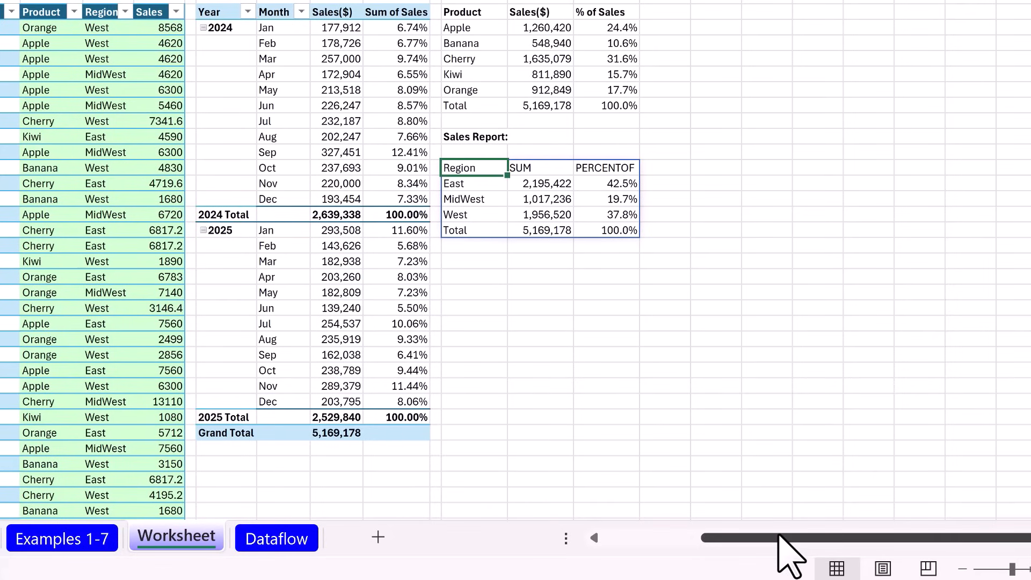
# - Set the Region of sales rep 513CM in D15 of the dimension table to NW
pyautogui.moveTo(784, 553); pyautogui.dragTo(618, 548)
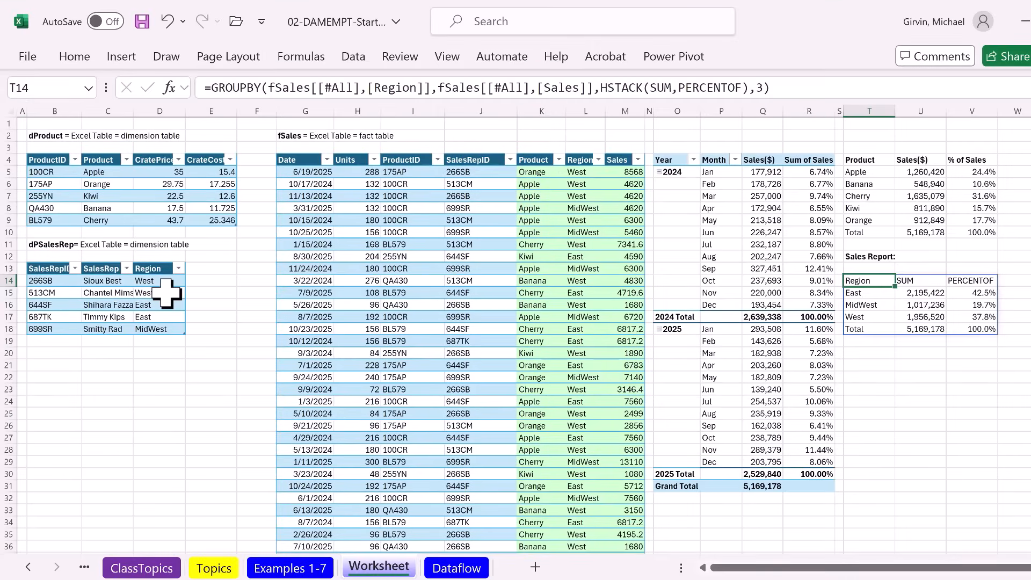
pyautogui.click(164, 294)
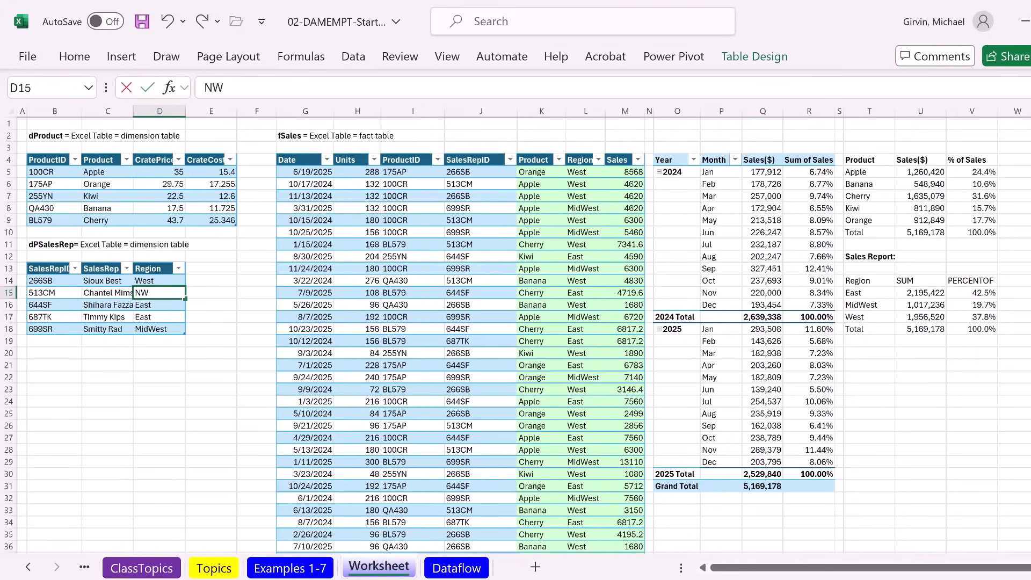
pyautogui.press('Return')
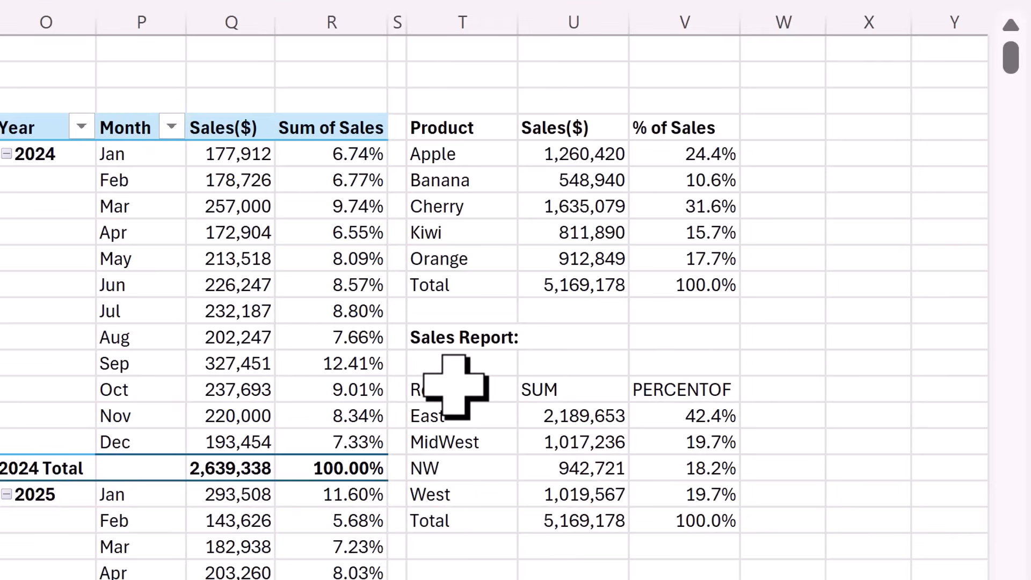
# - Replace GROUPBY with PIVOTBY in the T14 formula and add an extra comma after the Region argument to leave col_fields empty
pyautogui.click(866, 279)
pyautogui.press('F2')
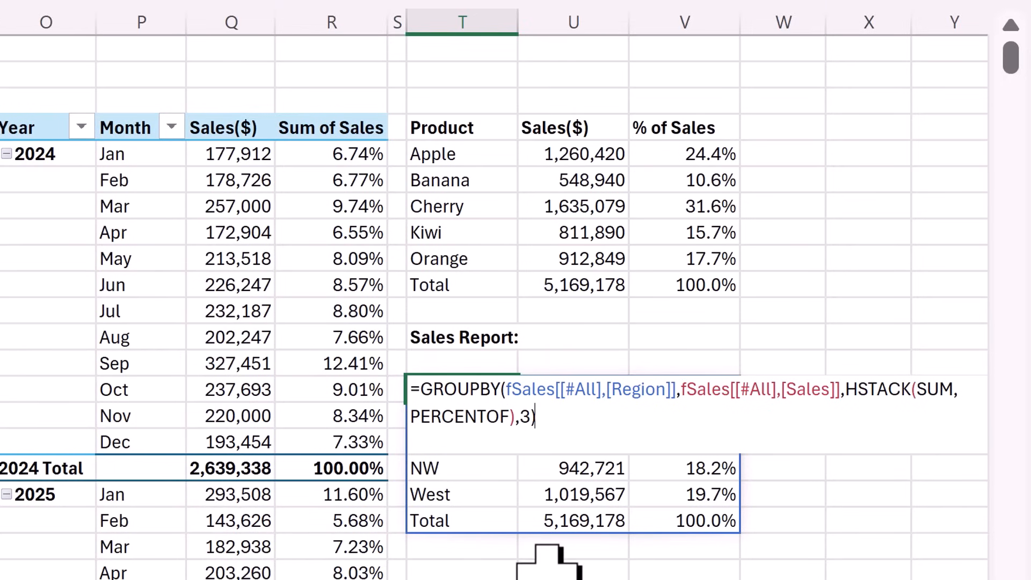
pyautogui.doubleClick(476, 389)
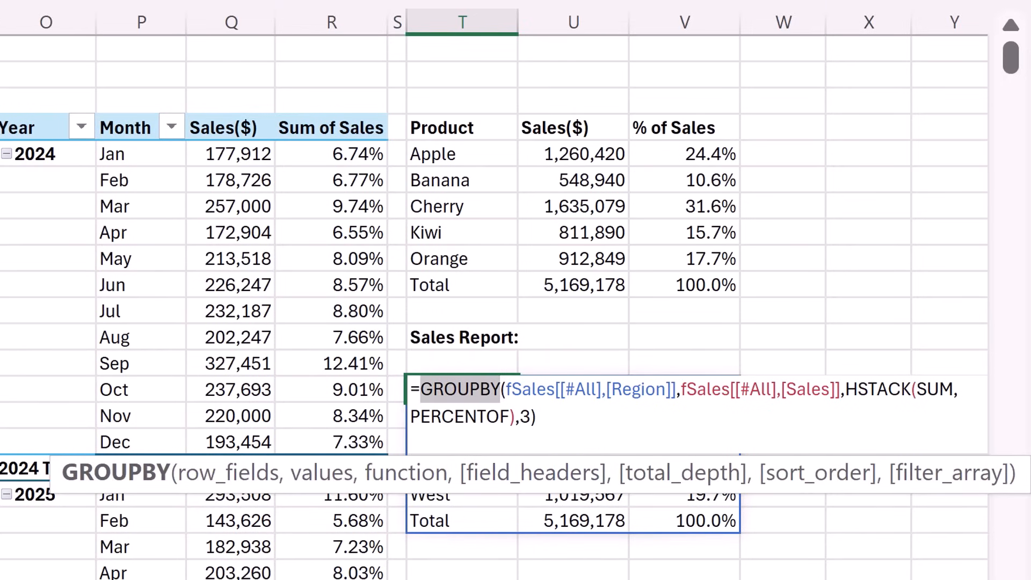
pyautogui.write('PIVOTBY')
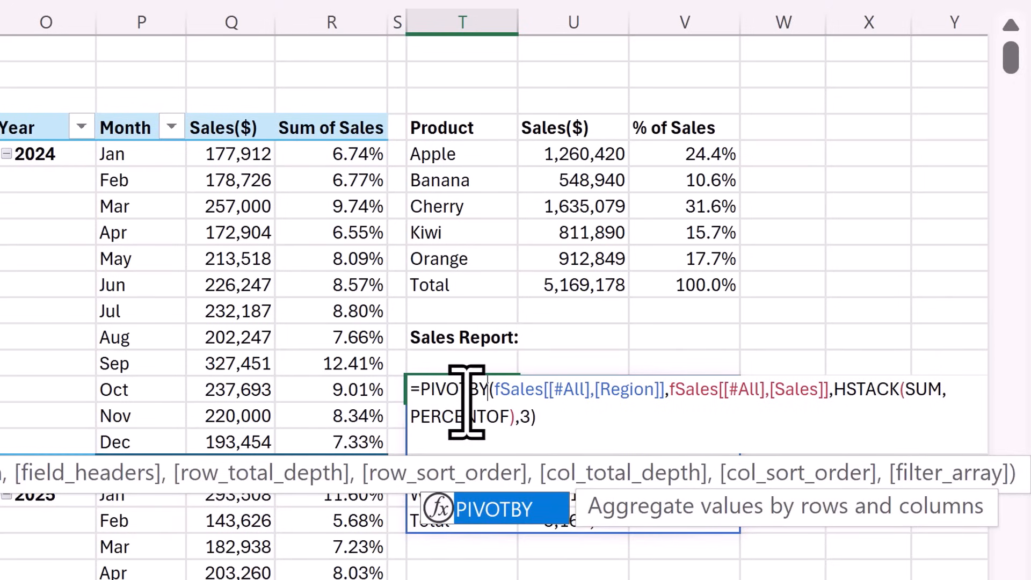
pyautogui.click(671, 400)
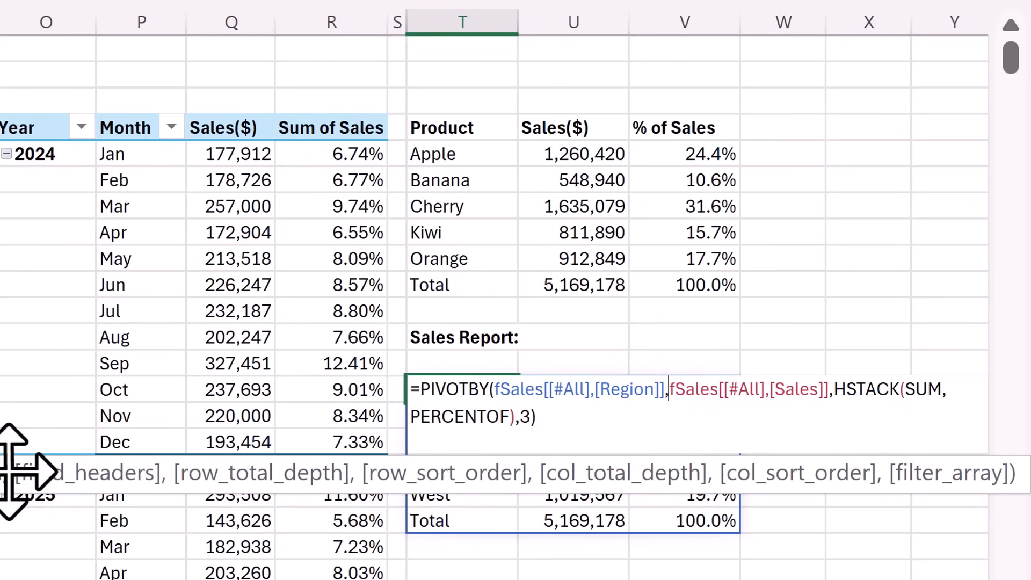
pyautogui.moveTo(0, 473); pyautogui.dragTo(419, 479)
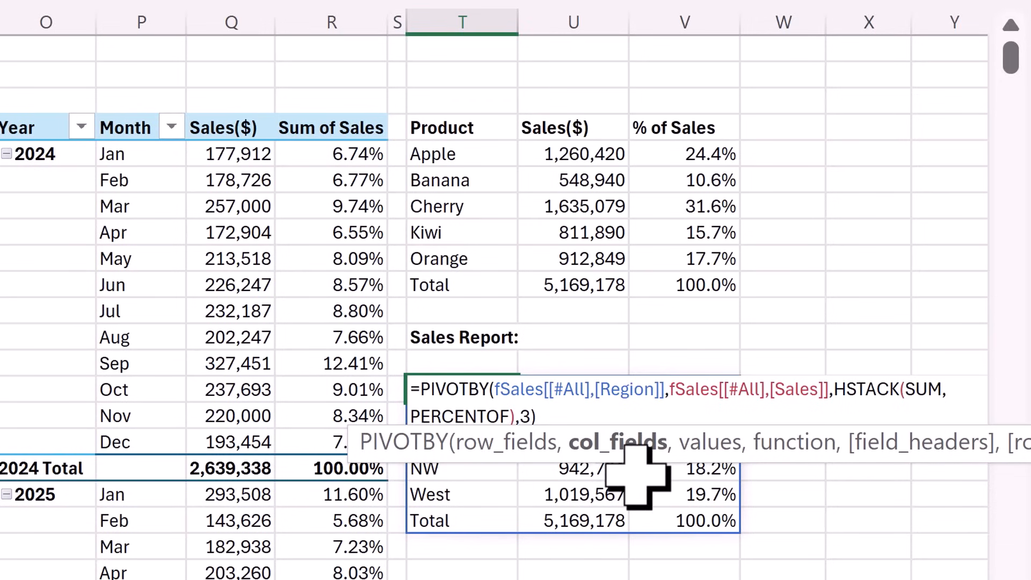
pyautogui.write(',')
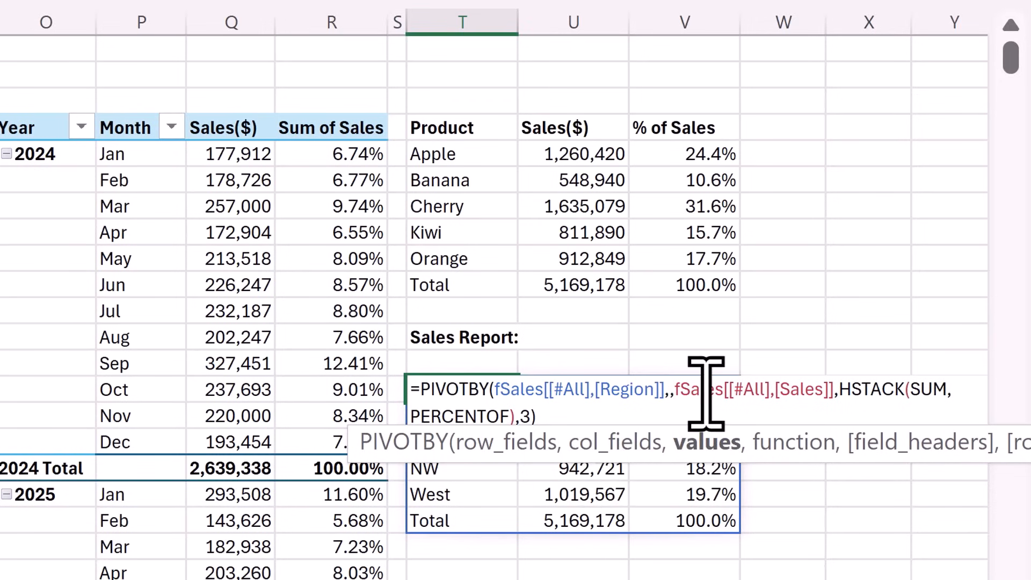
# - Check the col_fields, values, function and field_headers arguments of the PIVOTBY formula, and enter it in T14
pyautogui.click(522, 450)
pyautogui.click(645, 444)
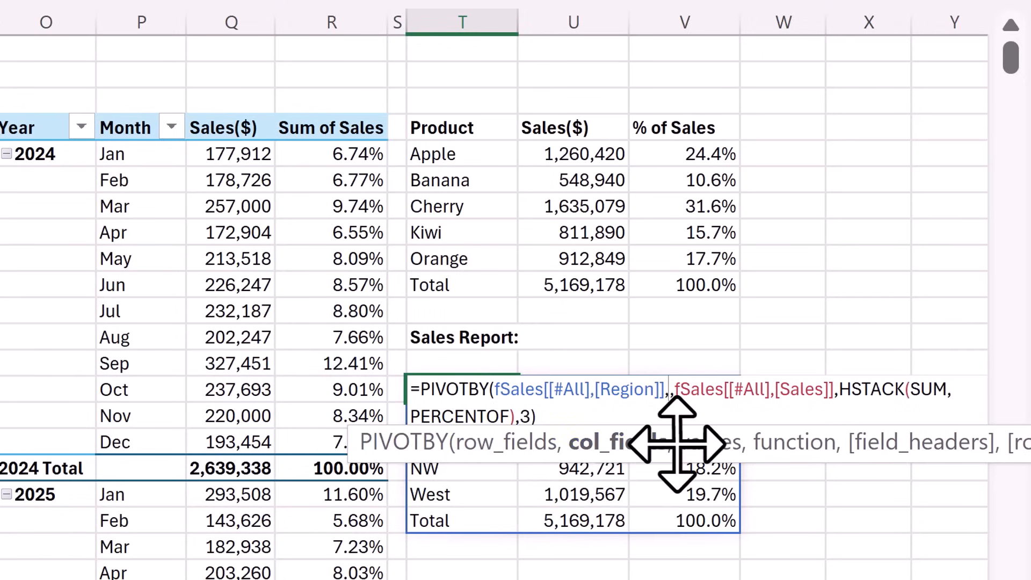
pyautogui.click(704, 446)
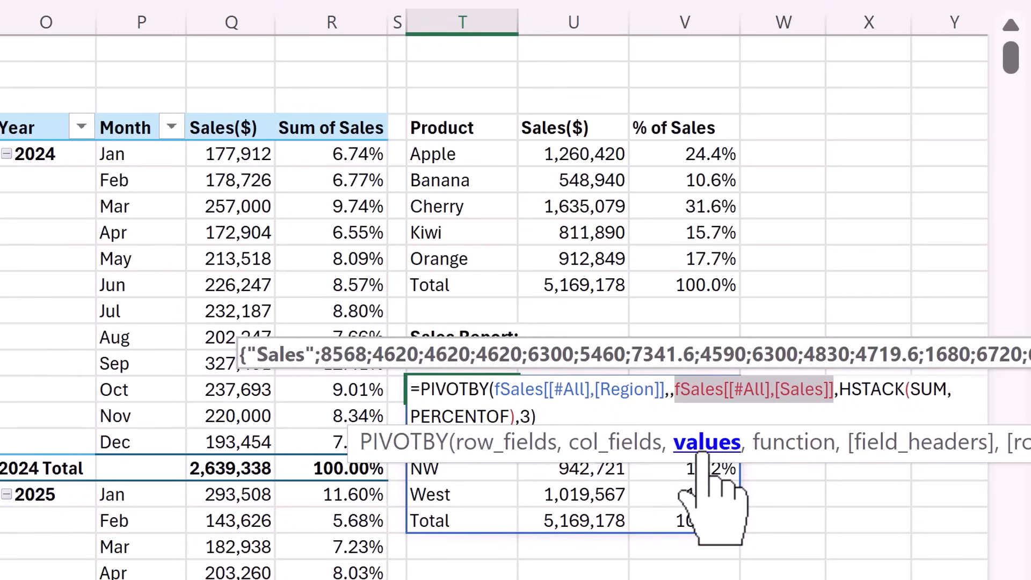
pyautogui.click(785, 444)
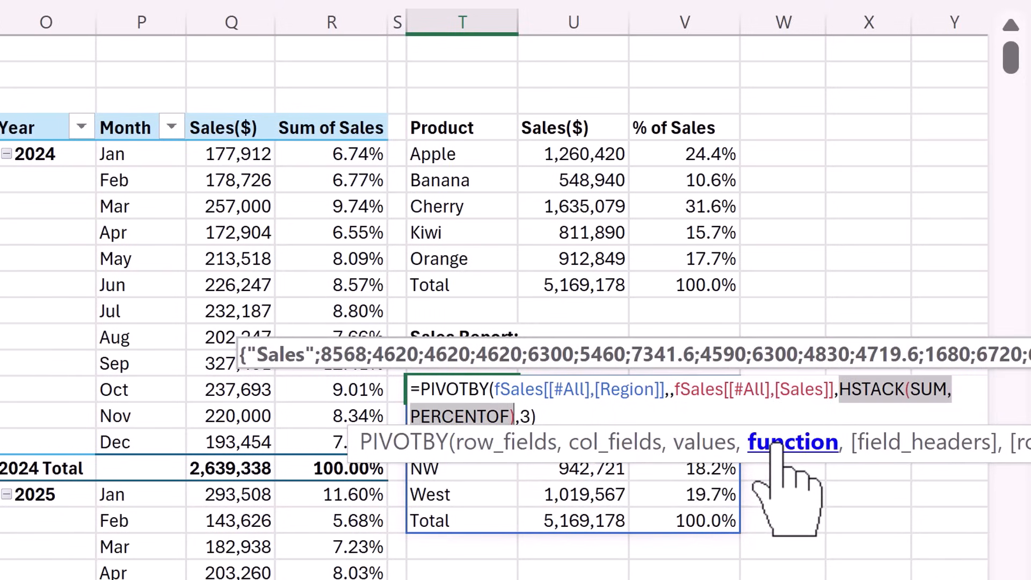
pyautogui.click(901, 449)
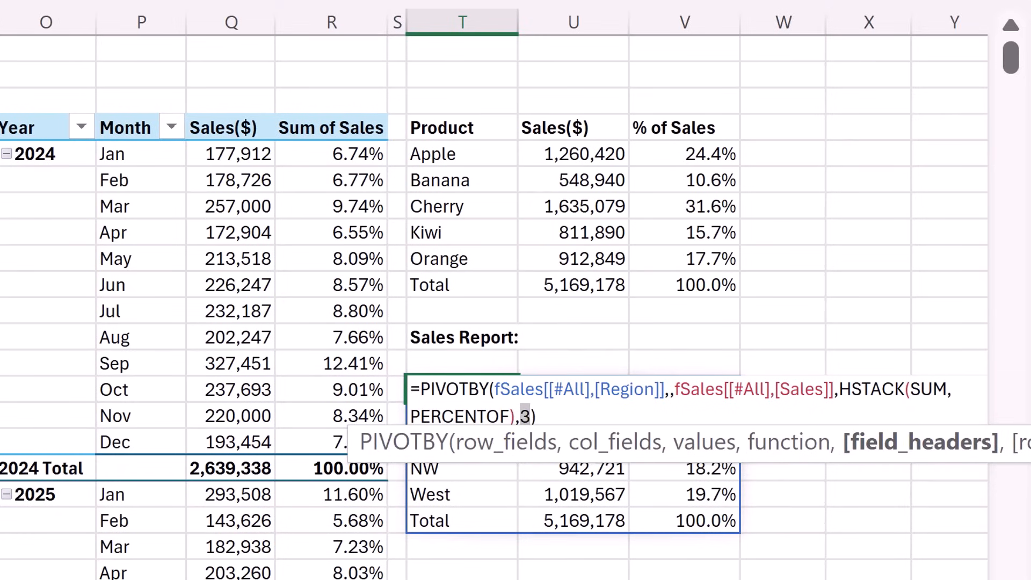
pyautogui.hotkey('ctrl', 'Return')
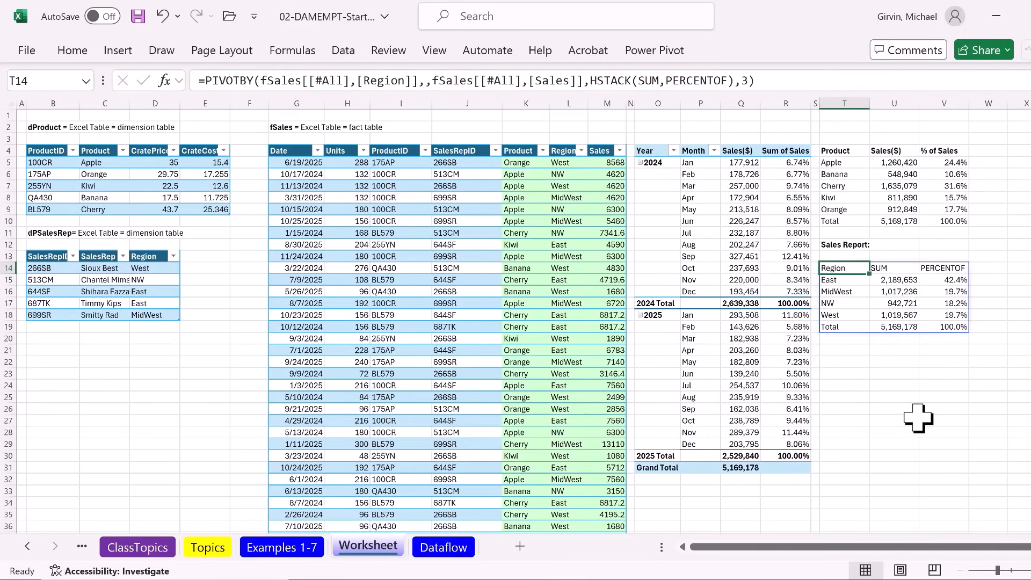
# - Review the PIVOTBY formula in T14 without changing it, and select the product report's header cell T4
pyautogui.press('F2')
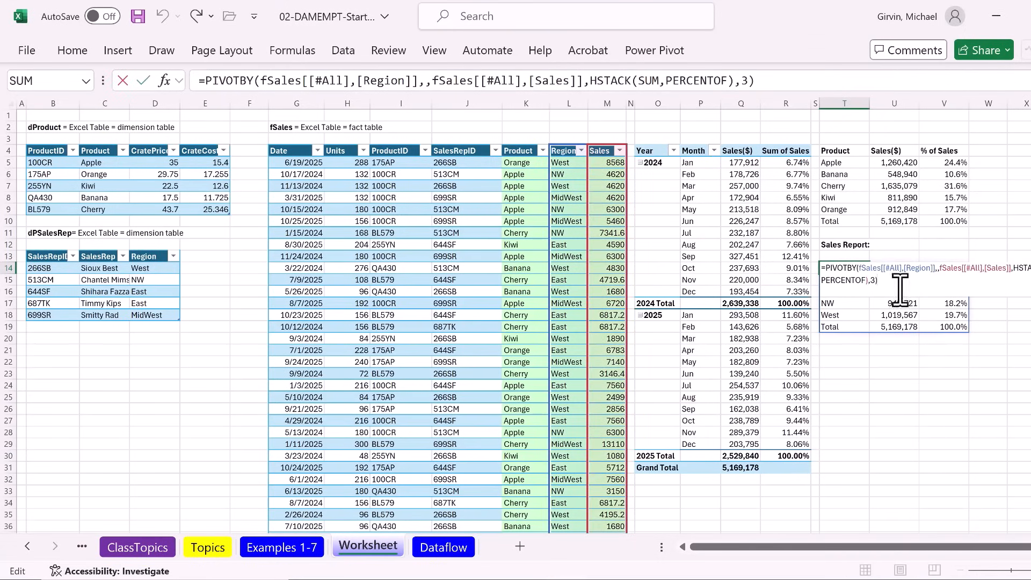
pyautogui.press('Escape')
pyautogui.doubleClick(841, 159)
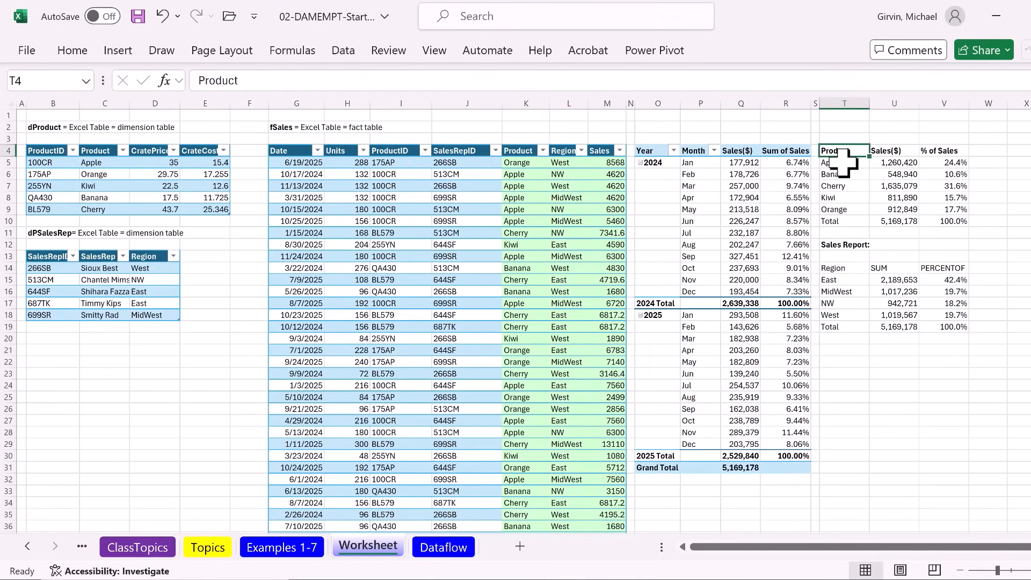
# - Review the product report's formulas in T5, U5 and V5 without changing them
pyautogui.doubleClick(843, 162)
pyautogui.press('Escape')
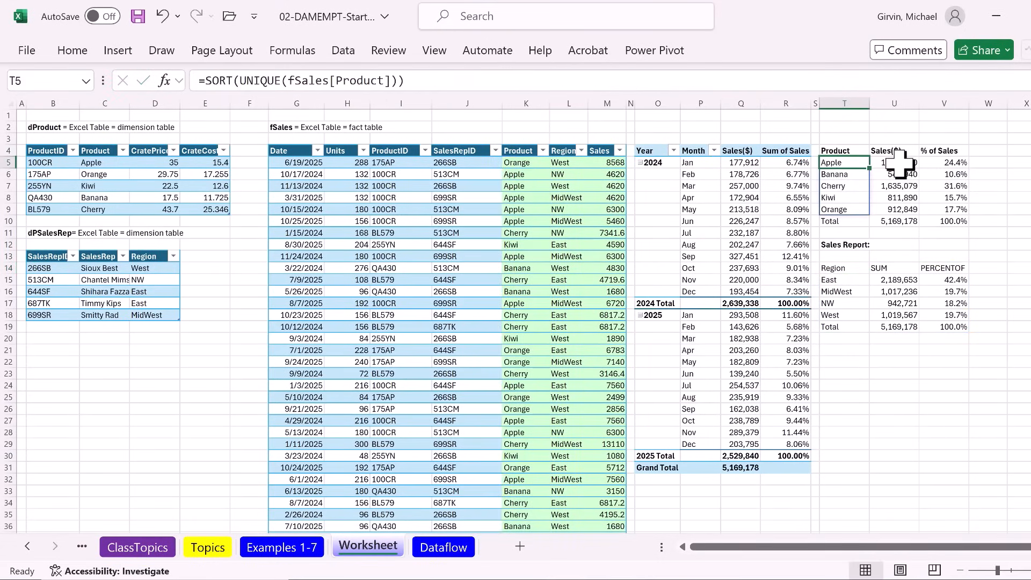
pyautogui.doubleClick(900, 163)
pyautogui.press('Escape')
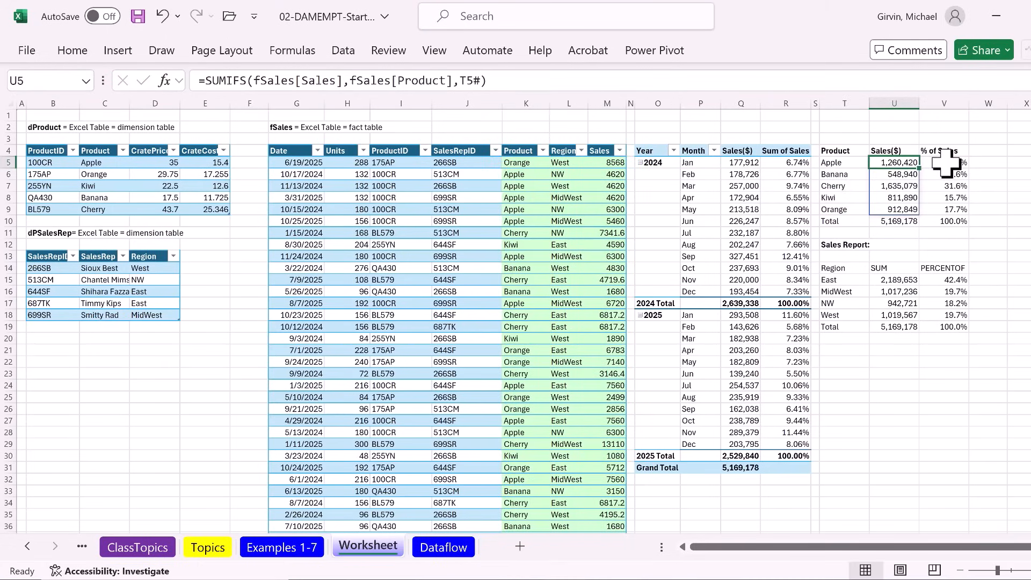
pyautogui.doubleClick(948, 162)
pyautogui.press('Escape')
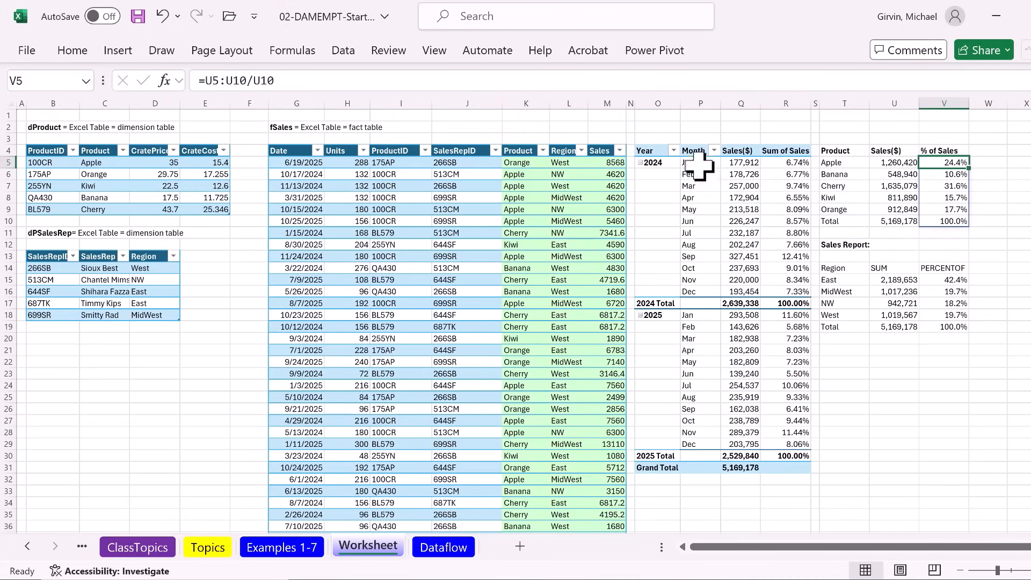
pyautogui.moveTo(734, 288)
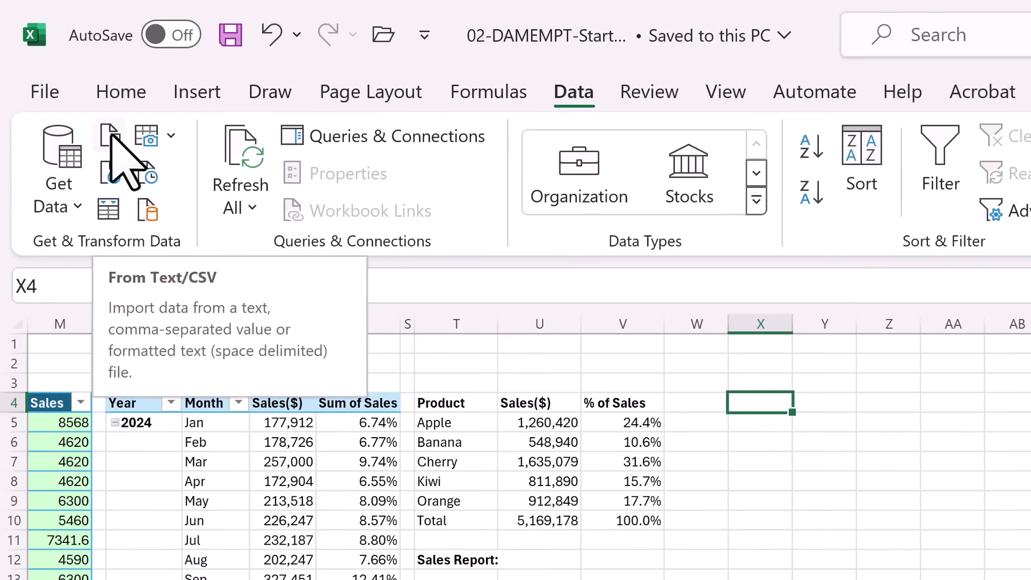
# - Import 01-Sales.txt for transformation in Power Query with type detection based on the first 200 rows, and name the query SalesTxt
pyautogui.click(110, 135)
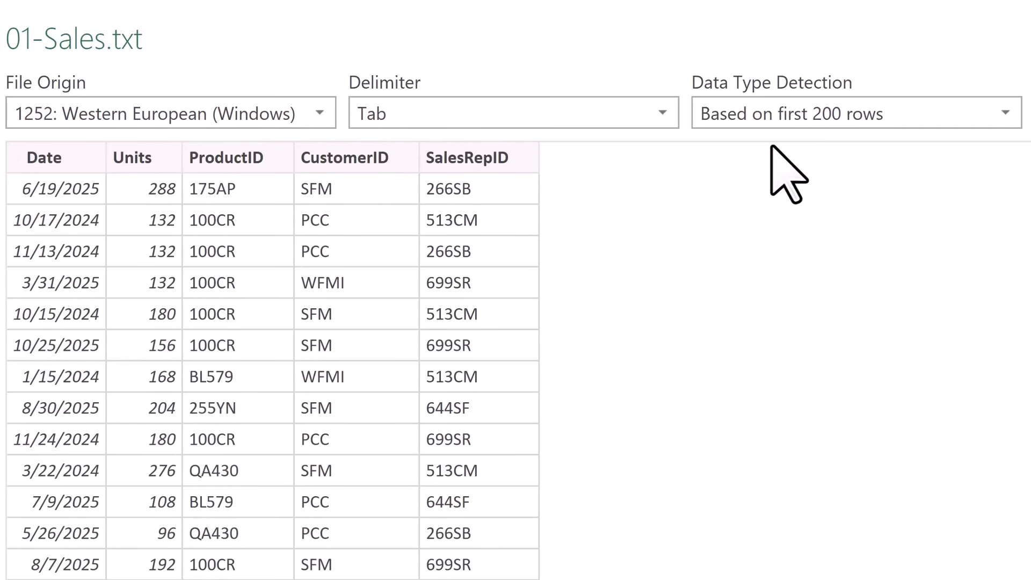
pyautogui.click(1007, 114)
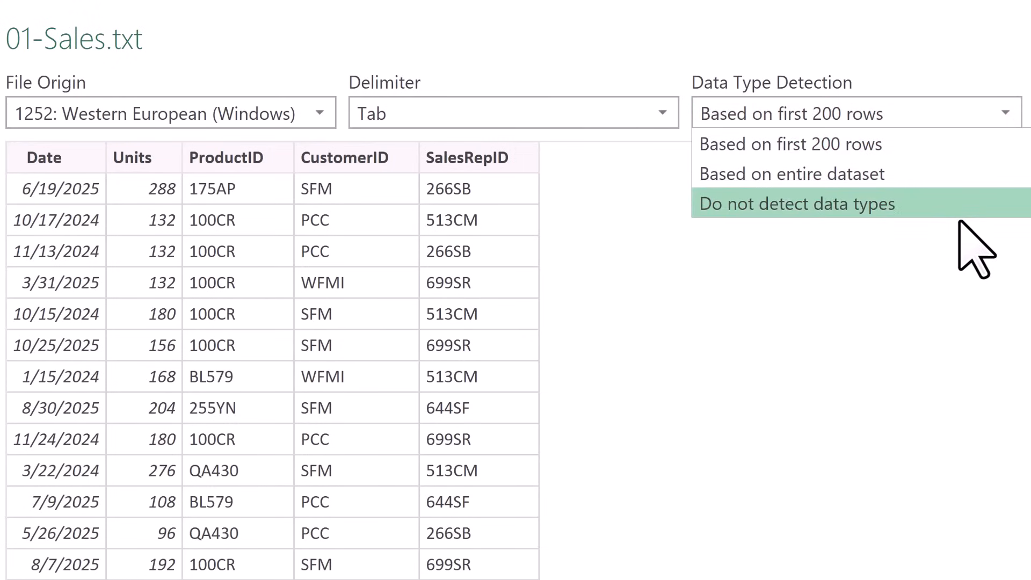
pyautogui.click(968, 141)
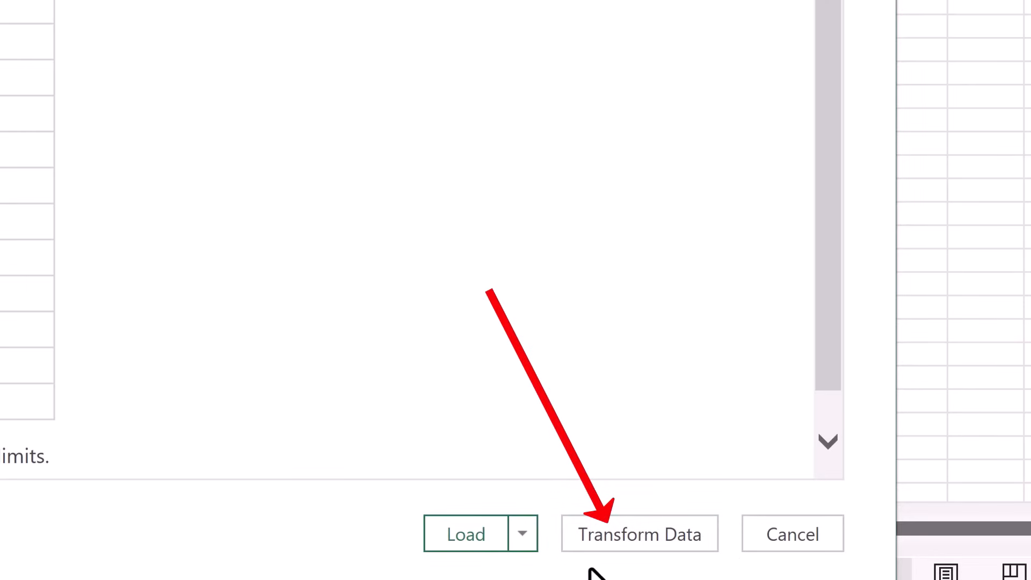
pyautogui.click(647, 533)
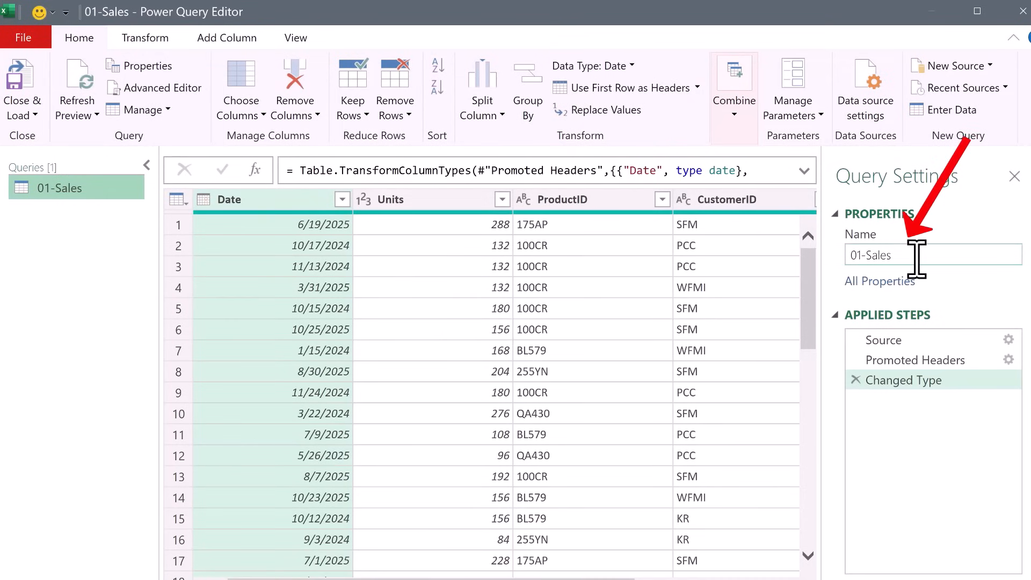
pyautogui.moveTo(917, 259); pyautogui.dragTo(848, 257)
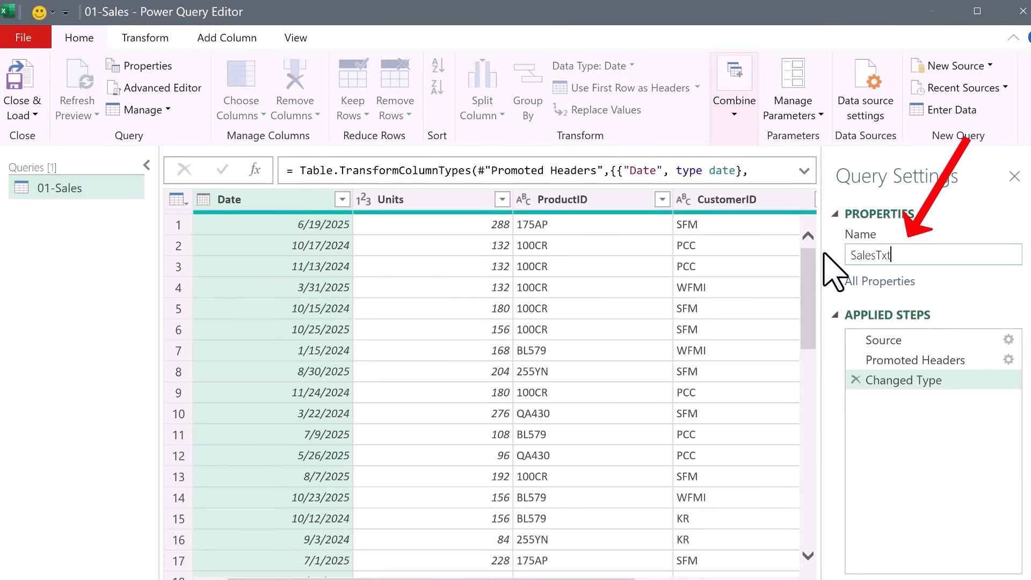
pyautogui.press('Return')
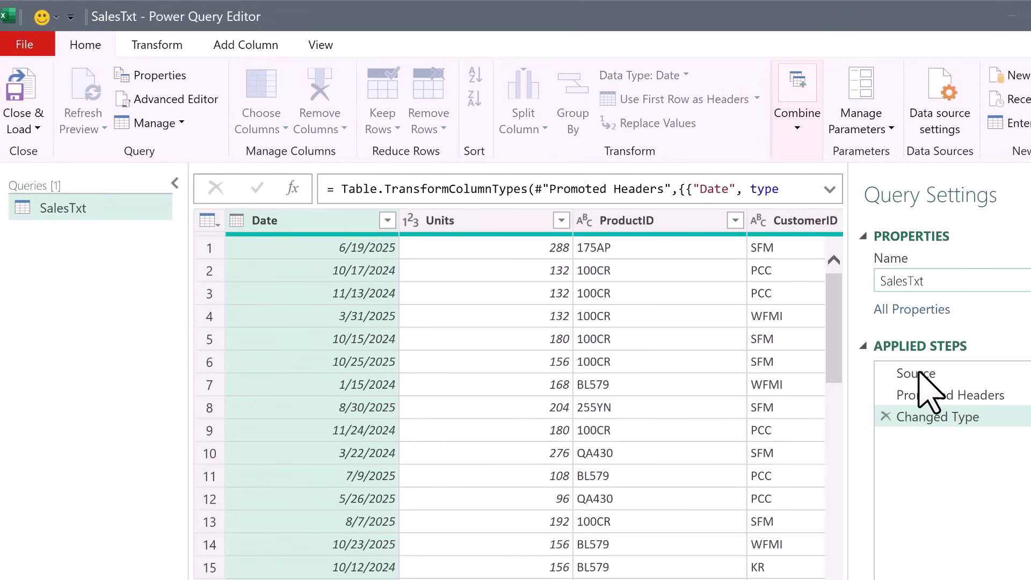
# - Examine the Source step's full Csv.Document formula and the Source argument in the Promoted Headers step's formula
pyautogui.click(917, 375)
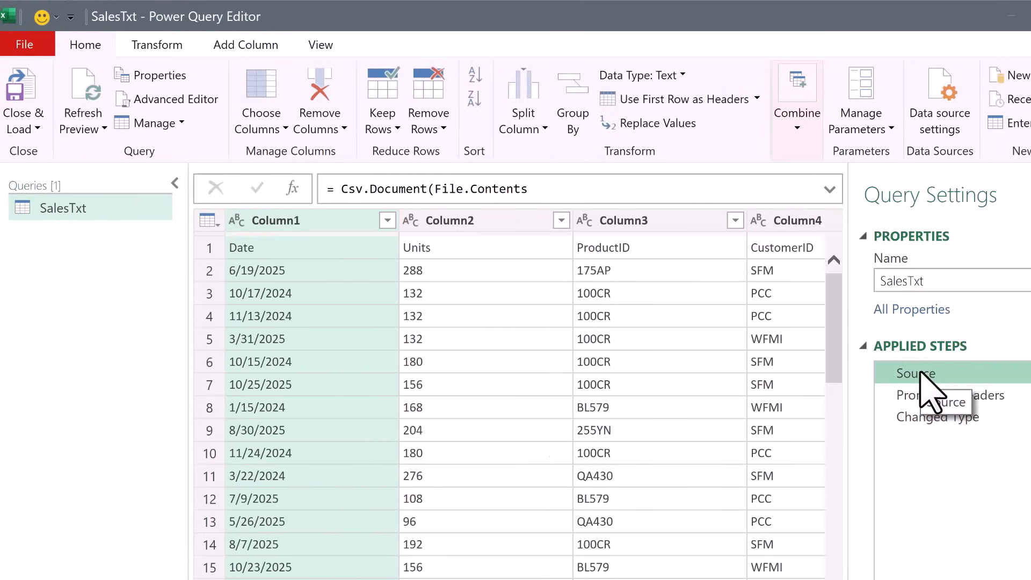
pyautogui.click(829, 190)
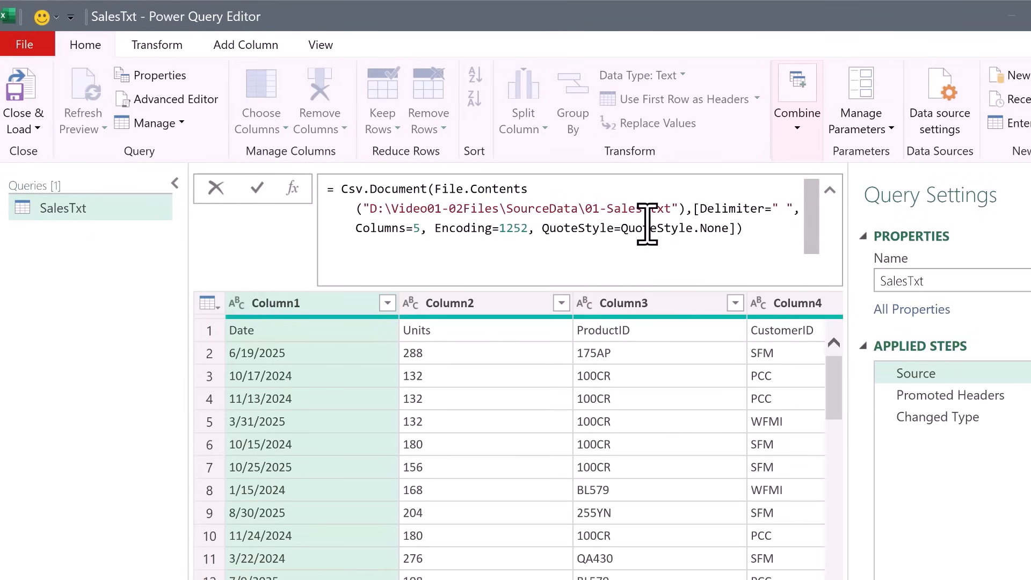
pyautogui.moveTo(647, 230)
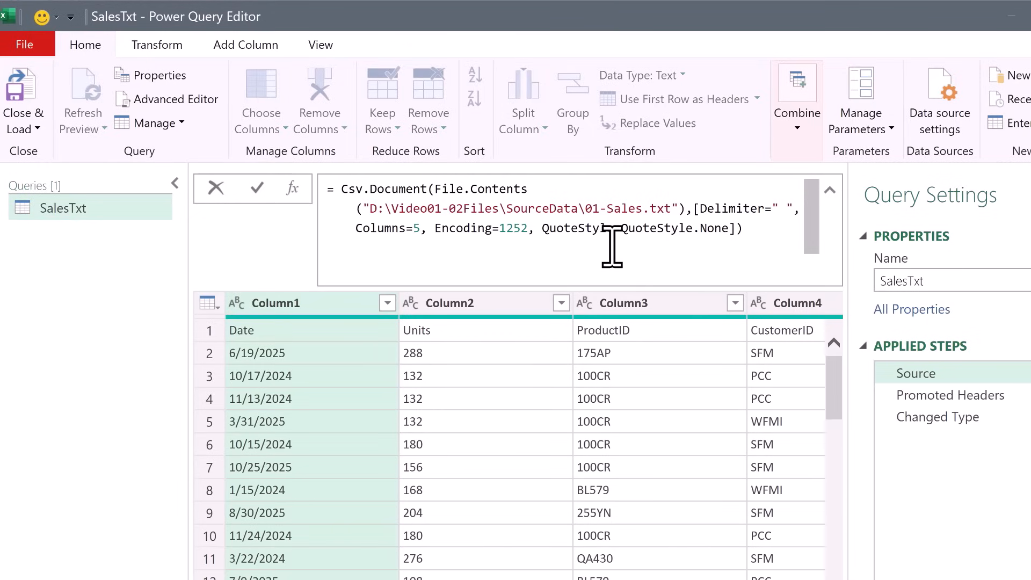
pyautogui.press('Escape')
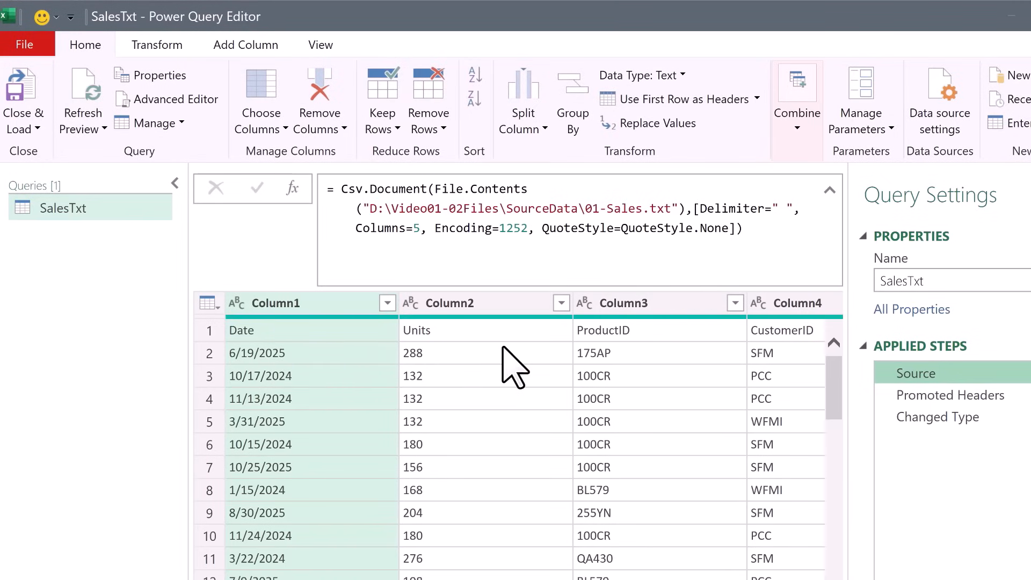
pyautogui.click(937, 398)
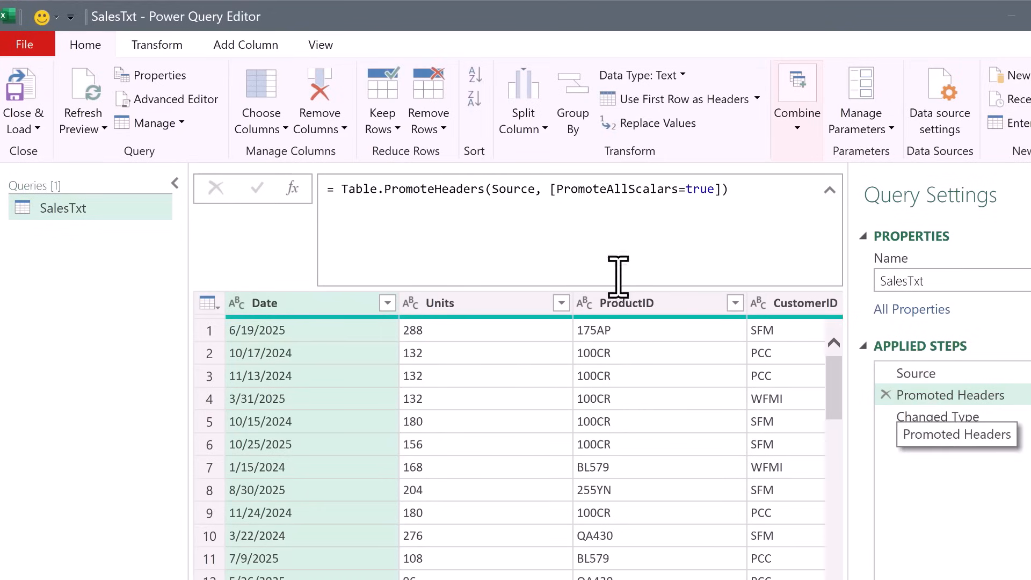
pyautogui.doubleClick(514, 192)
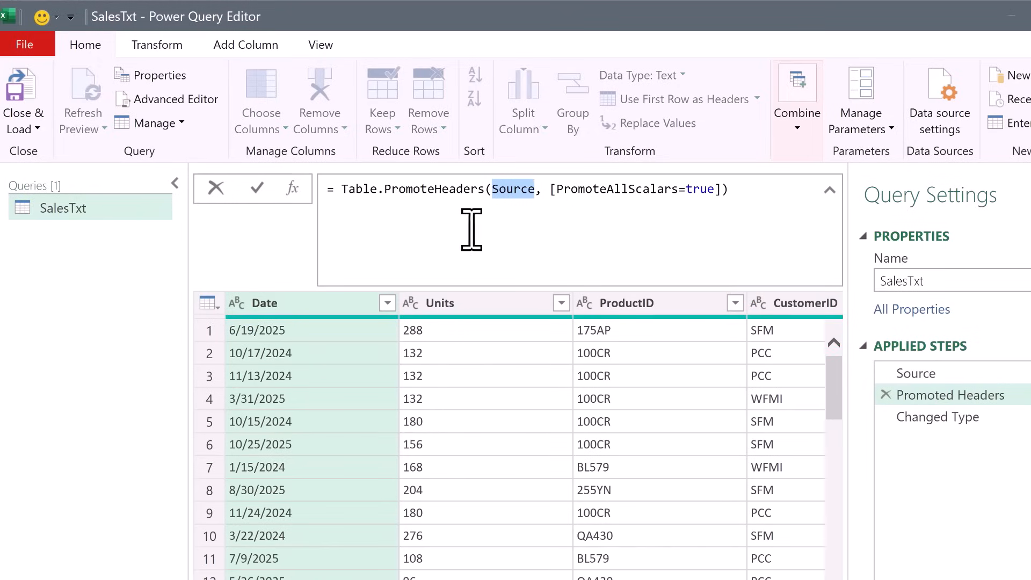
# - Compare the results of the Promoted Headers and Changed Type steps, and examine the column names and types in the Table.TransformColumnTypes formula
pyautogui.click(913, 418)
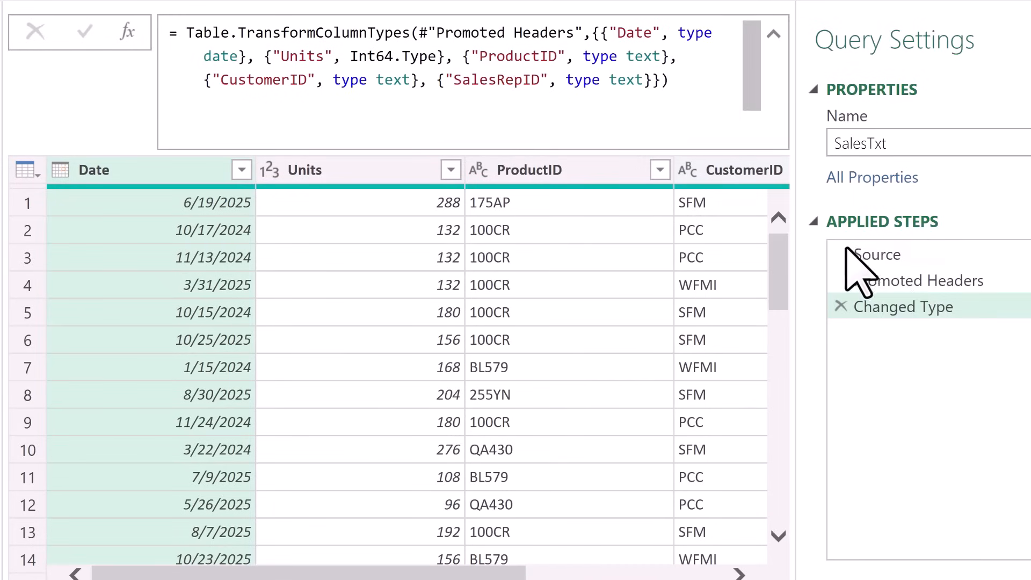
pyautogui.moveTo(921, 395); pyautogui.dragTo(932, 394)
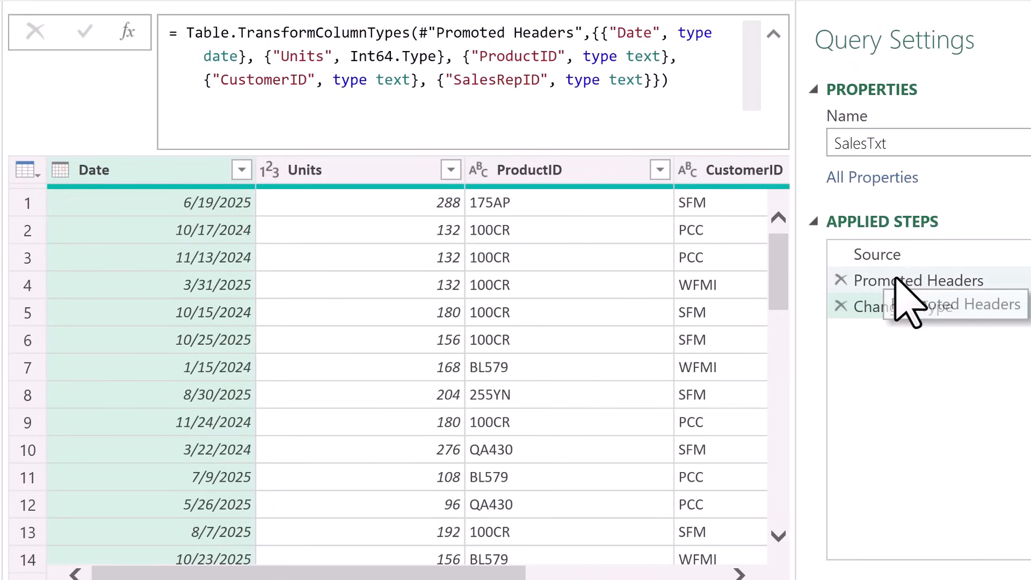
pyautogui.moveTo(895, 277); pyautogui.dragTo(896, 281)
pyautogui.click(895, 282)
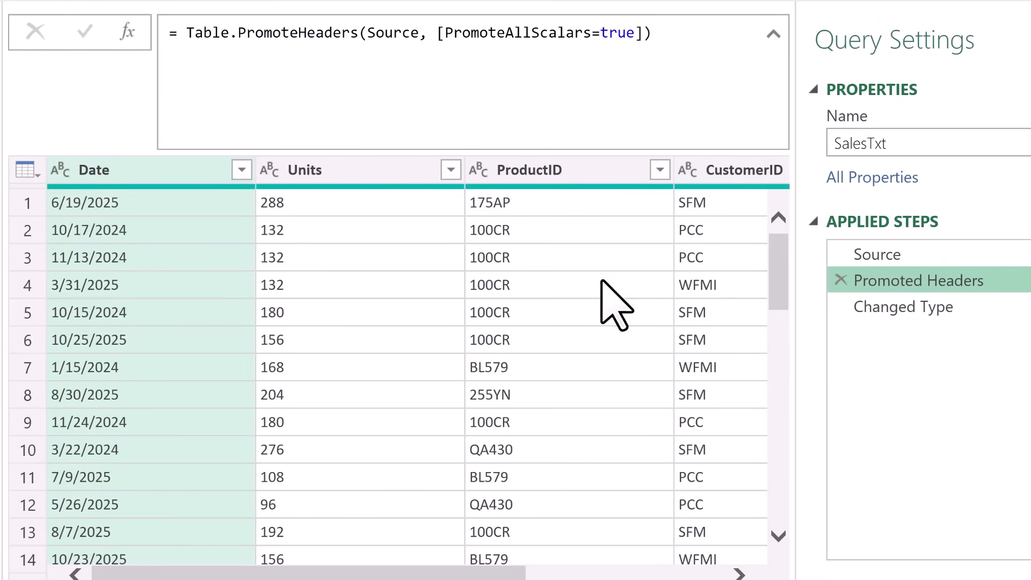
pyautogui.click(906, 310)
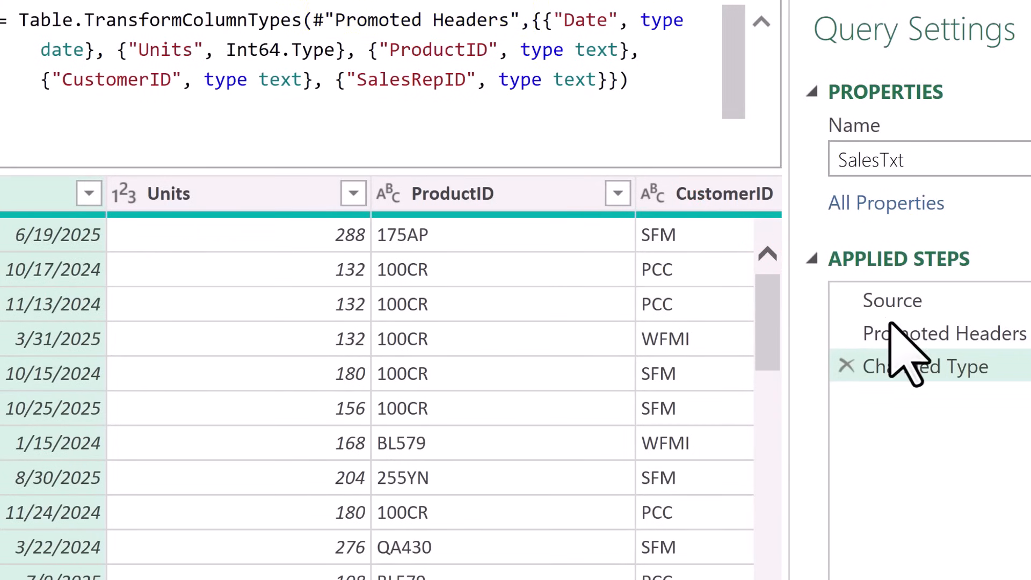
pyautogui.click(961, 338)
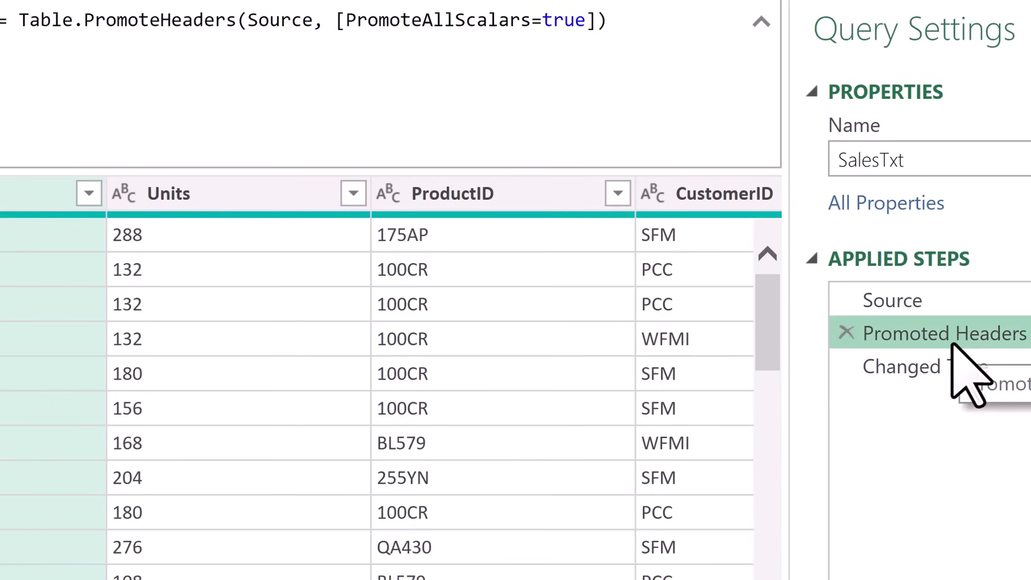
pyautogui.click(934, 372)
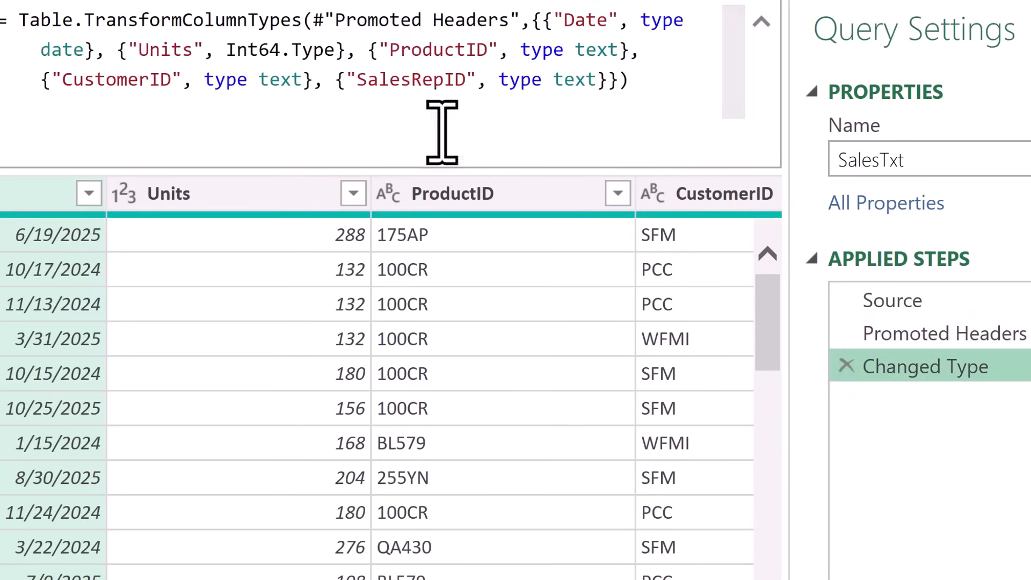
pyautogui.moveTo(392, 61); pyautogui.dragTo(493, 60)
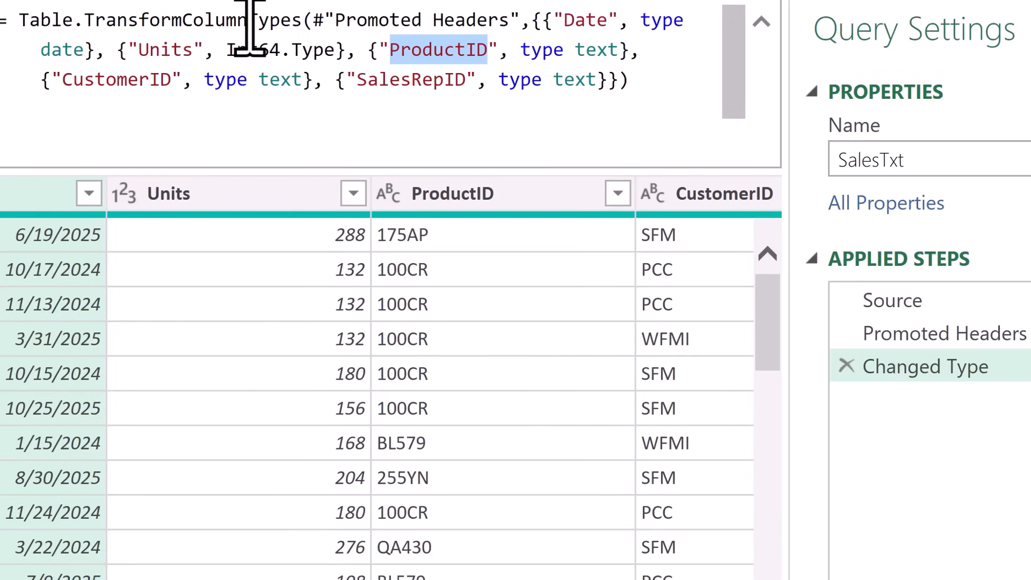
pyautogui.moveTo(250, 27)
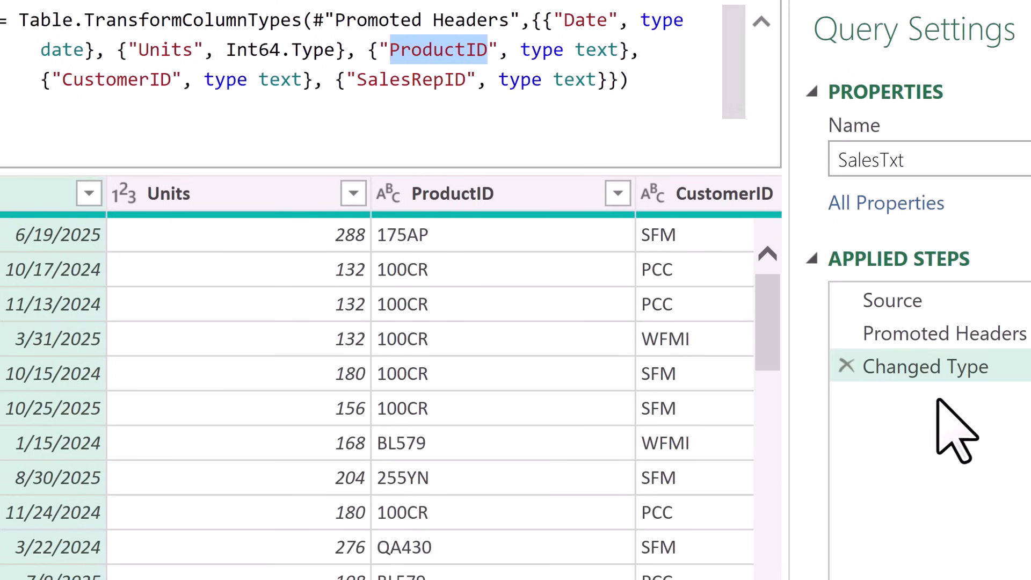
# - Rename the Promoted Headers step to PromoteHeaders and the Changed Type step to AddDataTypes
pyautogui.moveTo(942, 335); pyautogui.dragTo(943, 343)
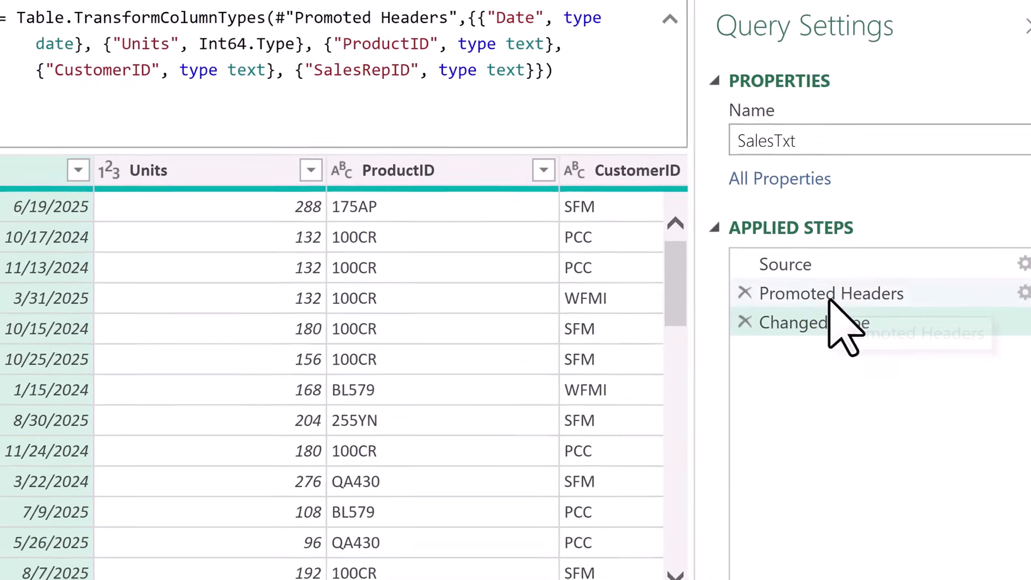
pyautogui.moveTo(829, 299); pyautogui.dragTo(810, 301)
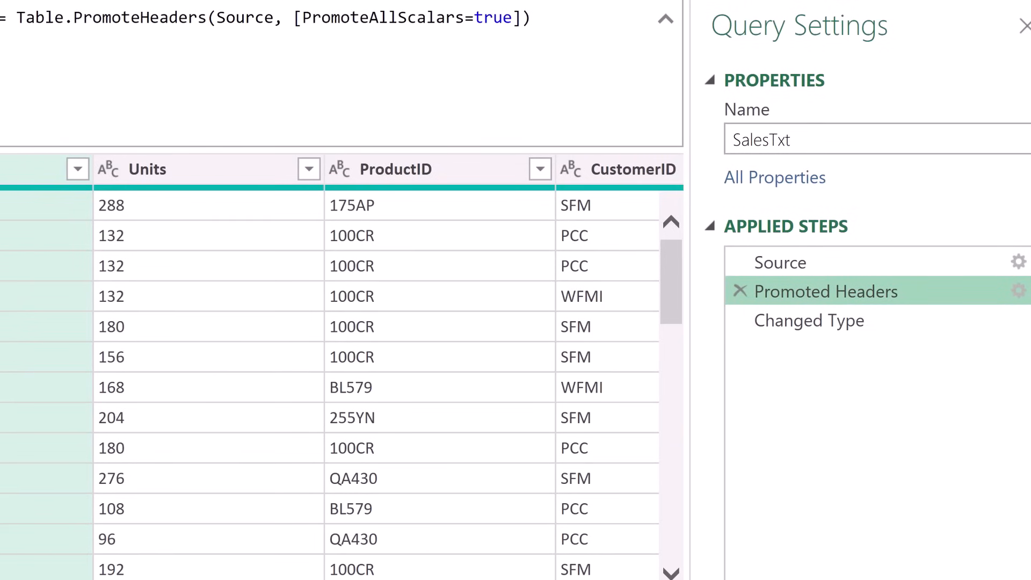
pyautogui.press('F2')
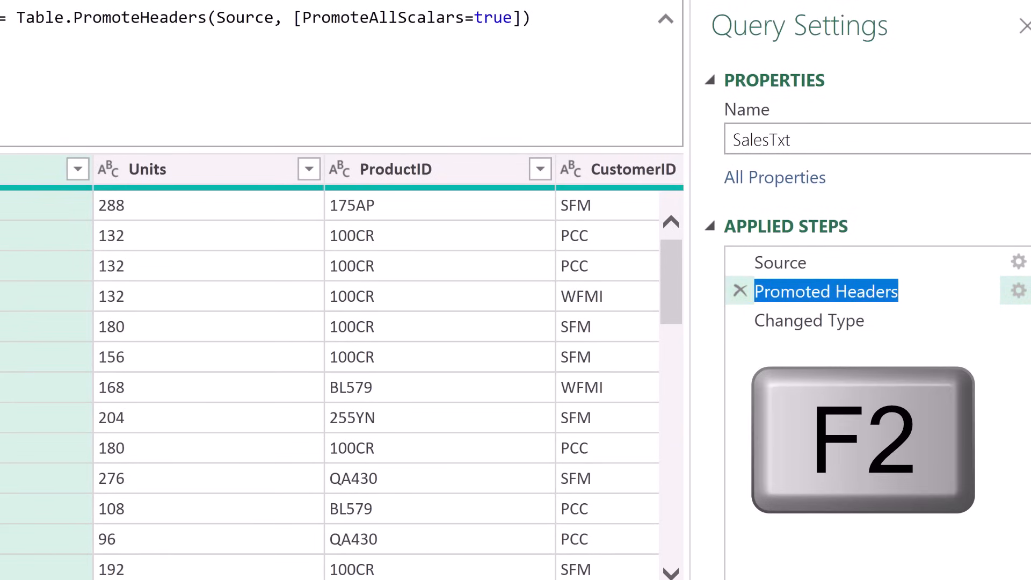
pyautogui.hotkey('ctrl', 'Left')
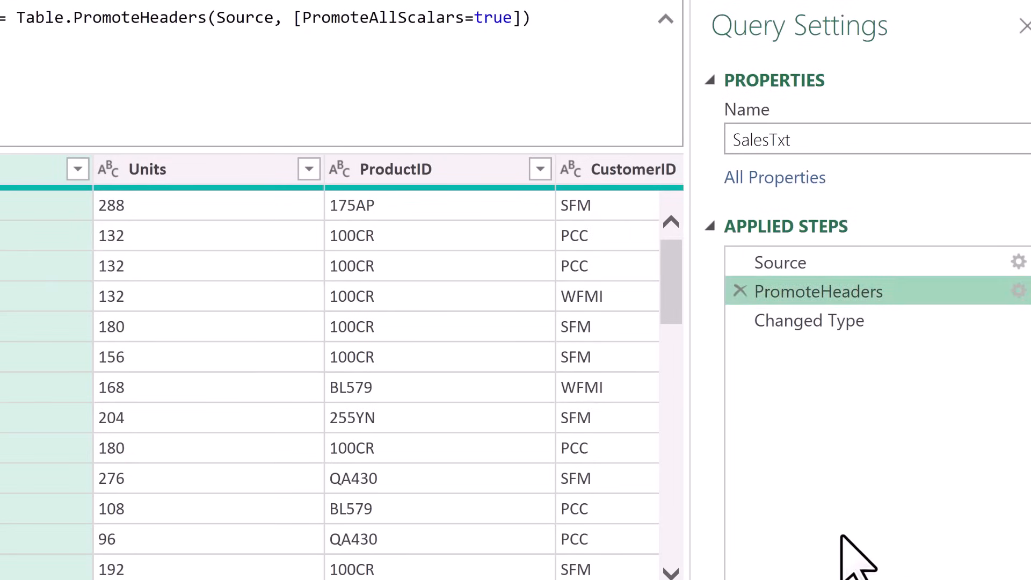
pyautogui.press('Down')
pyautogui.press('F2')
pyautogui.write('AddDataTypes')
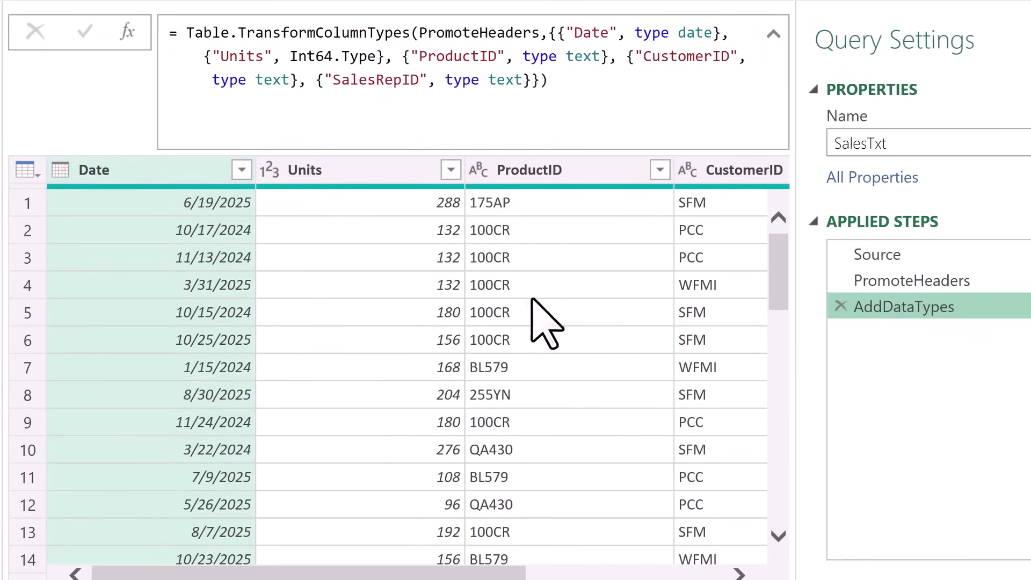
# - Check the data type choices for the Date, Units and ProductID columns, choosing Whole Number for Units, and look across the remaining columns
pyautogui.click(60, 170)
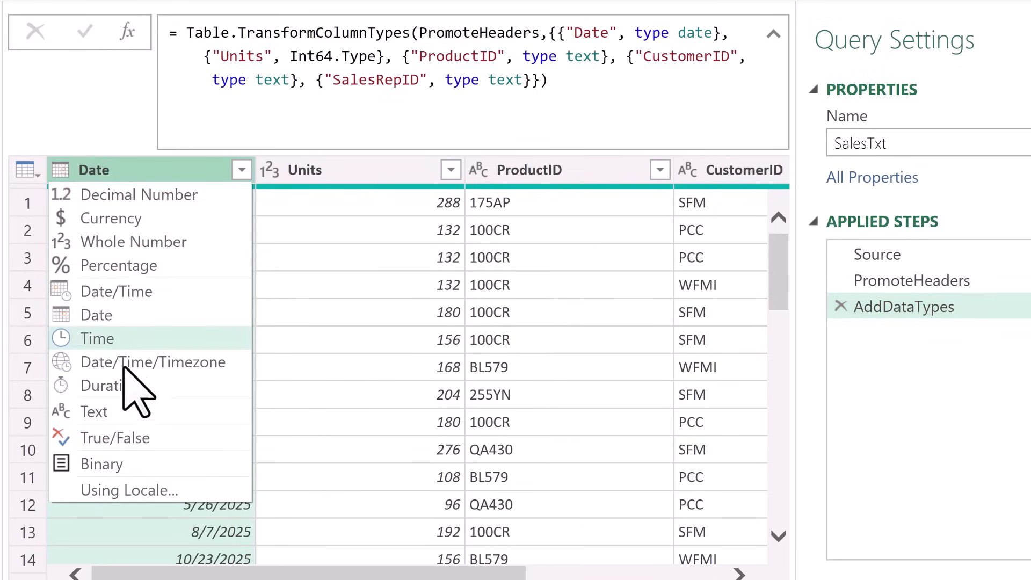
pyautogui.click(104, 171)
pyautogui.click(270, 171)
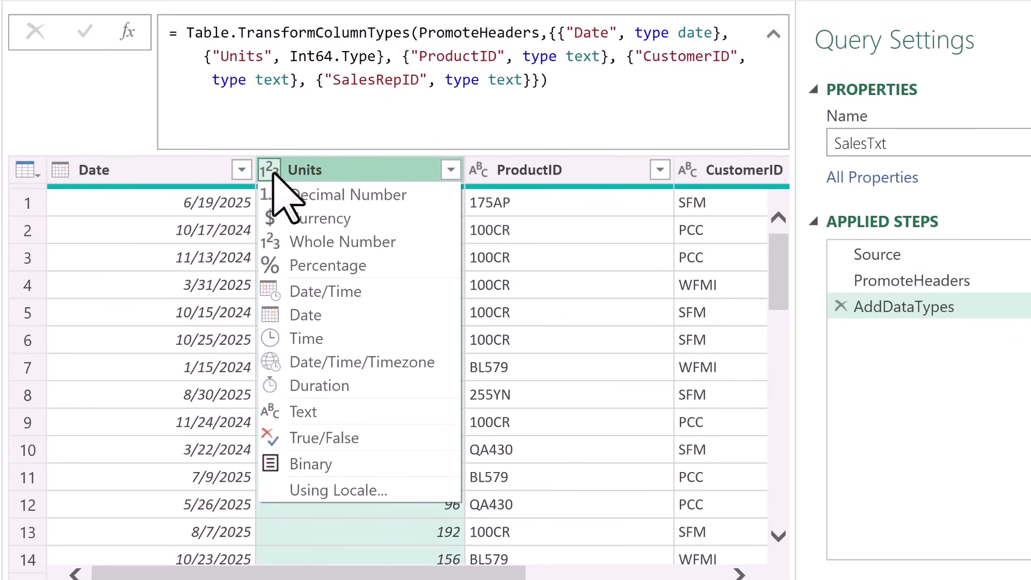
pyautogui.click(379, 243)
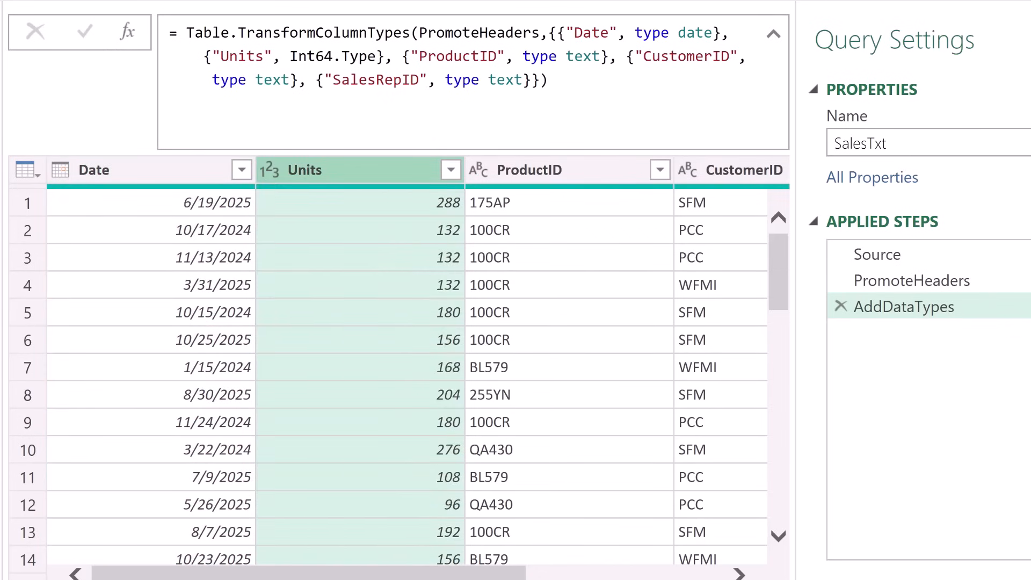
pyautogui.moveTo(308, 573); pyautogui.dragTo(508, 574)
pyautogui.click(154, 172)
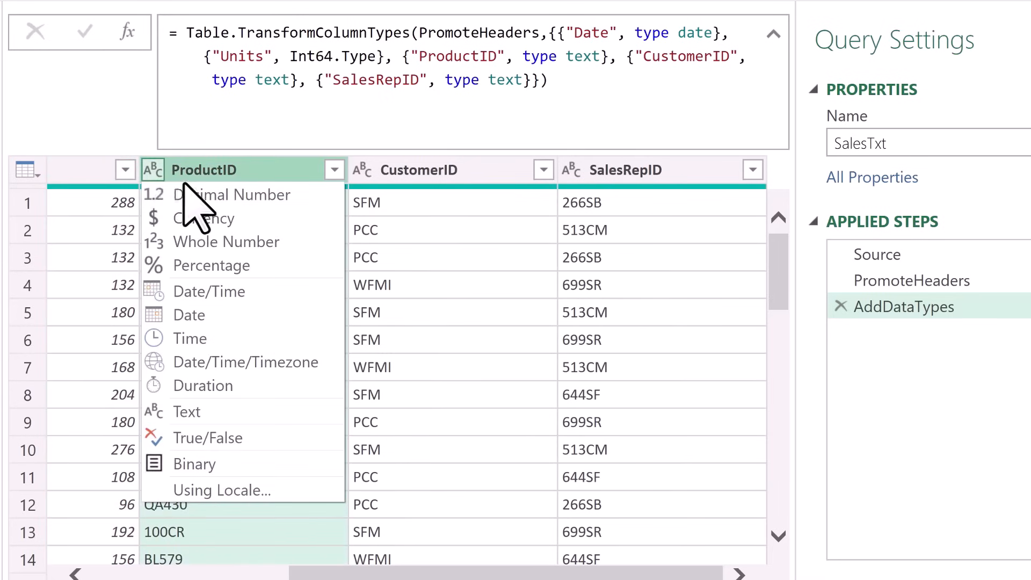
pyautogui.press('Escape')
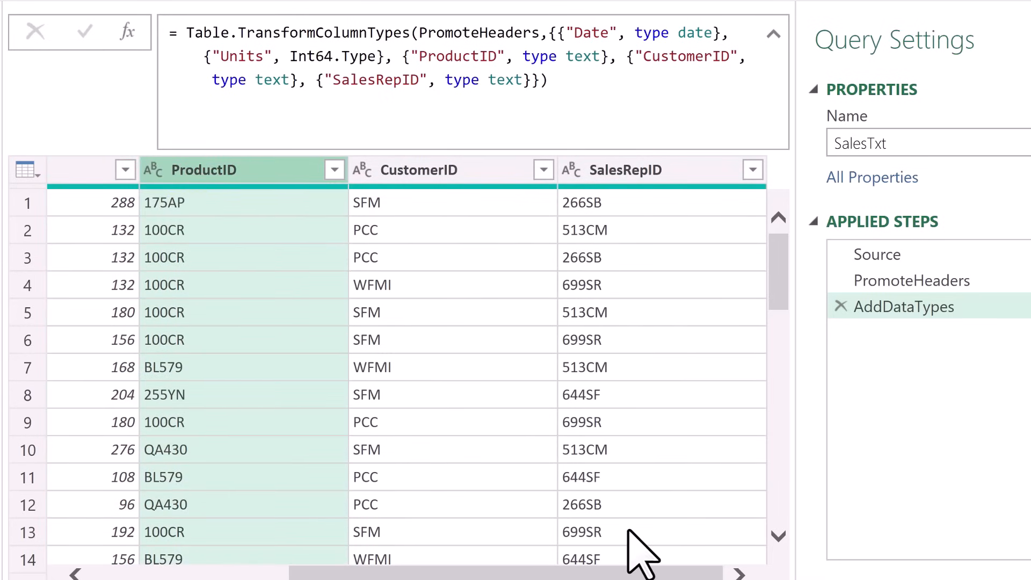
pyautogui.moveTo(633, 578); pyautogui.dragTo(432, 578)
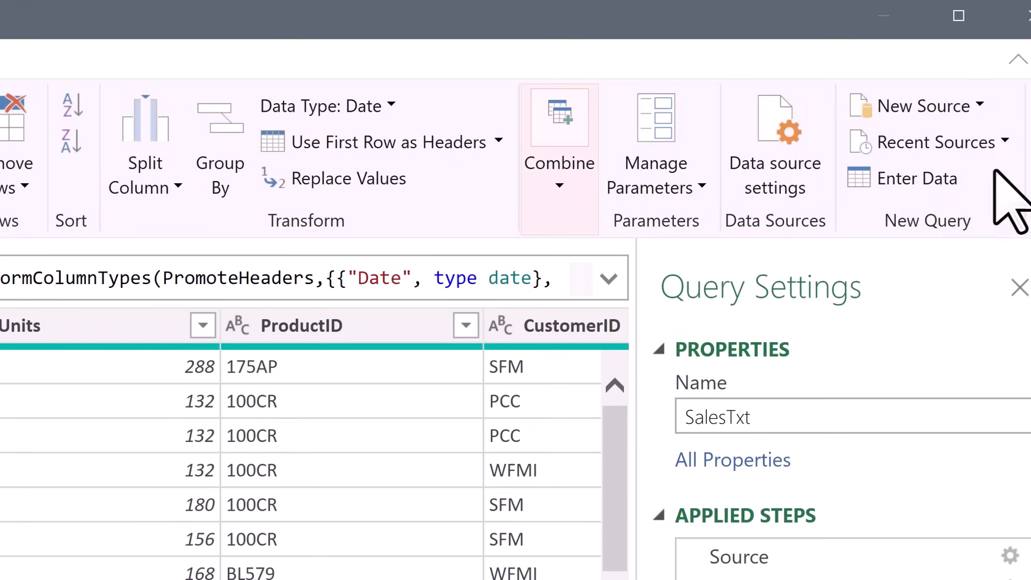
# - Add the Excel workbook 01-dLookupTables.xlsx from the SourceData folder as a new query source
pyautogui.click(981, 108)
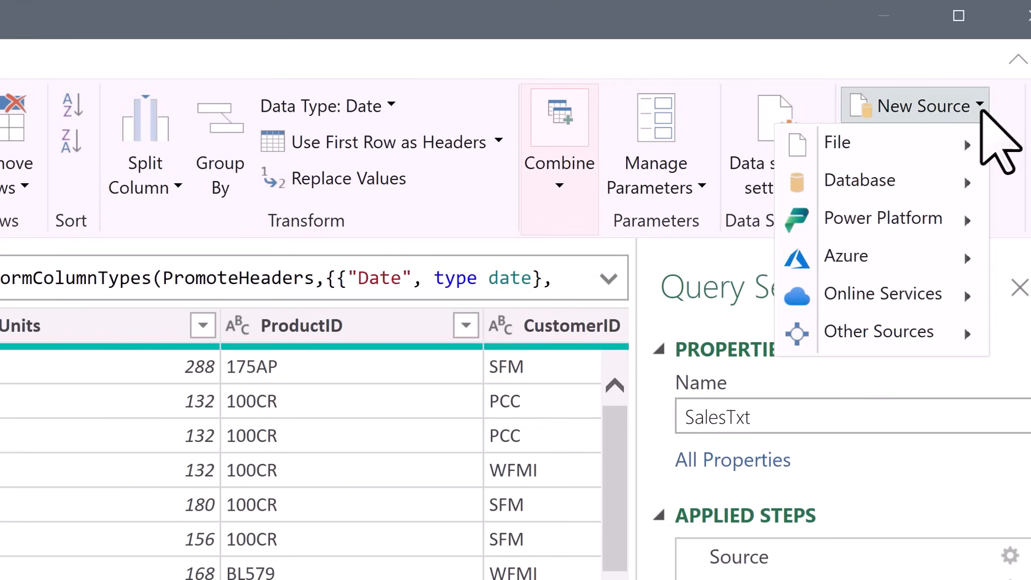
pyautogui.moveTo(941, 148)
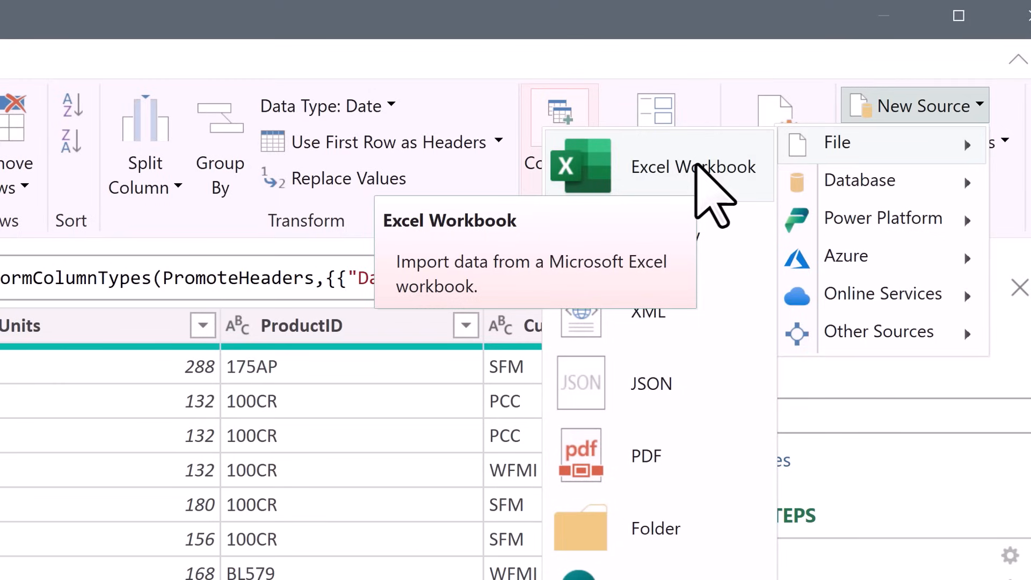
pyautogui.click(697, 168)
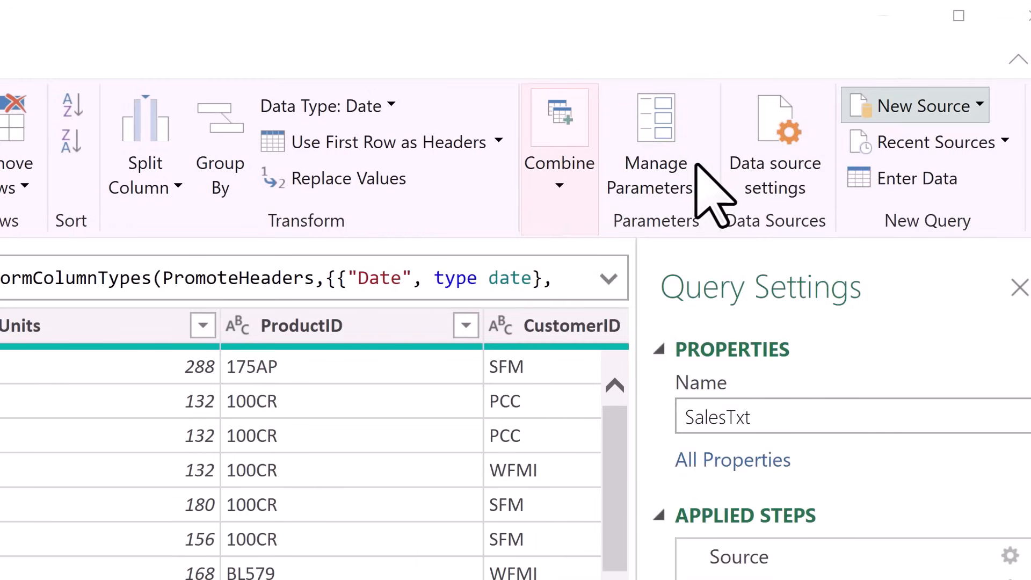
pyautogui.click(559, 266)
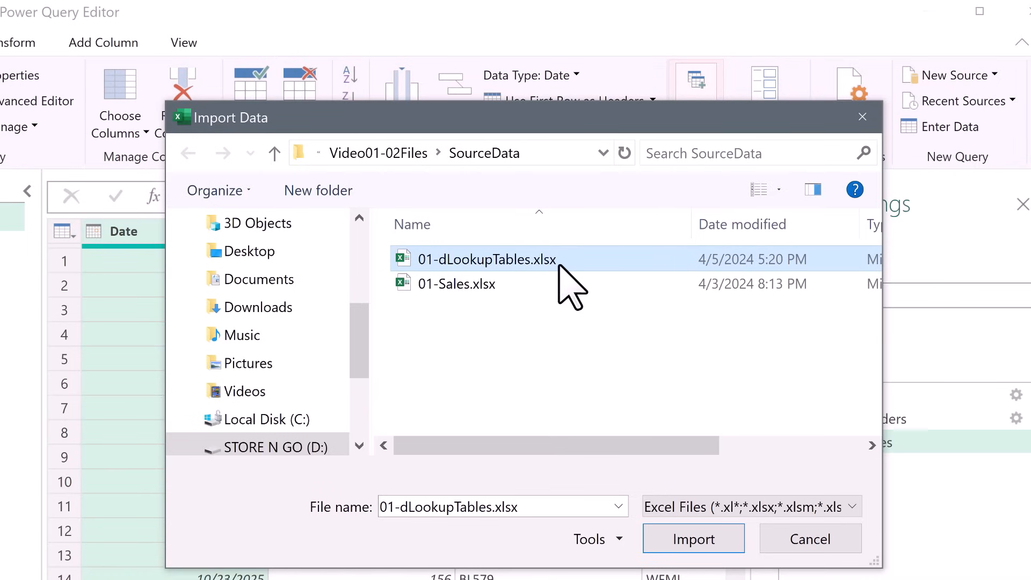
pyautogui.click(714, 537)
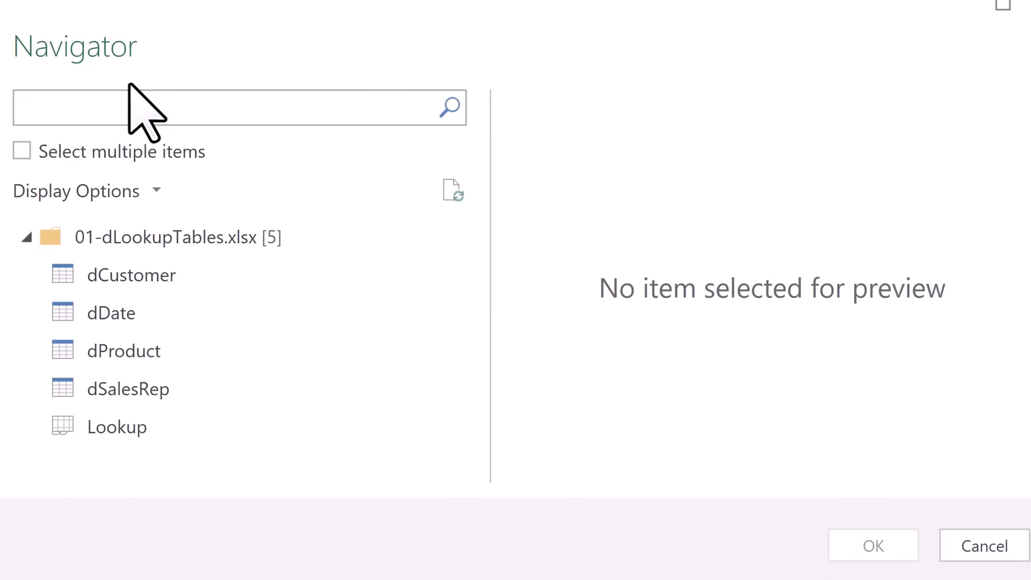
# - Enable multiple selection and import the dCustomer, dDate, dProduct and dSalesRep tables as separate queries
pyautogui.click(24, 152)
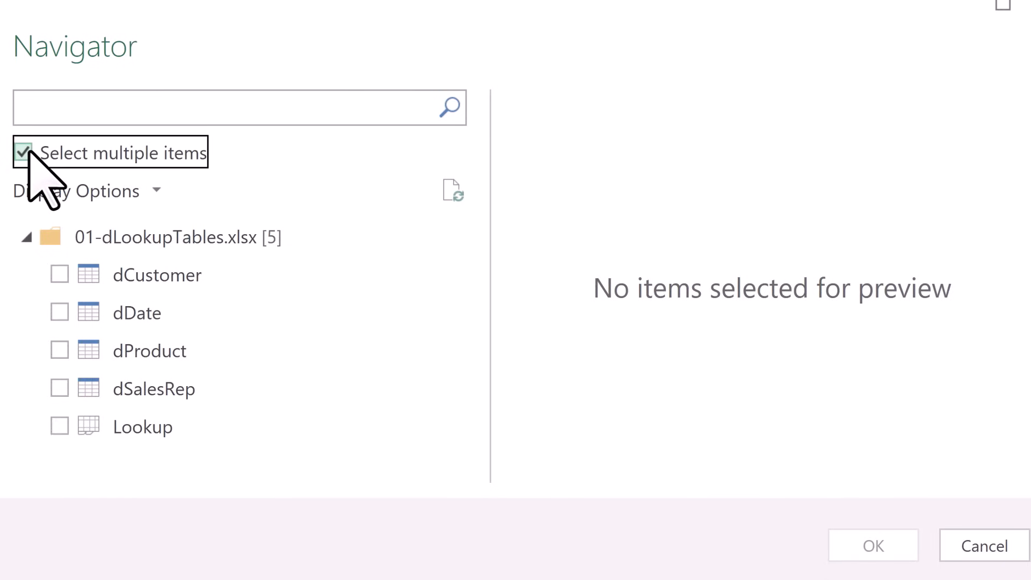
pyautogui.click(59, 275)
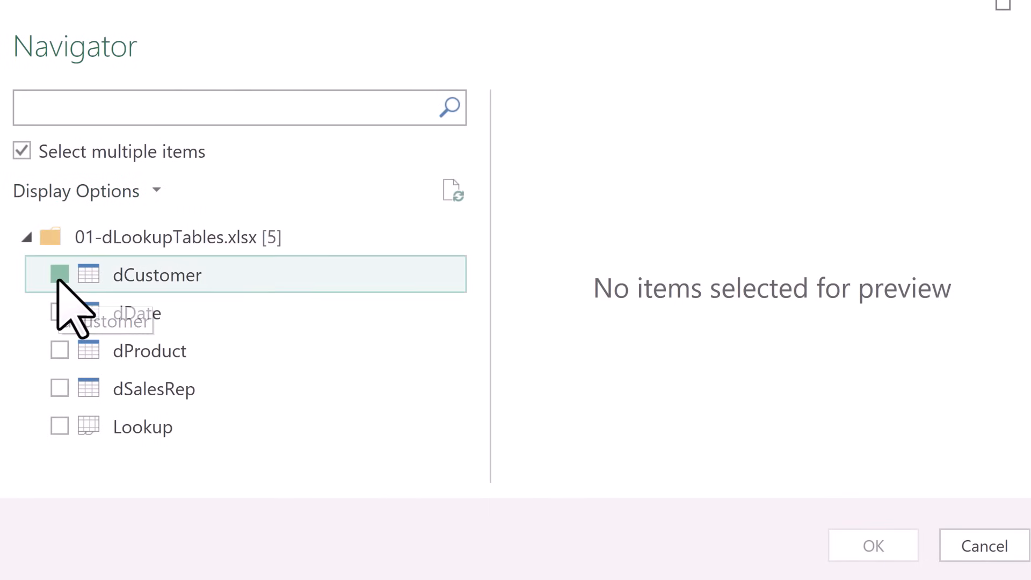
pyautogui.click(58, 325)
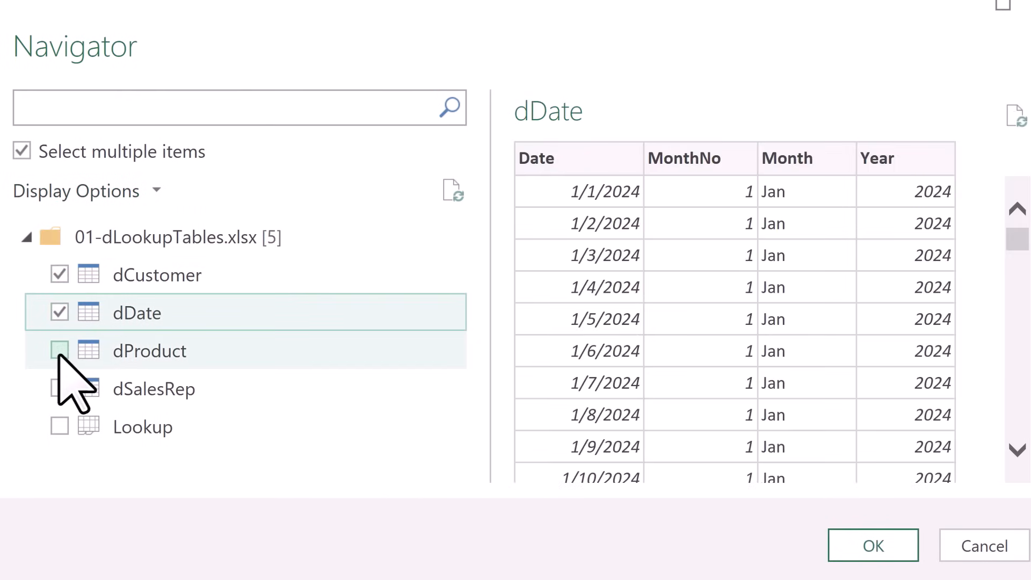
pyautogui.click(59, 352)
pyautogui.click(59, 391)
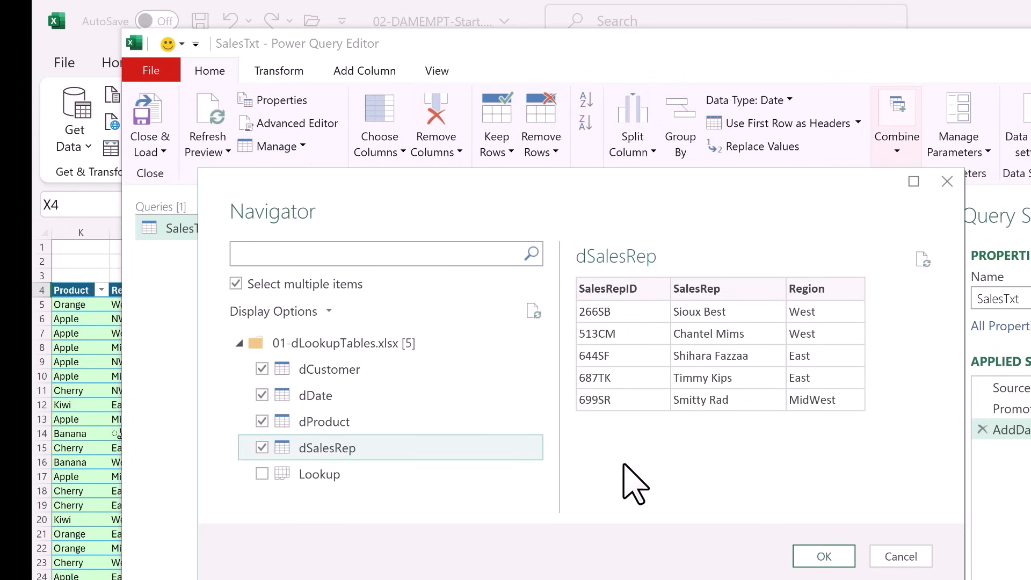
pyautogui.click(825, 558)
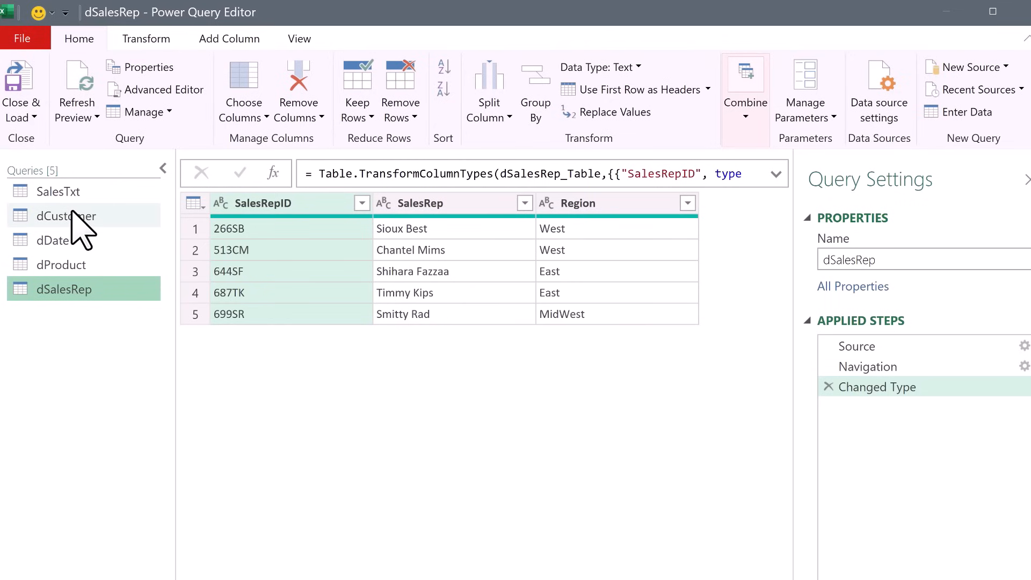
# - Review the columns and data types of the four lookup queries, checking the type choices for % Discount and CratePrice
pyautogui.click(202, 253)
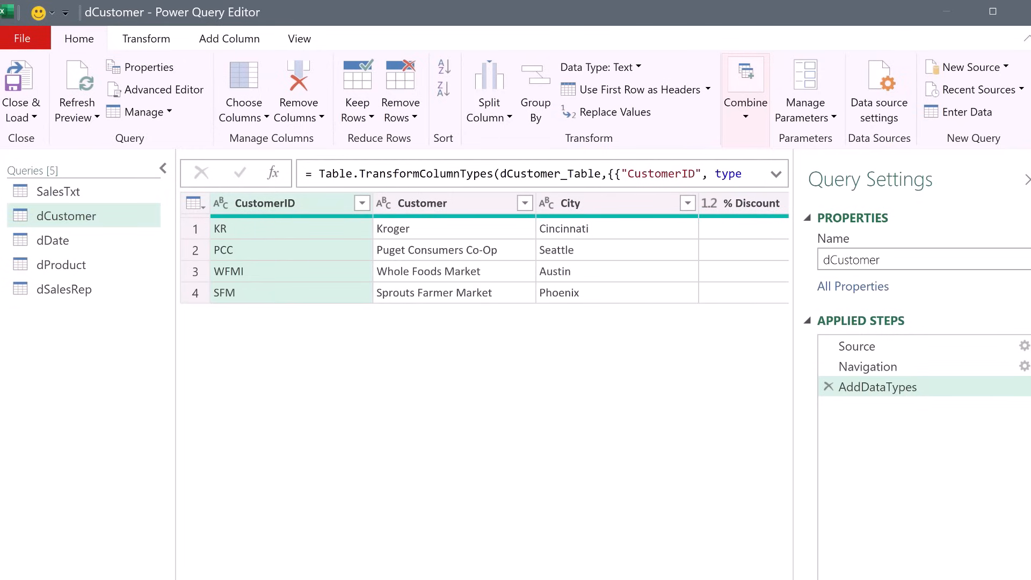
pyautogui.hscroll(2, 483, 257)
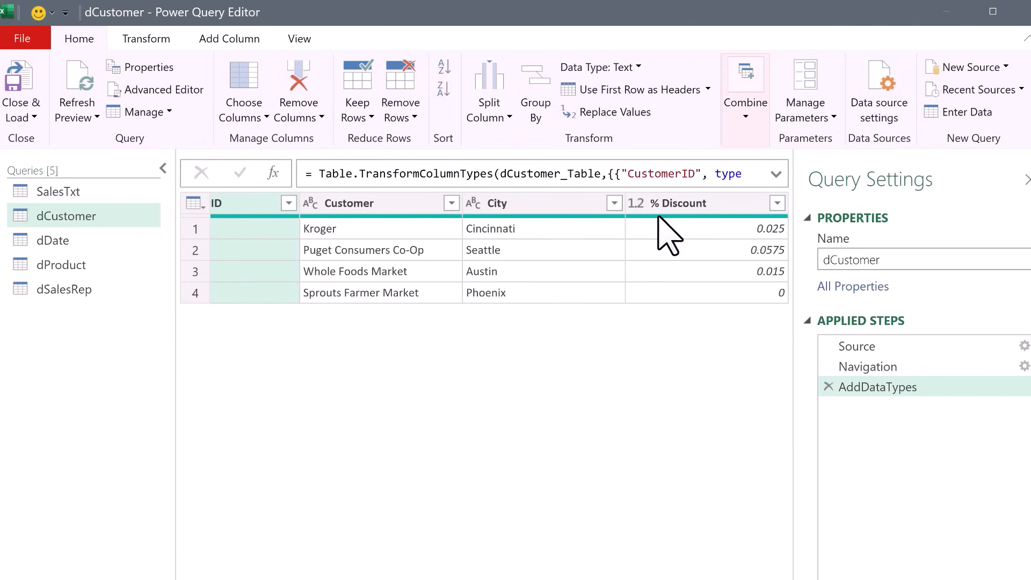
pyautogui.click(635, 204)
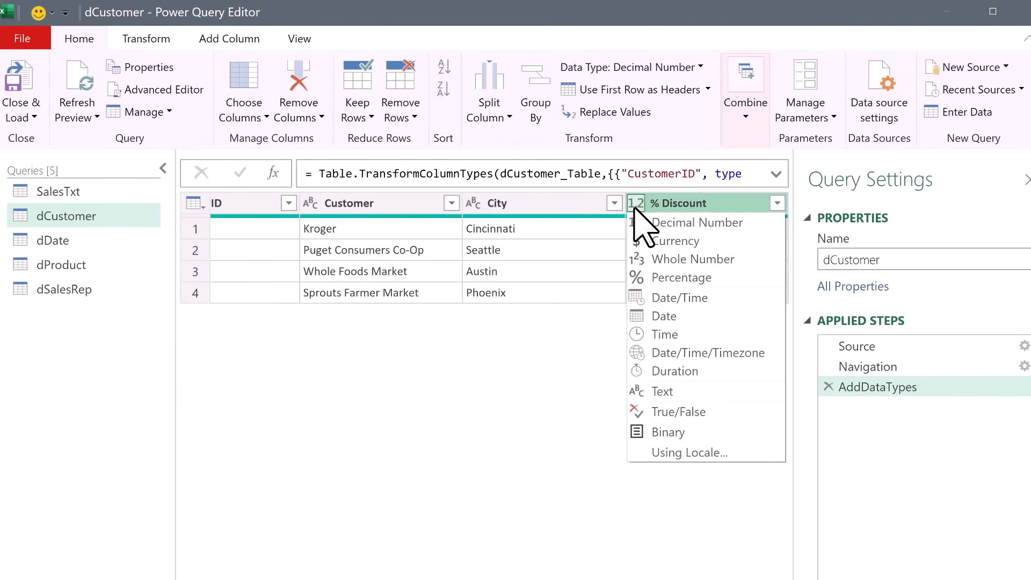
pyautogui.click(697, 229)
pyautogui.click(52, 240)
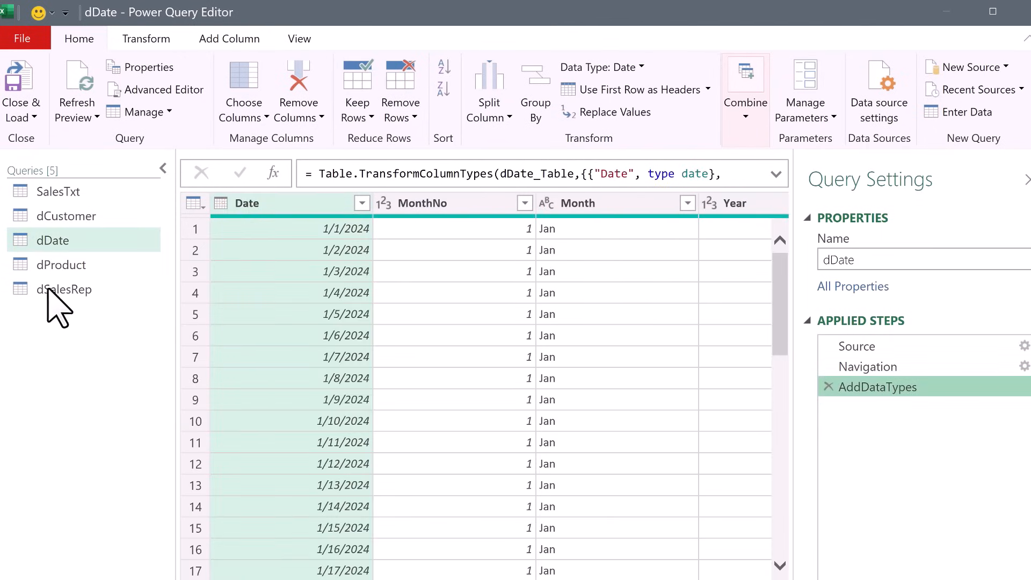
pyautogui.click(63, 263)
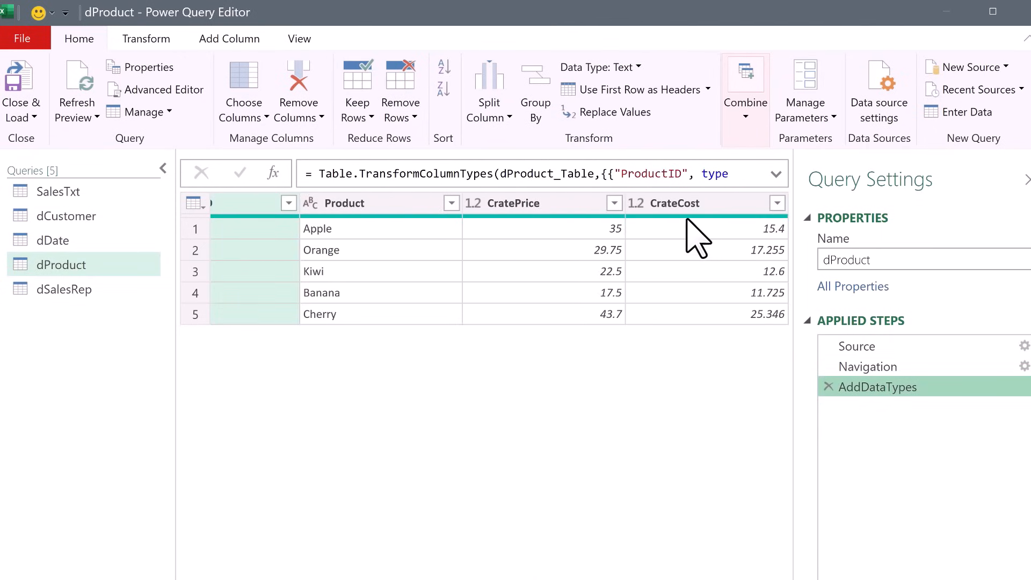
pyautogui.click(473, 205)
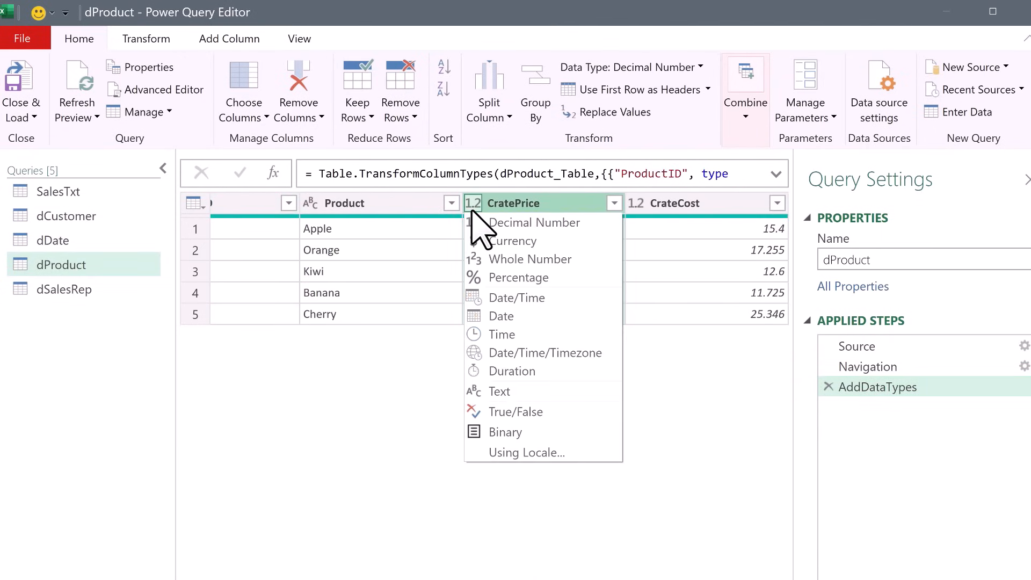
pyautogui.click(33, 252)
pyautogui.click(63, 289)
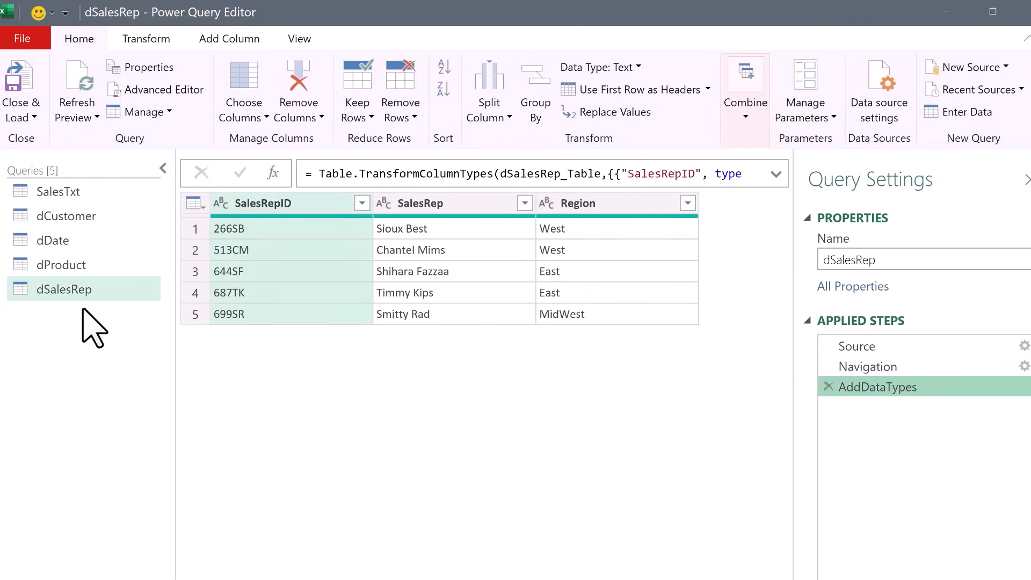
pyautogui.click(78, 290)
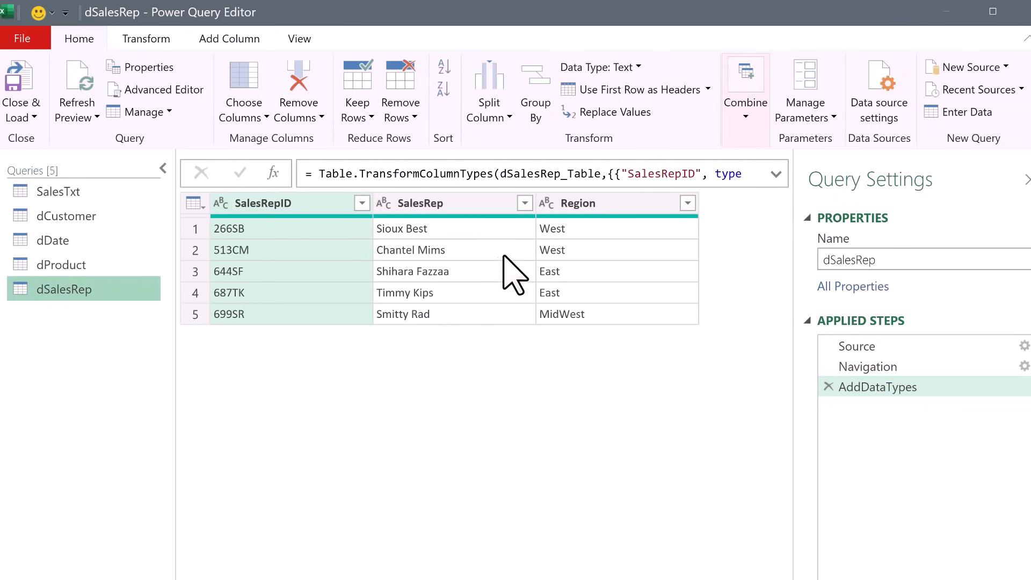
# - Close the query editor and load all the queries to the workbook with Only Create Connection
pyautogui.click(99, 192)
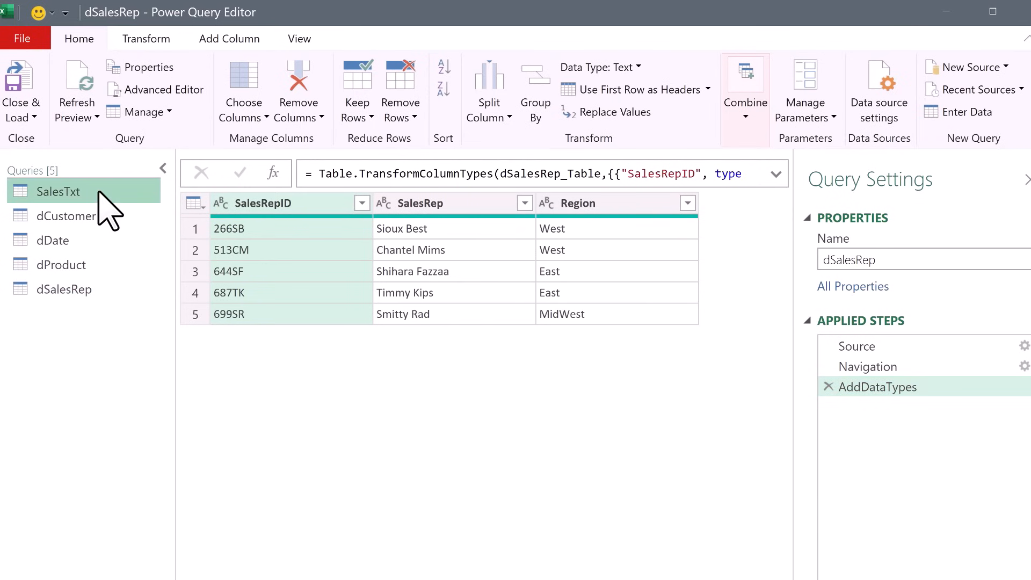
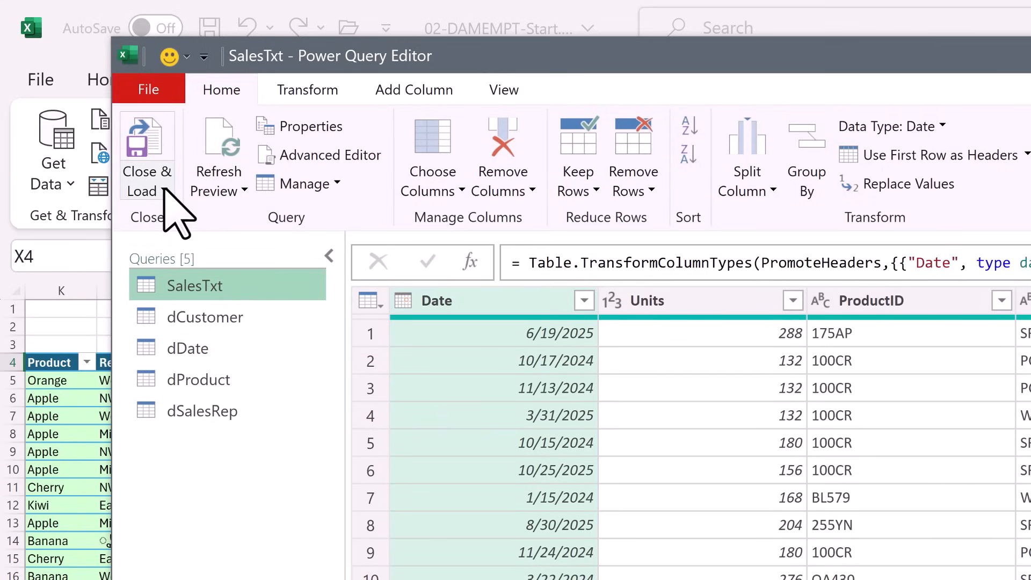
pyautogui.click(165, 192)
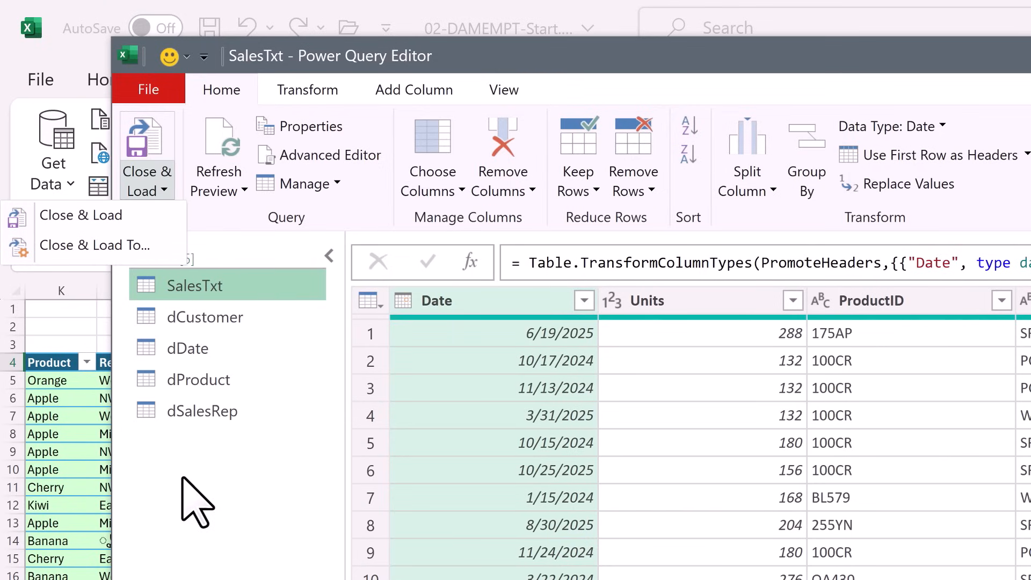
pyautogui.click(89, 245)
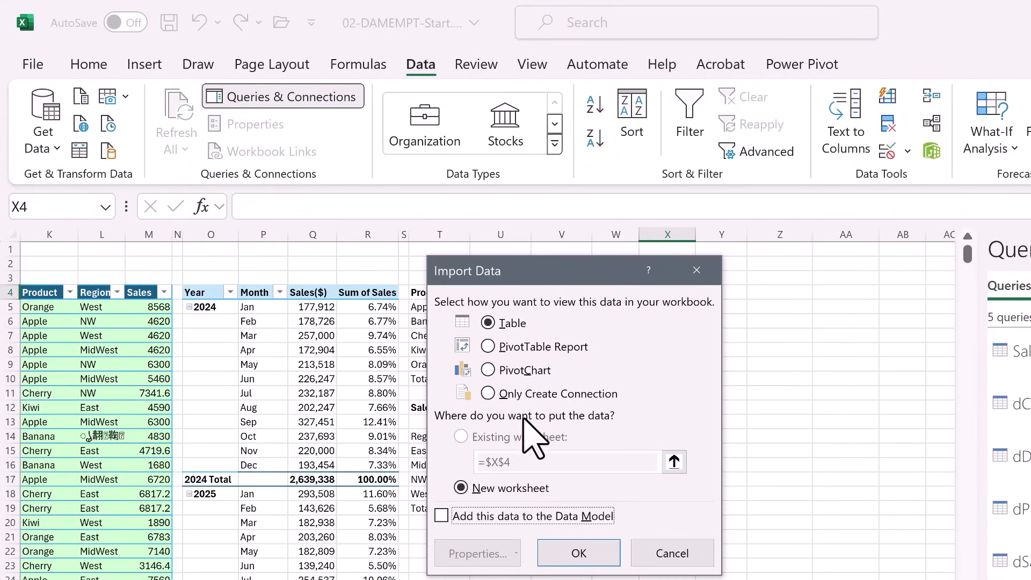
pyautogui.click(488, 396)
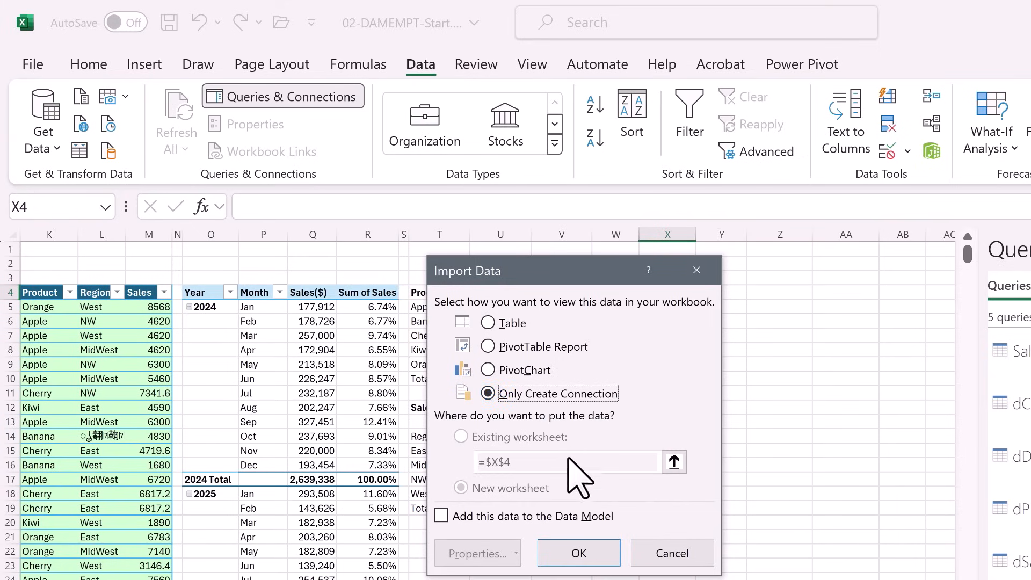
pyautogui.click(578, 552)
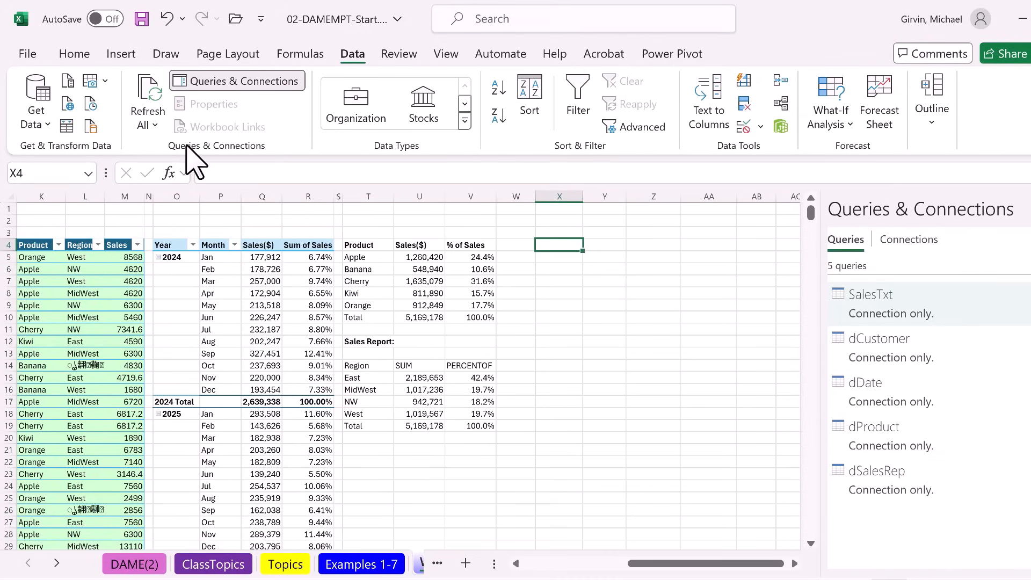
# - Duplicate the SalesTxt query from the workbook's query list and rename the copy GroupByReport
pyautogui.click(240, 83)
pyautogui.click(241, 84)
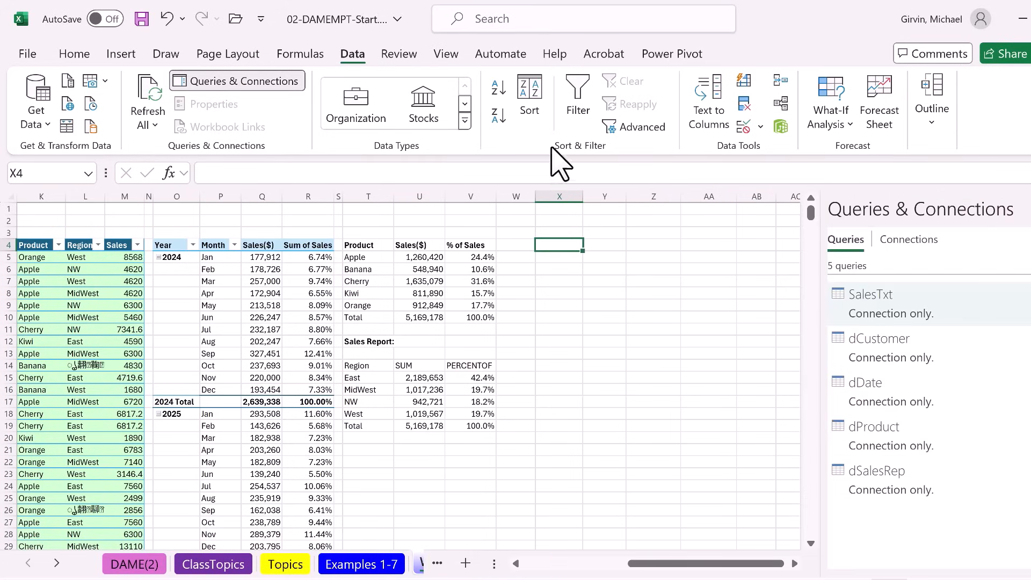
pyautogui.moveTo(1023, 401)
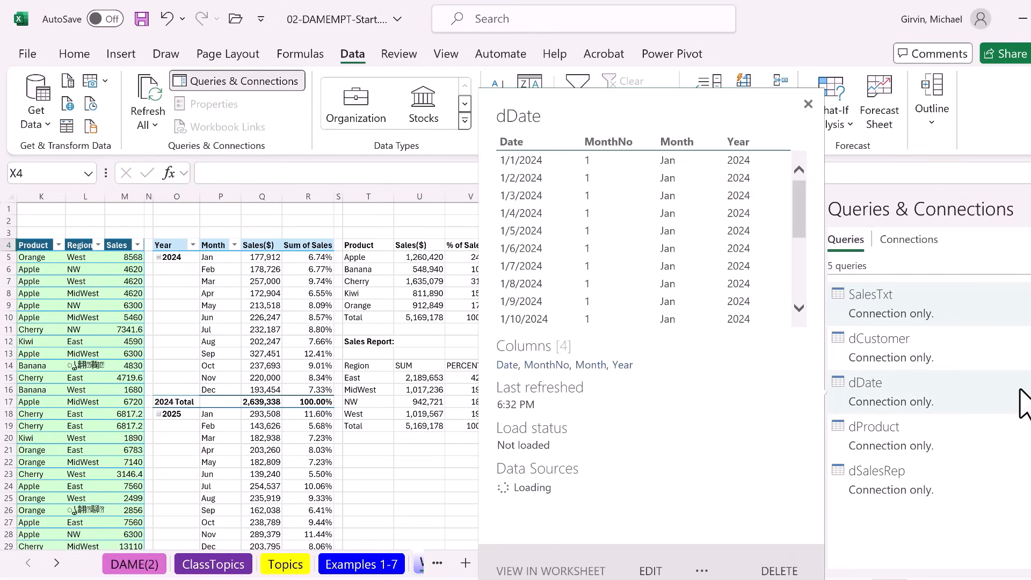
pyautogui.click(877, 321)
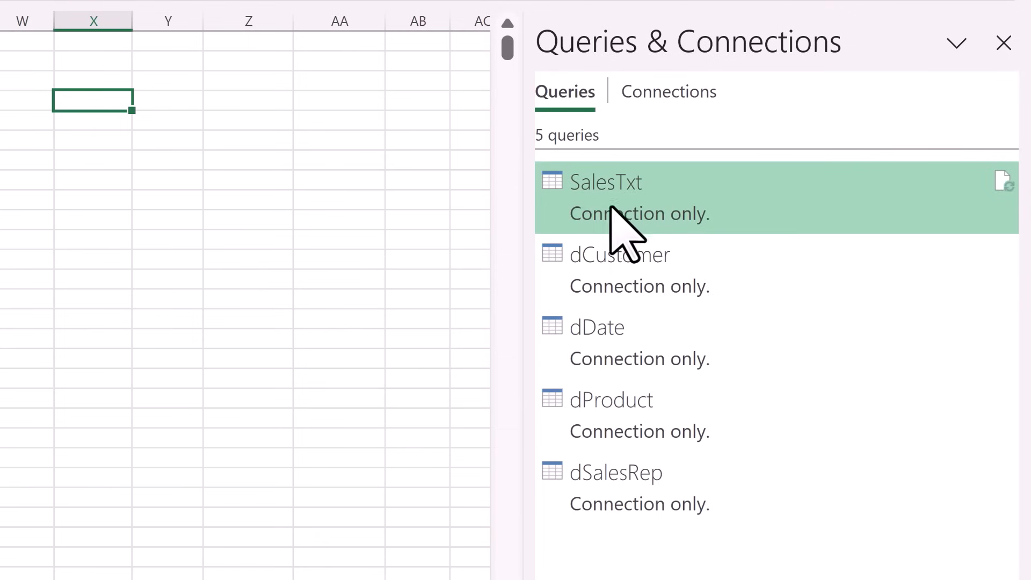
pyautogui.moveTo(980, 301)
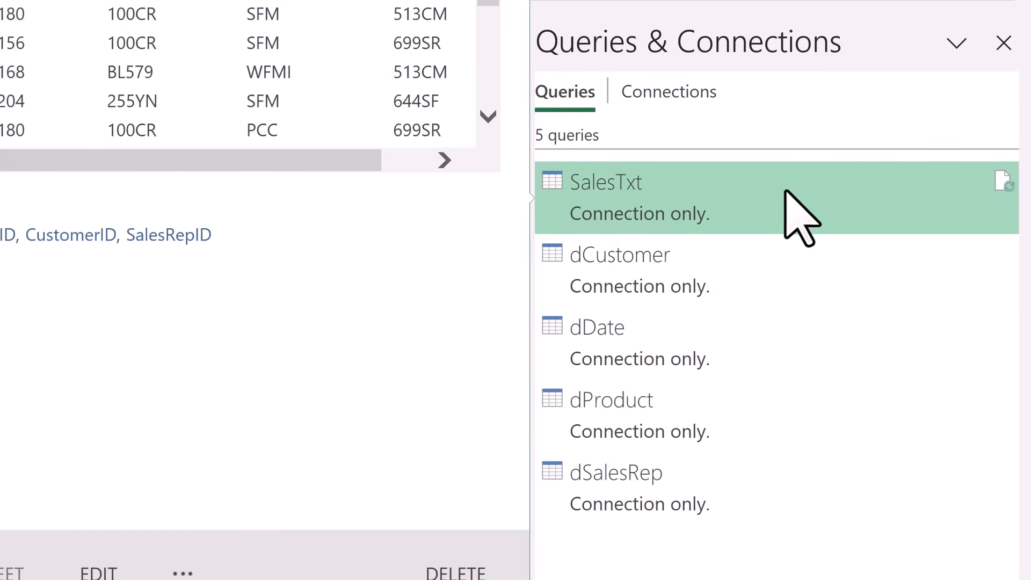
pyautogui.rightClick(667, 189)
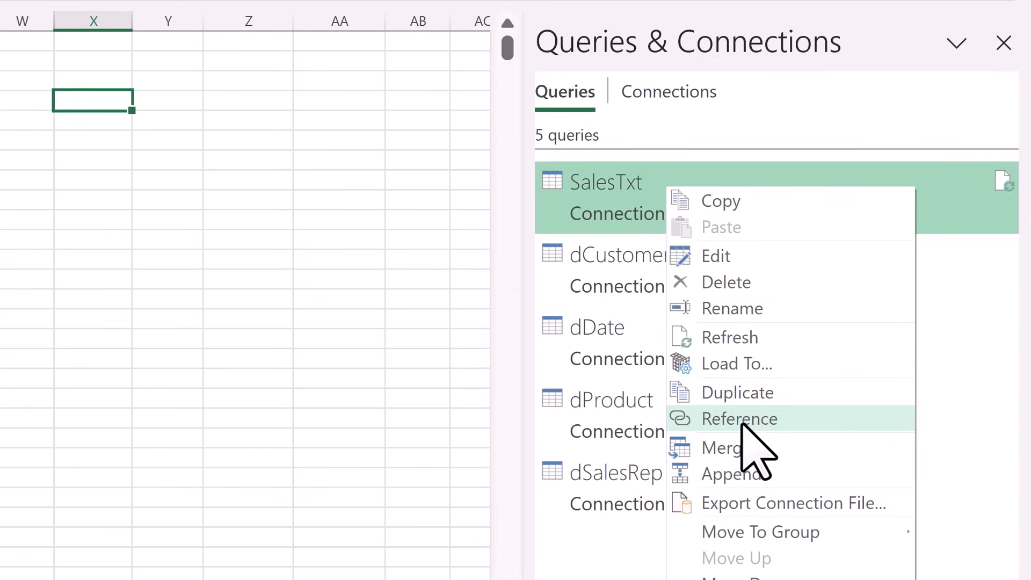
pyautogui.click(779, 395)
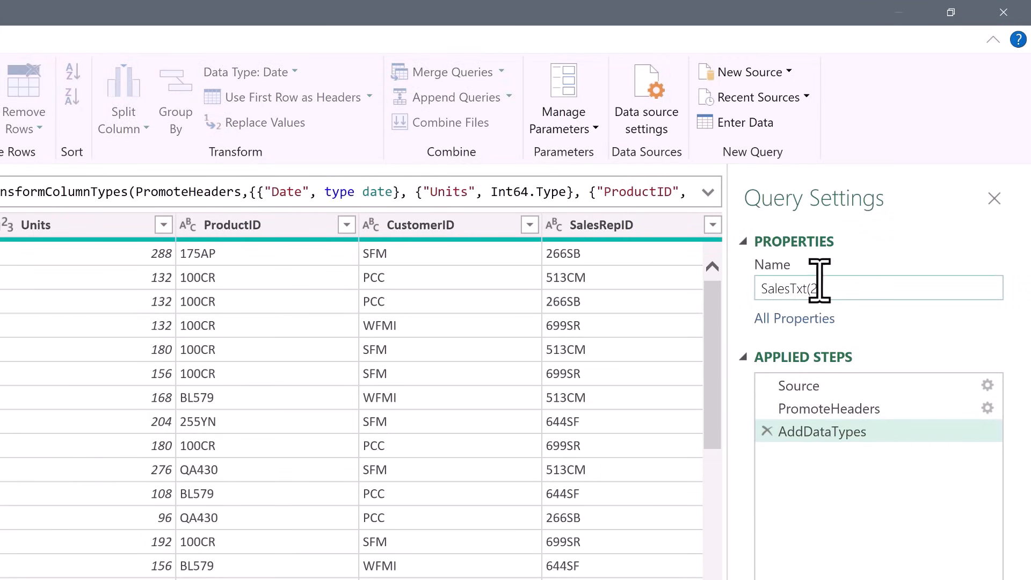
pyautogui.moveTo(817, 288); pyautogui.dragTo(742, 306)
pyautogui.write('GroupByReport')
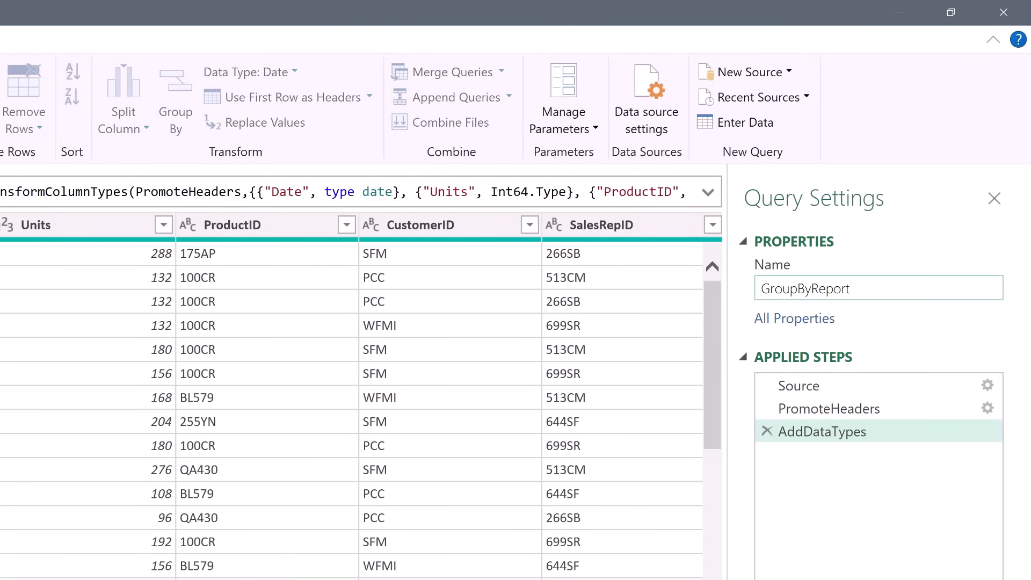
pyautogui.press('Return')
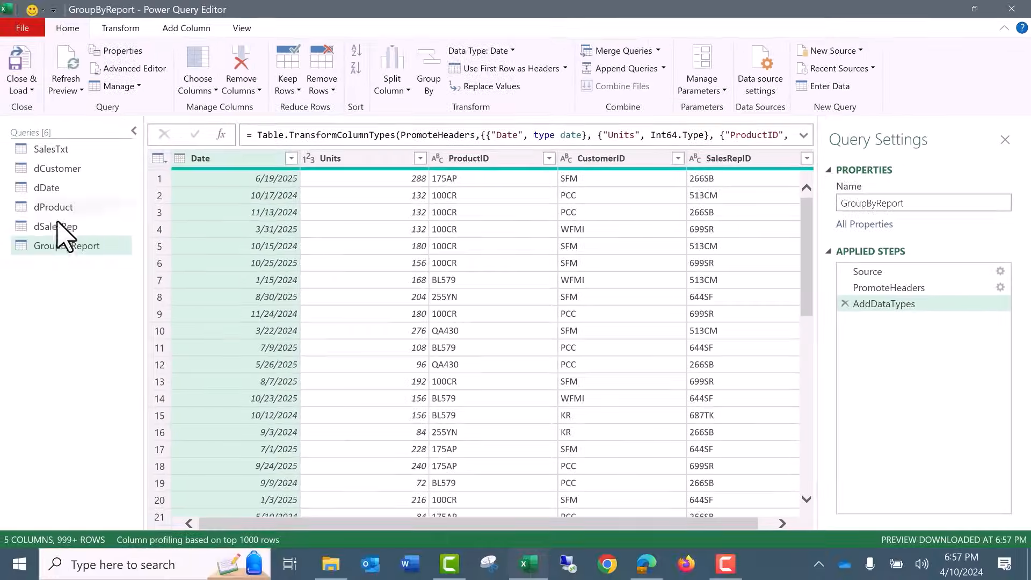
# - Merge GroupByReport with the dSalesRep query, matching on SalesRepID with a Left Outer join
pyautogui.click(21, 238)
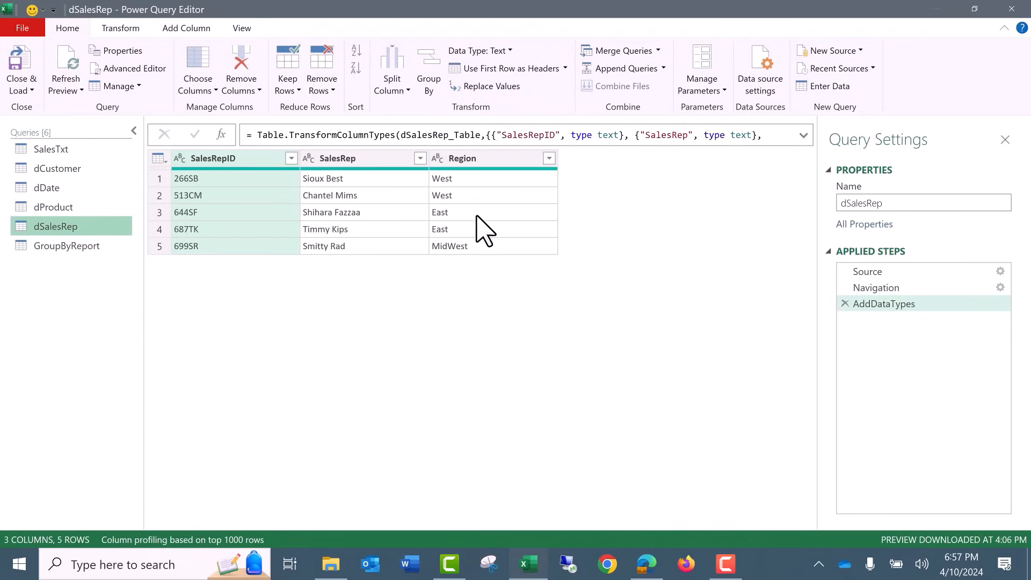
pyautogui.click(85, 252)
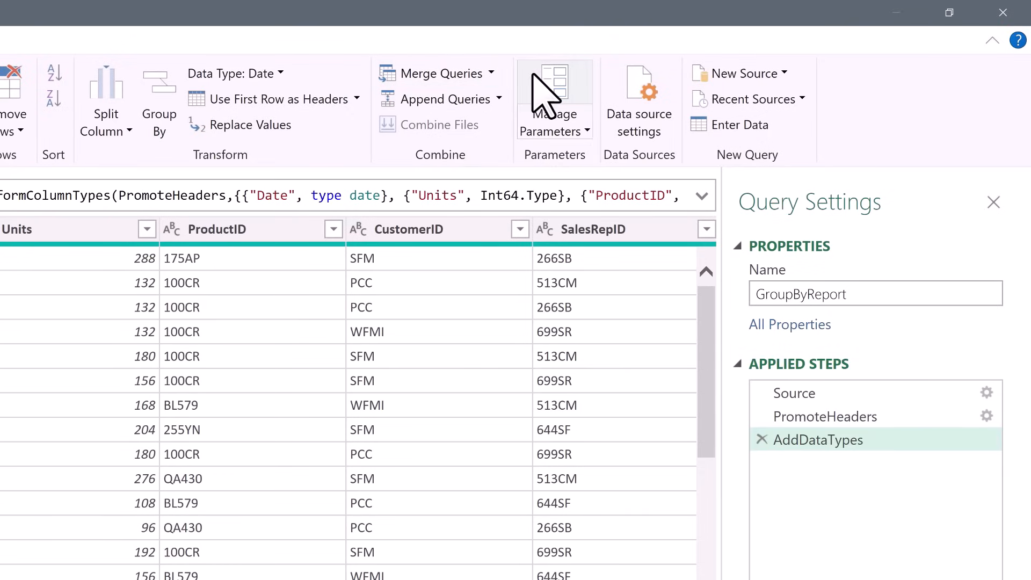
pyautogui.click(491, 74)
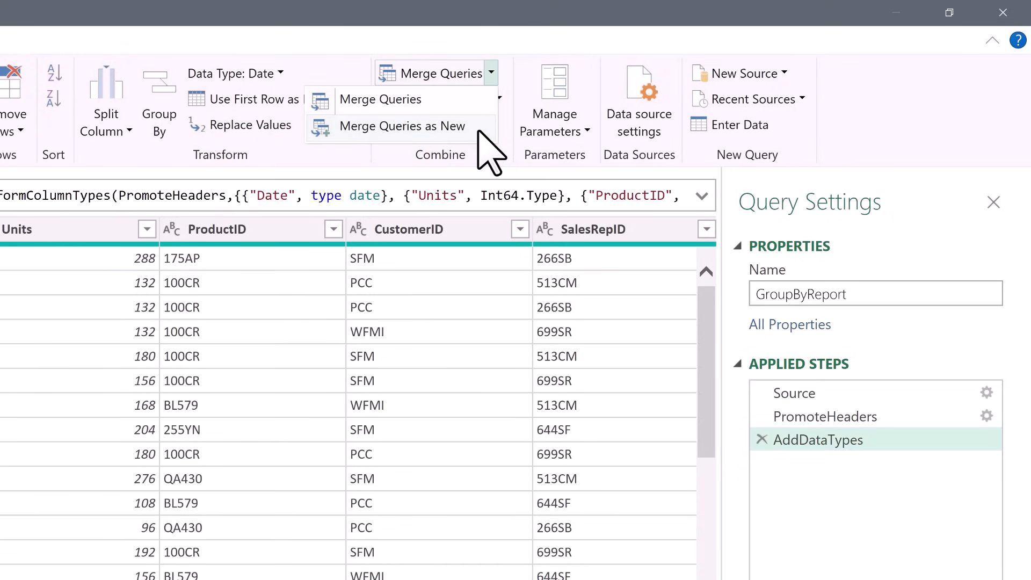
pyautogui.click(458, 101)
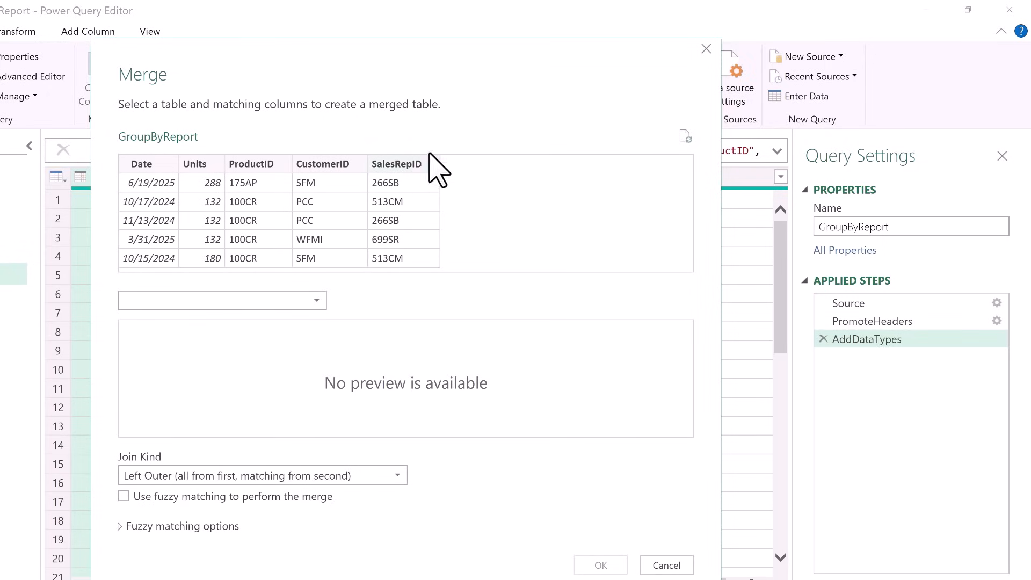
pyautogui.click(394, 168)
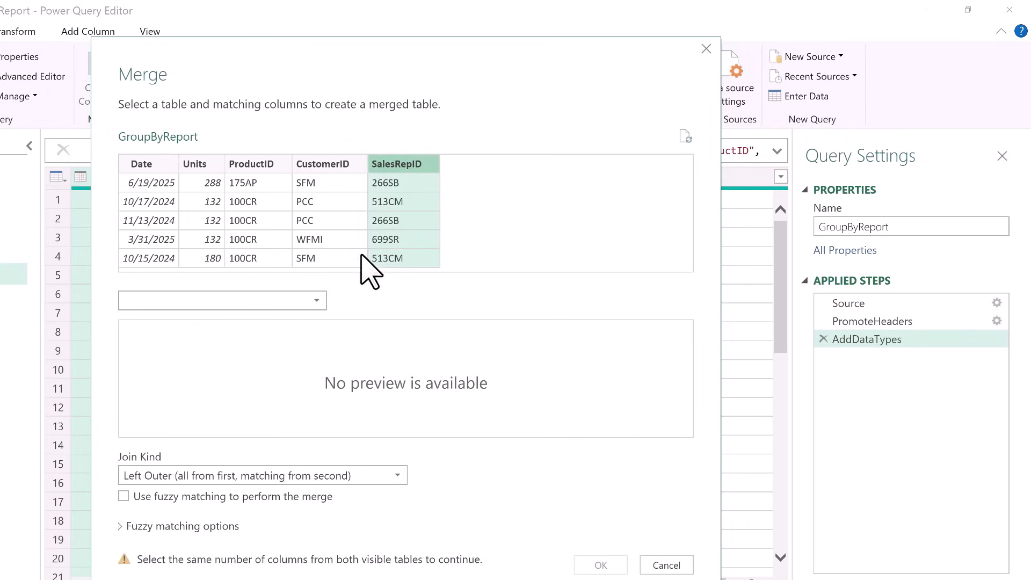
pyautogui.click(258, 303)
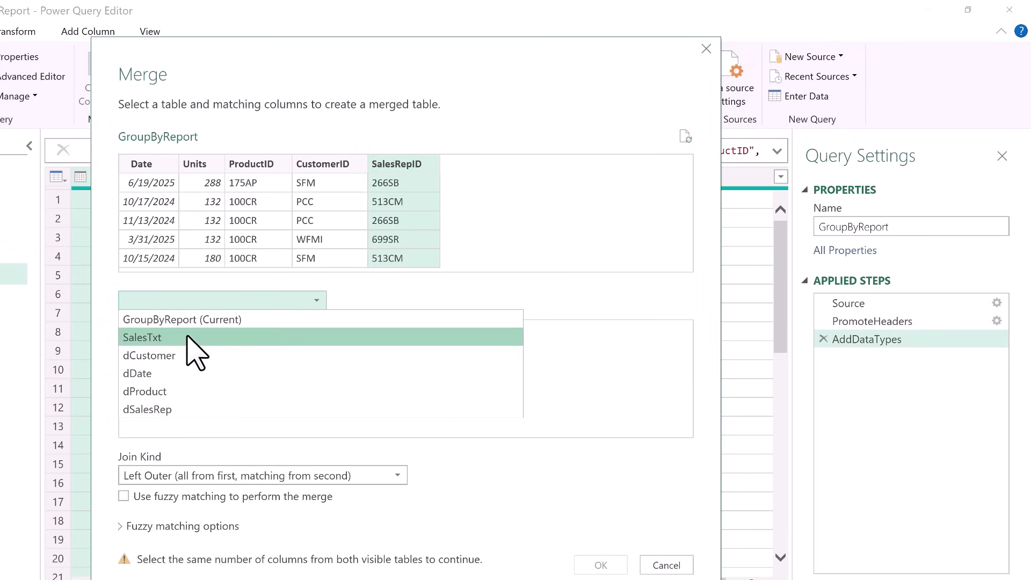
pyautogui.click(168, 409)
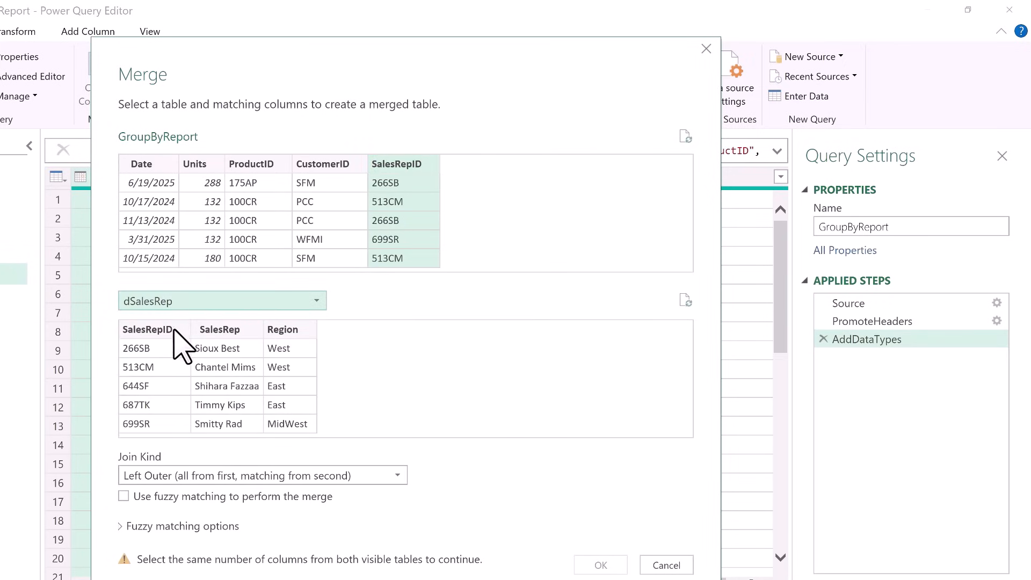
pyautogui.click(161, 334)
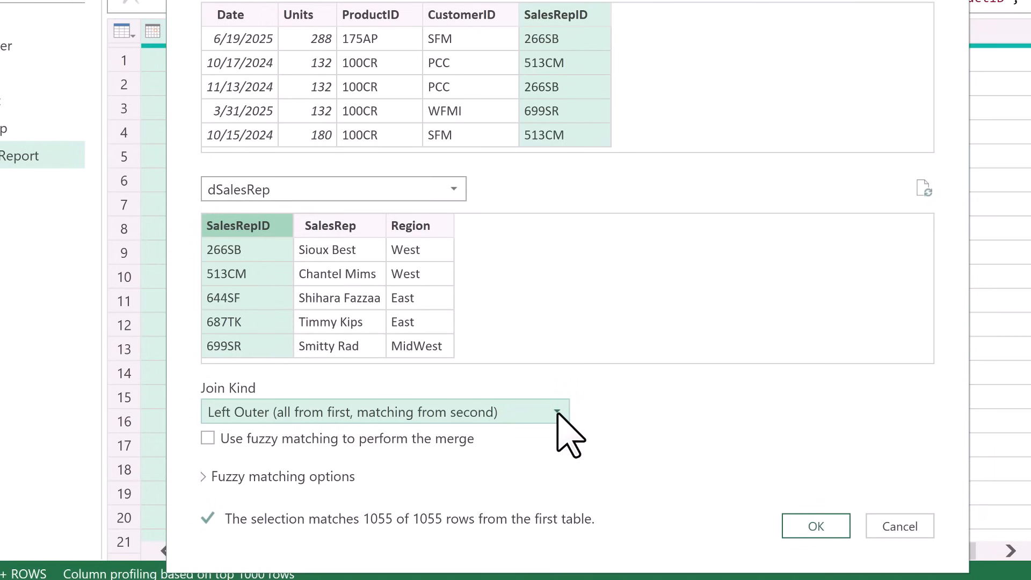
pyautogui.click(557, 412)
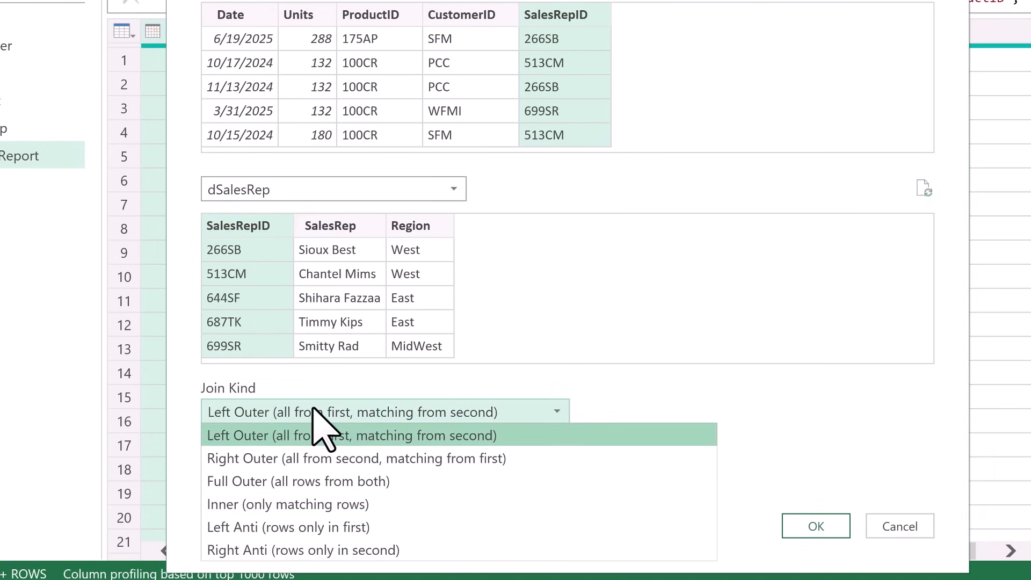
pyautogui.click(348, 413)
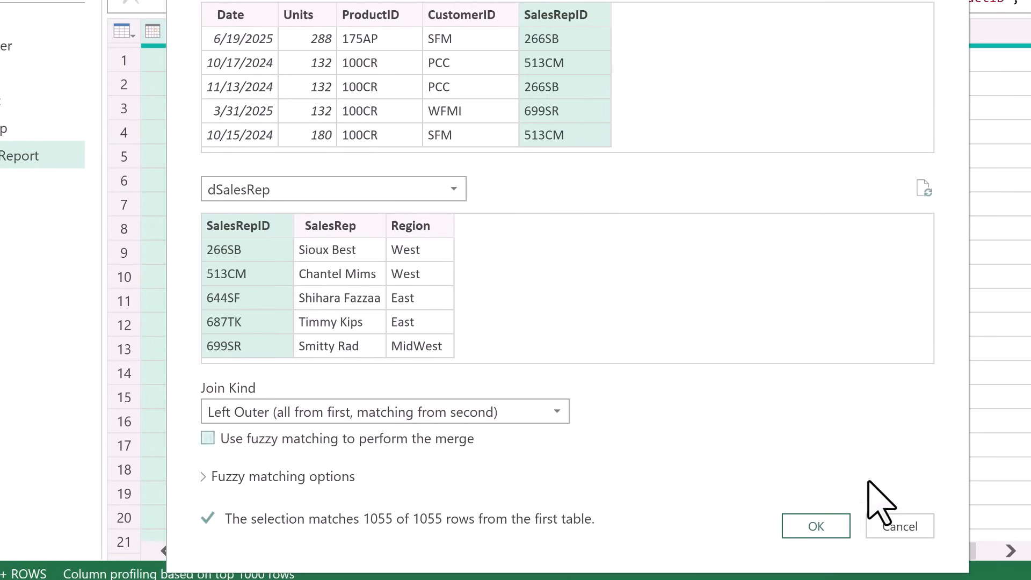
pyautogui.click(823, 526)
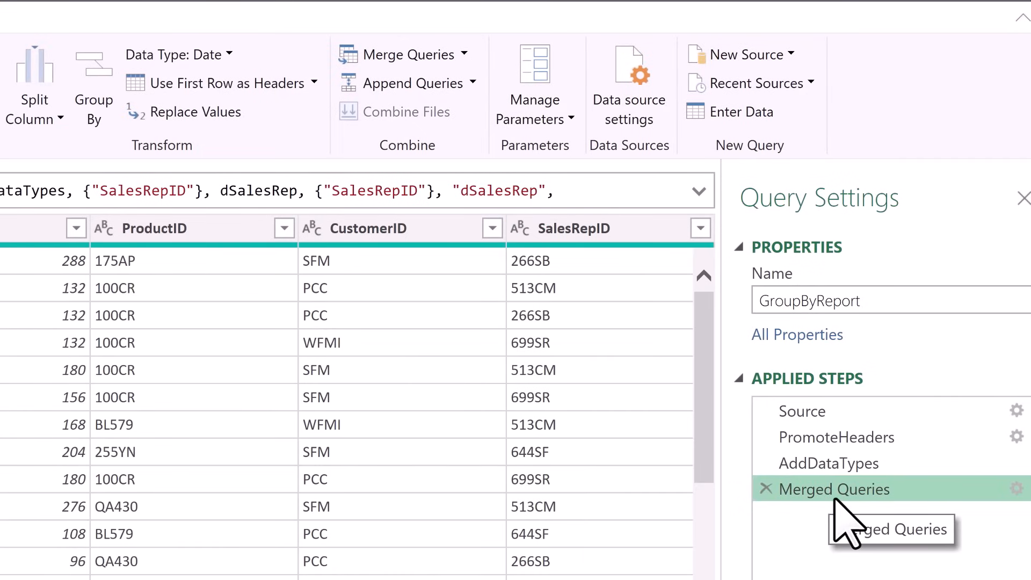
# - Rename the new merge step in the applied steps as MergeJoinLookup
pyautogui.doubleClick(835, 497)
pyautogui.write('MergeJoinLookup')
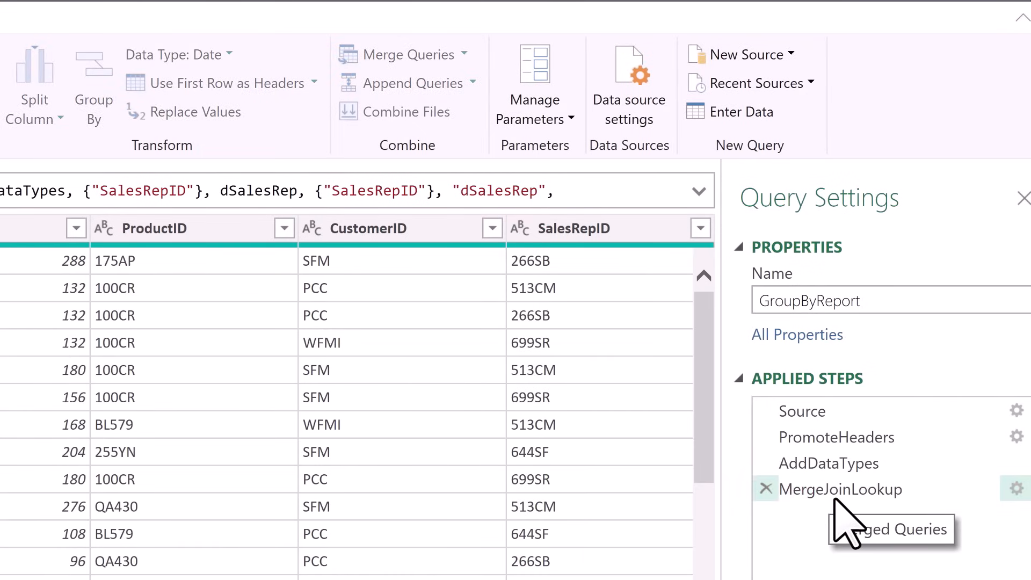
pyautogui.press('Return')
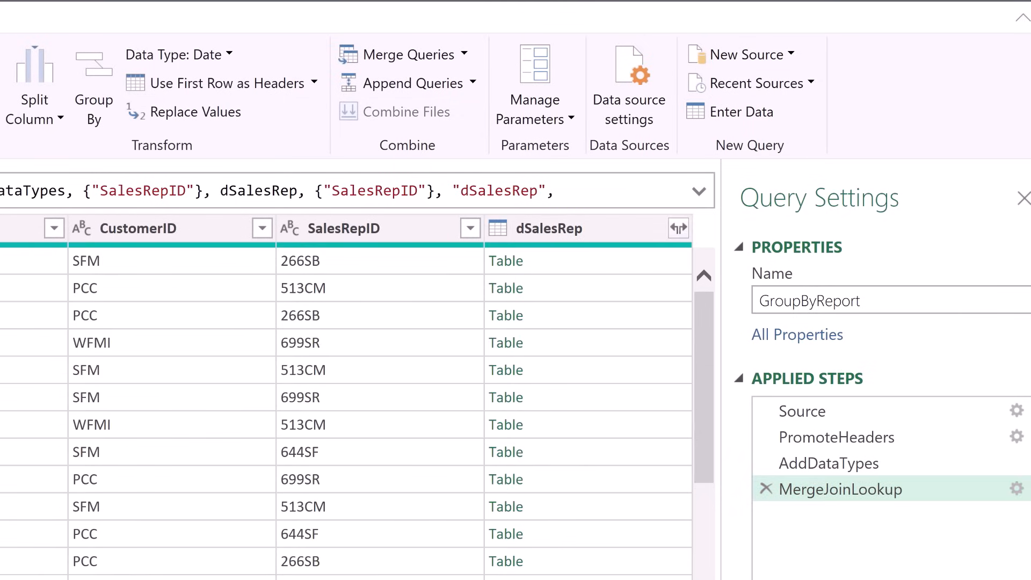
# - Expand the dSalesRep table column to only the Region field, without the original column name as prefix
pyautogui.click(568, 295)
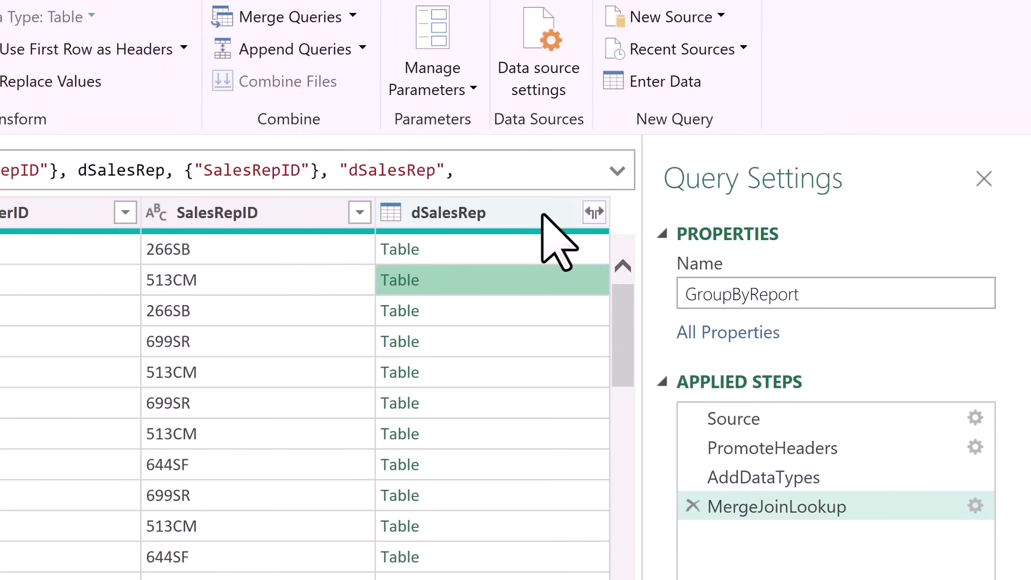
pyautogui.click(952, 50)
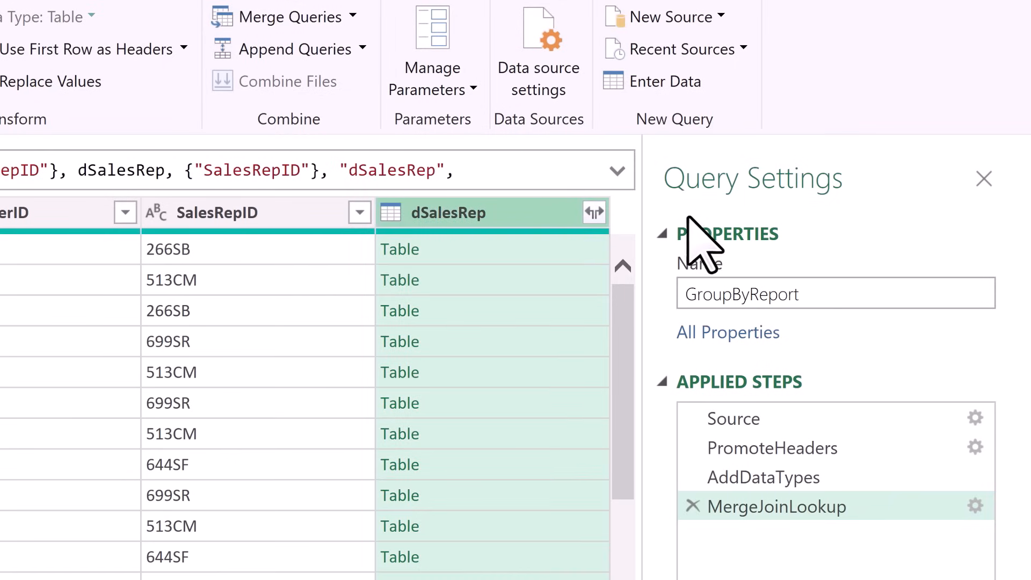
pyautogui.click(593, 213)
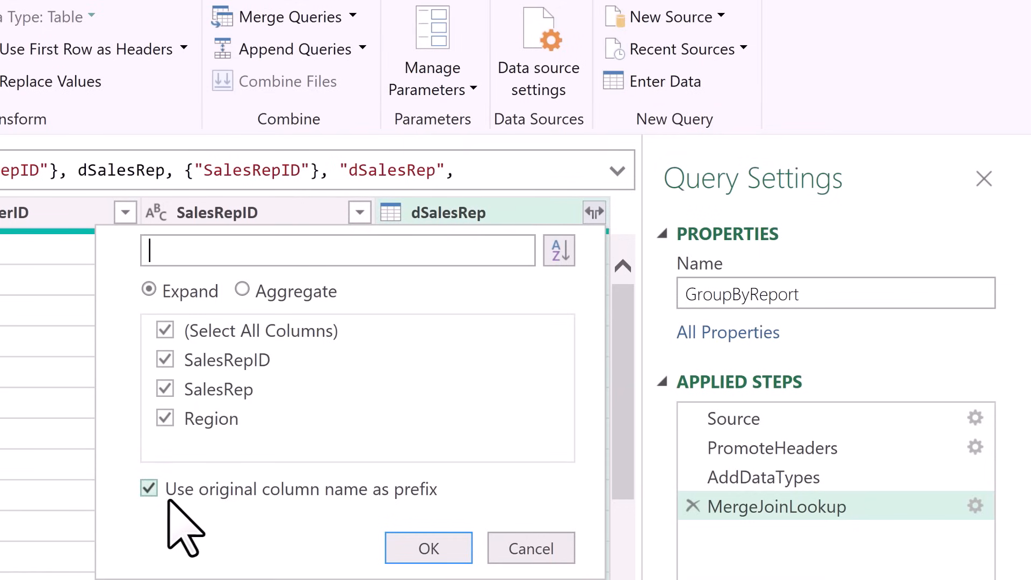
pyautogui.click(150, 488)
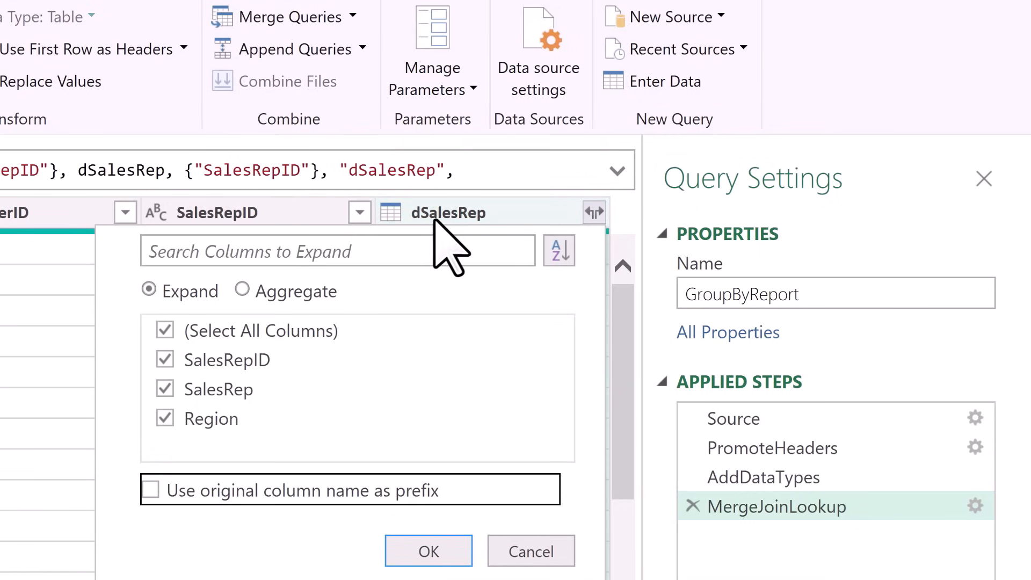
pyautogui.click(166, 331)
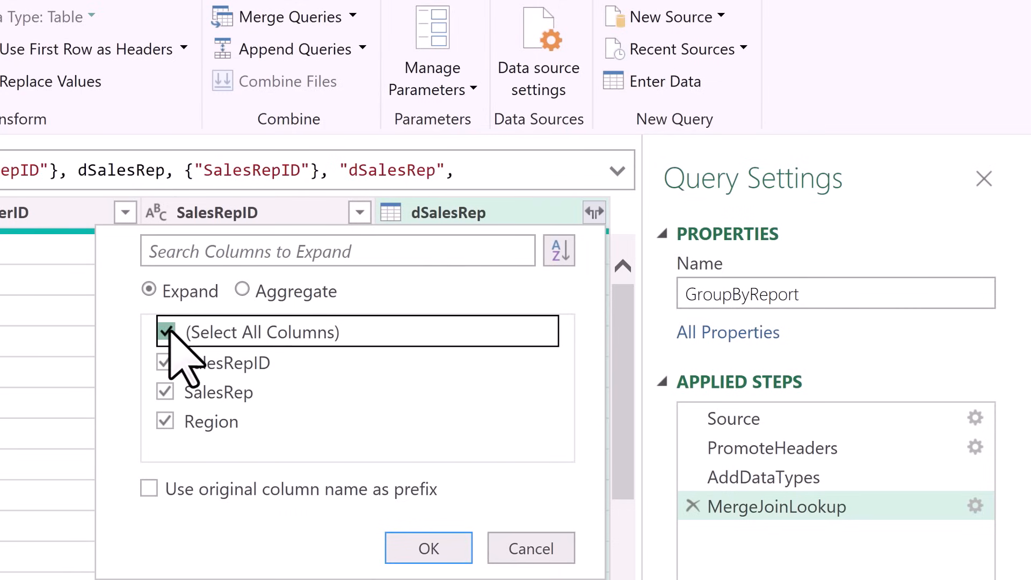
pyautogui.click(165, 421)
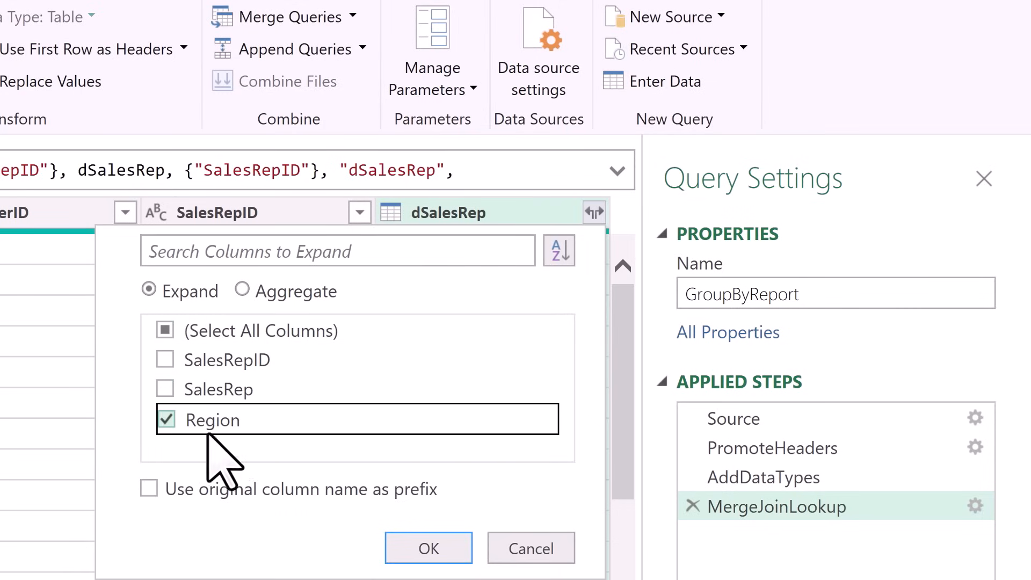
pyautogui.click(428, 549)
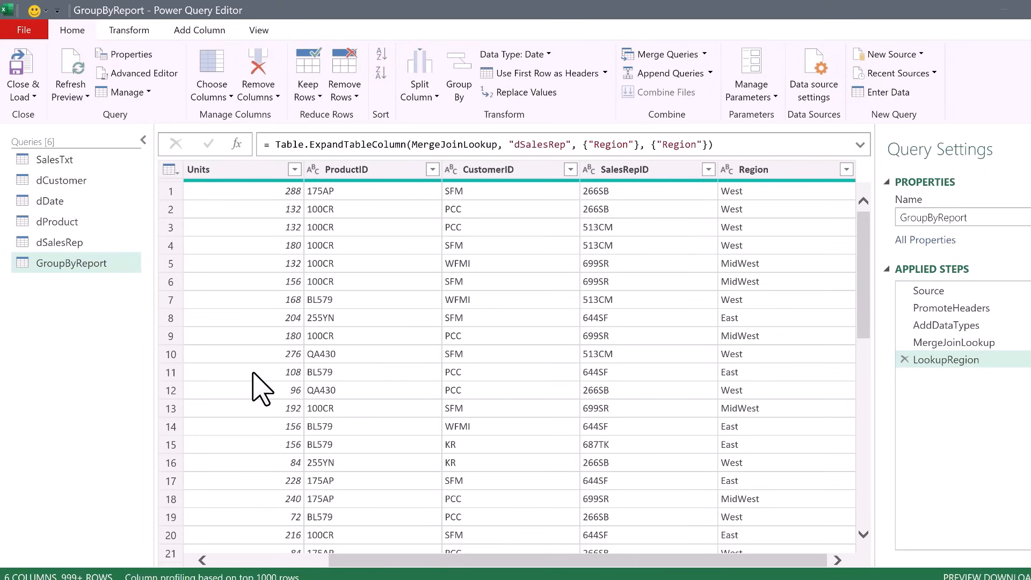
# - Set up an advanced Group By on Region with an aggregation named Ave. Units Sold that averages Units
pyautogui.click(777, 175)
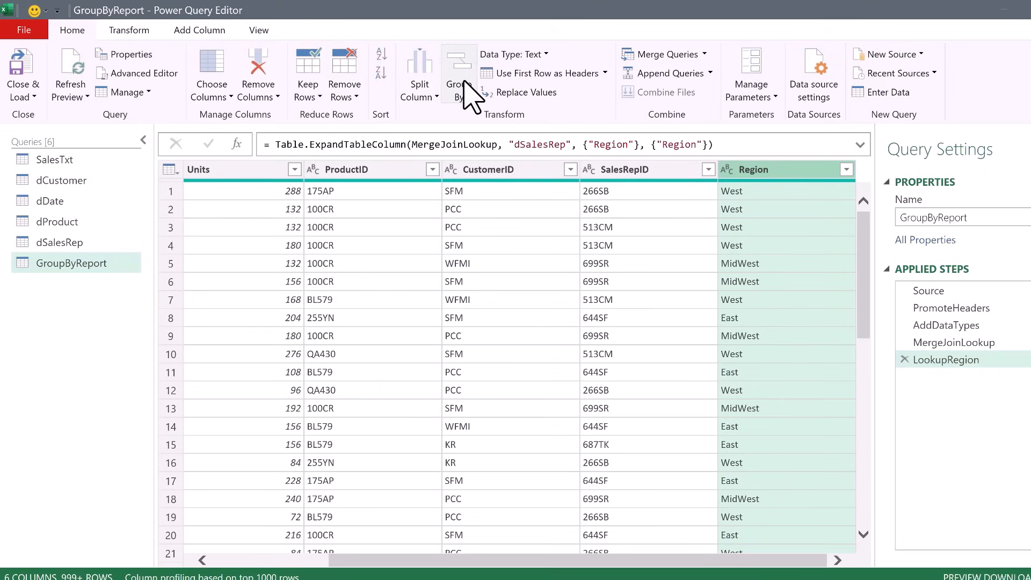
pyautogui.click(133, 31)
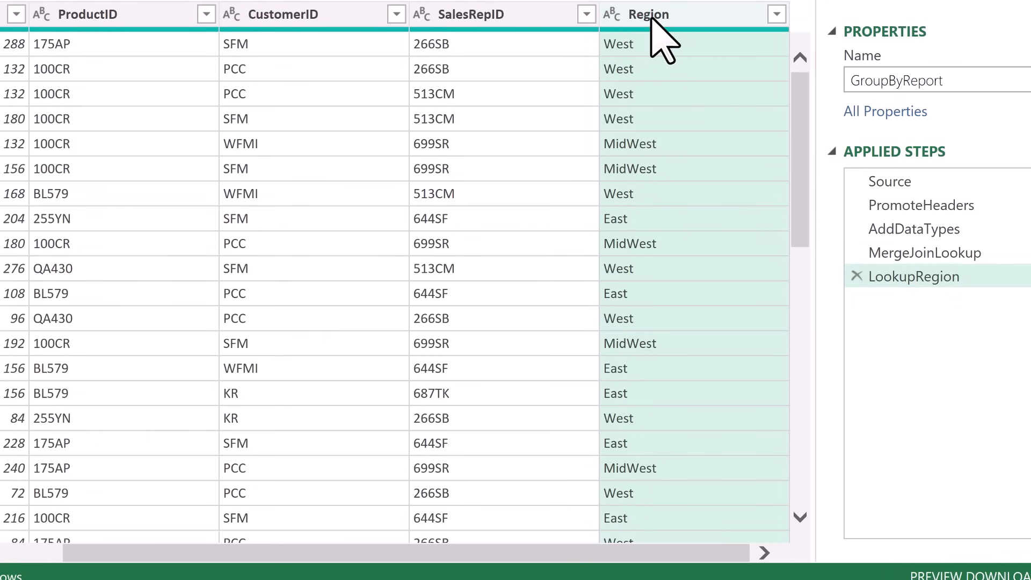
pyautogui.rightClick(656, 23)
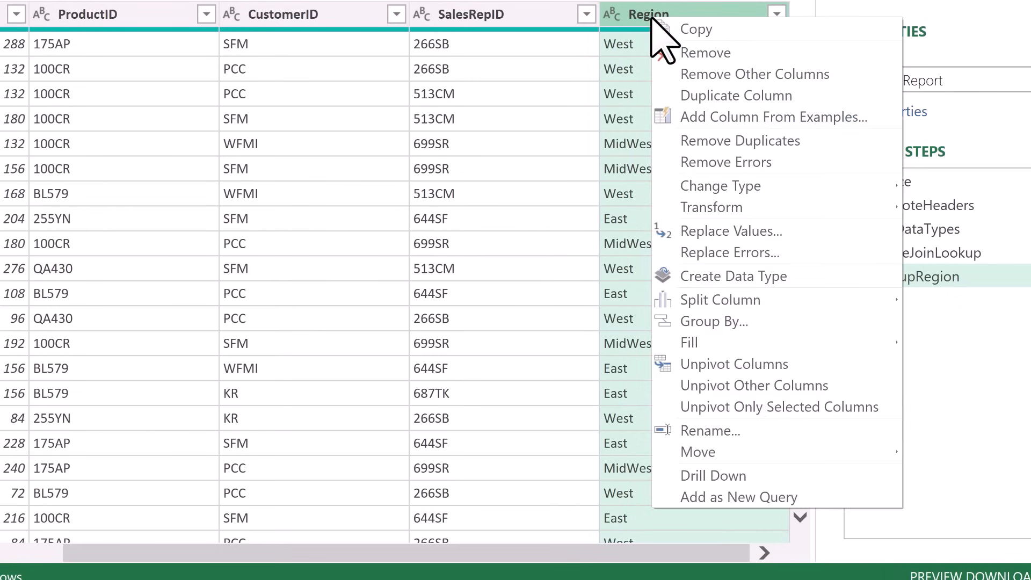
pyautogui.click(714, 321)
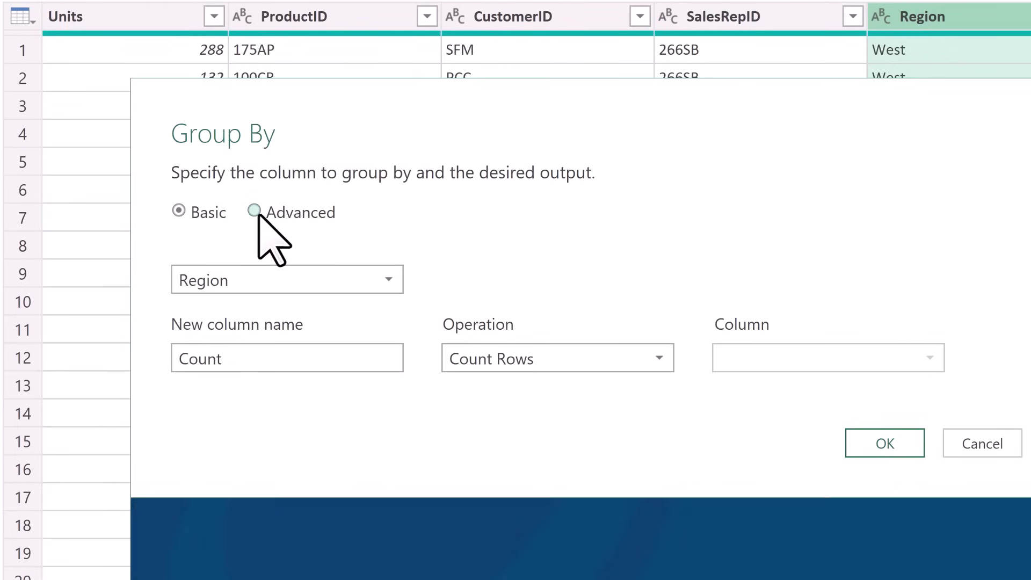
pyautogui.click(255, 211)
pyautogui.moveTo(258, 430); pyautogui.dragTo(32, 460)
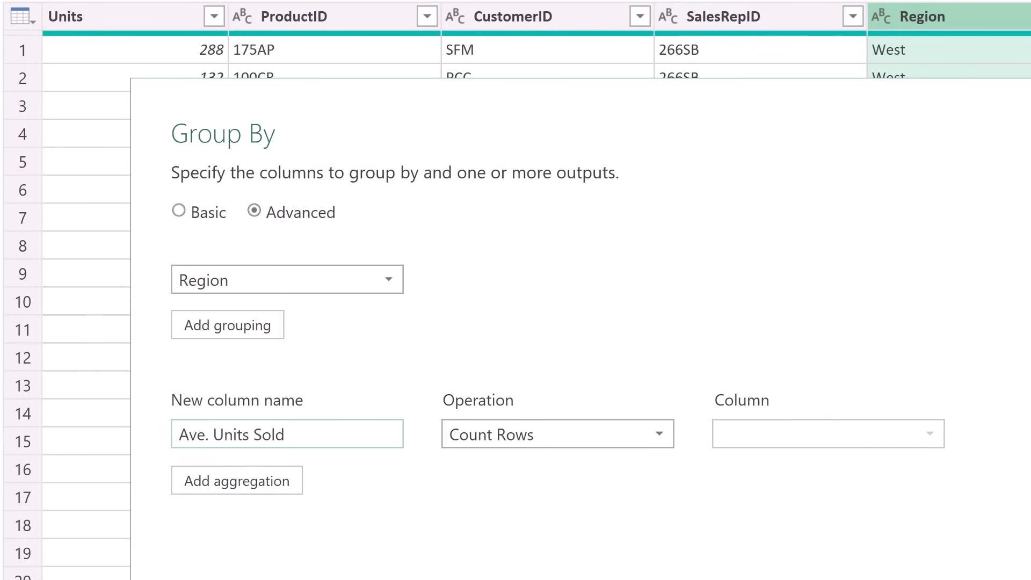
pyautogui.click(509, 442)
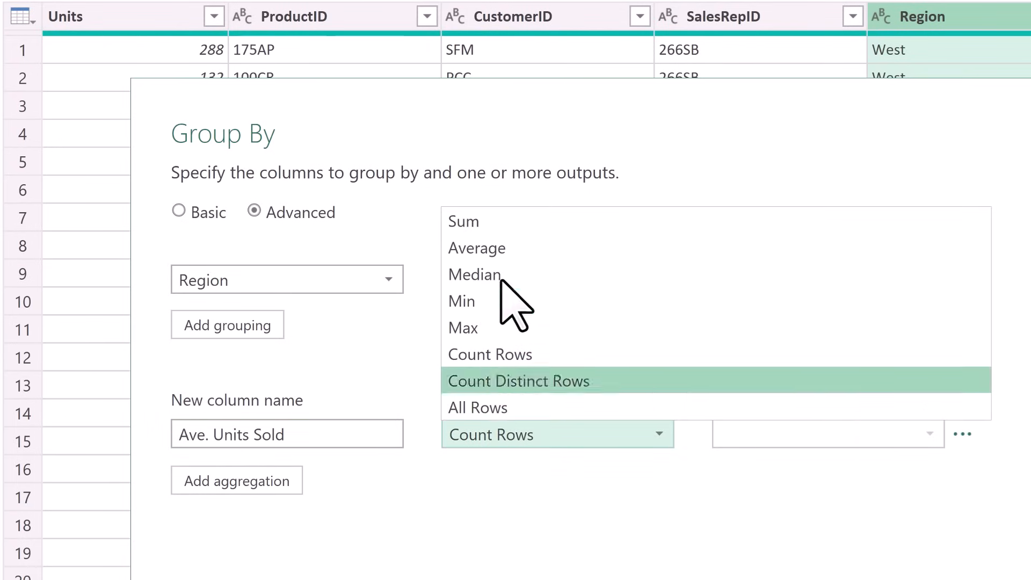
pyautogui.click(505, 249)
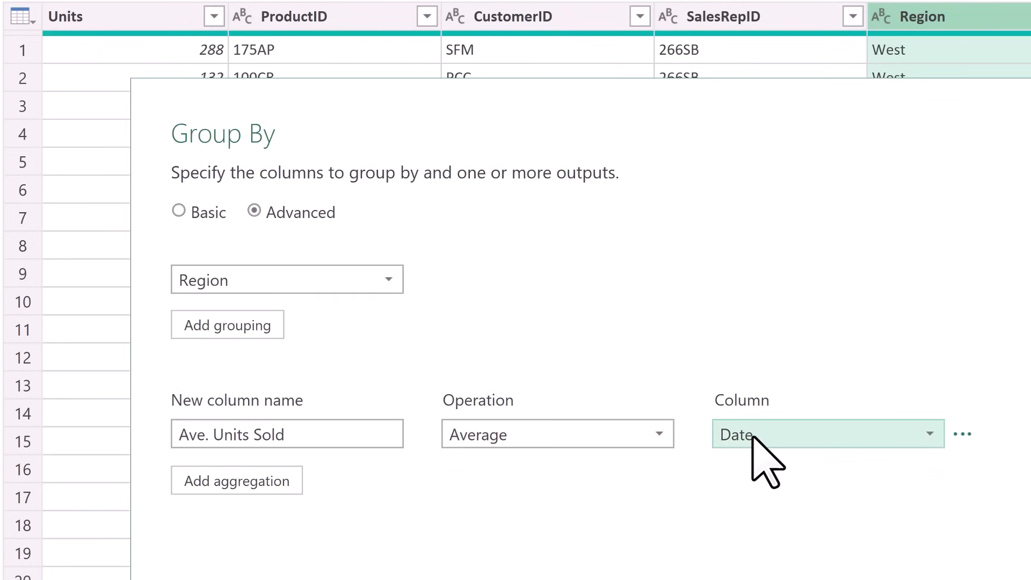
pyautogui.click(752, 438)
pyautogui.click(733, 488)
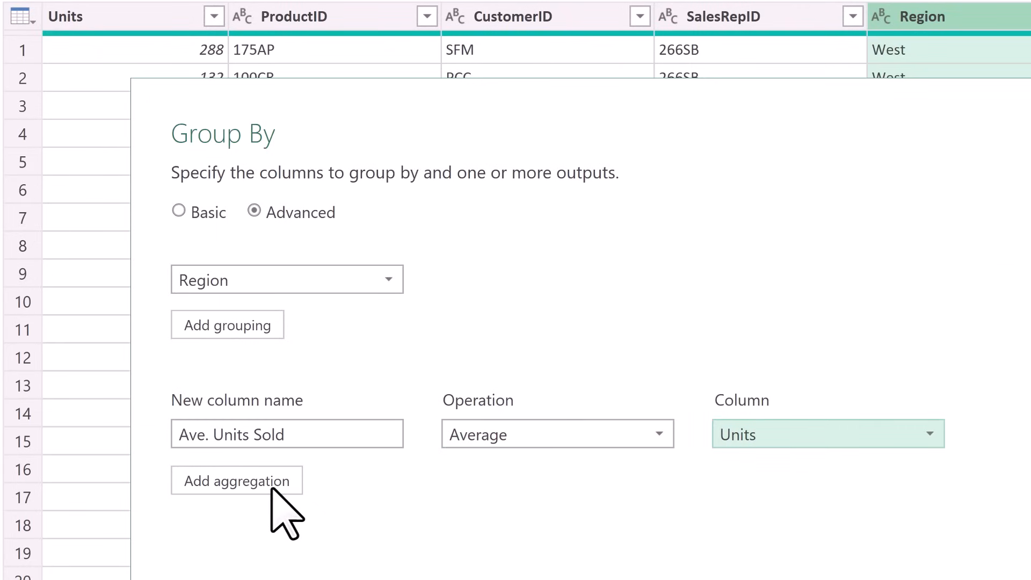
# - Add a second aggregation named StandardDev Units Sold that sums Units, and apply the grouping
pyautogui.click(258, 487)
pyautogui.click(253, 478)
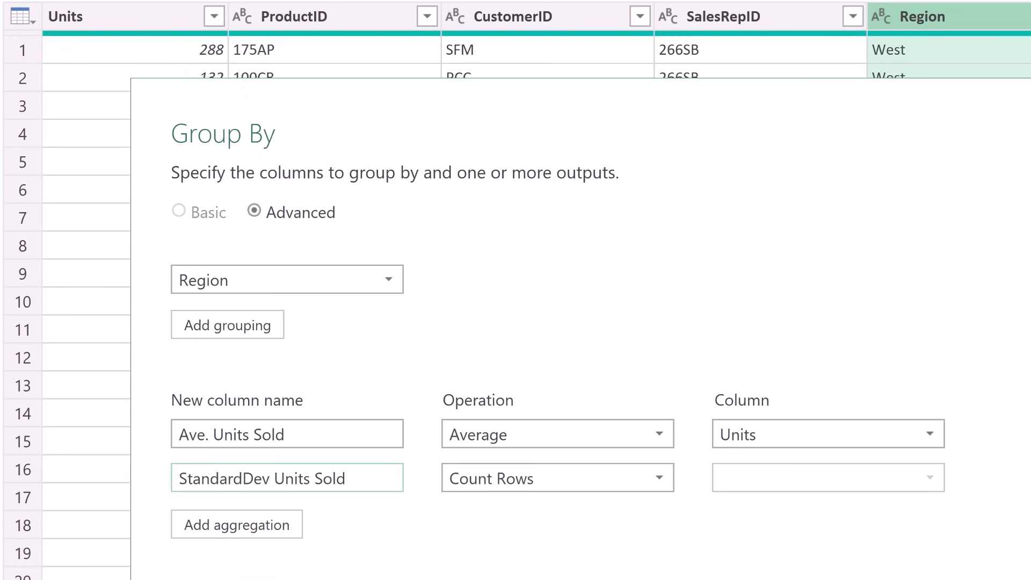
pyautogui.click(475, 480)
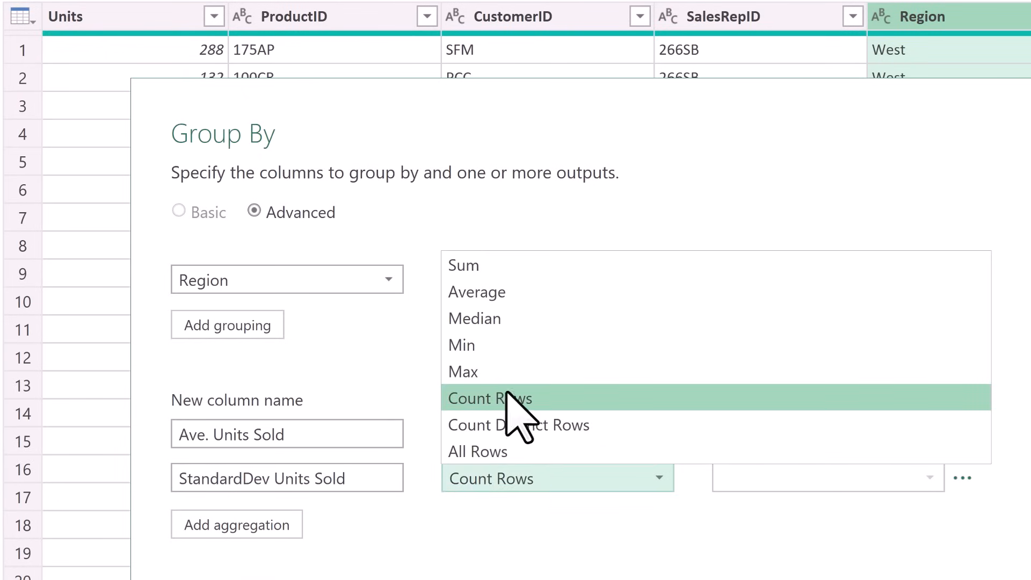
pyautogui.click(509, 271)
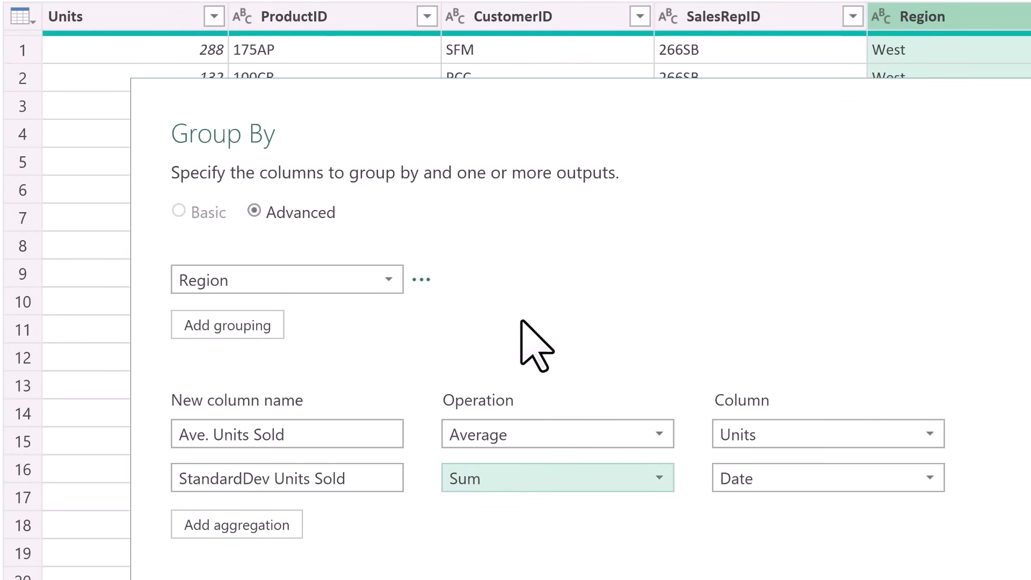
pyautogui.click(734, 485)
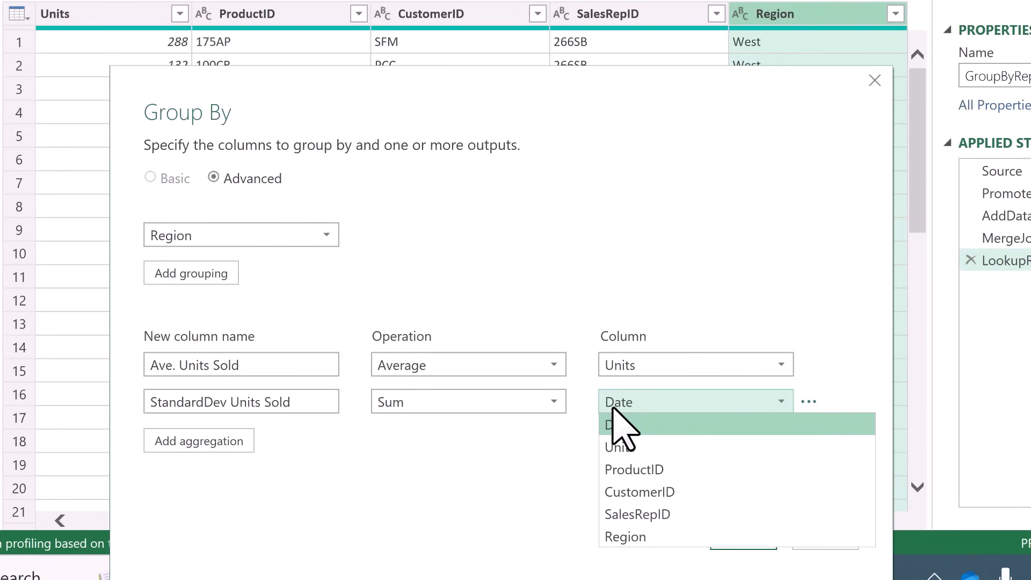
pyautogui.click(618, 448)
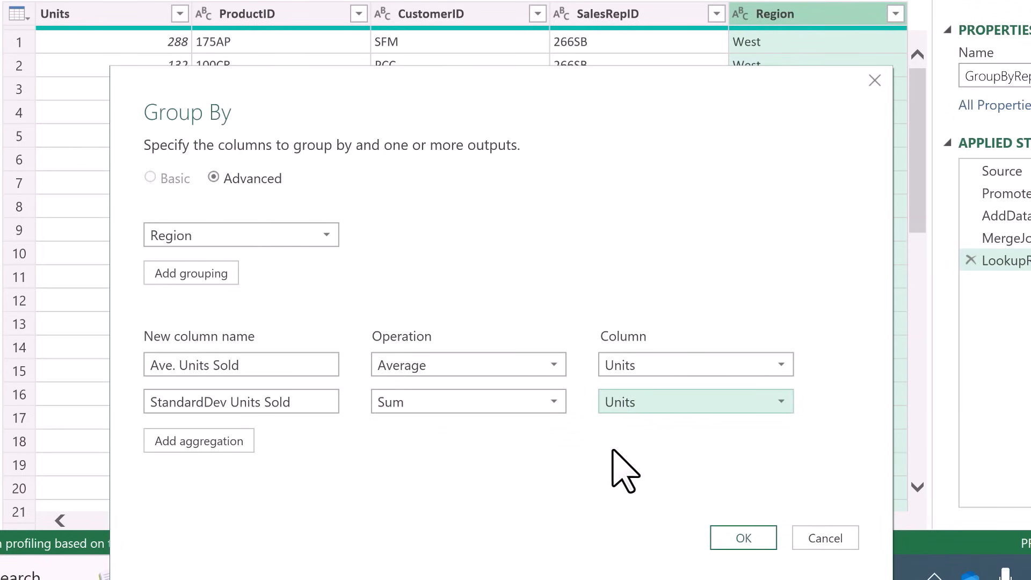
pyautogui.click(735, 526)
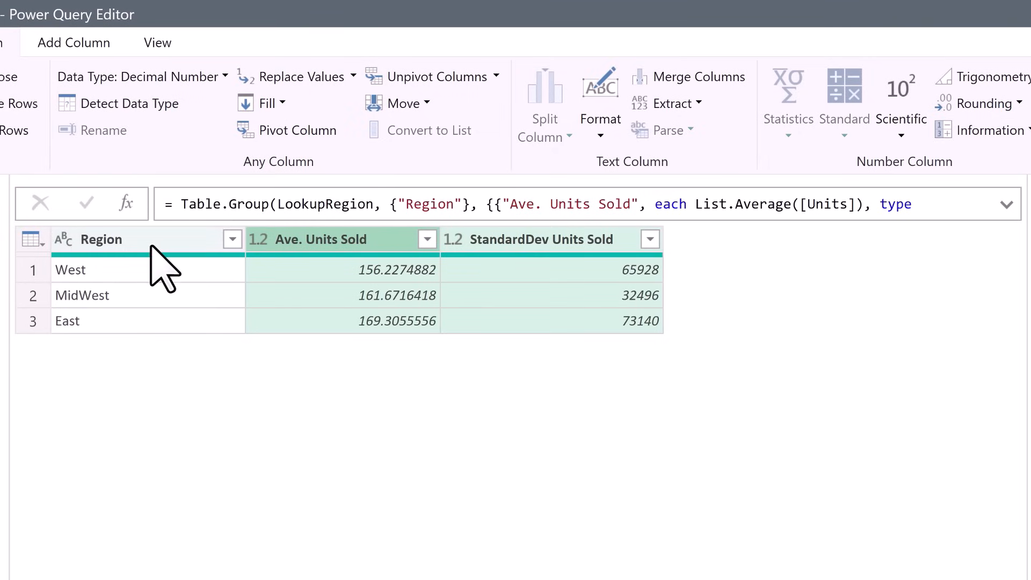
# - Examine the full Table.Group formula: its input table, the Region grouping key, and the name, function and data type of each aggregation
pyautogui.click(1005, 204)
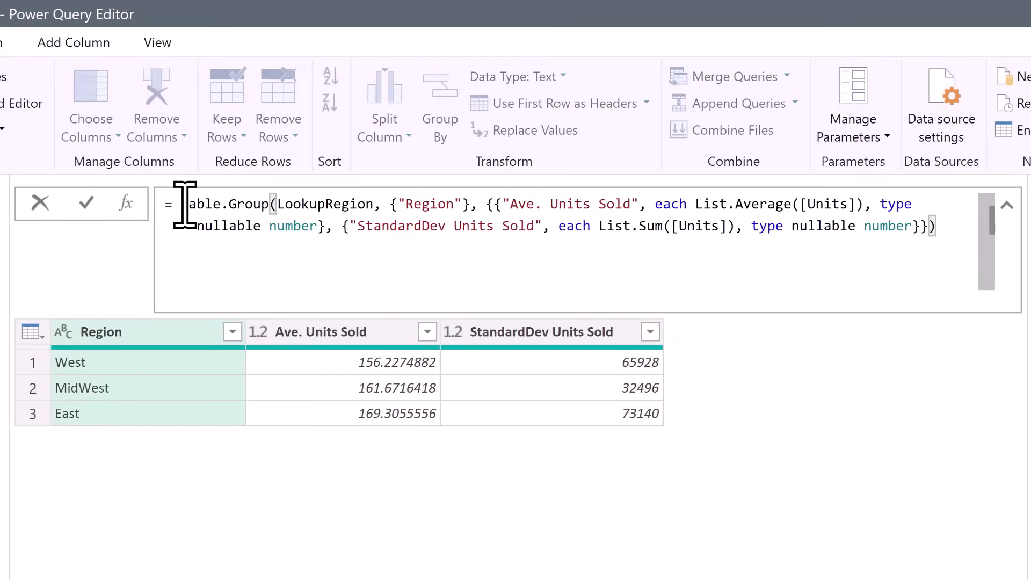
pyautogui.moveTo(185, 203); pyautogui.dragTo(273, 209)
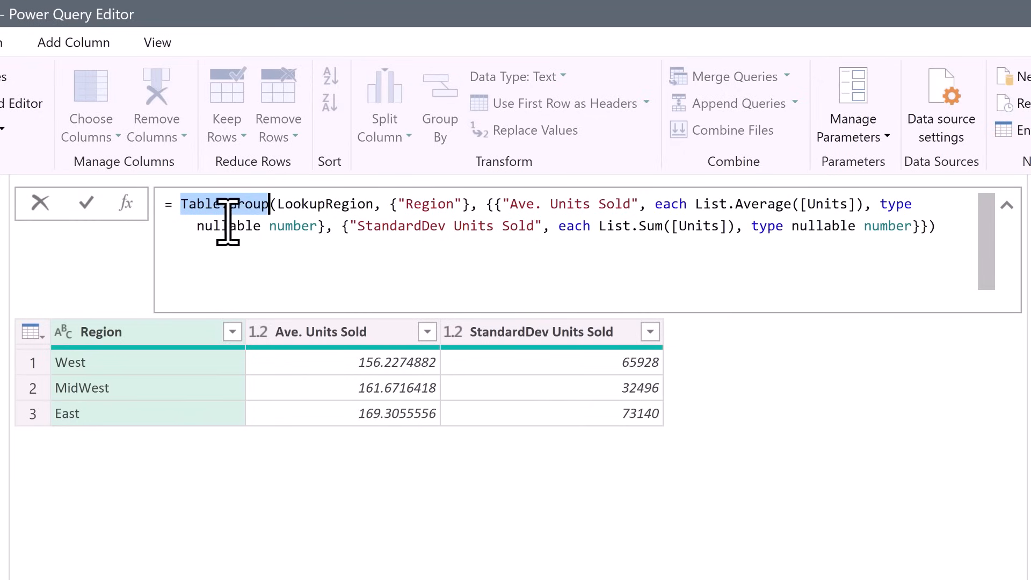
pyautogui.doubleClick(327, 204)
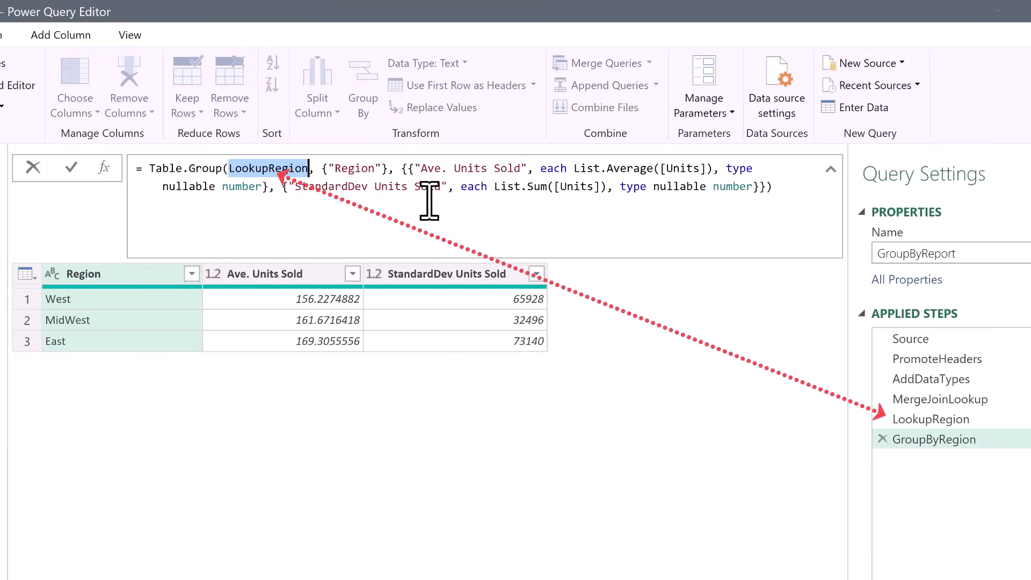
pyautogui.doubleClick(349, 168)
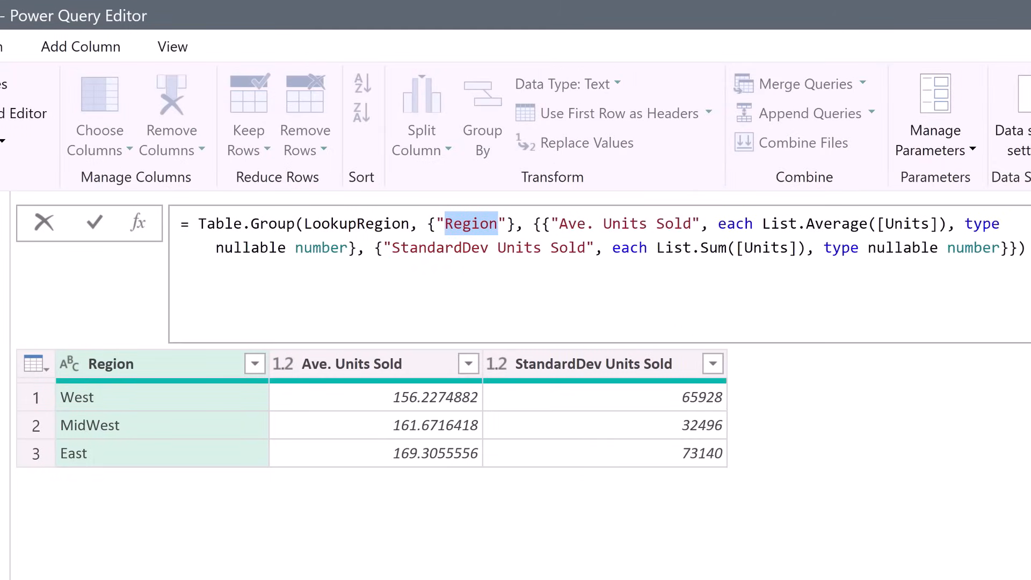
pyautogui.click(536, 224)
pyautogui.moveTo(542, 231); pyautogui.dragTo(1023, 258)
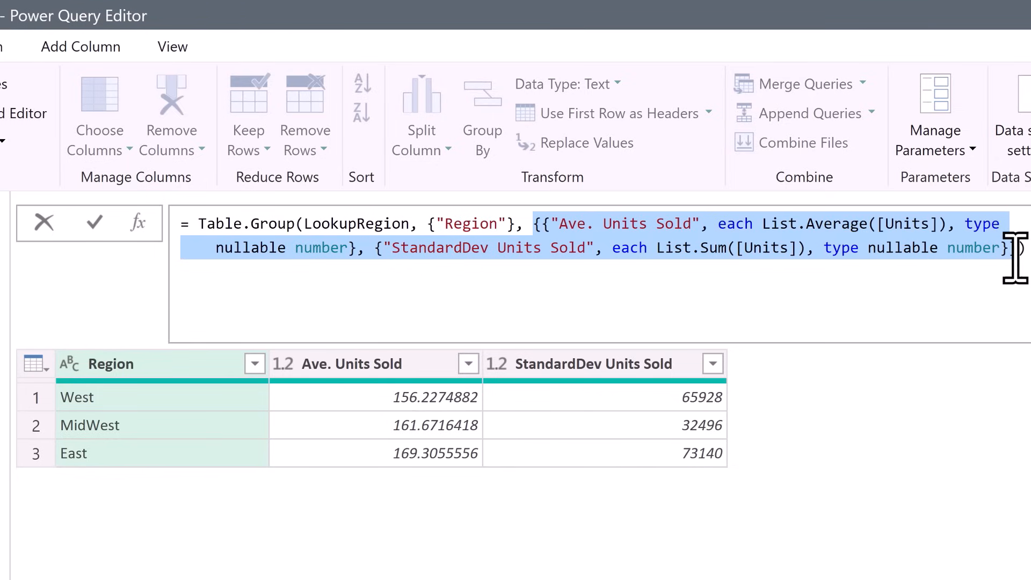
pyautogui.click(595, 249)
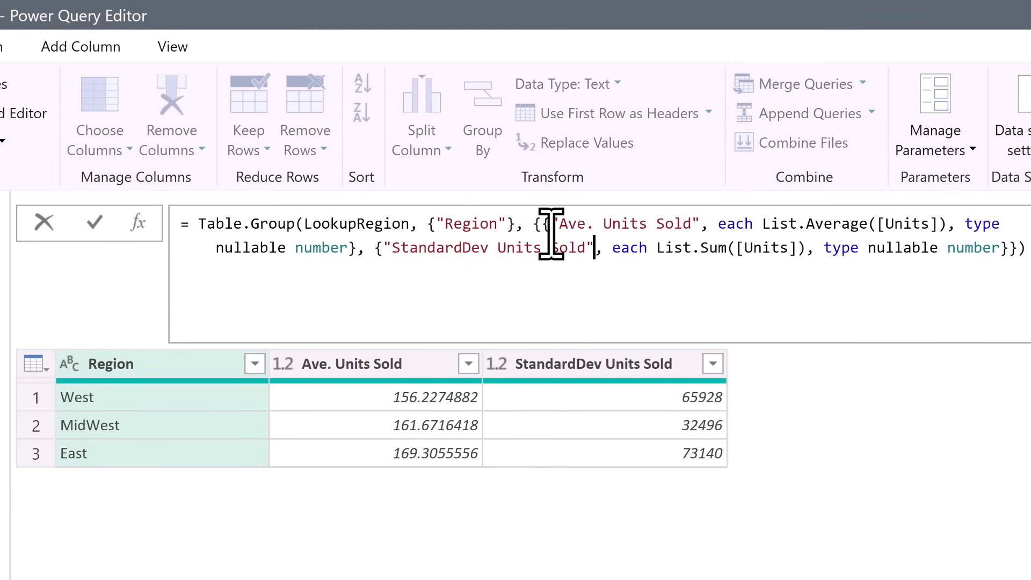
pyautogui.moveTo(721, 244)
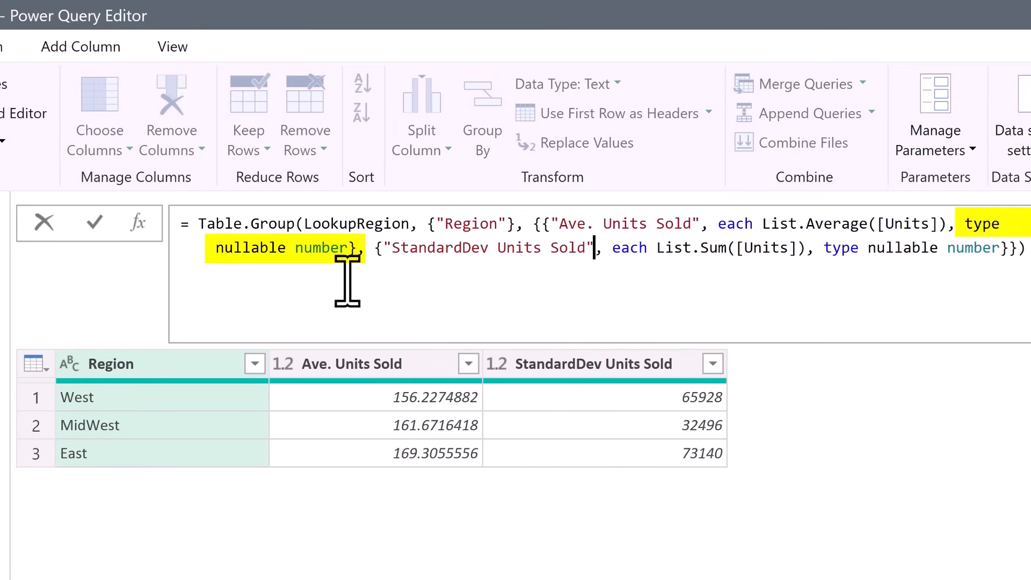
pyautogui.moveTo(552, 226); pyautogui.dragTo(1016, 250)
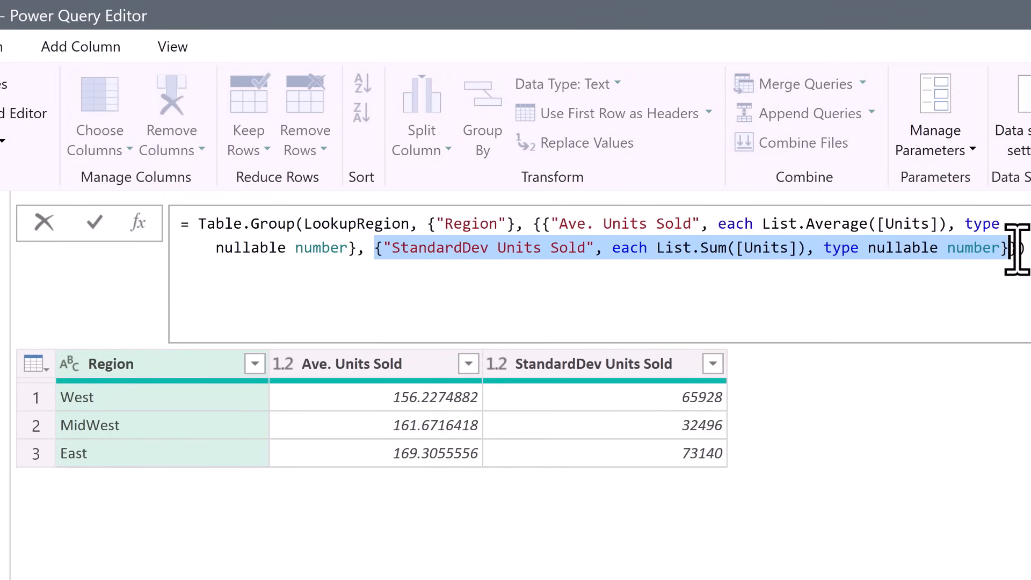
# - Change the StandardDev Units Sold aggregation in the formula to use List.StandardDeviation on Units, and commit the formula
pyautogui.doubleClick(713, 248)
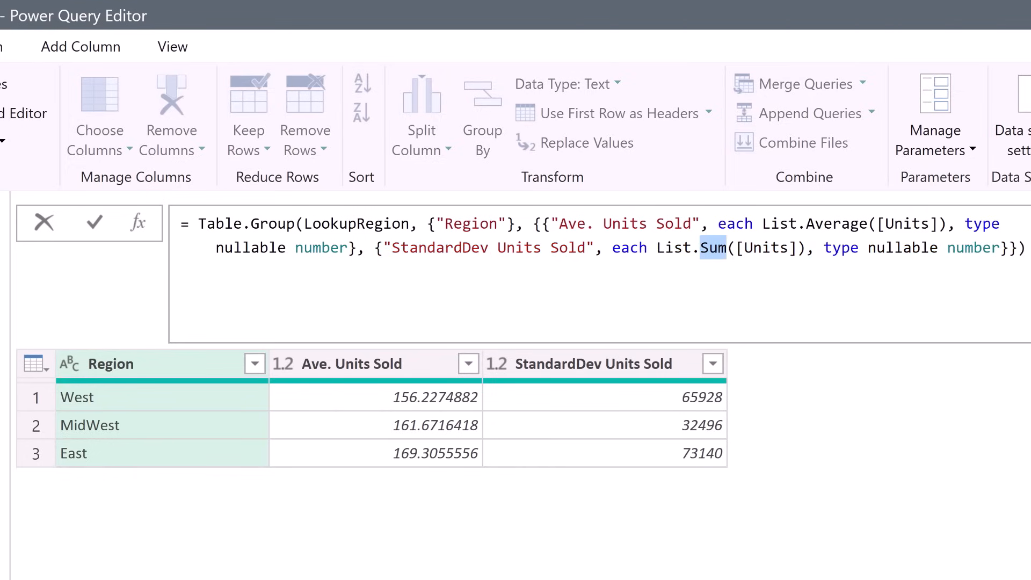
pyautogui.write('st')
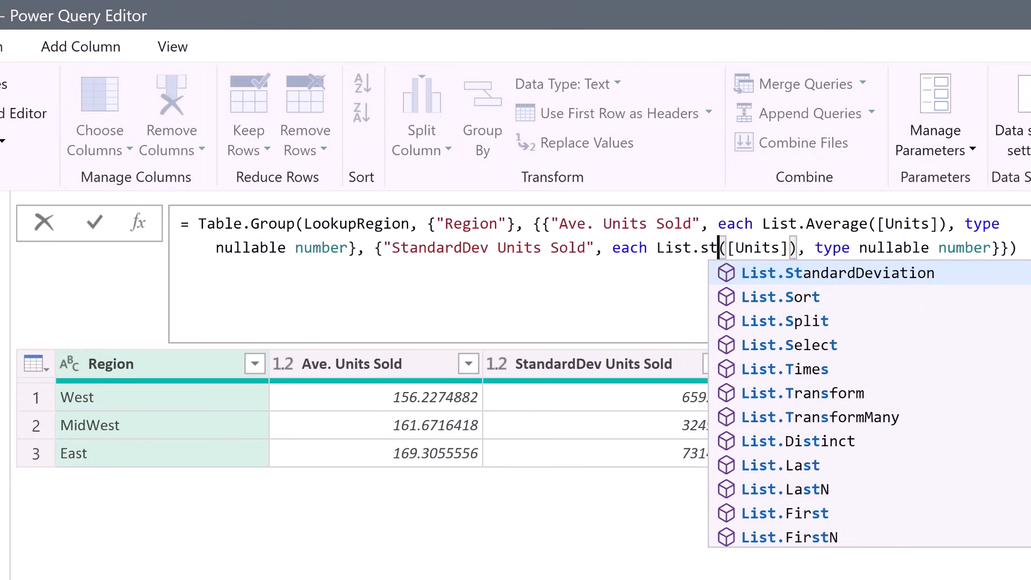
pyautogui.press('Tab')
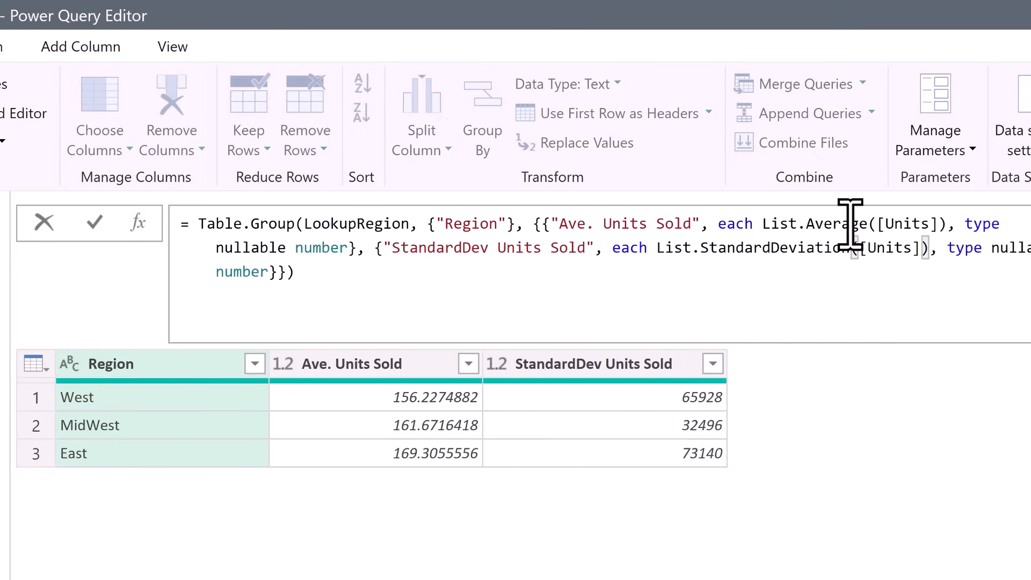
pyautogui.click(94, 223)
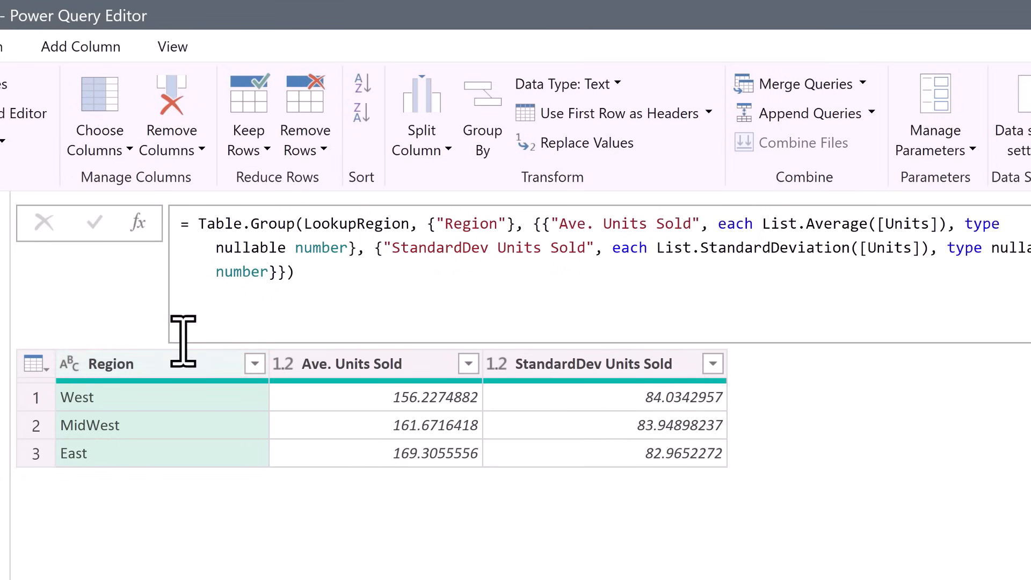
# - Close the query editor and load GroupByReport as a table on the existing worksheet at cell X4
pyautogui.click(47, 122)
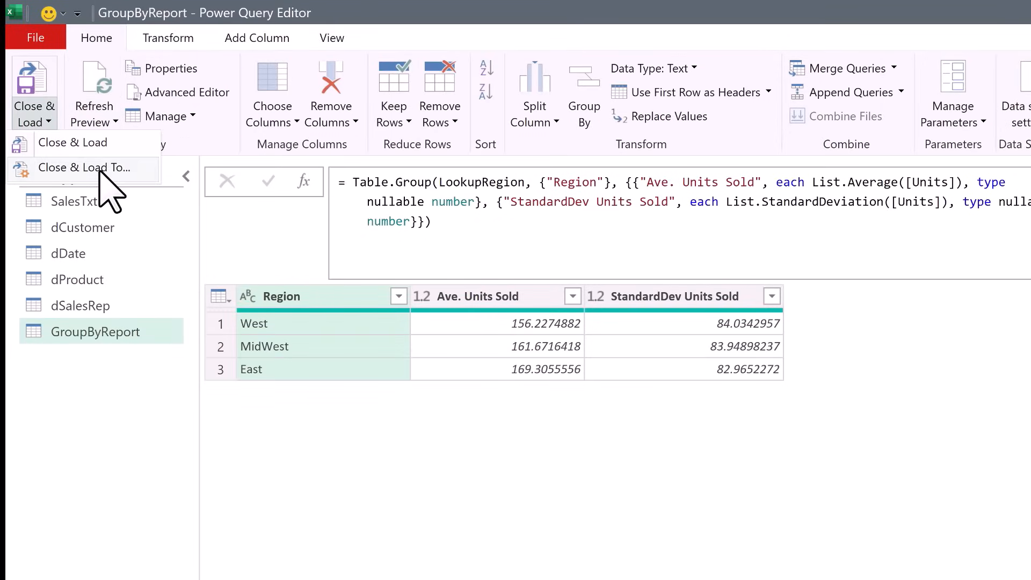
pyautogui.click(136, 177)
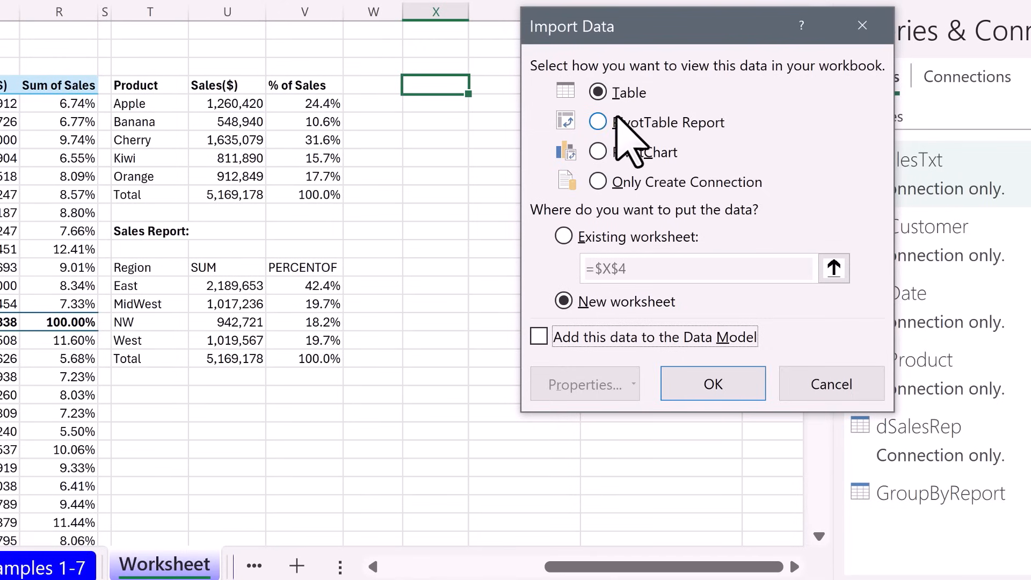
pyautogui.click(564, 236)
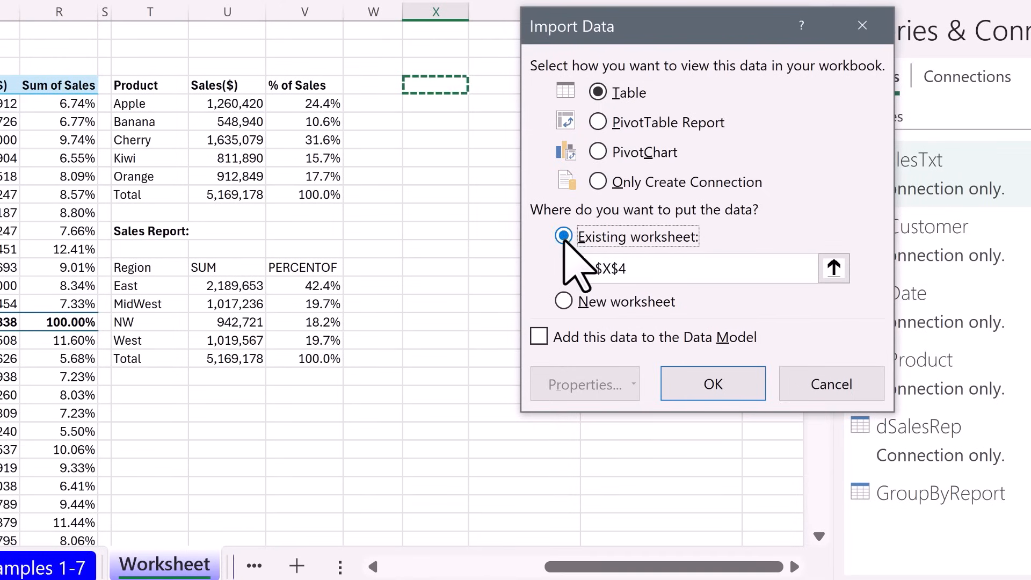
pyautogui.click(703, 382)
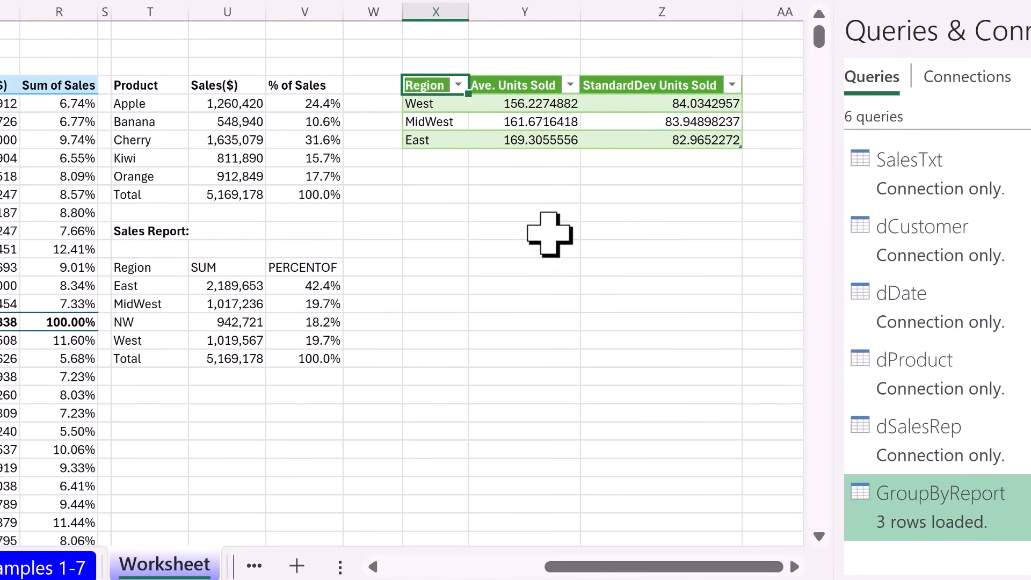
# - Duplicate the SalesTxt query and name the copy PivotTableCacheReport
pyautogui.hotkey('ctrl', 'pageup')
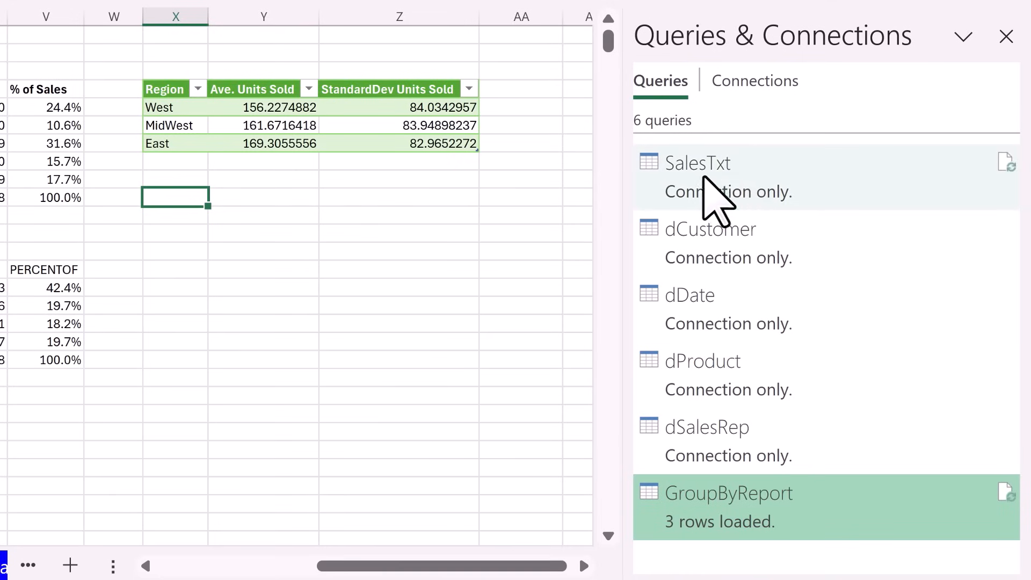
pyautogui.click(702, 177)
pyautogui.rightClick(702, 177)
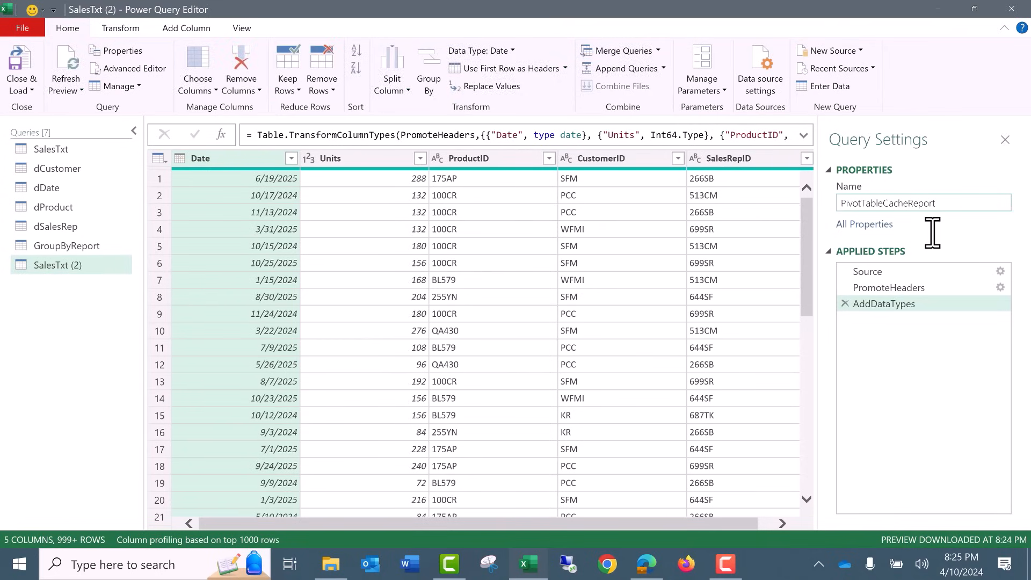
pyautogui.press('Return')
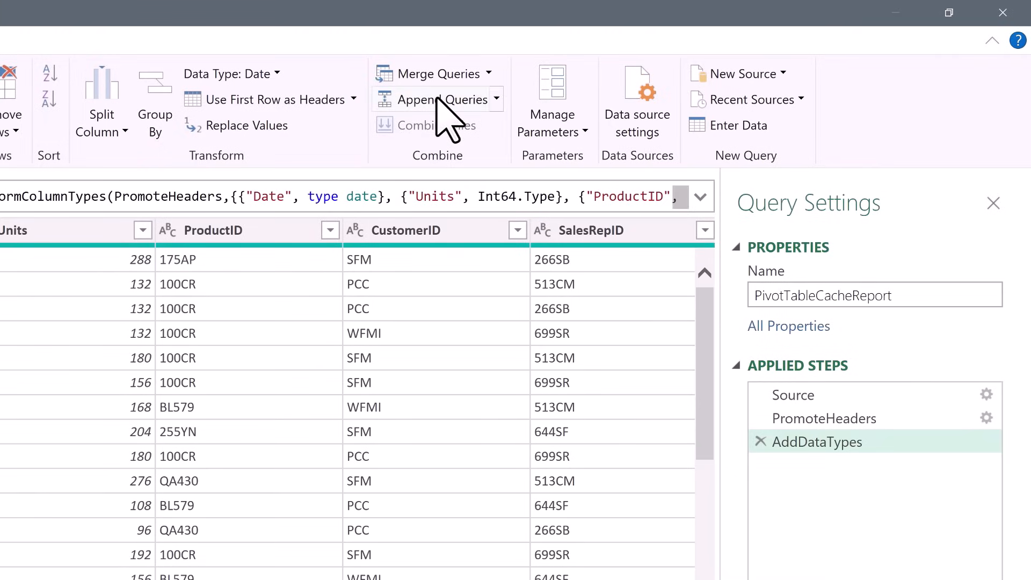
# - Merge PivotTableCacheReport with dProduct, matching on ProductID in both tables with a Left Outer join
pyautogui.click(658, 49)
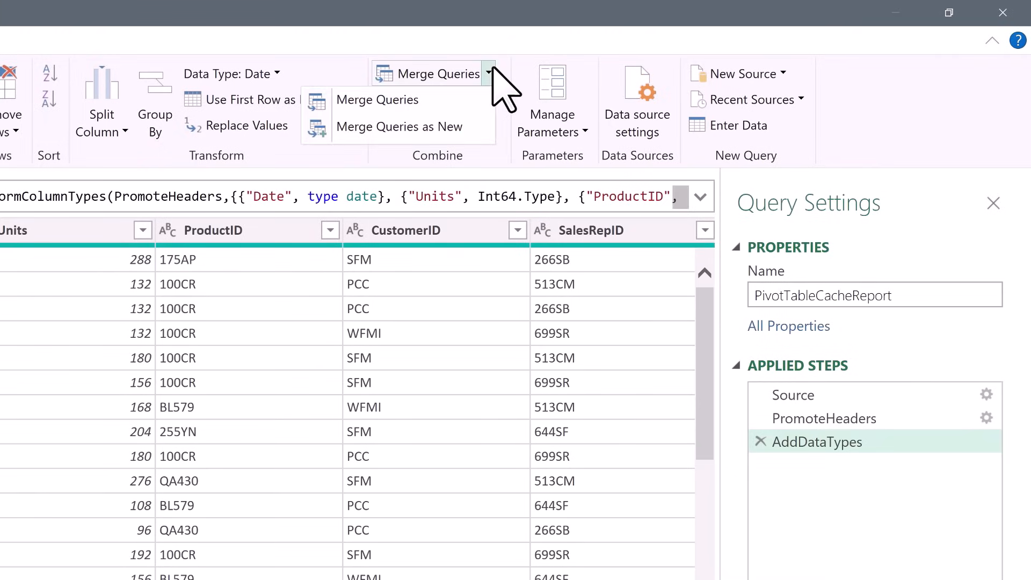
pyautogui.click(424, 129)
pyautogui.click(197, 153)
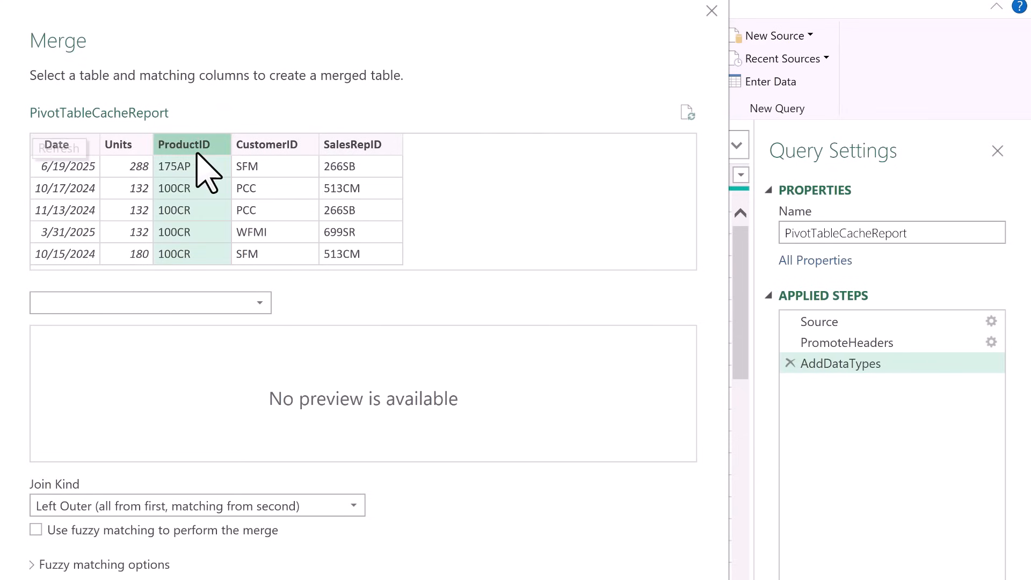
pyautogui.click(179, 301)
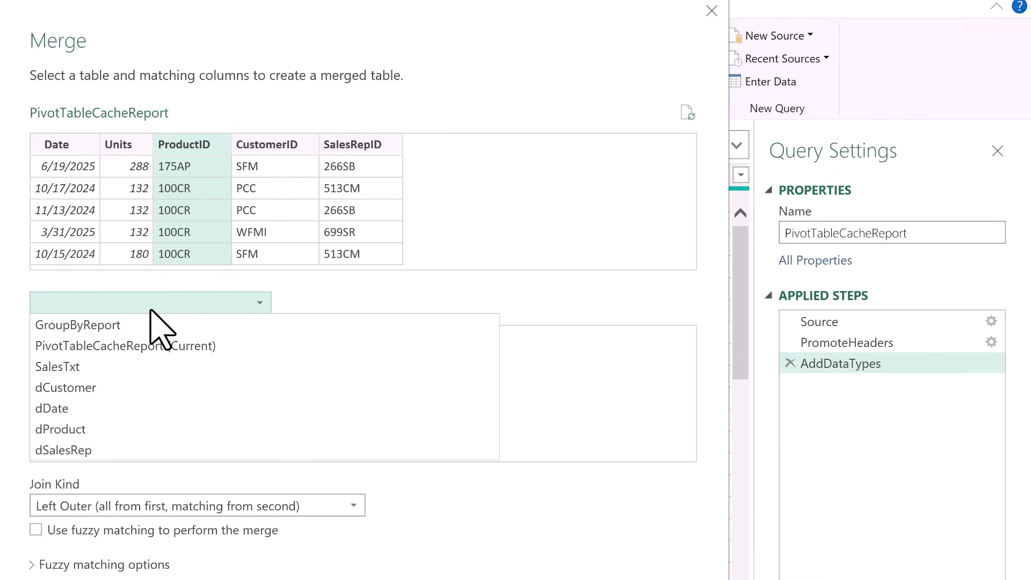
pyautogui.click(80, 430)
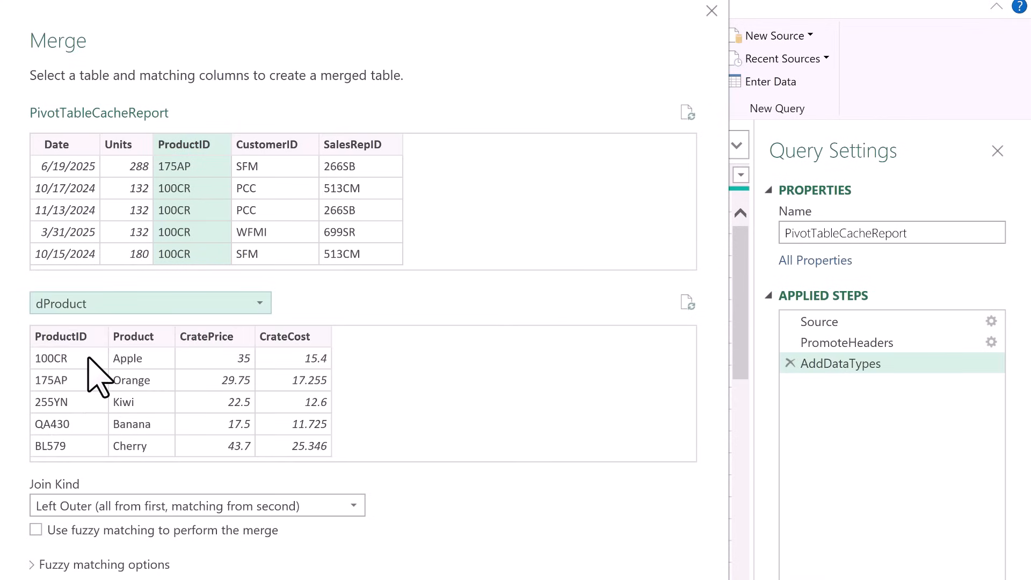
pyautogui.click(78, 338)
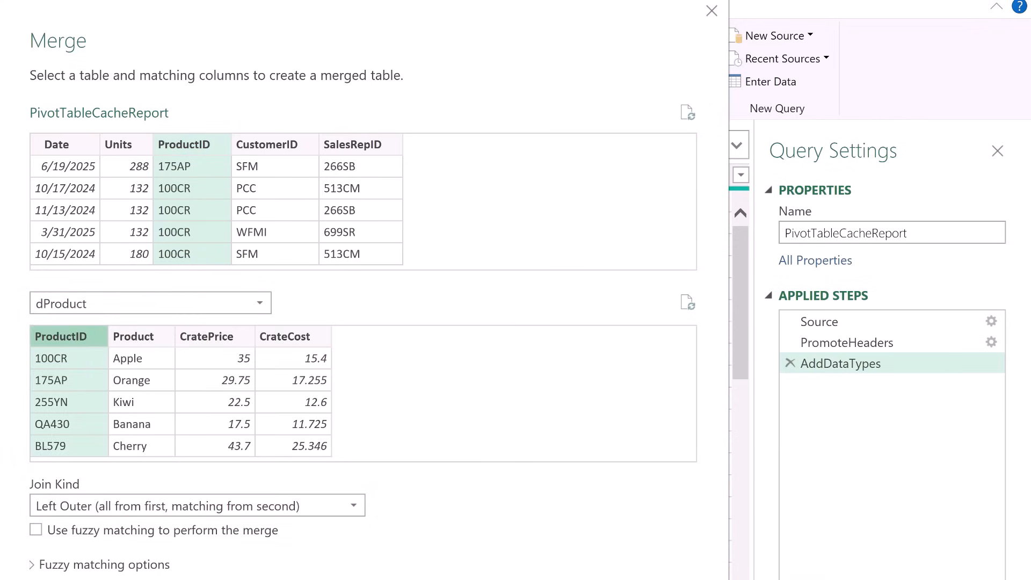
pyautogui.click(635, 543)
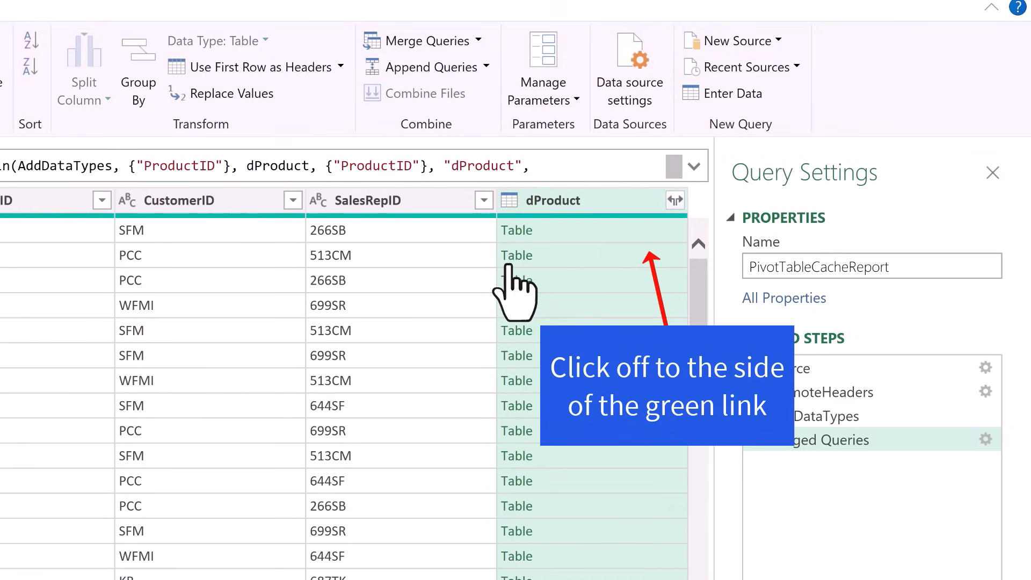
# - Preview a nested table in the dProduct column and expand only CratePrice and CrateCost, without the original column name as prefix
pyautogui.click(589, 260)
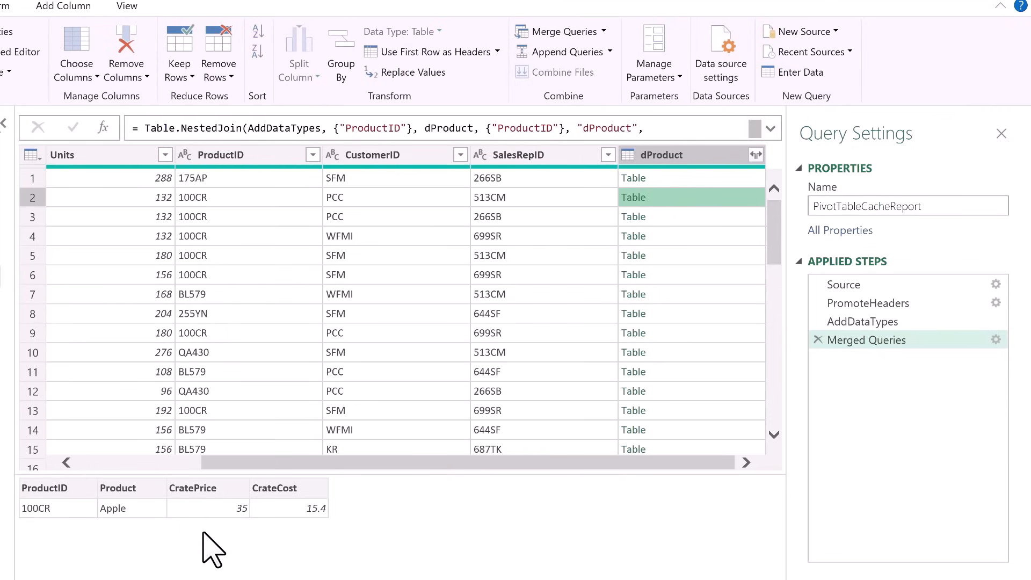
pyautogui.click(756, 154)
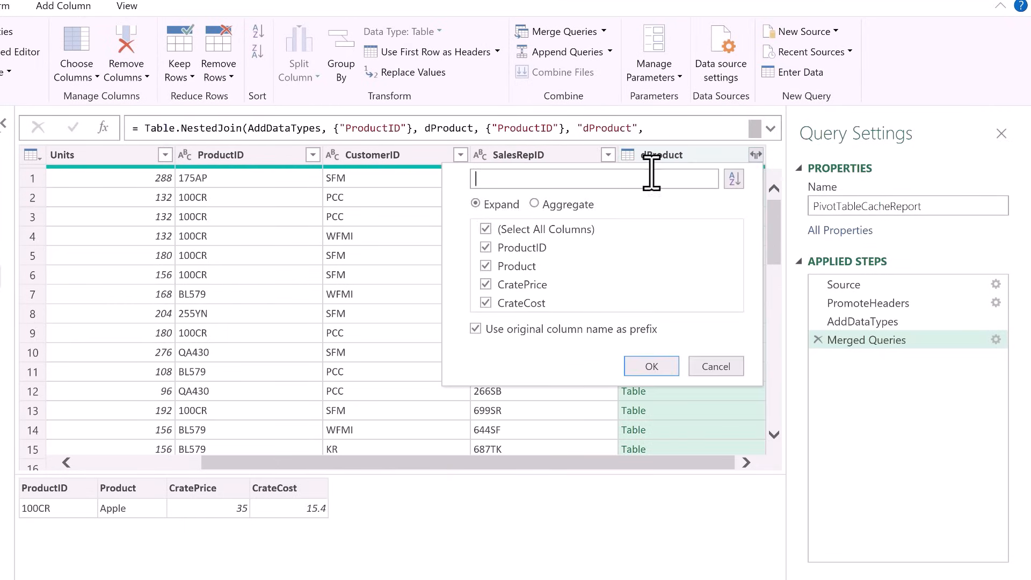
pyautogui.click(475, 328)
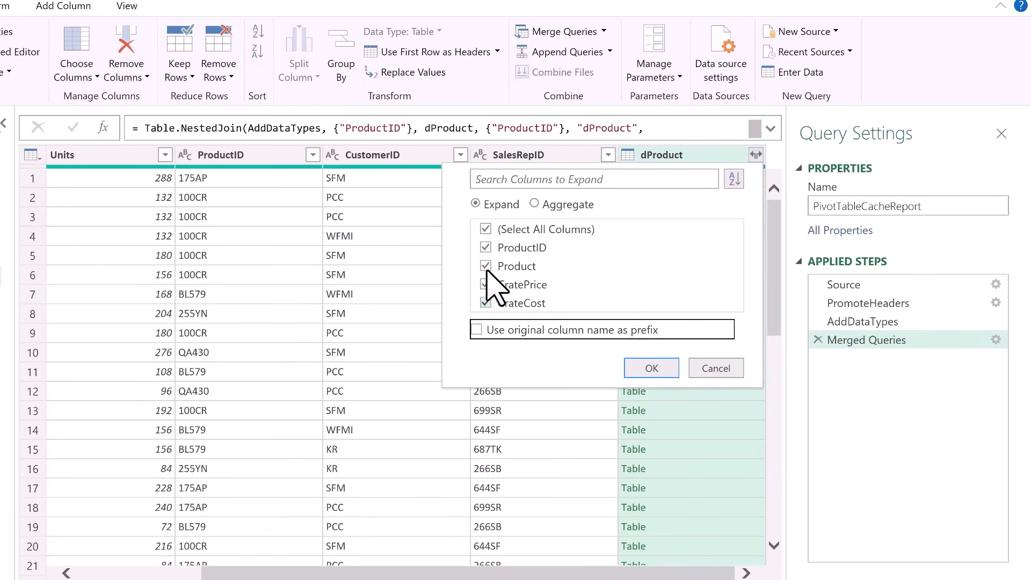
pyautogui.click(485, 229)
pyautogui.click(486, 302)
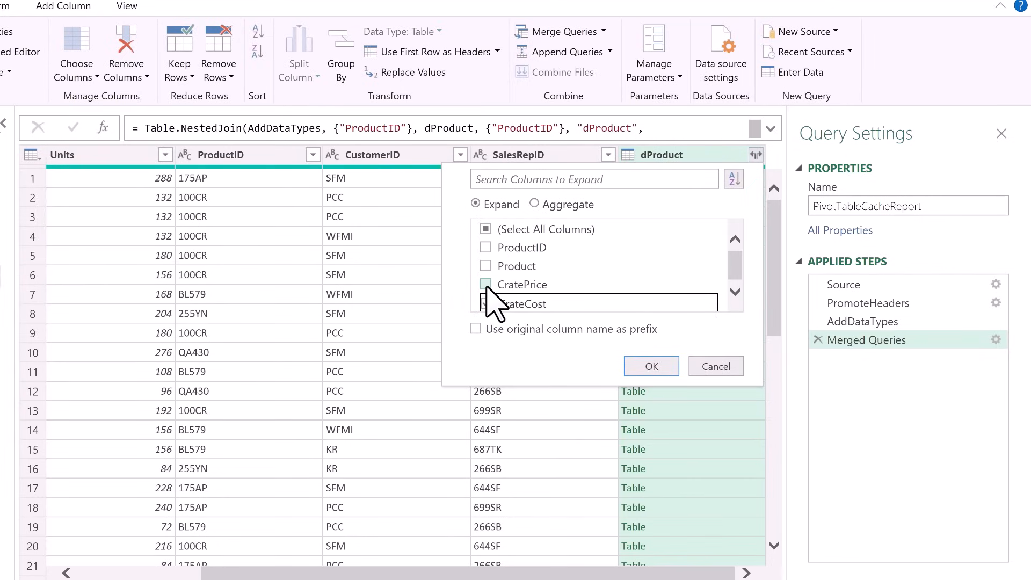
pyautogui.click(486, 285)
pyautogui.click(648, 367)
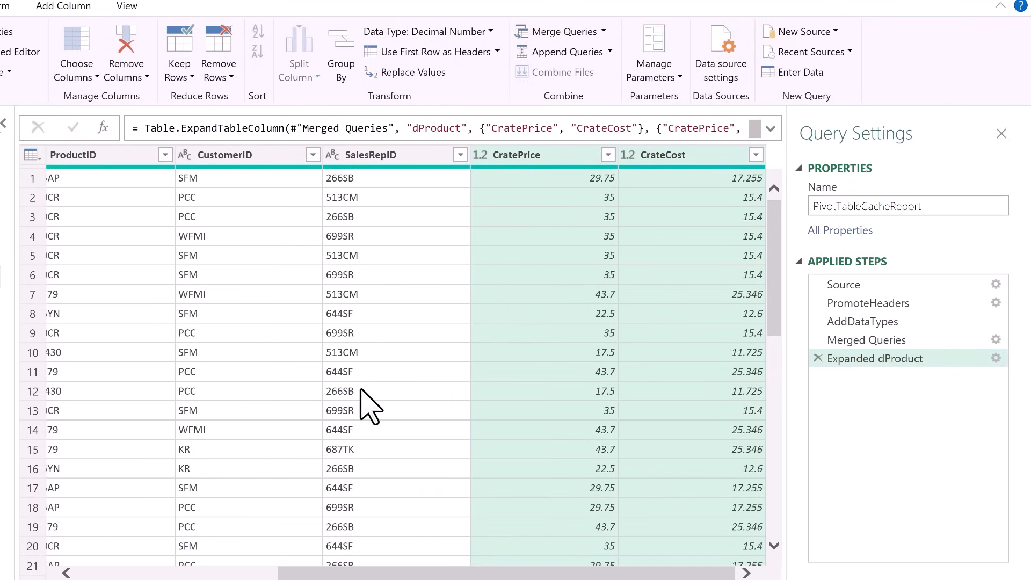
# - Select the CratePrice and Units columns together and bring up the commands for adding a column based on them
pyautogui.click(517, 161)
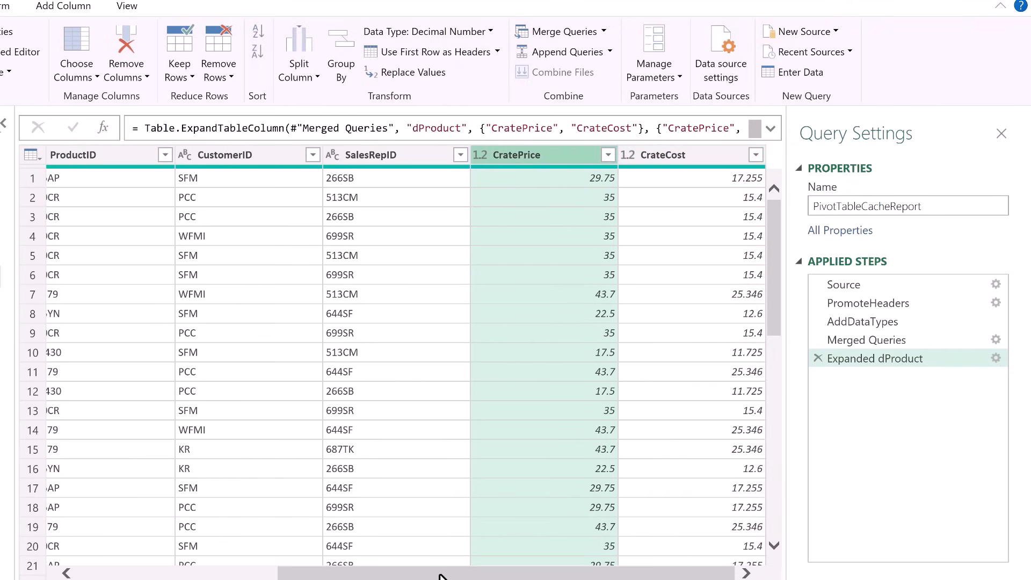
pyautogui.moveTo(440, 575); pyautogui.dragTo(274, 575)
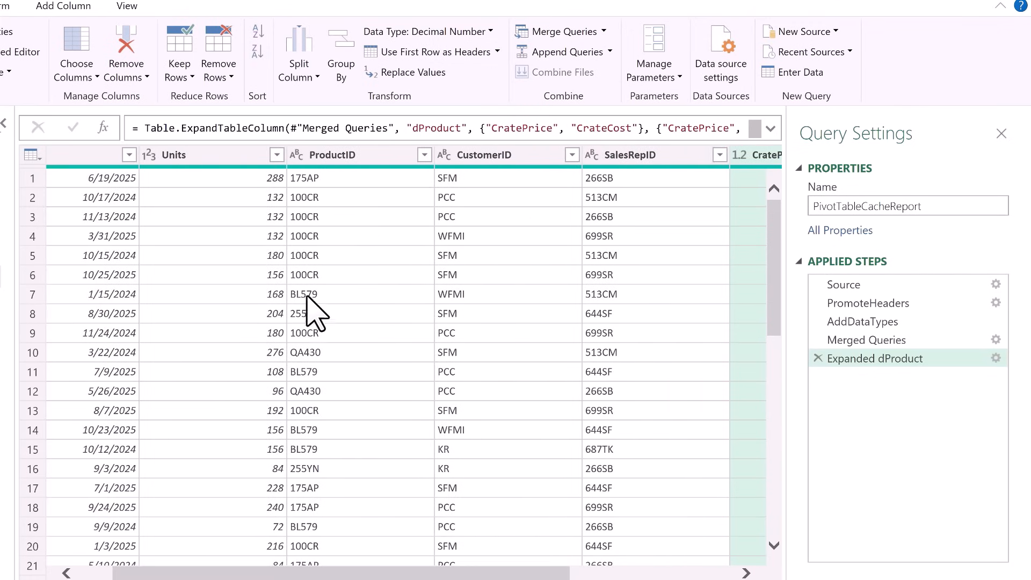
pyautogui.keyDown('ctrl'); pyautogui.click(187, 157); pyautogui.keyUp('ctrl')
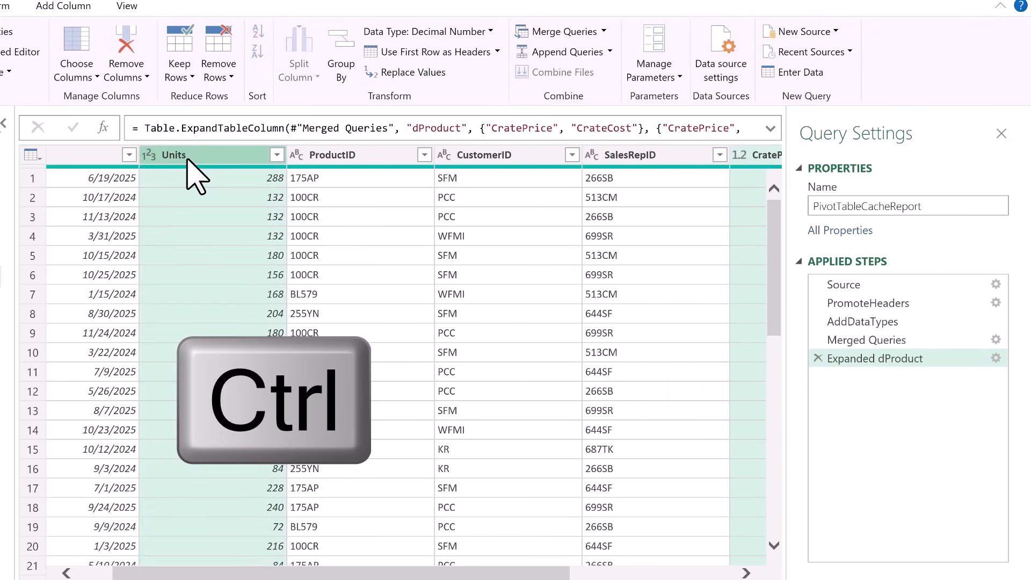
pyautogui.click(63, 5)
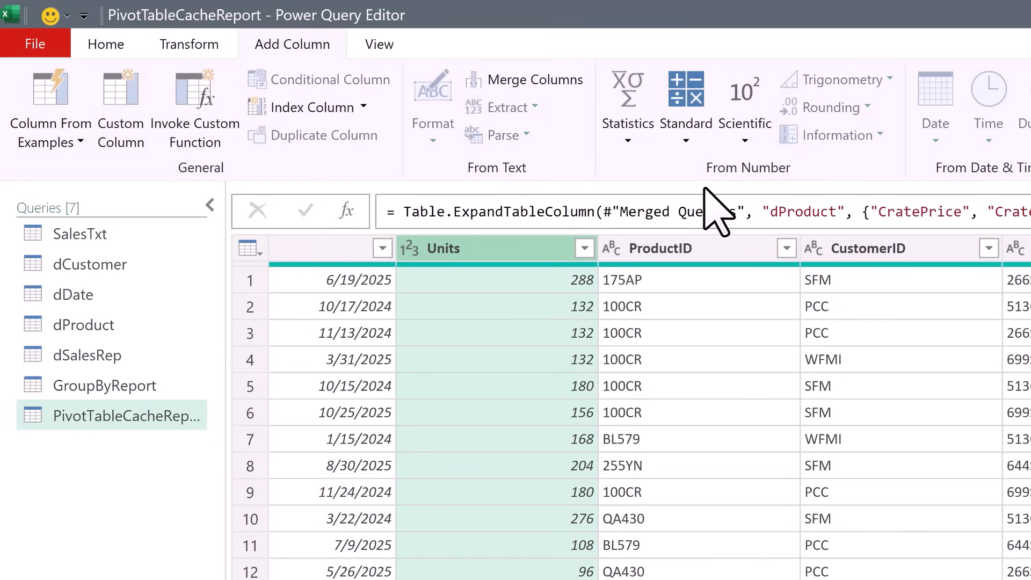
# - Add a column multiplying CratePrice by Units and name it Sales in its formula
pyautogui.click(684, 141)
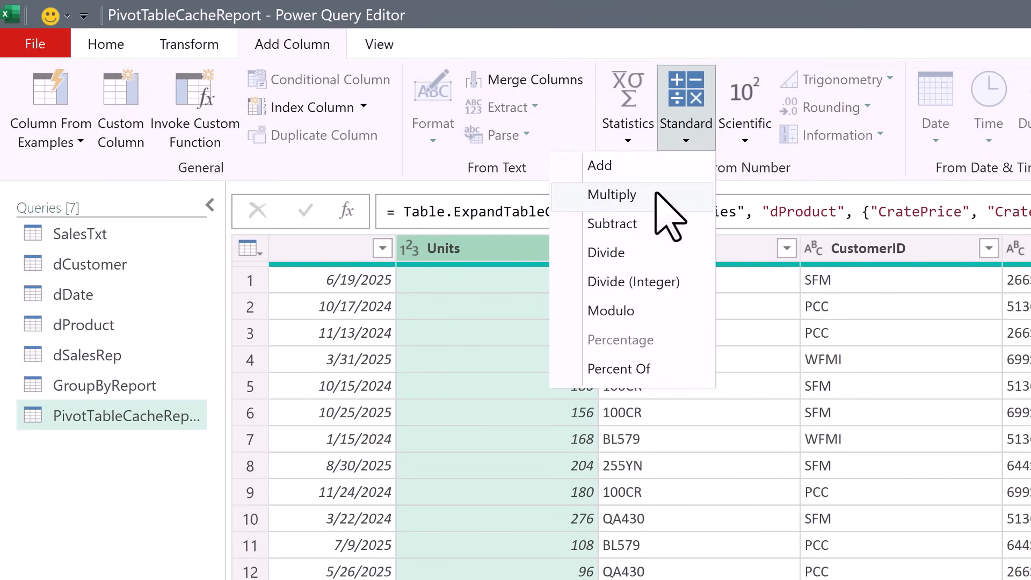
pyautogui.click(613, 194)
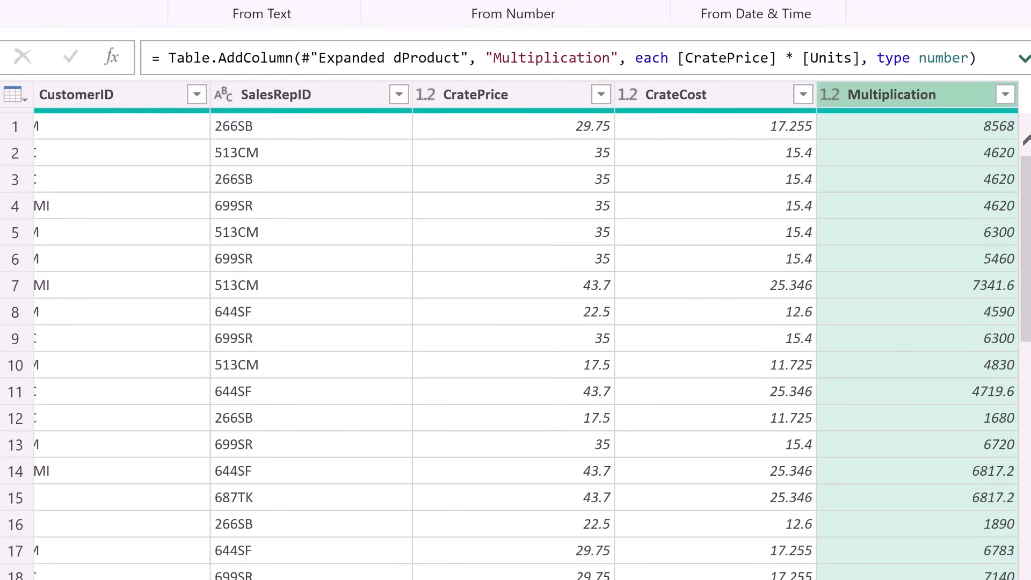
pyautogui.click(1023, 58)
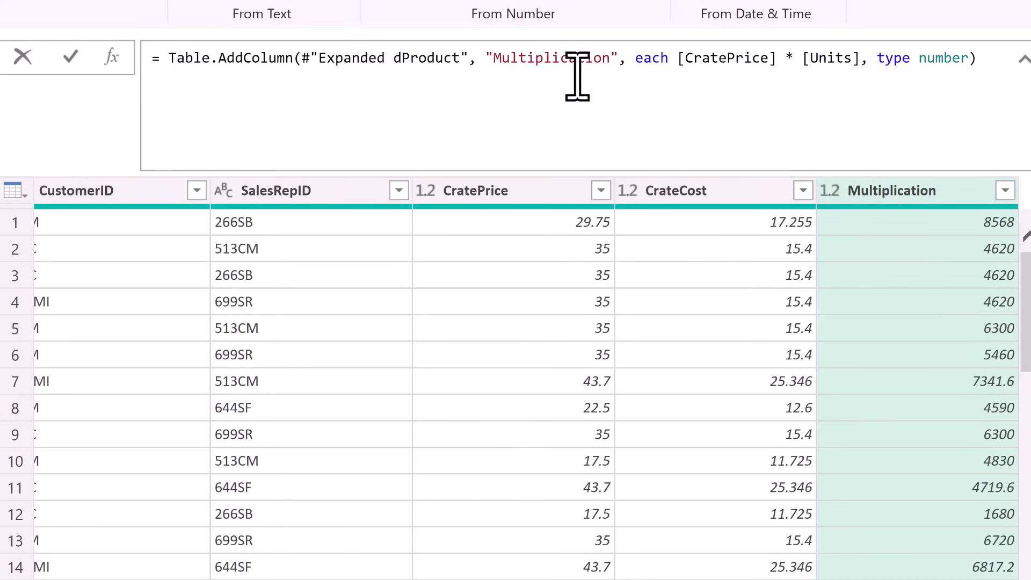
pyautogui.doubleClick(576, 58)
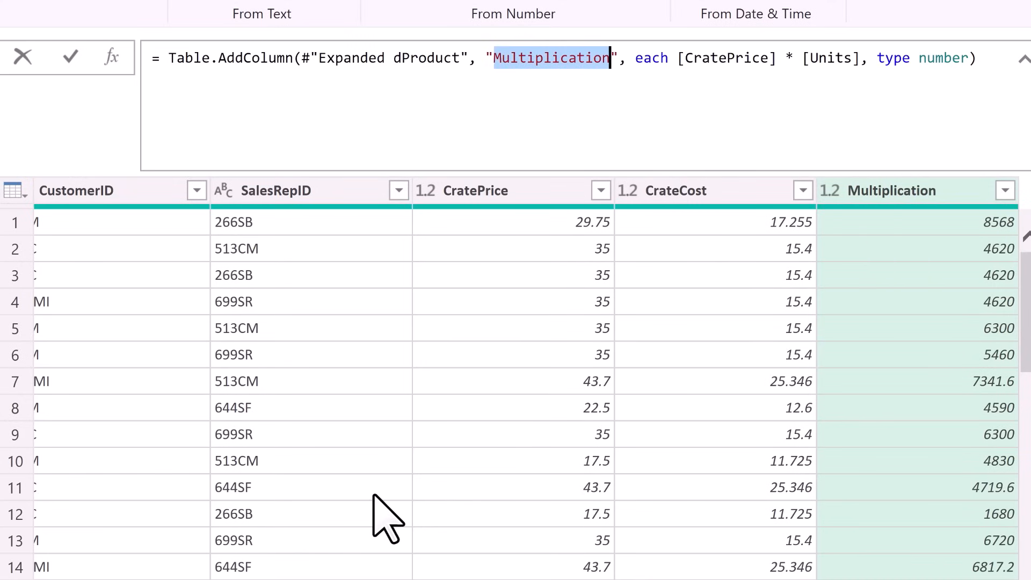
pyautogui.write('Sales')
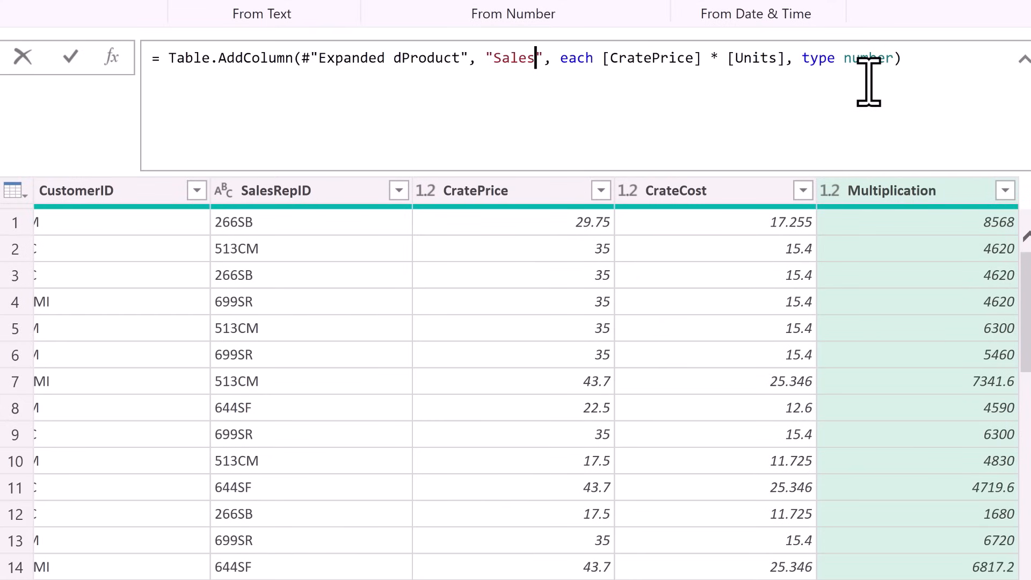
pyautogui.press('Return')
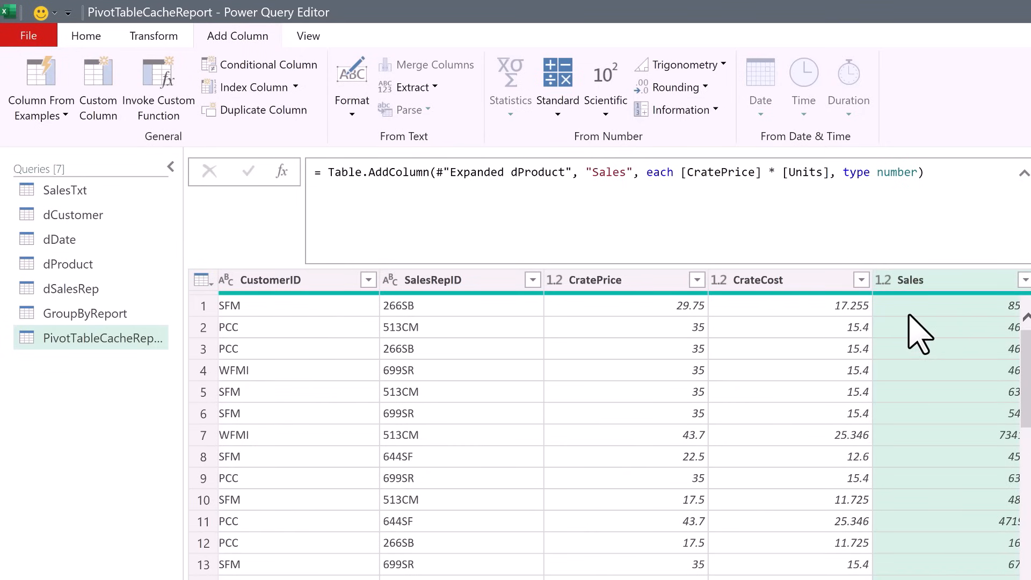
# - Add a column multiplying CrateCost by Units and name it Costs in its formula
pyautogui.click(755, 279)
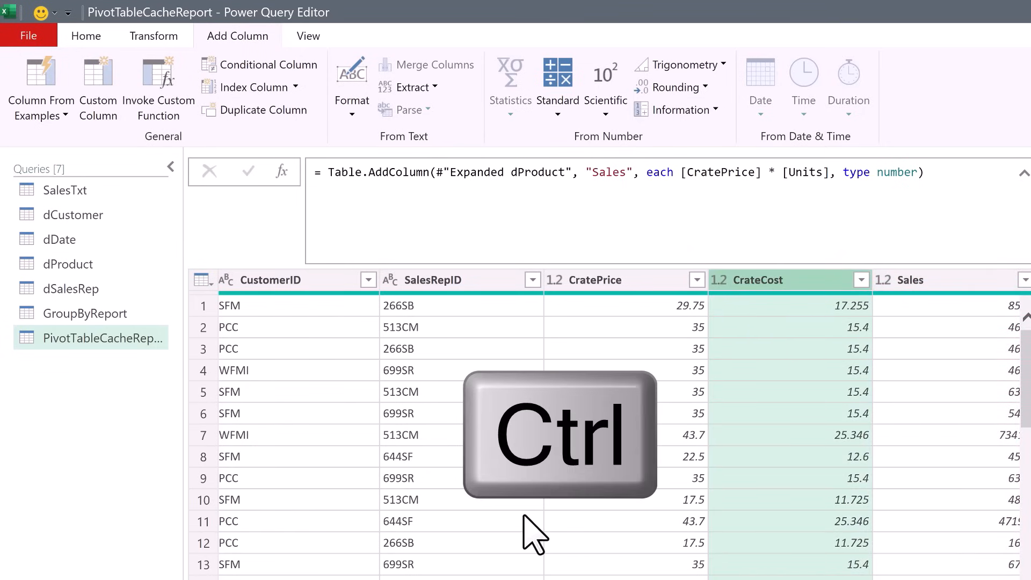
pyautogui.hscroll(-5, 531, 534)
pyautogui.keyDown('ctrl'); pyautogui.click(495, 283); pyautogui.keyUp('ctrl')
pyautogui.click(556, 110)
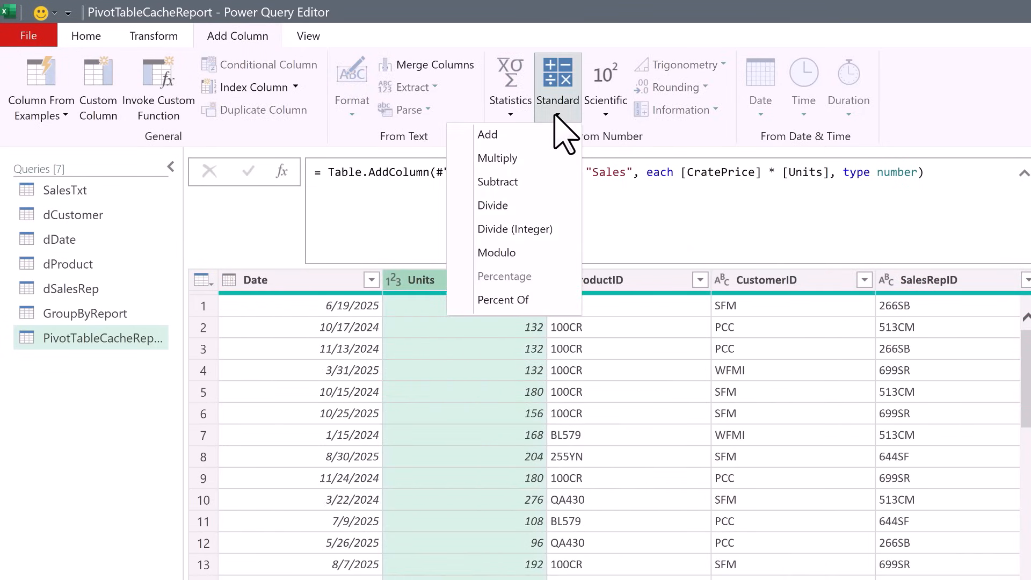
pyautogui.click(559, 161)
pyautogui.doubleClick(684, 175)
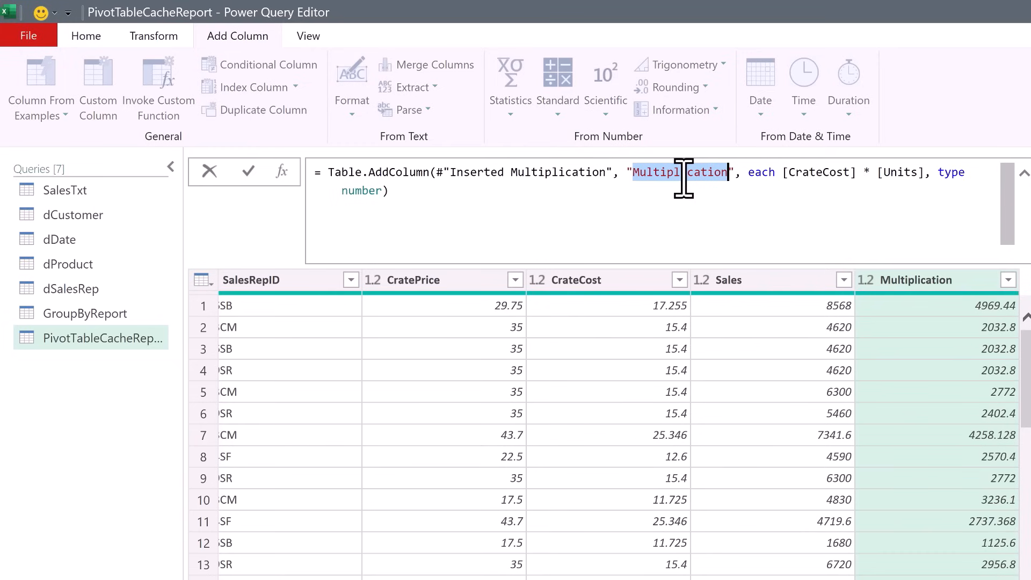
pyautogui.write('Costs')
pyautogui.press('Return')
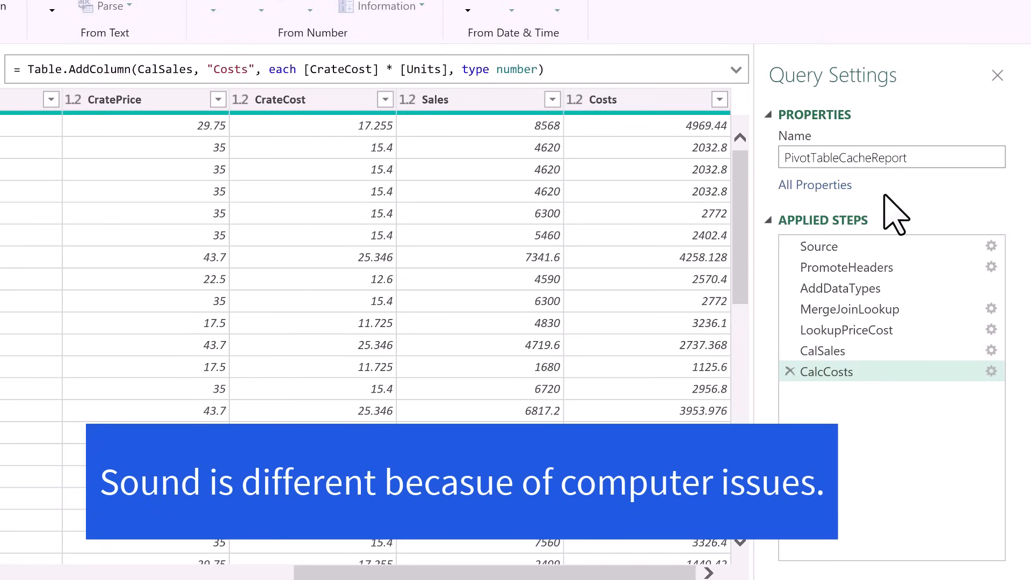
# - Include the Product column in the dProduct expansion of the LookupPriceCost step, and return to the CalcCosts step
pyautogui.click(890, 332)
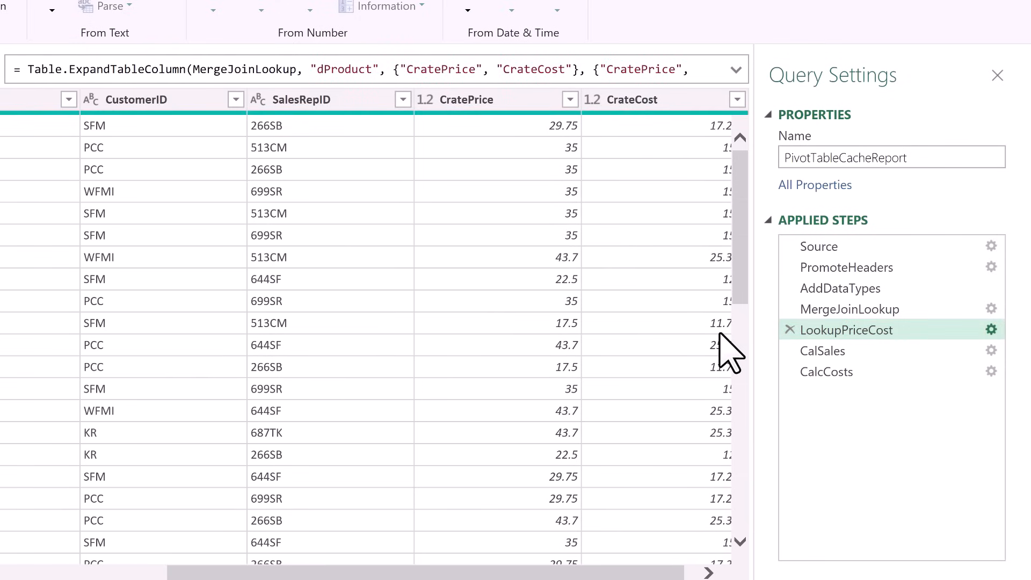
pyautogui.moveTo(458, 20); pyautogui.dragTo(435, 48)
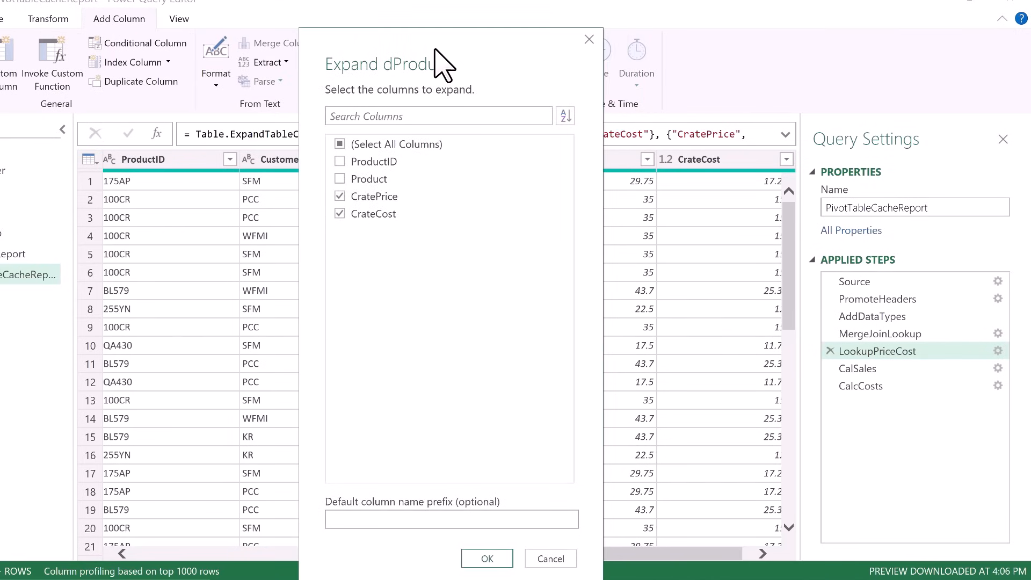
pyautogui.click(340, 179)
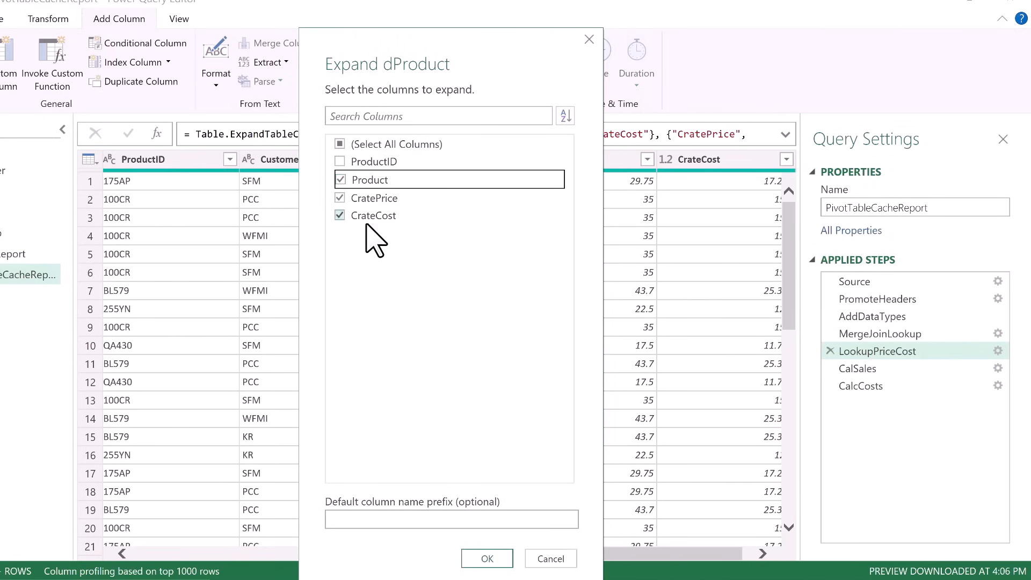
pyautogui.click(493, 558)
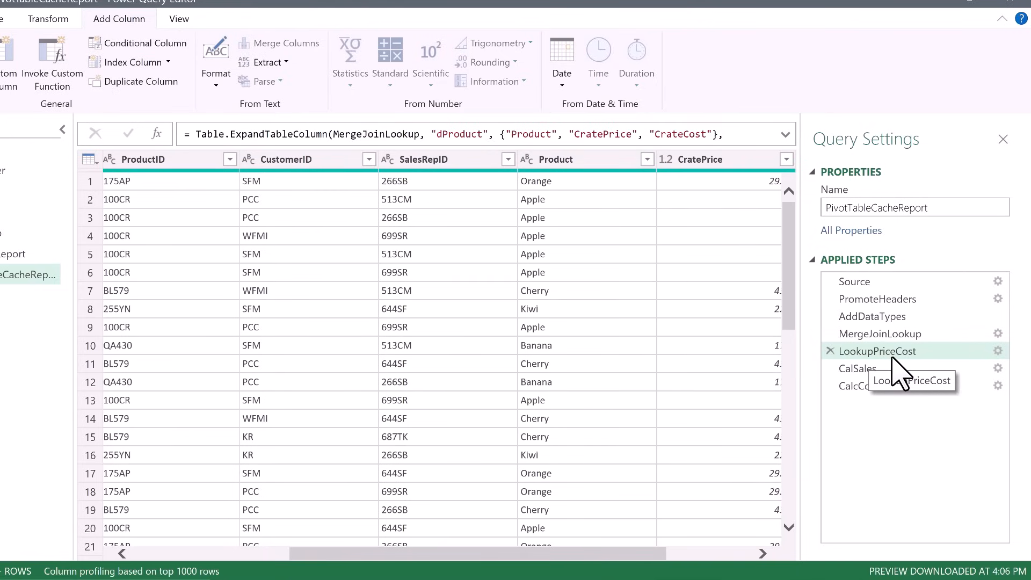
pyautogui.click(860, 370)
pyautogui.click(863, 389)
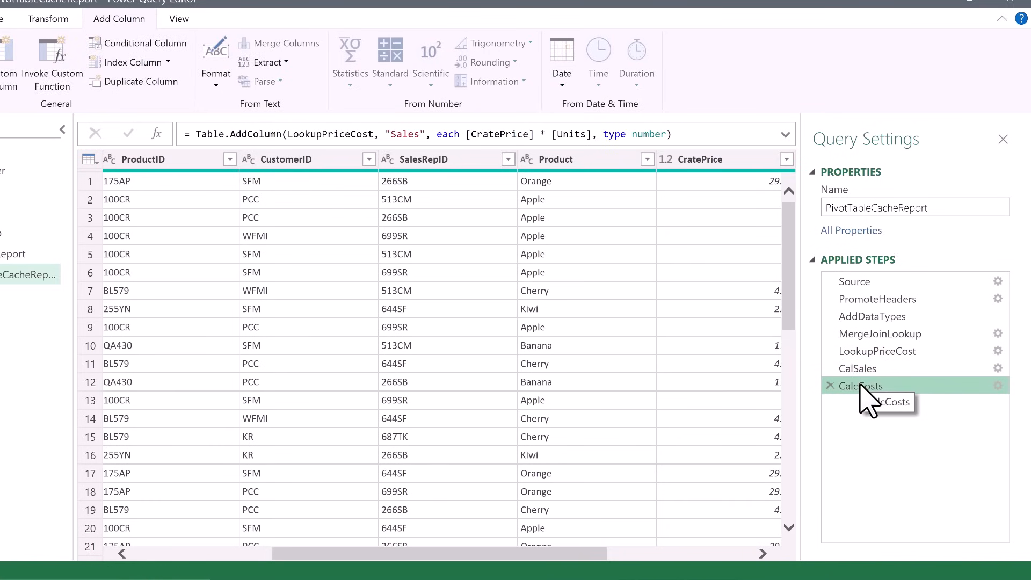
pyautogui.moveTo(554, 554); pyautogui.dragTo(757, 546)
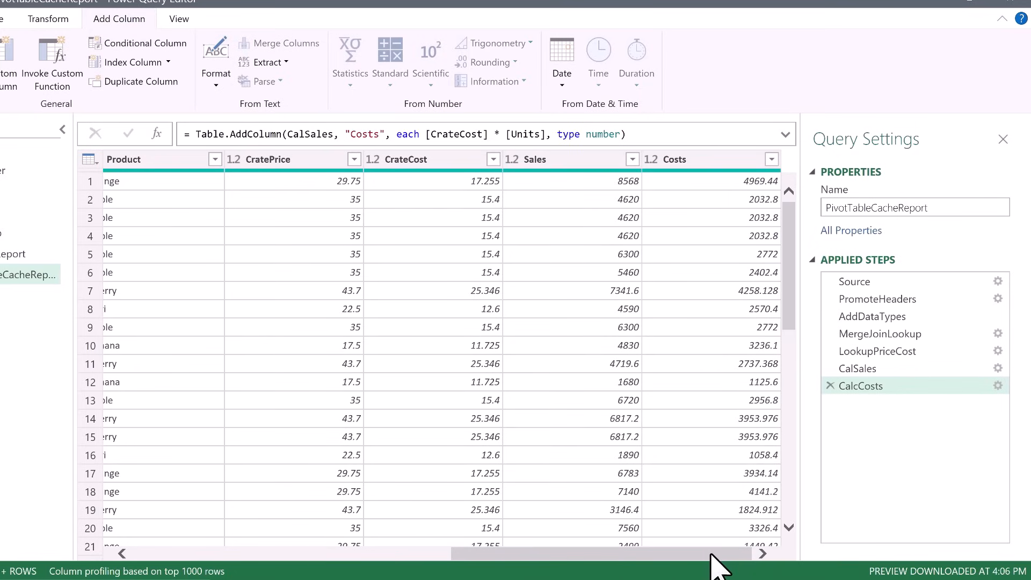
# - Keep only the Date, Product, Units, Sales and Costs columns, in that order, and remove all other columns
pyautogui.moveTo(713, 556); pyautogui.dragTo(394, 556)
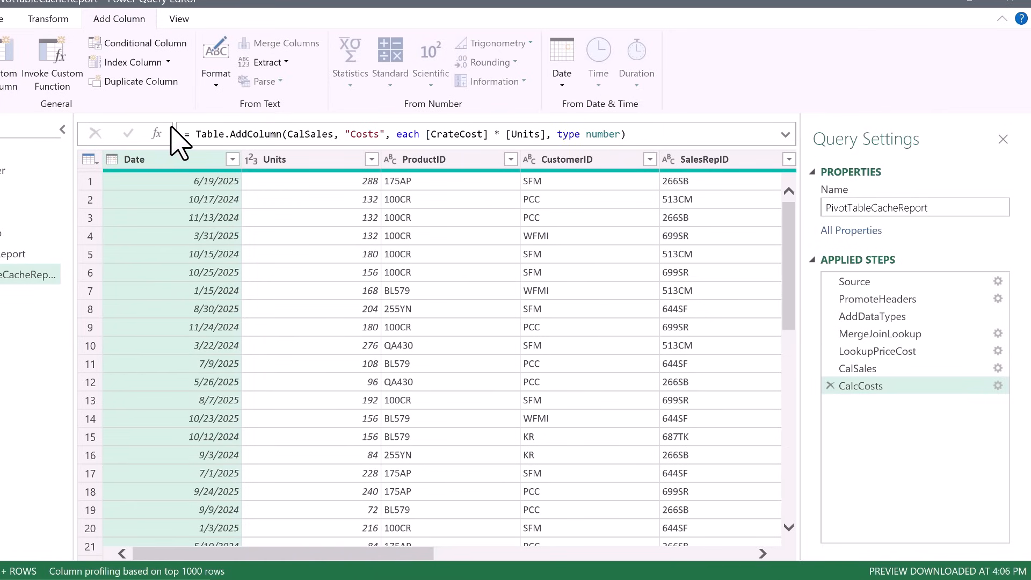
pyautogui.hscroll(5, 502, 553)
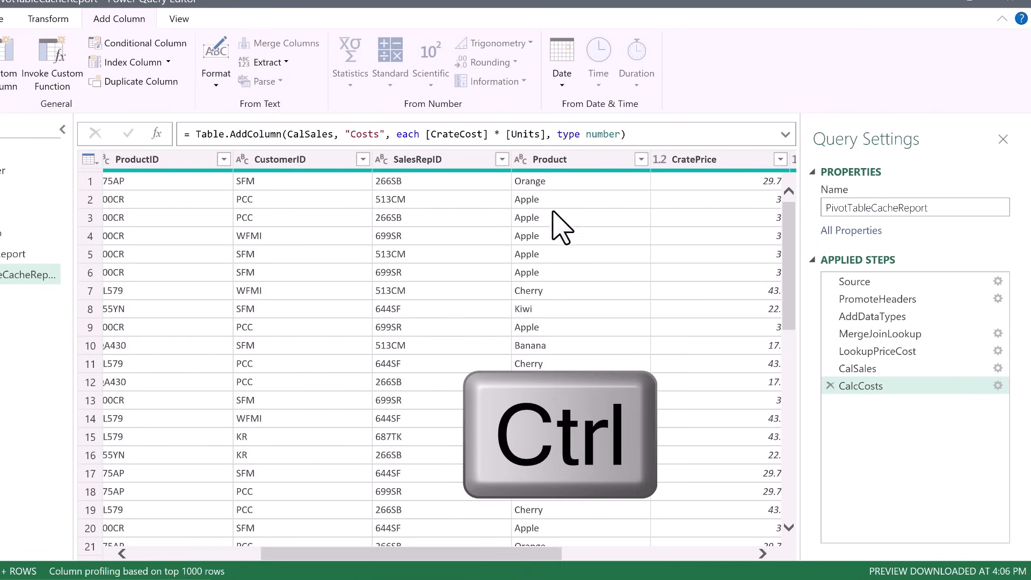
pyautogui.keyDown('ctrl'); pyautogui.click(590, 160); pyautogui.keyUp('ctrl')
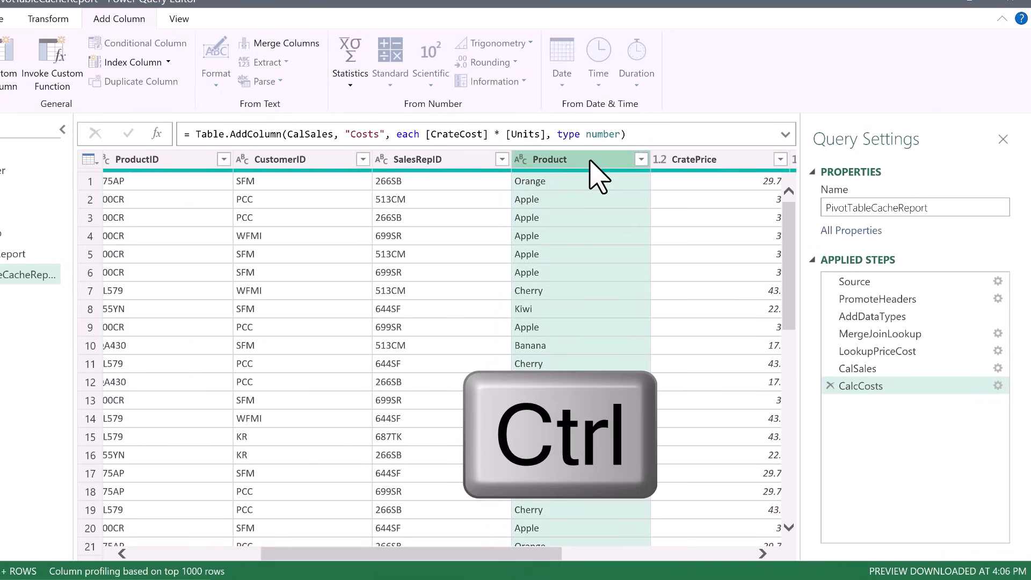
pyautogui.hscroll(-5, 451, 558)
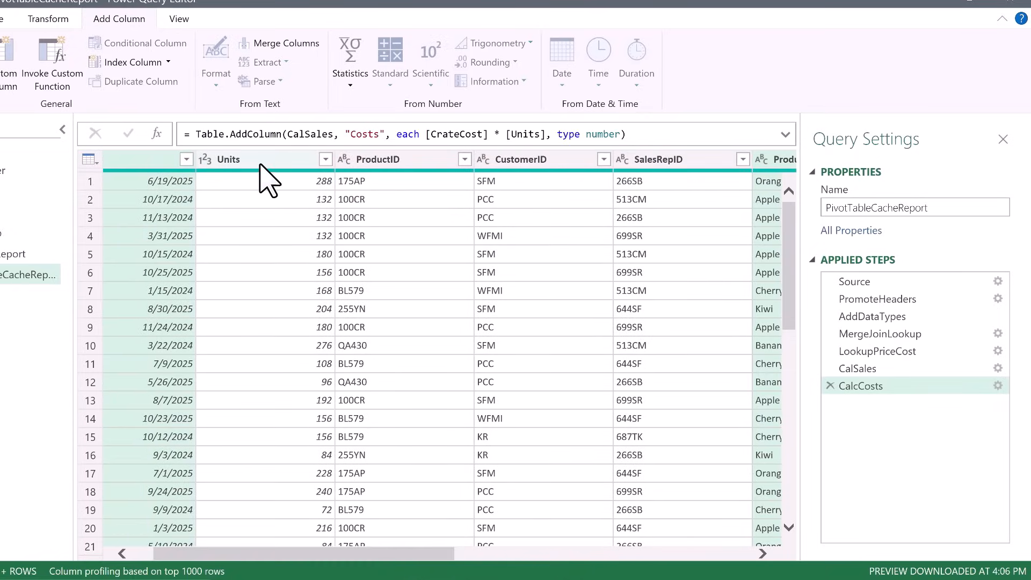
pyautogui.keyDown('ctrl'); pyautogui.click(261, 163); pyautogui.keyUp('ctrl')
pyautogui.hscroll(5, 577, 164)
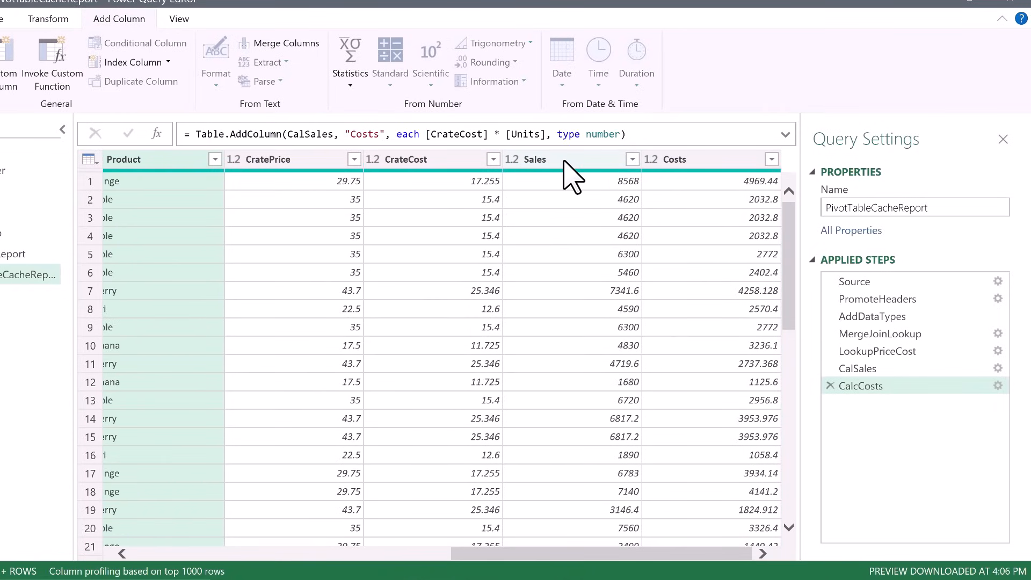
pyautogui.keyDown('ctrl'); pyautogui.click(565, 161); pyautogui.keyUp('ctrl')
pyautogui.keyDown('ctrl'); pyautogui.click(684, 163); pyautogui.keyUp('ctrl')
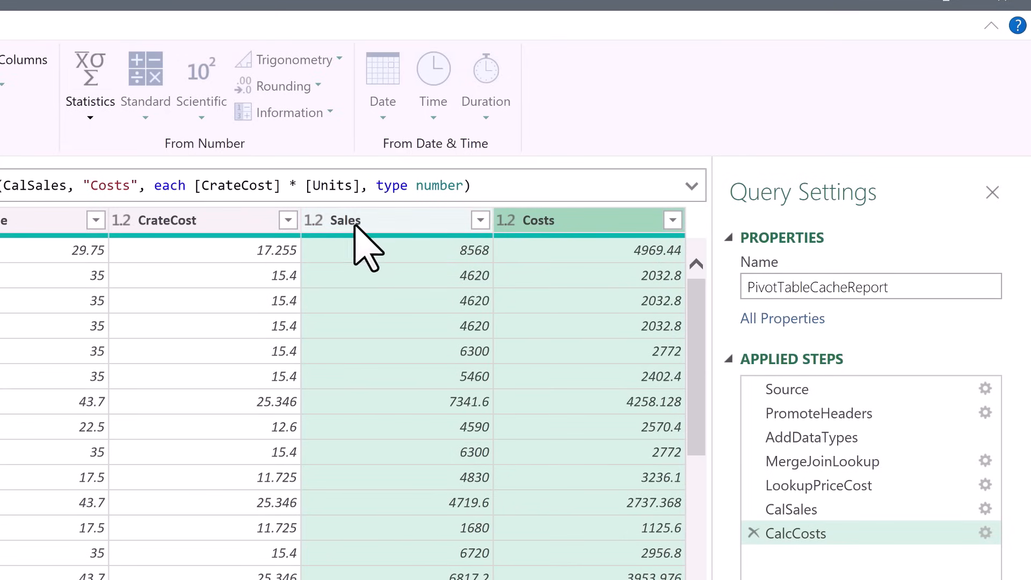
pyautogui.rightClick(347, 217)
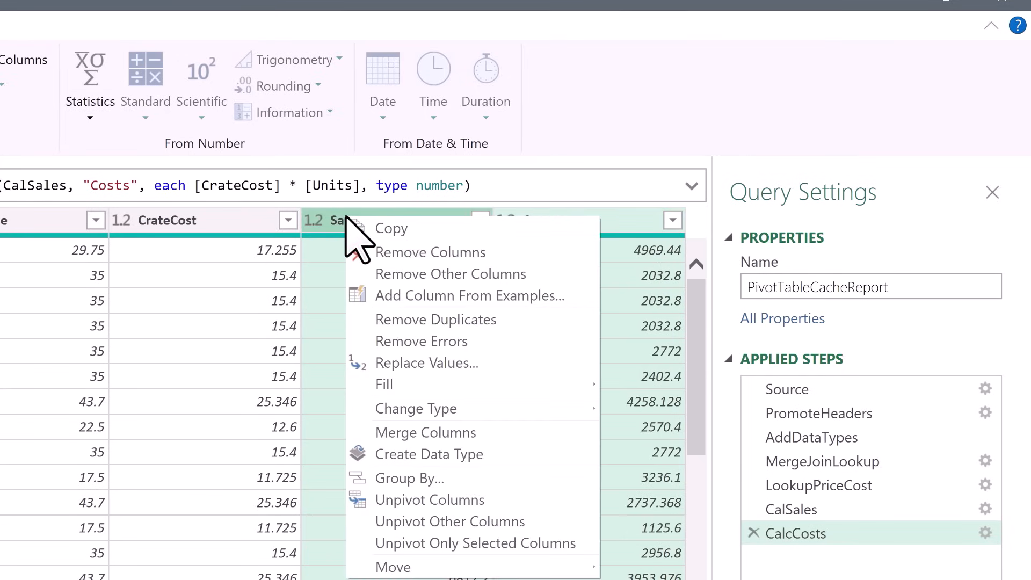
pyautogui.click(388, 271)
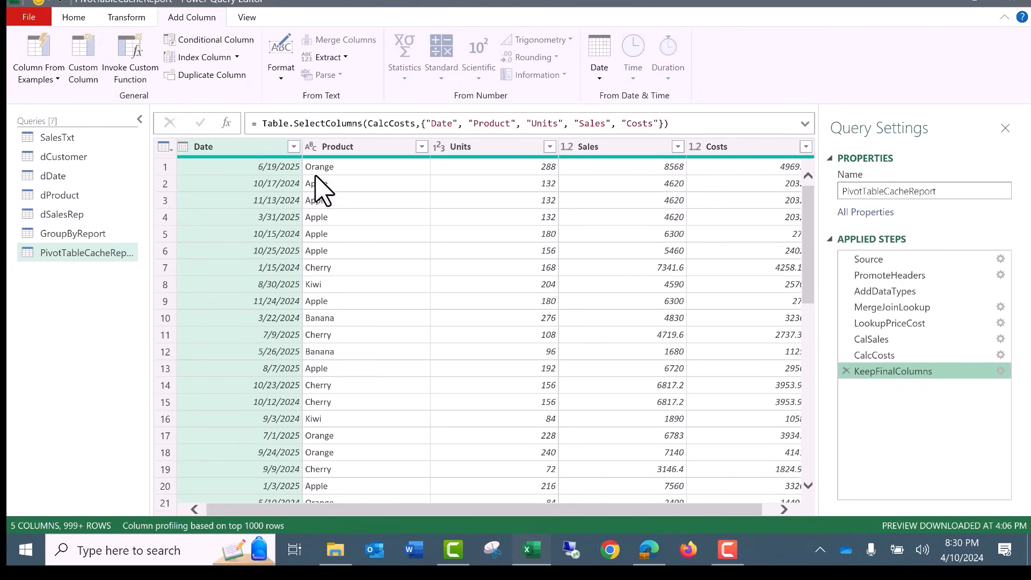
# - Close the query editor and load the query as a PivotTable Report on the existing worksheet at cell X10
pyautogui.click(79, 19)
pyautogui.click(38, 80)
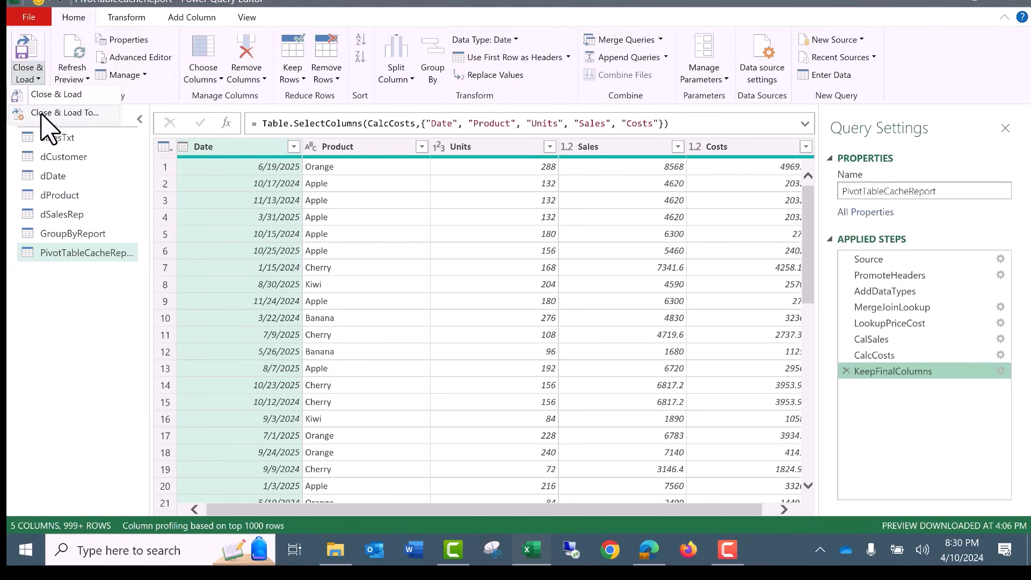
pyautogui.click(42, 114)
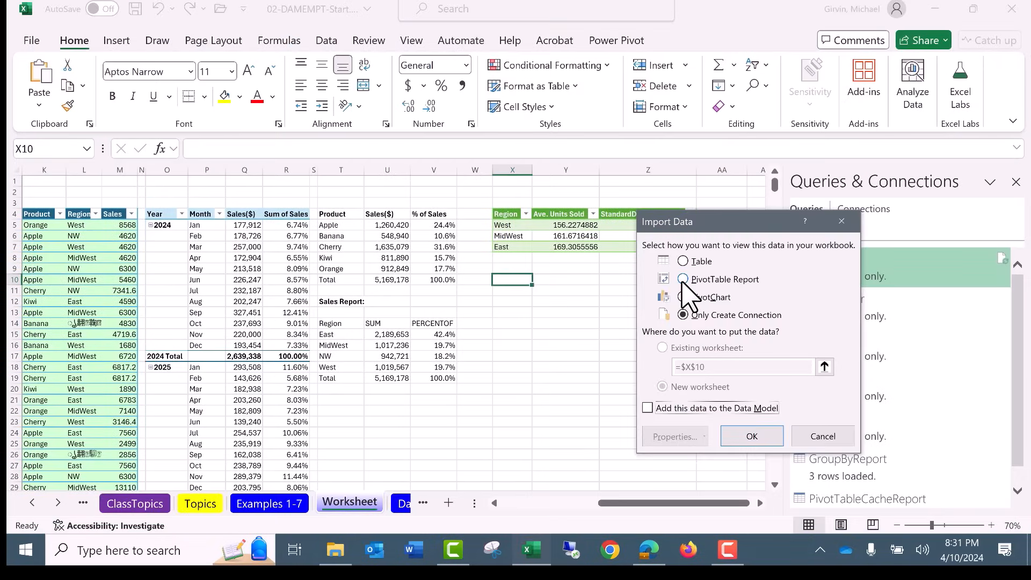
pyautogui.click(683, 279)
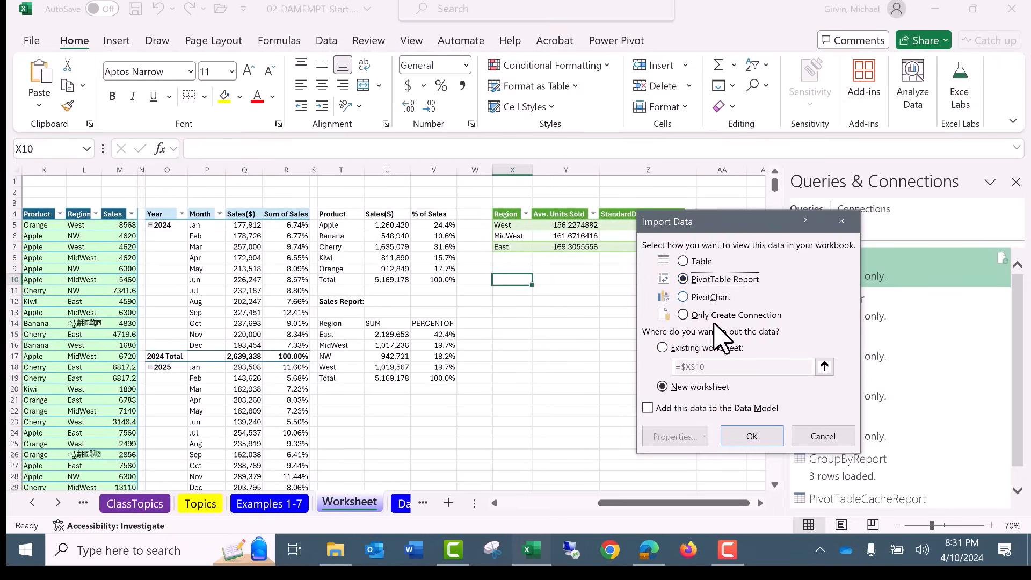
pyautogui.click(671, 348)
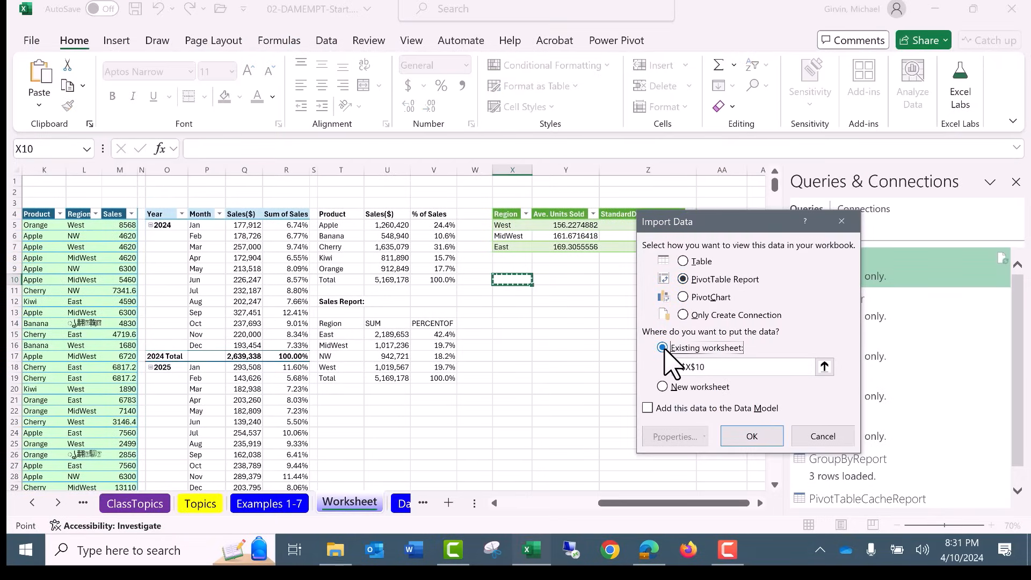
pyautogui.click(740, 436)
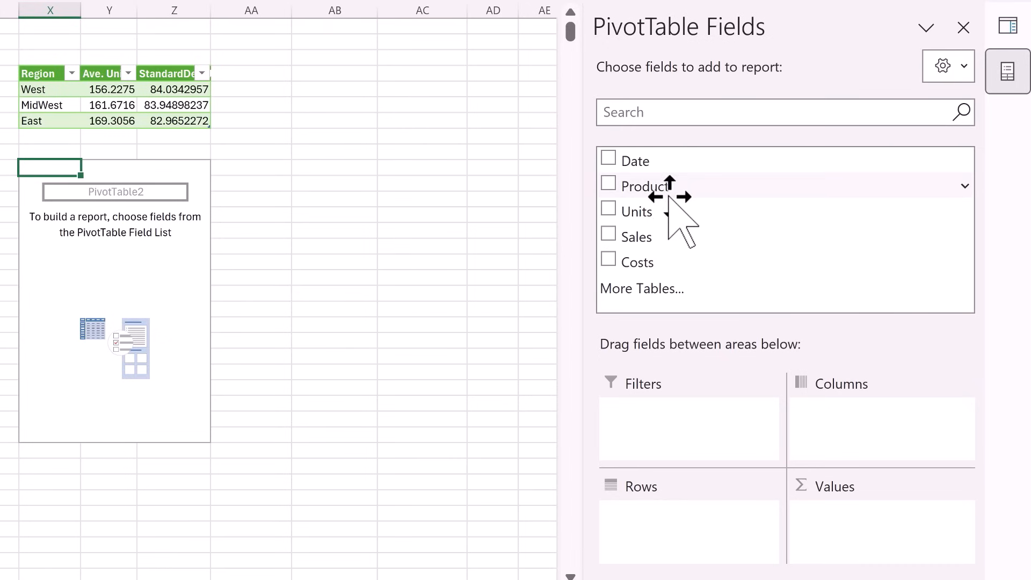
# - Build the PivotTable with Product as rows and Units once, Sales twice and Costs twice as values
pyautogui.click(616, 185)
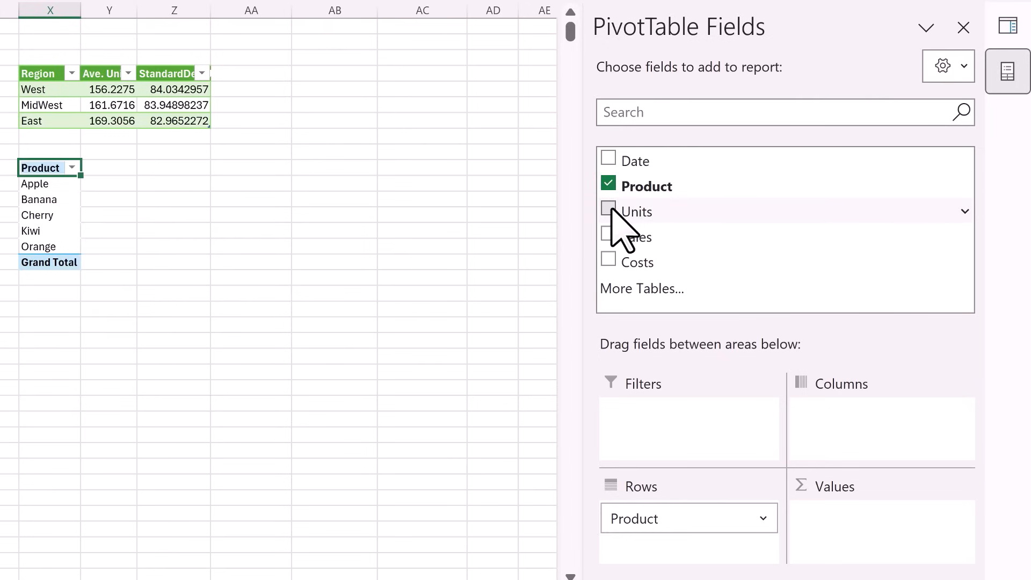
pyautogui.click(610, 209)
pyautogui.click(613, 237)
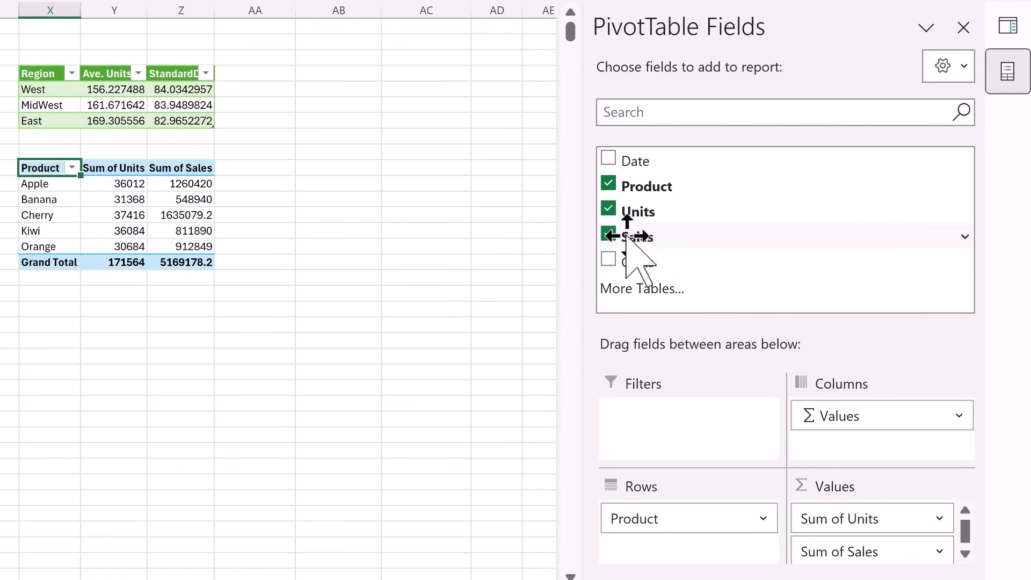
pyautogui.moveTo(627, 236); pyautogui.dragTo(860, 551)
pyautogui.click(609, 260)
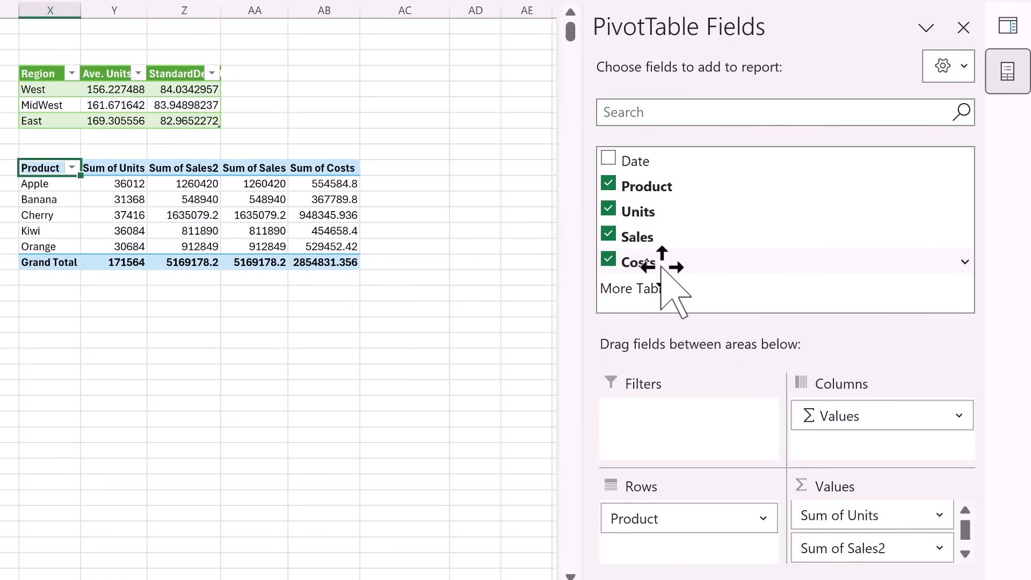
pyautogui.moveTo(660, 273); pyautogui.dragTo(808, 561)
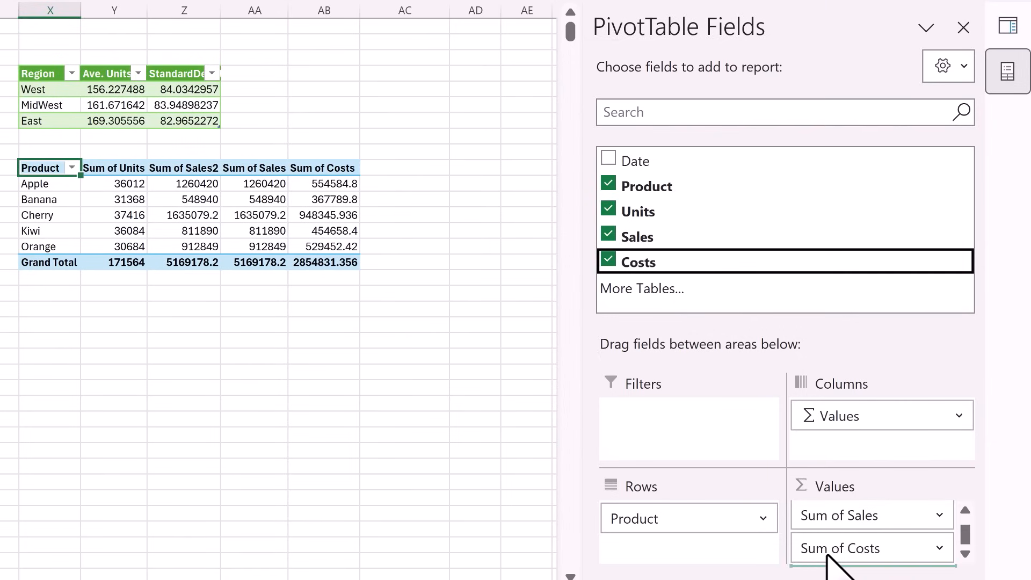
# - Show the second Sales field and the second Costs field in the PivotTable as % of Column Total
pyautogui.click(252, 183)
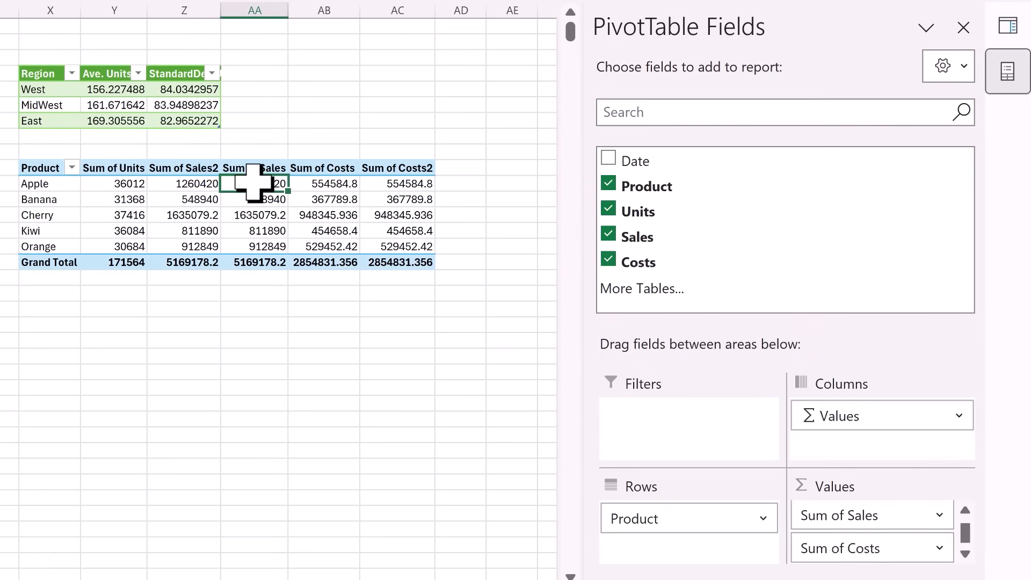
pyautogui.rightClick(253, 183)
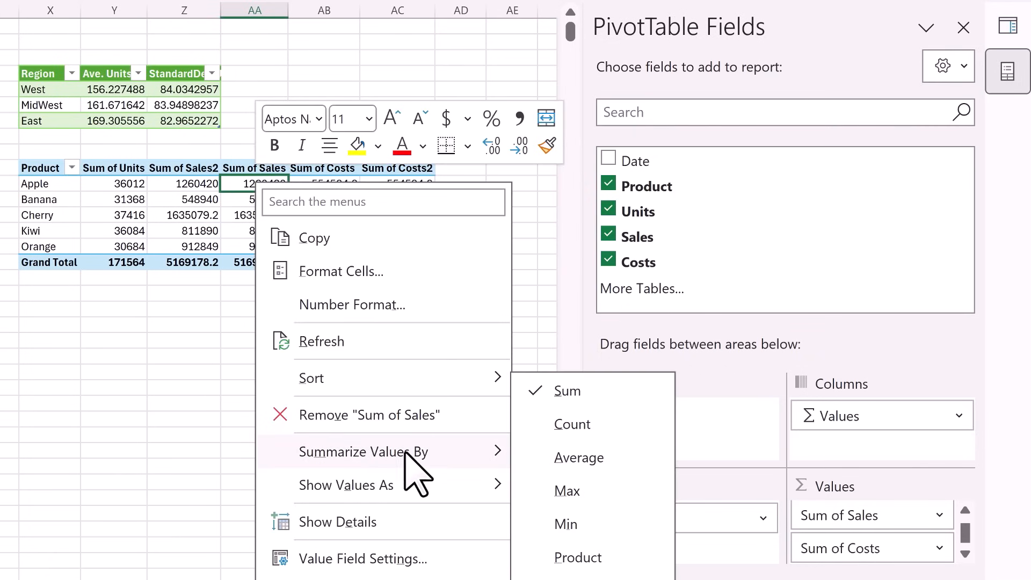
pyautogui.moveTo(451, 486)
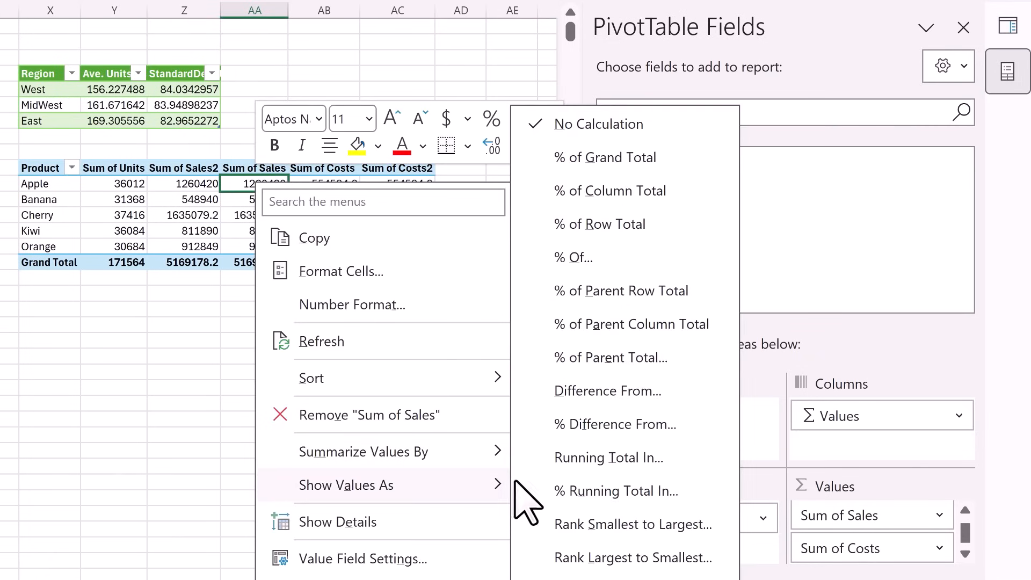
pyautogui.click(622, 197)
pyautogui.click(408, 183)
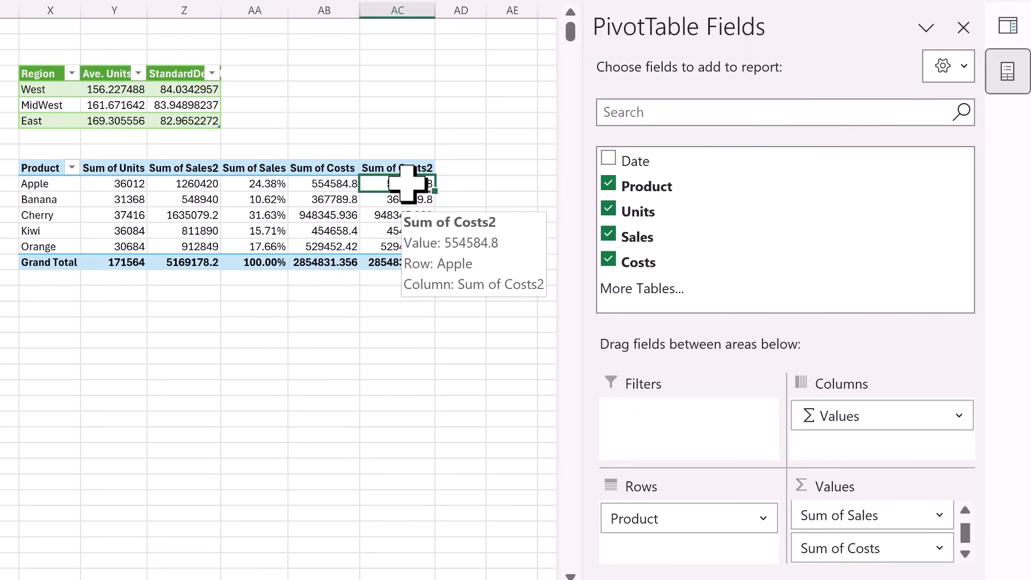
pyautogui.rightClick(409, 183)
pyautogui.moveTo(564, 486)
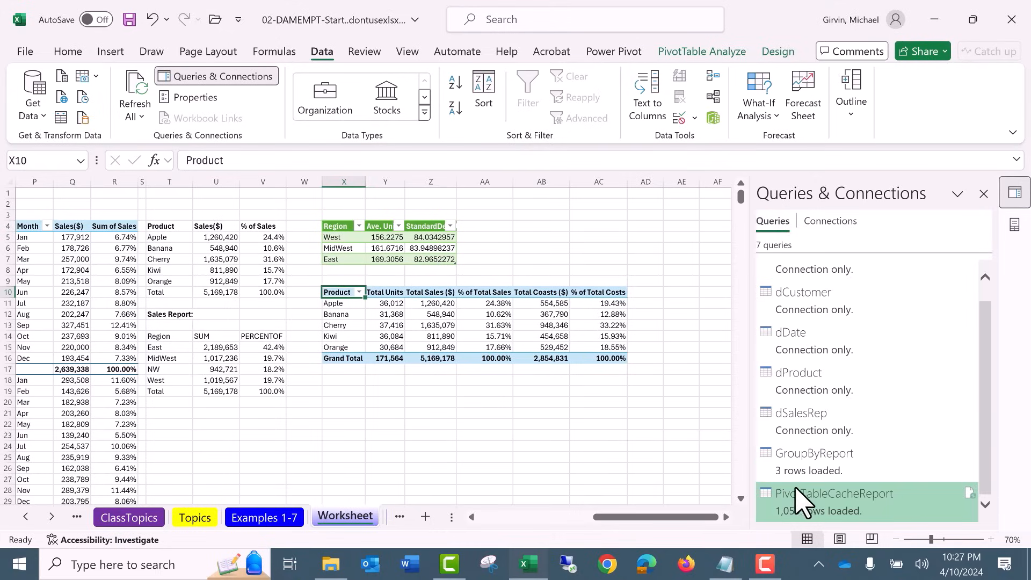
# - Open the PivotTableCacheReport query for editing and examine its KeepFinalColumns formula and its complete M code
pyautogui.moveTo(815, 512)
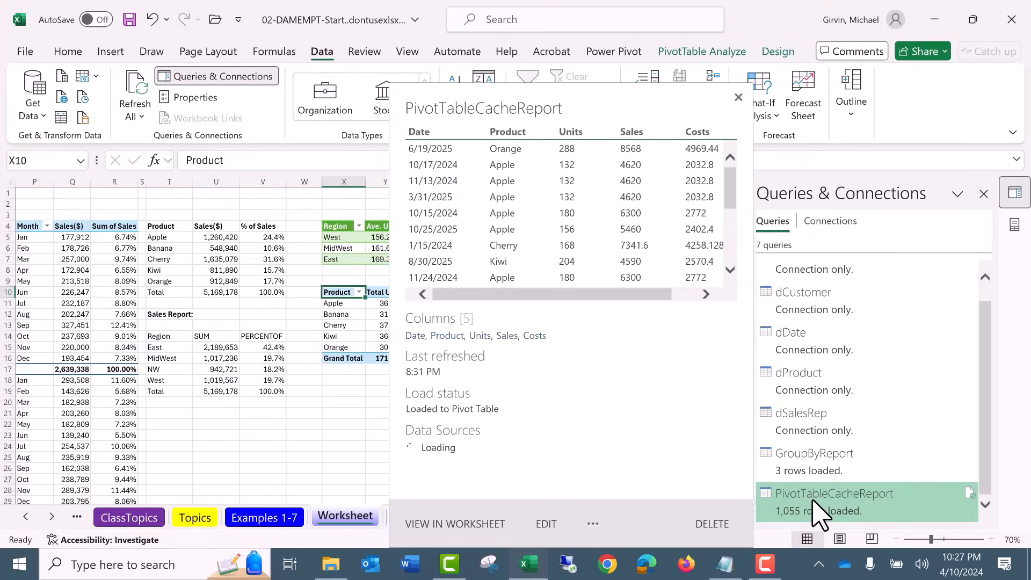
pyautogui.doubleClick(815, 512)
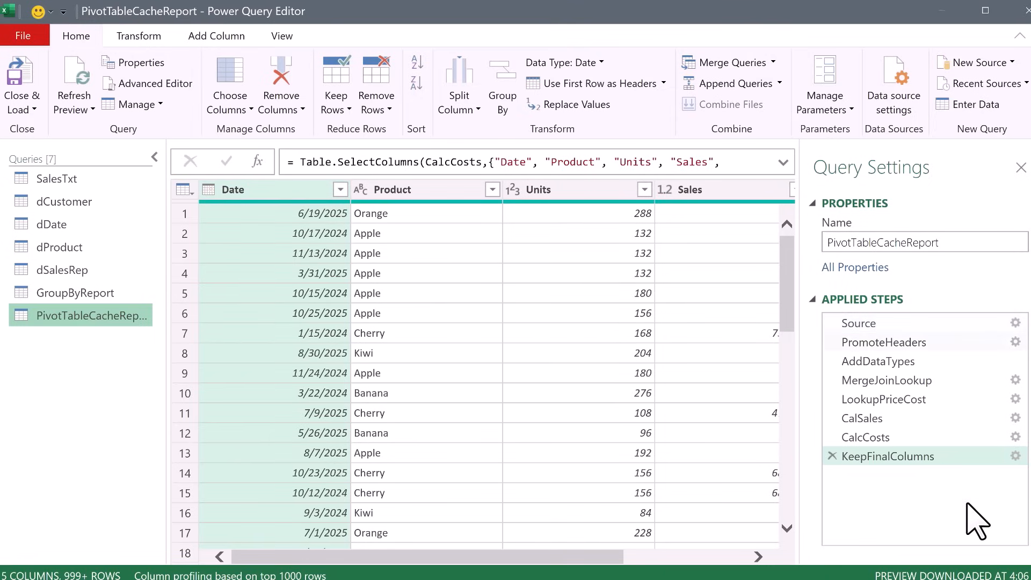
pyautogui.click(782, 162)
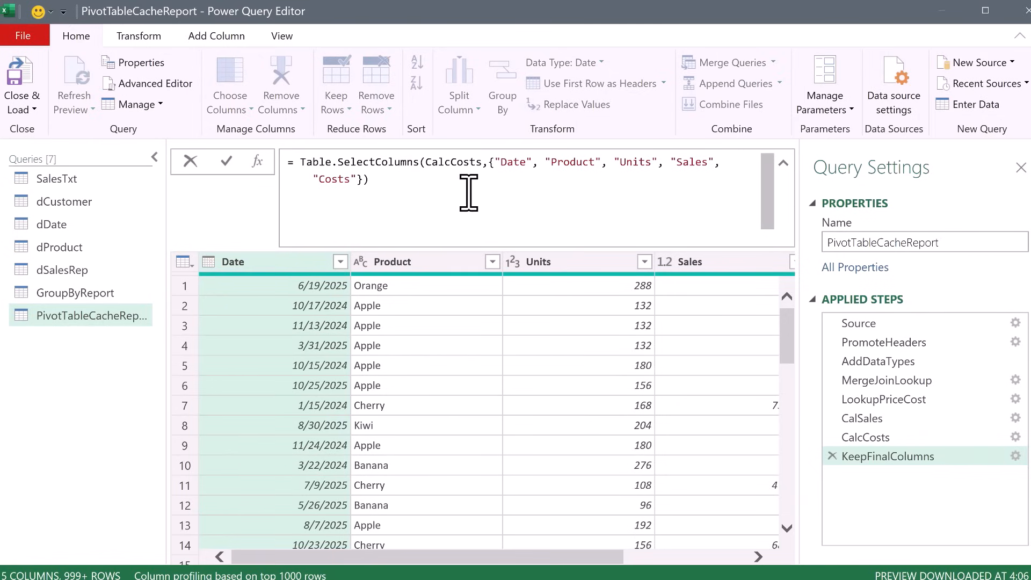
pyautogui.press('Escape')
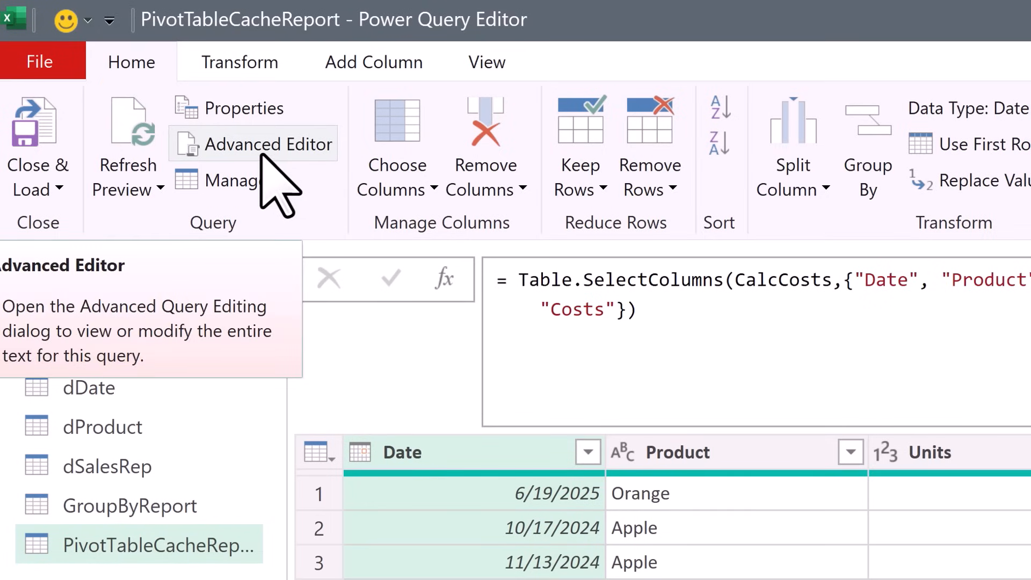
pyautogui.click(262, 154)
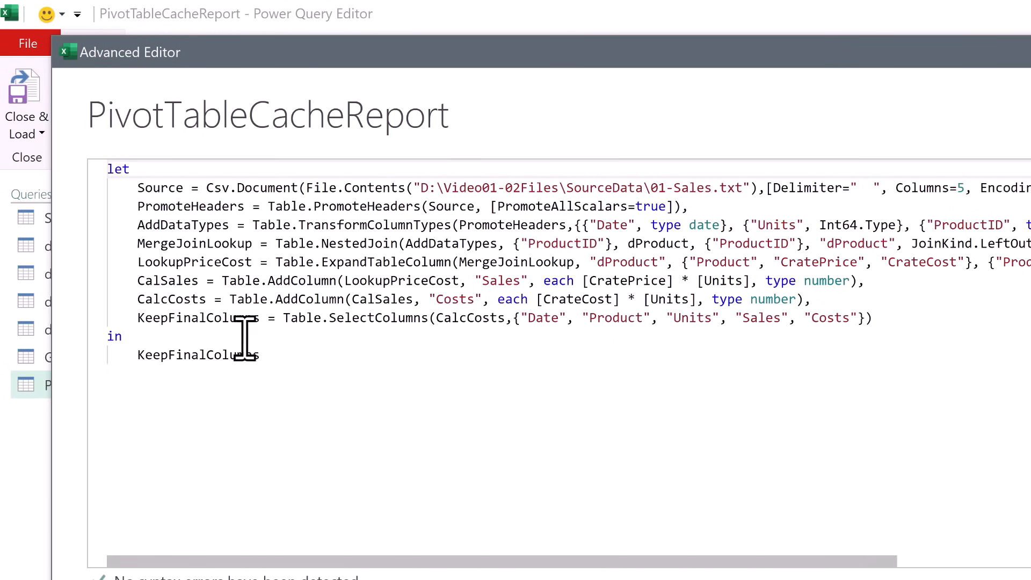
pyautogui.doubleClick(193, 320)
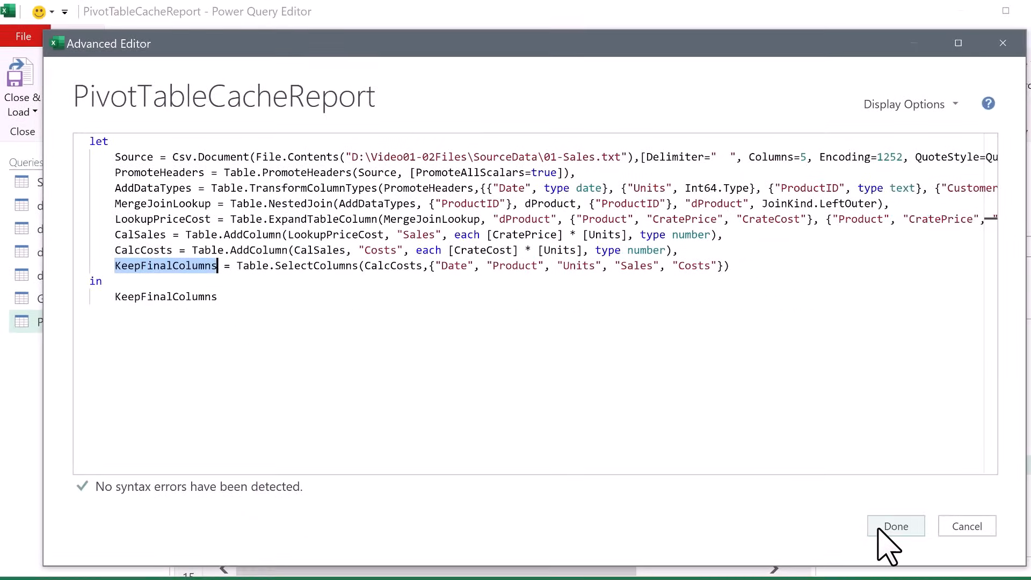
pyautogui.click(881, 529)
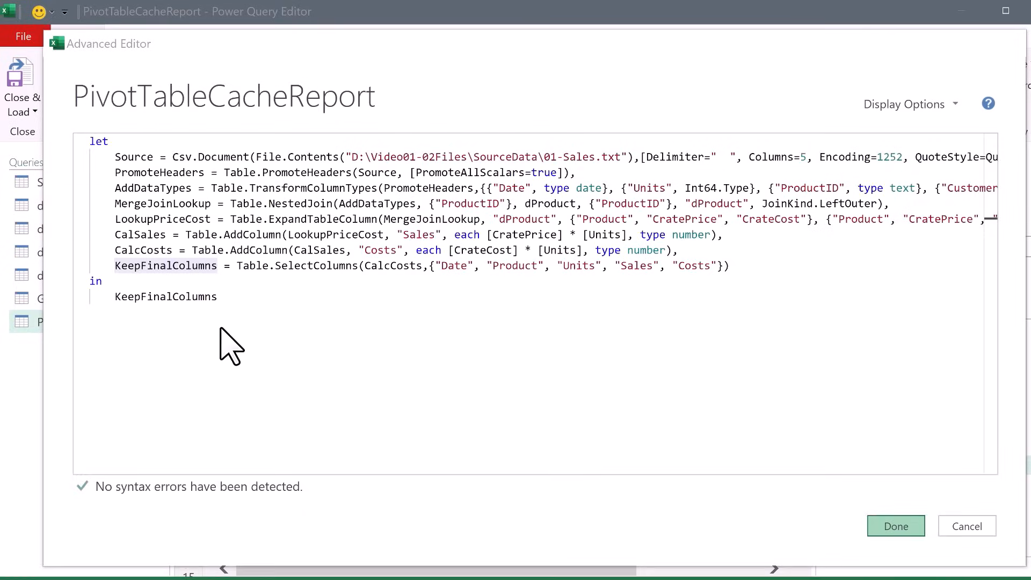
# - Examine the M code of the GroupByReport and SalesTxt queries in the Advanced Editor, including their source file path
pyautogui.click(103, 300)
pyautogui.click(160, 86)
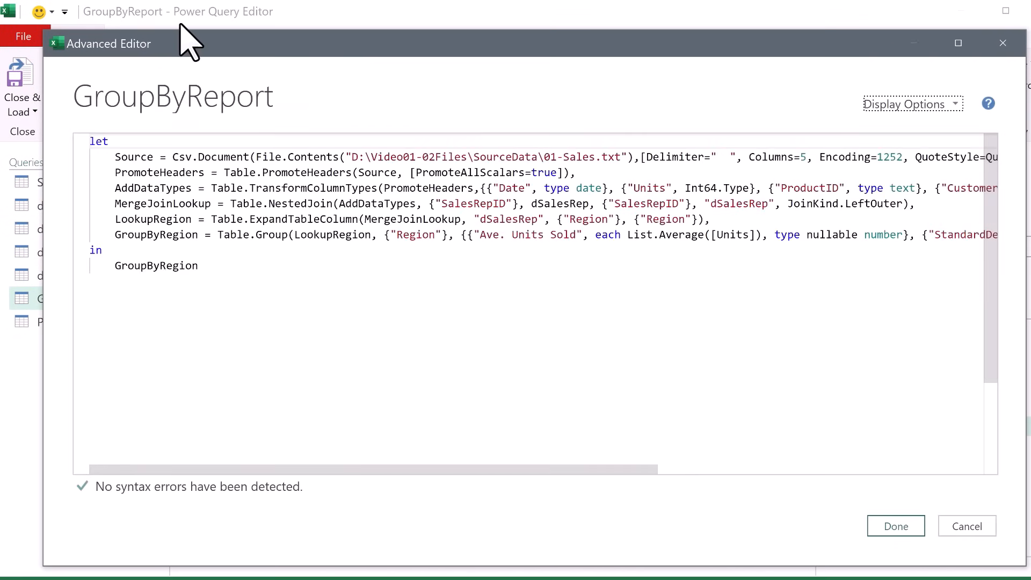
pyautogui.press('Escape')
pyautogui.click(58, 183)
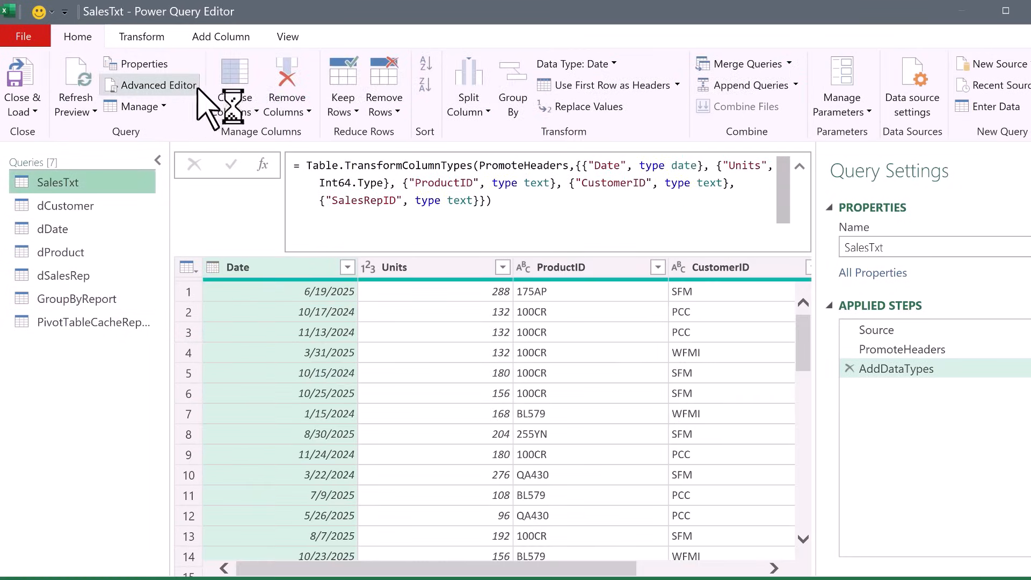
pyautogui.click(172, 87)
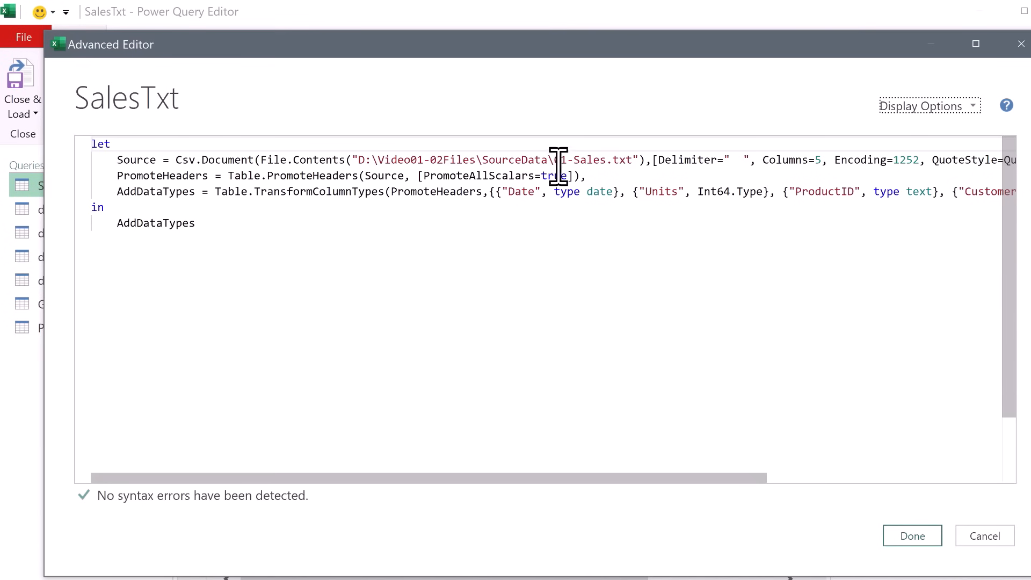
pyautogui.click(914, 534)
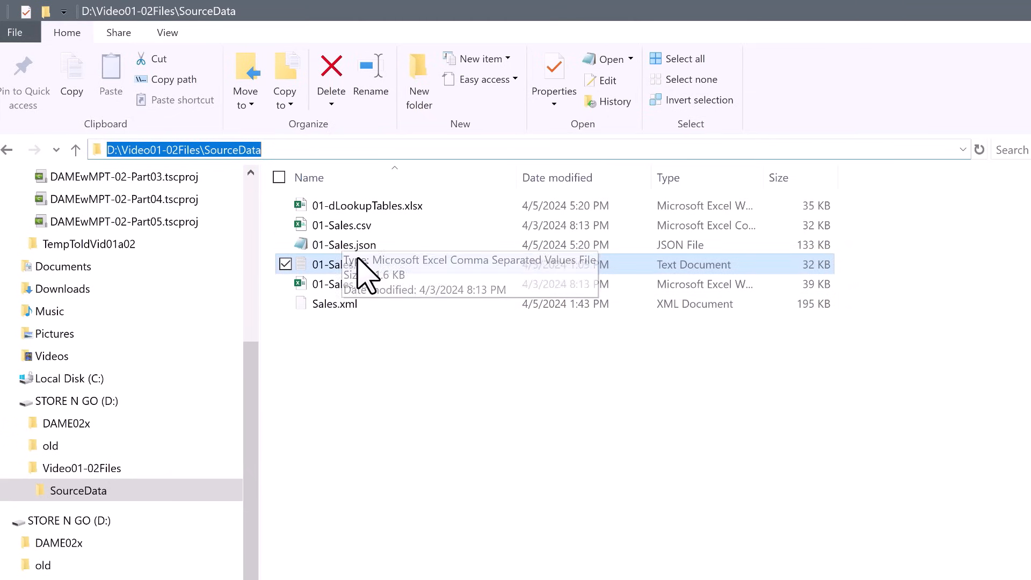
# - Switch to File Explorer and move 01-Sales.txt from the SourceData folder to the Desktop
pyautogui.hotkey('ctrl', 'x')
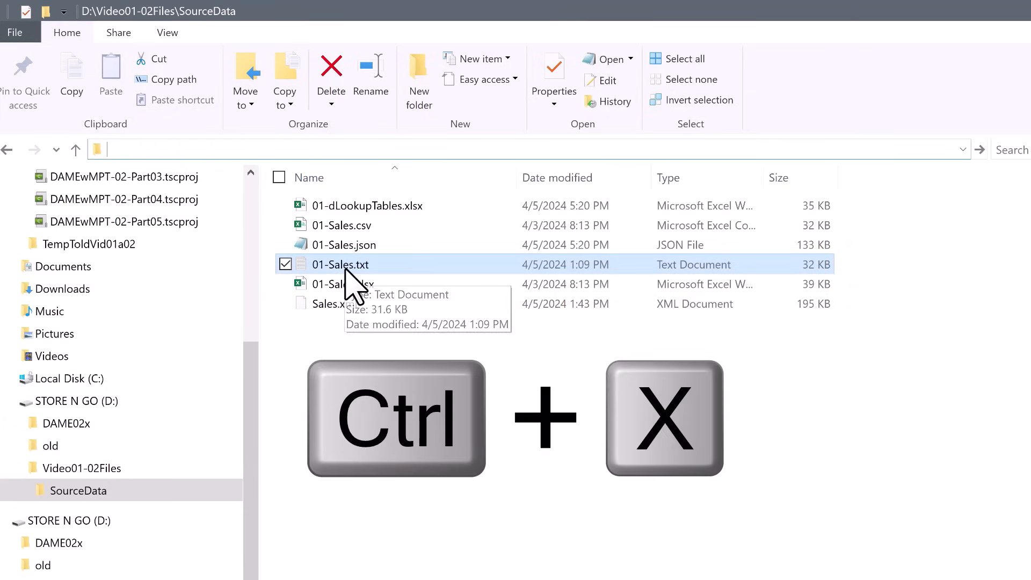
pyautogui.scroll(4, 127, 348)
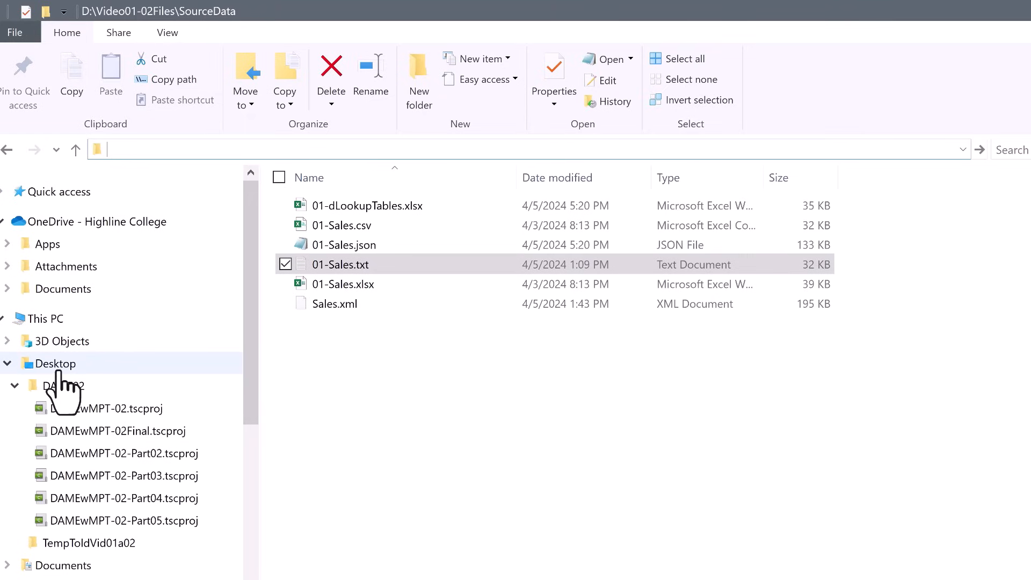
pyautogui.click(56, 365)
pyautogui.hotkey('ctrl', 'v')
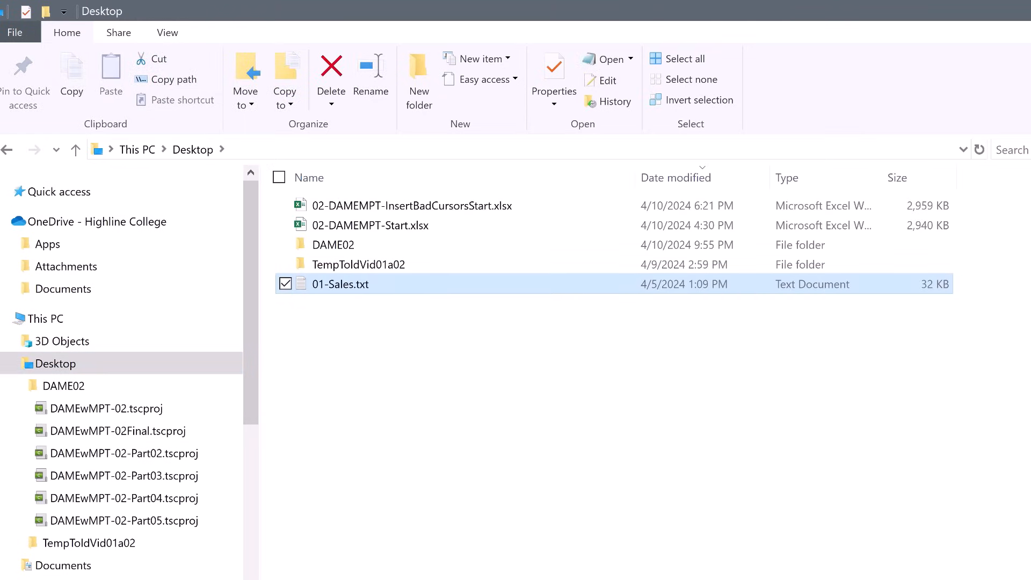
# - Switch back to Excel and refresh the GroupByReport table in the worksheet
pyautogui.hotkey('alt', 'Tab')
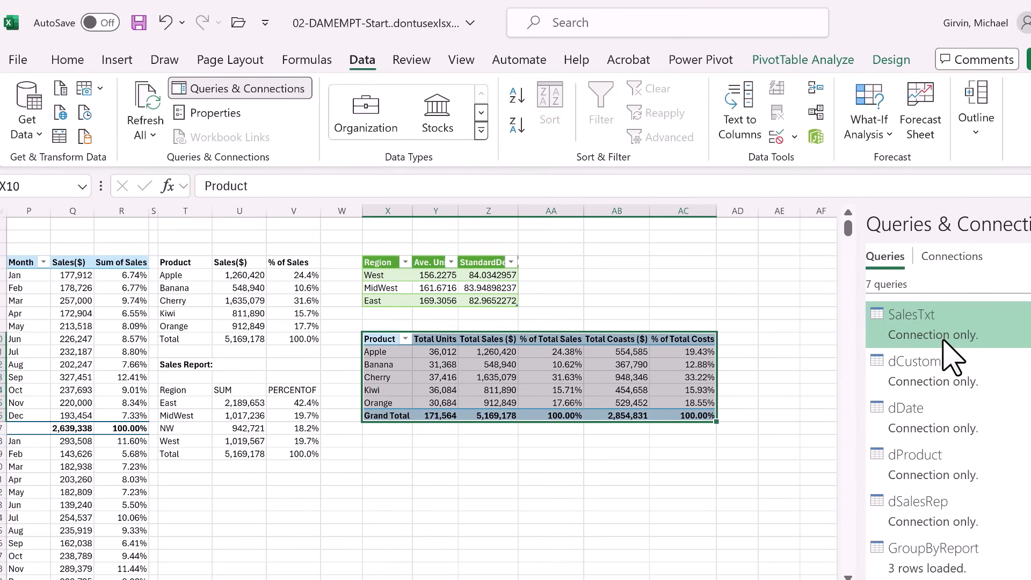
pyautogui.moveTo(935, 323)
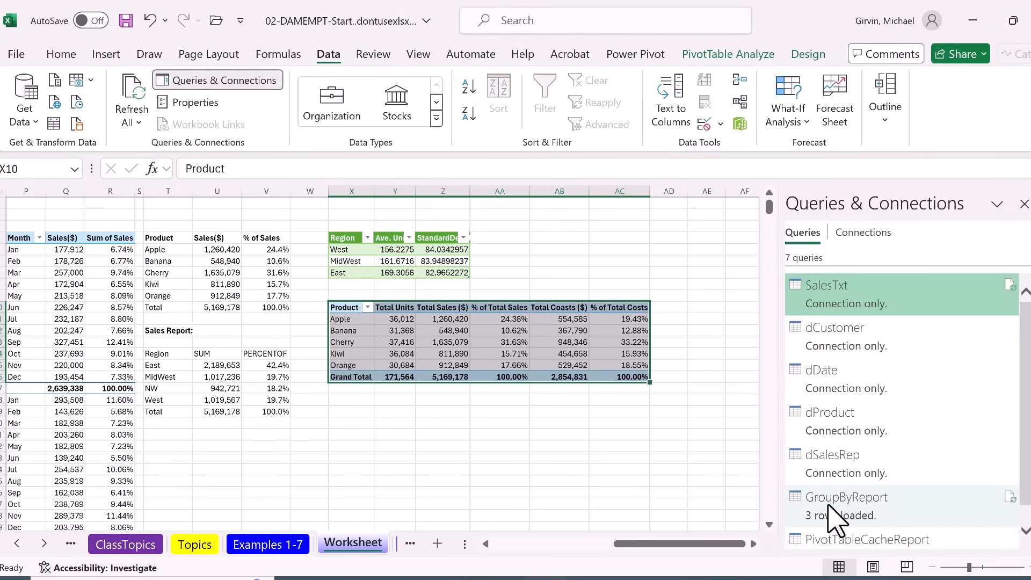
pyautogui.click(831, 516)
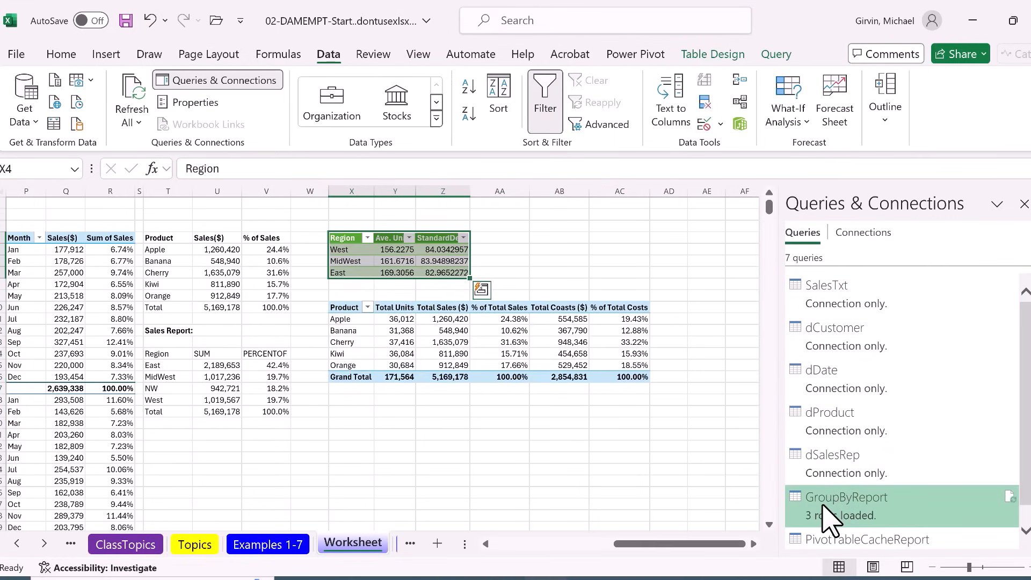
pyautogui.rightClick(830, 517)
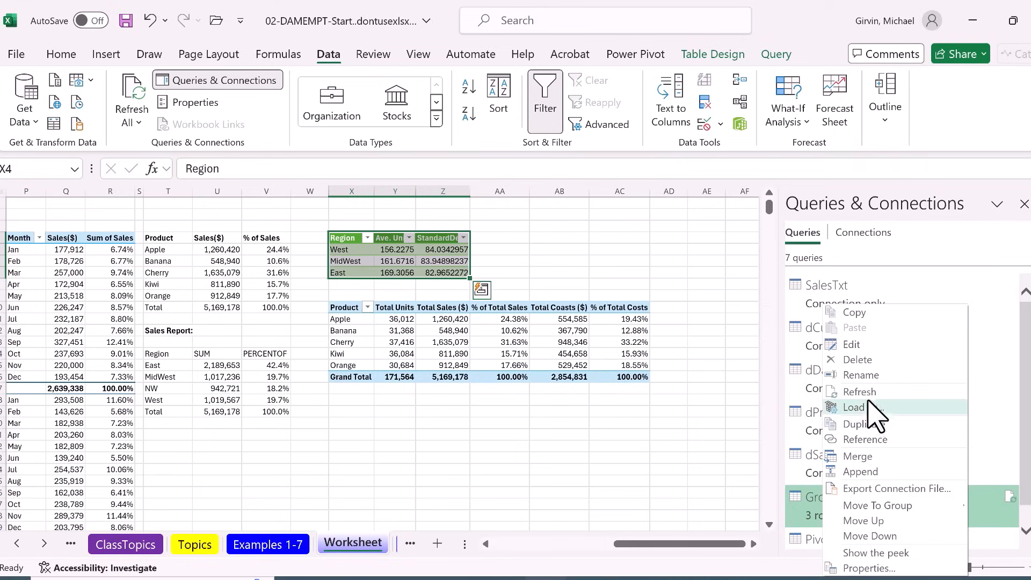
pyautogui.click(1007, 502)
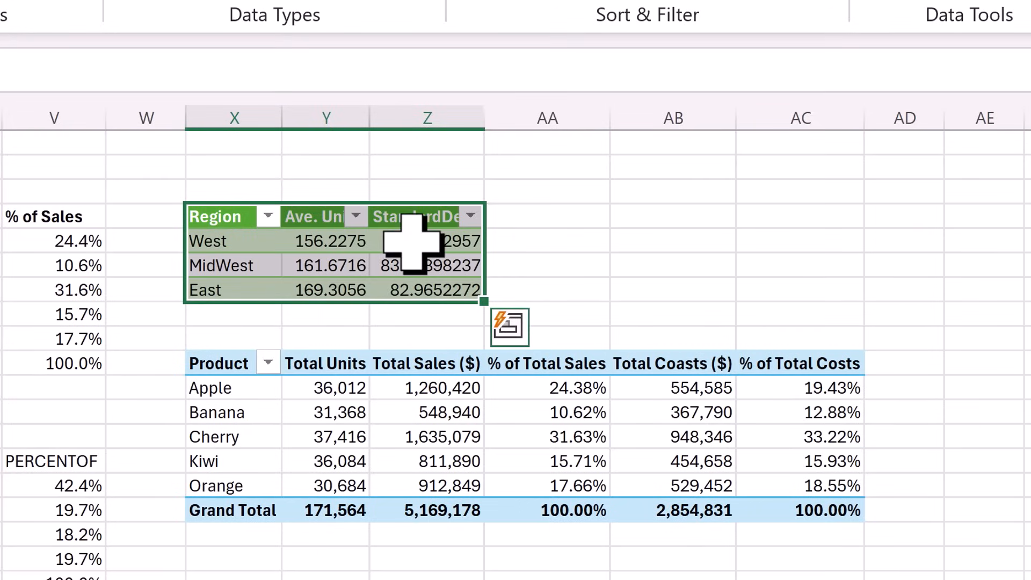
pyautogui.rightClick(411, 241)
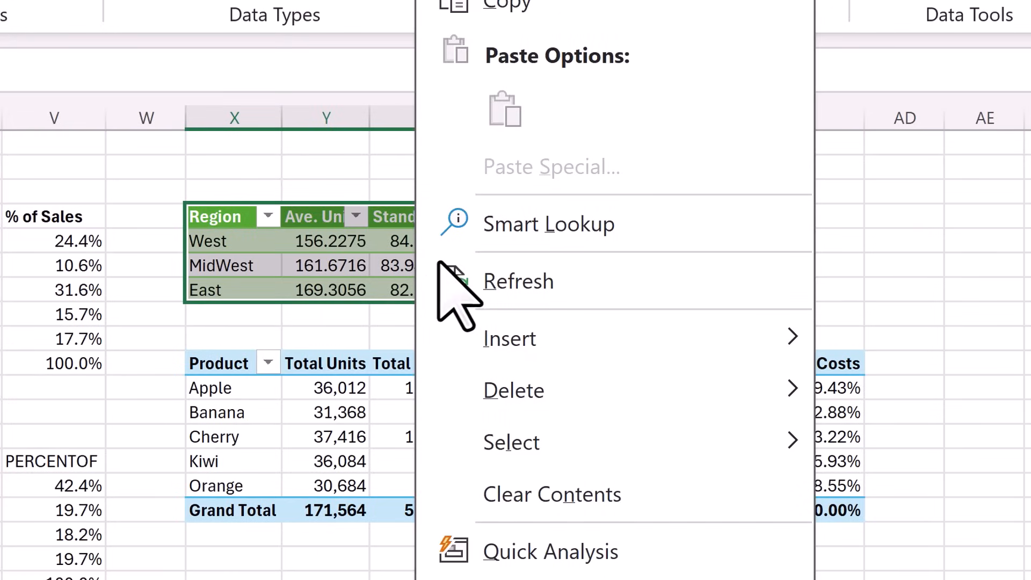
pyautogui.click(475, 288)
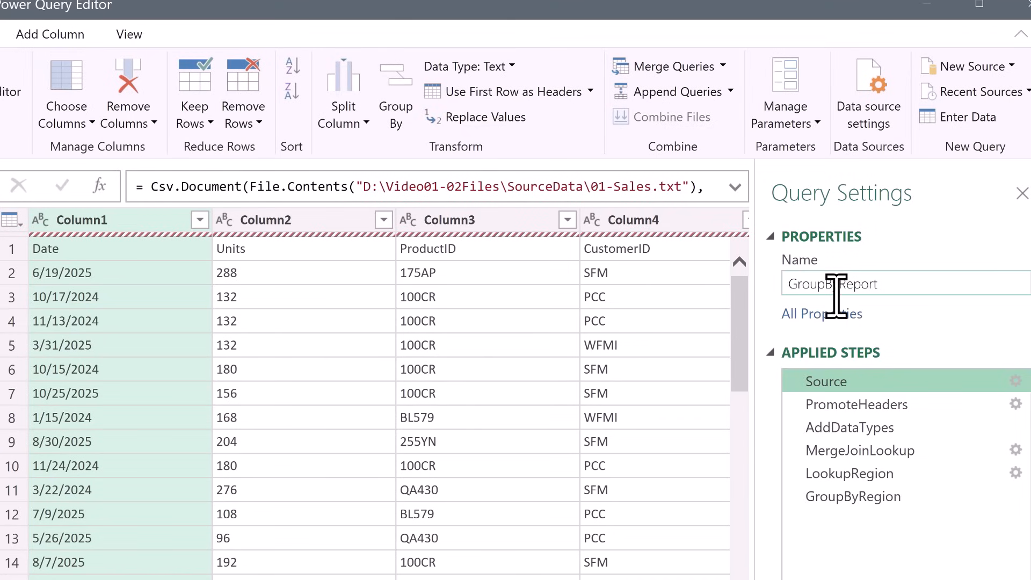
# - Check the source file settings and the full formula of the GroupByReport query's Source step
pyautogui.click(1016, 381)
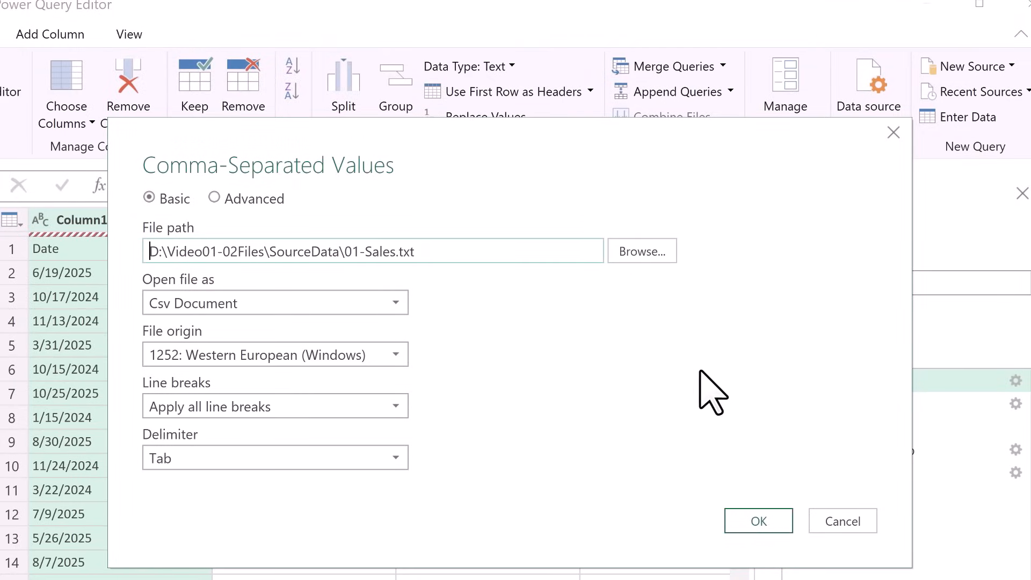
pyautogui.click(769, 520)
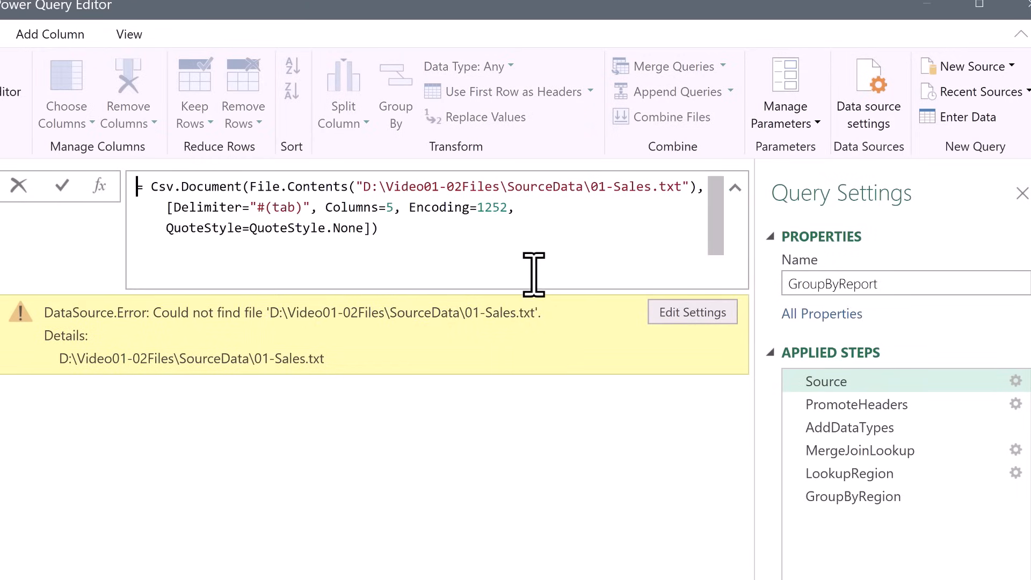
pyautogui.click(735, 187)
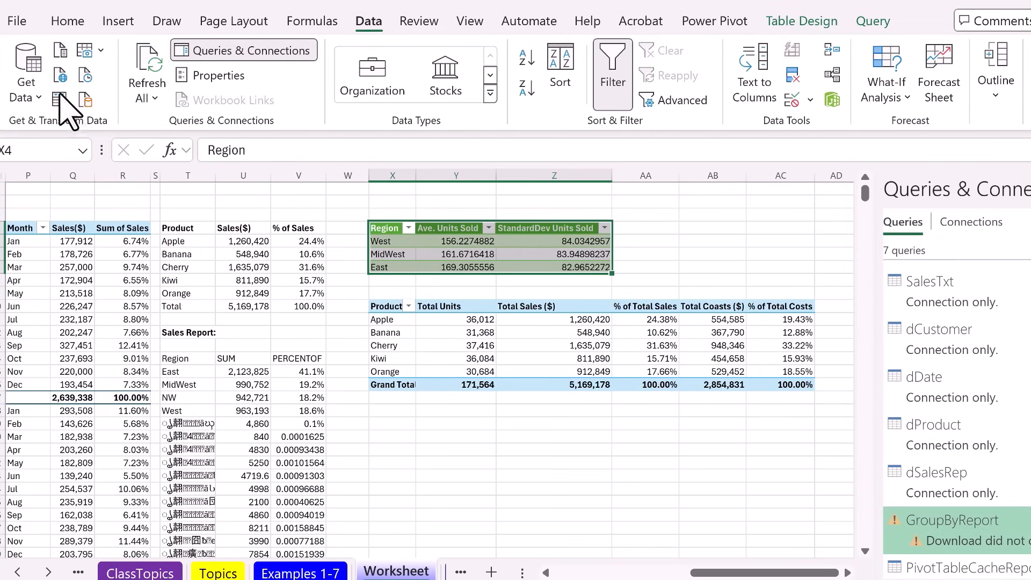
# - Change the source of the 01-sales.txt data source to 01-Sales.txt on the Desktop and refresh the GroupByReport query
pyautogui.click(37, 98)
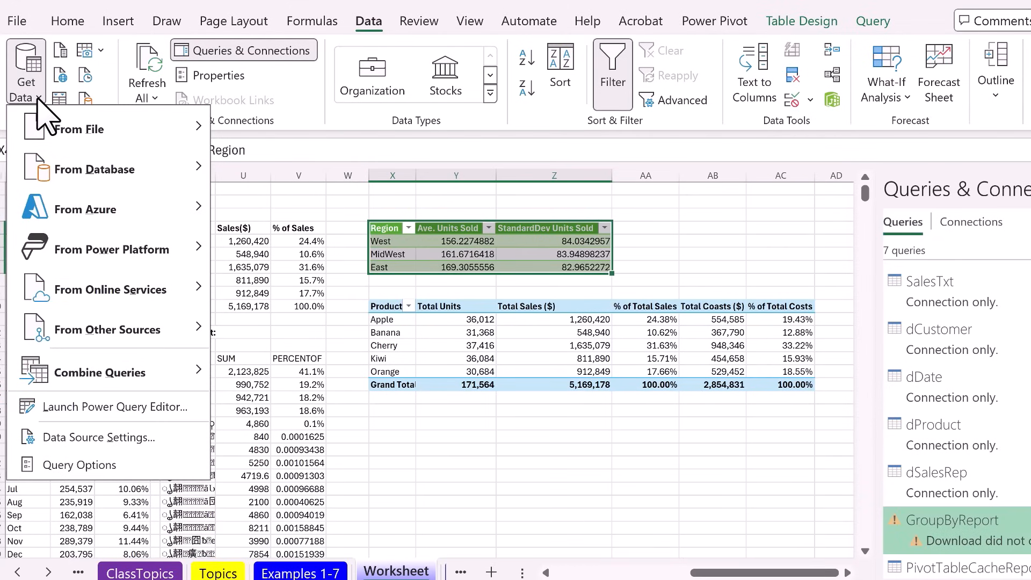
pyautogui.click(80, 438)
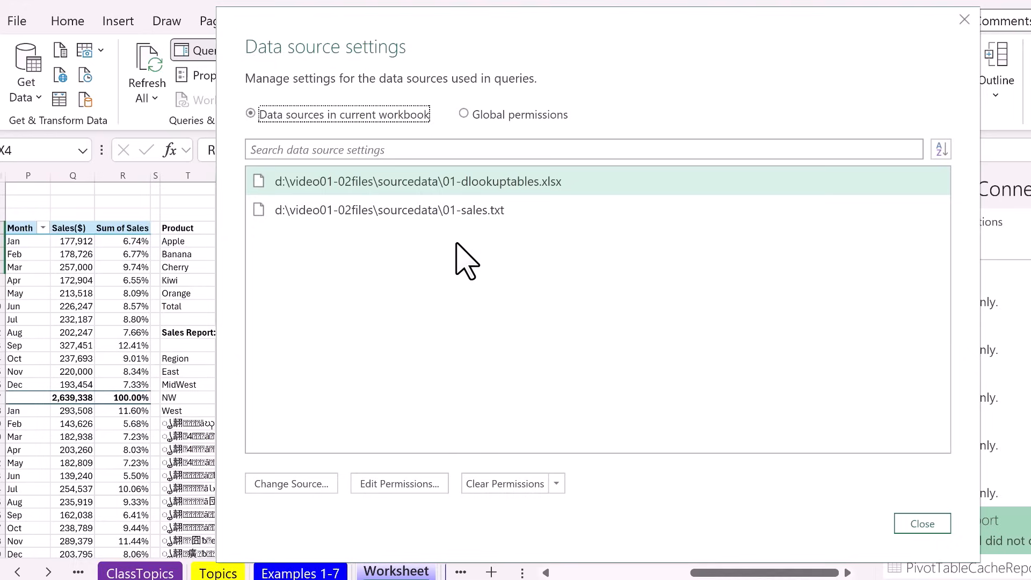
pyautogui.click(467, 210)
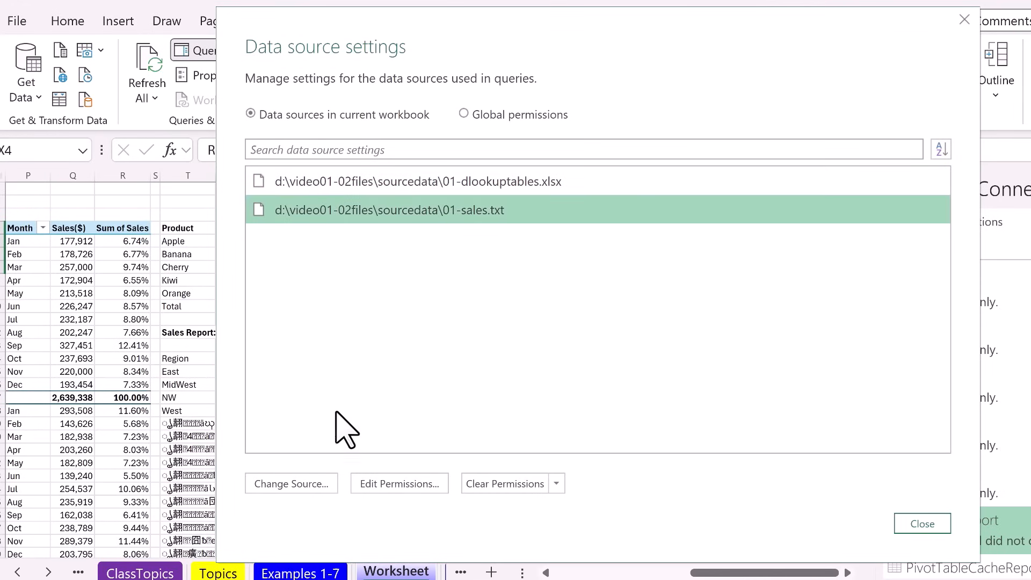
pyautogui.click(304, 493)
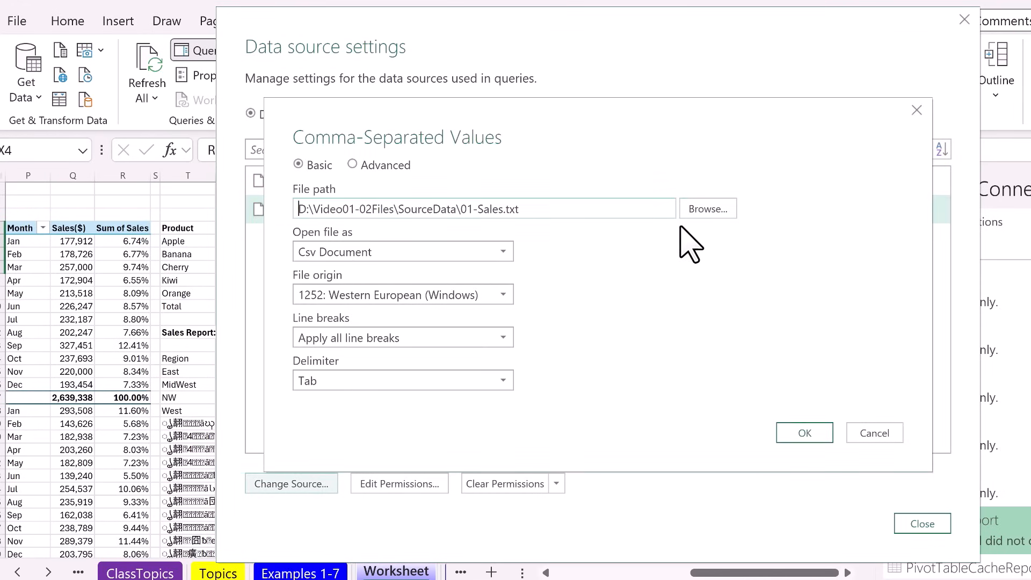
pyautogui.click(702, 208)
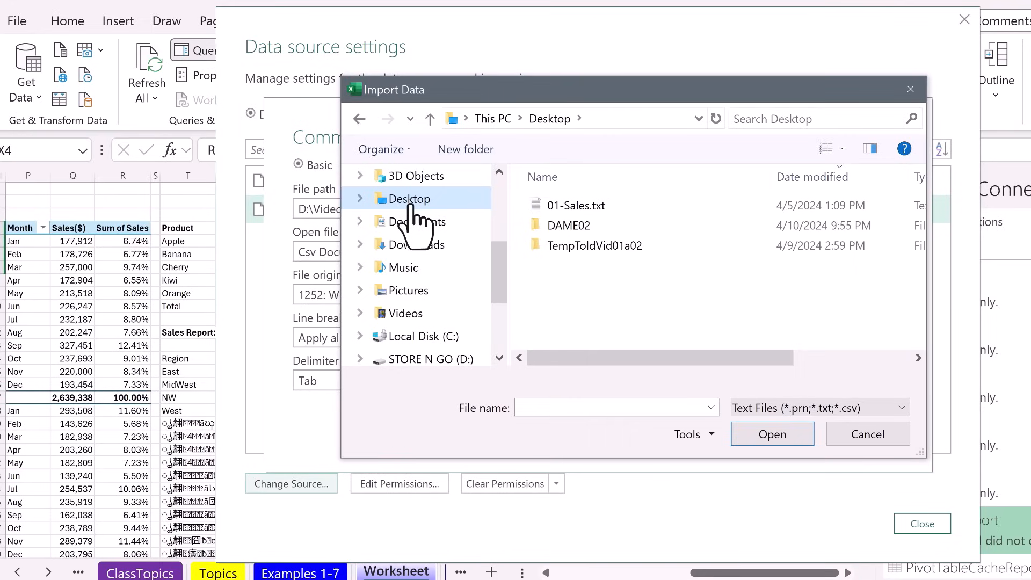
pyautogui.click(581, 206)
pyautogui.doubleClick(602, 207)
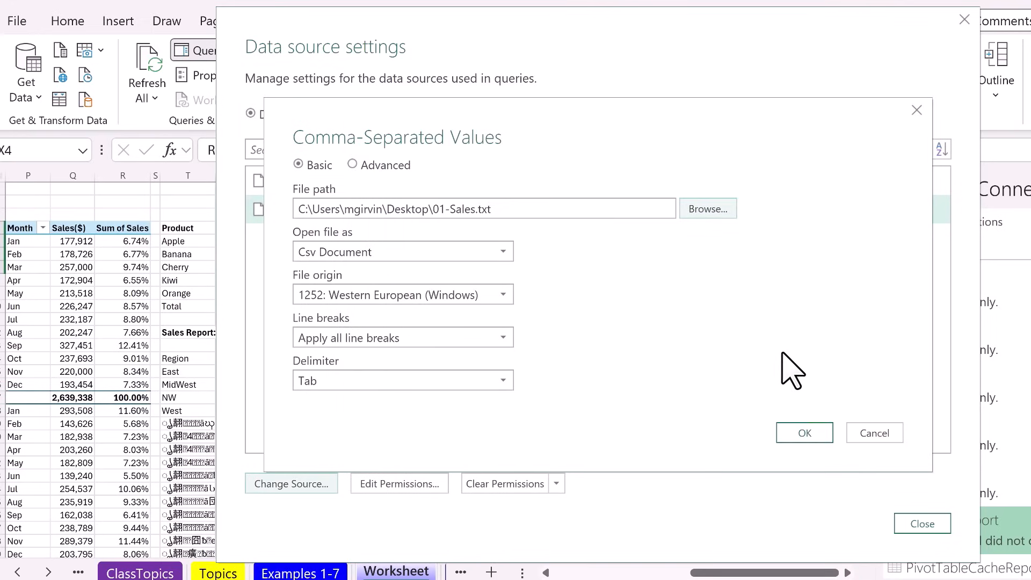
pyautogui.click(819, 436)
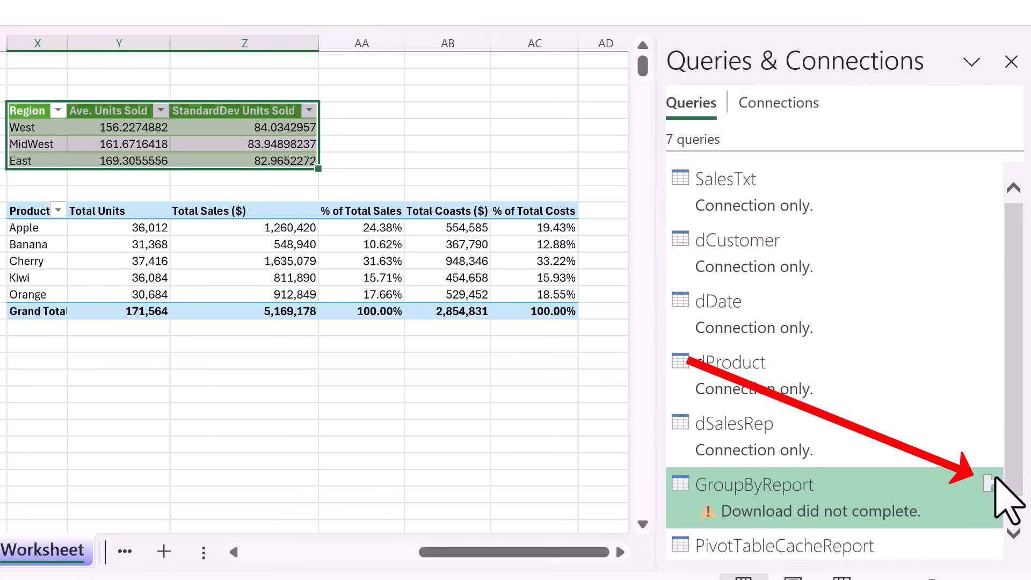
pyautogui.click(991, 482)
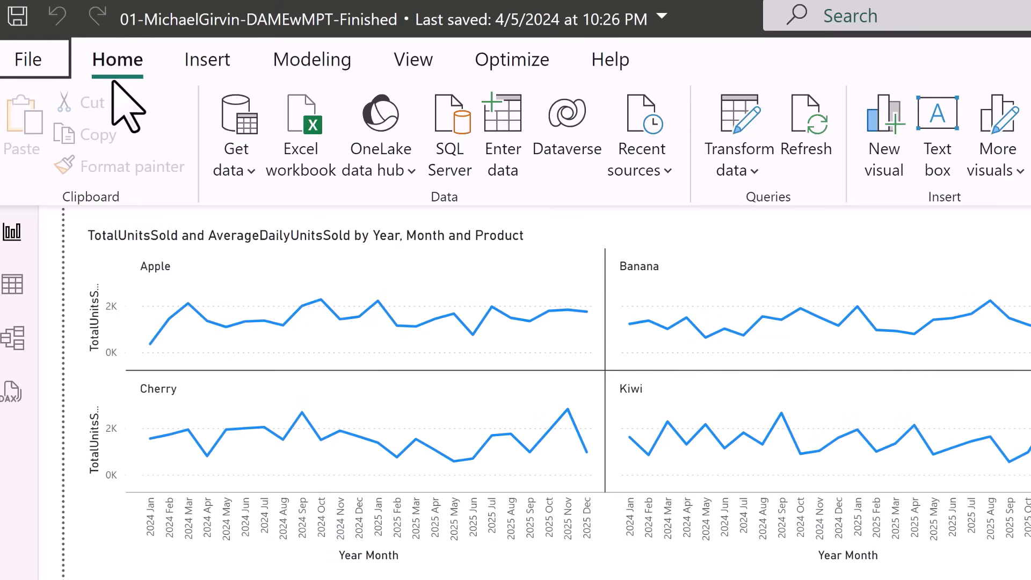
# - Switch to Power BI Desktop and open the Transform data options
pyautogui.click(748, 179)
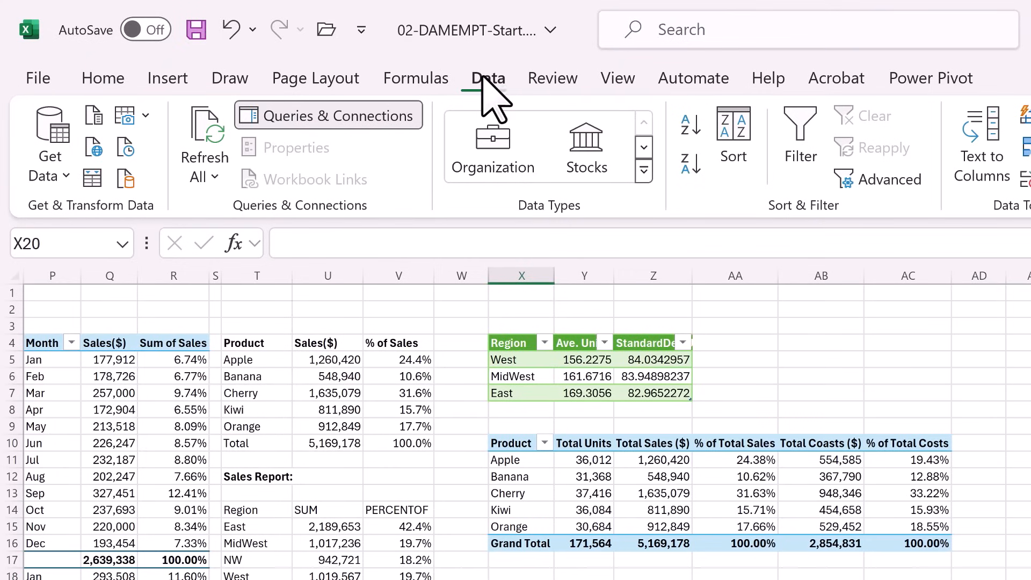
# - In Excel, import 01-Sales.json from the SourceData folder as the SalesJson query and convert its list of records to a table
pyautogui.click(63, 177)
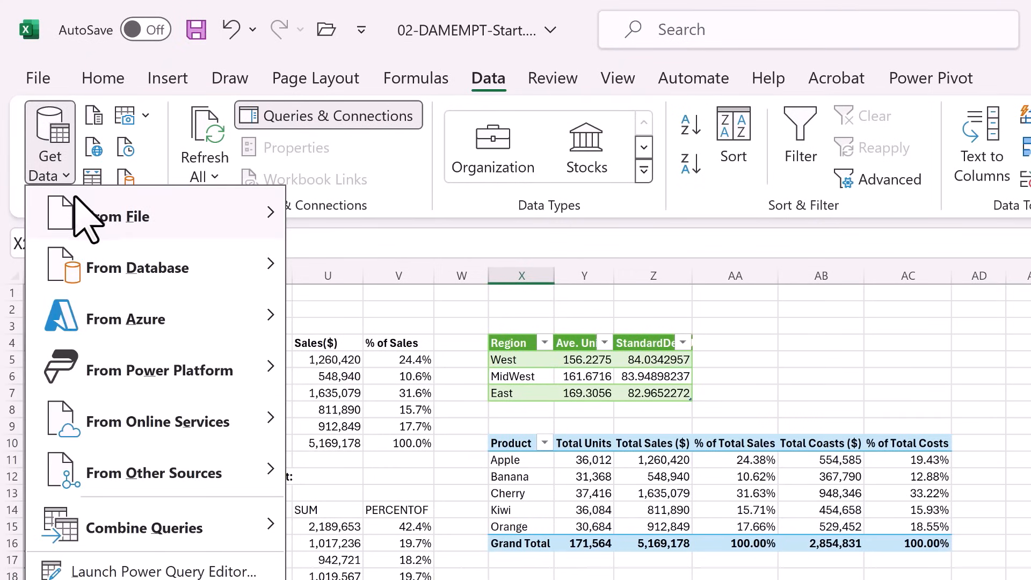
pyautogui.moveTo(264, 211)
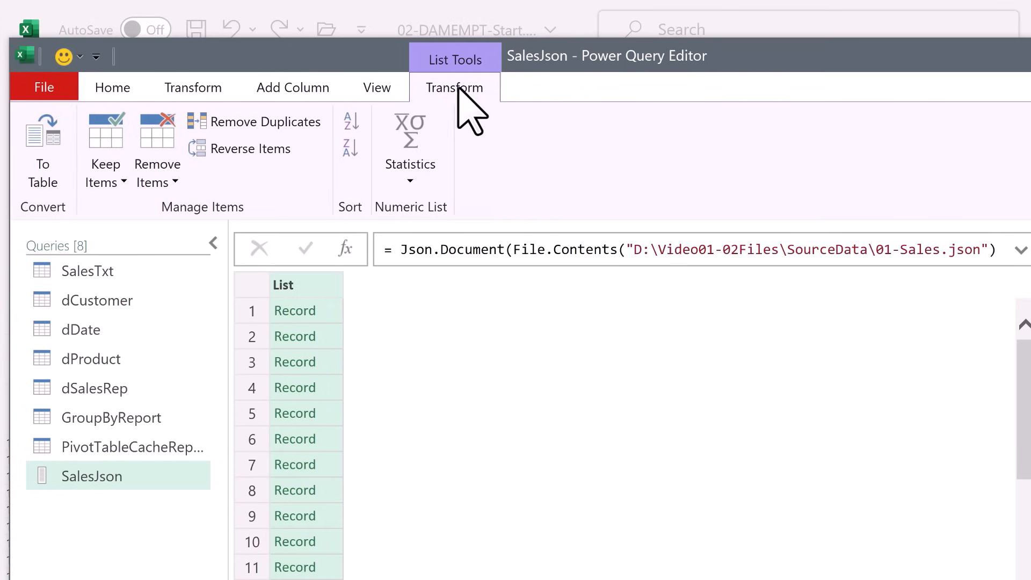
pyautogui.click(54, 173)
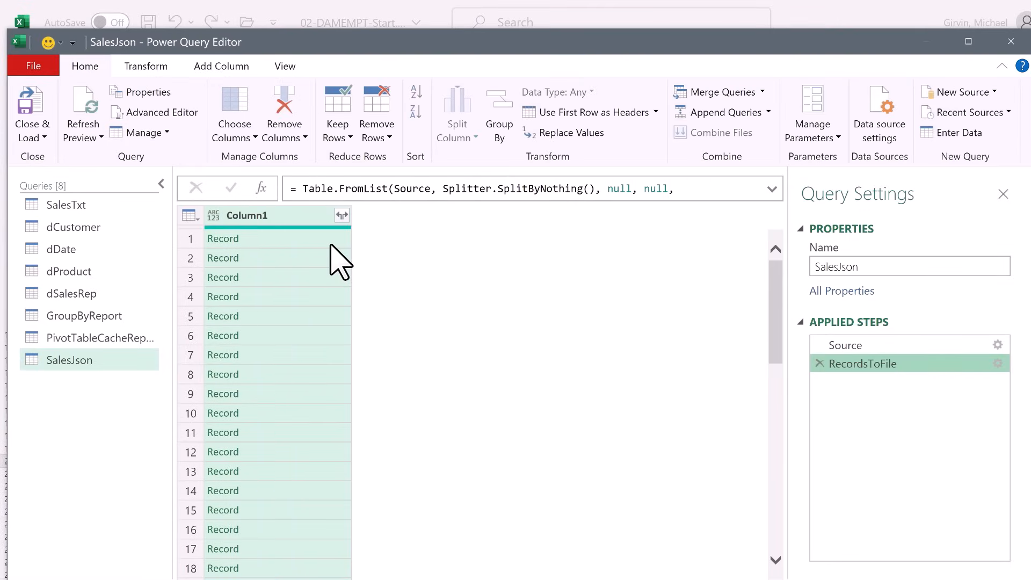
# - Preview the first records of SalesJson and expand Column1 into all its fields without the original column name as prefix
pyautogui.click(331, 245)
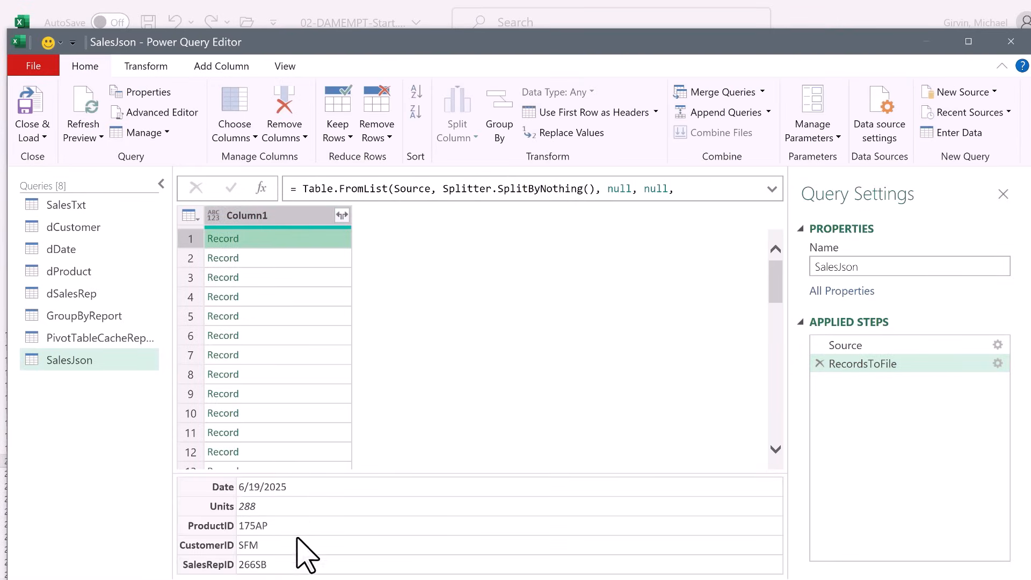
pyautogui.click(282, 260)
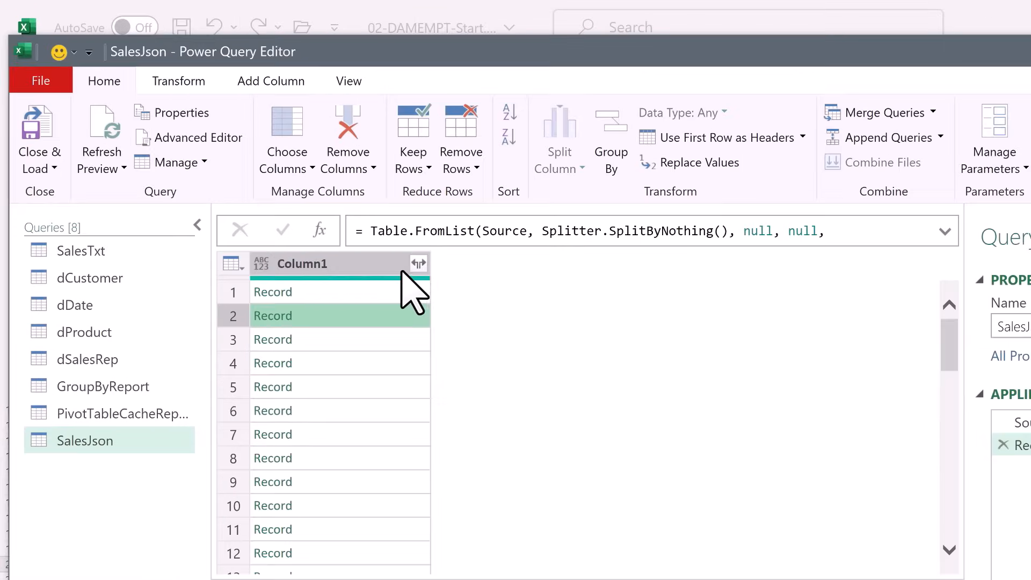
pyautogui.click(336, 216)
pyautogui.click(419, 264)
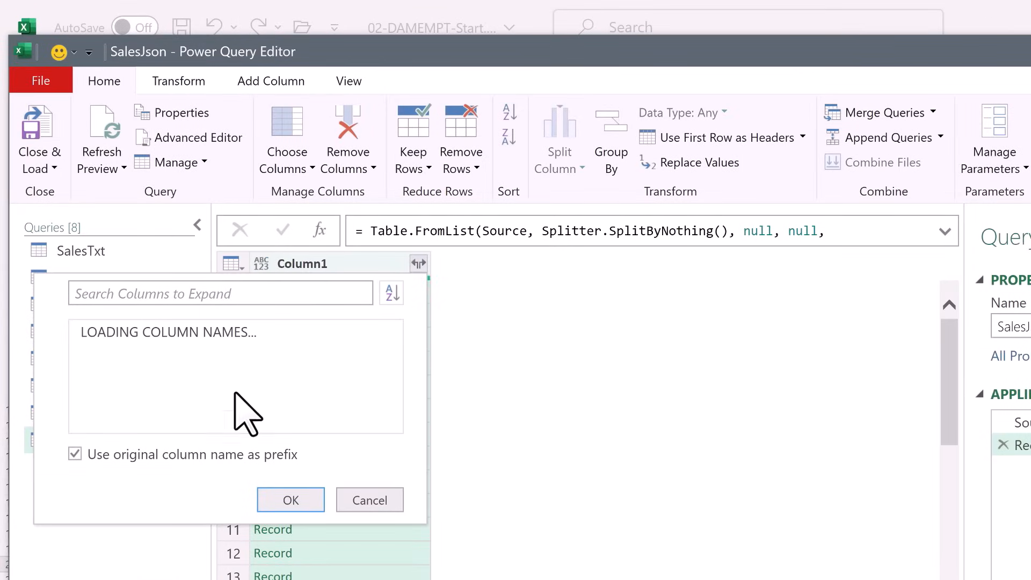
pyautogui.click(81, 482)
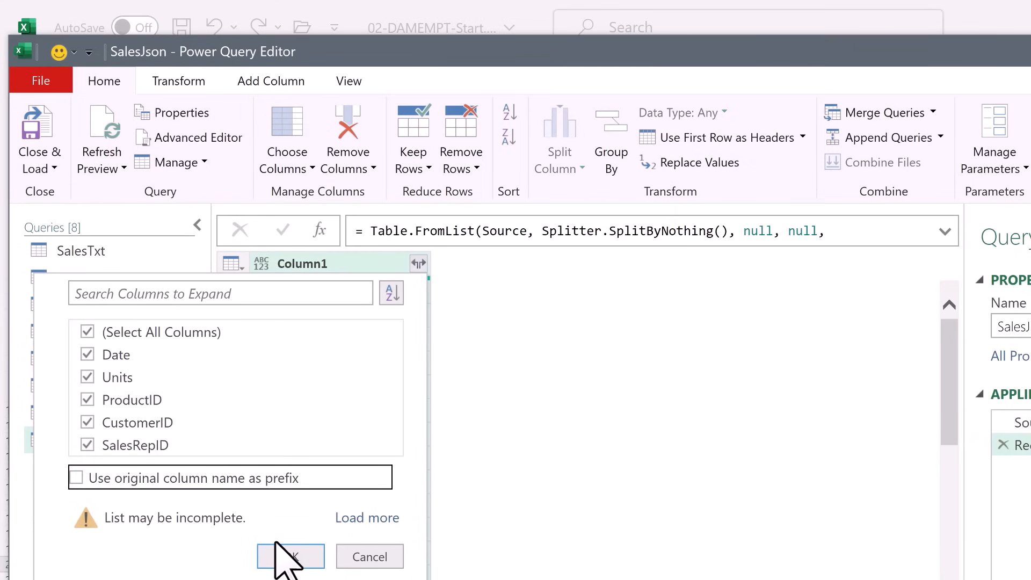
pyautogui.click(290, 556)
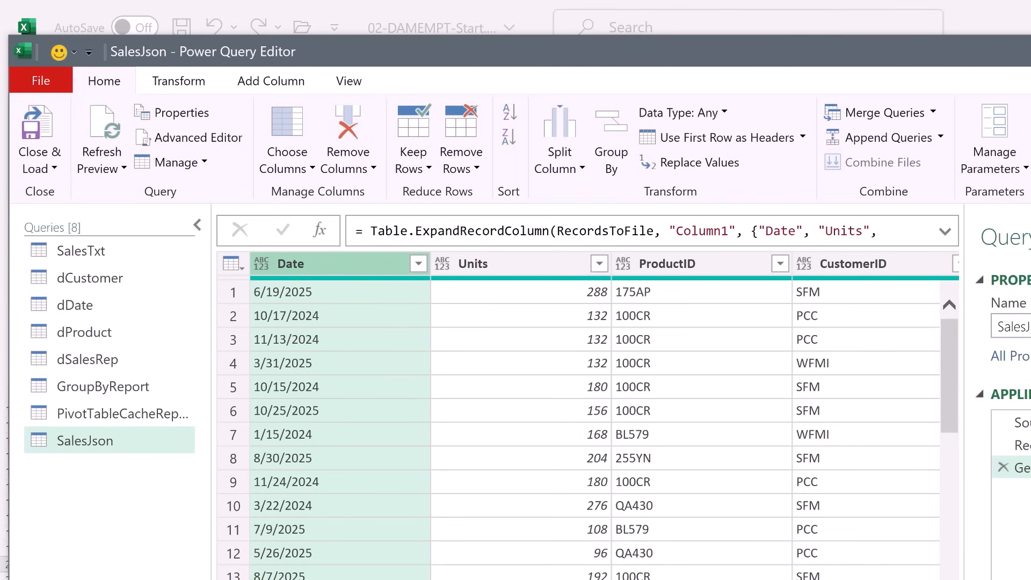
# - Detect the data types of all SalesJson columns from Date through SalesRepID and check the assigned types
pyautogui.hscroll(3, 591, 408)
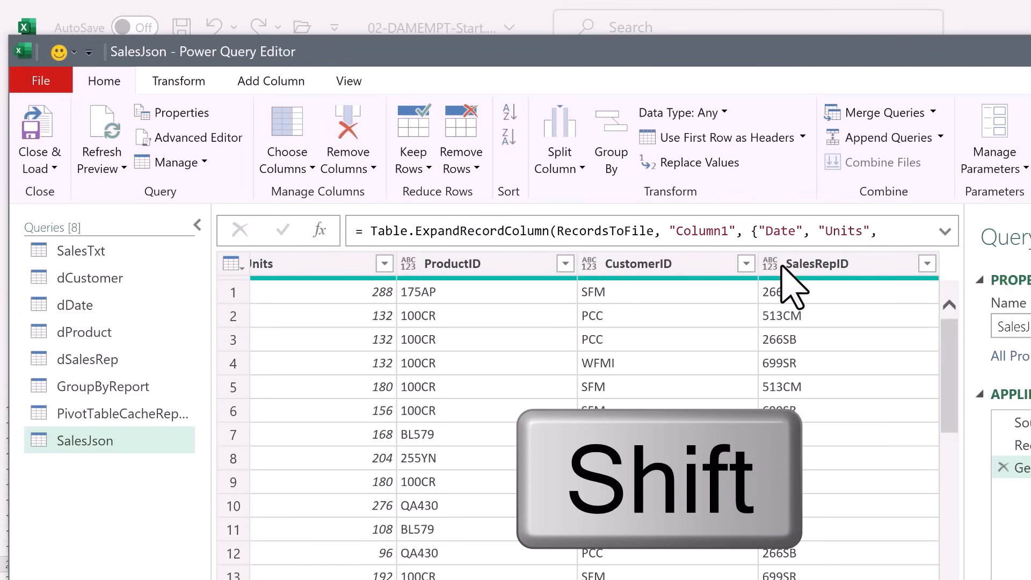
pyautogui.keyDown('shift'); pyautogui.click(812, 264); pyautogui.keyUp('shift')
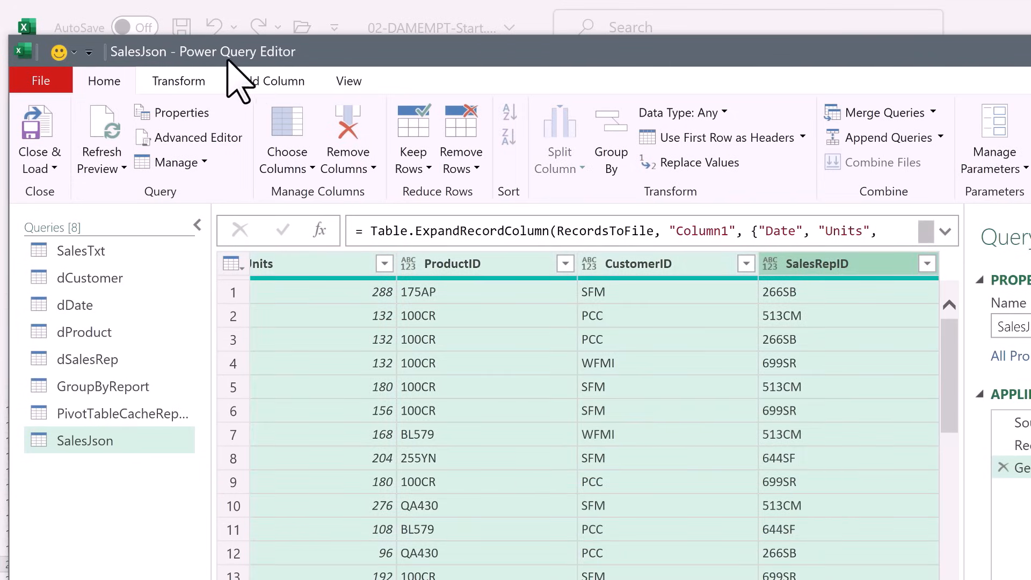
pyautogui.click(179, 81)
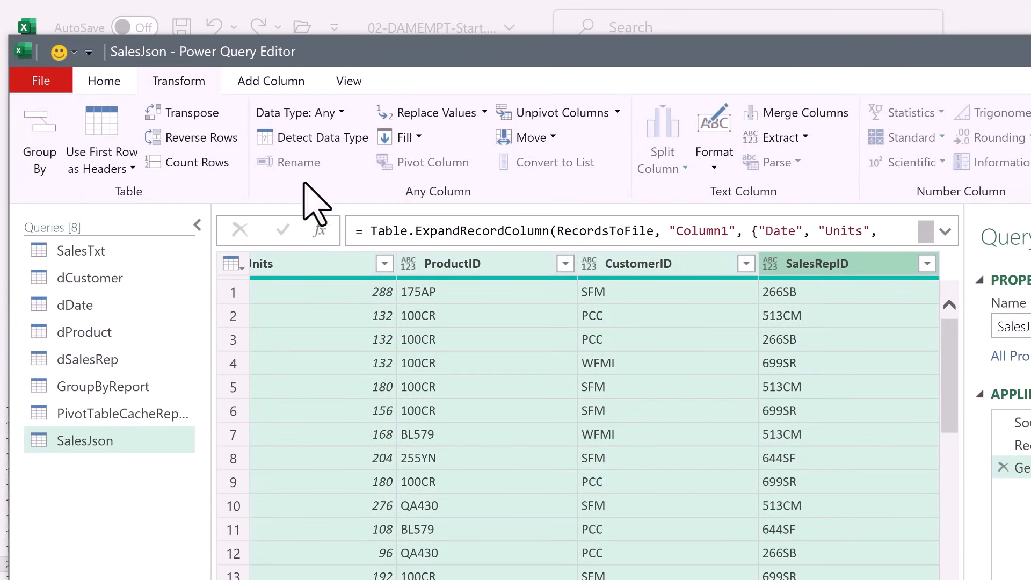
pyautogui.click(317, 141)
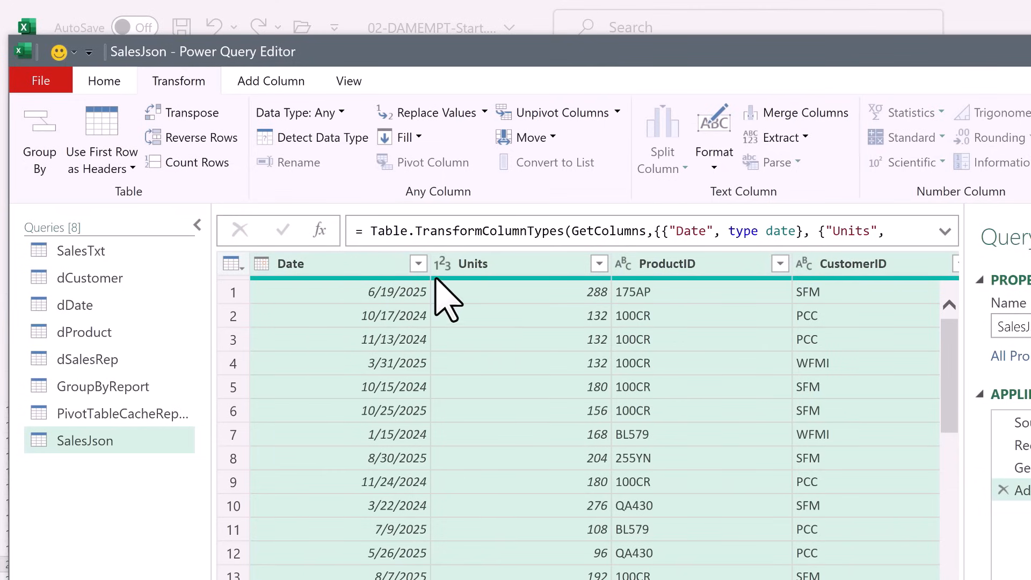
pyautogui.hscroll(3, 867, 309)
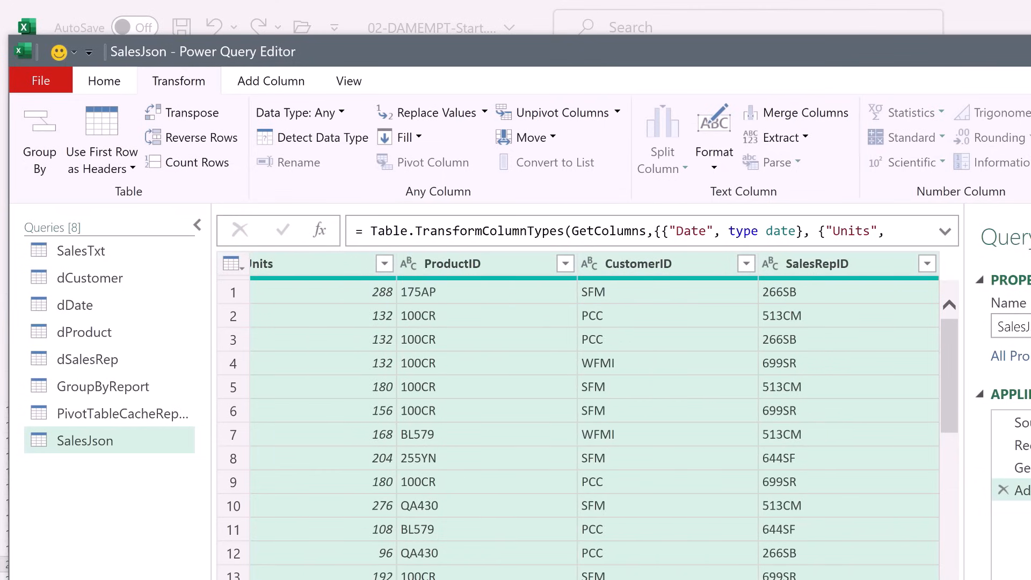
pyautogui.hscroll(-3, 577, 425)
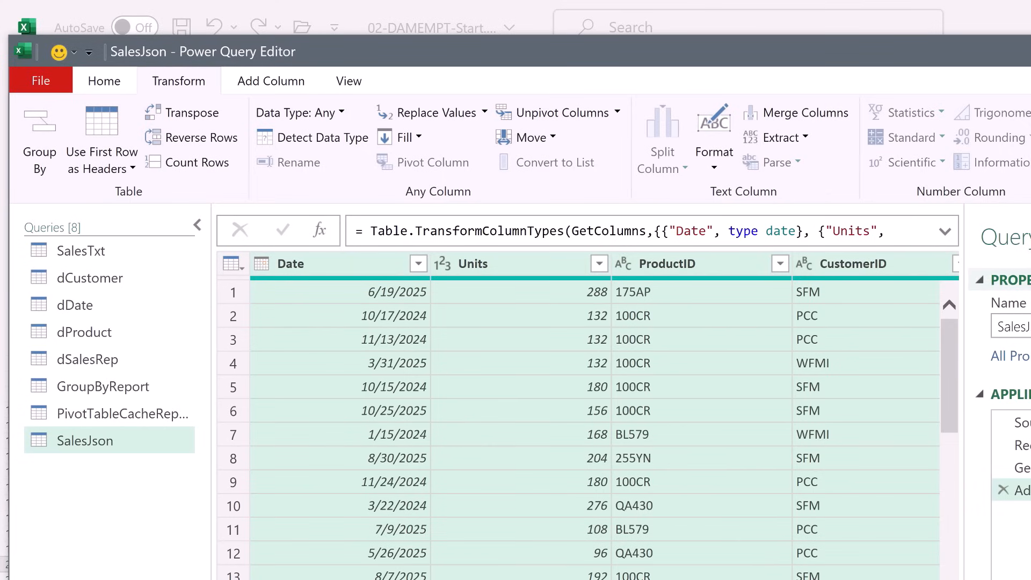
# - Close the query editor and load SalesJson as Only Create Connection, added to the Data Model
pyautogui.click(103, 82)
pyautogui.click(50, 168)
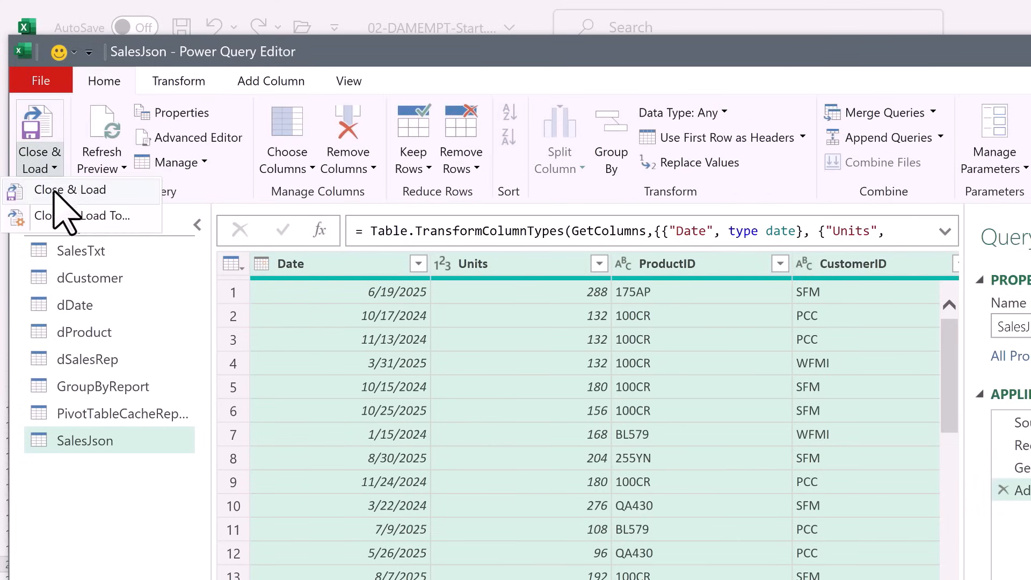
pyautogui.click(70, 215)
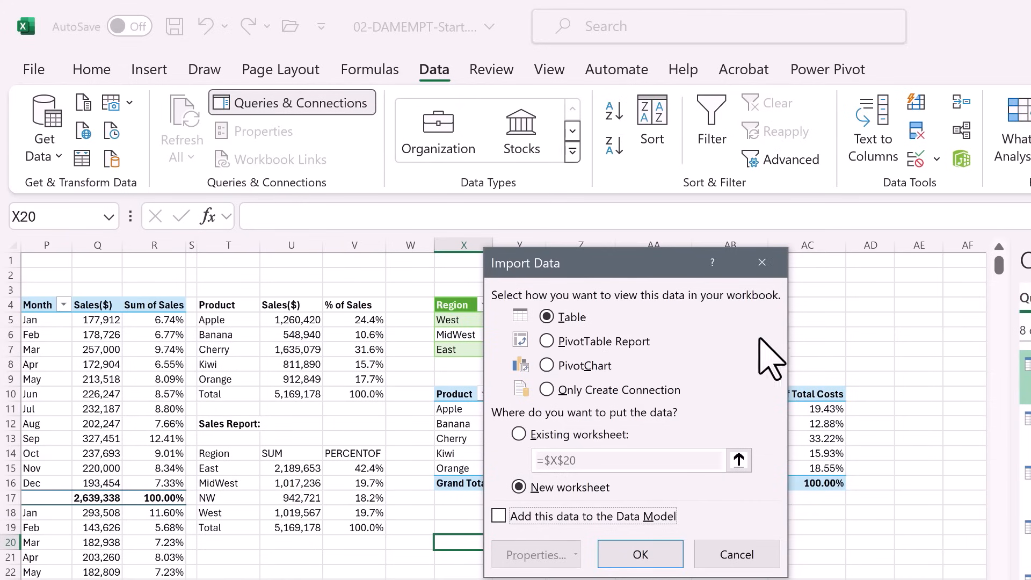
pyautogui.click(549, 390)
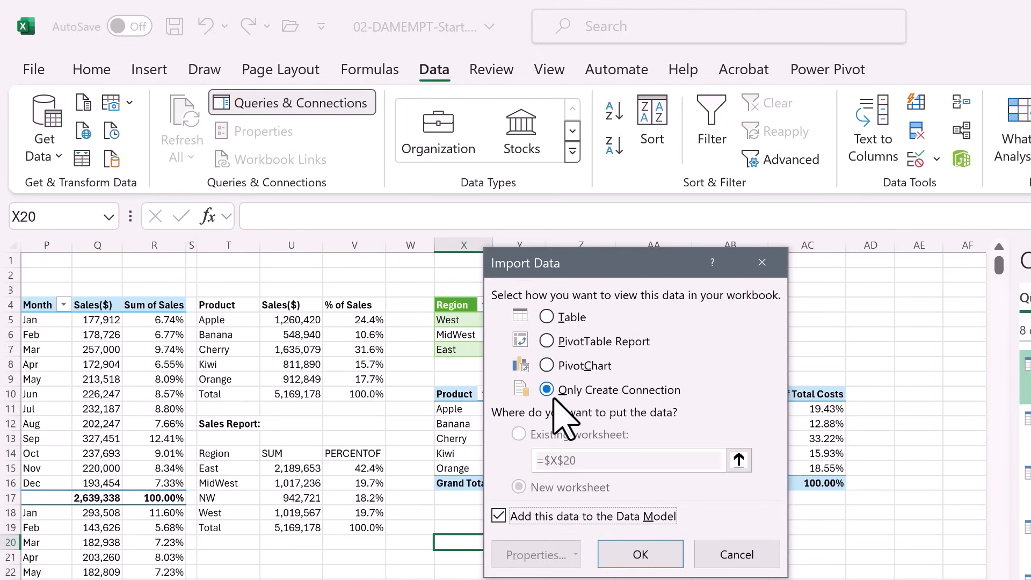
pyautogui.click(638, 556)
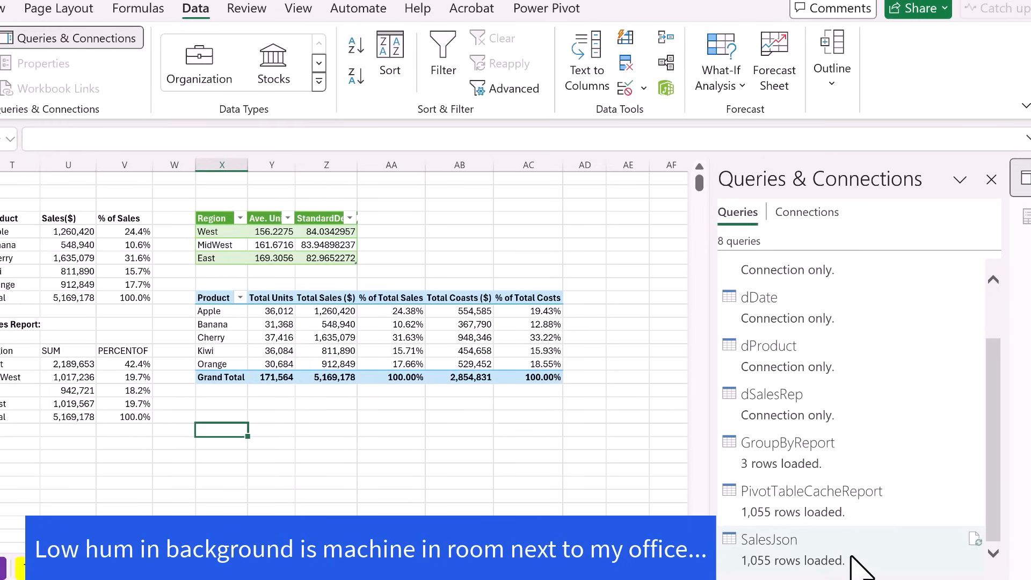
# - Change the load settings of the dCustomer query to add its data to the Data Model, keeping Only Create Connection
pyautogui.moveTo(854, 564)
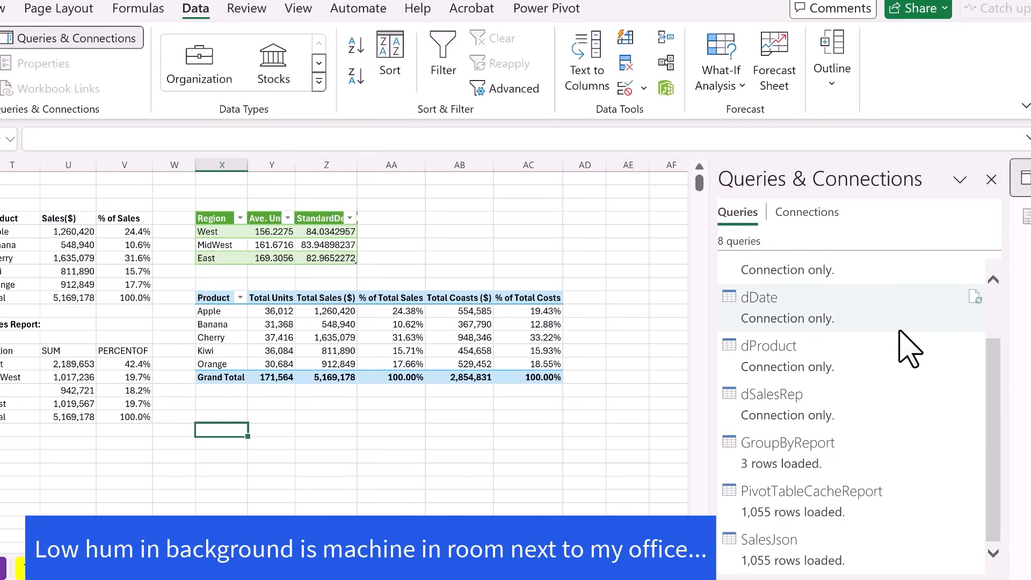
pyautogui.scroll(2, 904, 345)
pyautogui.moveTo(892, 334)
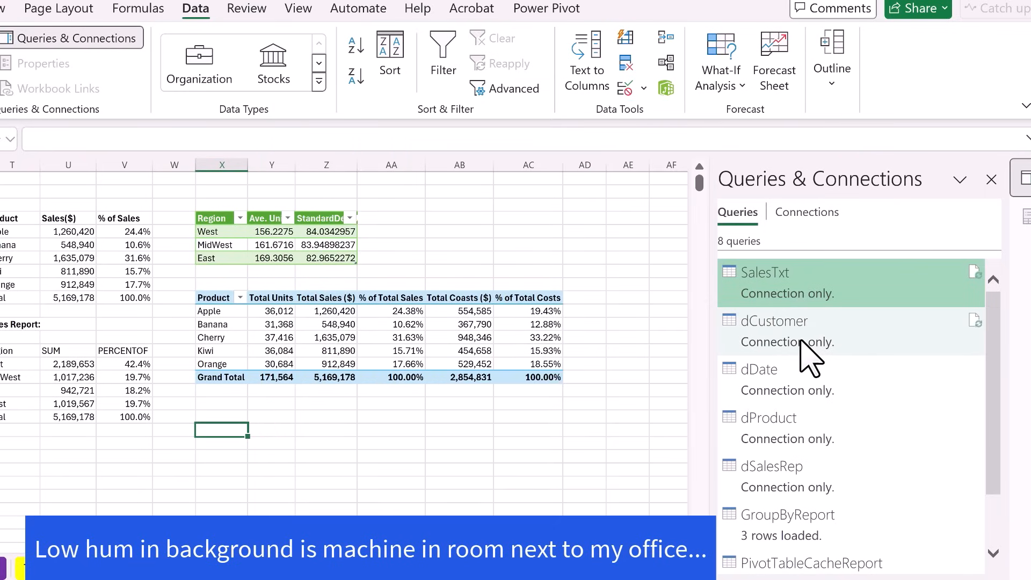
pyautogui.click(795, 338)
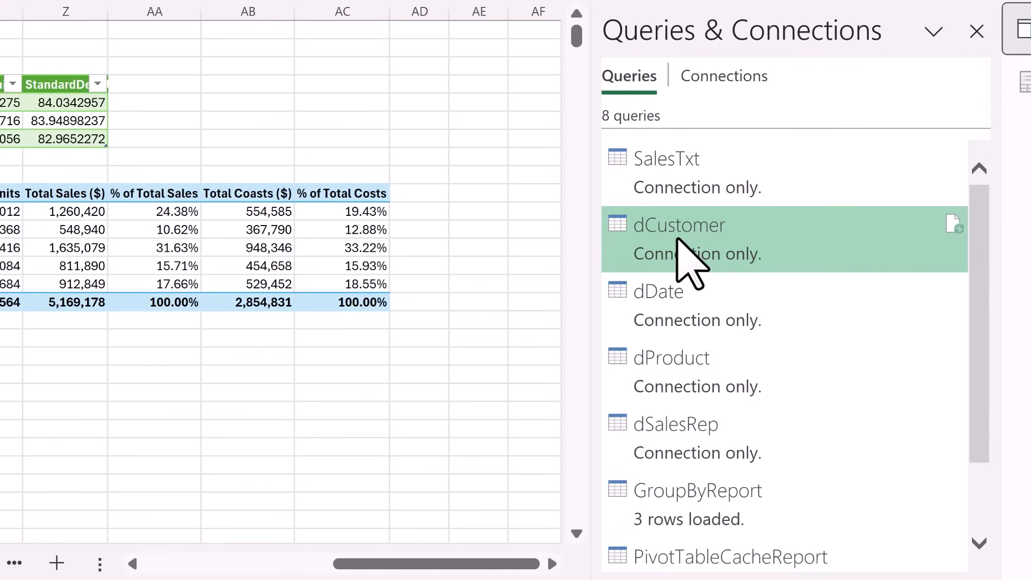
pyautogui.rightClick(689, 262)
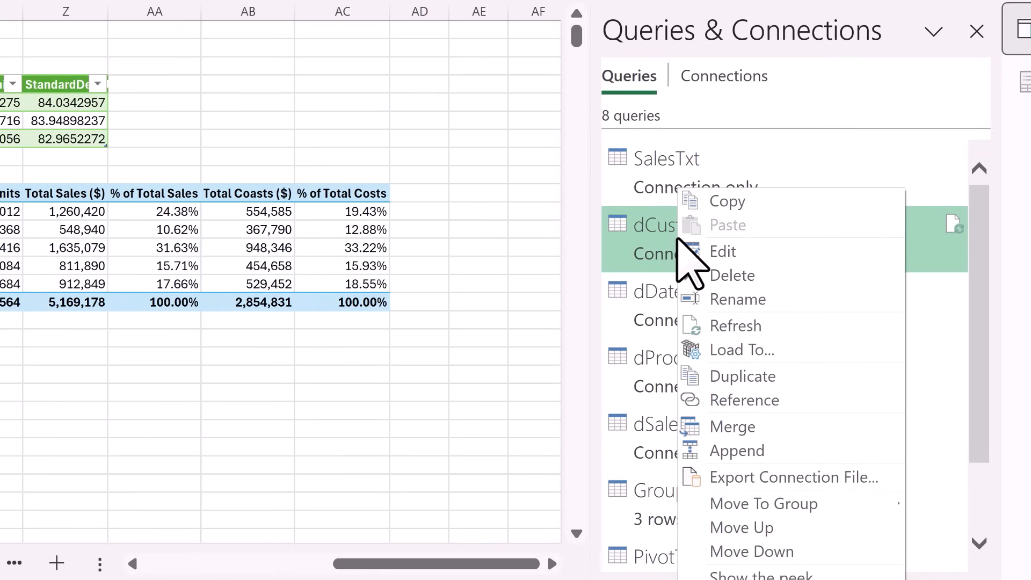
pyautogui.click(746, 349)
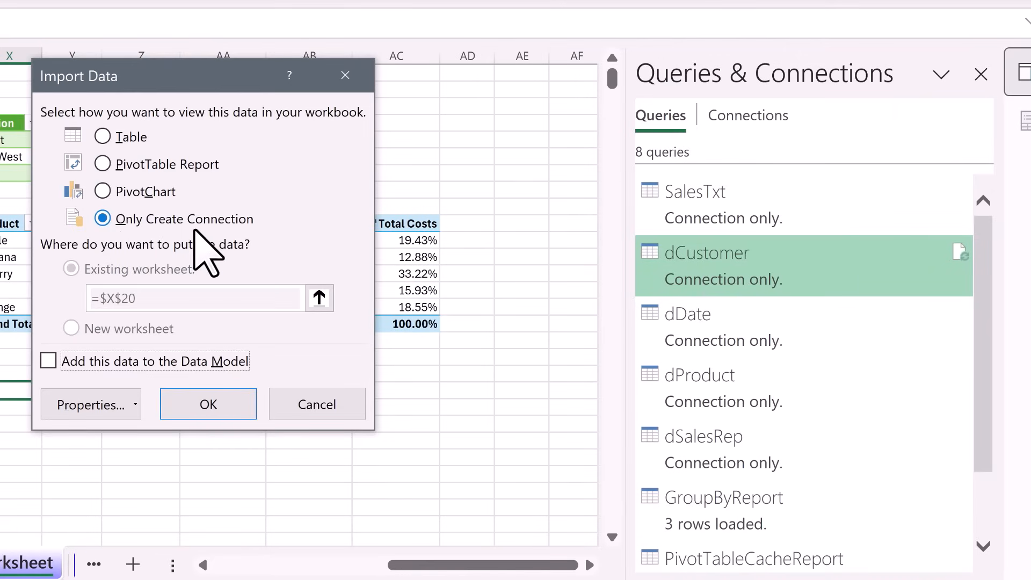
pyautogui.click(48, 361)
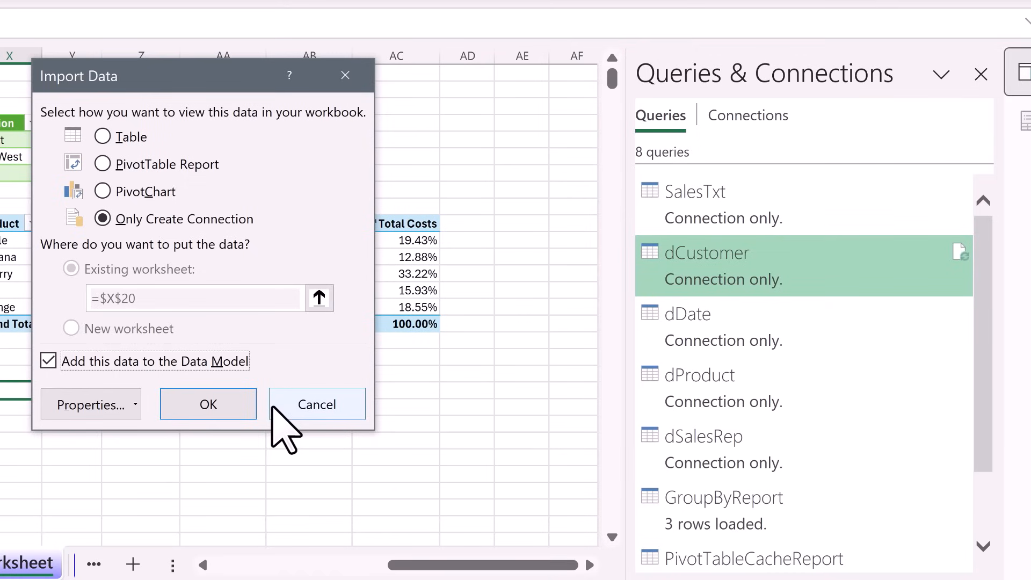
pyautogui.click(237, 411)
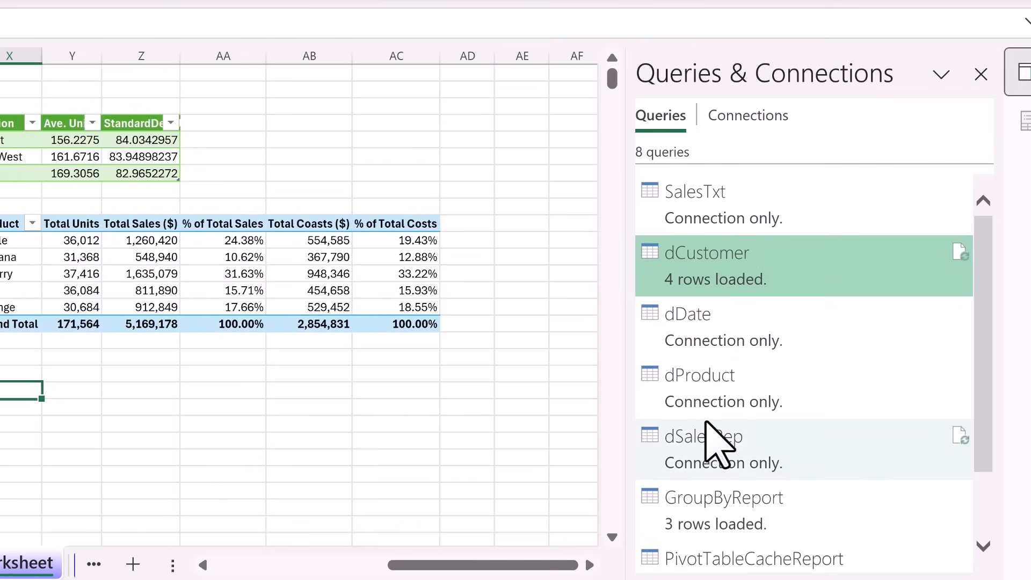
pyautogui.moveTo(707, 422)
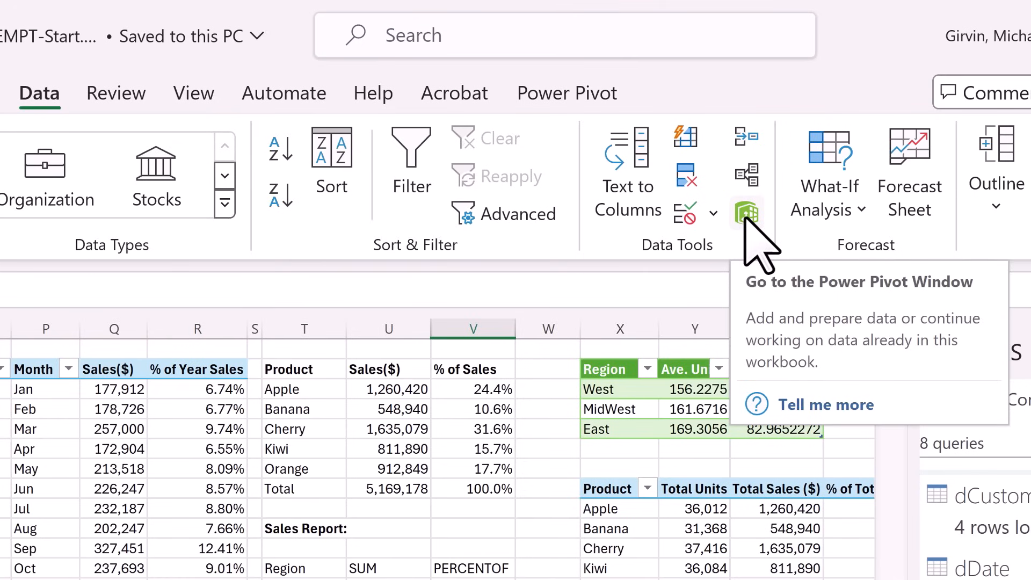
# - Open the Data Model in the Power Pivot window and view the dDate table
pyautogui.click(584, 98)
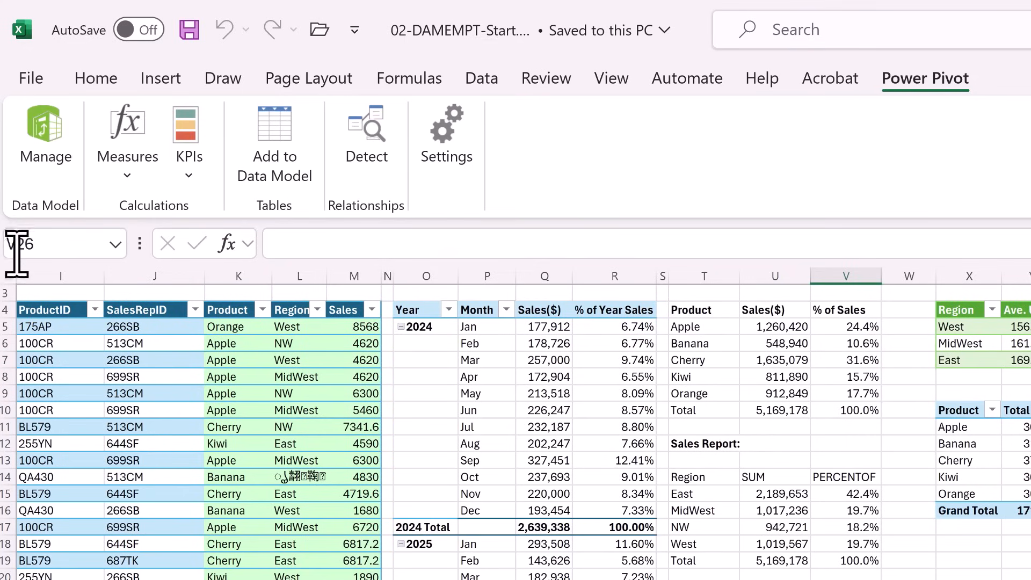
pyautogui.click(48, 142)
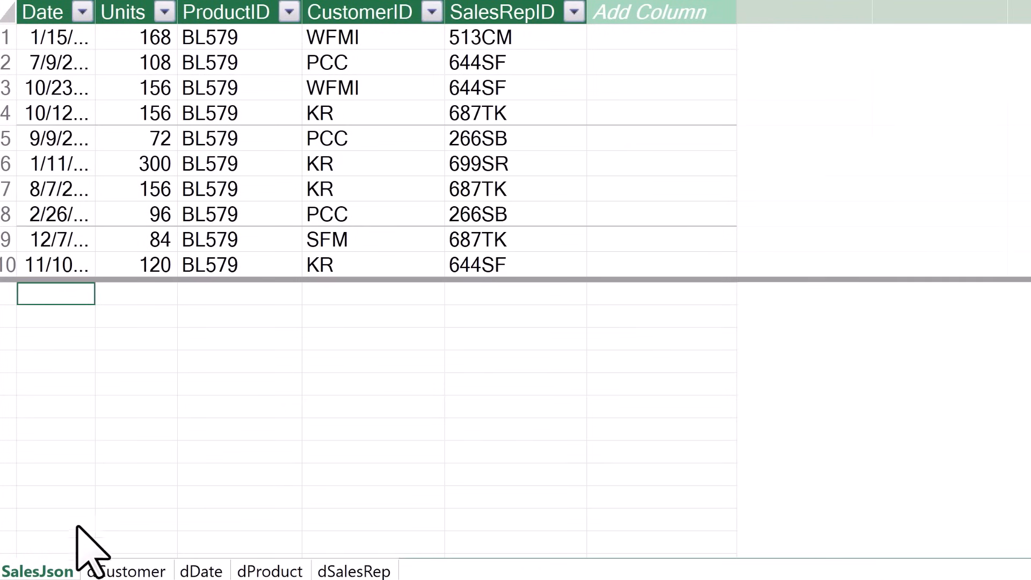
pyautogui.click(197, 571)
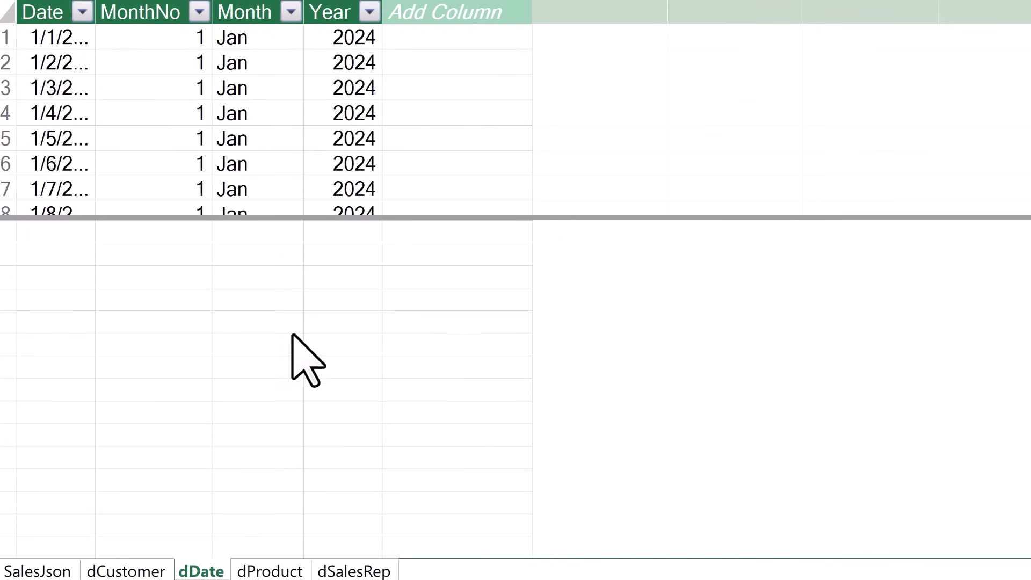
# - Return to the SalesJson table and toggle its calculation area off and back on
pyautogui.click(35, 572)
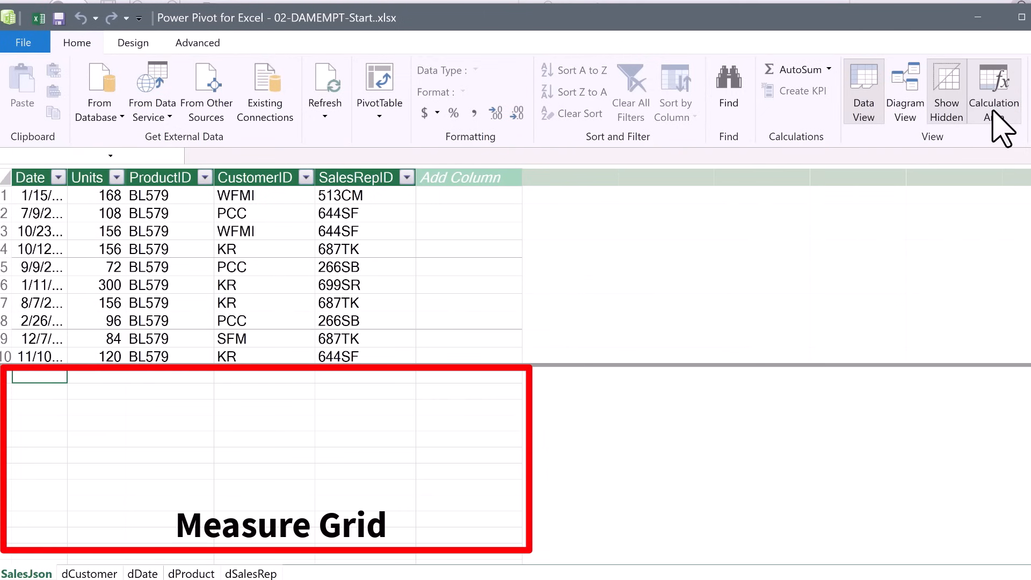
pyautogui.click(993, 110)
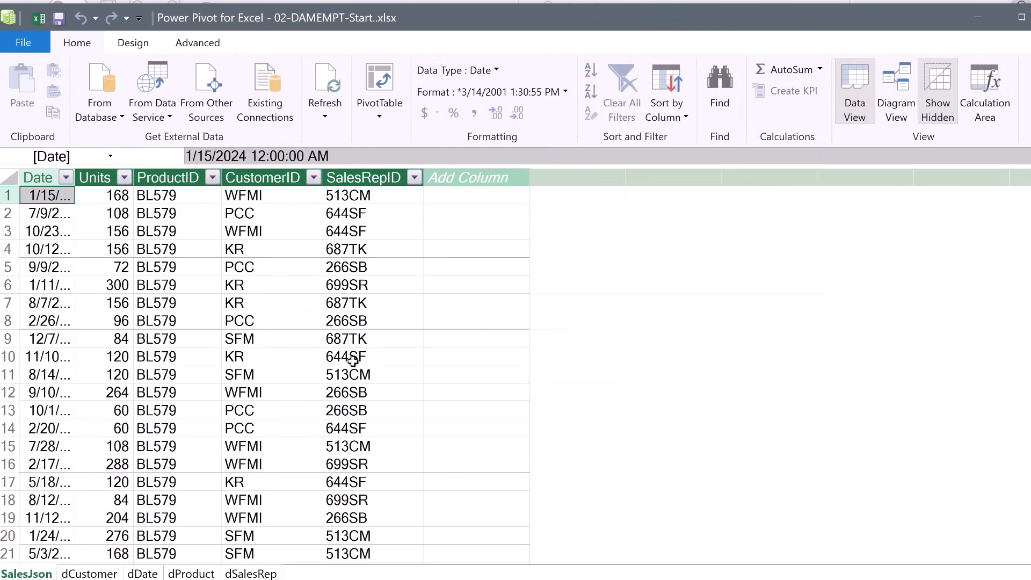
pyautogui.click(989, 98)
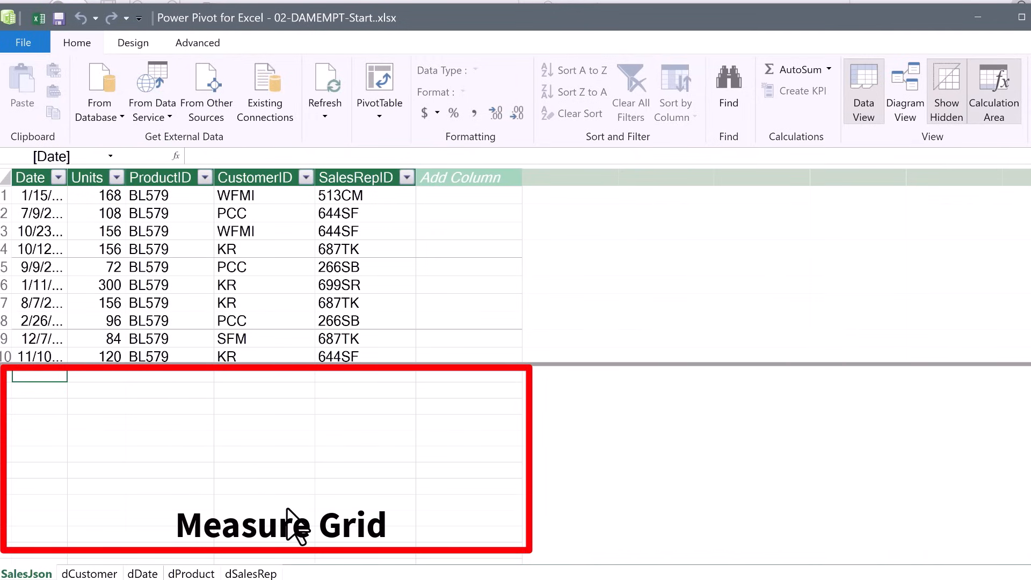
# - Switch to the relationship diagram and arrange dDate and dSalesRep on one side of SalesJson, dCustomer and dProduct on the other
pyautogui.click(900, 108)
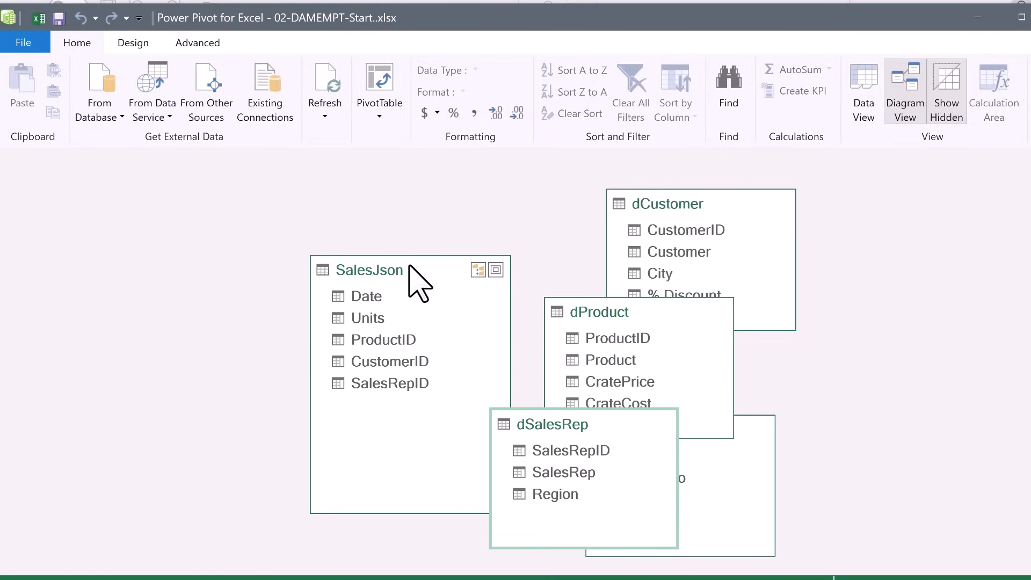
pyautogui.moveTo(408, 264)
pyautogui.mouseDown()
pyautogui.moveTo(421, 273)
pyautogui.moveTo(411, 246)
pyautogui.mouseUp()
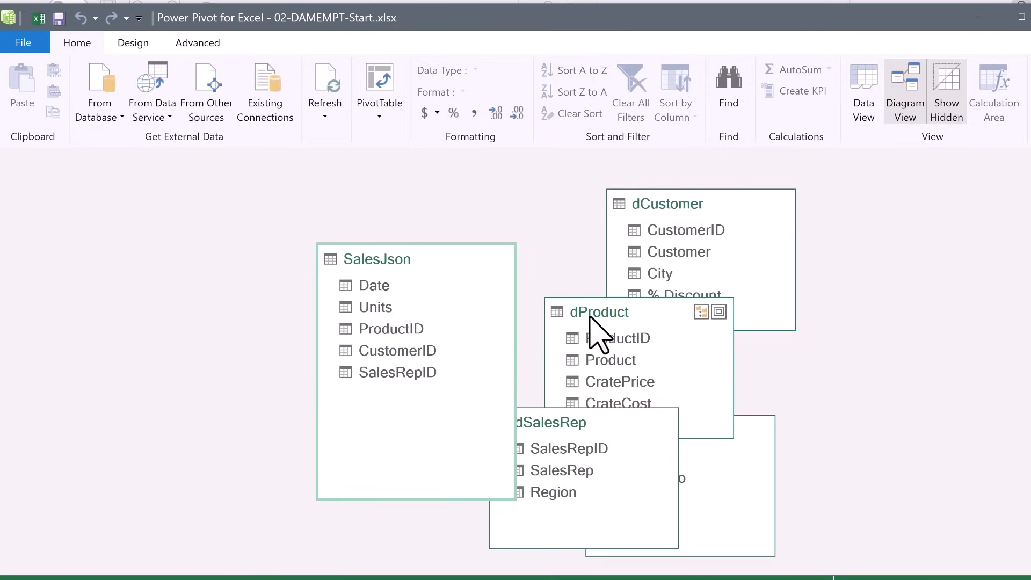
pyautogui.moveTo(591, 314); pyautogui.dragTo(831, 317)
pyautogui.moveTo(720, 428); pyautogui.dragTo(130, 188)
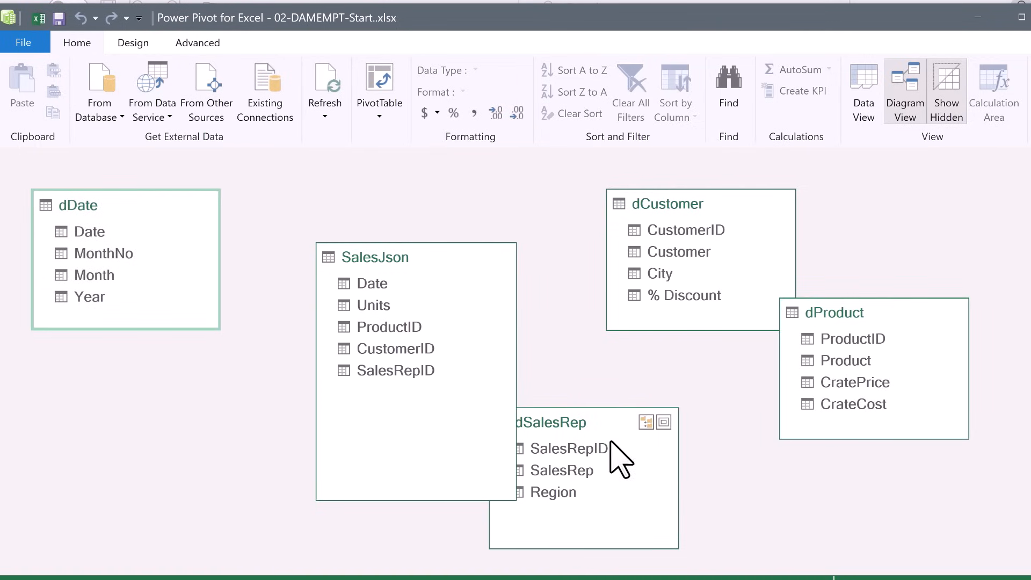
pyautogui.moveTo(544, 431); pyautogui.dragTo(92, 415)
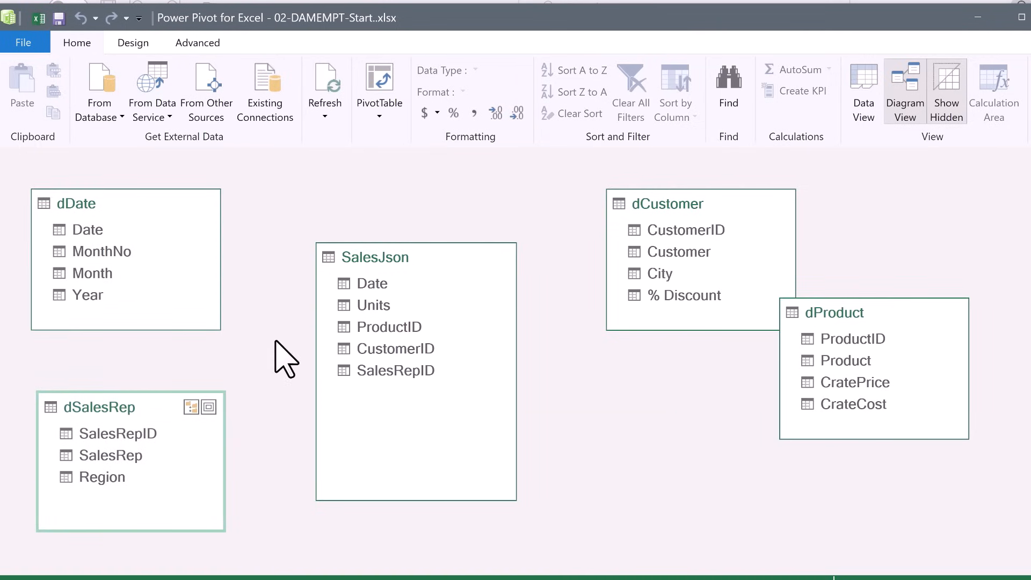
pyautogui.moveTo(696, 207); pyautogui.dragTo(671, 197)
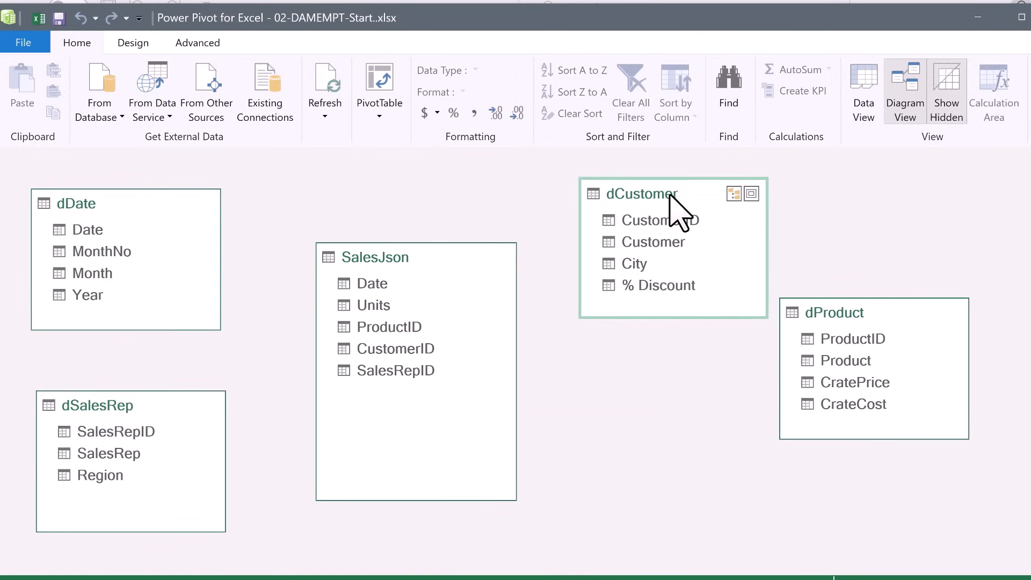
pyautogui.moveTo(839, 314); pyautogui.dragTo(675, 392)
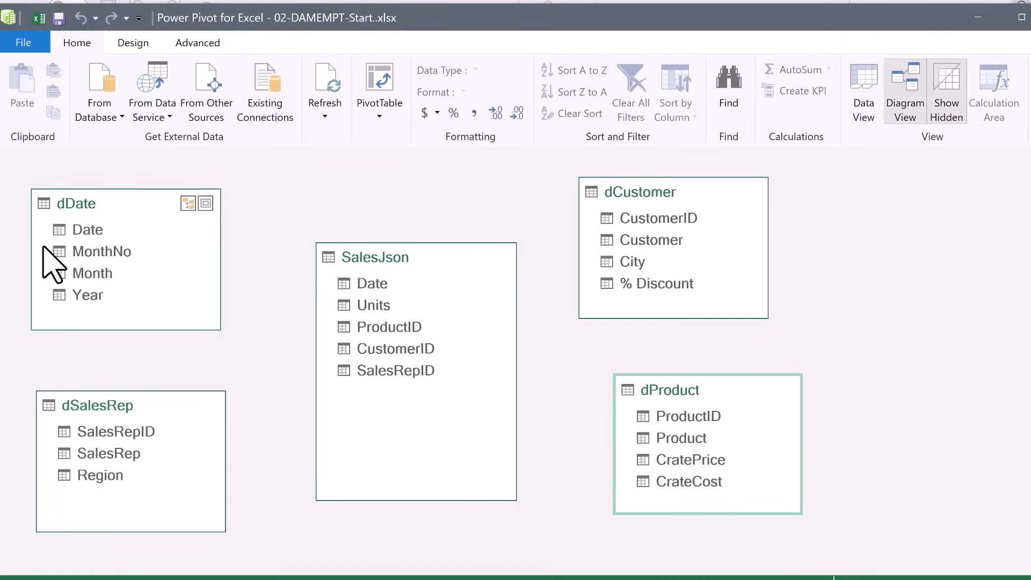
# - Relate dDate, dSalesRep, dCustomer and dProduct to SalesJson through the Date, SalesRepID, CustomerID and ProductID fields
pyautogui.moveTo(86, 230)
pyautogui.mouseDown()
pyautogui.moveTo(110, 222)
pyautogui.moveTo(219, 244)
pyautogui.moveTo(324, 282)
pyautogui.mouseUp()
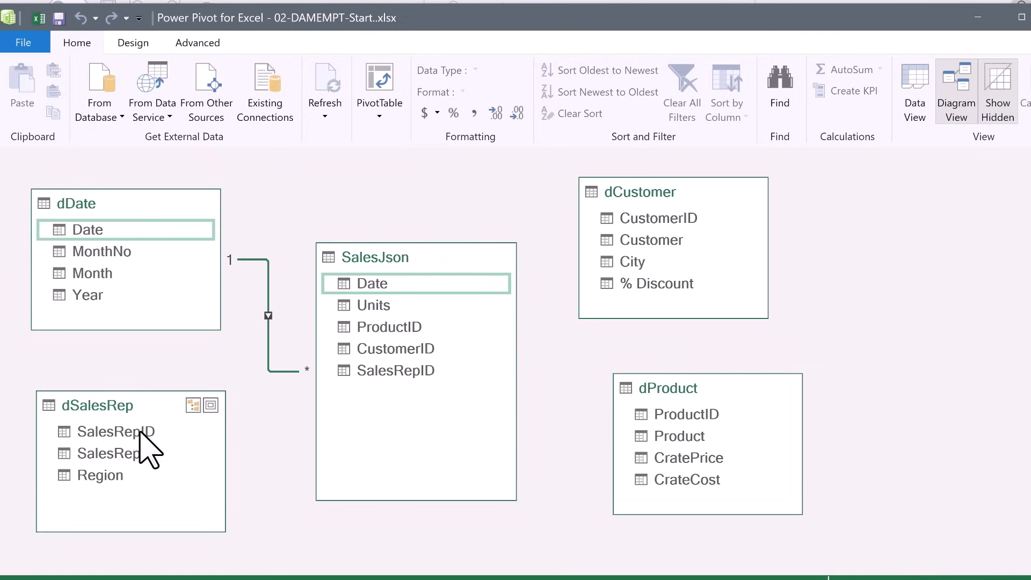
pyautogui.moveTo(140, 431); pyautogui.dragTo(358, 377)
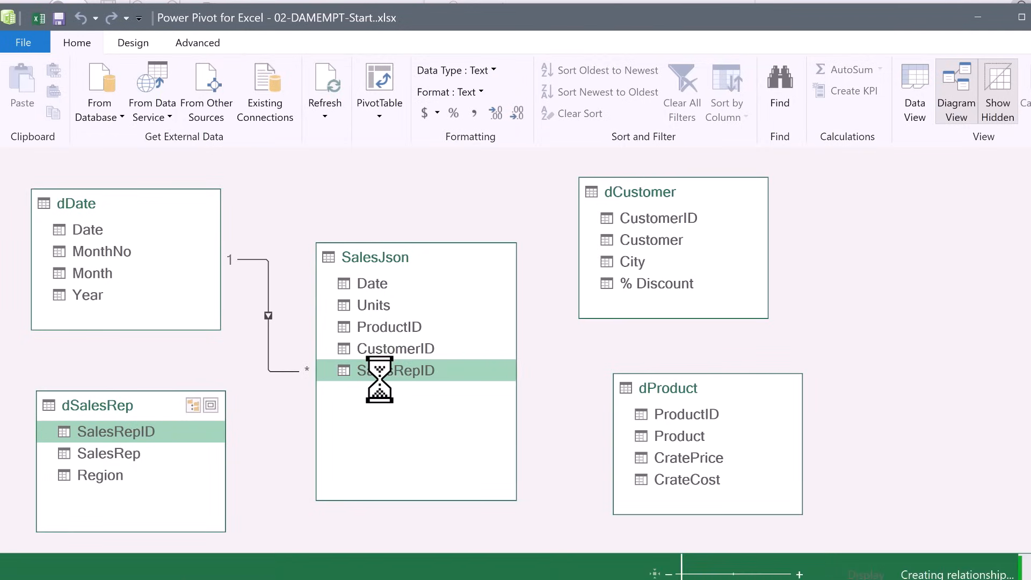
pyautogui.moveTo(671, 218)
pyautogui.mouseDown()
pyautogui.moveTo(520, 216)
pyautogui.moveTo(433, 343)
pyautogui.mouseUp()
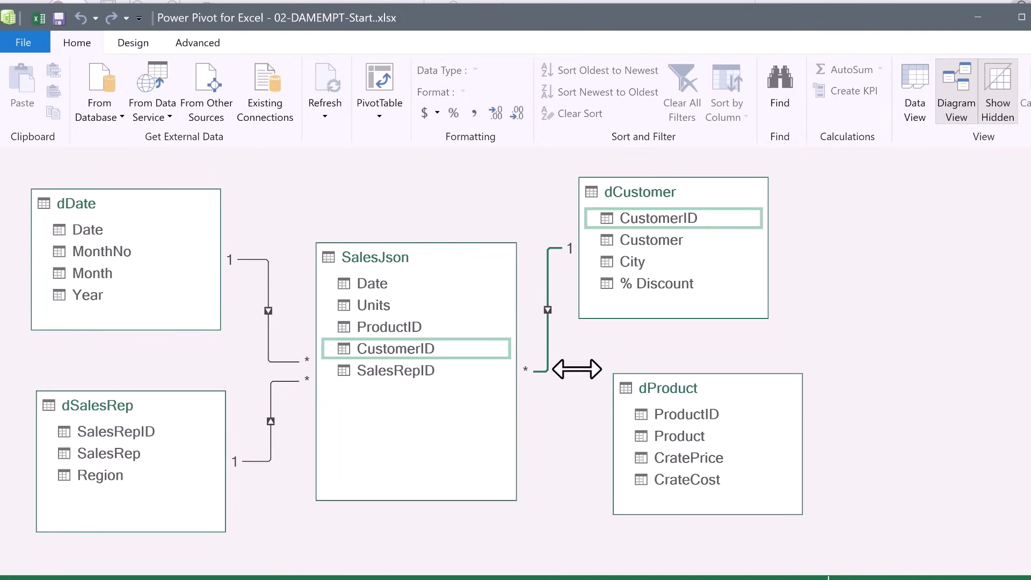
pyautogui.moveTo(703, 414); pyautogui.dragTo(437, 328)
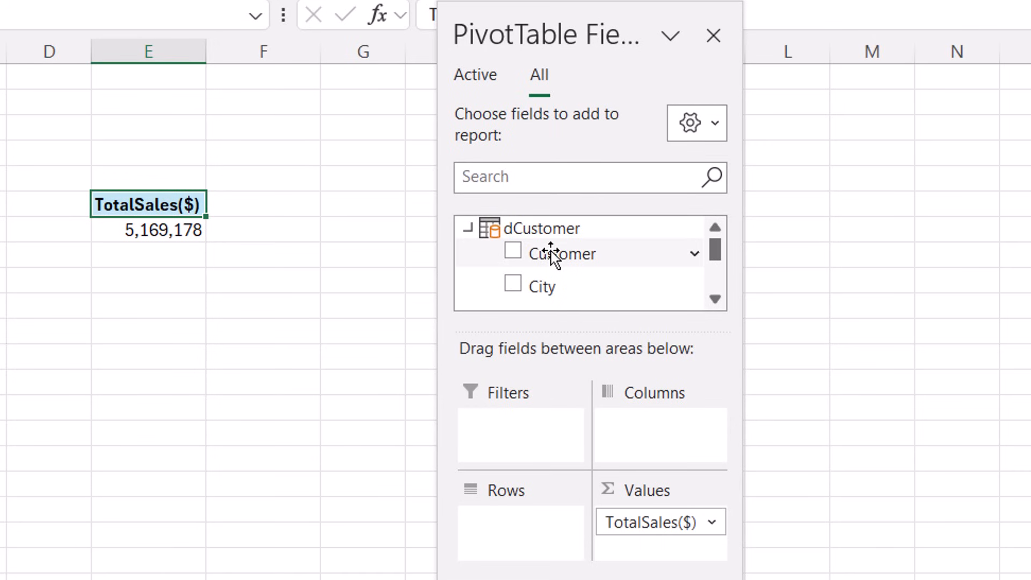
# - Add the Customer field from dCustomer to the rows of the PivotTable that shows TotalSales($)
pyautogui.moveTo(548, 253); pyautogui.dragTo(524, 551)
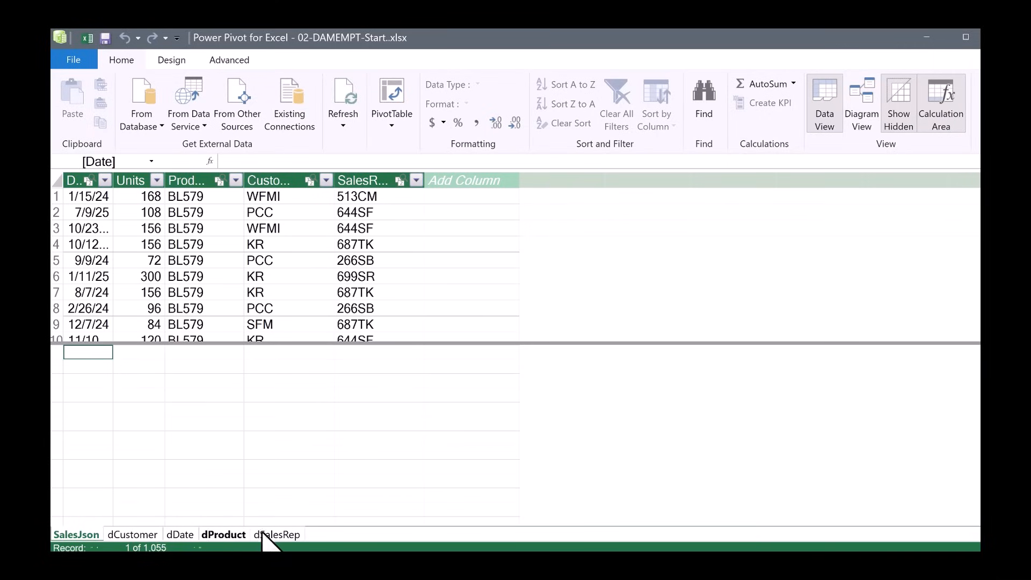
# - View the dSalesRep table in the Data Model and go back to the SalesJson table
pyautogui.click(265, 535)
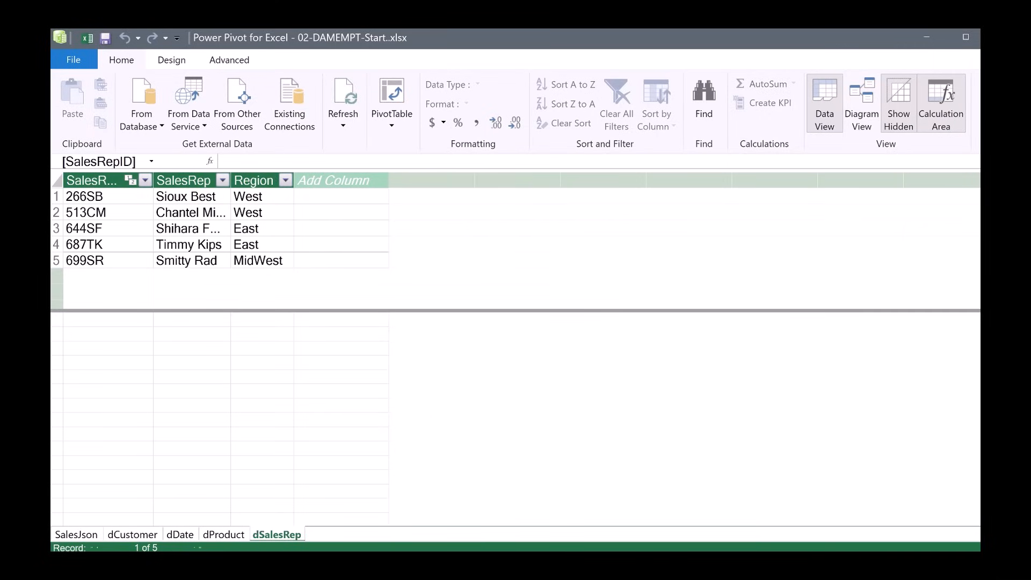
pyautogui.click(89, 535)
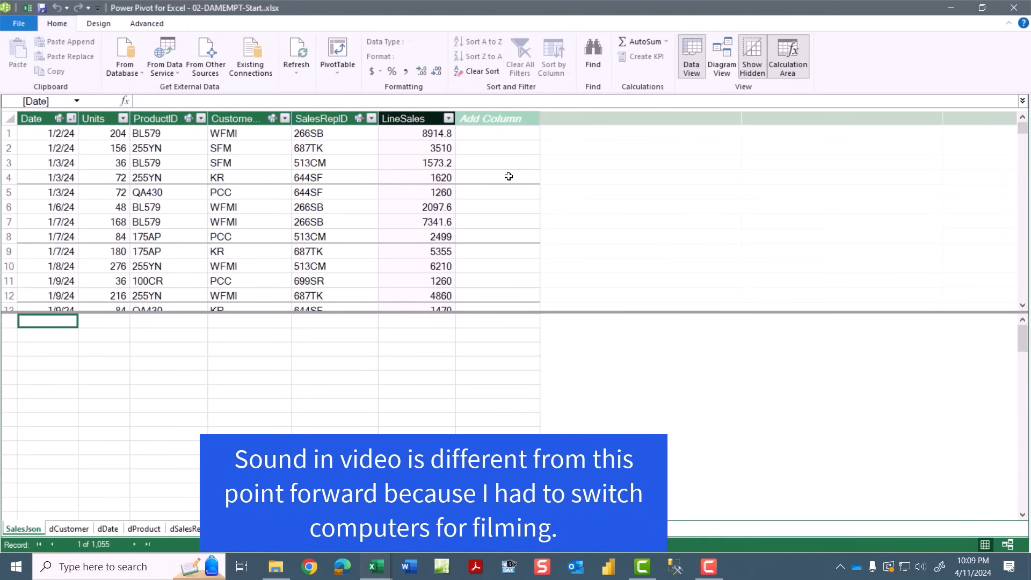
# - Create the measure TotalsSales(2-Step):=SUM(SalesJson[LineSales]) in the calculation area below the SalesRepID column
pyautogui.click(311, 338)
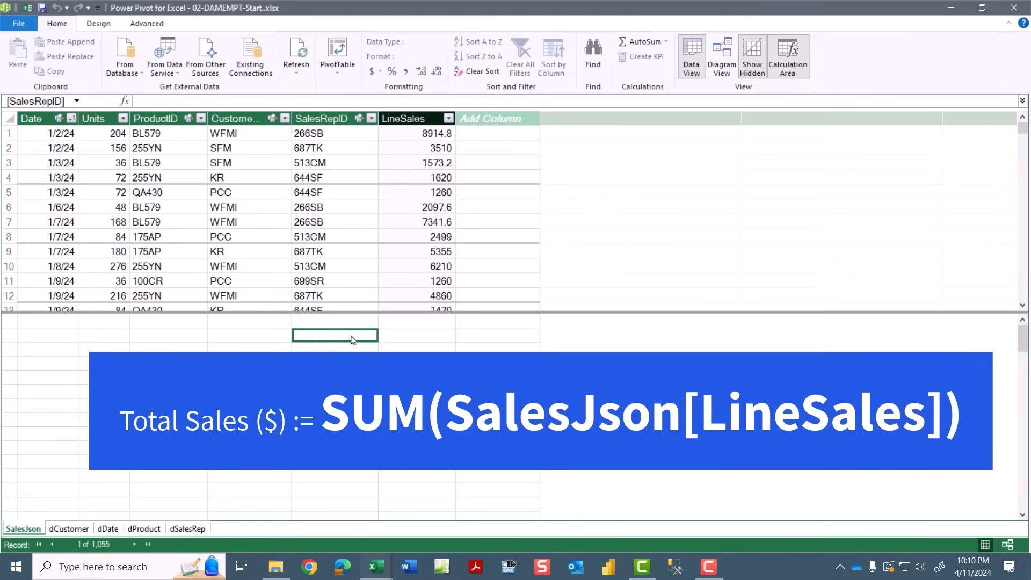
pyautogui.write('Totals')
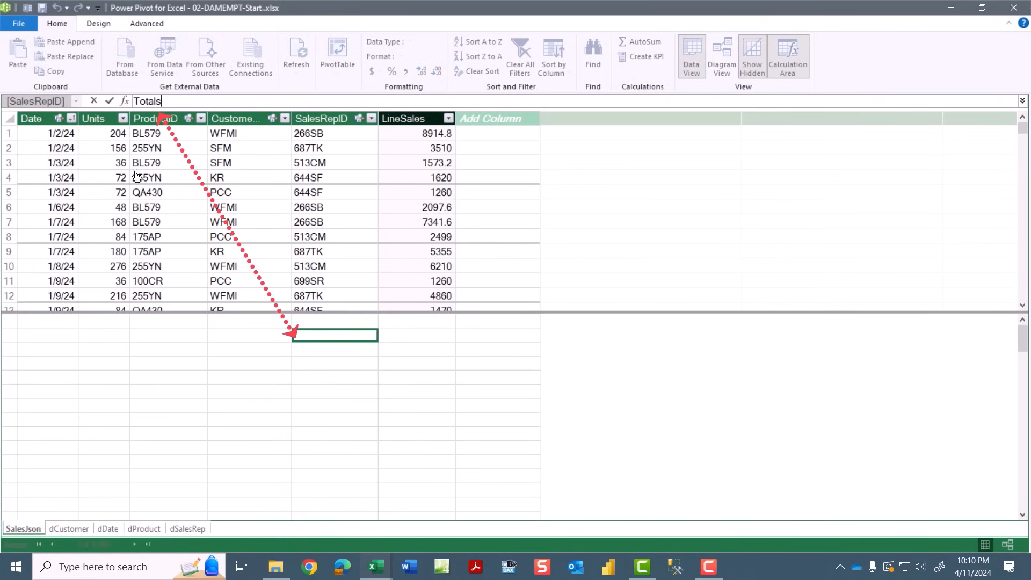
pyautogui.write('Sales(2-Step)')
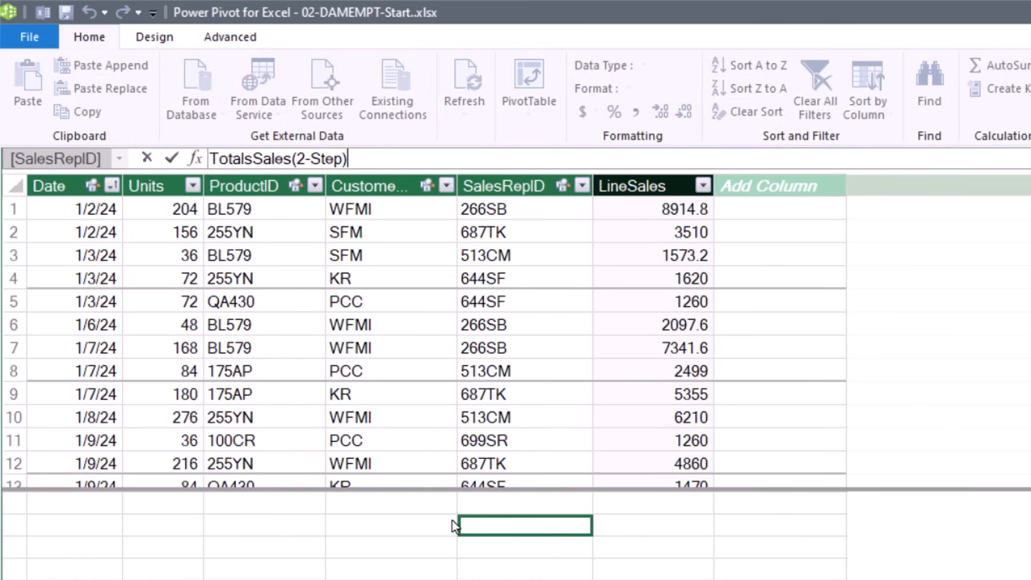
pyautogui.write(':=')
pyautogui.write('SUM(')
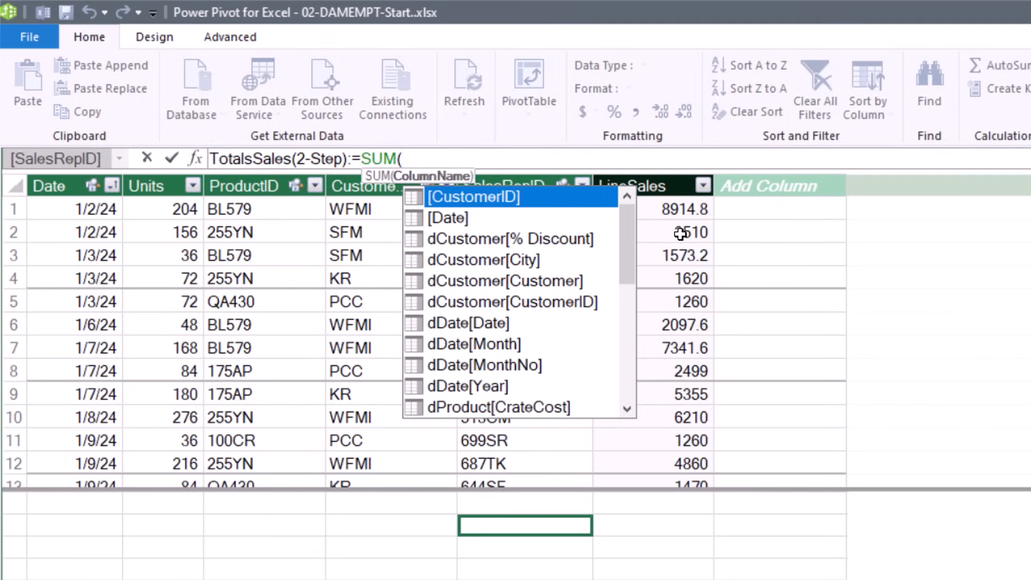
pyautogui.click(661, 172)
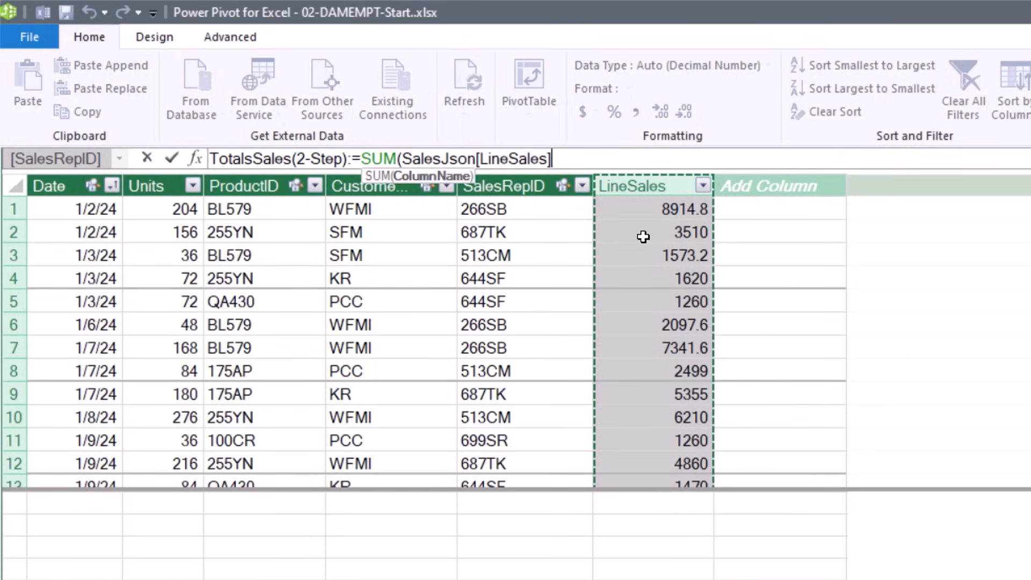
pyautogui.write(')')
pyautogui.press('Return')
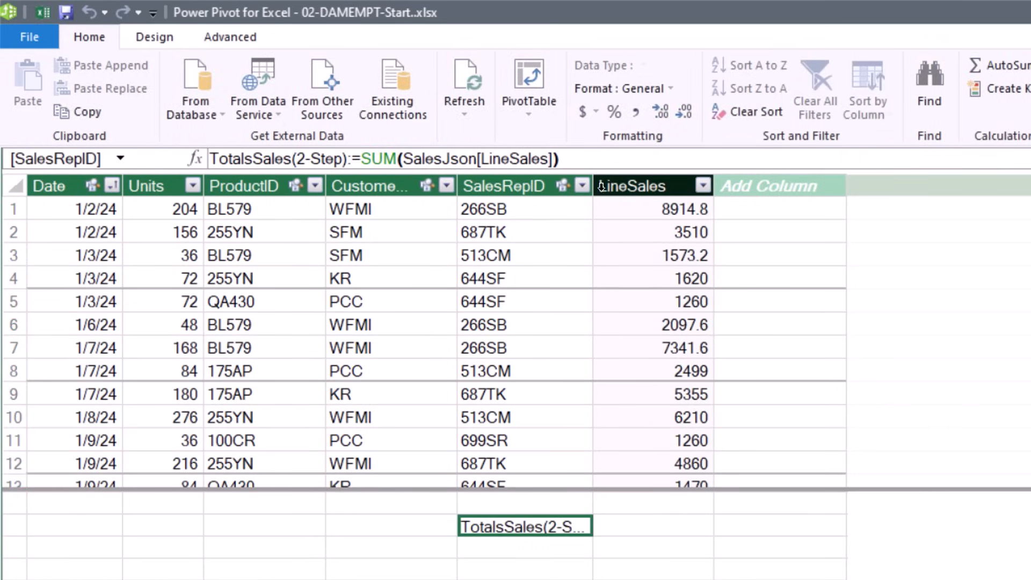
# - Widen the SalesRepID column and format the TotalsSales(2-Step) measure with a thousands separator and no decimals
pyautogui.moveTo(654, 185); pyautogui.dragTo(714, 268)
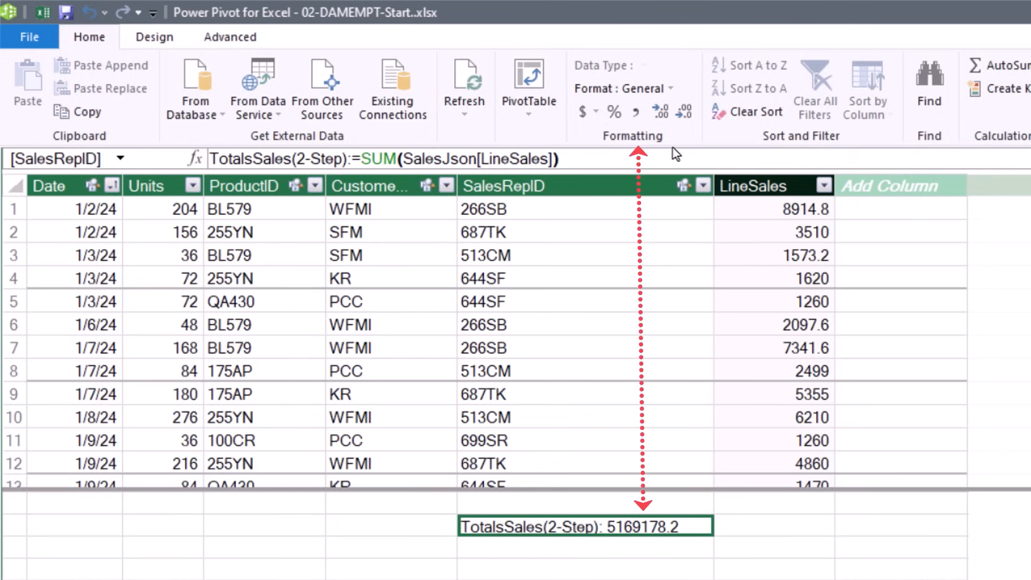
pyautogui.click(635, 116)
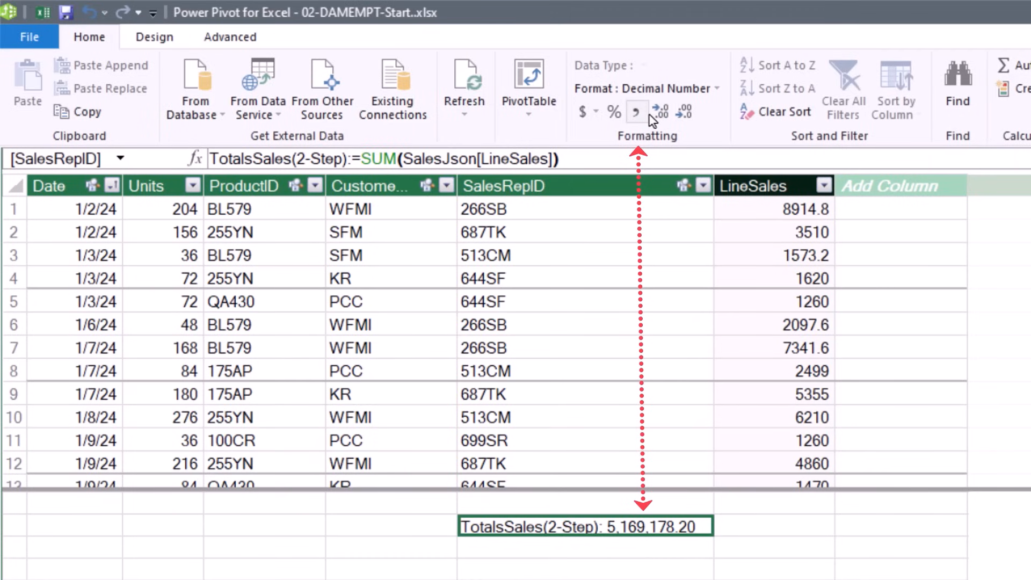
pyautogui.click(686, 114)
pyautogui.click(686, 114)
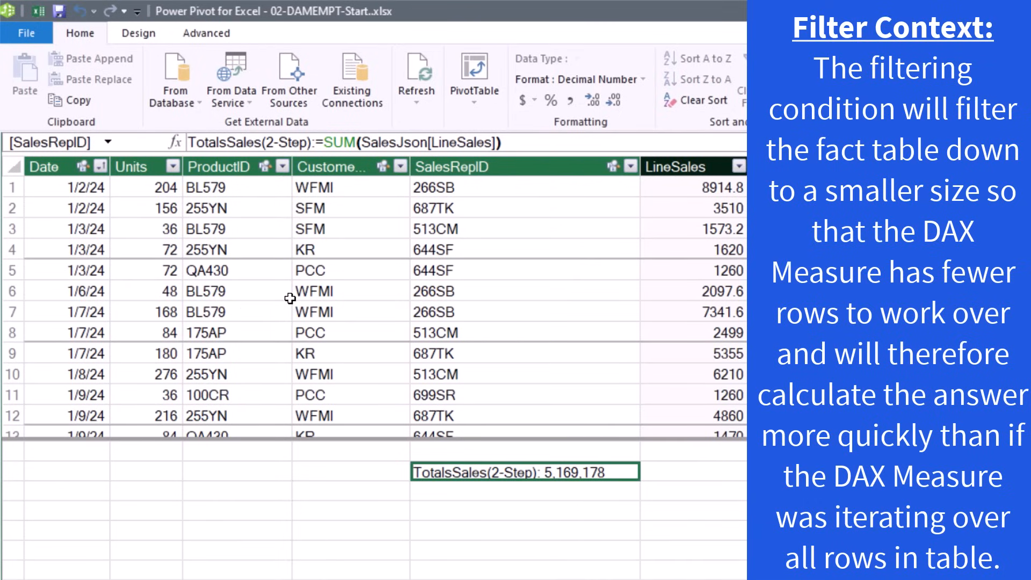
# - Filter SalesJson's CustomerID column to SFM to examine the measure's filtered total, and clear that filter
pyautogui.click(400, 167)
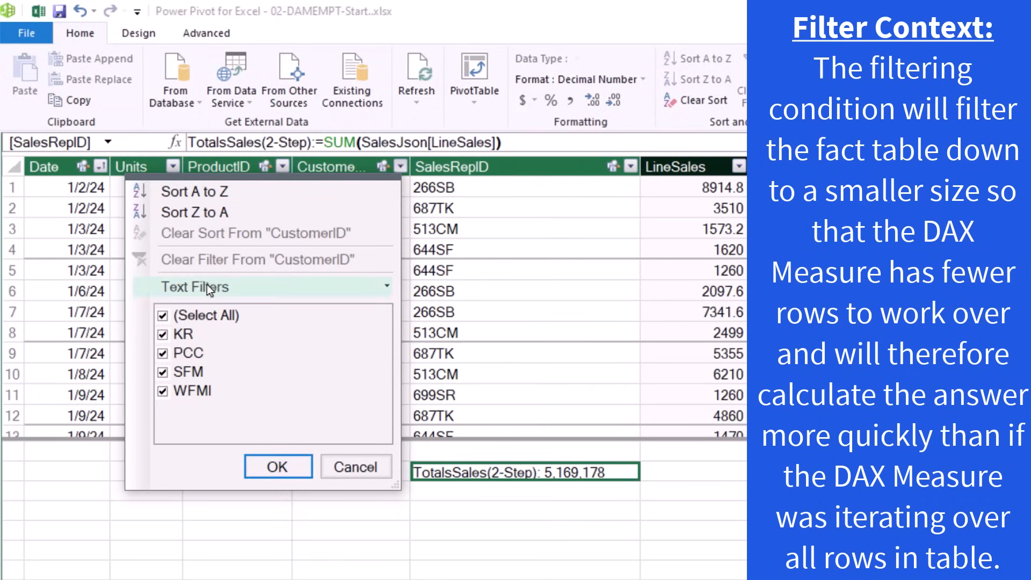
pyautogui.click(163, 315)
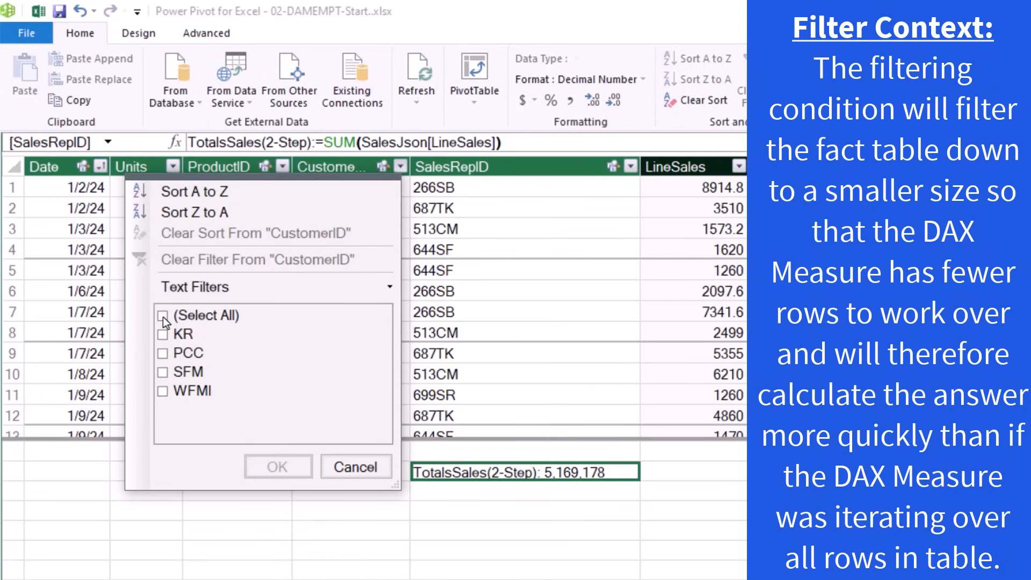
pyautogui.click(163, 372)
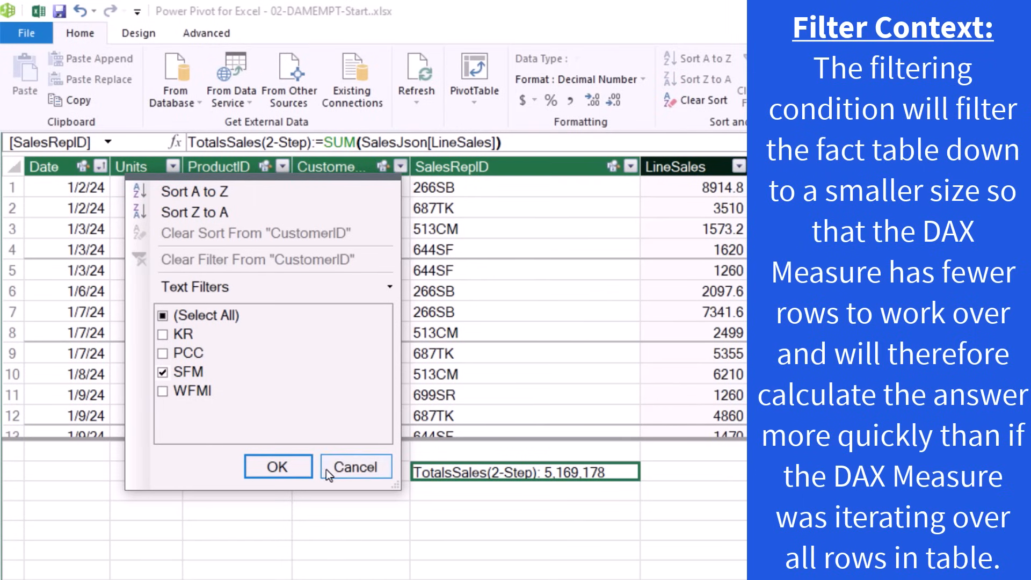
pyautogui.click(290, 466)
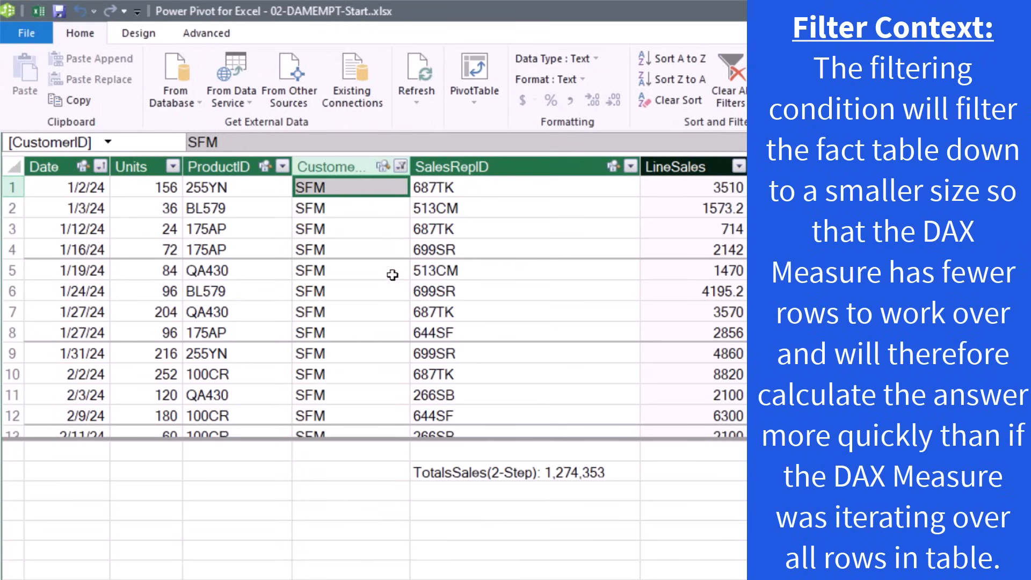
pyautogui.click(400, 166)
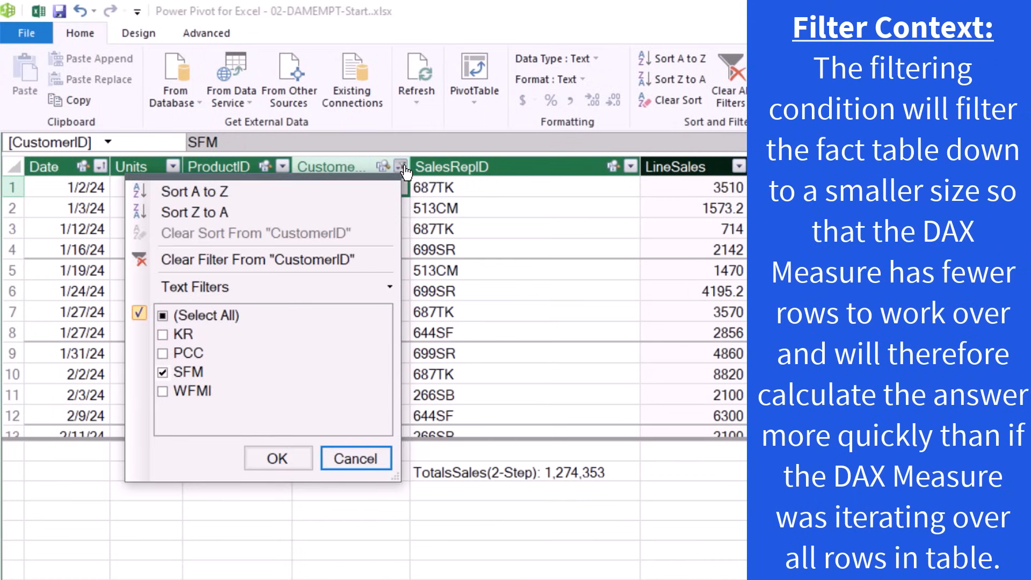
pyautogui.click(196, 261)
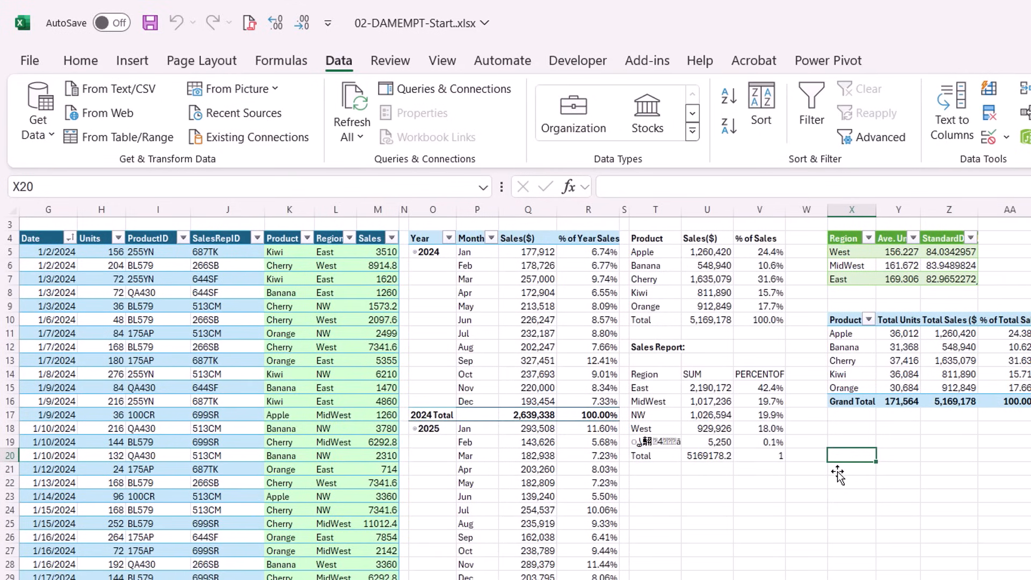
# - Insert a PivotTable from the Data Model on the existing worksheet at cell X20
pyautogui.press('alt')
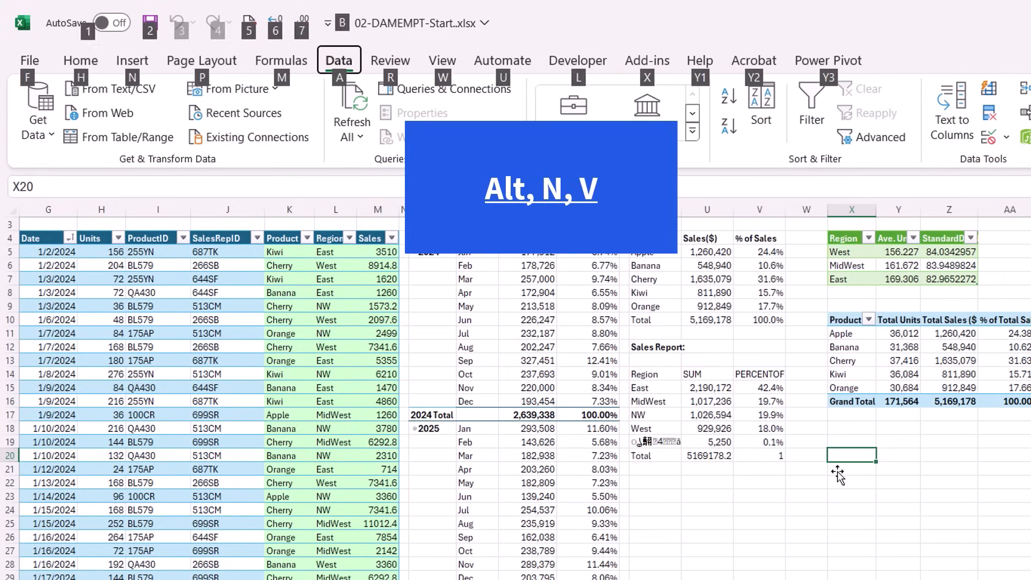
pyautogui.press('n')
pyautogui.press('v')
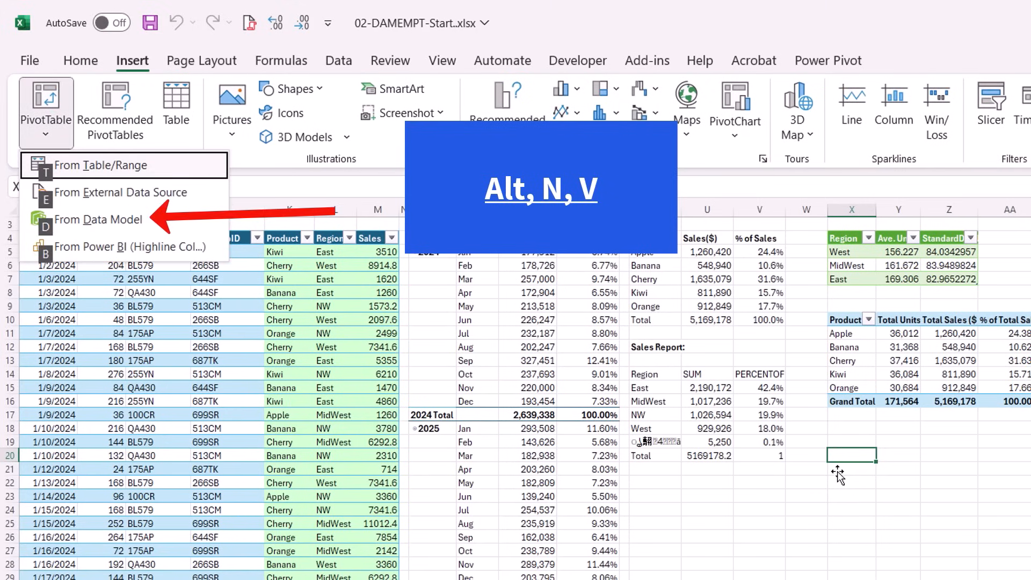
pyautogui.press('d')
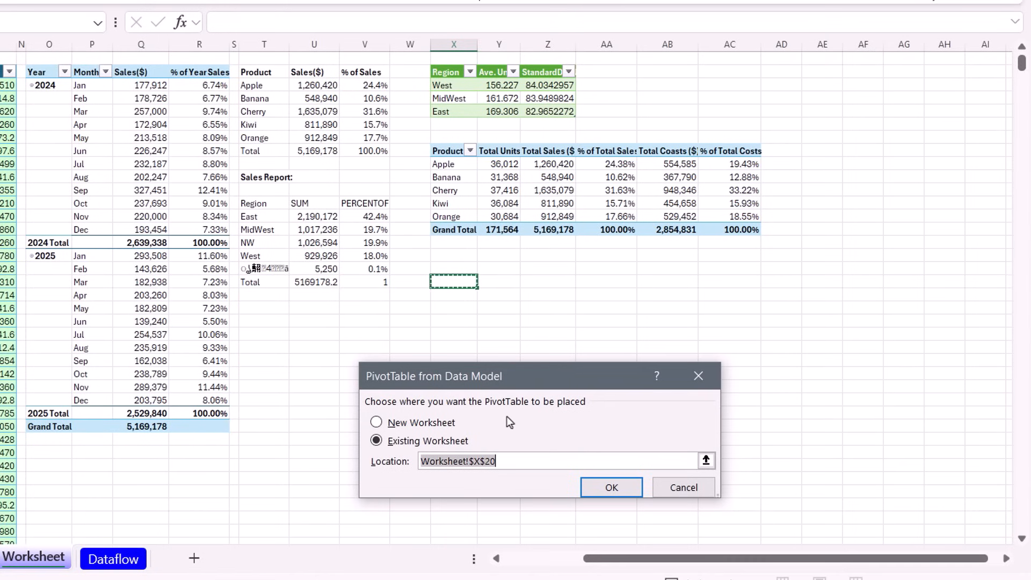
pyautogui.click(592, 491)
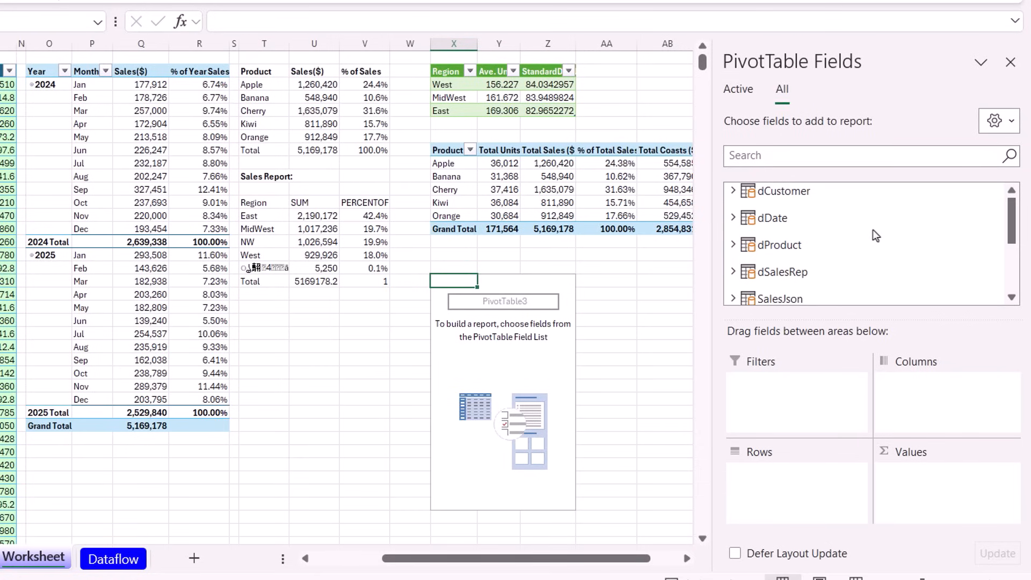
# - Look through the Data Model tables in the field list and add dCustomer's Customer field to the PivotTable rows
pyautogui.scroll(-3, 831, 228)
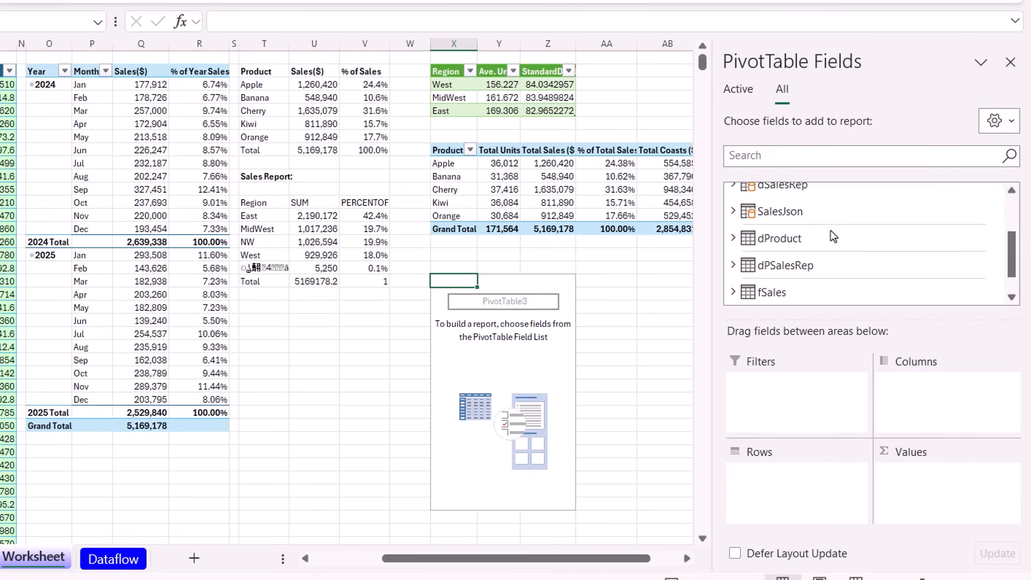
pyautogui.scroll(-1, 831, 238)
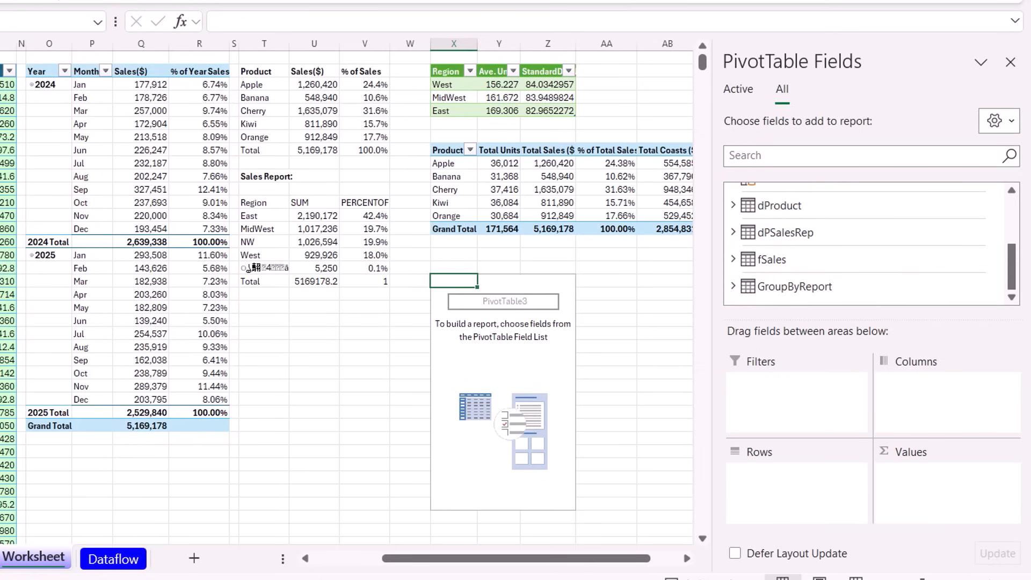
pyautogui.scroll(5, 806, 258)
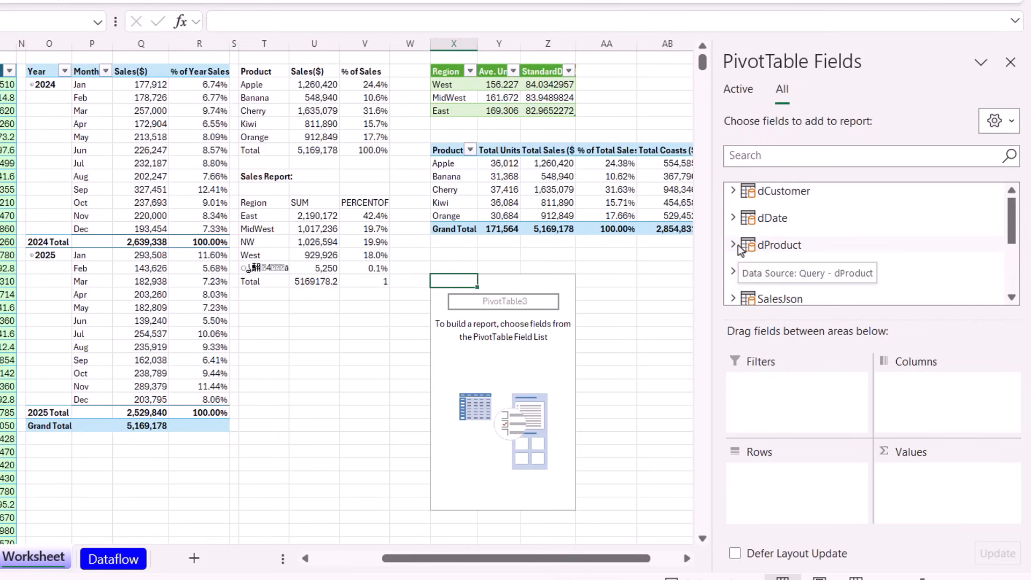
pyautogui.click(734, 191)
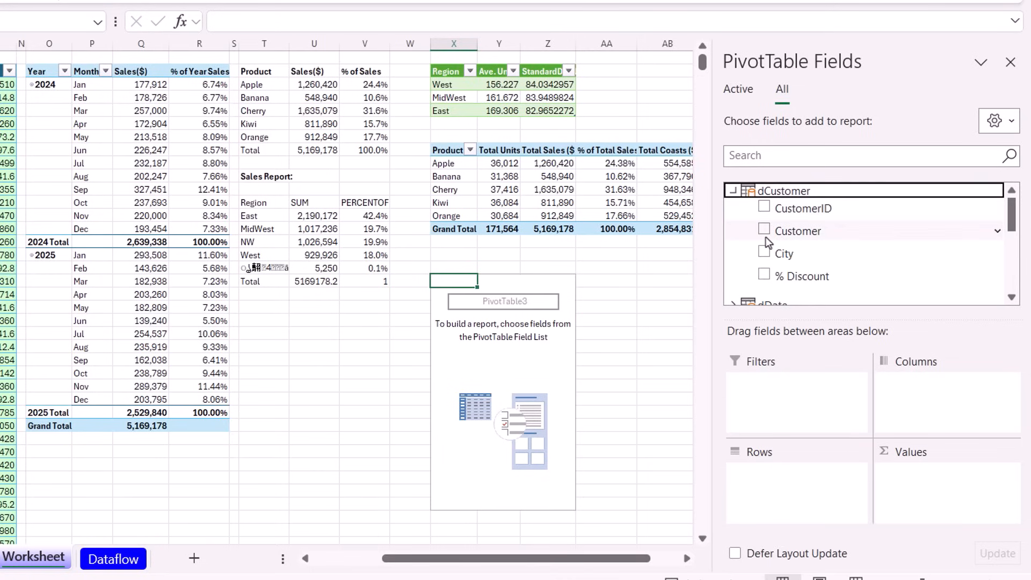
pyautogui.click(763, 229)
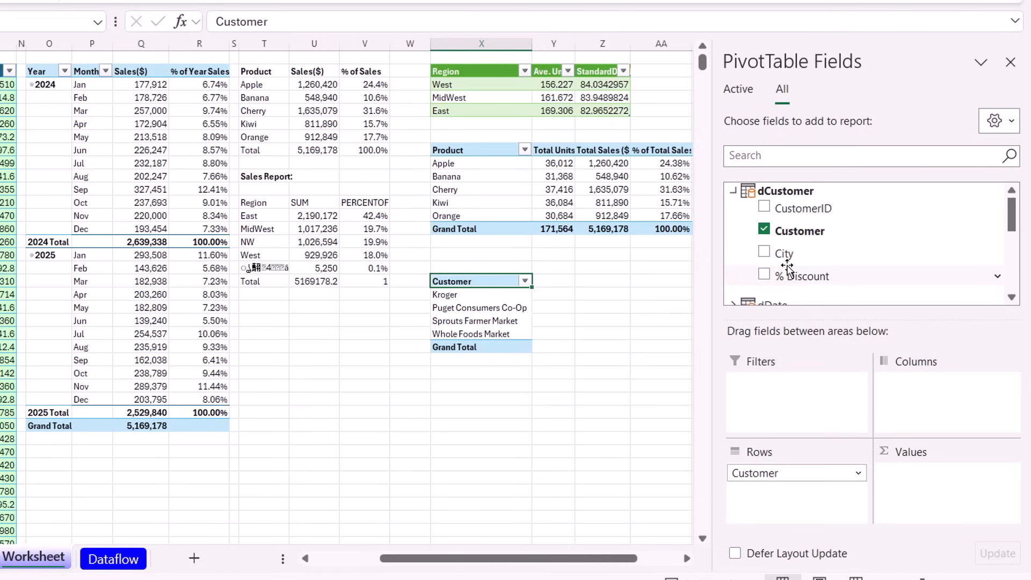
# - Add the TotalsSales(2-Step) measure from SalesJson to the PivotTable values and examine the Sprouts Farmer Market total
pyautogui.scroll(-3, 767, 266)
pyautogui.click(735, 256)
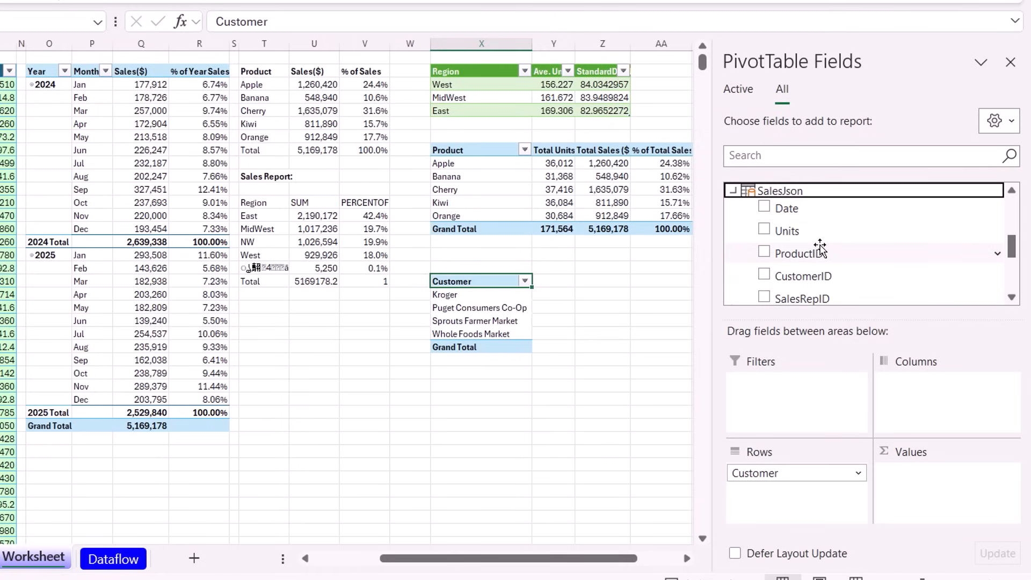
pyautogui.scroll(-1, 821, 252)
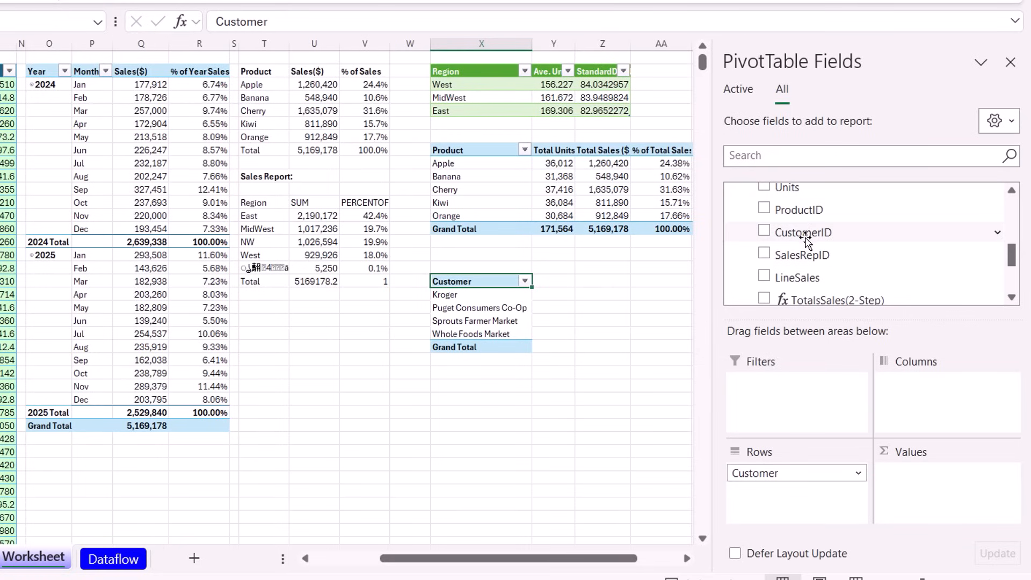
pyautogui.scroll(-1, 817, 235)
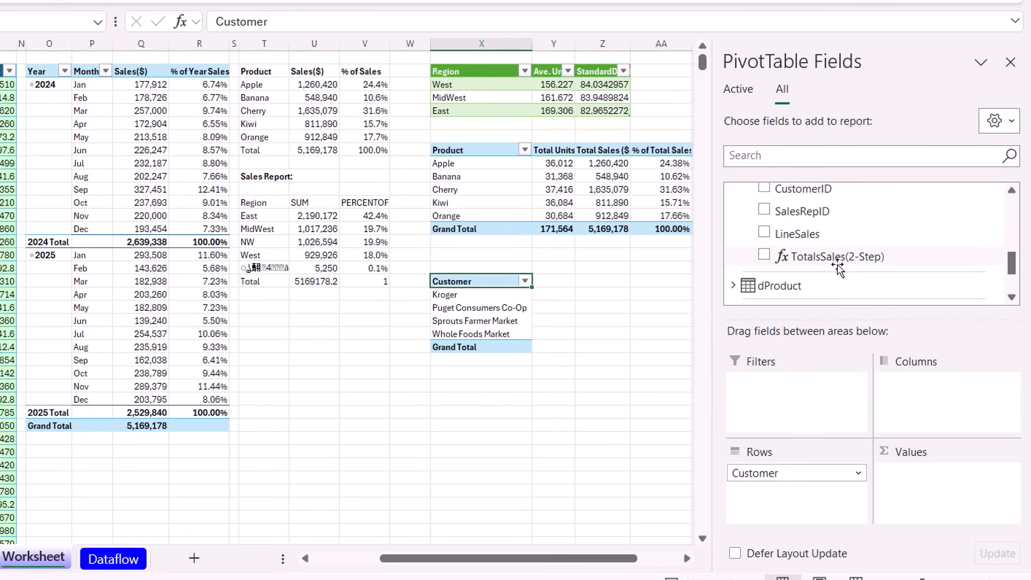
pyautogui.click(764, 255)
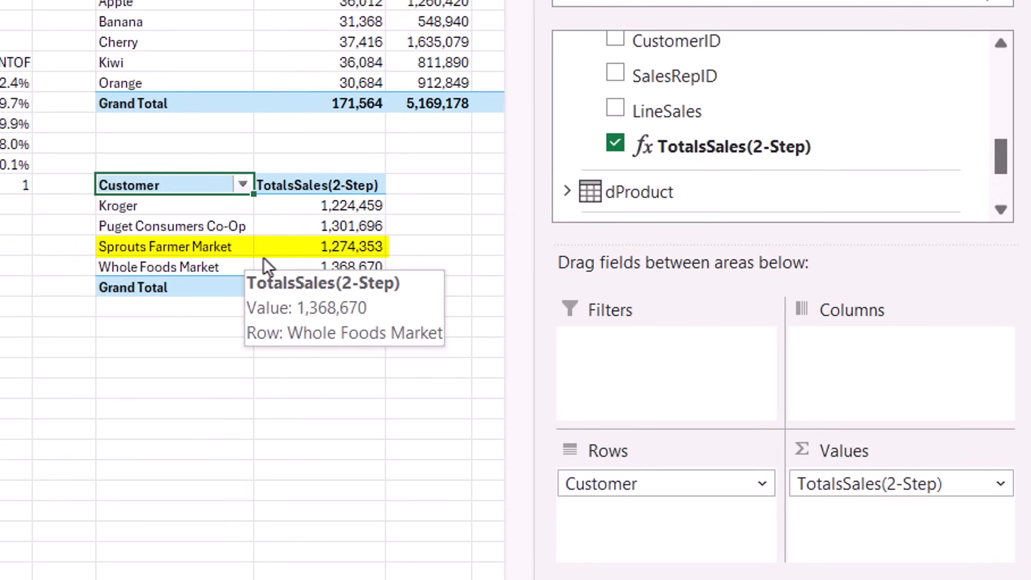
pyautogui.moveTo(284, 256)
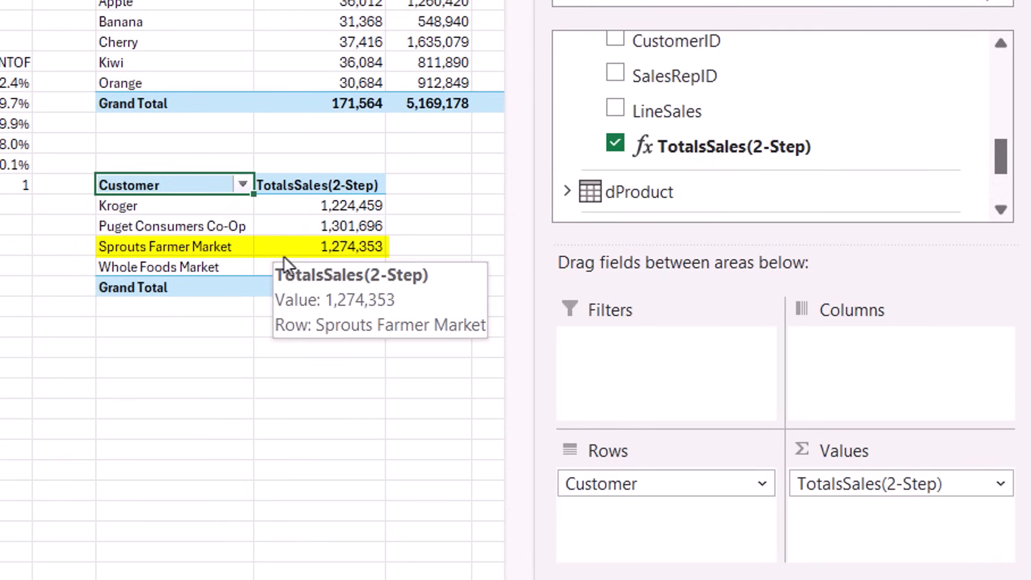
pyautogui.click(372, 251)
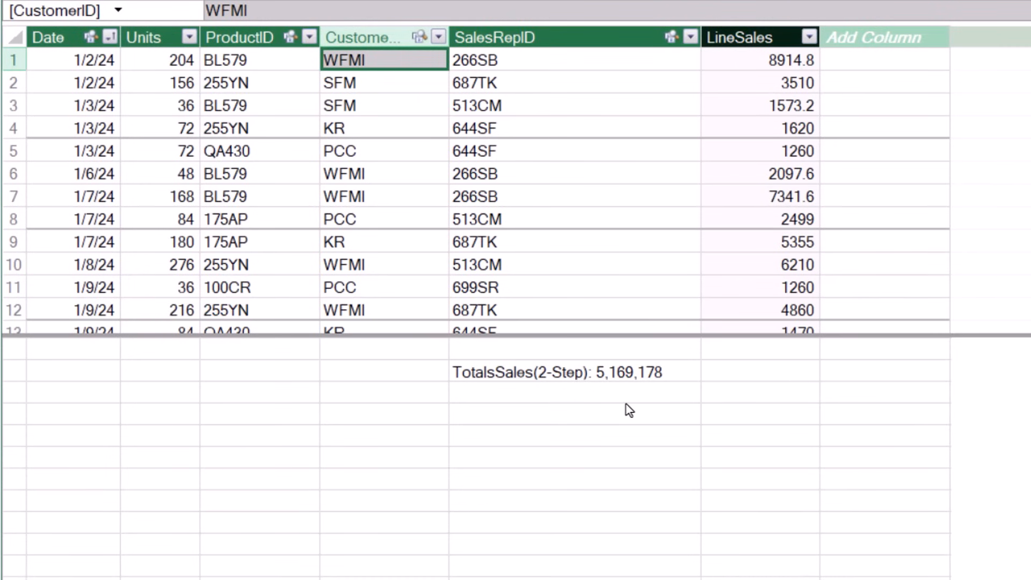
# - In the calculation area below TotalsSales(2-Step), begin the measure TotalSales($):=SUMX( with SalesJson as its table argument
pyautogui.click(627, 400)
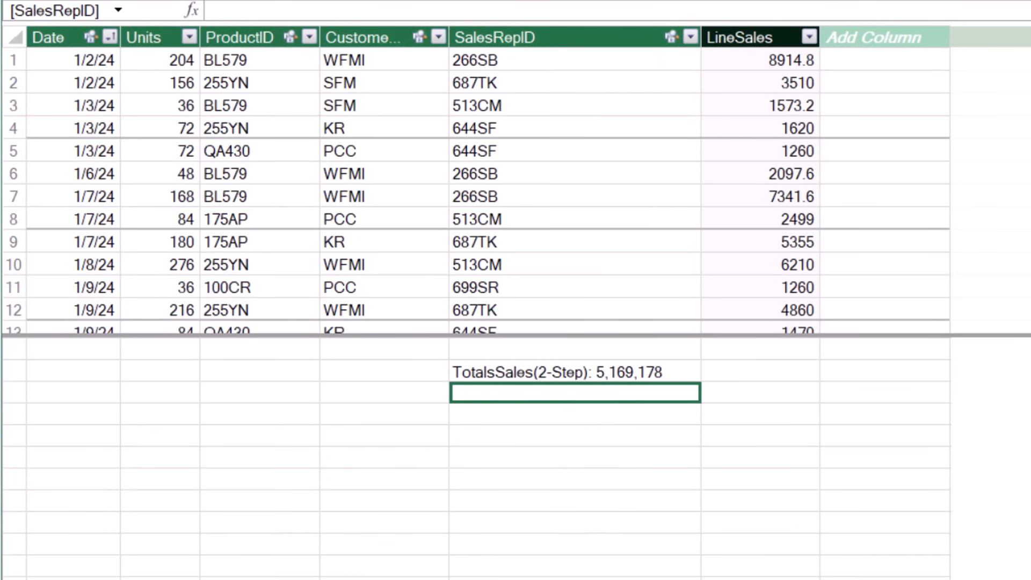
pyautogui.write('TotalSales(')
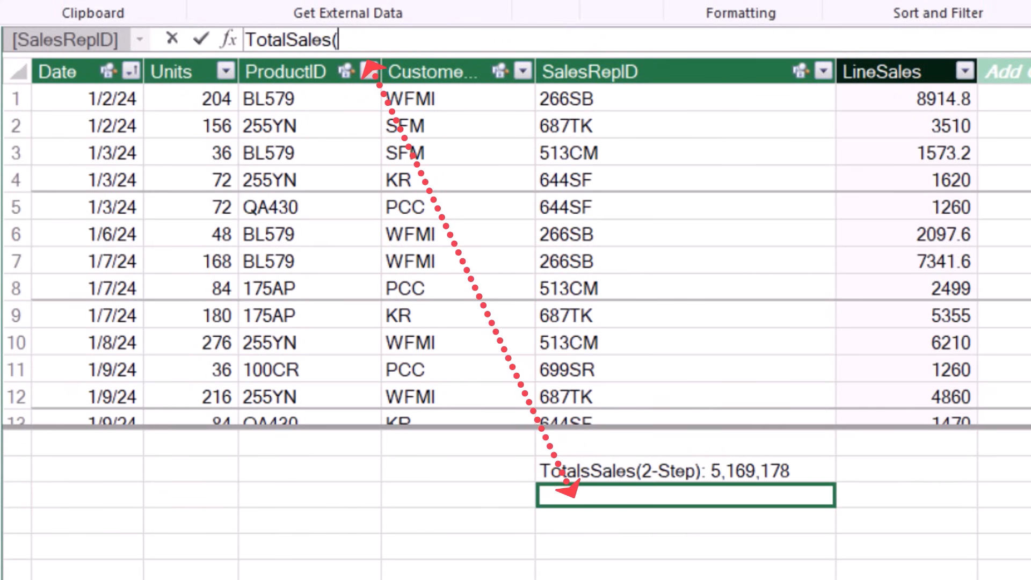
pyautogui.write('$)')
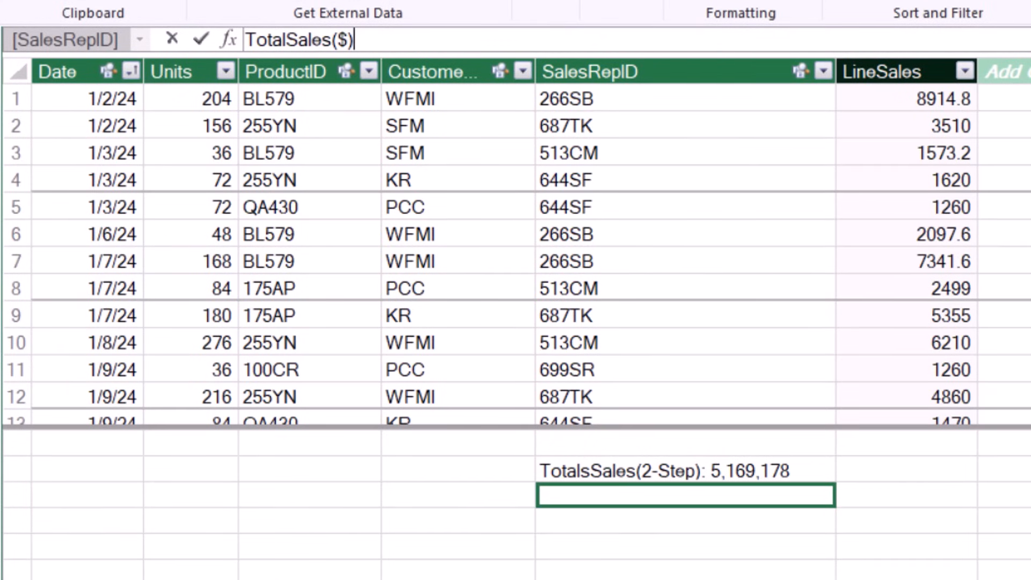
pyautogui.write(':')
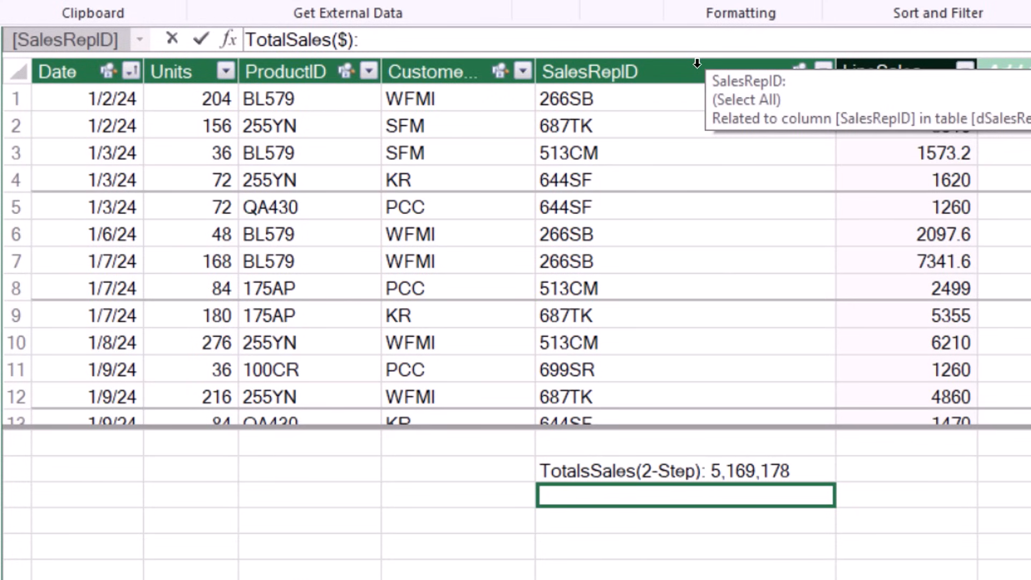
pyautogui.write('=SUMX(')
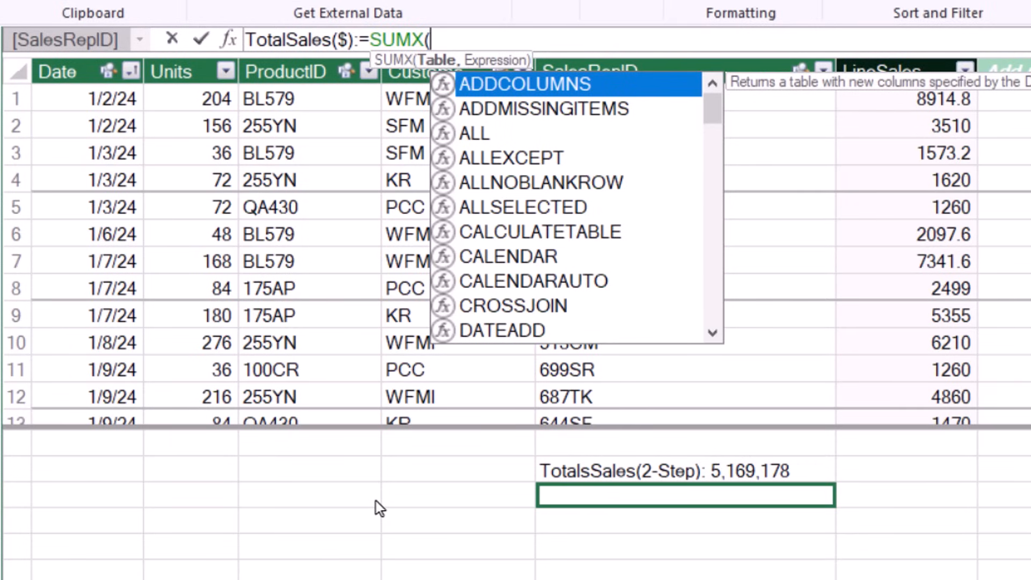
pyautogui.write('sale')
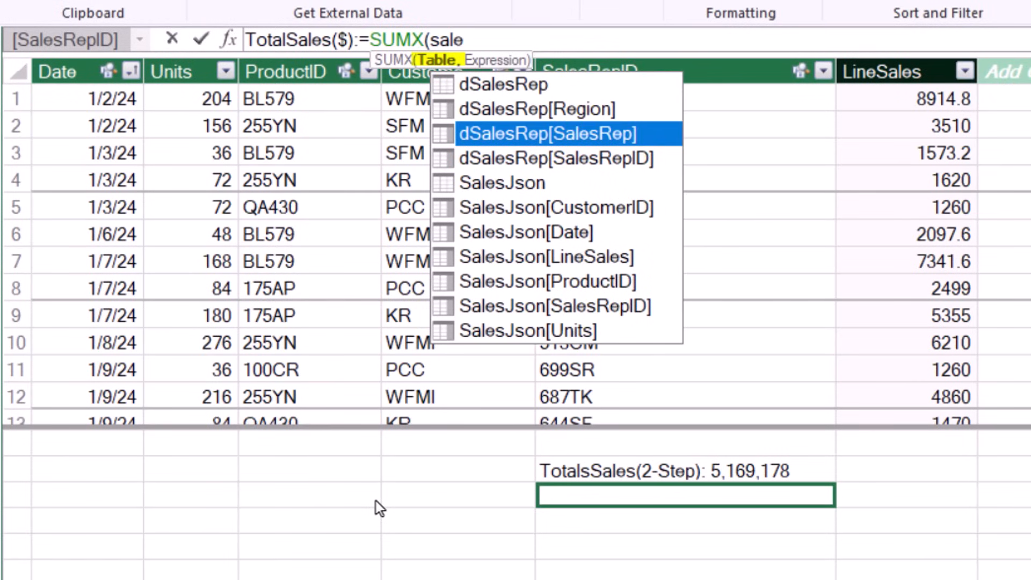
pyautogui.press('Down')
pyautogui.press('Down')
pyautogui.press('Tab')
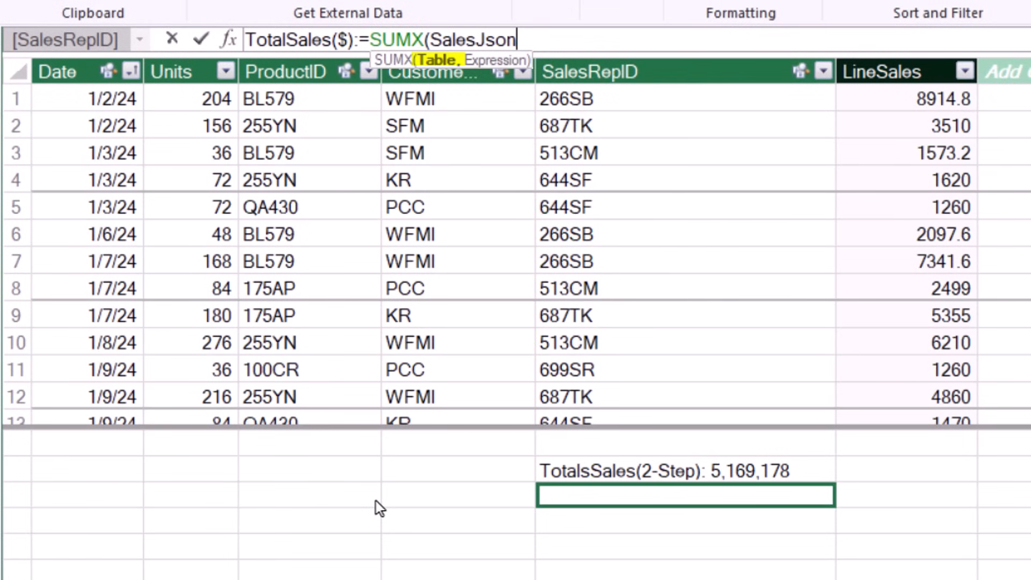
# - Begin the SUMX expression argument with RELATED(dProduct[CratePrice] to look up each row's price
pyautogui.write(',')
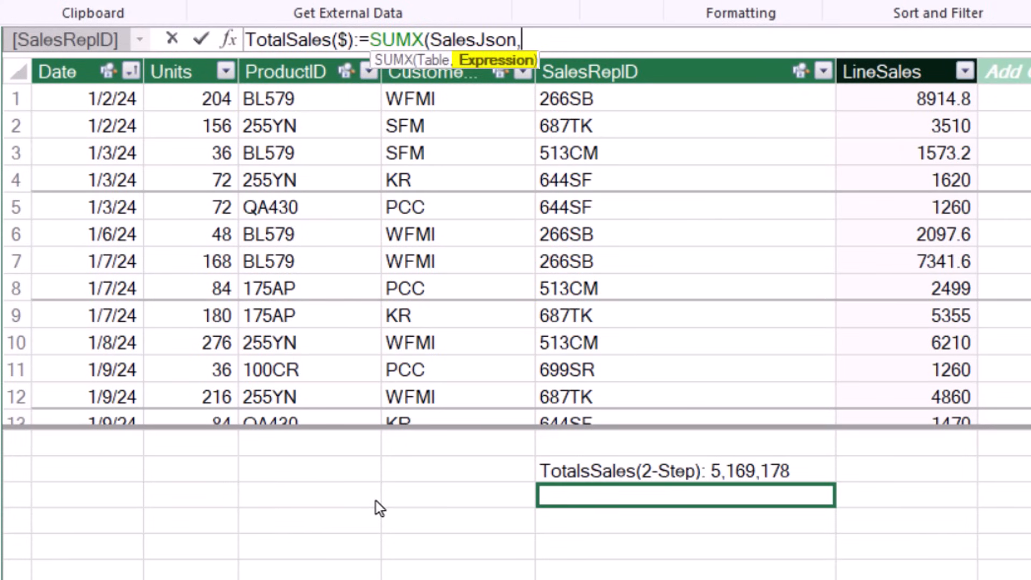
pyautogui.write('rel')
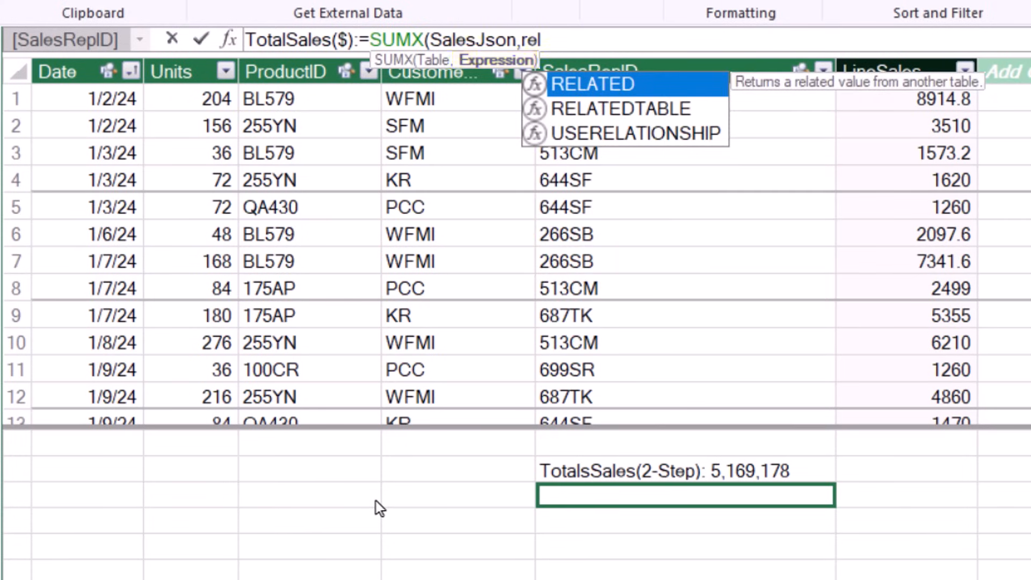
pyautogui.press('Tab')
pyautogui.write('dp')
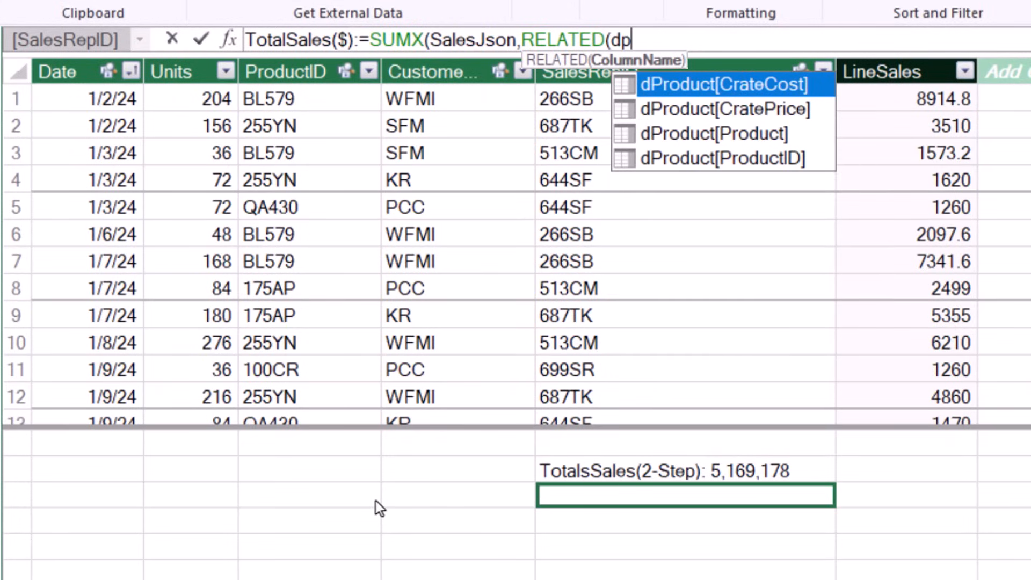
pyautogui.press('Down')
pyautogui.press('Tab')
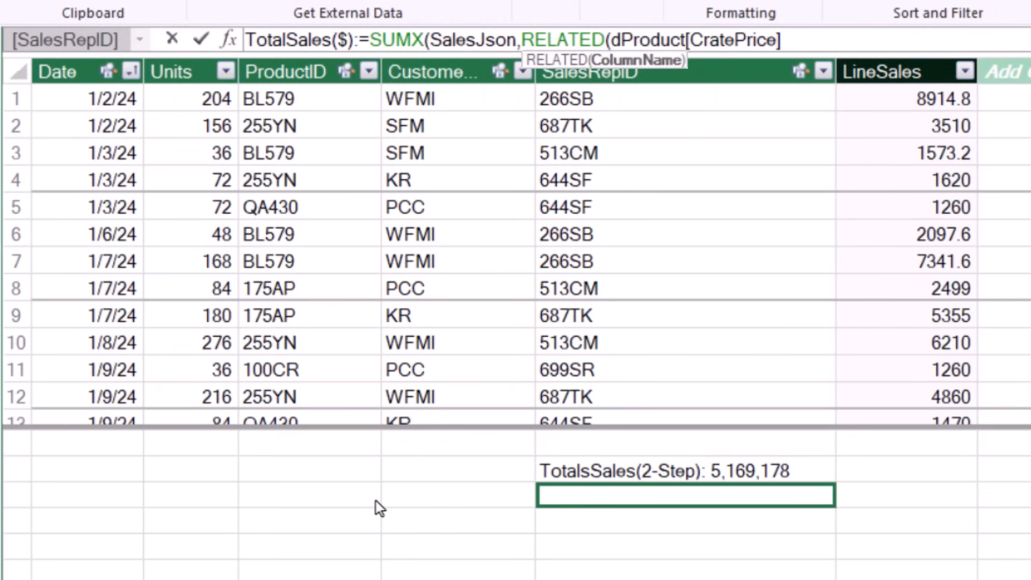
# - Complete the TotalSales($) formula by multiplying the related price by SalesJson[Units], enter the measure, and save the workbook
pyautogui.write(')*s')
pyautogui.press('Down')
pyautogui.press('Down')
pyautogui.press('Down')
pyautogui.press('Down')
pyautogui.press('Down')
pyautogui.press('Down')
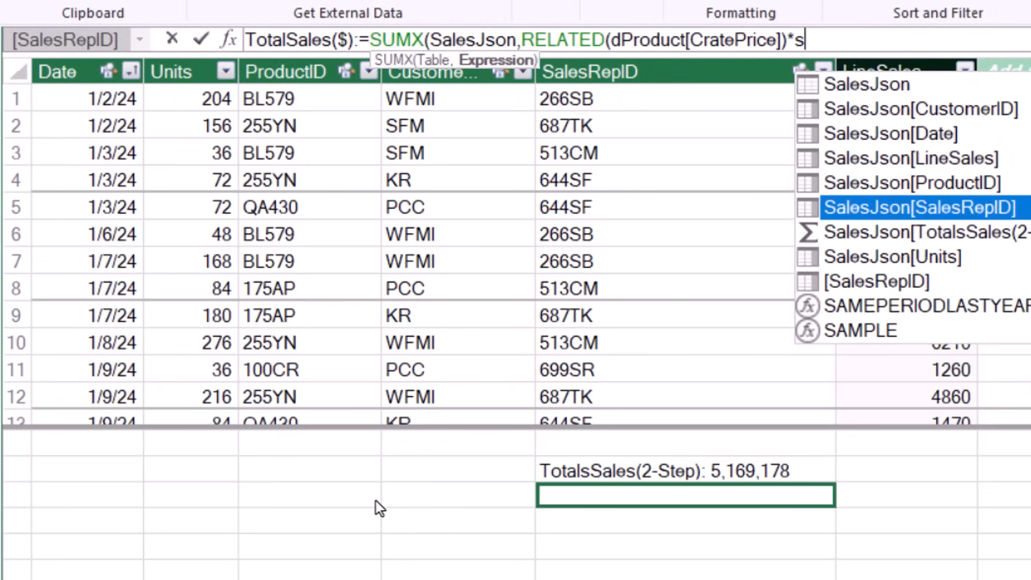
pyautogui.press('Down')
pyautogui.press('Down')
pyautogui.press('Tab')
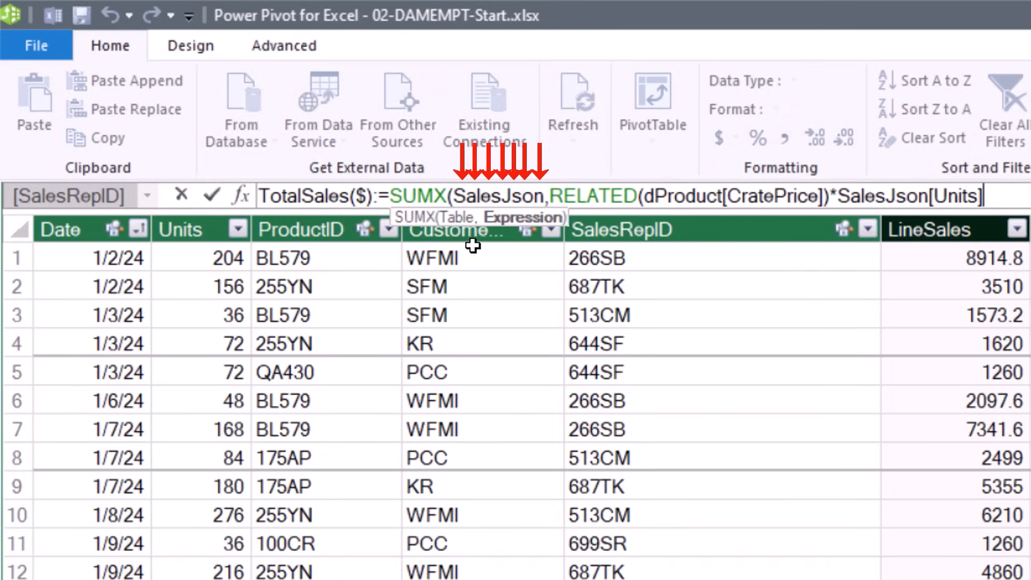
pyautogui.moveTo(533, 233)
pyautogui.moveTo(623, 217)
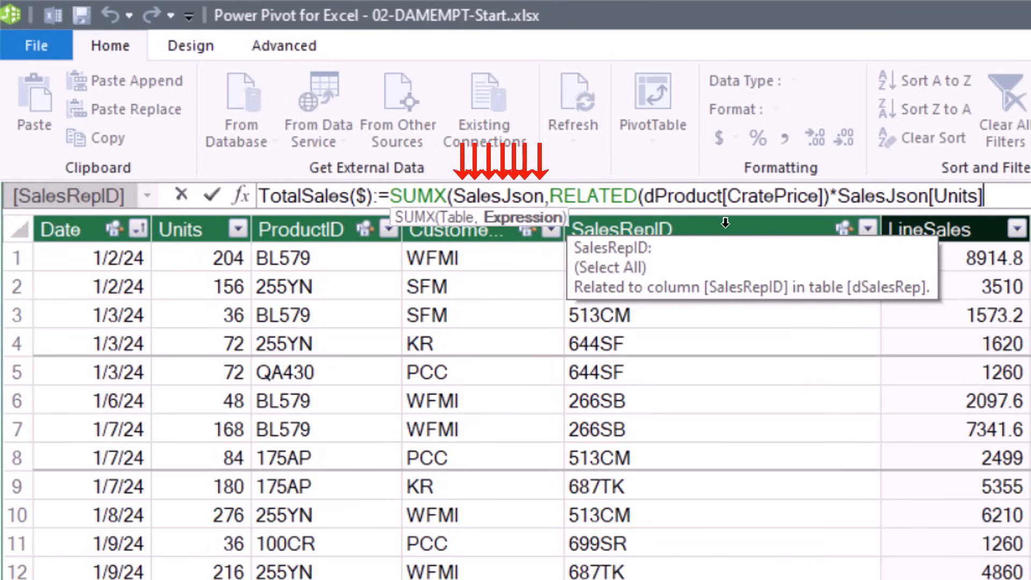
pyautogui.moveTo(491, 232)
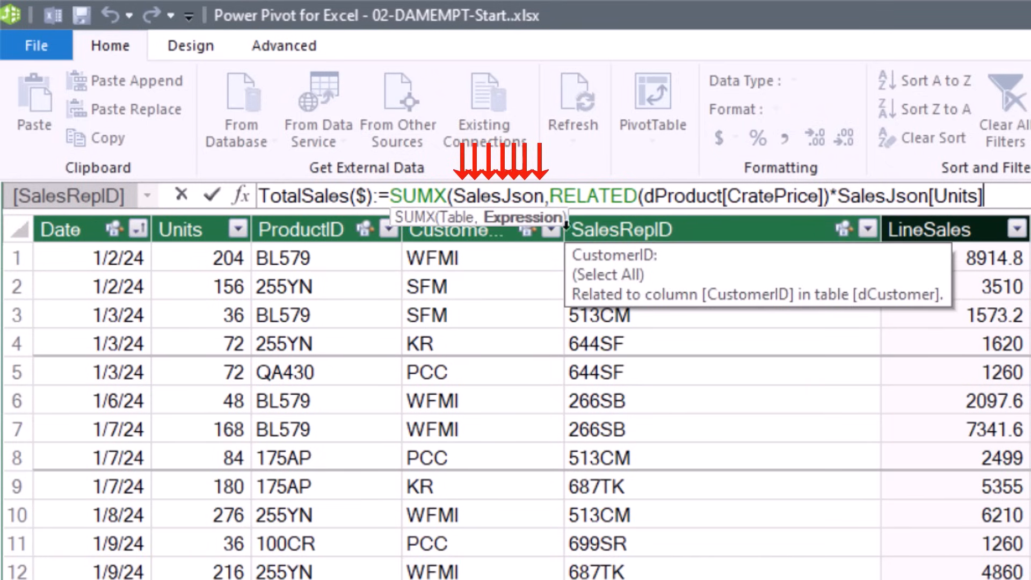
pyautogui.moveTo(872, 224)
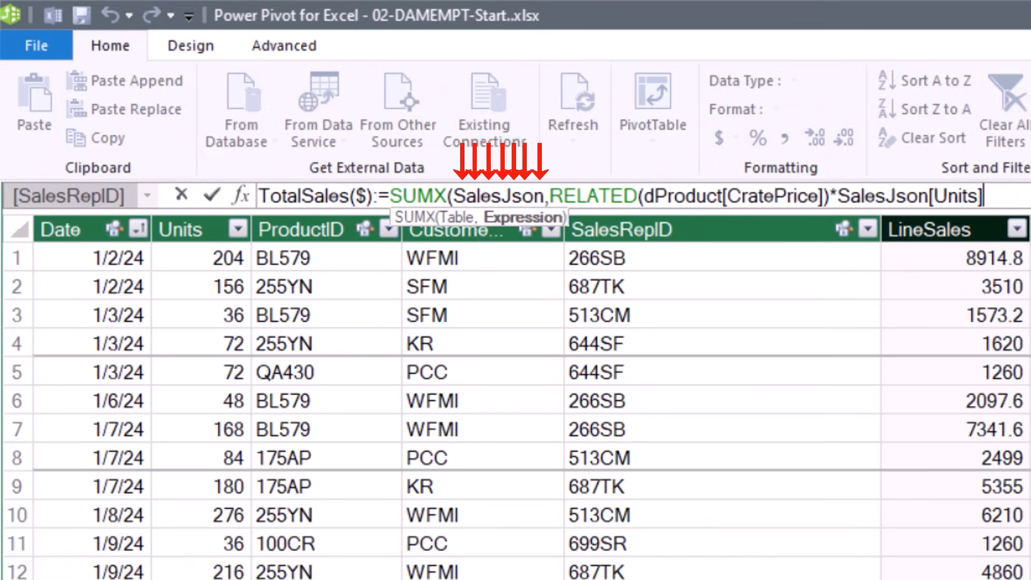
pyautogui.write(')')
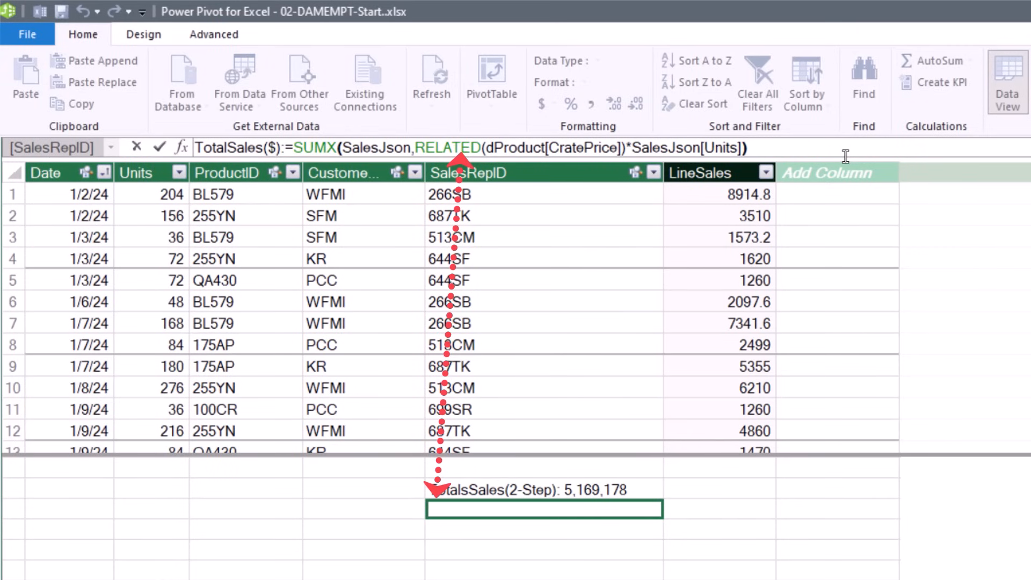
pyautogui.press('Return')
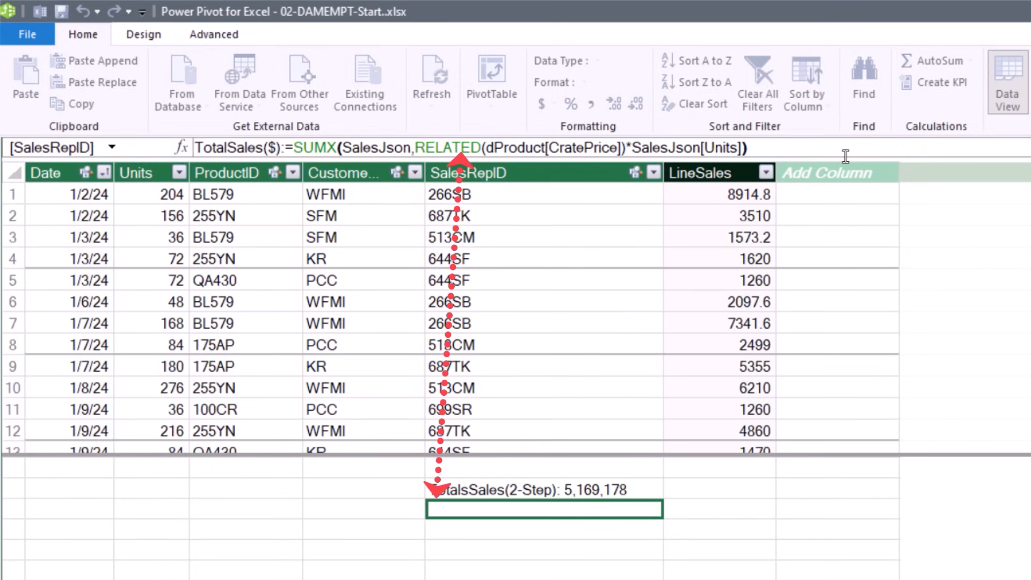
pyautogui.hotkey('ctrl', 's')
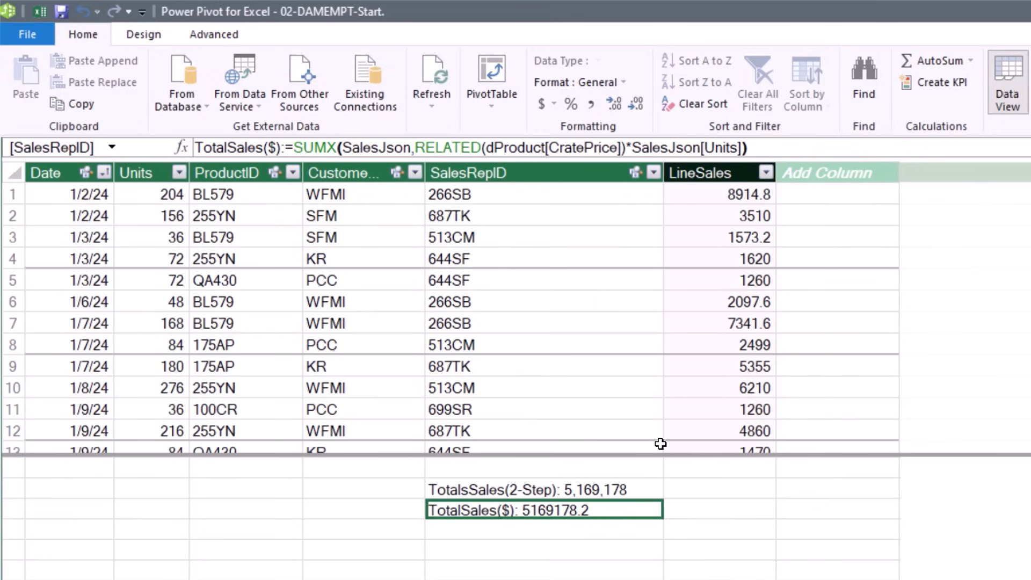
# - Delete the LineSales calculated column from the SalesJson table
pyautogui.click(715, 173)
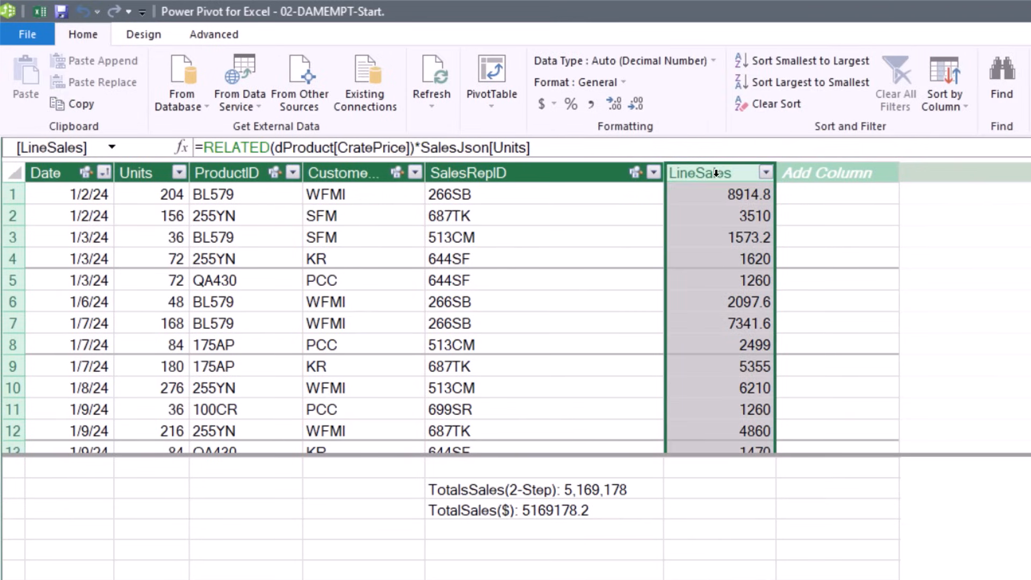
pyautogui.rightClick(715, 173)
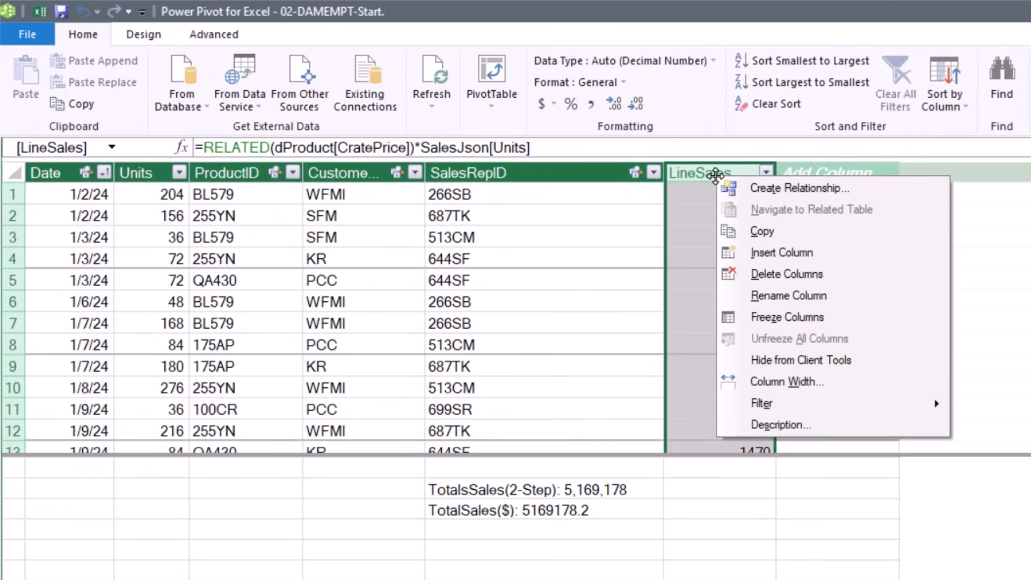
pyautogui.click(784, 275)
pyautogui.click(731, 441)
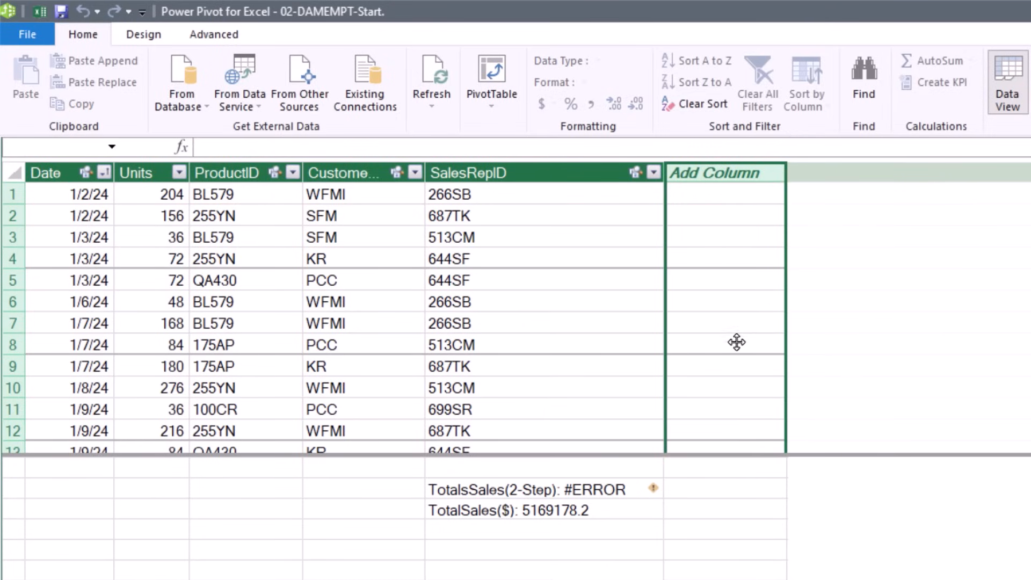
# - Compare the formulas of the TotalSales($) and TotalsSales(2-Step) measures in SalesJson
pyautogui.click(534, 514)
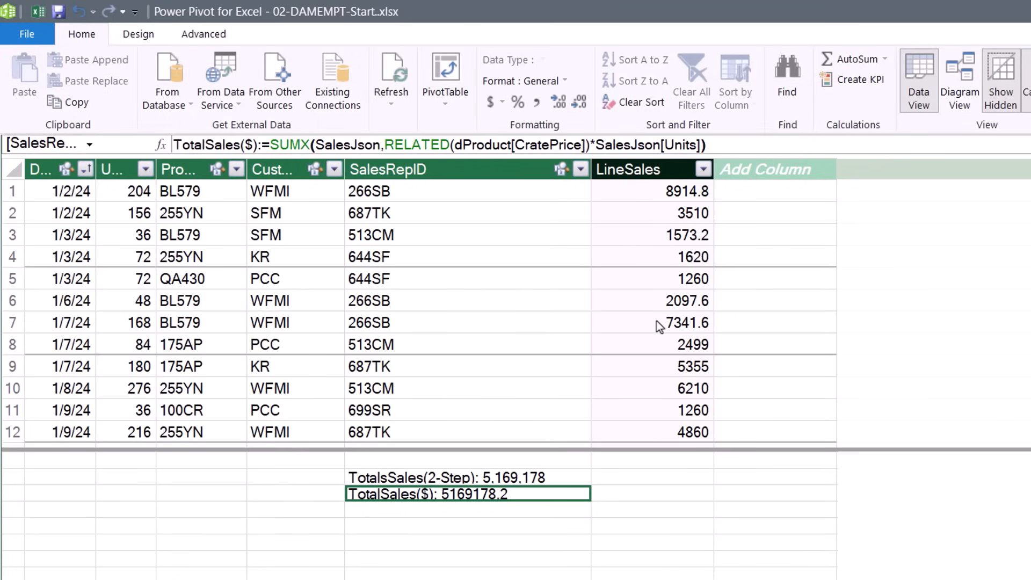
pyautogui.click(546, 477)
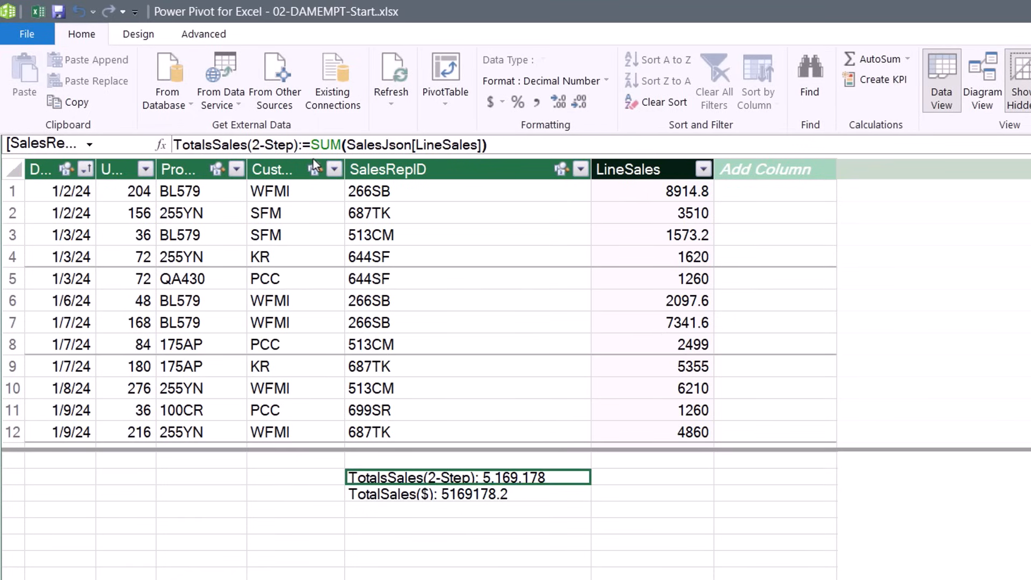
pyautogui.moveTo(437, 166)
pyautogui.click(455, 495)
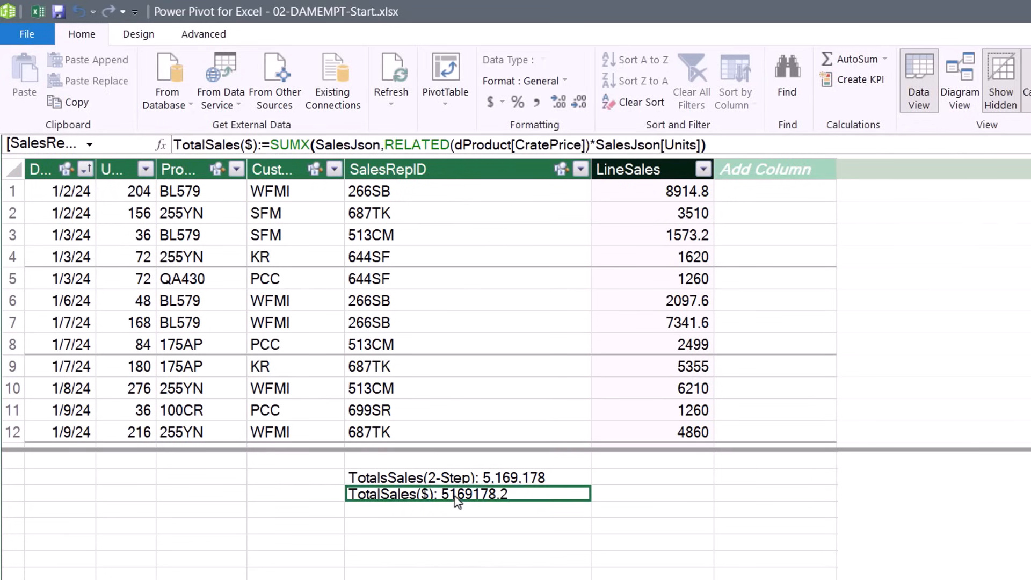
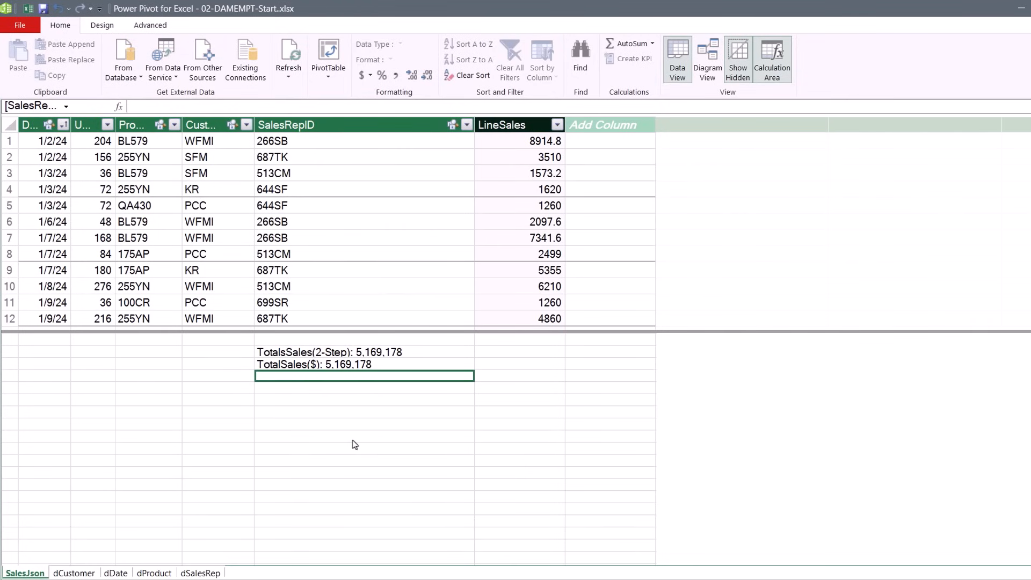
# - In the dDate table, add a calculated column named DaySales after the Year column
pyautogui.click(116, 573)
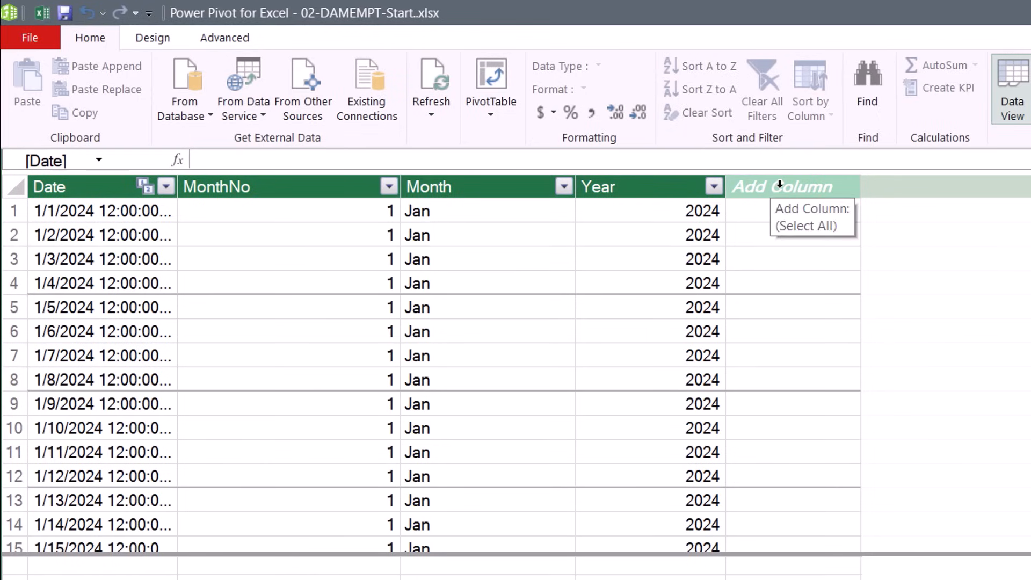
pyautogui.doubleClick(521, 125)
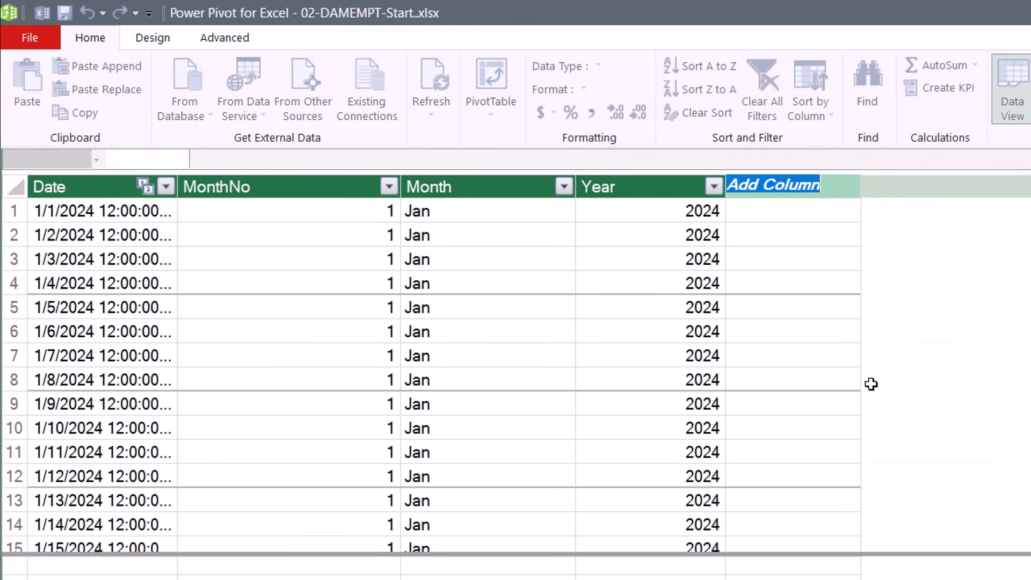
pyautogui.write('Day')
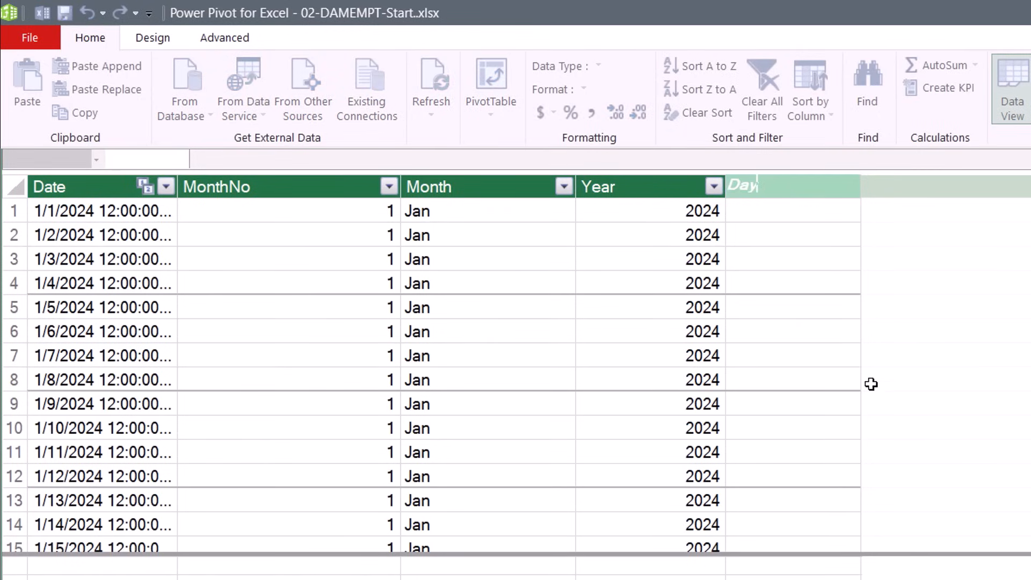
pyautogui.write('Sales')
pyautogui.press('Return')
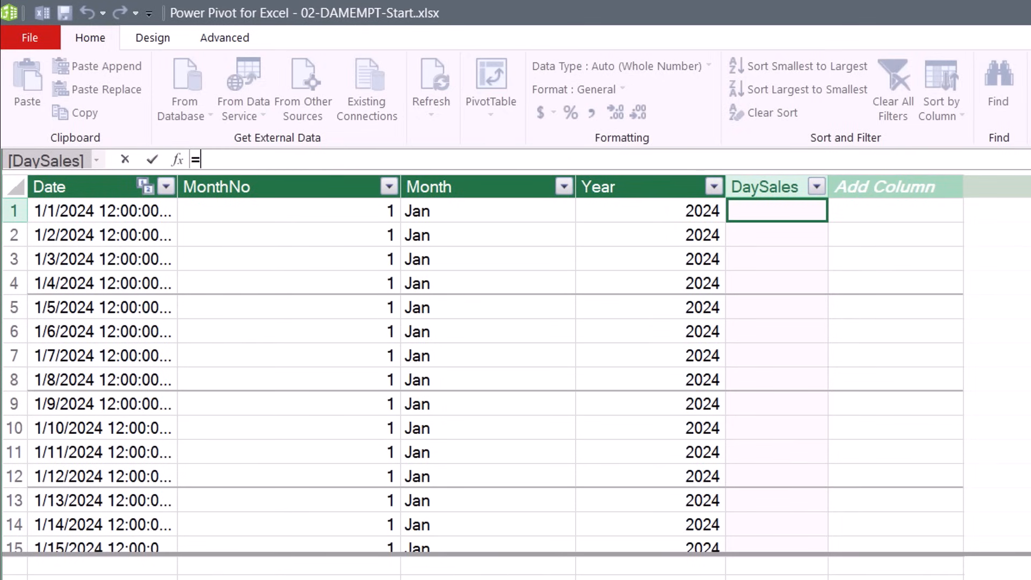
# - Enter the formula =SUM(SalesJson[LineSales]) for the DaySales column
pyautogui.write('SUM(')
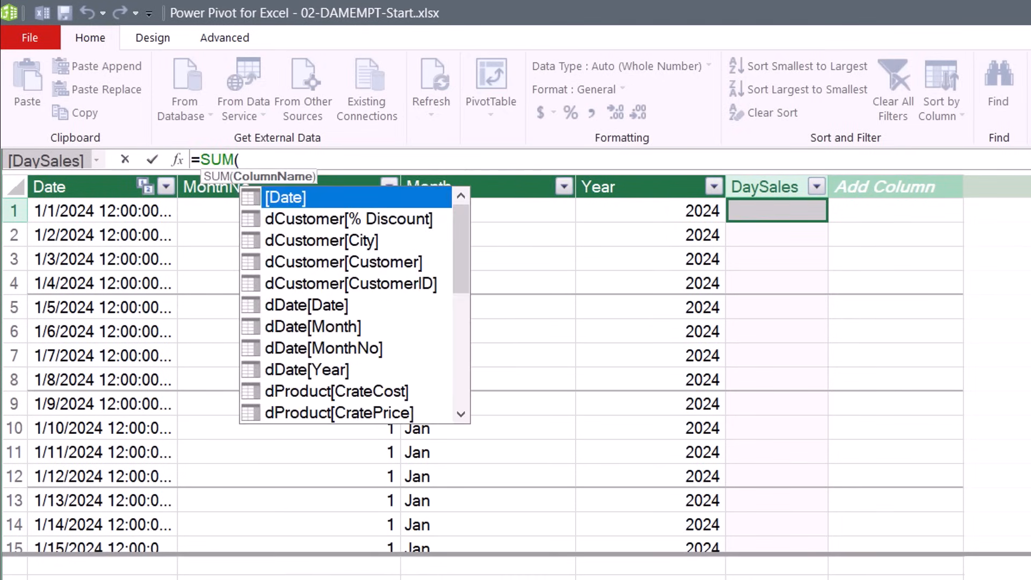
pyautogui.write('sal')
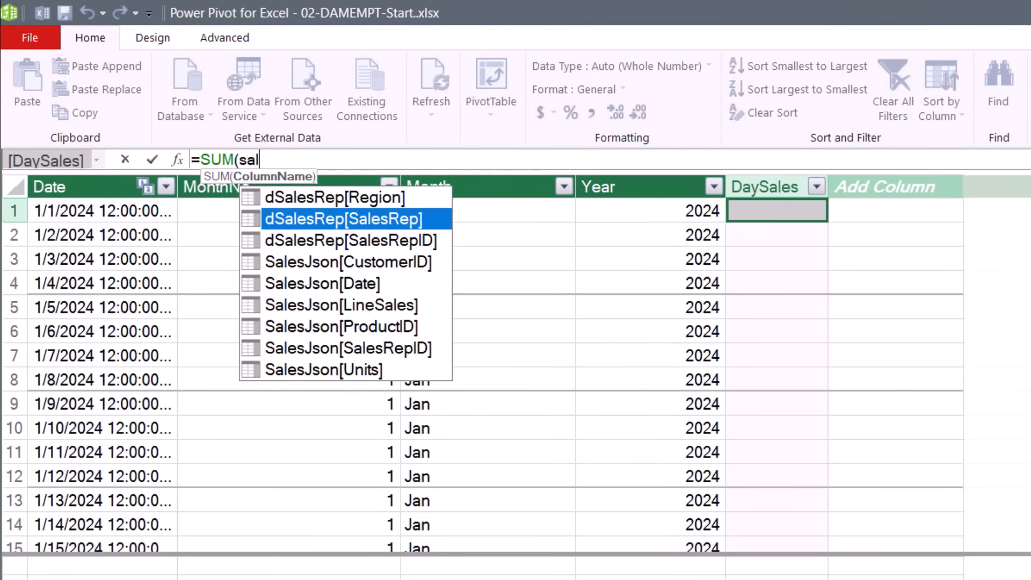
pyautogui.press('Down')
pyautogui.press('Down')
pyautogui.press('Down')
pyautogui.press('Down')
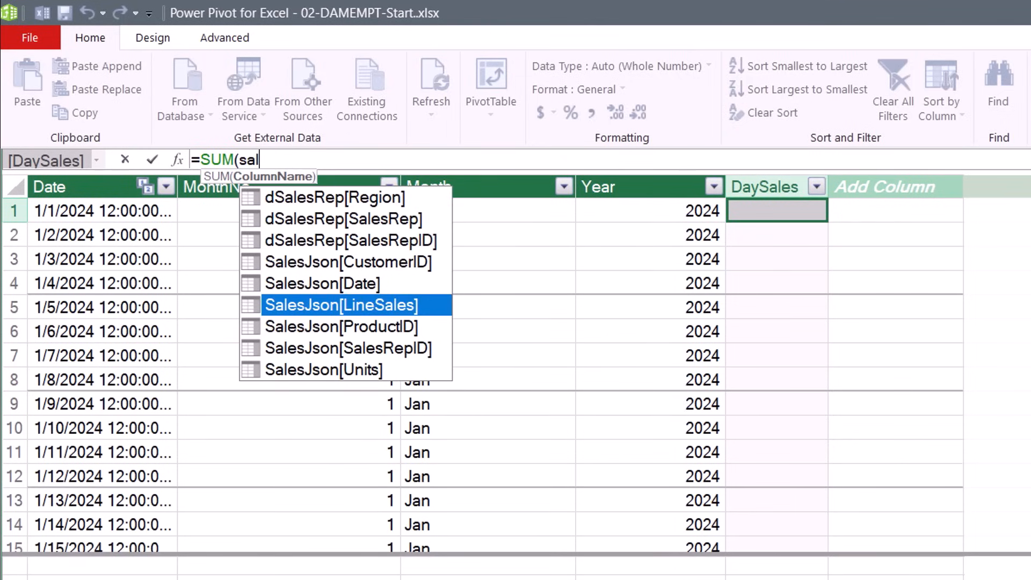
pyautogui.press('Tab')
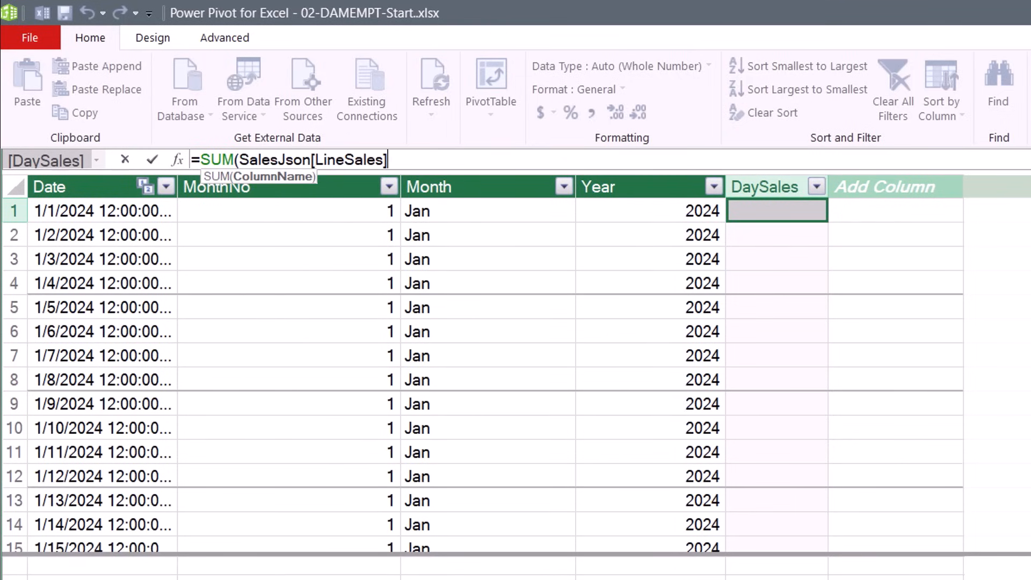
pyautogui.write(')')
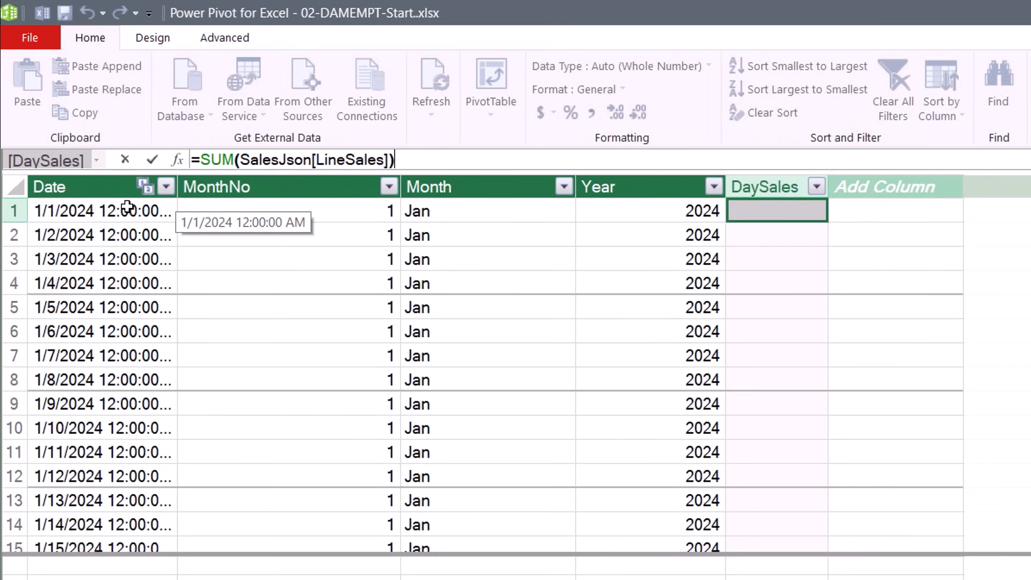
pyautogui.press('Return')
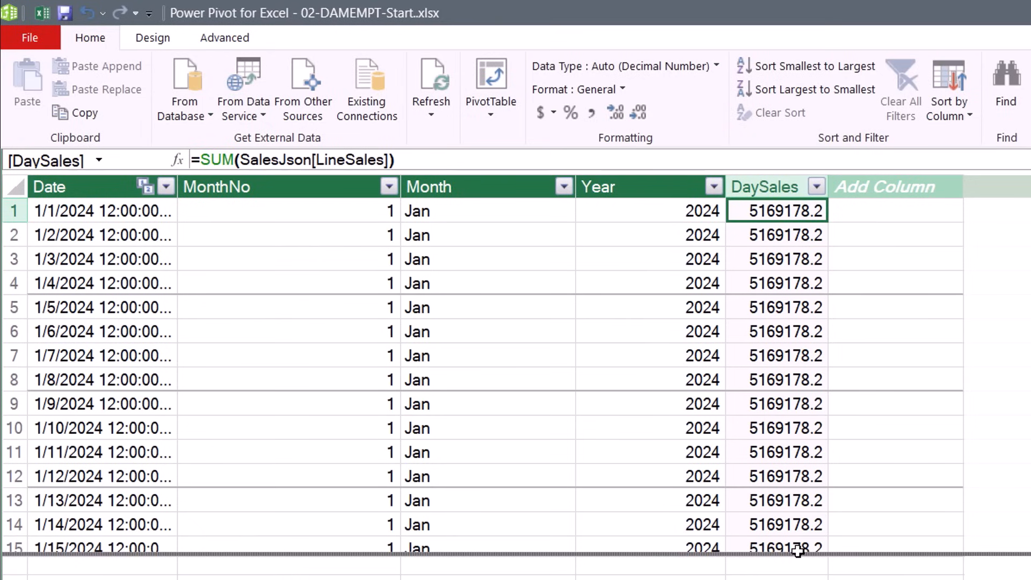
# - Wrap the DaySales formula in CALCULATE so it reads =CALCULATE(SUM(SalesJson[LineSales]))
pyautogui.click(203, 160)
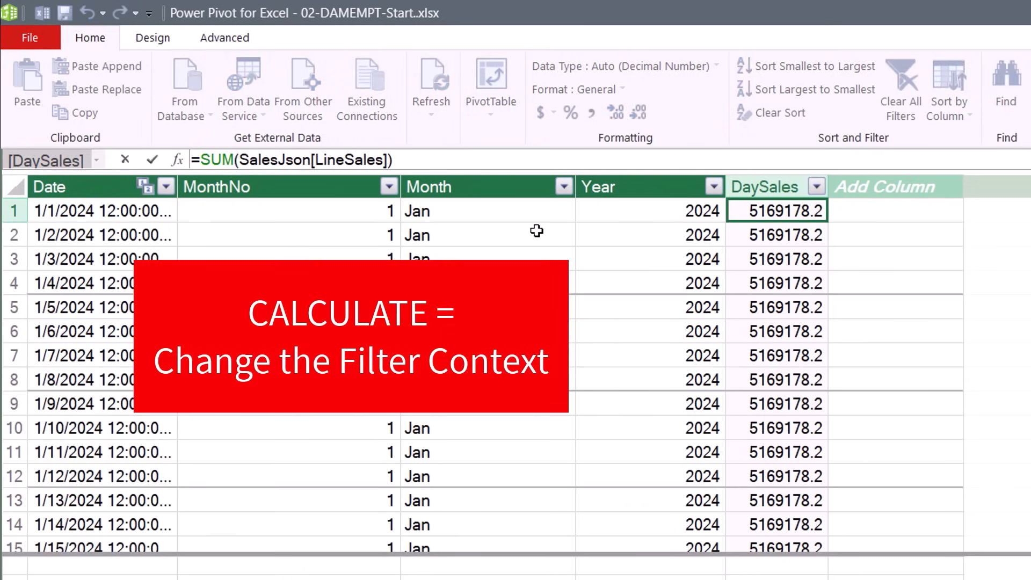
pyautogui.write('cal')
pyautogui.press('Tab')
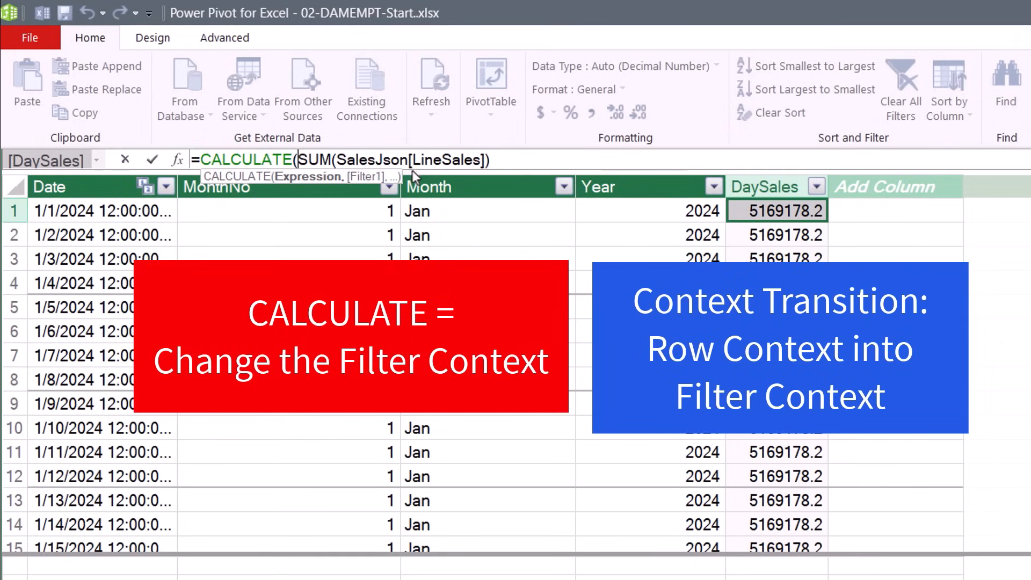
pyautogui.click(519, 165)
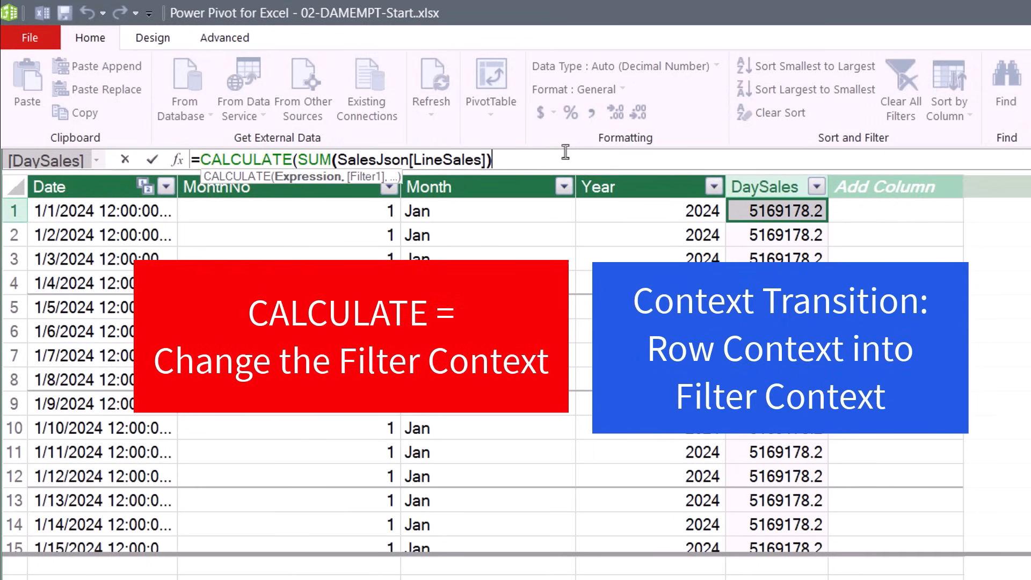
pyautogui.write(')')
pyautogui.press('Return')
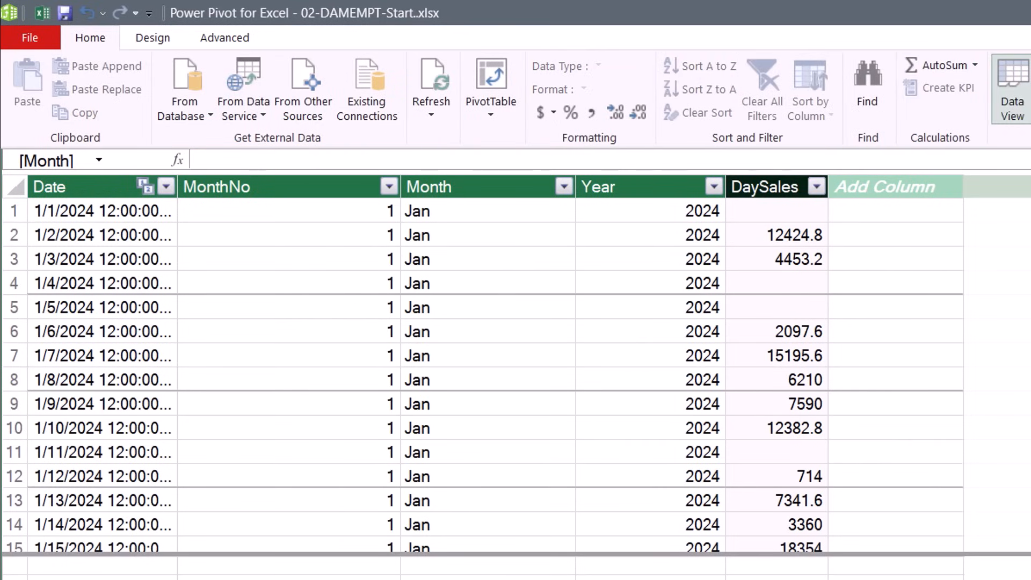
pyautogui.click(784, 215)
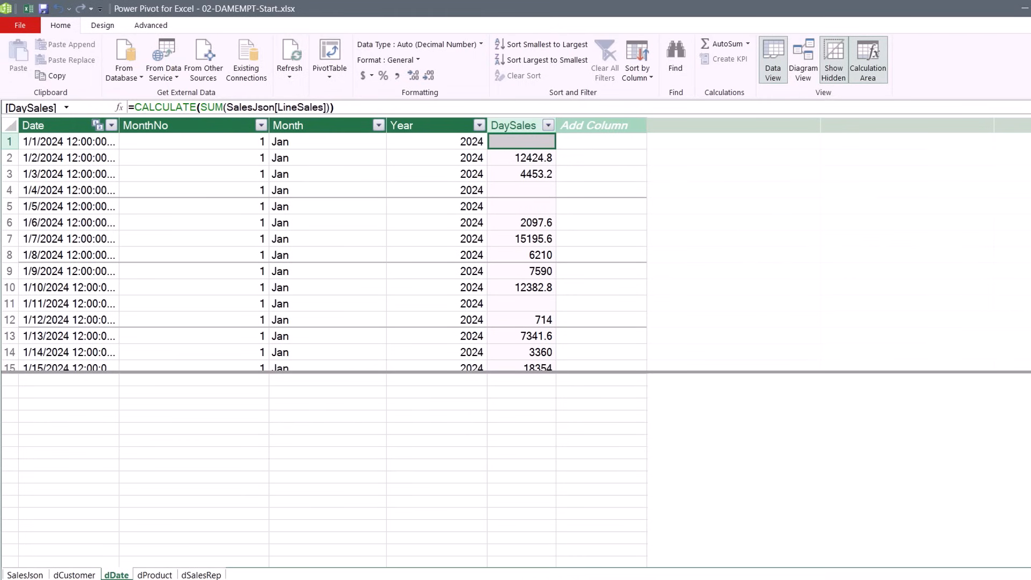
# - Check the measures in SalesJson, return to dDate, and add a calculated column named DaySalesWithMeasure
pyautogui.click(28, 575)
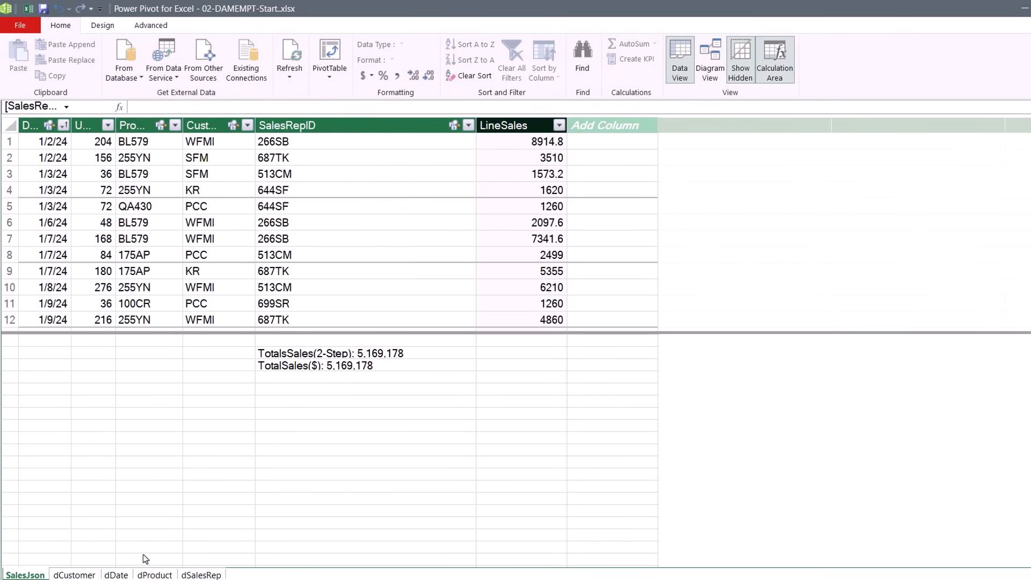
pyautogui.click(111, 575)
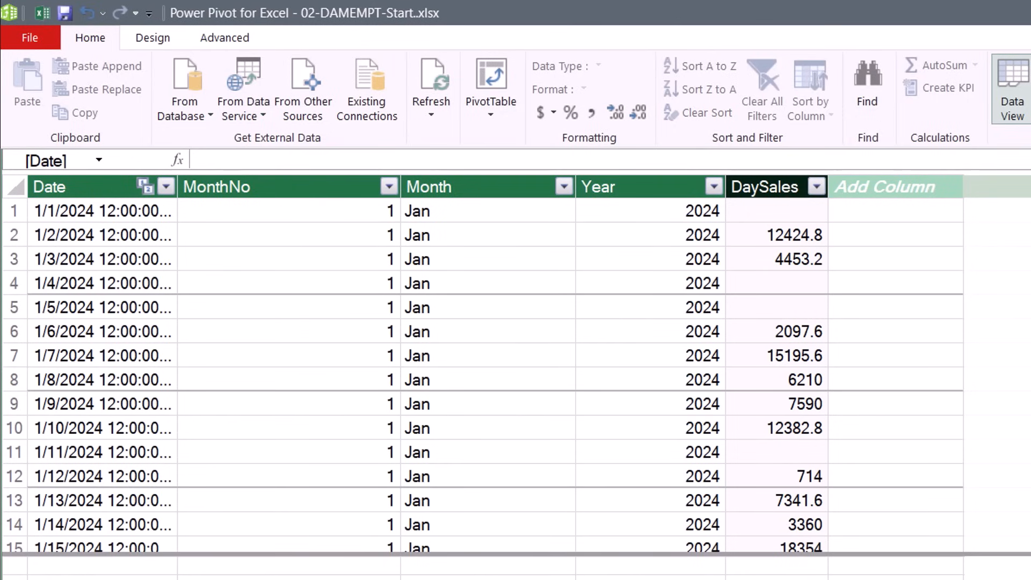
pyautogui.doubleClick(886, 186)
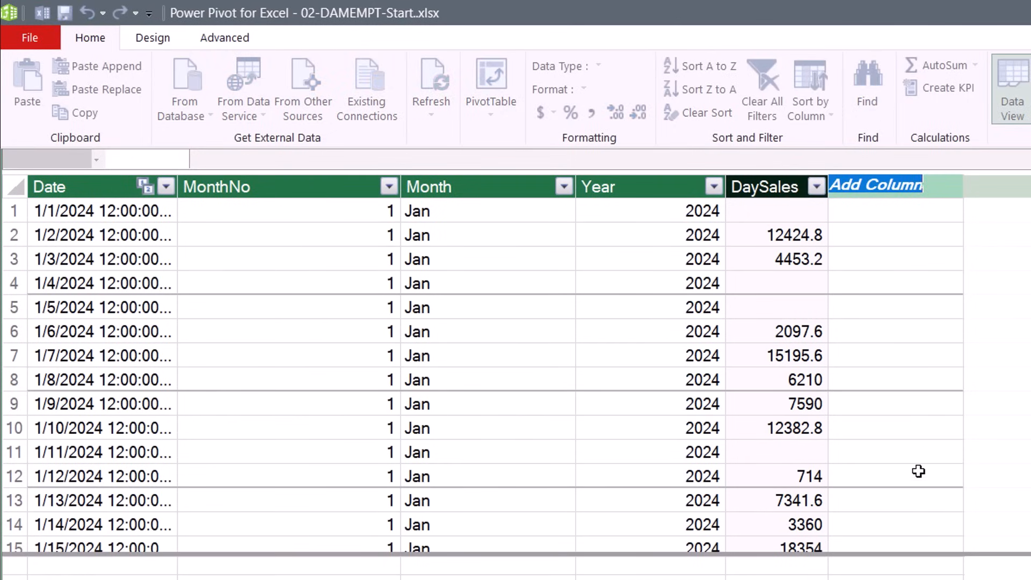
pyautogui.write('DaySalesWithMeasure')
pyautogui.press('Return')
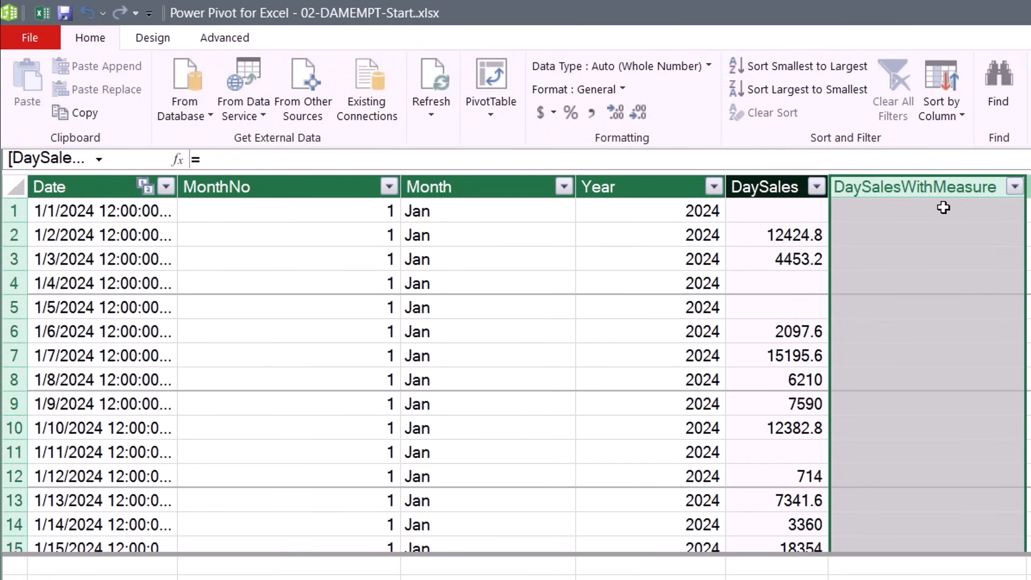
# - Enter the formula =[TotalSales($)] for the DaySalesWithMeasure column
pyautogui.click(333, 159)
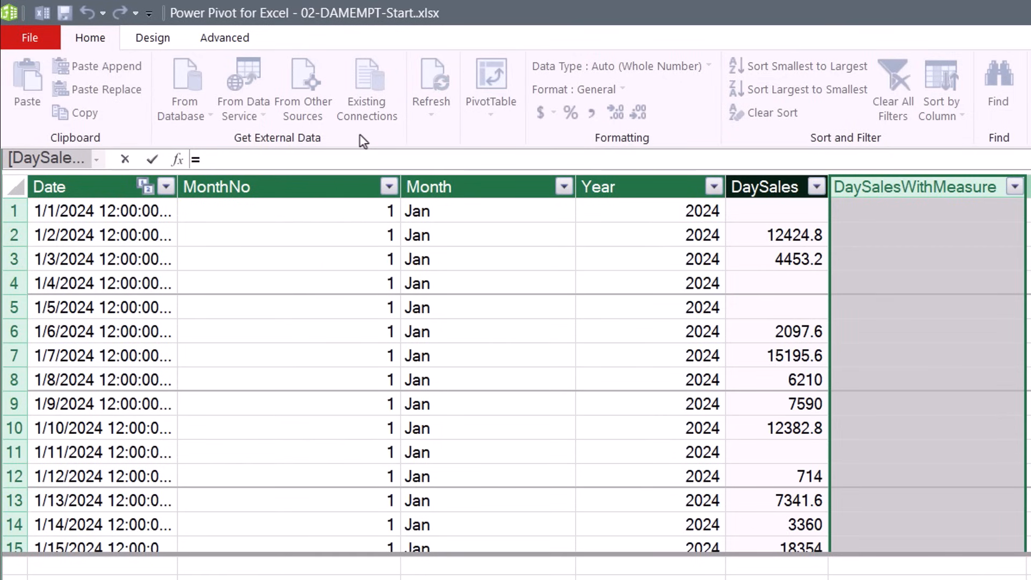
pyautogui.write('[')
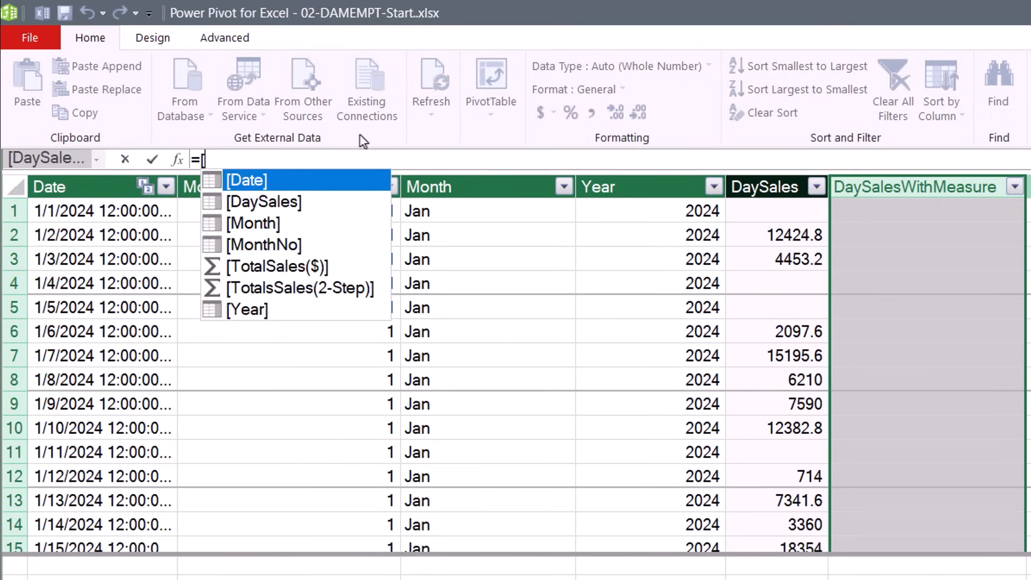
pyautogui.press('Down')
pyautogui.press('Down')
pyautogui.press('Down')
pyautogui.press('Down')
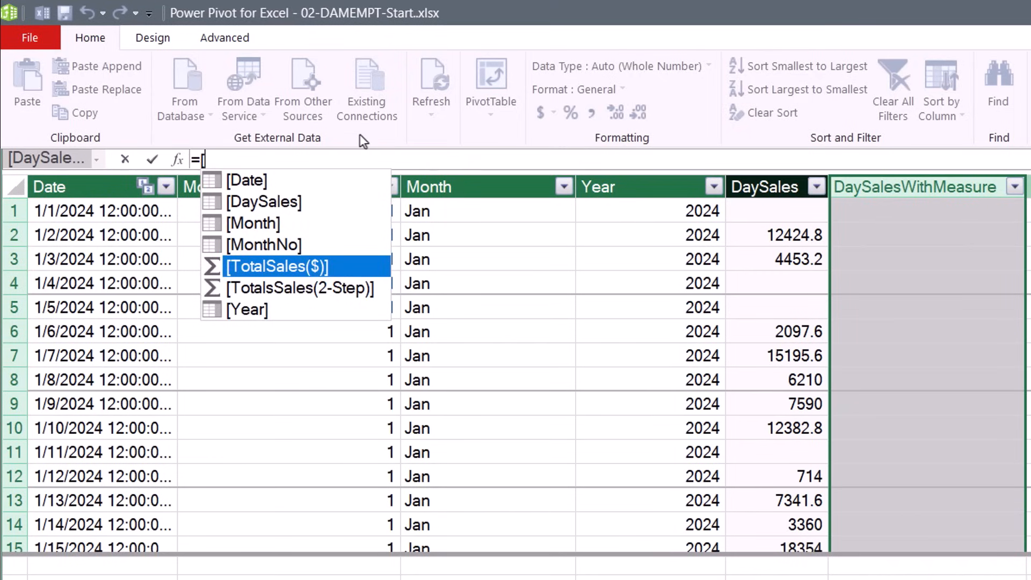
pyautogui.press('Tab')
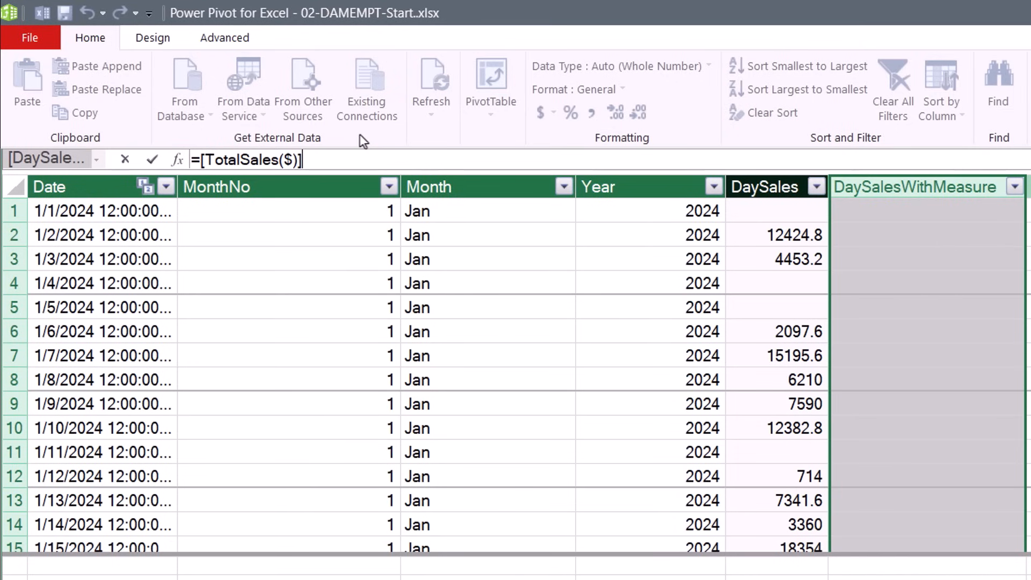
pyautogui.press('Return')
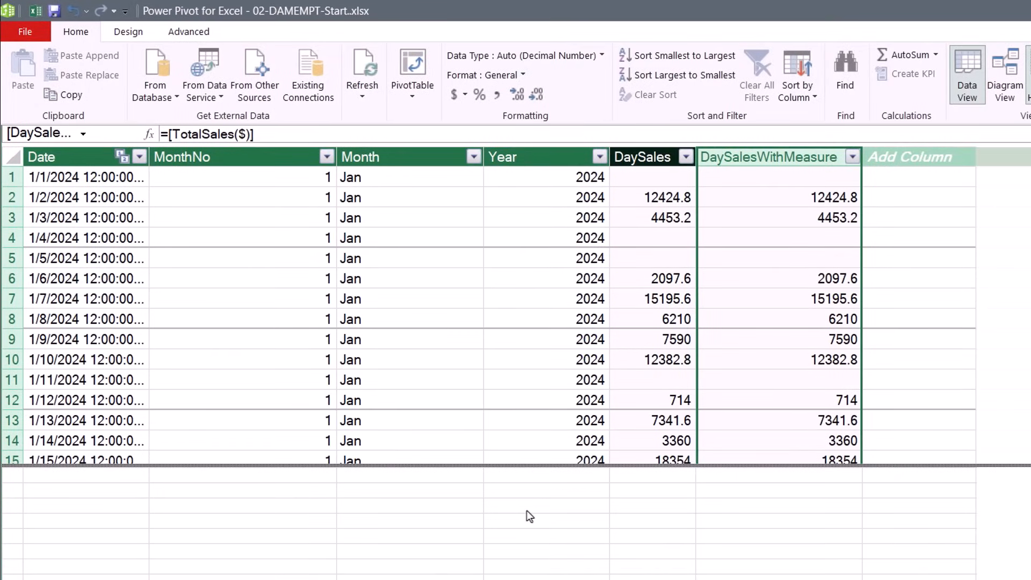
# - Below the dDate table, create the measure Average Daily Sales:=AVERAGE(dDate[DaySales])
pyautogui.click(464, 508)
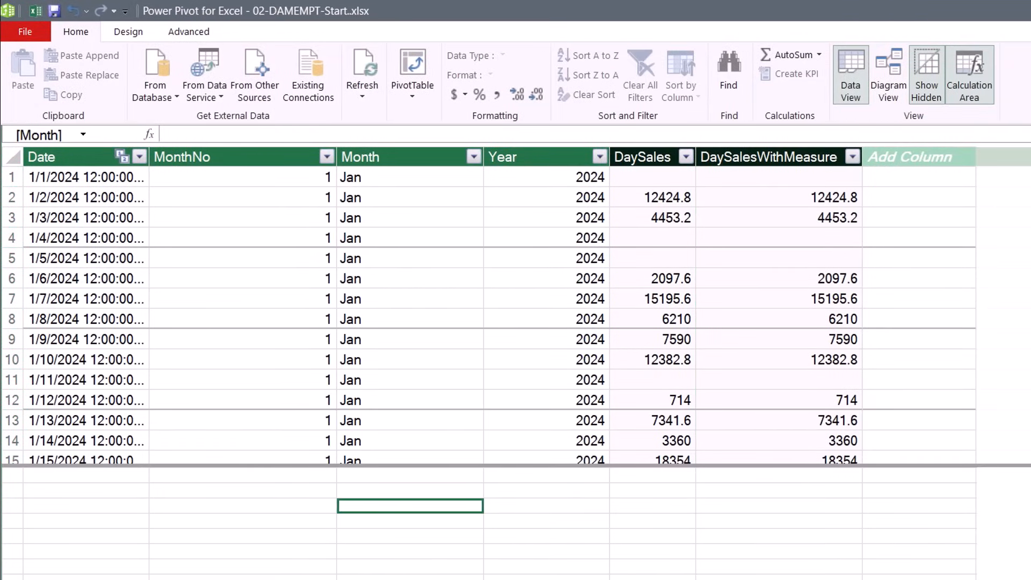
pyautogui.write('Average Daily Sales:=')
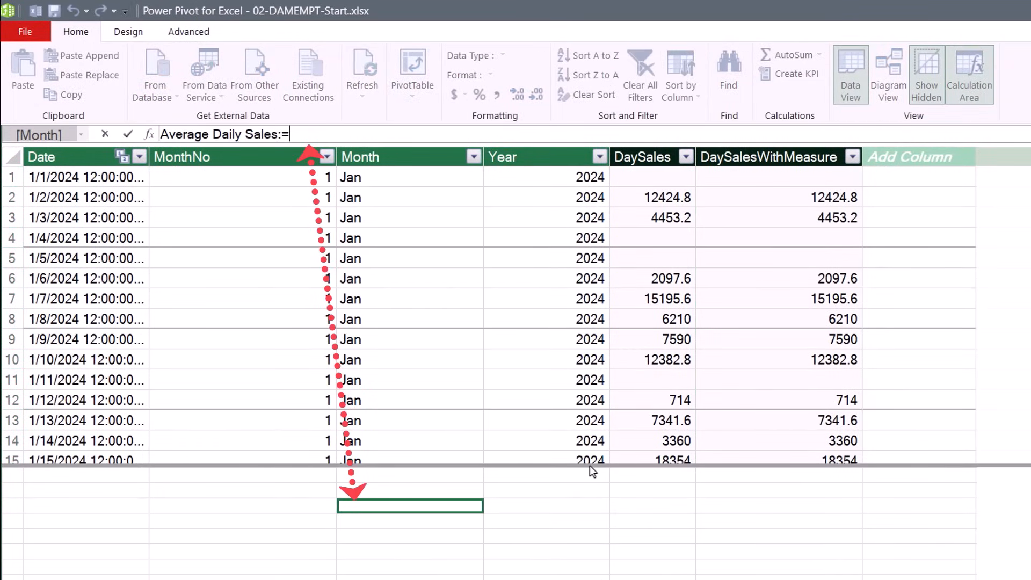
pyautogui.write('aver')
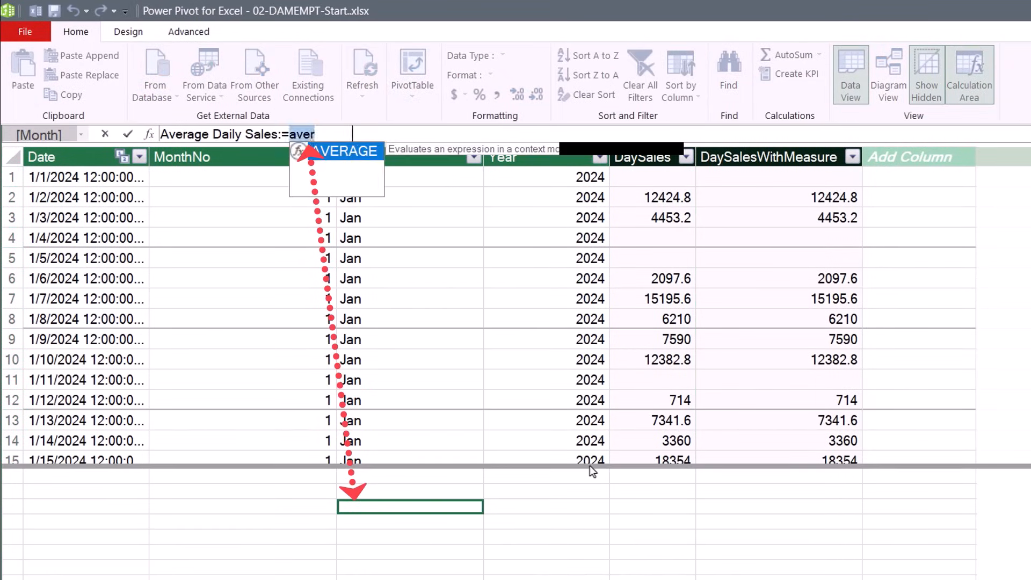
pyautogui.press('Tab')
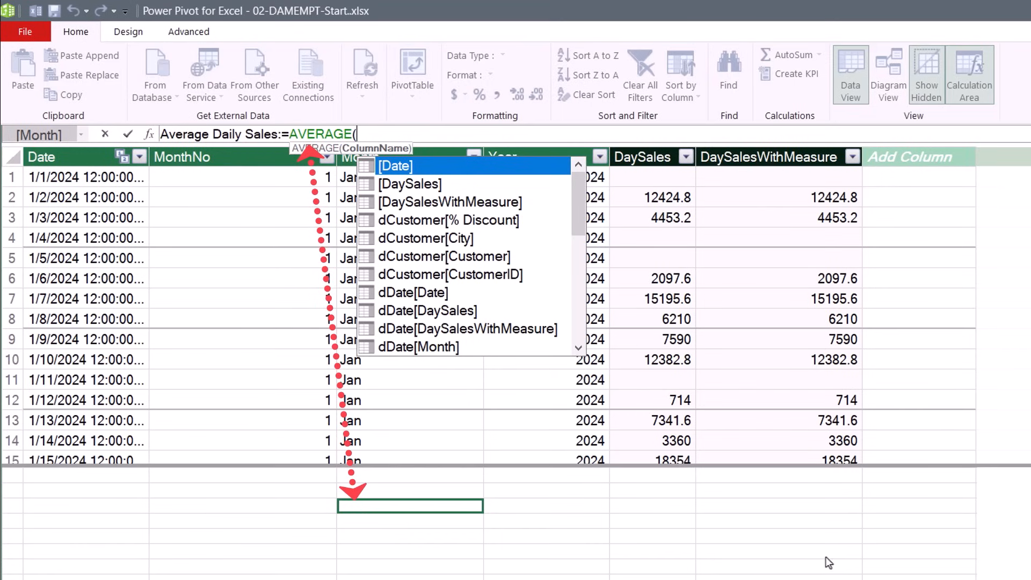
pyautogui.click(664, 146)
pyautogui.write(')')
pyautogui.press('Return')
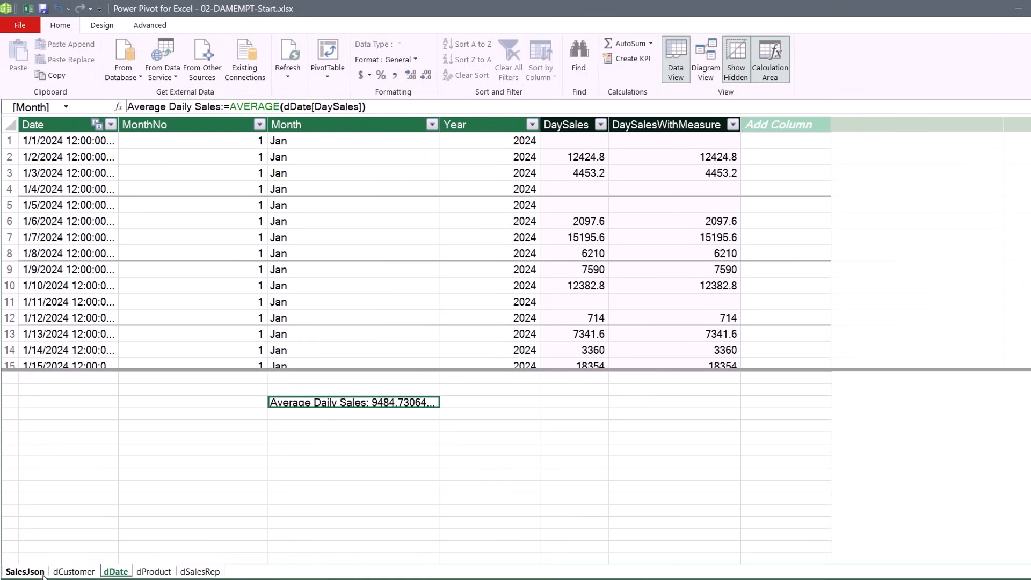
# - In SalesJson, start a measure named Ave.DailySales below TotalSales($) using the AVERAGEX function
pyautogui.click(25, 571)
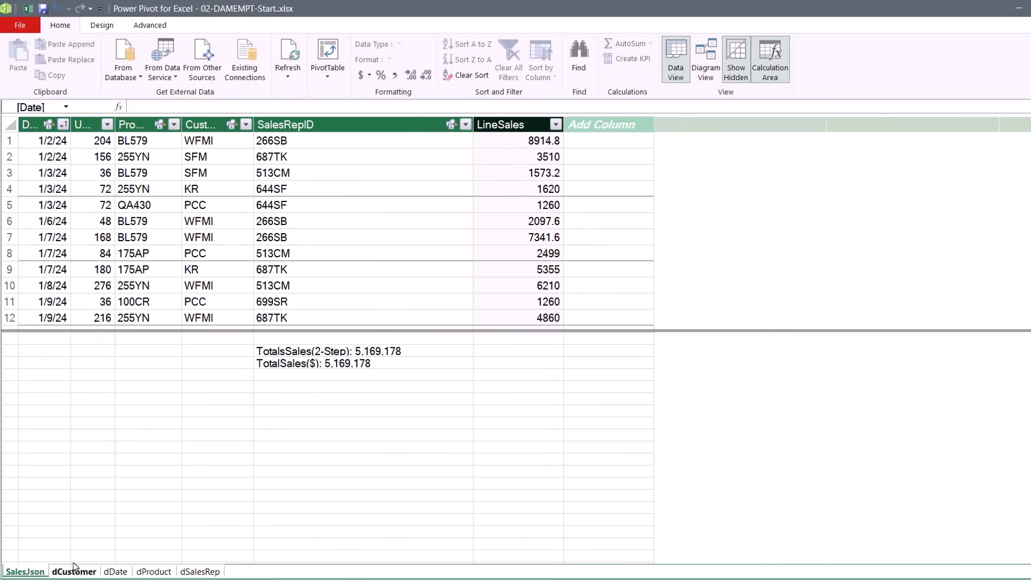
pyautogui.click(307, 379)
pyautogui.write('Ave.DailySales:=')
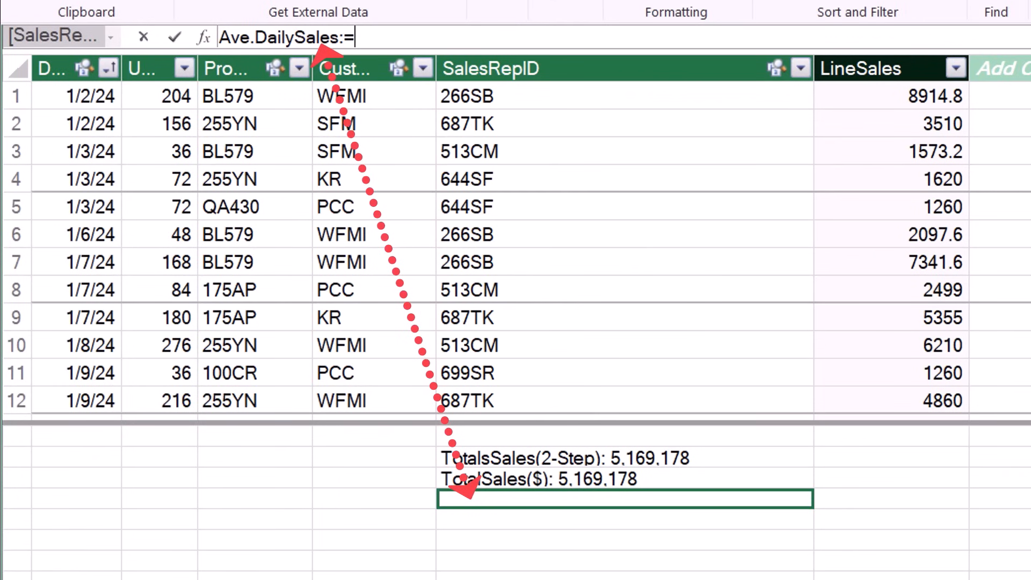
pyautogui.write('ave')
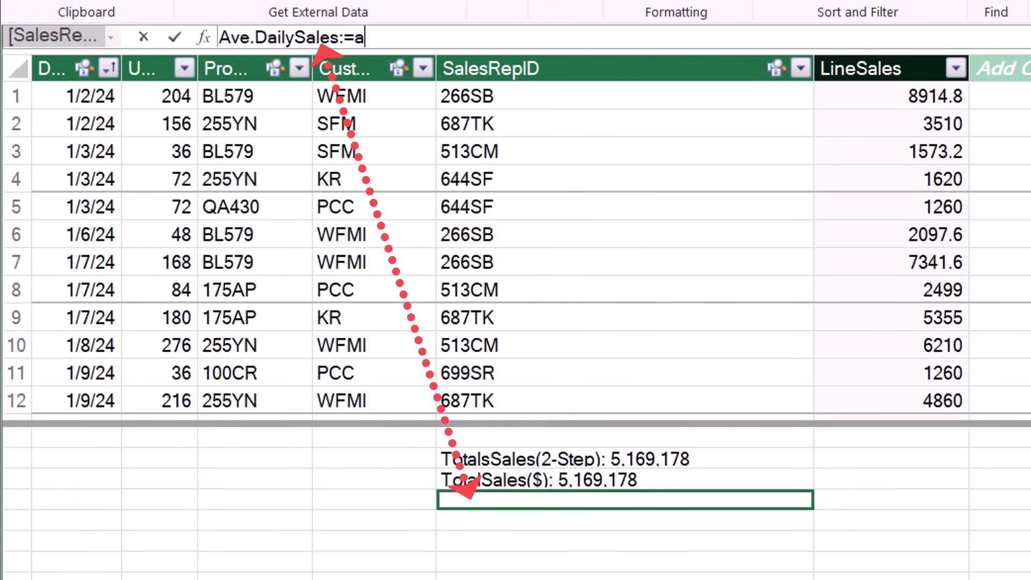
pyautogui.press('Down')
pyautogui.press('Down')
pyautogui.press('Down')
pyautogui.press('Tab')
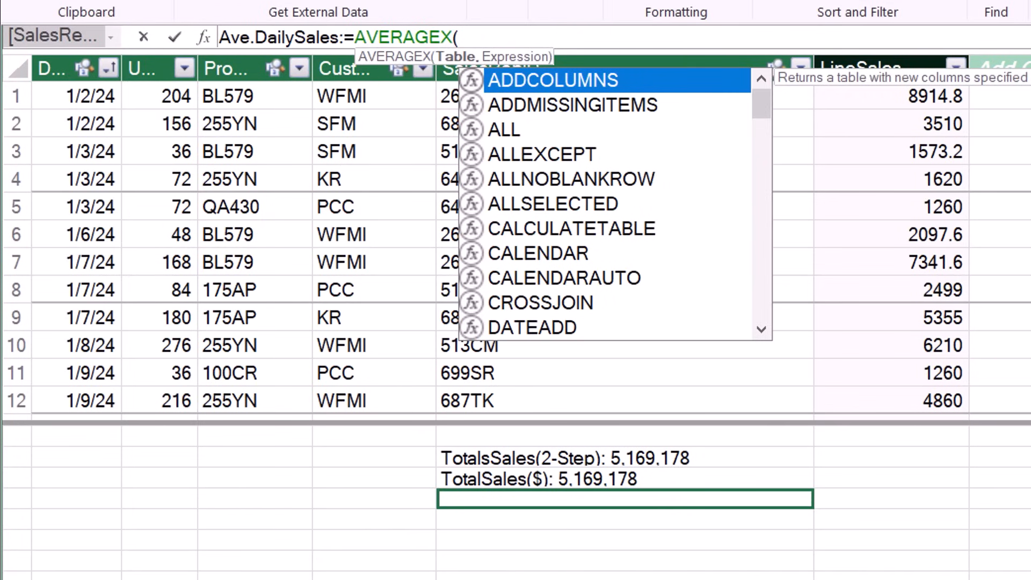
# - Complete the measure as AVERAGEX(dDate,[TotalSales($)]) and format it as a decimal number with a thousands separator
pyautogui.write('dd')
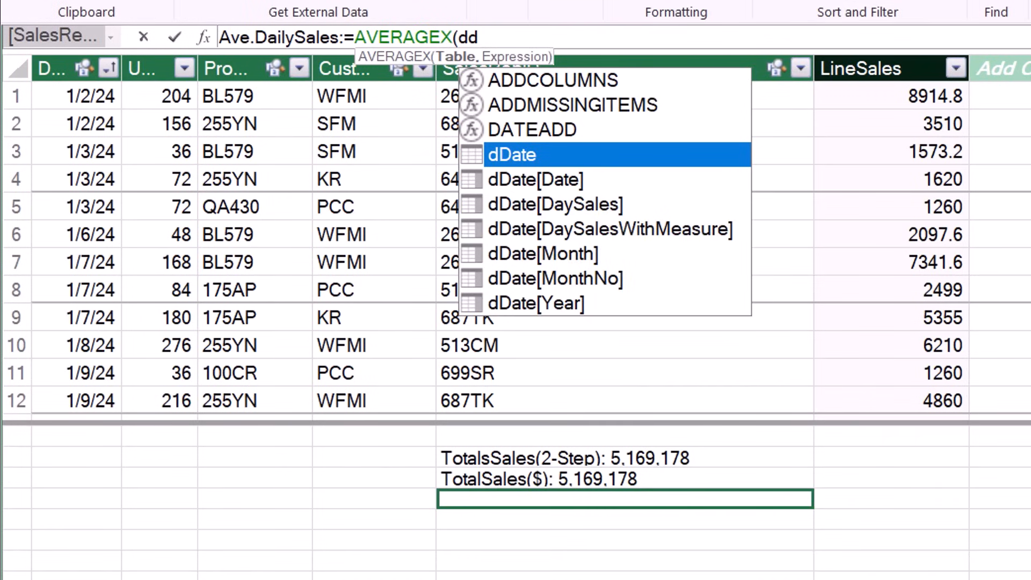
pyautogui.press('Tab')
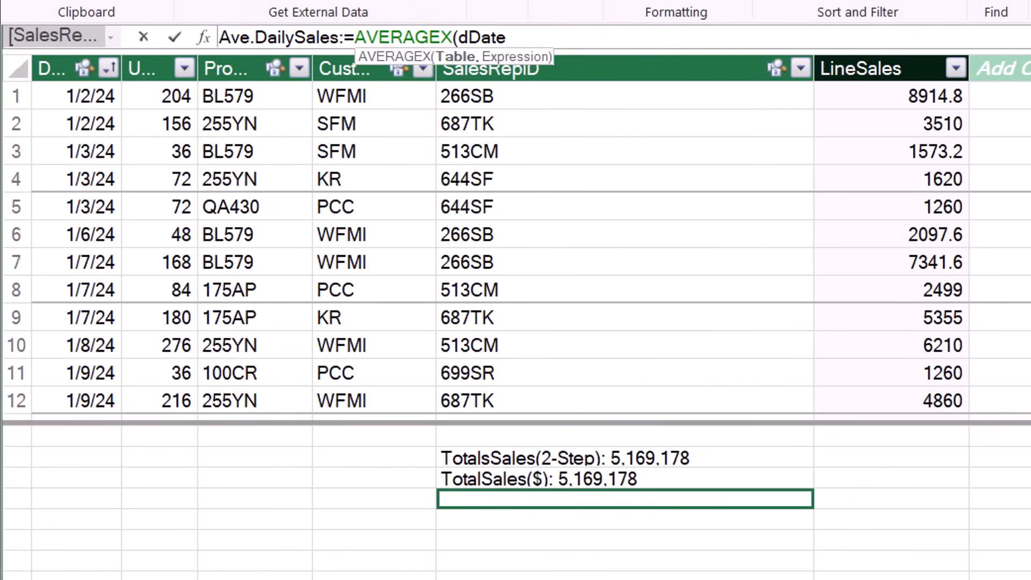
pyautogui.write(',')
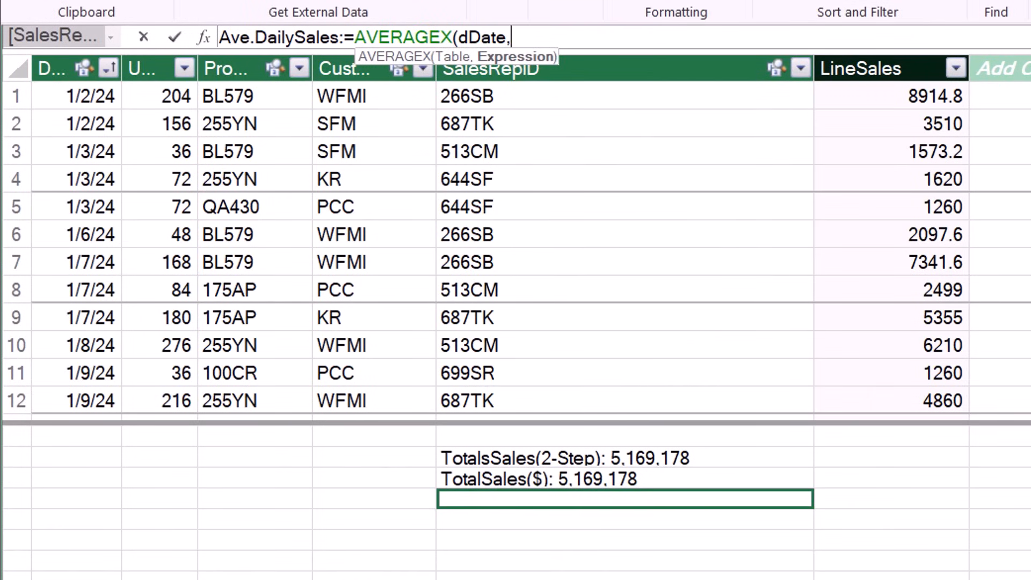
pyautogui.write('[t')
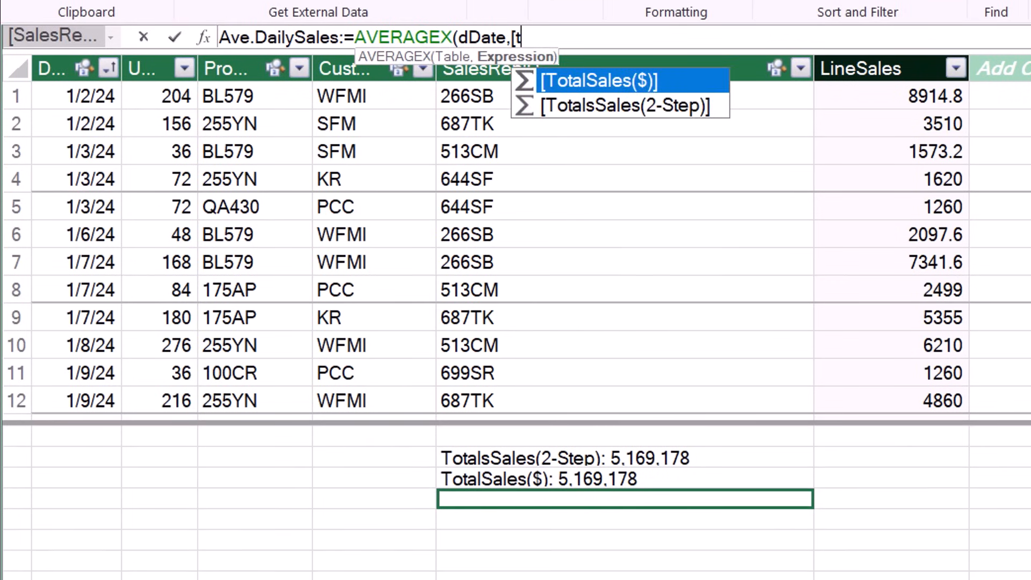
pyautogui.press('Tab')
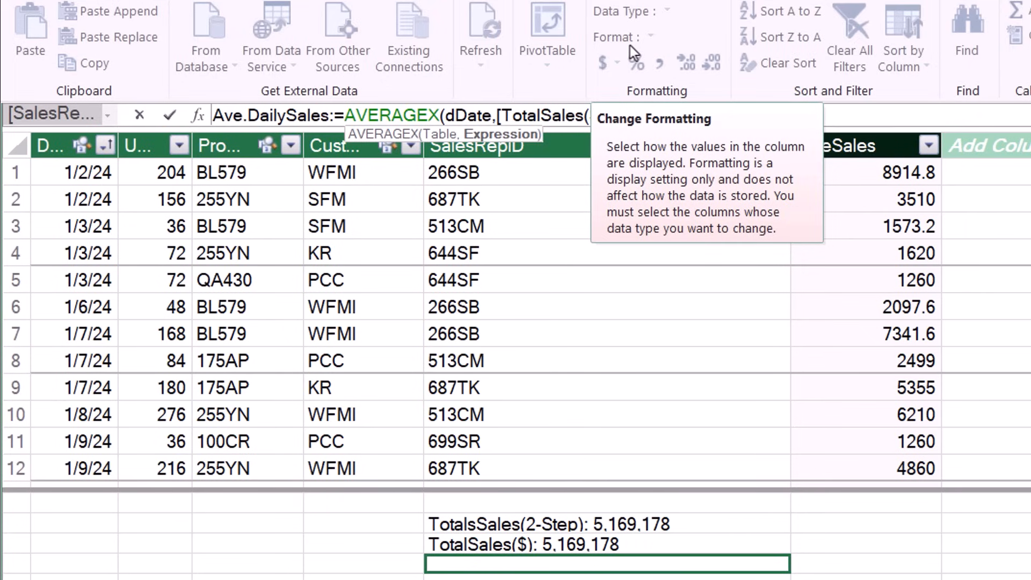
pyautogui.press('Return')
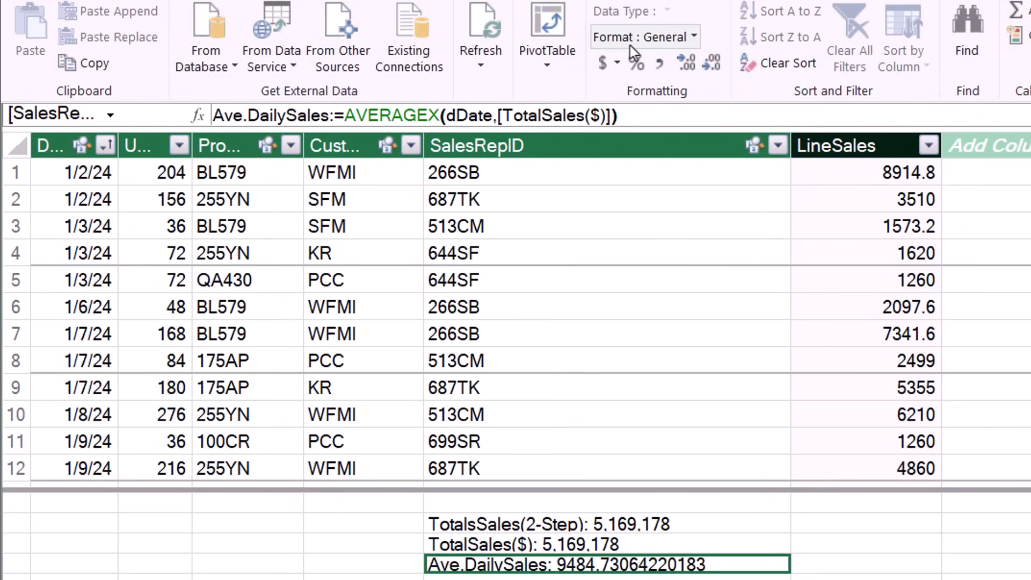
pyautogui.click(661, 66)
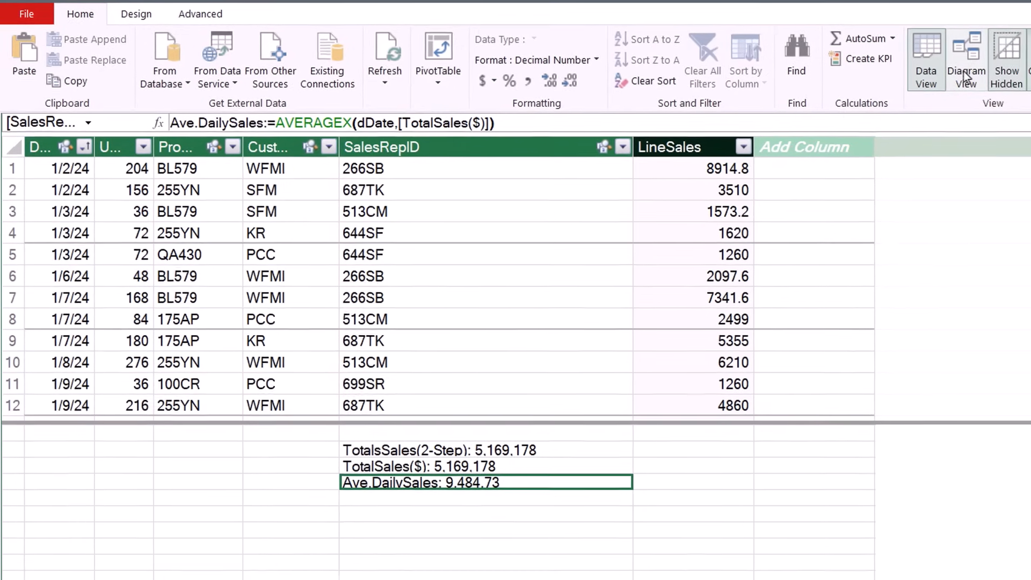
# - In the model diagram, hide SalesJson's Date, Units, ProductID, CustomerID and SalesRepID fields from client tools
pyautogui.click(958, 81)
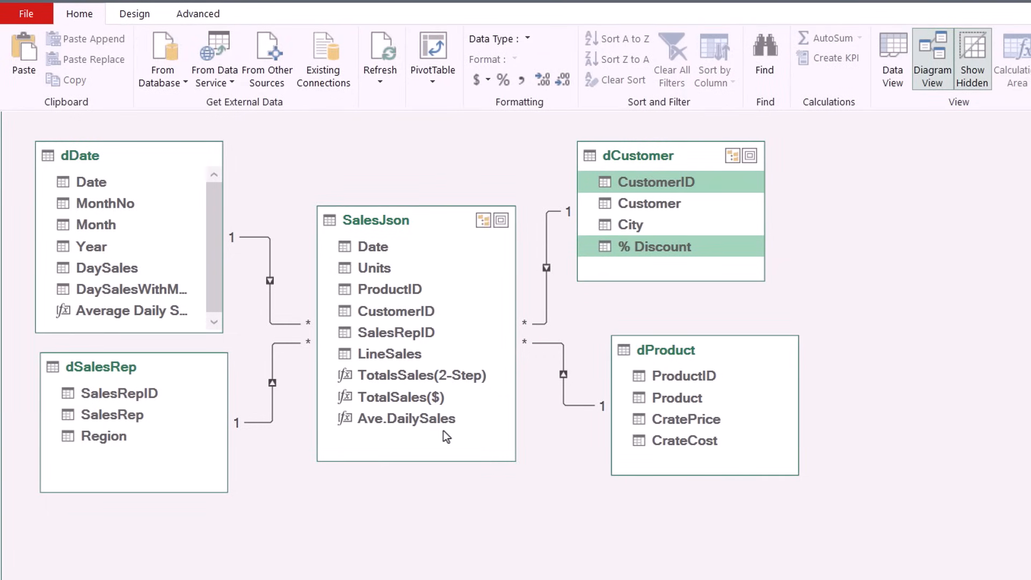
pyautogui.click(388, 249)
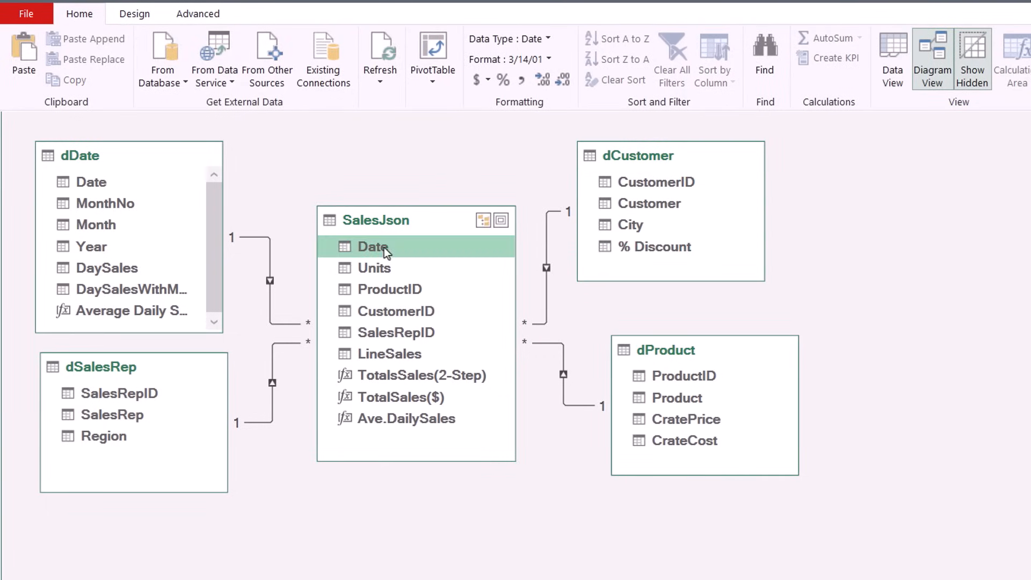
pyautogui.keyDown('ctrl'); pyautogui.click(397, 292); pyautogui.keyUp('ctrl')
pyautogui.keyDown('ctrl'); pyautogui.click(425, 312); pyautogui.keyUp('ctrl')
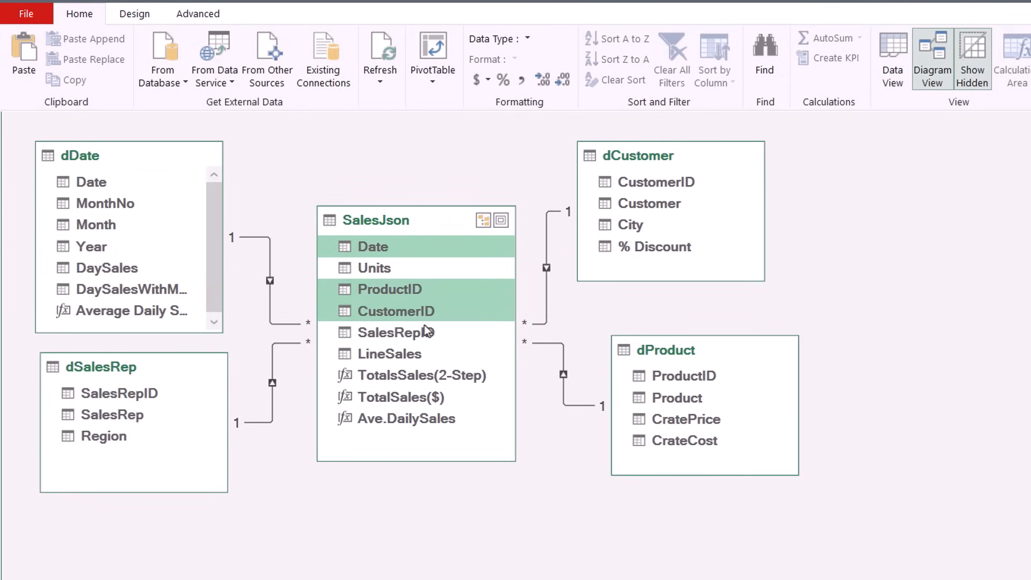
pyautogui.keyDown('ctrl'); pyautogui.click(425, 333); pyautogui.keyUp('ctrl')
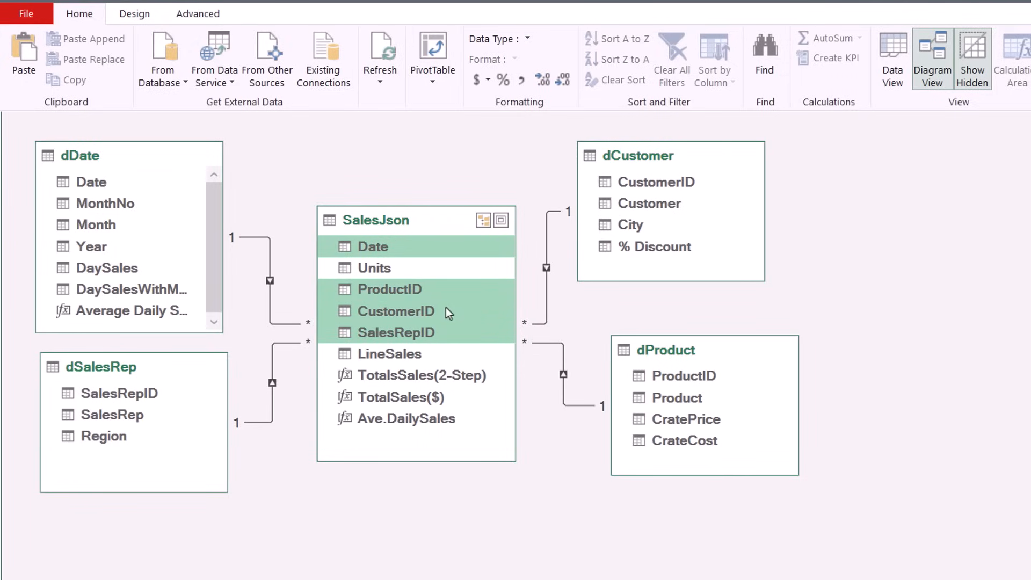
pyautogui.keyDown('ctrl'); pyautogui.click(384, 269); pyautogui.keyUp('ctrl')
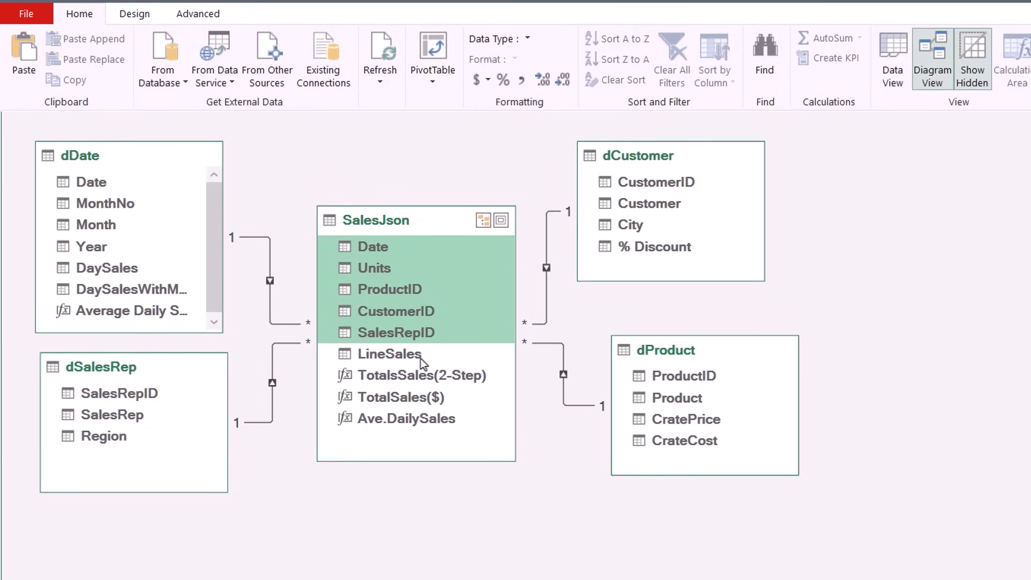
pyautogui.rightClick(452, 276)
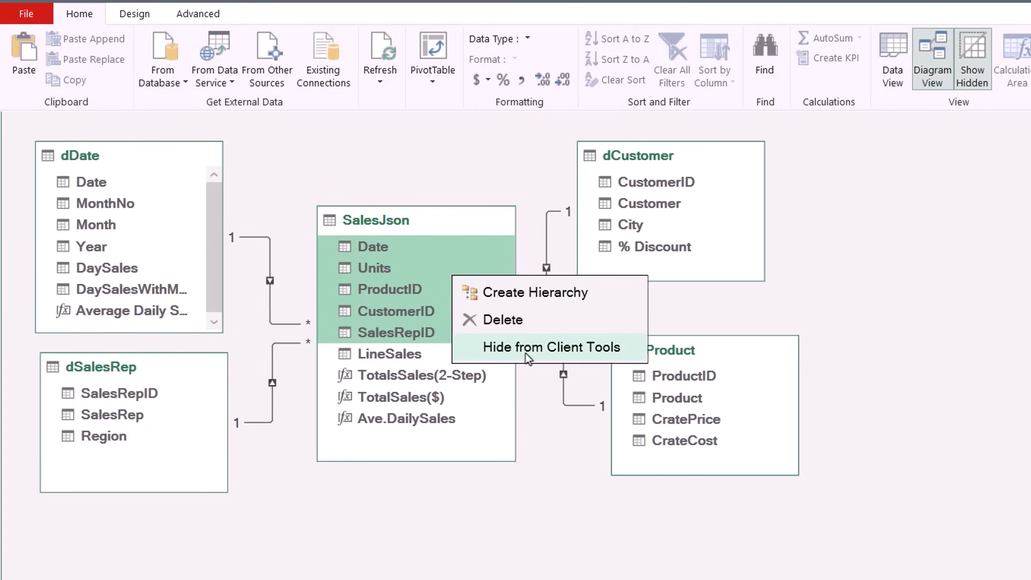
pyautogui.click(467, 346)
# - Hide DaySales, DaySalesWithMeasure and the Average Daily Sales measure in dDate from client tools
pyautogui.click(134, 310)
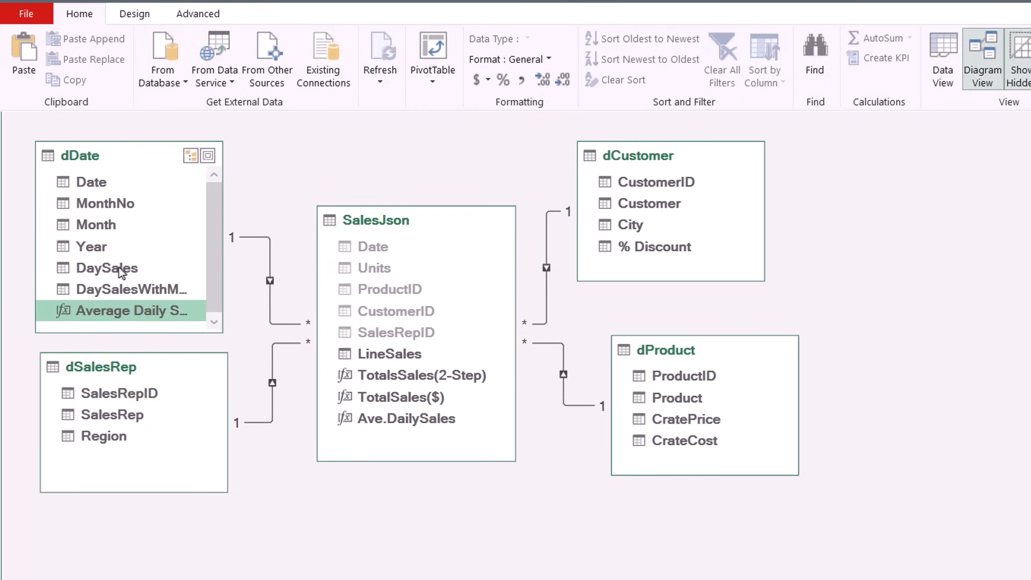
pyautogui.keyDown('shift'); pyautogui.click(118, 267); pyautogui.keyUp('shift')
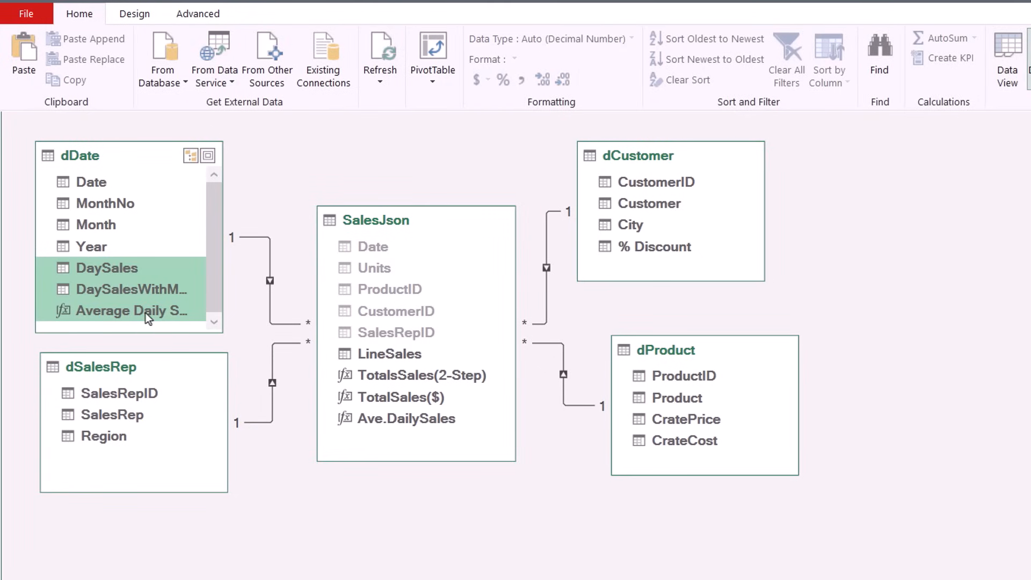
pyautogui.rightClick(124, 290)
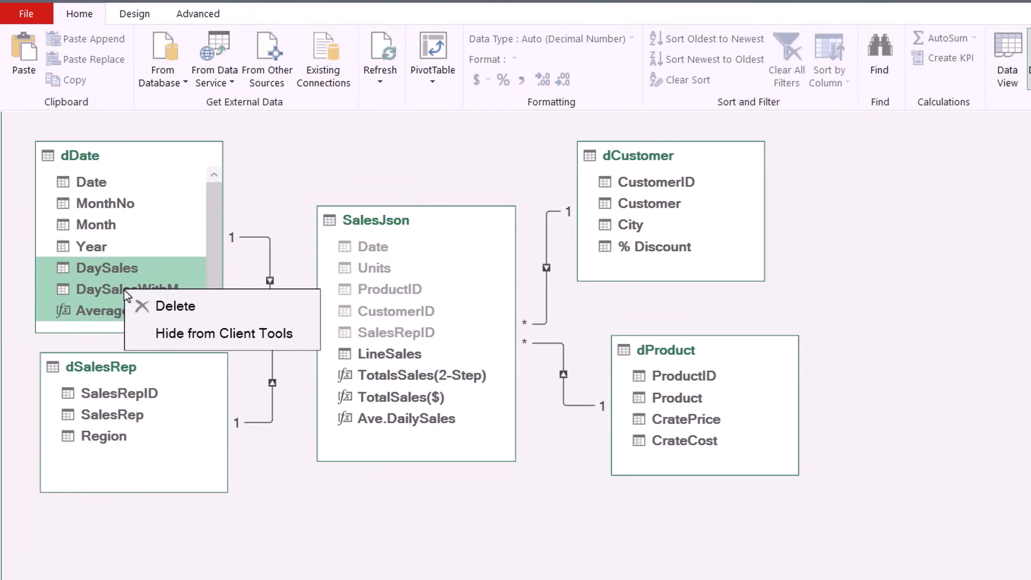
pyautogui.click(188, 343)
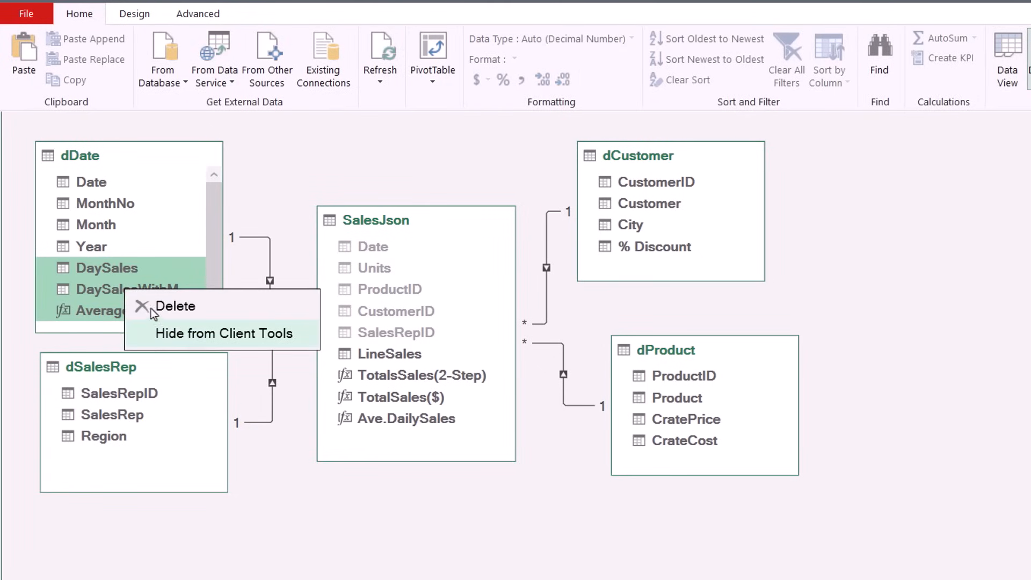
# - Hide MonthNo in dDate and SalesRepID in dSalesRep from client tools
pyautogui.click(128, 204)
pyautogui.rightClick(127, 204)
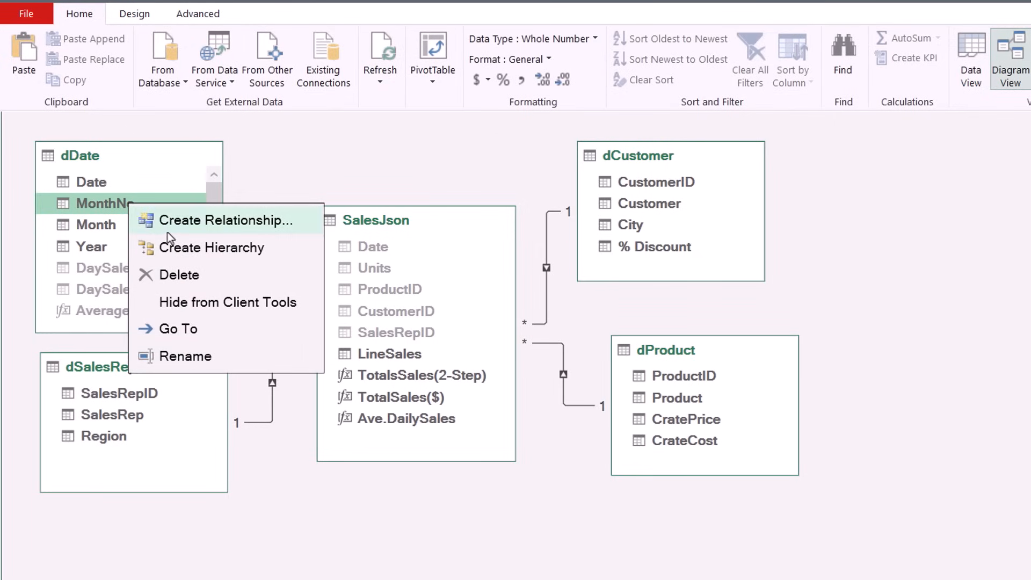
pyautogui.click(214, 304)
pyautogui.click(151, 398)
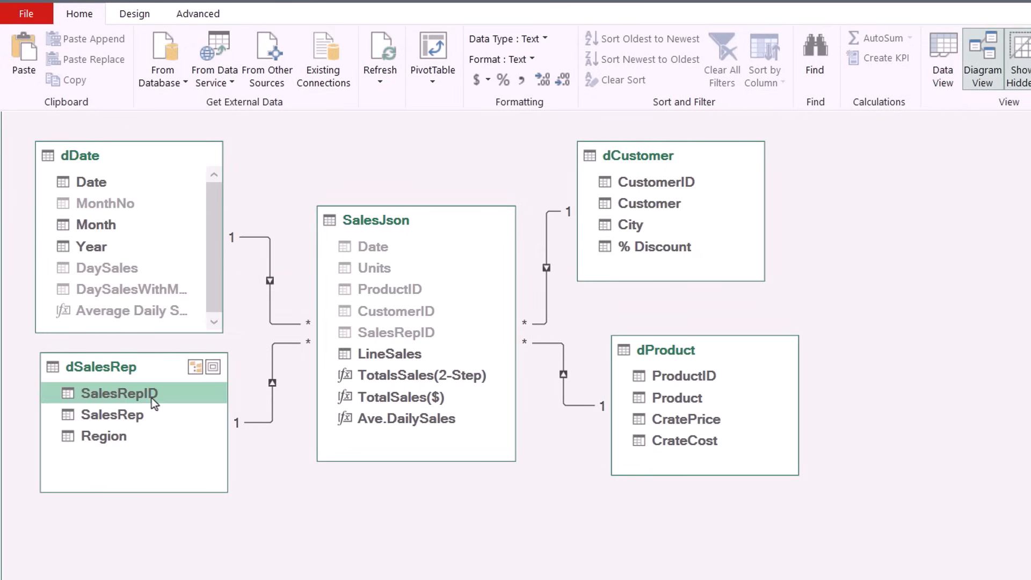
pyautogui.rightClick(151, 398)
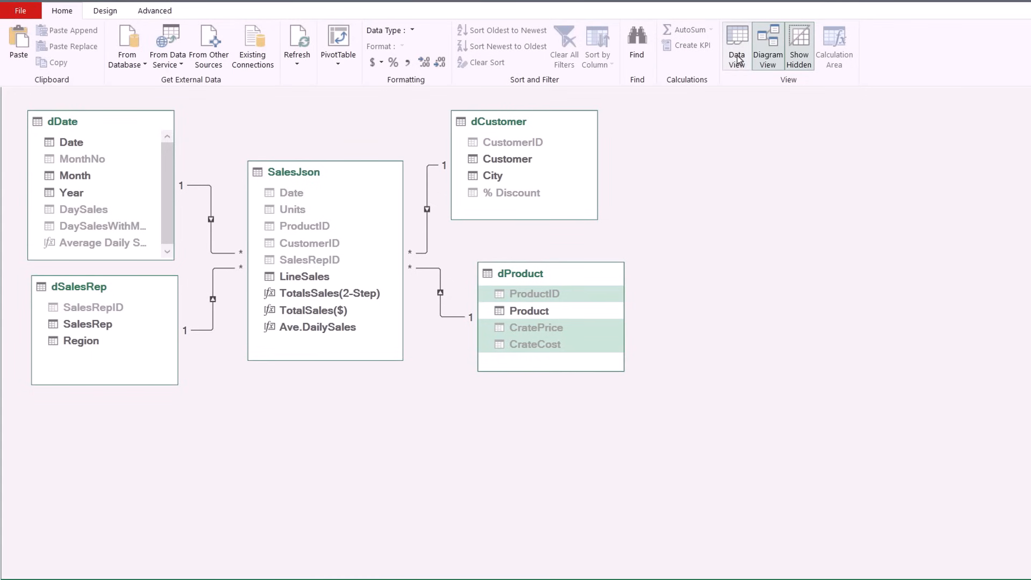
# - In the dDate data table, set the Month column to sort by MonthNo, and return to the SalesJson table
pyautogui.click(736, 57)
pyautogui.click(118, 575)
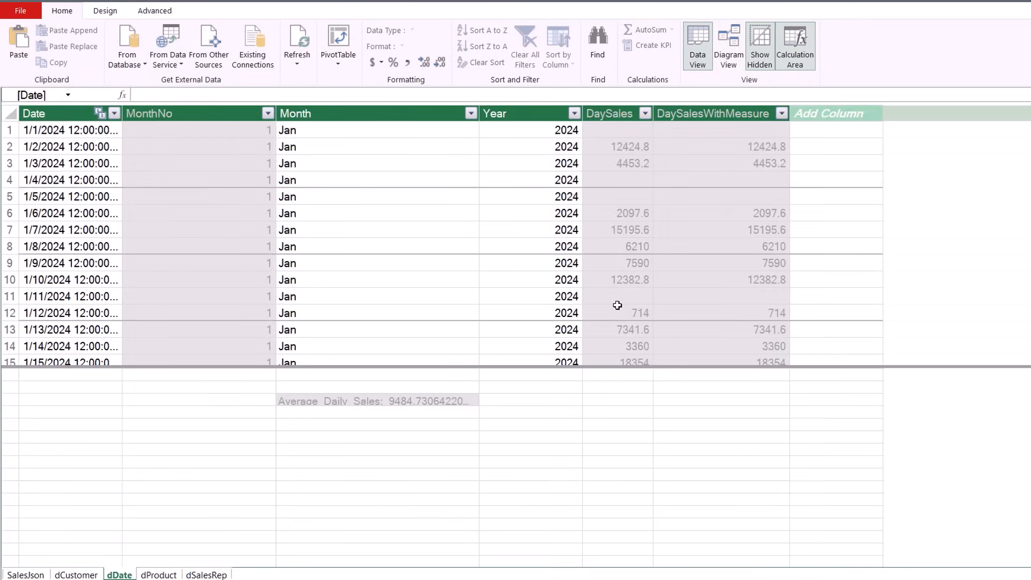
pyautogui.click(366, 112)
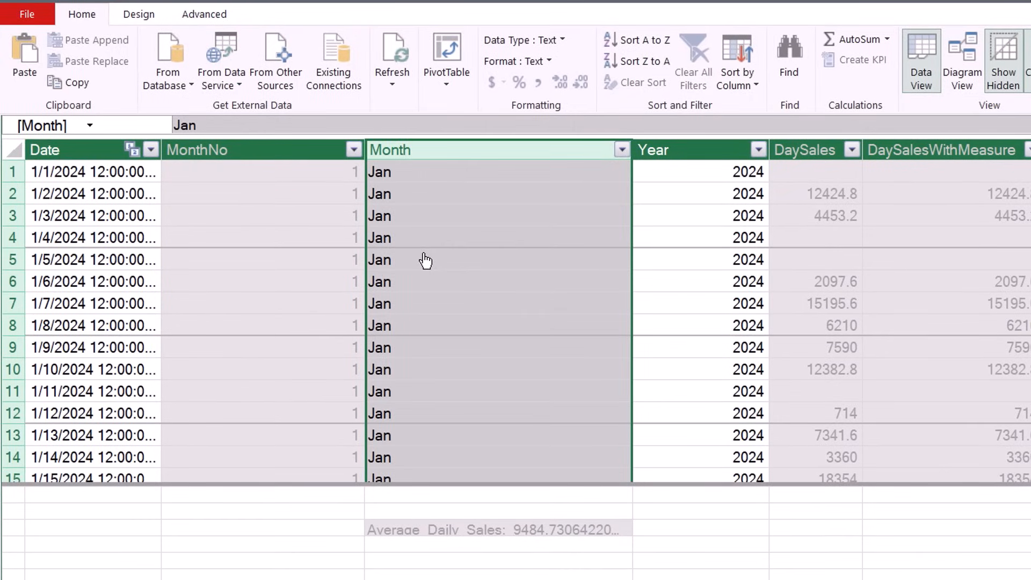
pyautogui.click(755, 83)
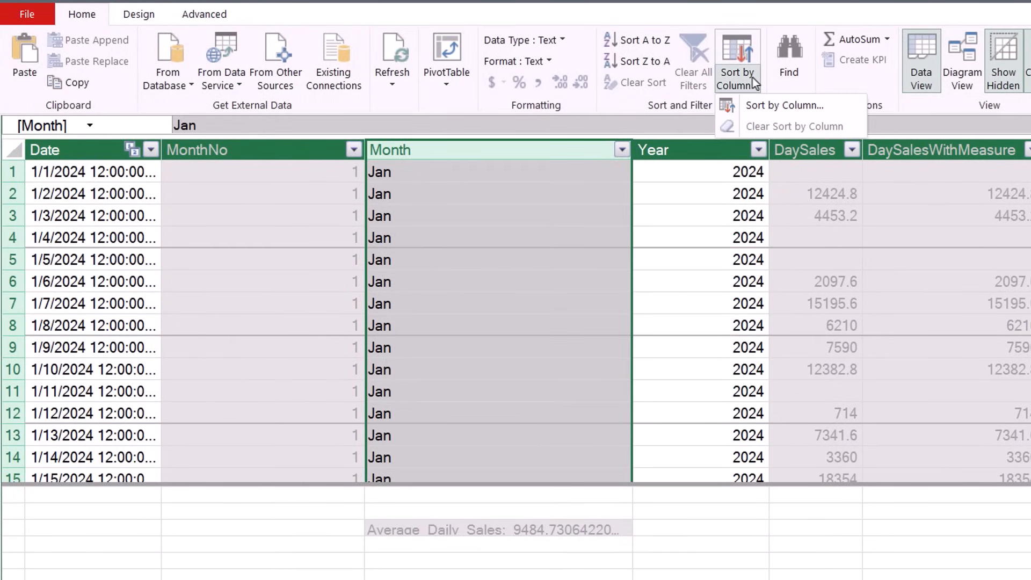
pyautogui.click(766, 104)
pyautogui.click(881, 422)
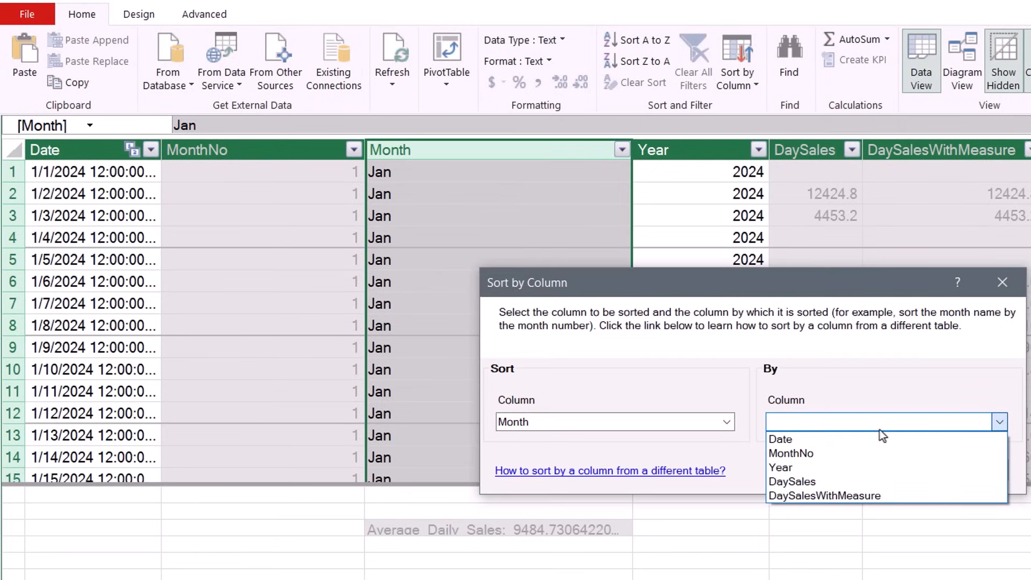
pyautogui.click(841, 452)
pyautogui.click(893, 472)
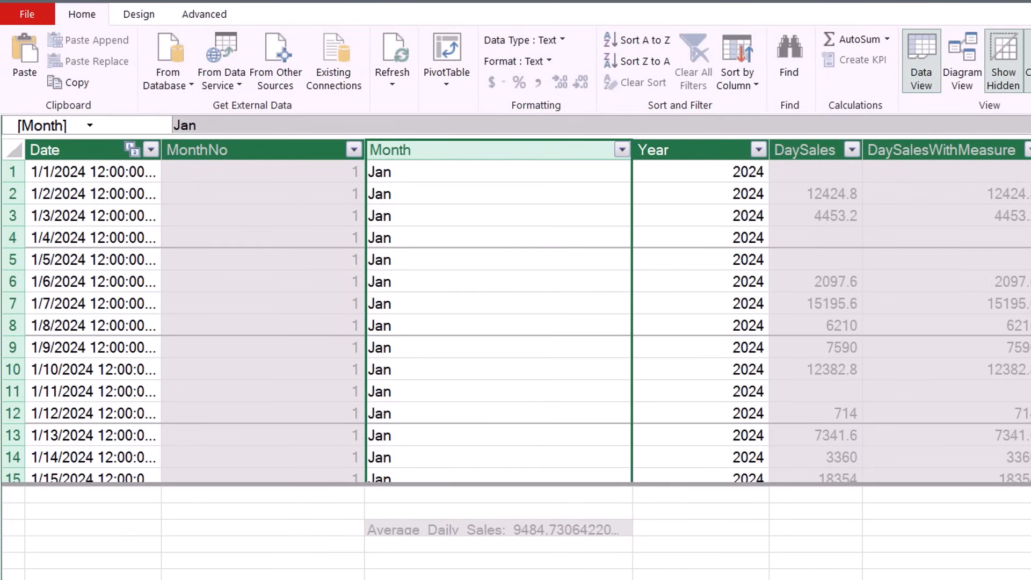
pyautogui.click(179, 578)
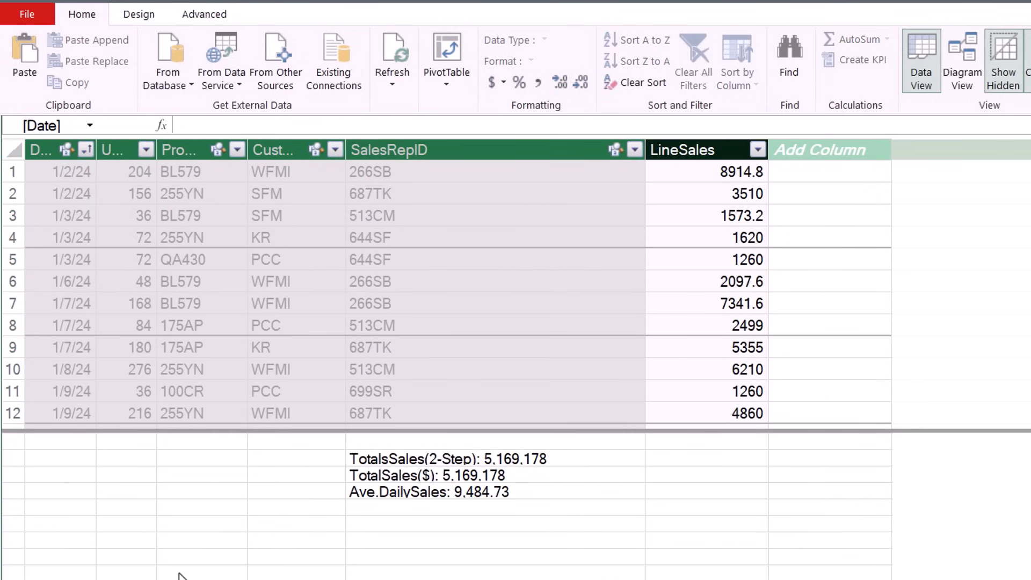
# - In the Excel workbook, insert a Data Model PivotTable at B3 of the DataModel sheet with dProduct's Product field as rows
pyautogui.hotkey('alt', 'Tab')
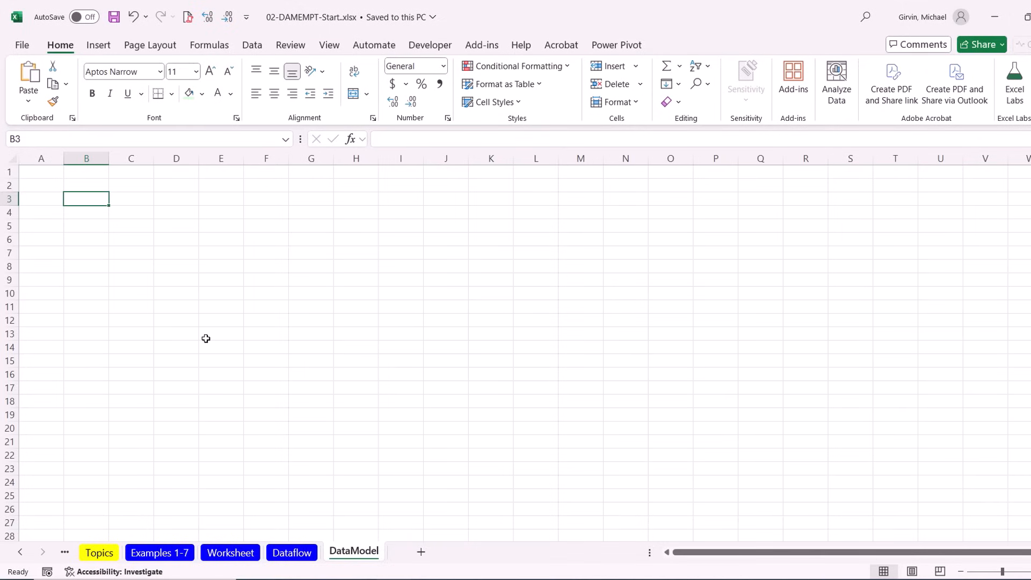
pyautogui.press('alt')
pyautogui.press('n')
pyautogui.press('v')
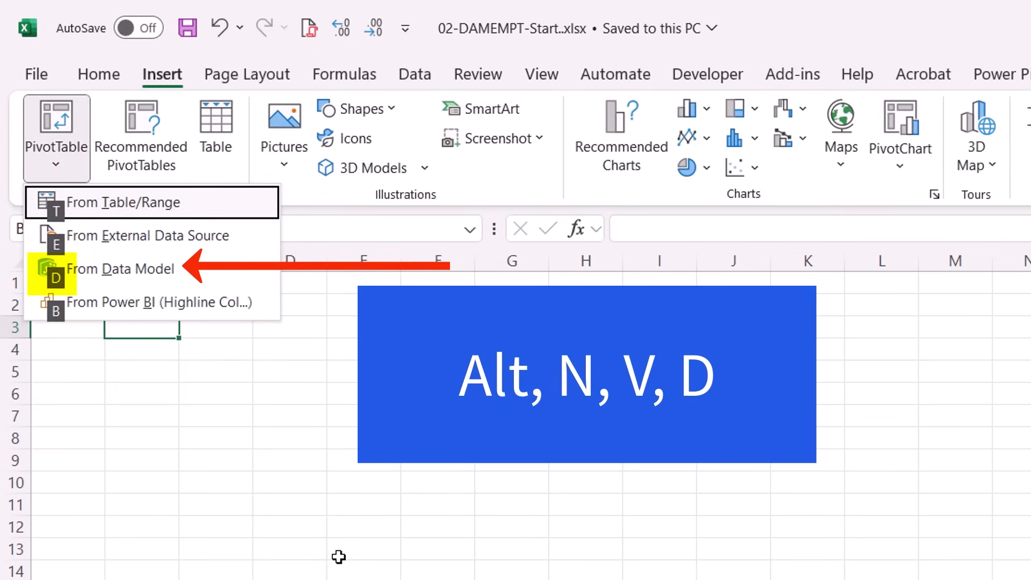
pyautogui.press('d')
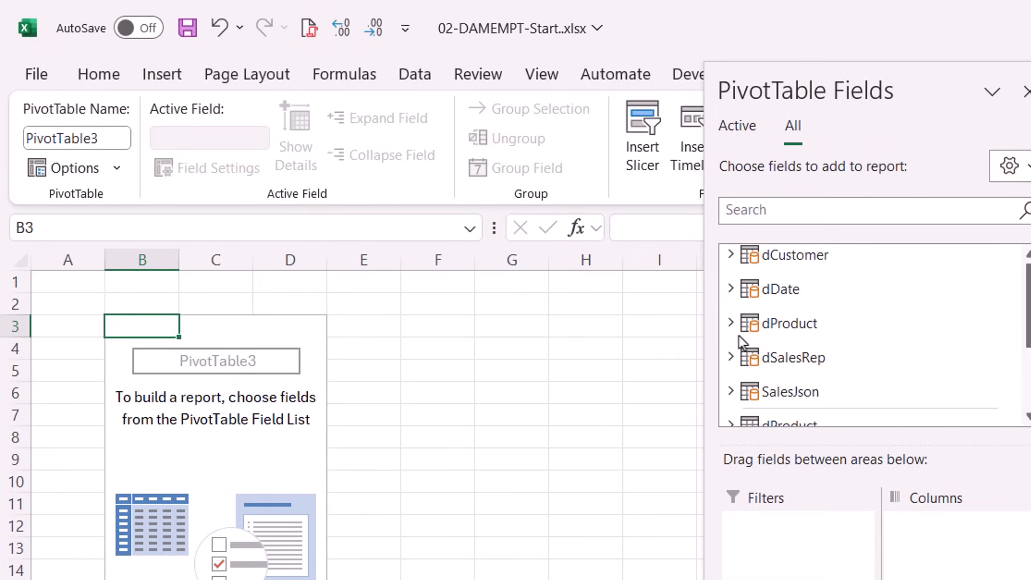
pyautogui.click(733, 325)
pyautogui.click(781, 346)
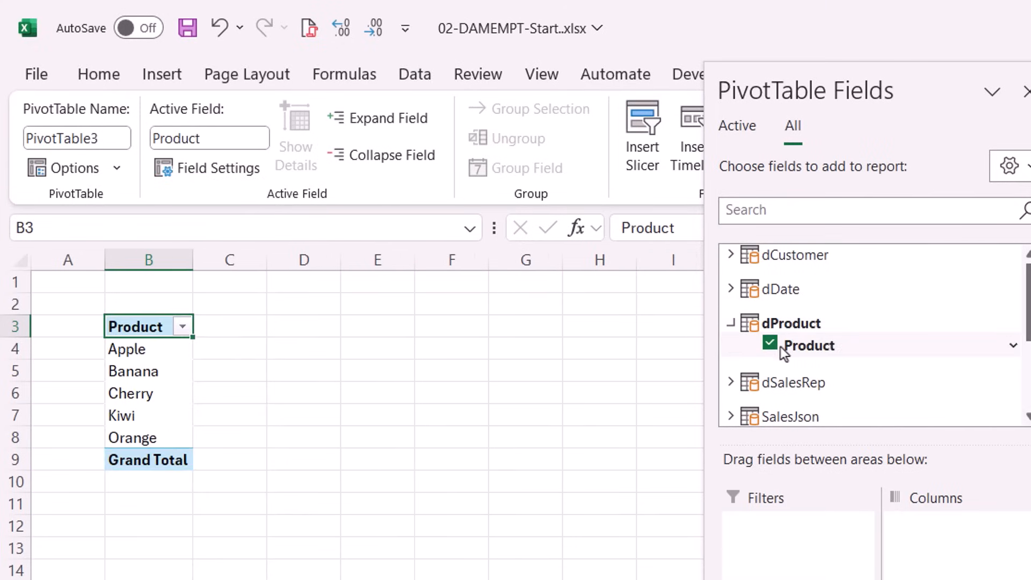
# - Add TotalSales($), Ave.DailySales and the LineSales column from SalesJson as PivotTable values, and move the field list out of the way
pyautogui.scroll(-3, 816, 339)
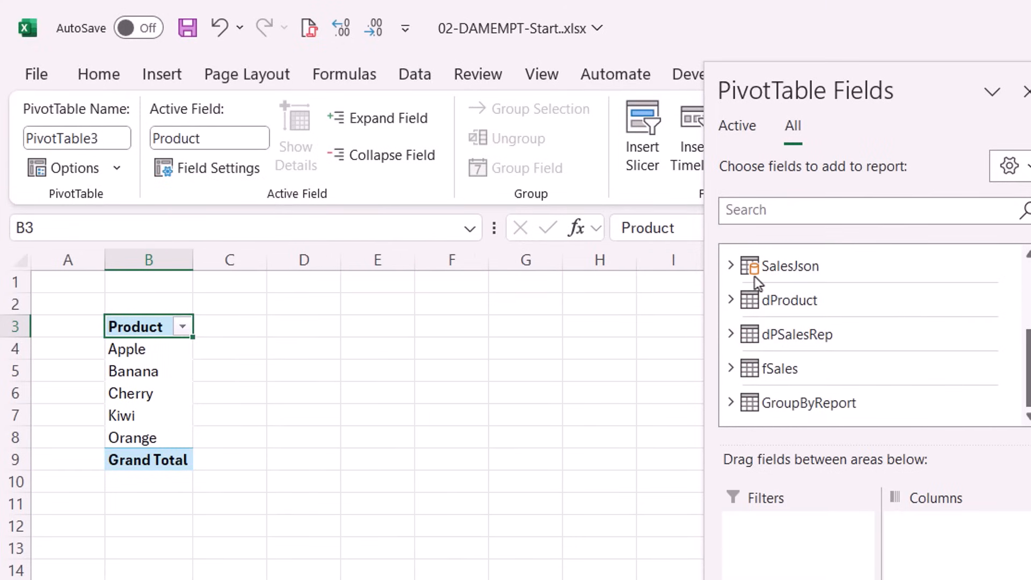
pyautogui.click(731, 268)
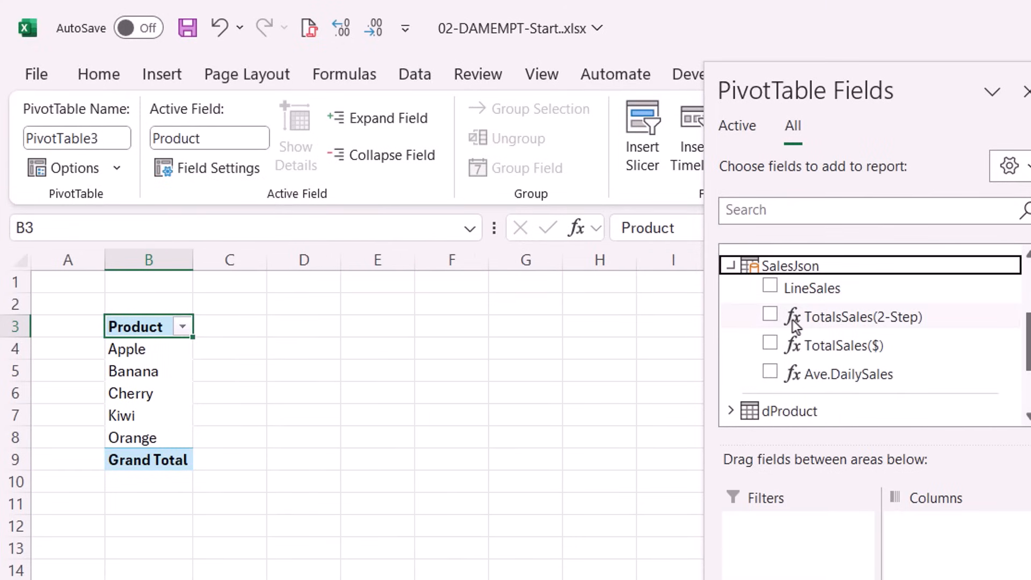
pyautogui.click(771, 345)
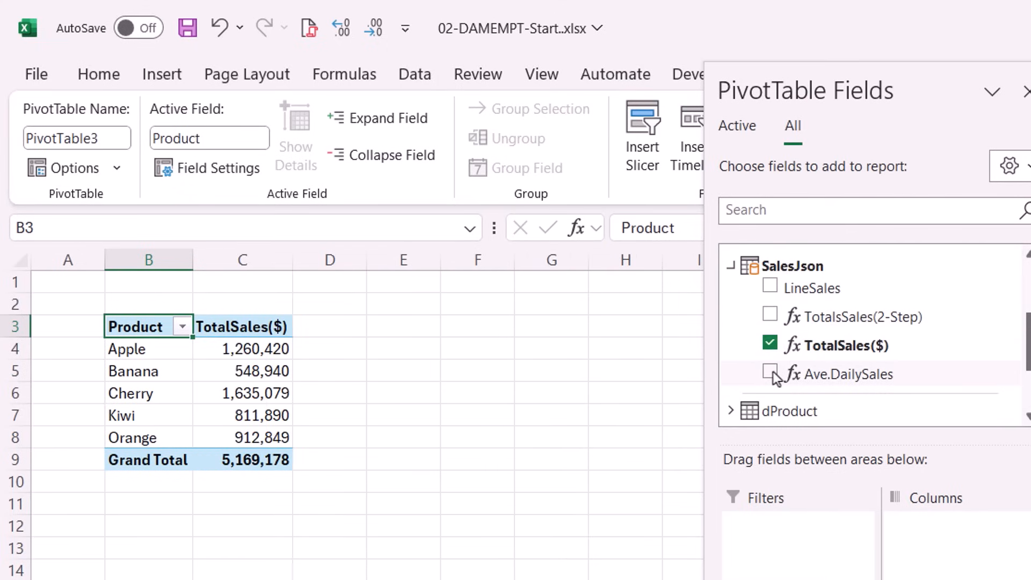
pyautogui.click(771, 371)
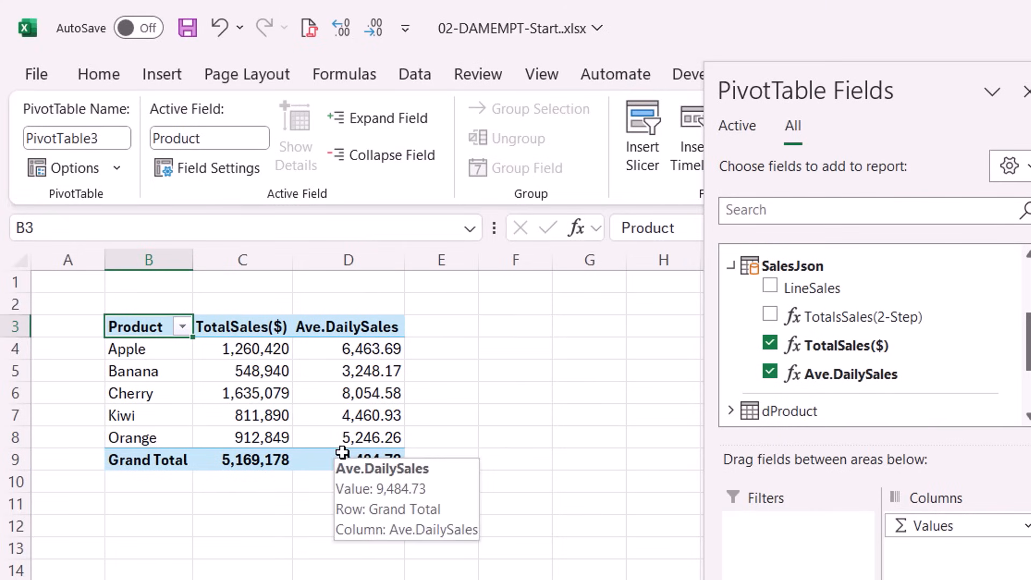
pyautogui.click(770, 287)
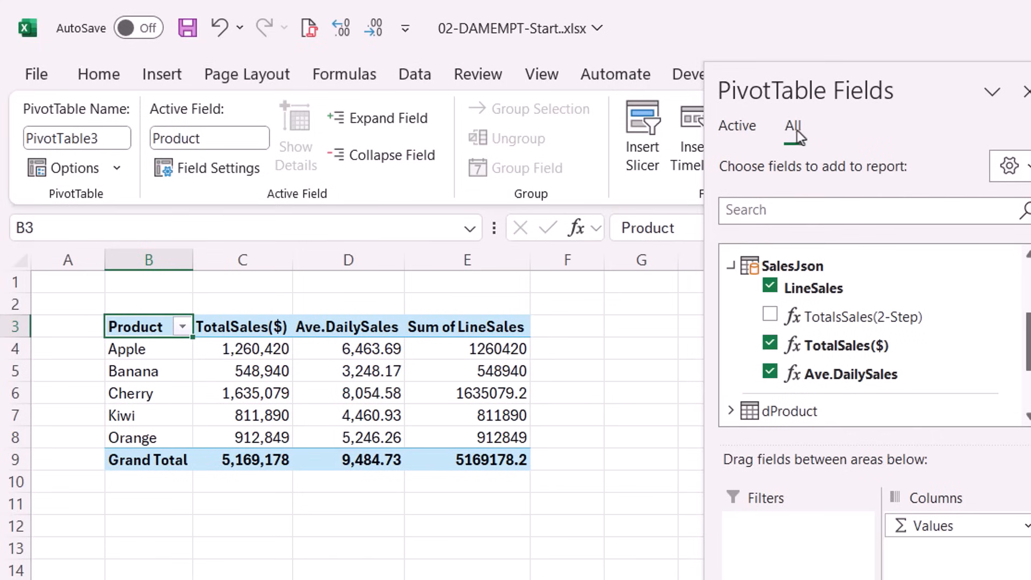
pyautogui.moveTo(881, 92); pyautogui.dragTo(1030, 306)
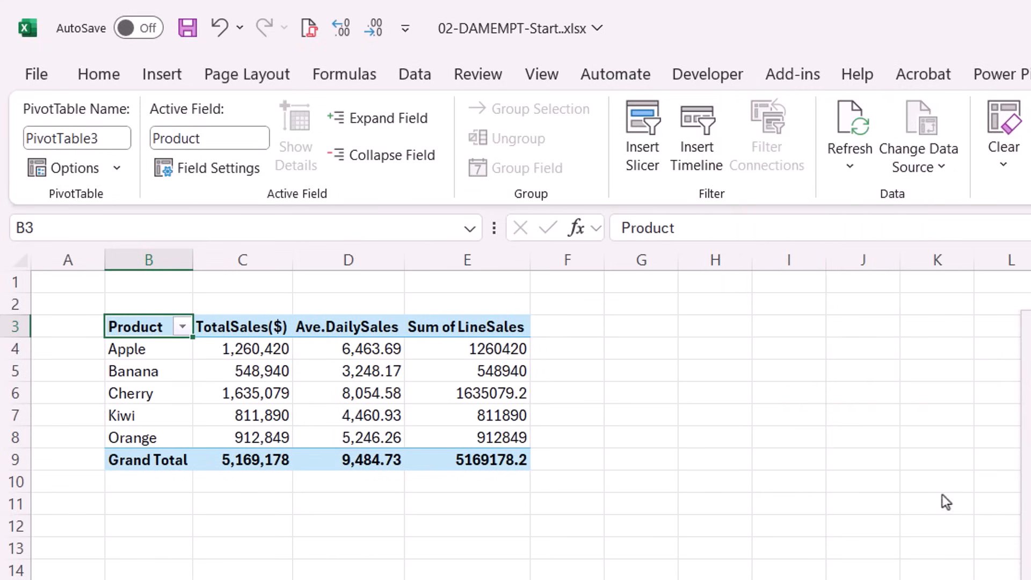
# - In the Power Pivot window, show implicit measures and inspect the formula of the Sum of LineSales measure
pyautogui.hotkey('alt', 'Tab')
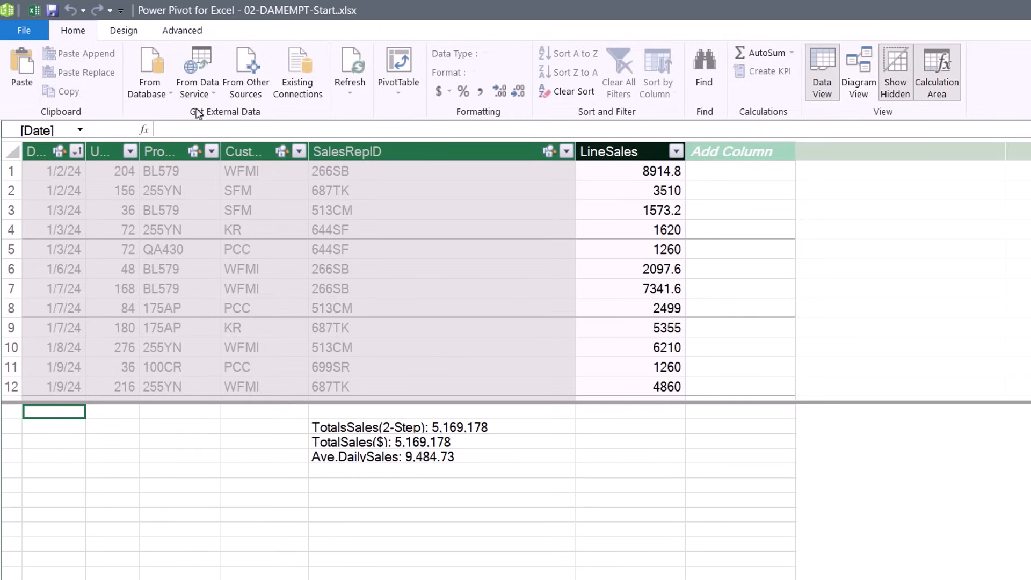
pyautogui.click(181, 31)
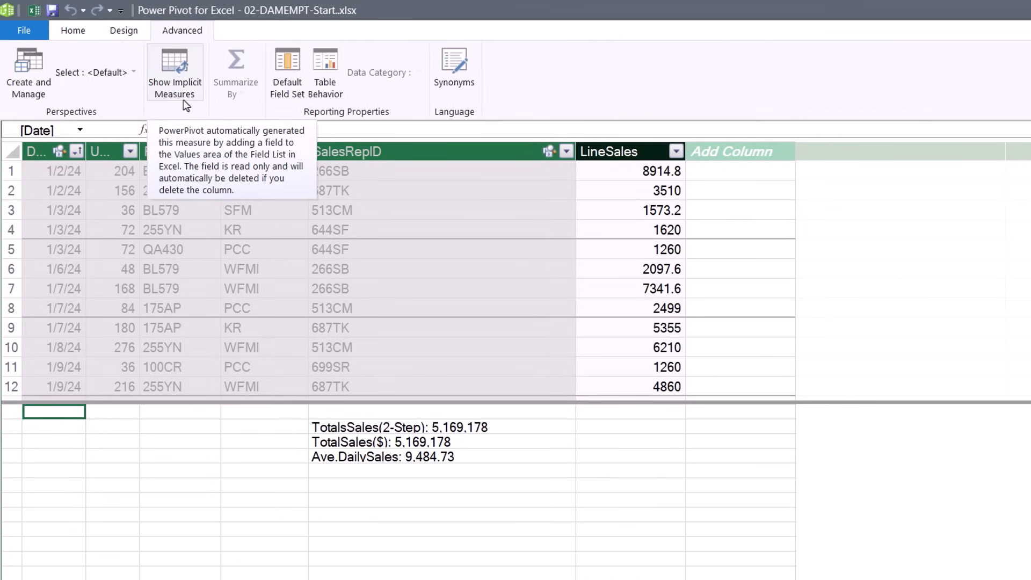
pyautogui.click(178, 70)
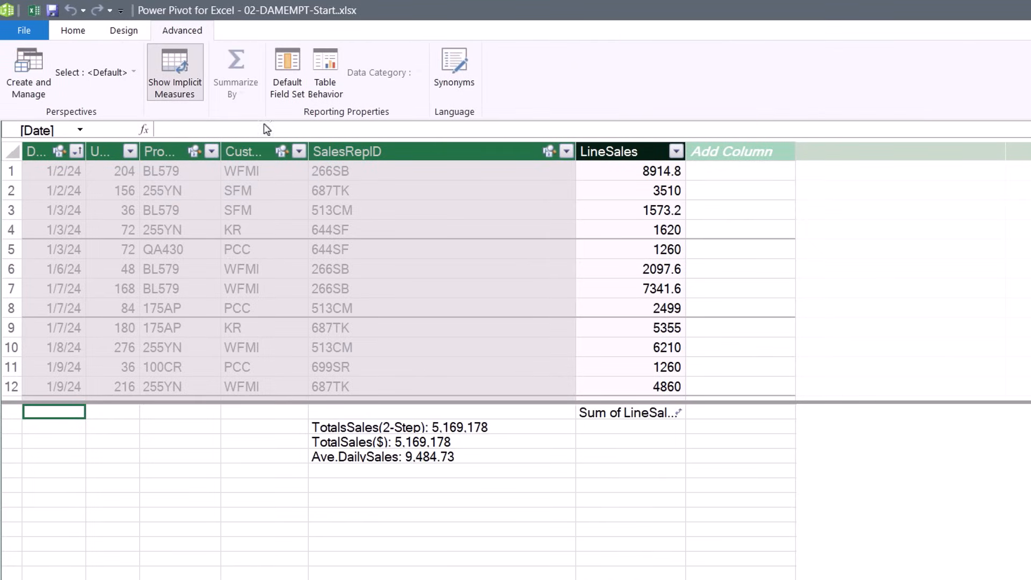
pyautogui.click(652, 412)
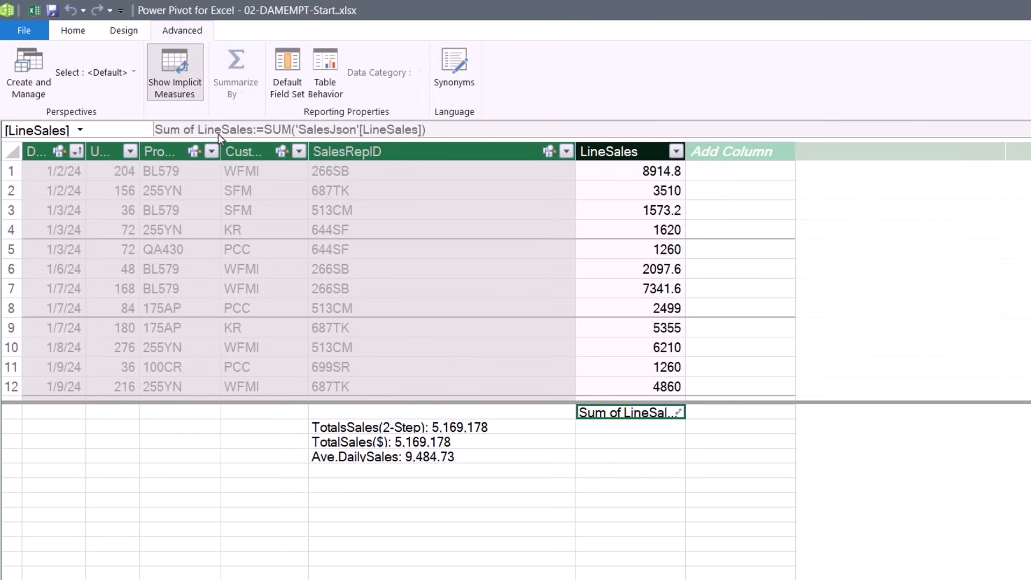
# - Hide the LineSales column and the TotalsSales(2-Step) measure in SalesJson from client tools
pyautogui.click(624, 150)
pyautogui.rightClick(621, 148)
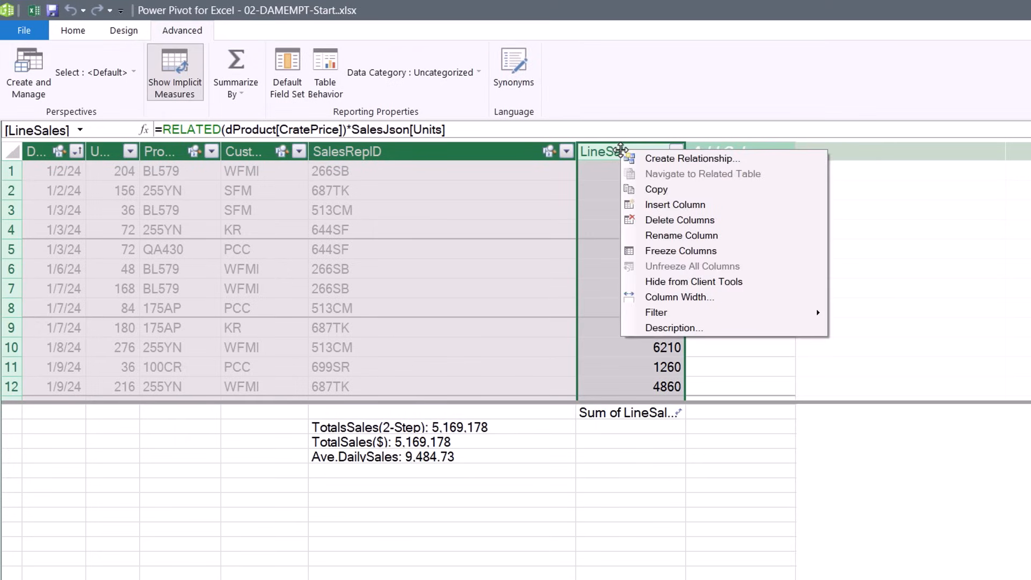
pyautogui.click(682, 284)
pyautogui.click(403, 429)
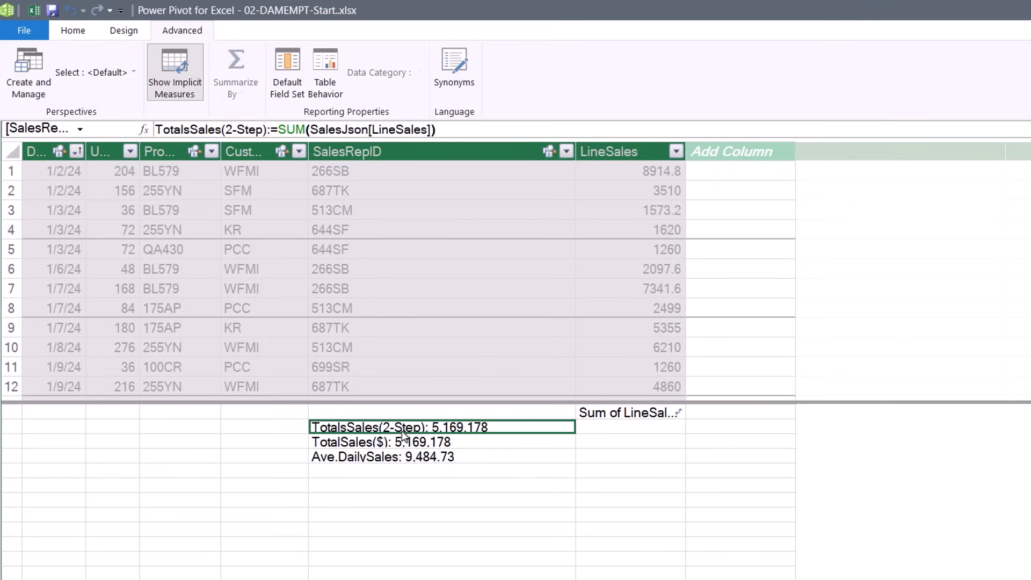
pyautogui.rightClick(403, 429)
pyautogui.click(472, 531)
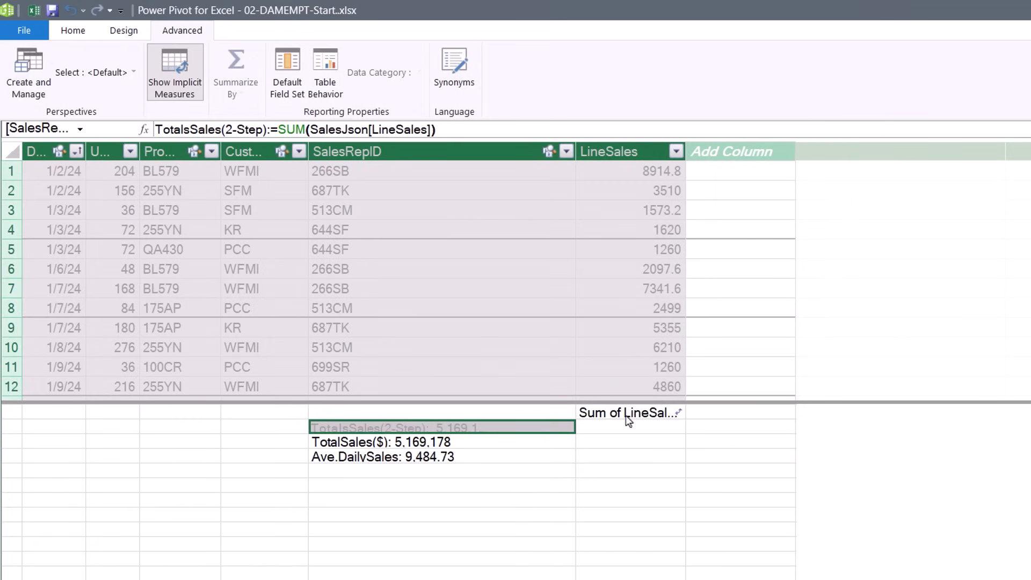
# - Return to the Excel workbook and remove Sum of LineSales from the Product PivotTable
pyautogui.hotkey('alt', 'Tab')
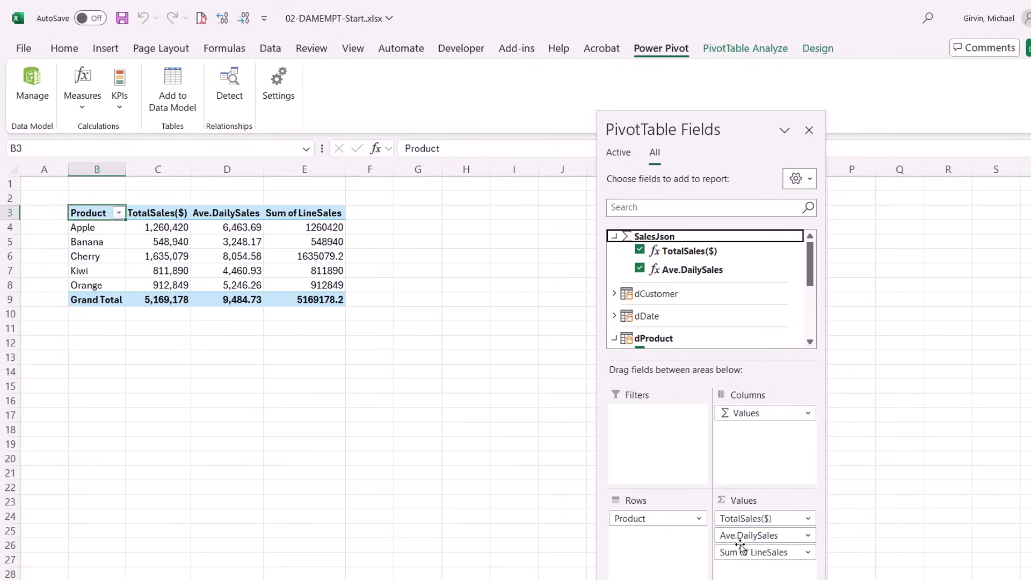
pyautogui.moveTo(741, 554); pyautogui.dragTo(463, 428)
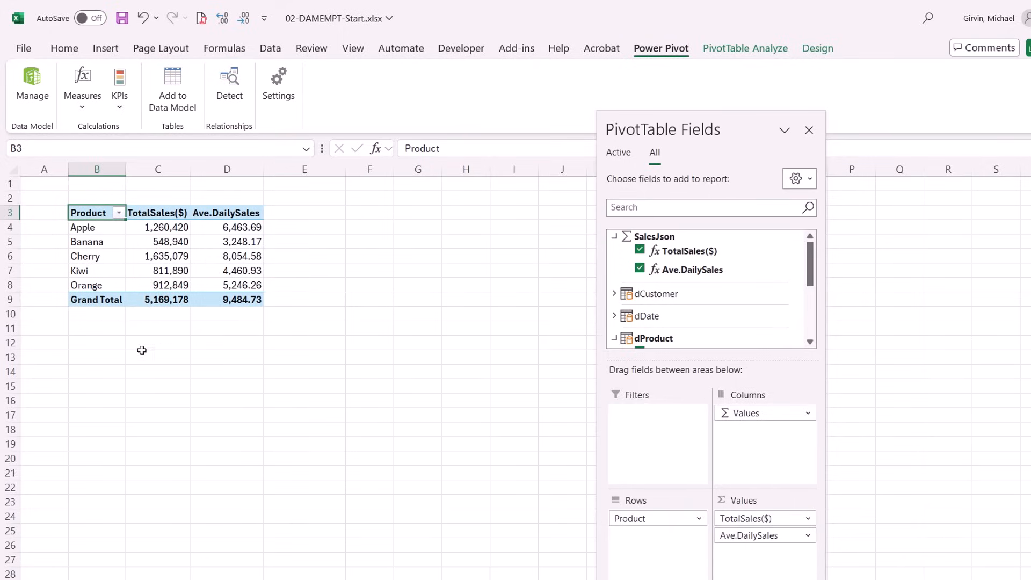
# - Insert a second Data Model PivotTable on the existing worksheet at cell B12
pyautogui.click(117, 346)
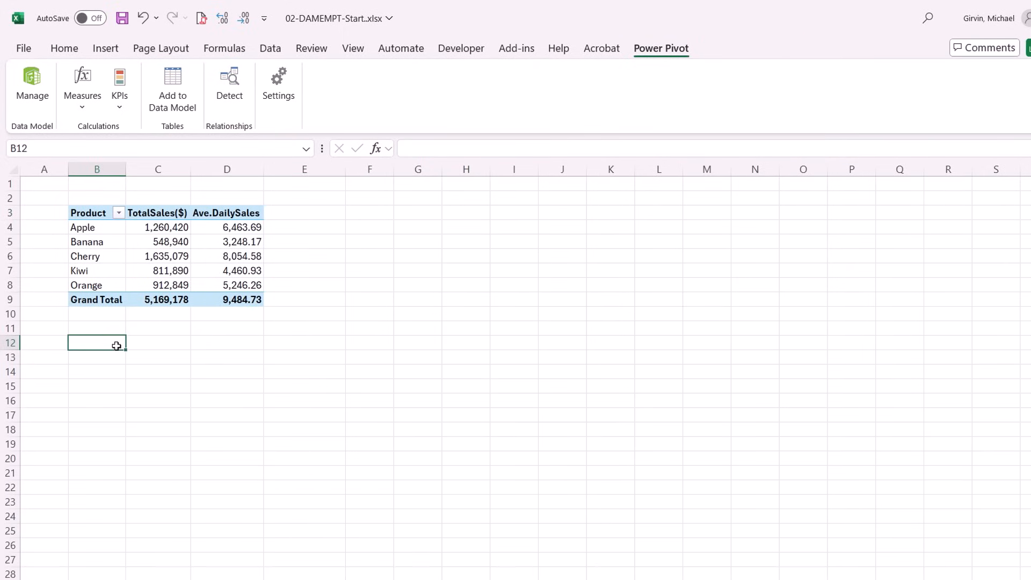
pyautogui.press('alt')
pyautogui.press('n')
pyautogui.press('v')
pyautogui.press('m')
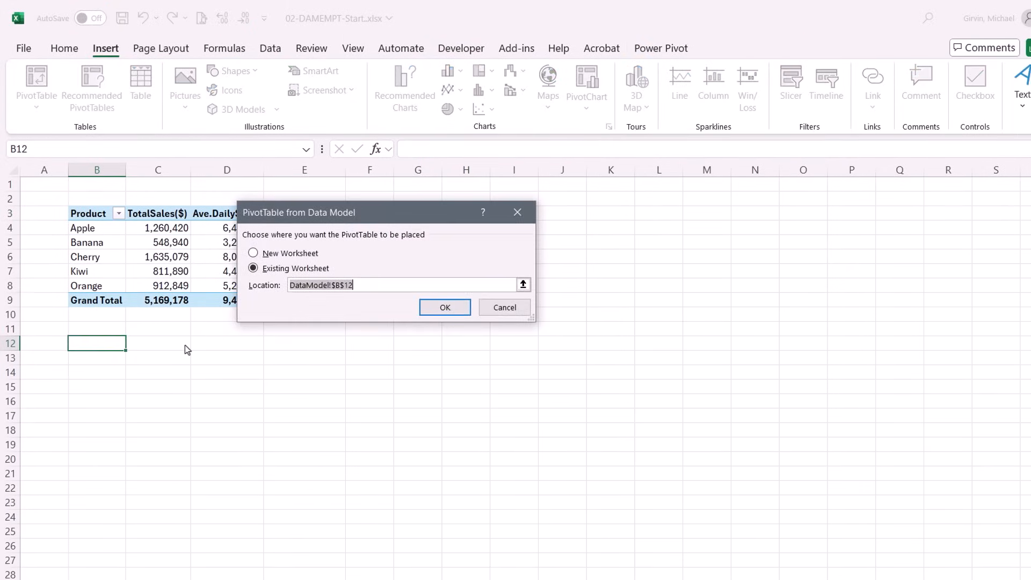
pyautogui.press('Return')
# - Add Customer from dCustomer as rows and TotalSales($) and Ave.DailySales as values in the PivotTable at B12
pyautogui.click(613, 258)
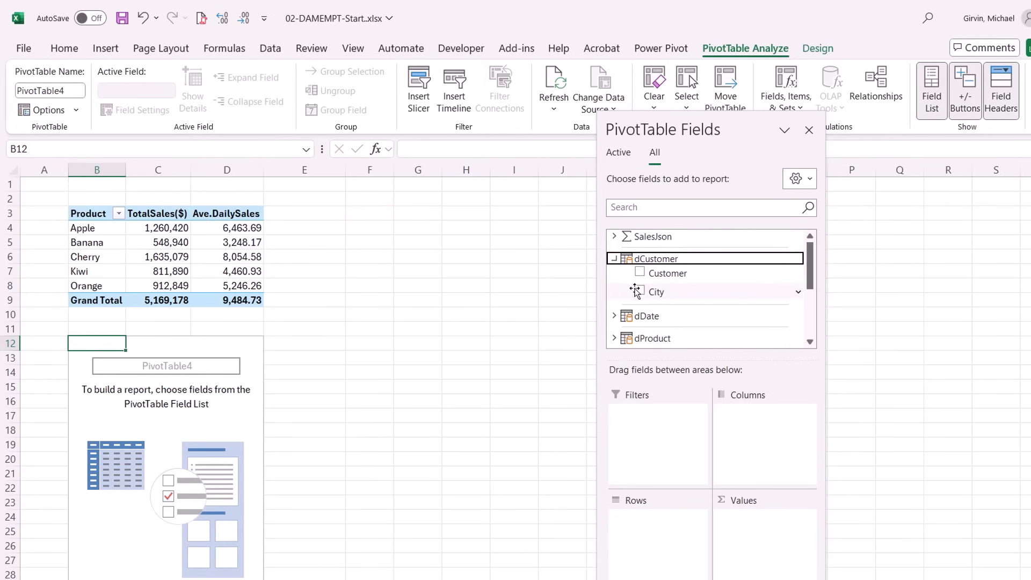
pyautogui.click(639, 271)
pyautogui.click(613, 236)
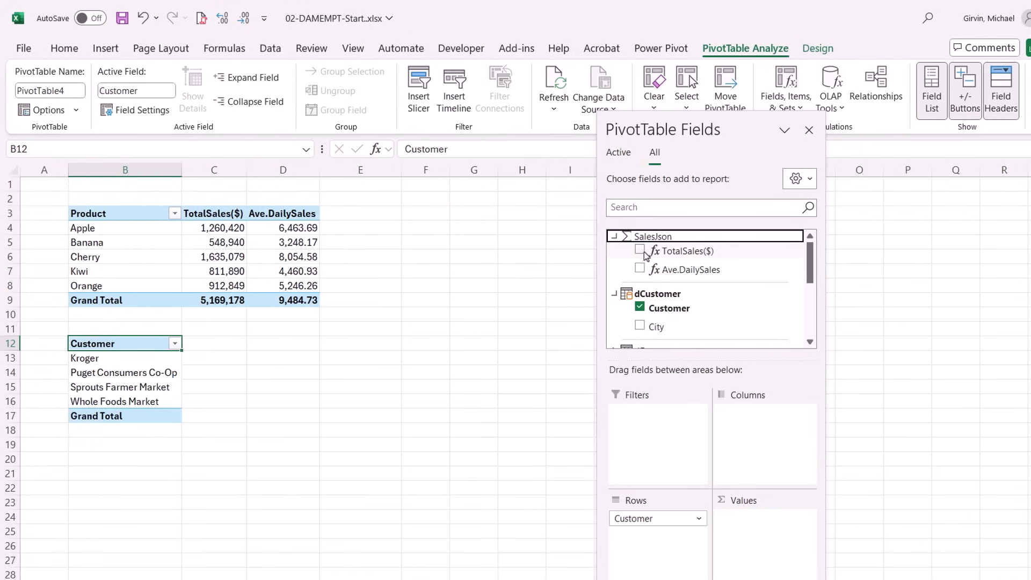
pyautogui.click(639, 251)
pyautogui.click(640, 269)
# - Insert a third Data Model PivotTable on the existing worksheet at cell F3
pyautogui.click(428, 211)
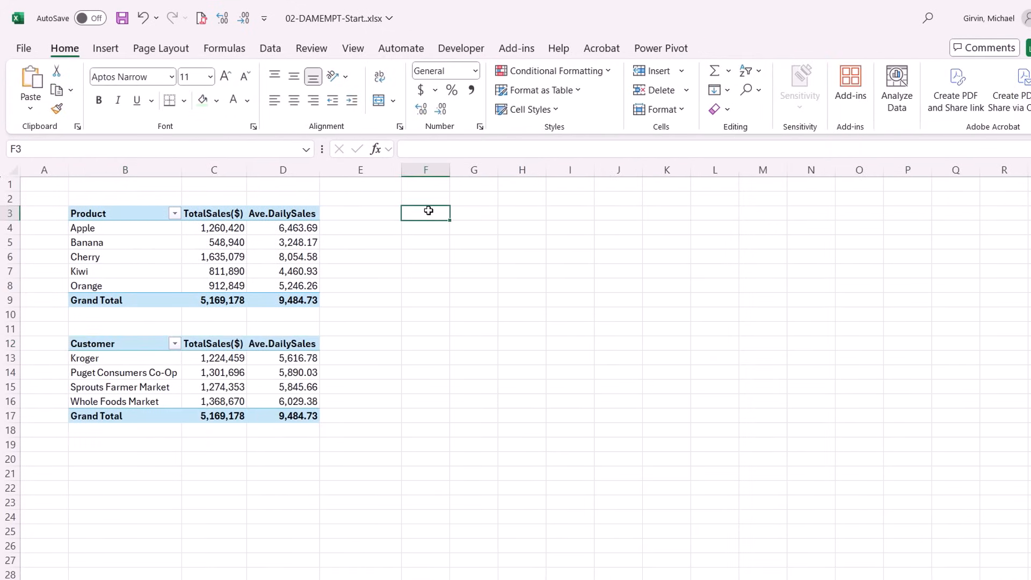
pyautogui.hotkey('alt', 'n')
pyautogui.press('v')
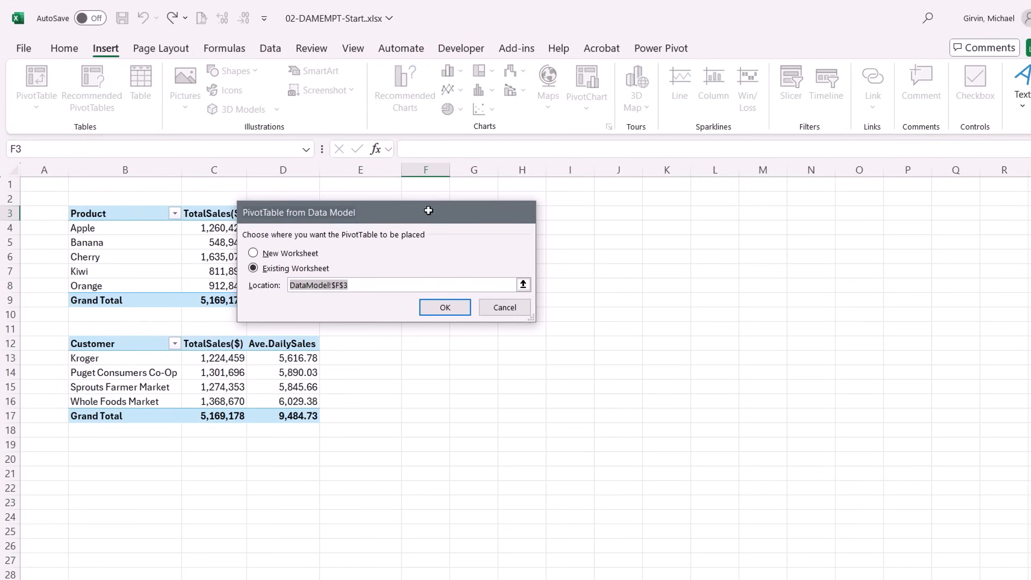
pyautogui.press('Return')
# - Add dDate's Year and Month as rows with TotalSales($) and Ave.DailySales as values, and move the field list off the report
pyautogui.click(614, 281)
pyautogui.moveTo(657, 332); pyautogui.dragTo(663, 544)
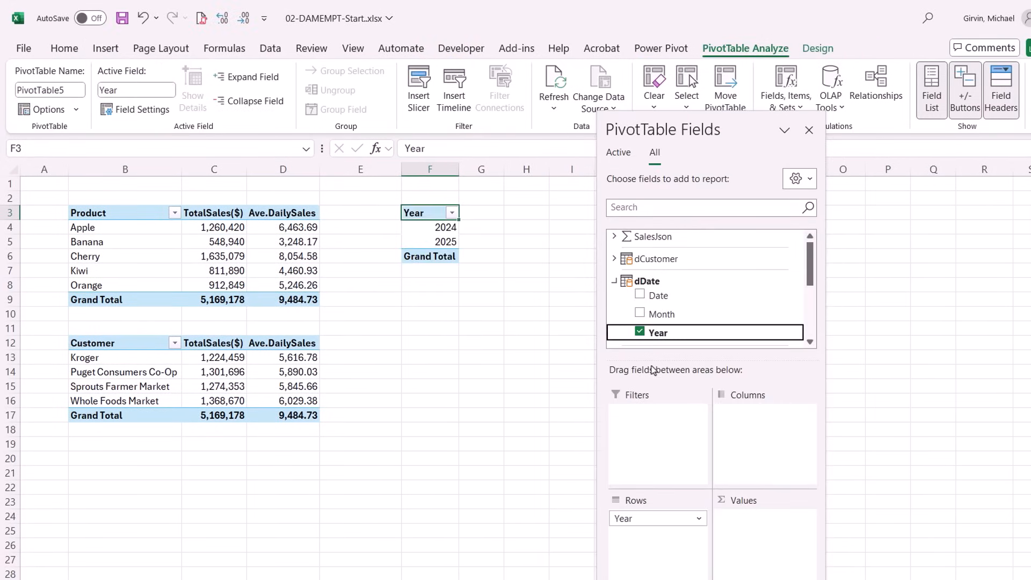
pyautogui.click(642, 314)
pyautogui.click(615, 236)
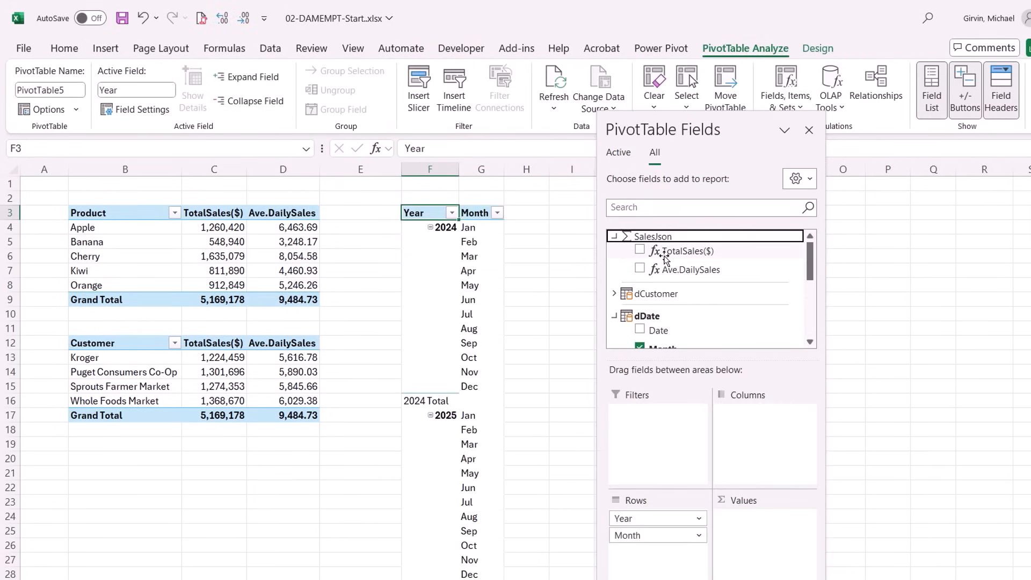
pyautogui.click(639, 250)
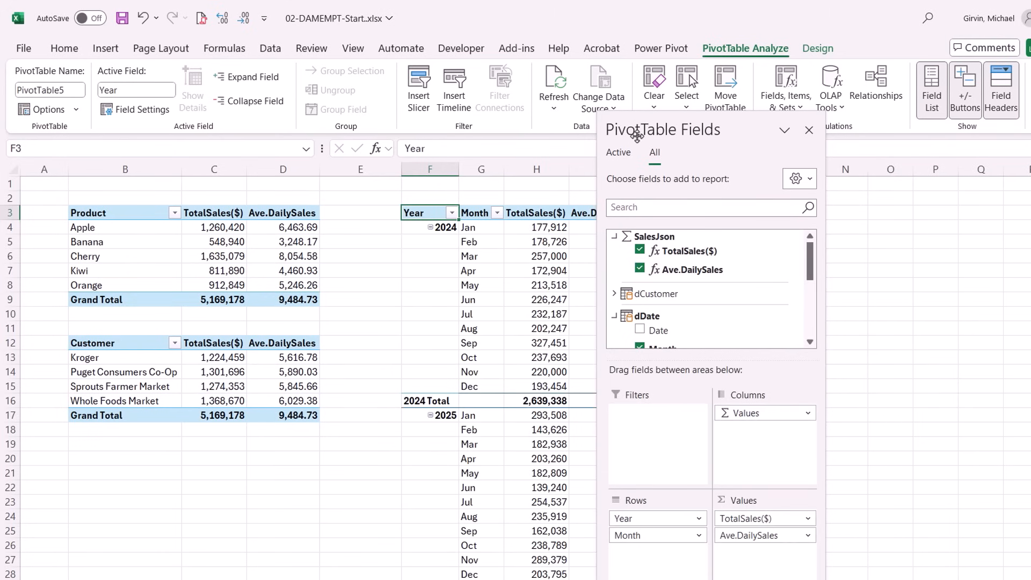
pyautogui.moveTo(639, 135); pyautogui.dragTo(797, 159)
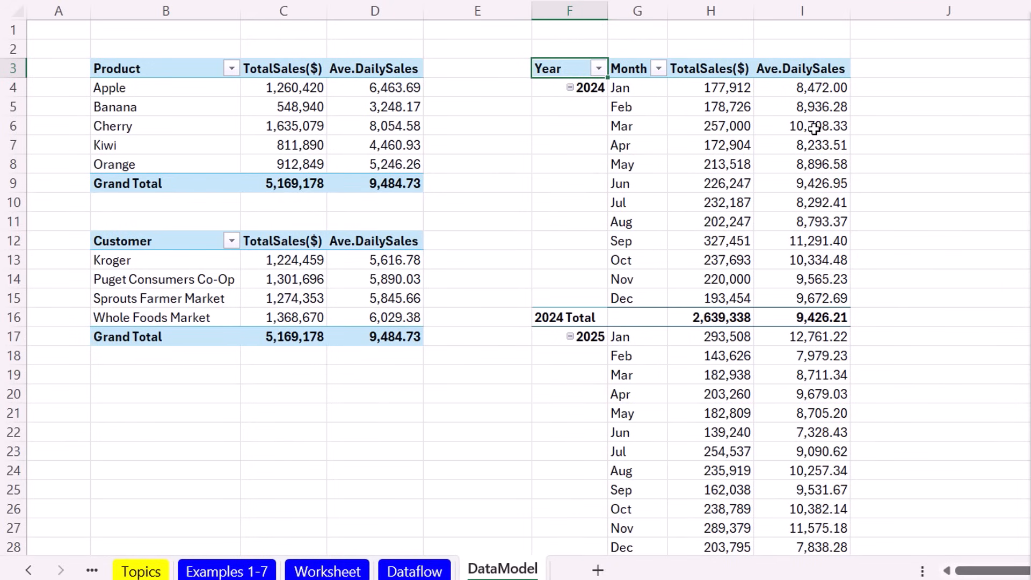
pyautogui.click(815, 128)
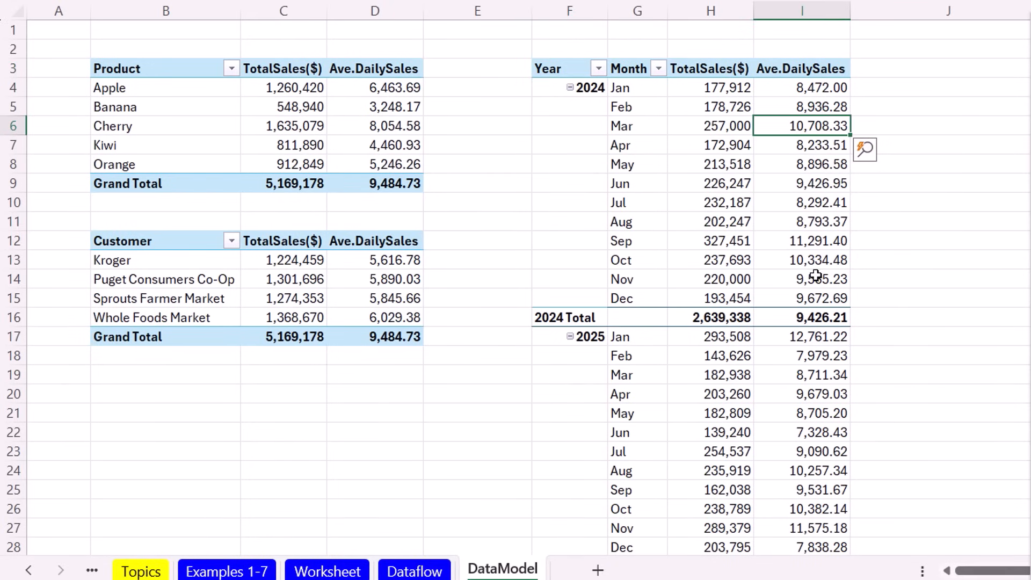
pyautogui.click(803, 319)
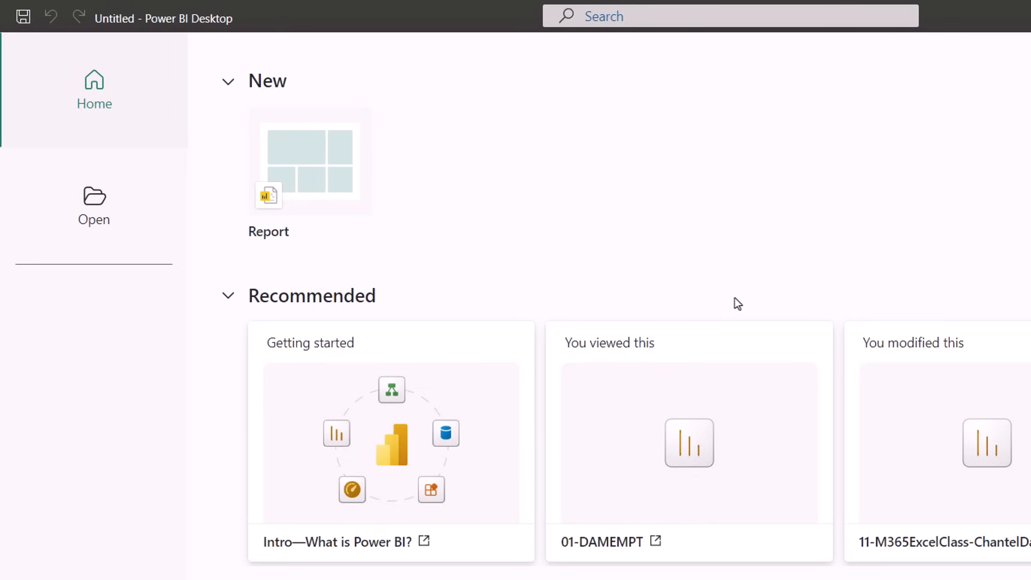
# - In Power BI Desktop, create a new blank report and save it as 02-DAMEMPT
pyautogui.click(326, 179)
pyautogui.press('F12')
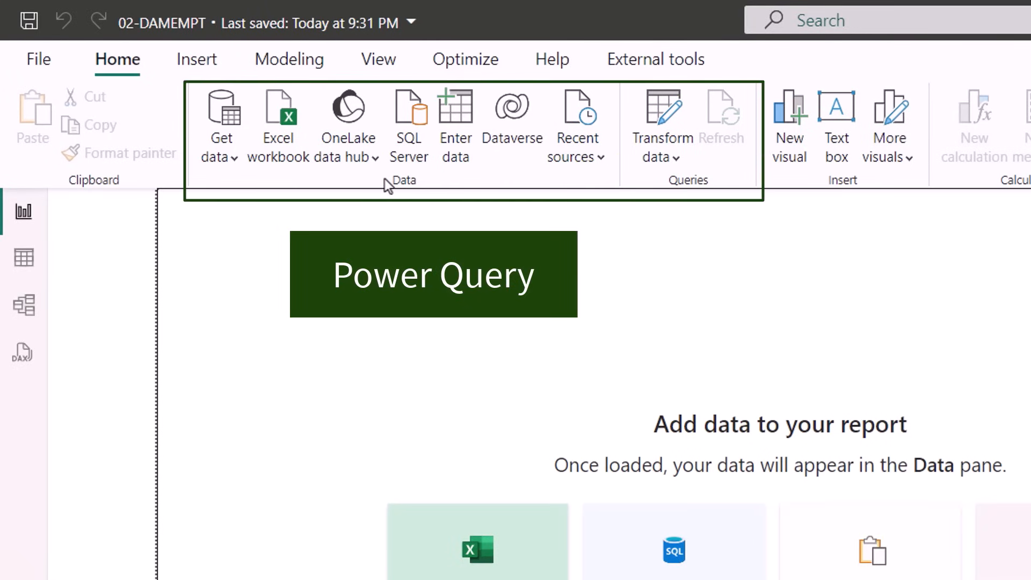
# - Connect to the XML file Sales.xml in the SourceData folder and open its Transaction table for transformation in Power Query
pyautogui.click(240, 163)
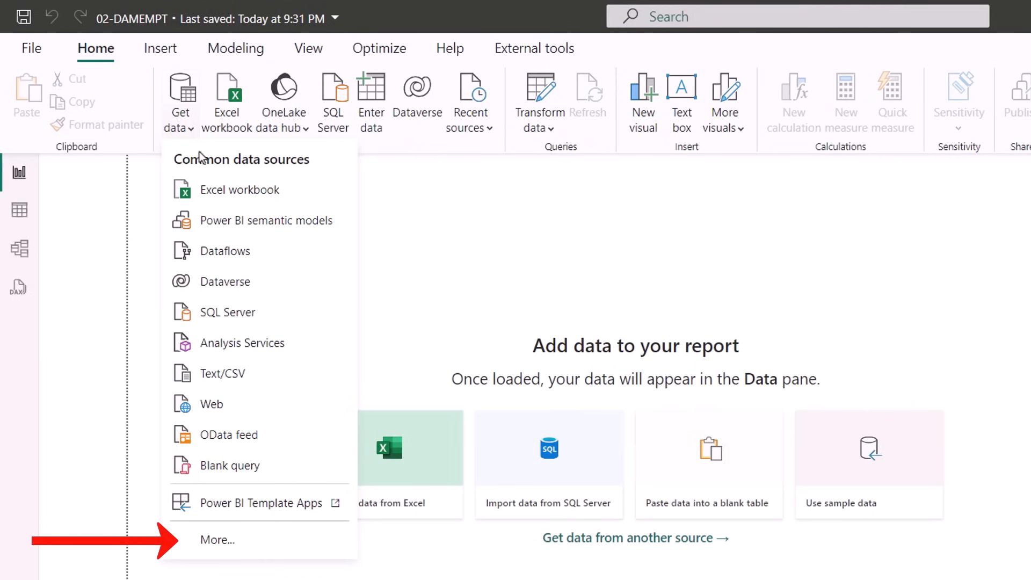
pyautogui.click(217, 540)
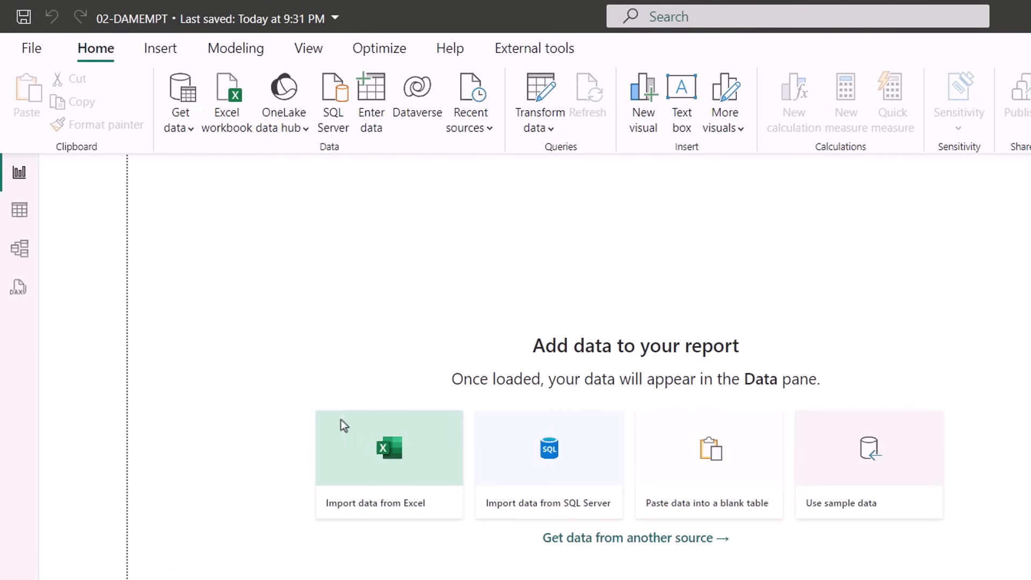
pyautogui.click(508, 228)
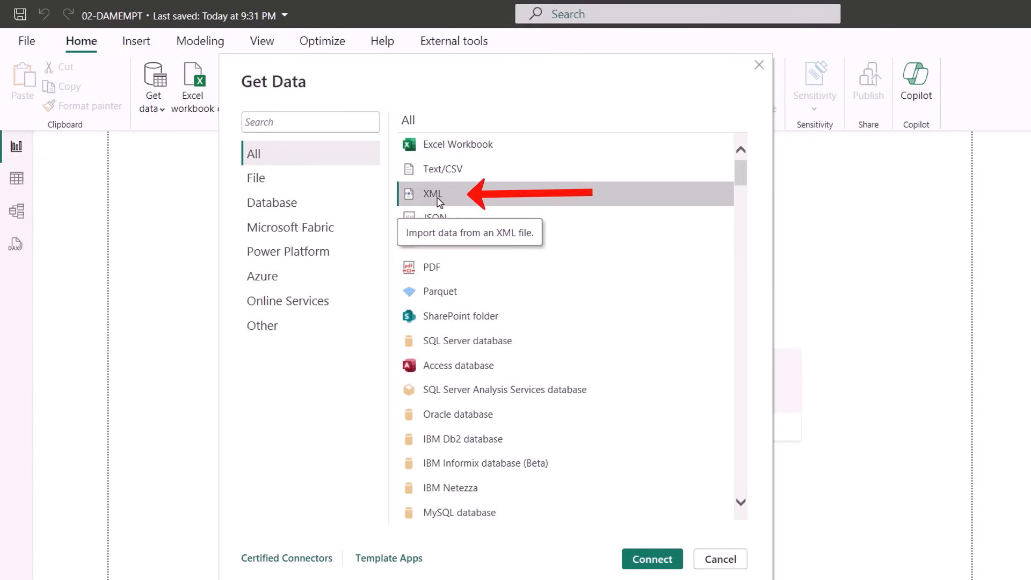
pyautogui.click(651, 559)
pyautogui.click(406, 261)
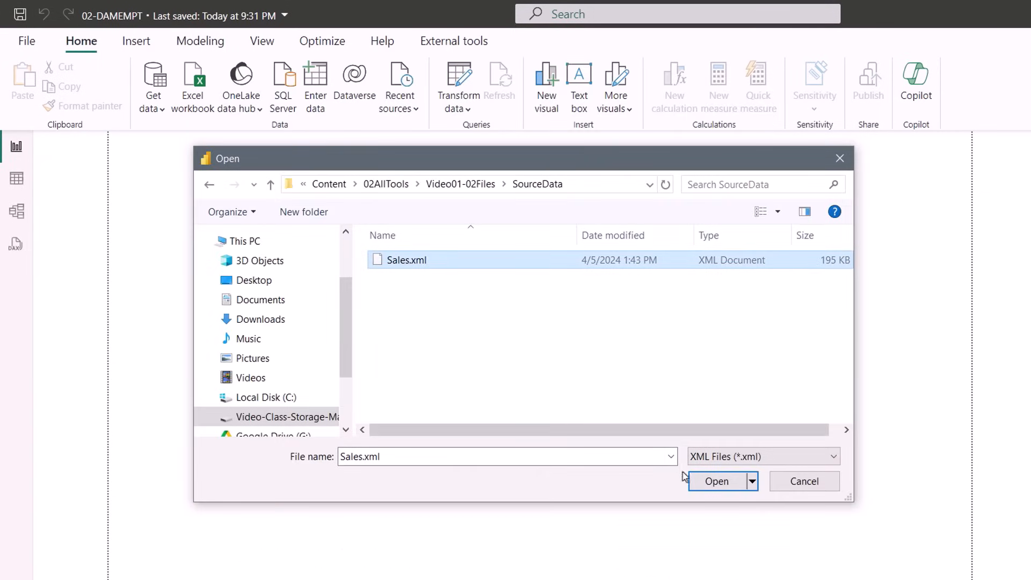
pyautogui.click(709, 486)
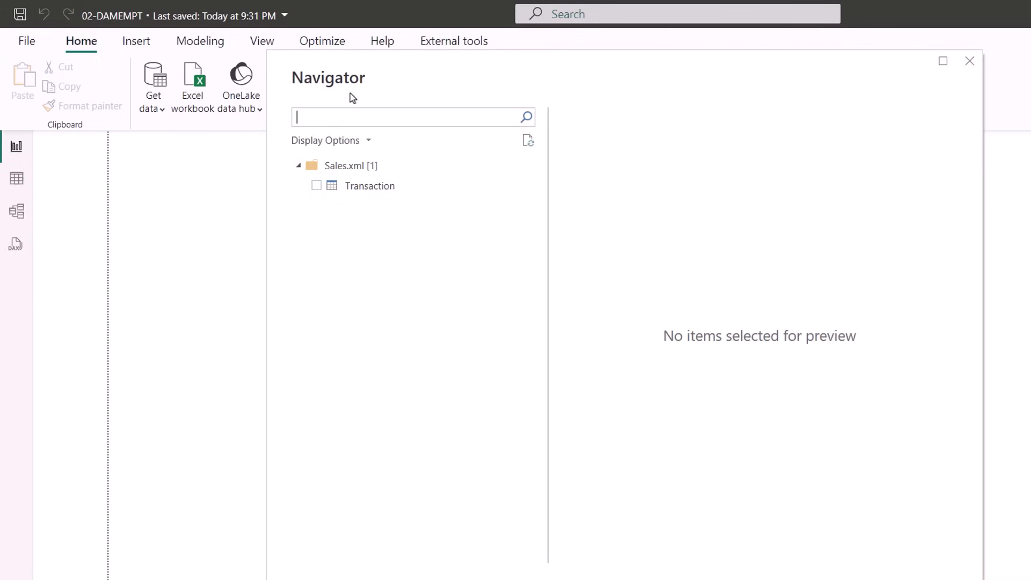
pyautogui.click(316, 187)
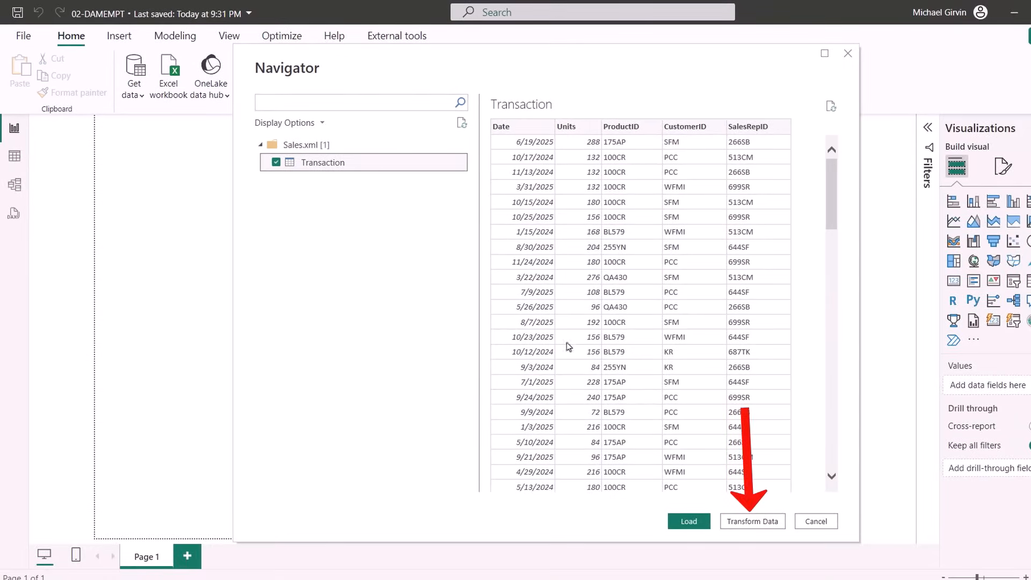
pyautogui.click(755, 522)
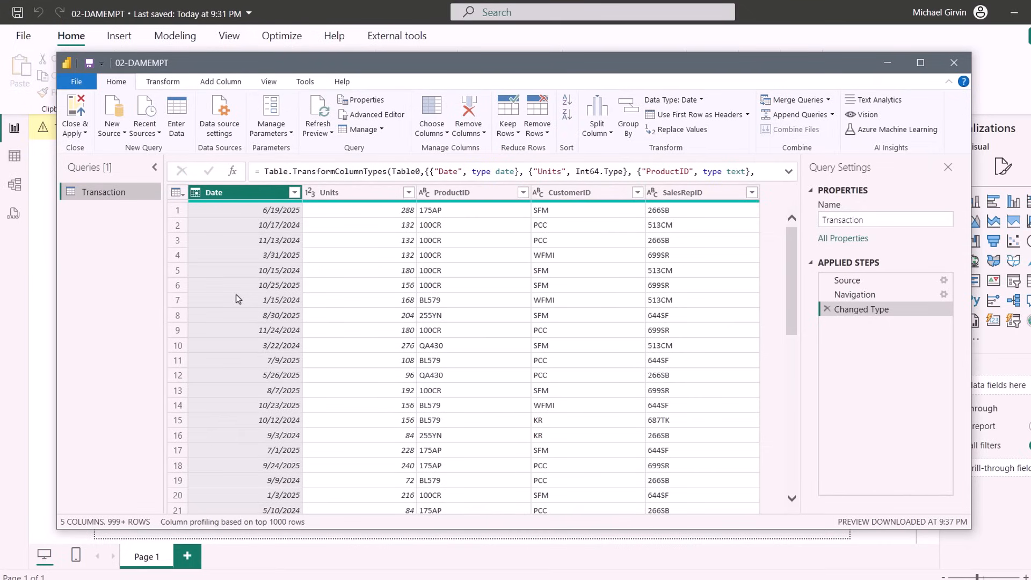
# - Rename the Transaction query as fTransaction, then close Power Query and apply the changes to load the table
pyautogui.click(823, 220)
pyautogui.write('f')
pyautogui.press('Return')
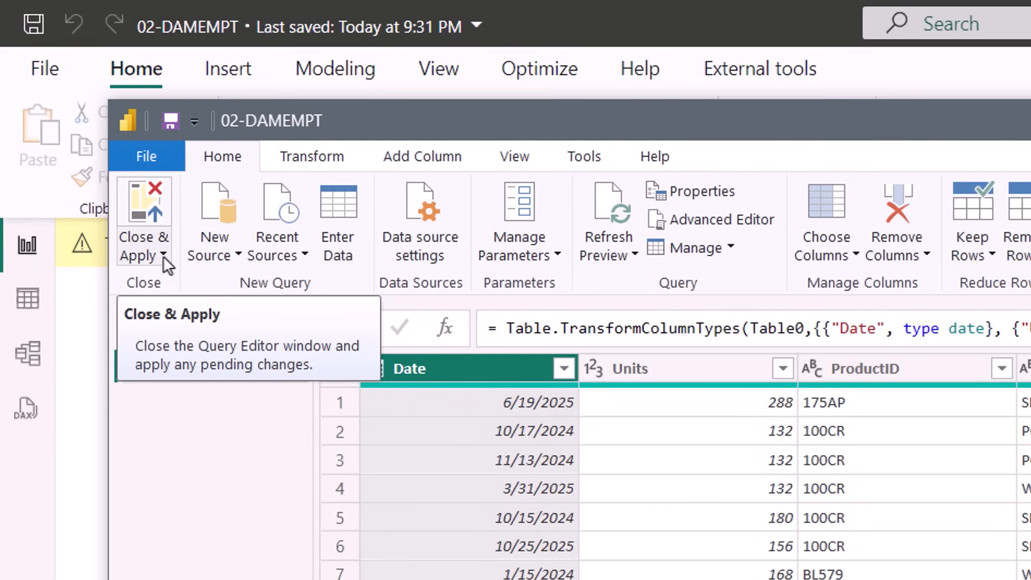
pyautogui.click(163, 255)
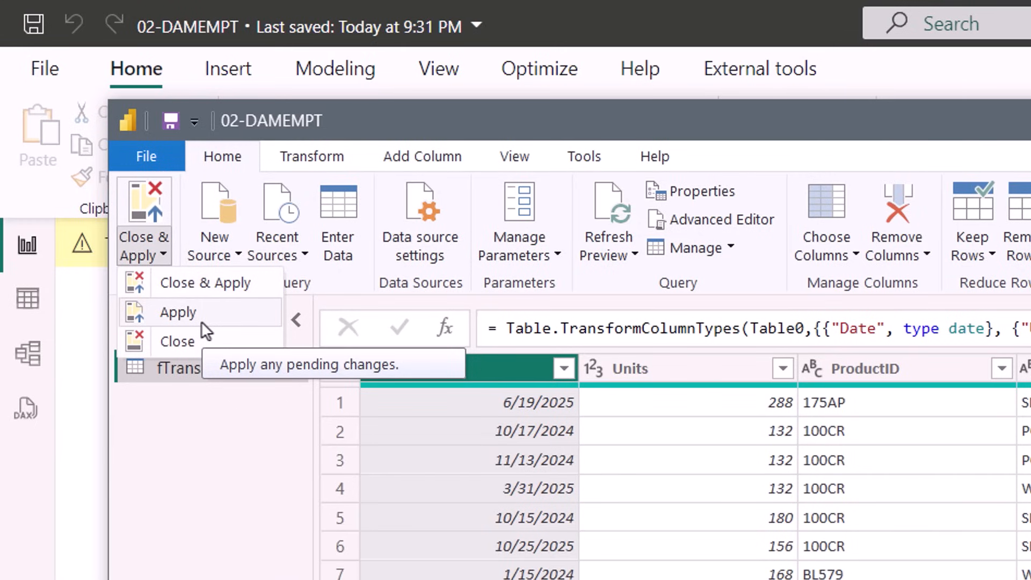
pyautogui.click(179, 289)
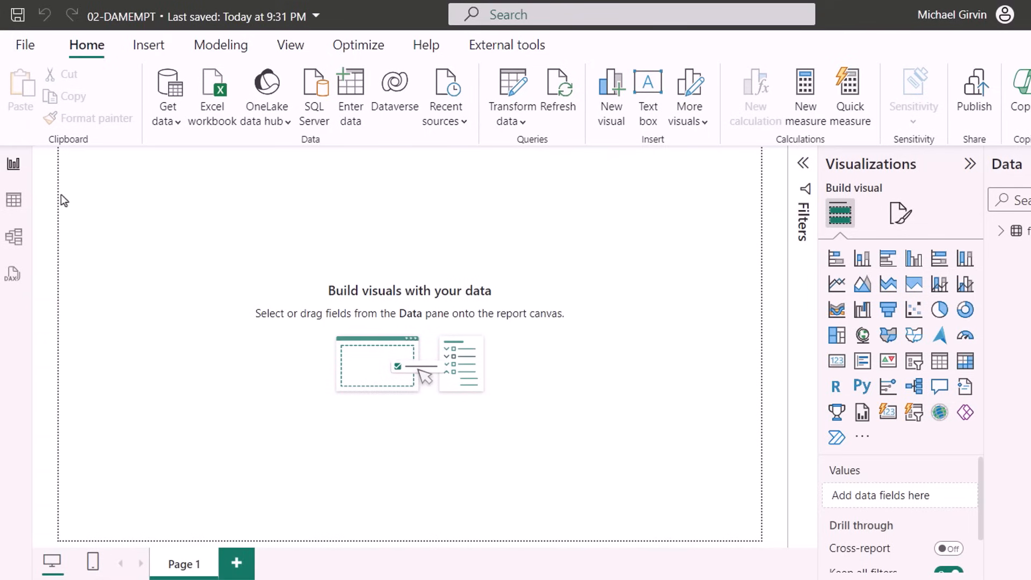
# - Examine the loaded fTransaction table in the table, model and DAX query views, ending in the model view
pyautogui.click(14, 203)
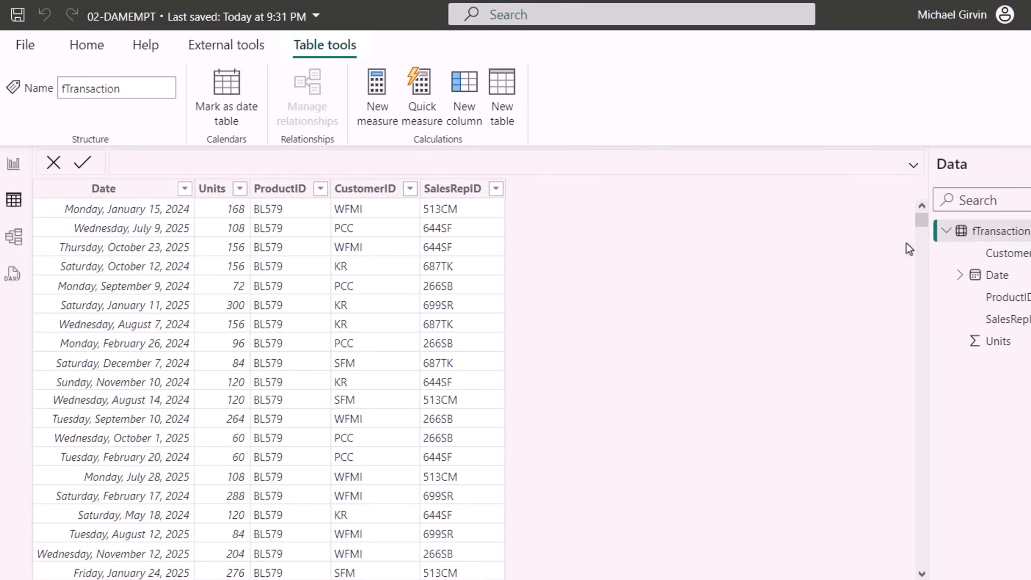
pyautogui.click(18, 239)
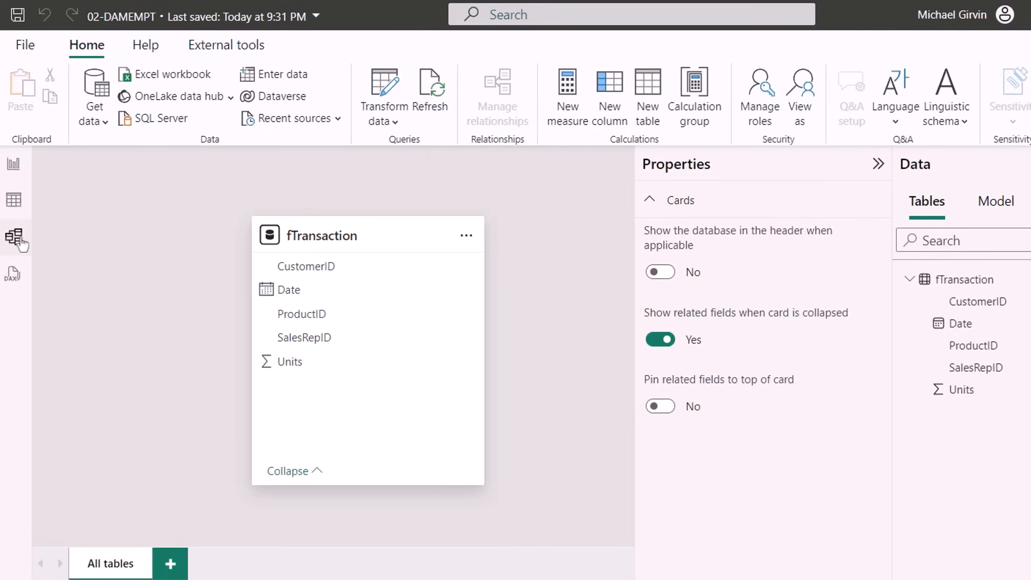
pyautogui.moveTo(356, 227)
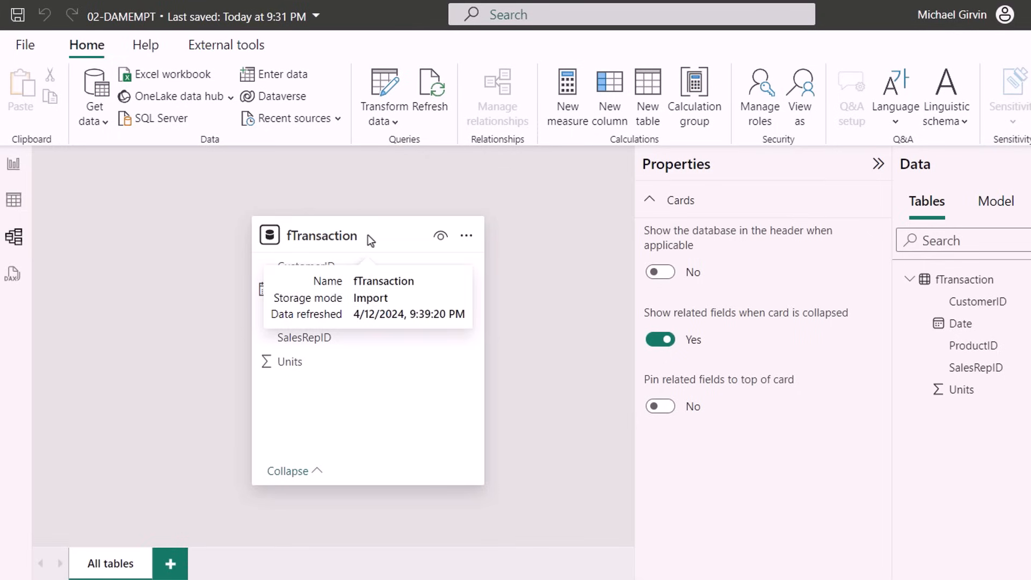
pyautogui.moveTo(368, 234); pyautogui.dragTo(280, 232)
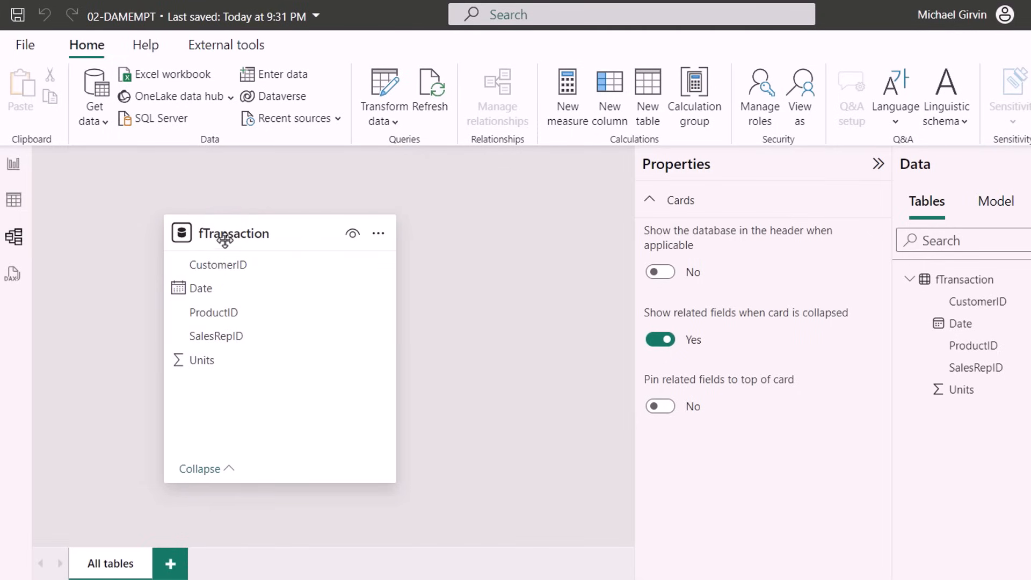
pyautogui.click(15, 277)
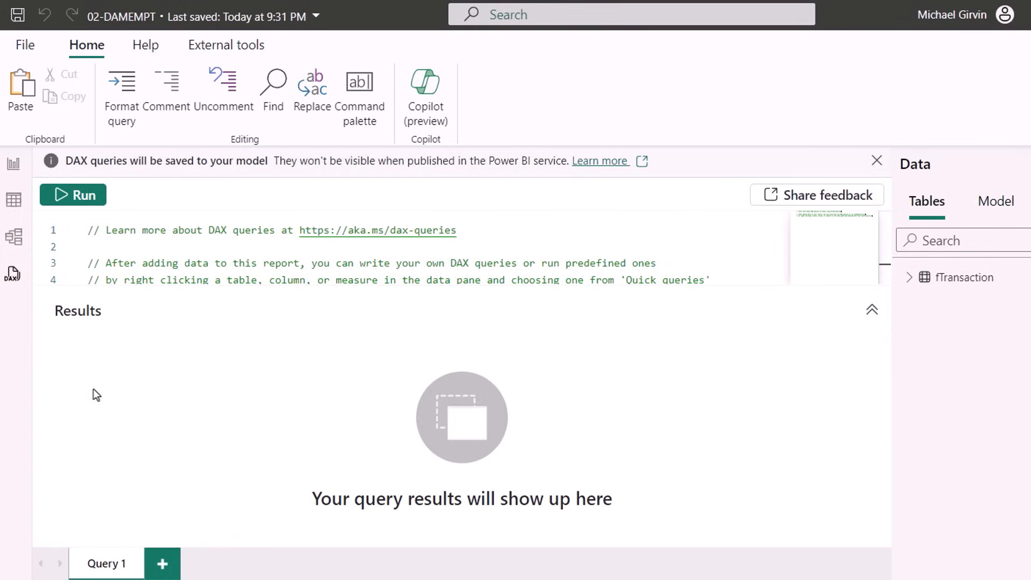
pyautogui.click(13, 237)
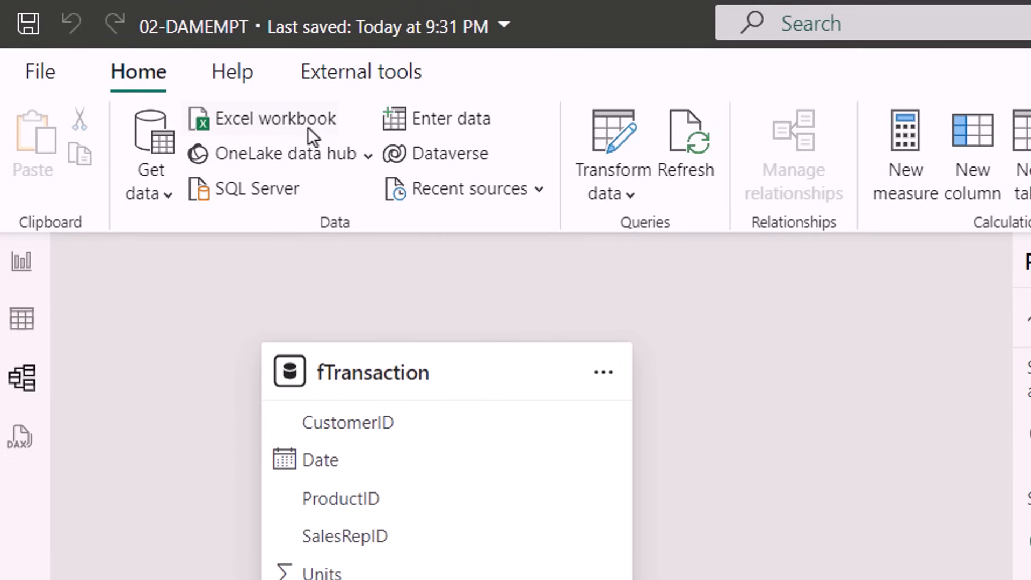
# - Import dCustomer, dDate, dProduct and dSalesRep from the workbook 01-dLookupTables.xlsx through Power Query and load them into the model
pyautogui.click(307, 125)
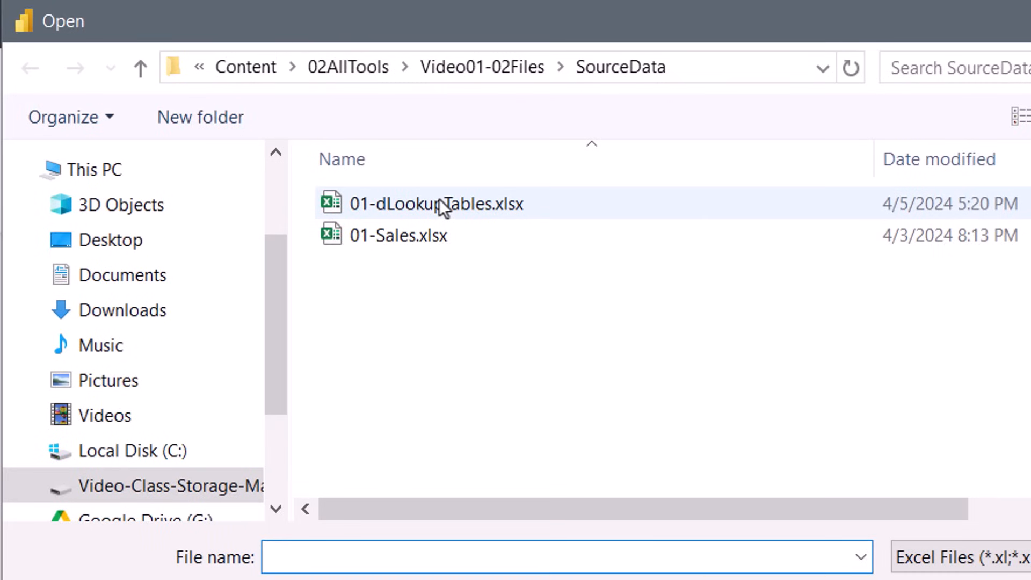
pyautogui.doubleClick(379, 214)
pyautogui.click(356, 215)
pyautogui.click(356, 251)
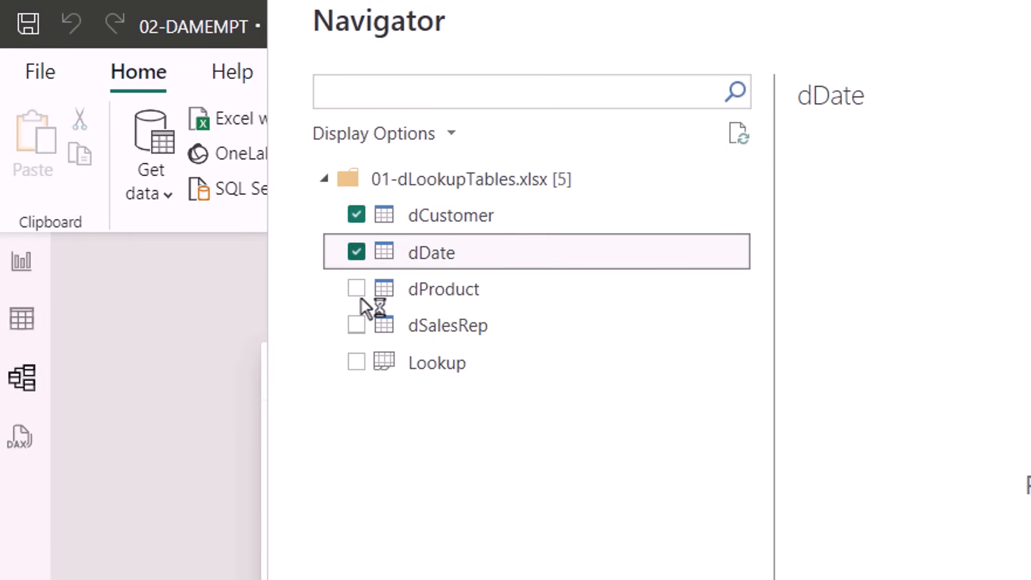
pyautogui.click(356, 290)
pyautogui.click(356, 325)
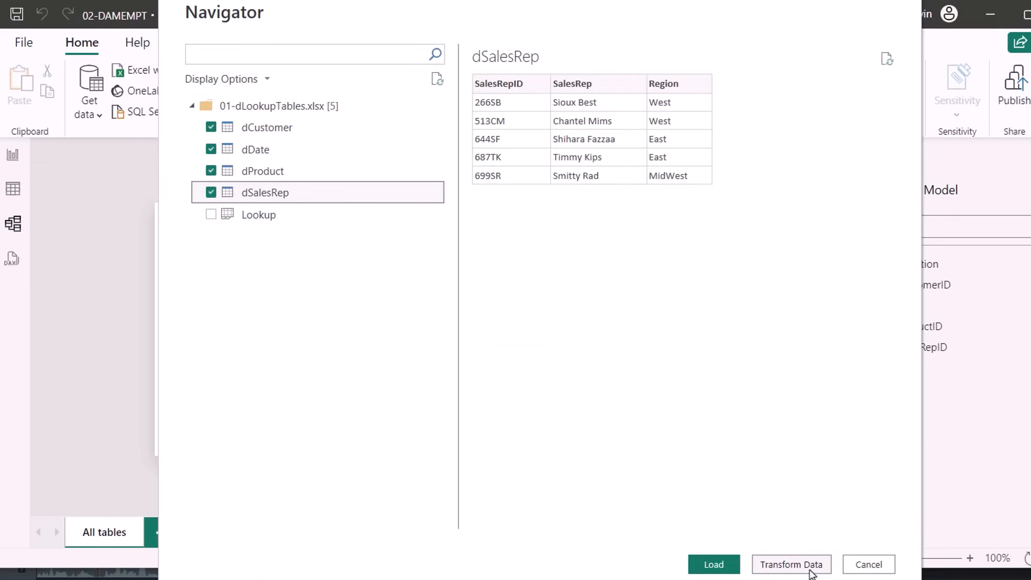
pyautogui.click(792, 564)
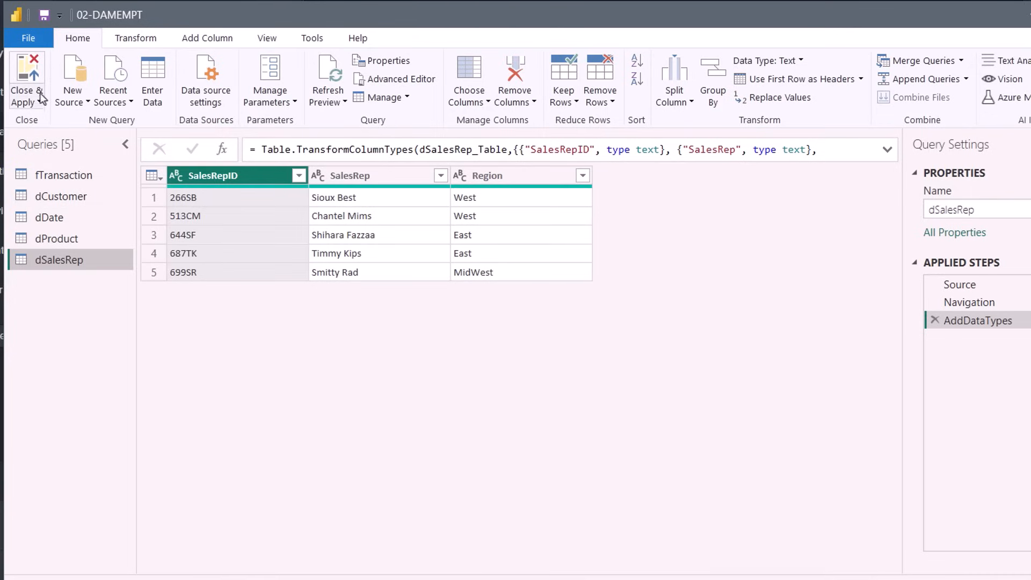
pyautogui.click(26, 71)
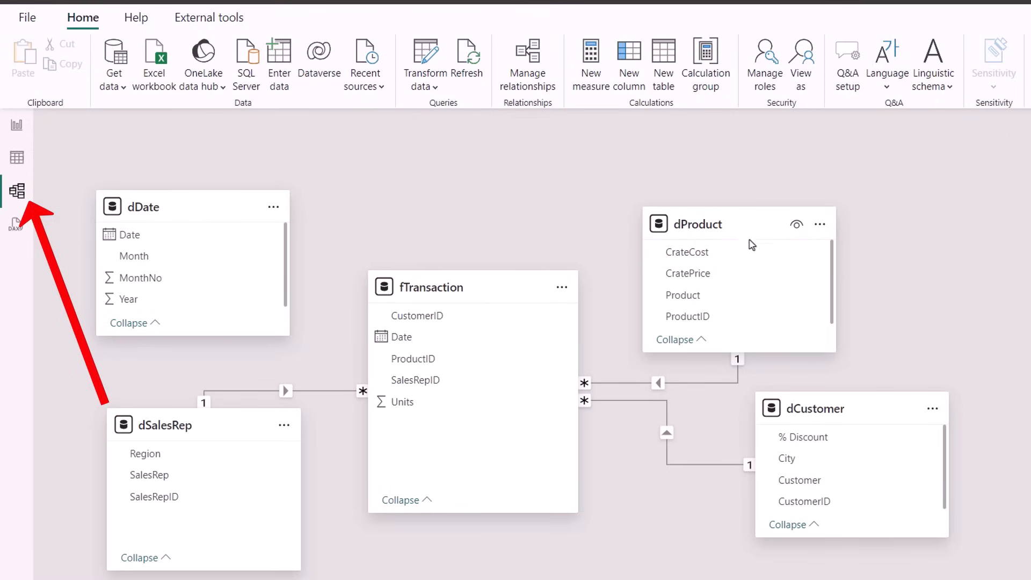
# - Rearrange the dProduct, dCustomer and fTransaction tables in the model diagram and relate dDate's Date to fTransaction's Date
pyautogui.moveTo(731, 223); pyautogui.dragTo(782, 191)
pyautogui.moveTo(843, 420); pyautogui.dragTo(814, 424)
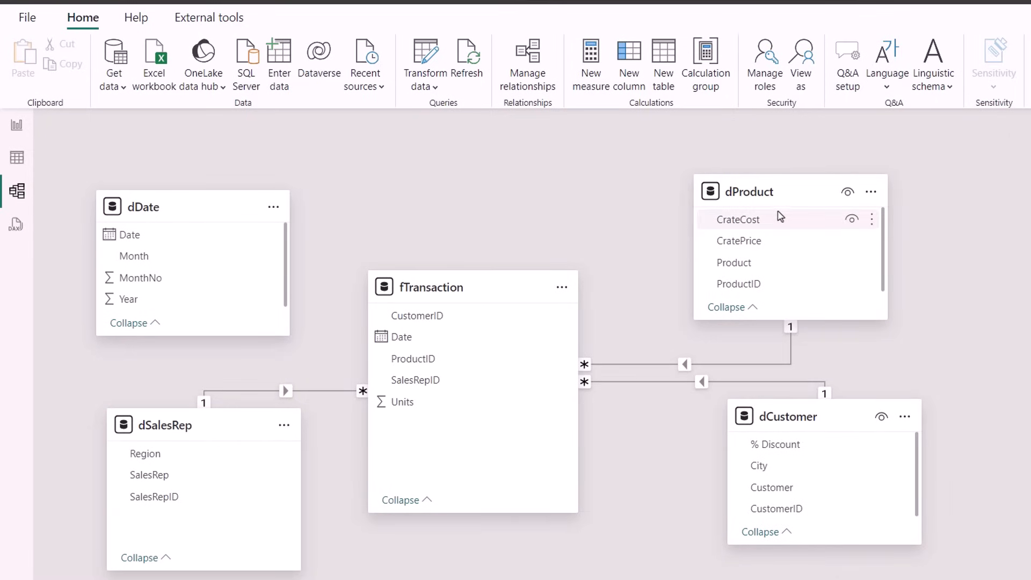
pyautogui.moveTo(778, 203); pyautogui.dragTo(788, 206)
pyautogui.moveTo(495, 278); pyautogui.dragTo(517, 231)
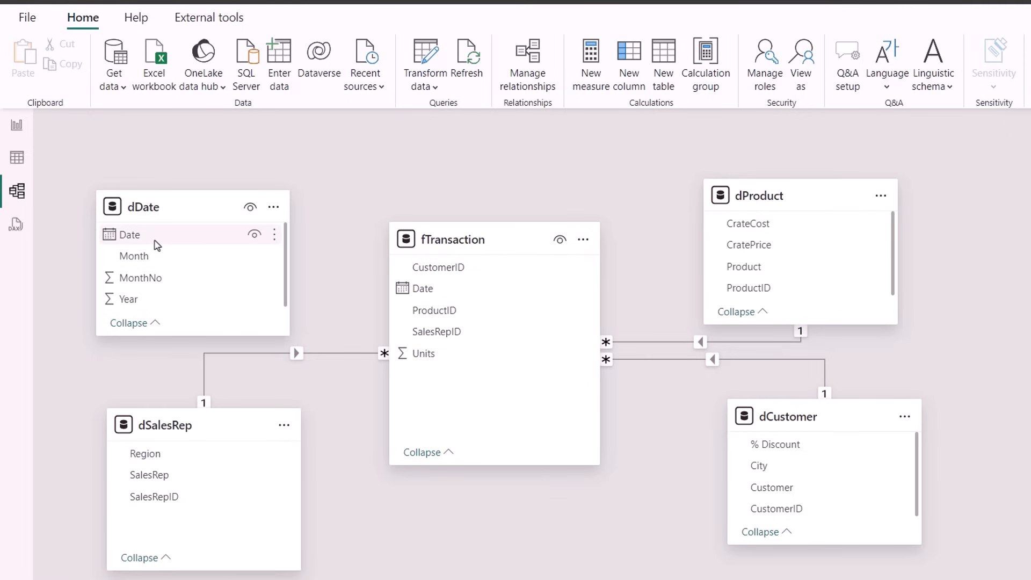
pyautogui.moveTo(166, 239); pyautogui.dragTo(433, 290)
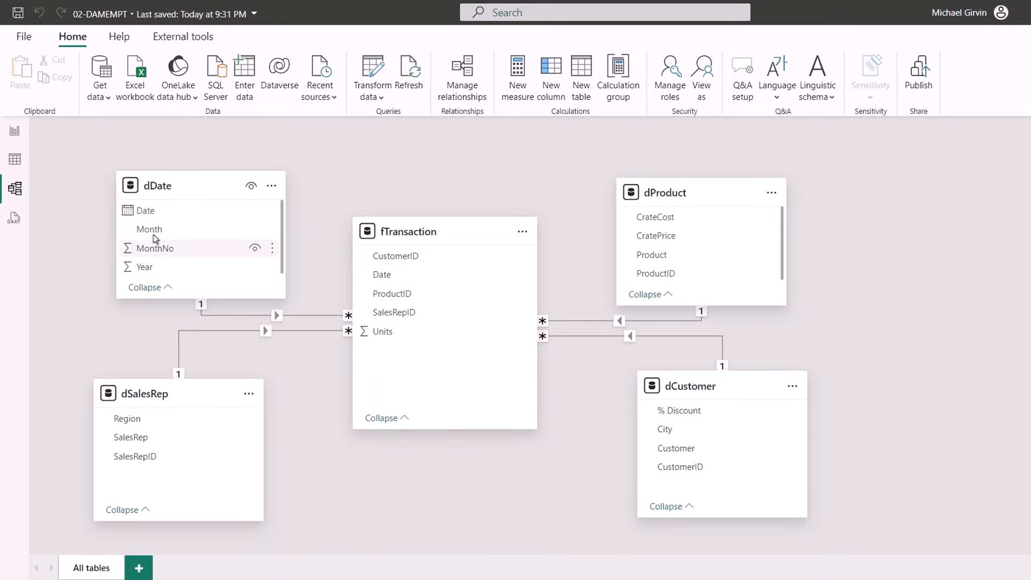
# - Mark dDate as a date table, using Date as its date column
pyautogui.click(19, 167)
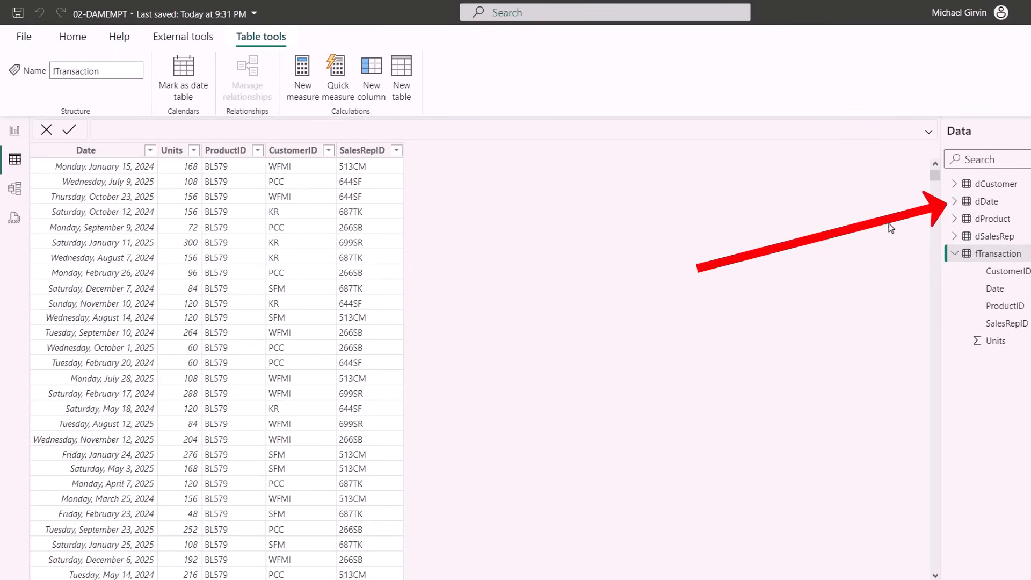
pyautogui.click(978, 204)
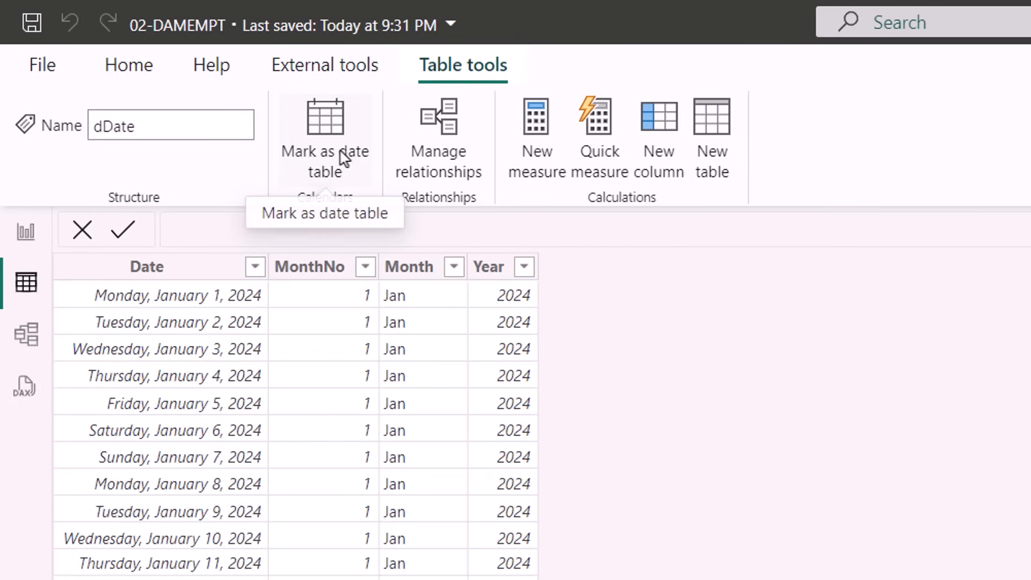
pyautogui.click(339, 157)
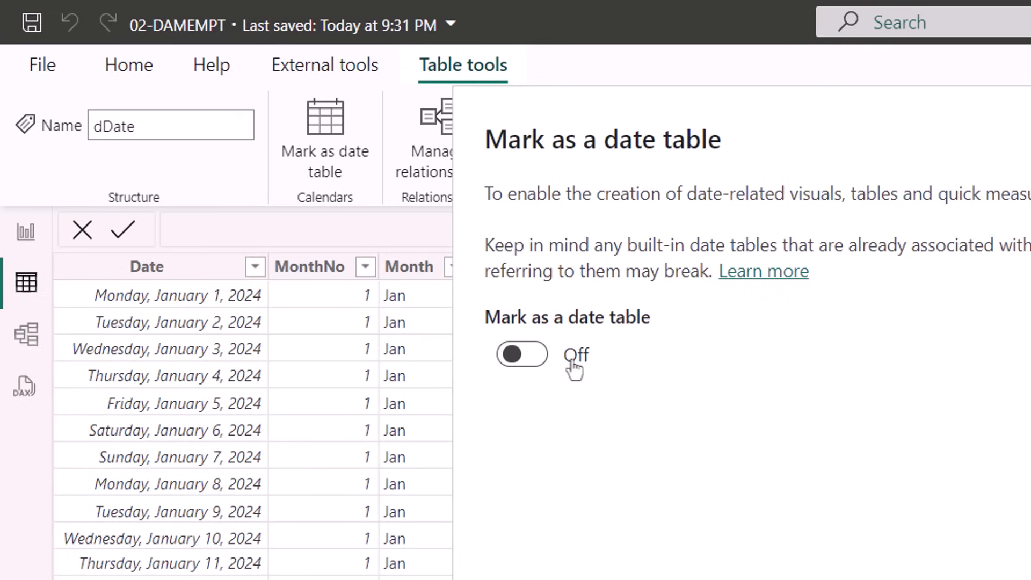
pyautogui.click(539, 368)
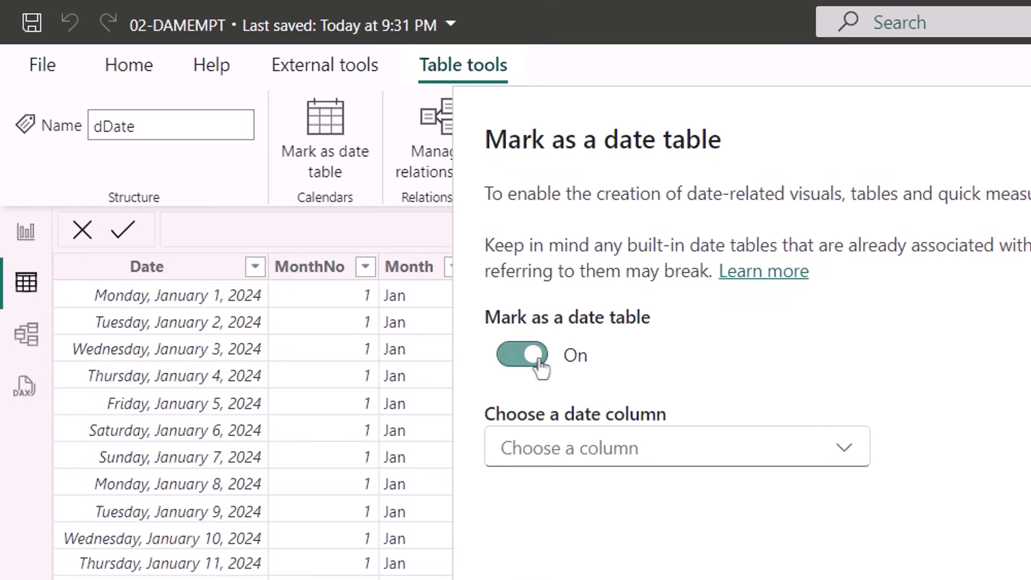
pyautogui.click(593, 467)
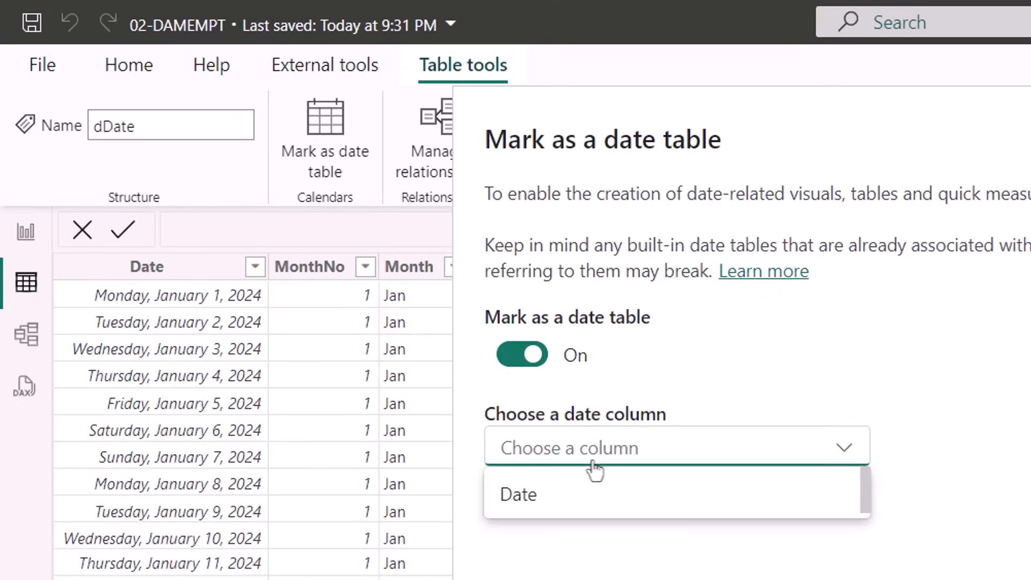
pyautogui.click(546, 508)
pyautogui.click(789, 544)
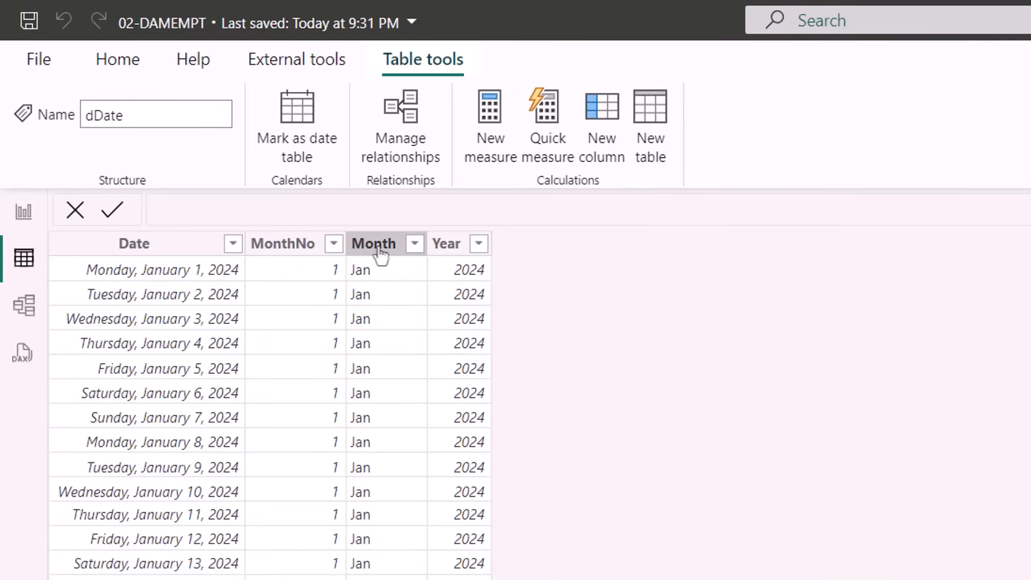
# - Sort dDate's Month column by MonthNo
pyautogui.click(243, 158)
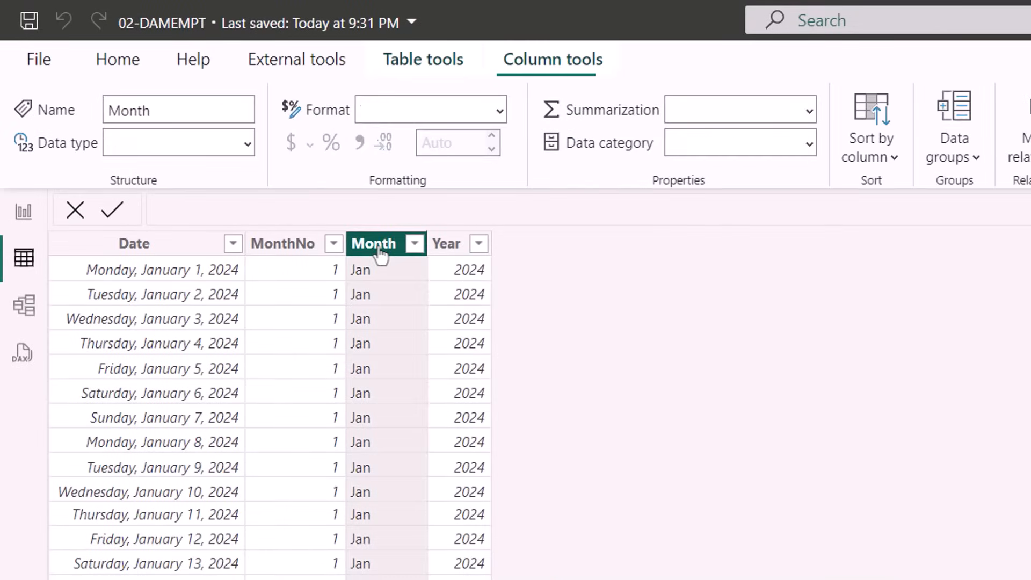
pyautogui.click(892, 159)
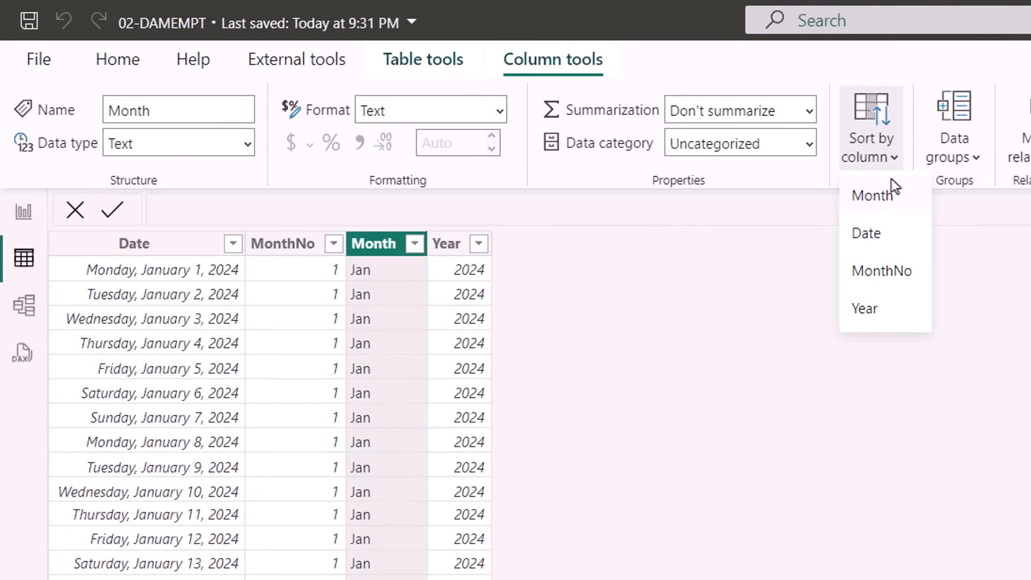
pyautogui.click(894, 271)
# - Set the default summarization of dDate's Year column to Don't summarize
pyautogui.click(458, 248)
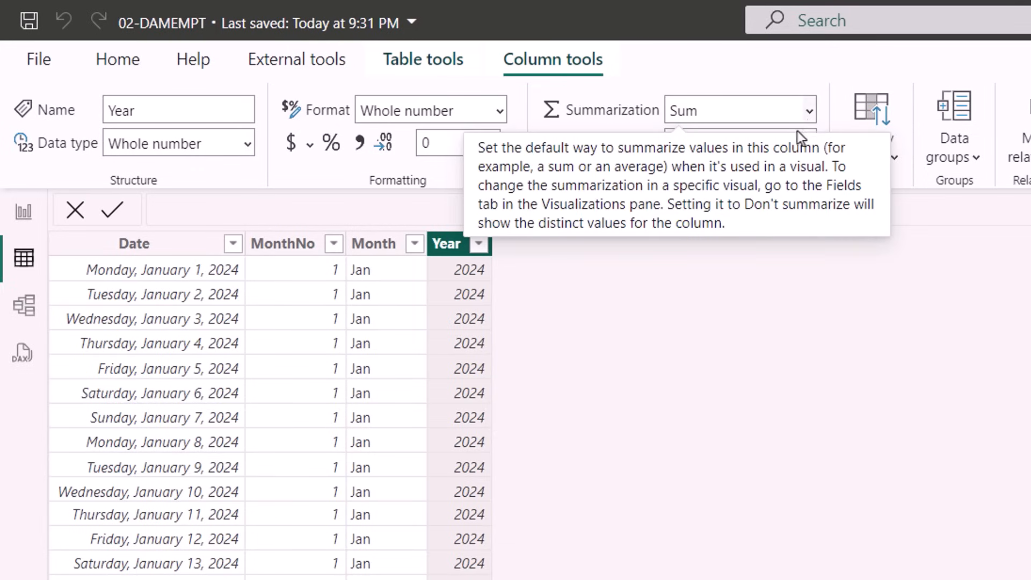
pyautogui.click(811, 114)
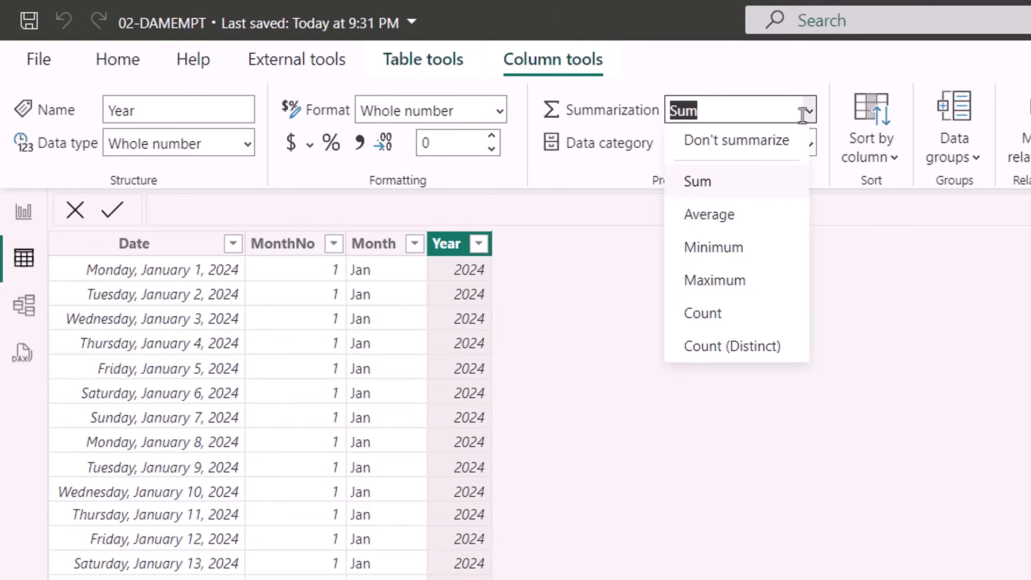
pyautogui.click(775, 141)
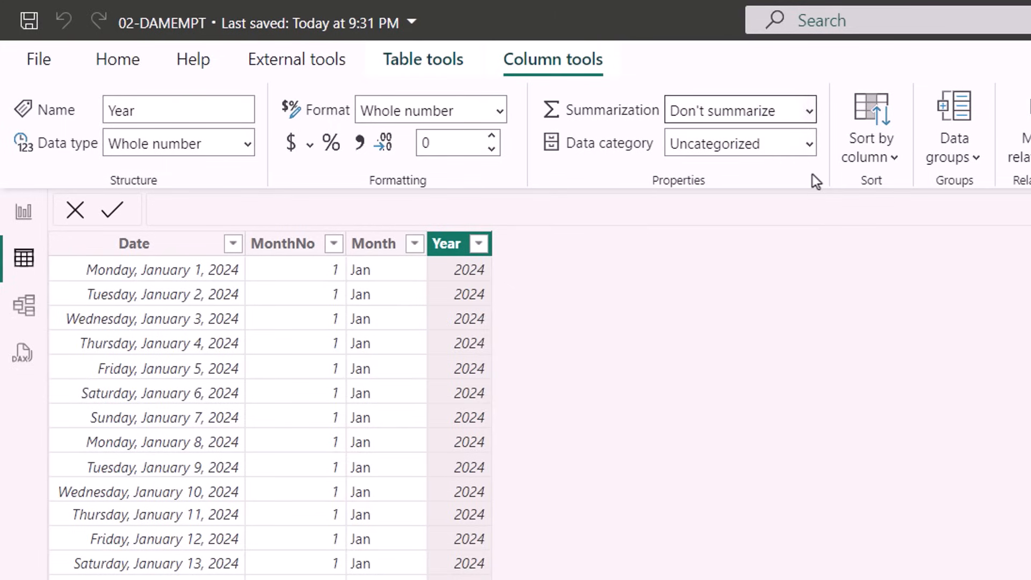
# - Format dDate's Date column as Short Date
pyautogui.click(166, 253)
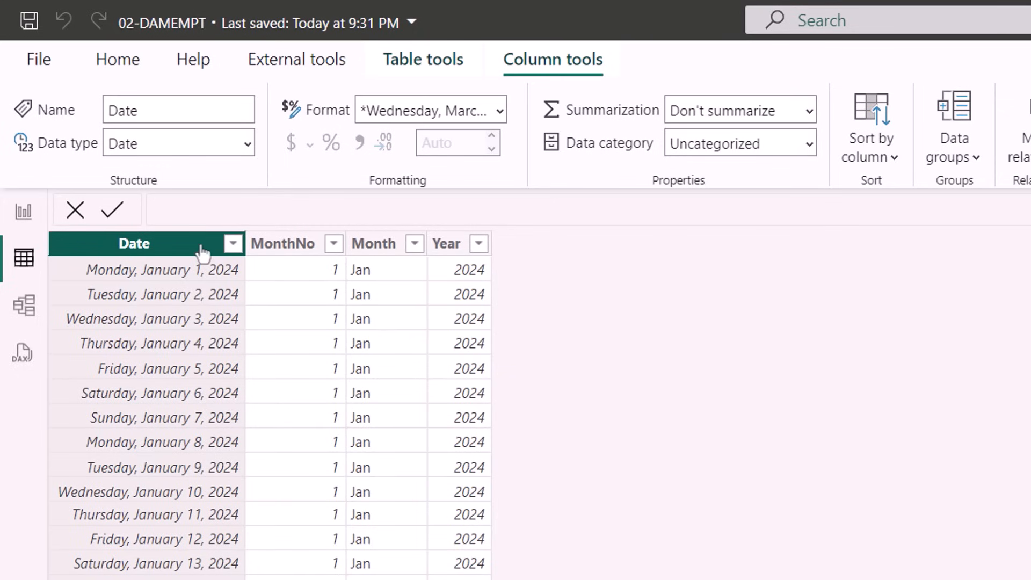
pyautogui.click(501, 120)
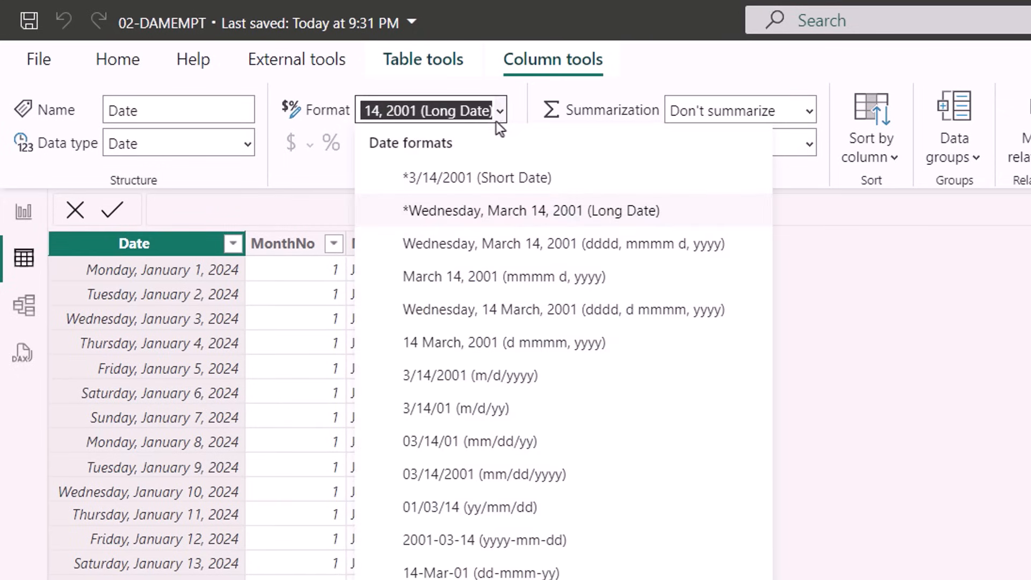
pyautogui.click(492, 178)
pyautogui.click(421, 394)
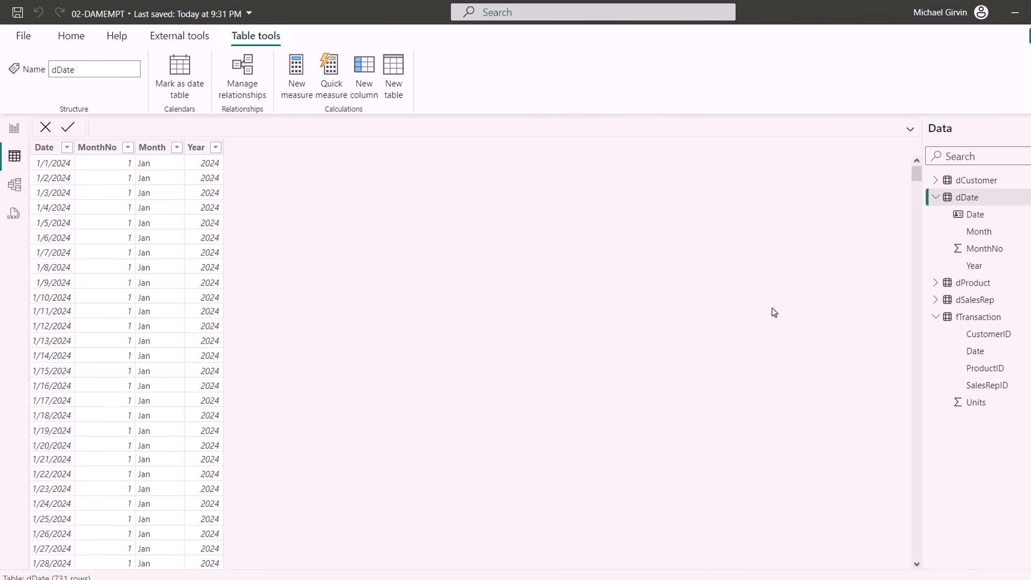
# - Rename report page Page1 as CheckFormulas
pyautogui.click(974, 318)
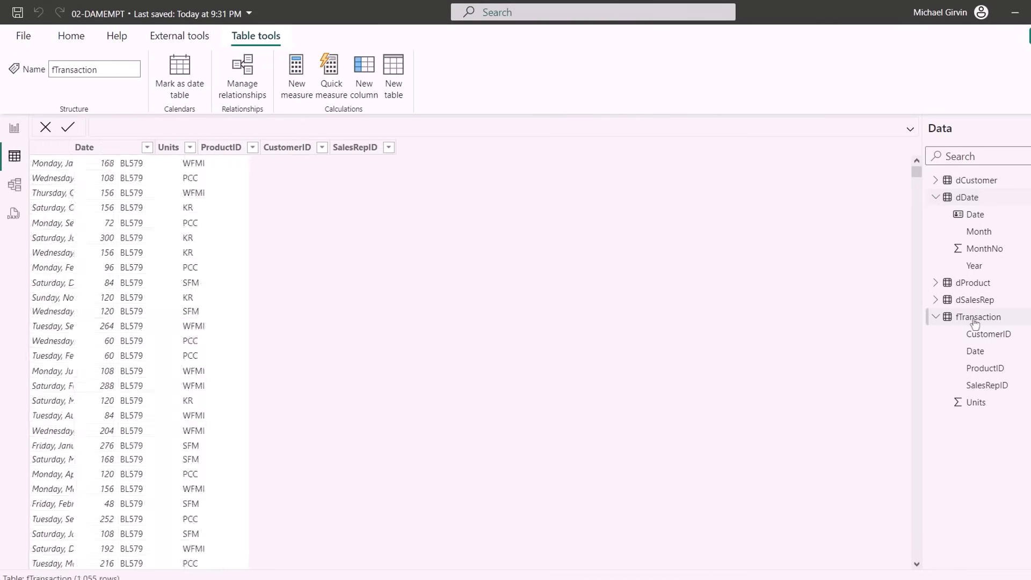
pyautogui.click(14, 130)
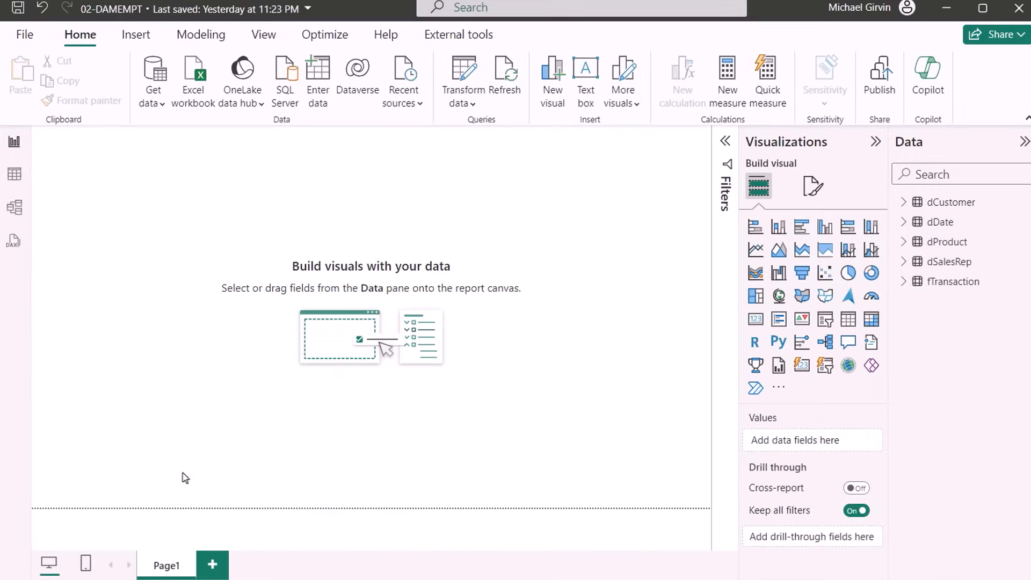
pyautogui.doubleClick(164, 568)
pyautogui.write('malas')
pyautogui.press('Return')
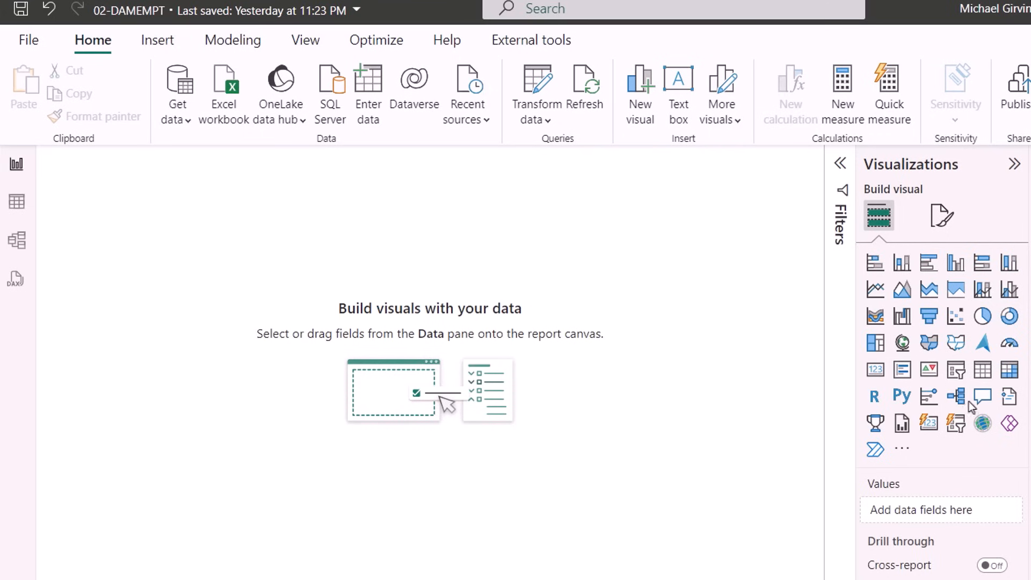
# - Insert a table visual on the CheckFormulas page, move it slightly lower on the canvas and add dProduct's Product field
pyautogui.click(982, 371)
pyautogui.moveTo(215, 317); pyautogui.dragTo(732, 465)
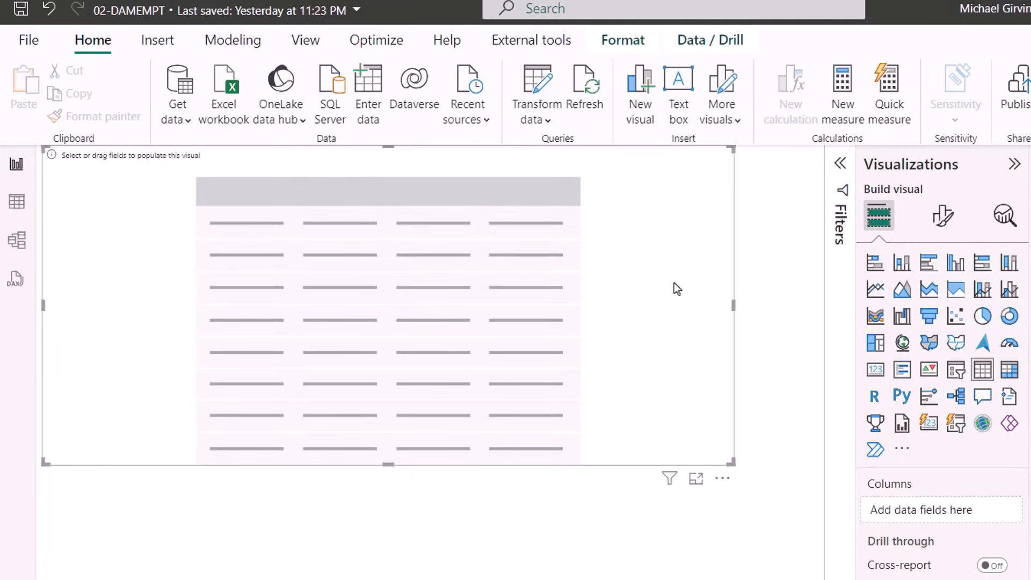
pyautogui.moveTo(674, 283); pyautogui.dragTo(694, 346)
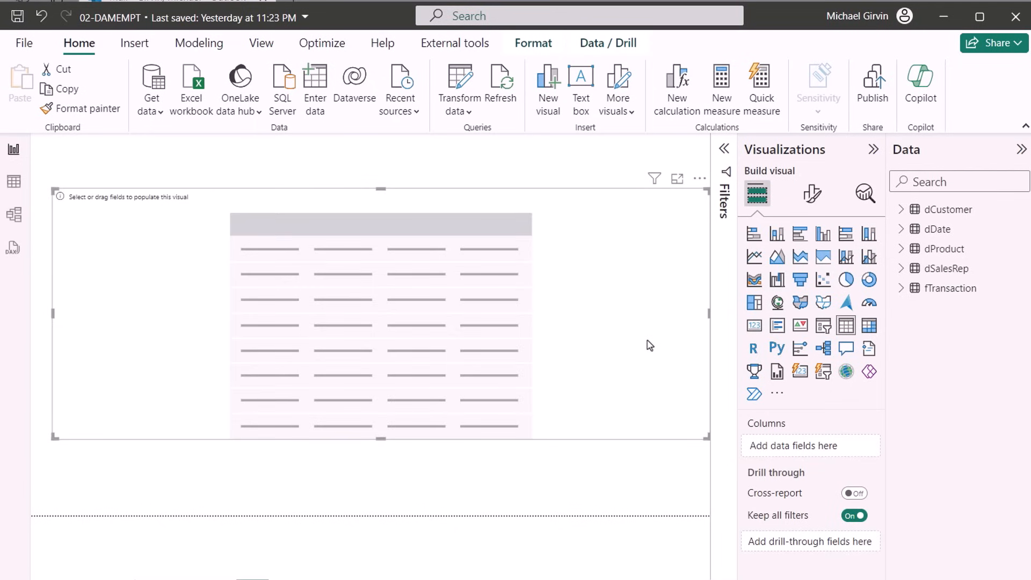
pyautogui.click(903, 250)
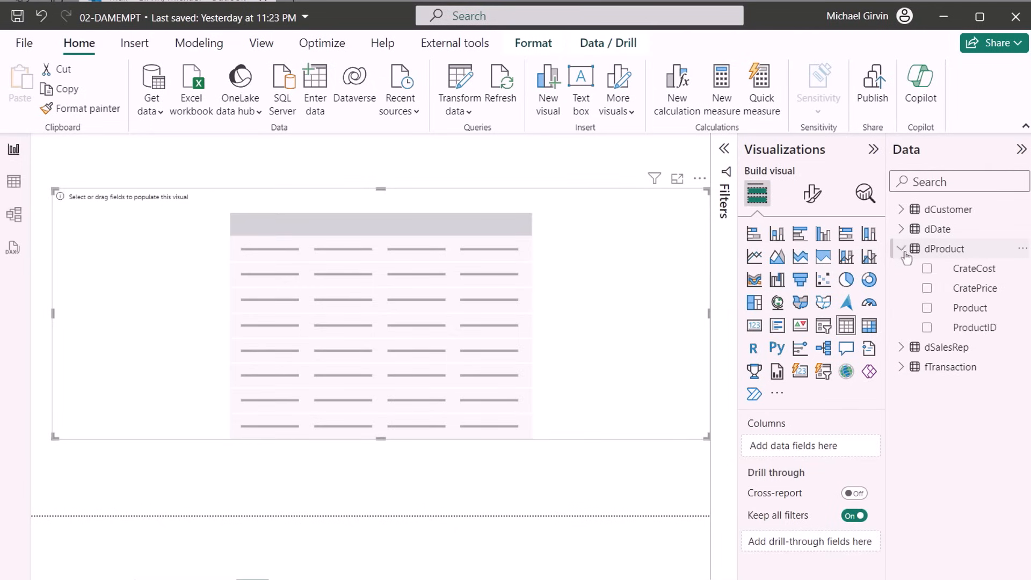
pyautogui.click(927, 308)
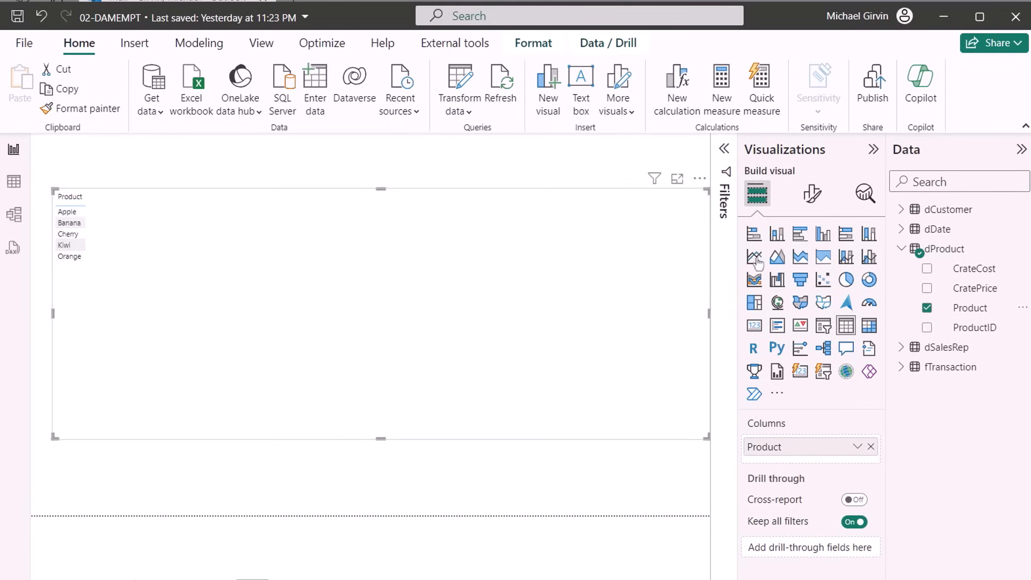
# - Set the table visual's values font size to 16 and enlarge its column header text to match
pyautogui.click(814, 194)
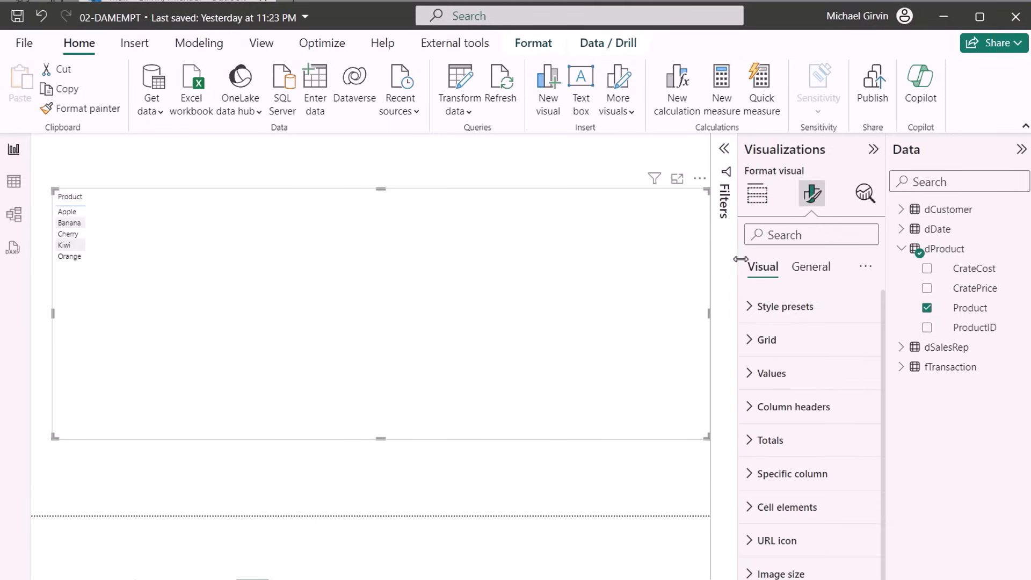
pyautogui.click(752, 378)
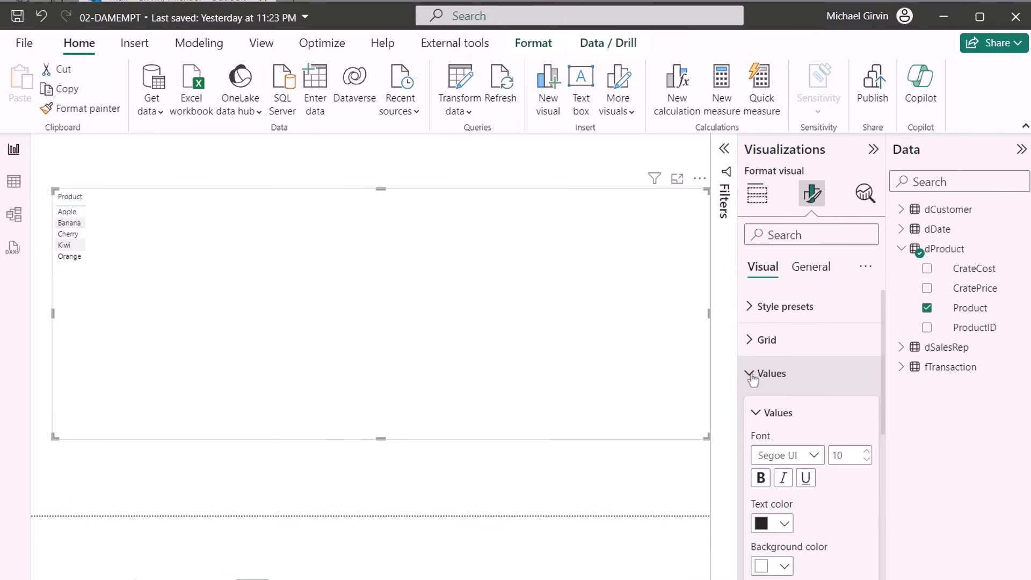
pyautogui.click(866, 455)
pyautogui.click(866, 455)
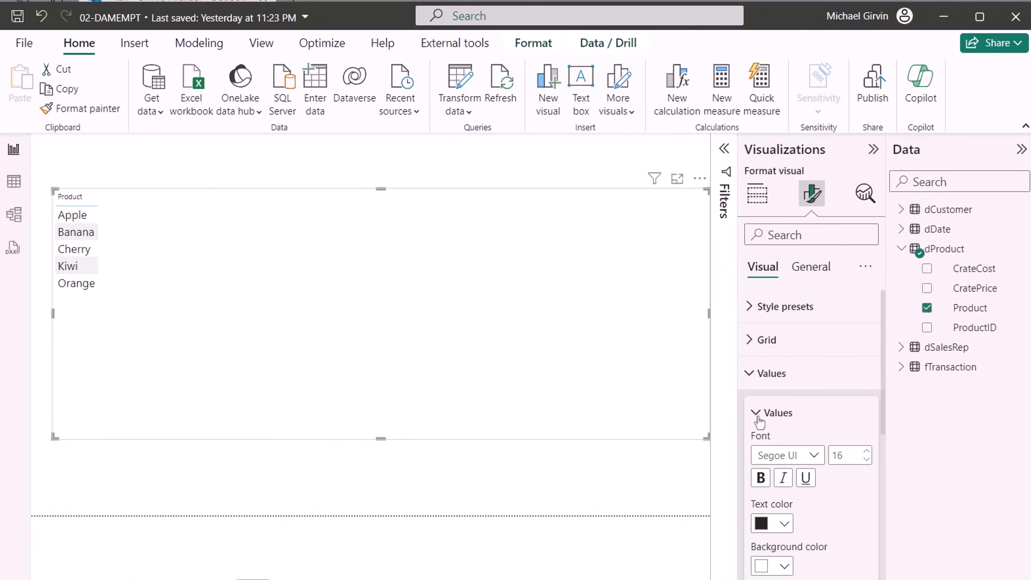
pyautogui.click(757, 413)
pyautogui.click(749, 479)
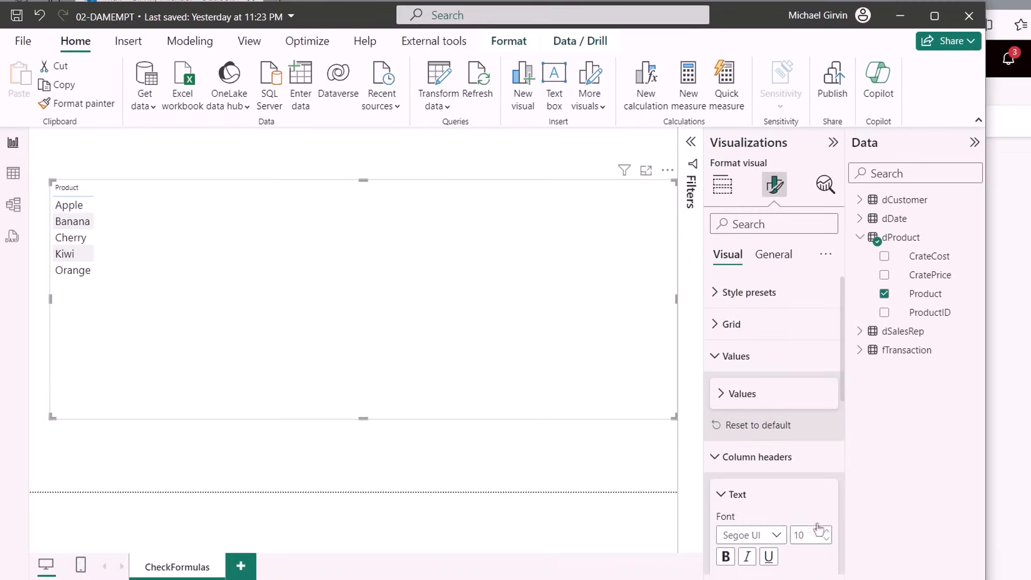
pyautogui.click(714, 457)
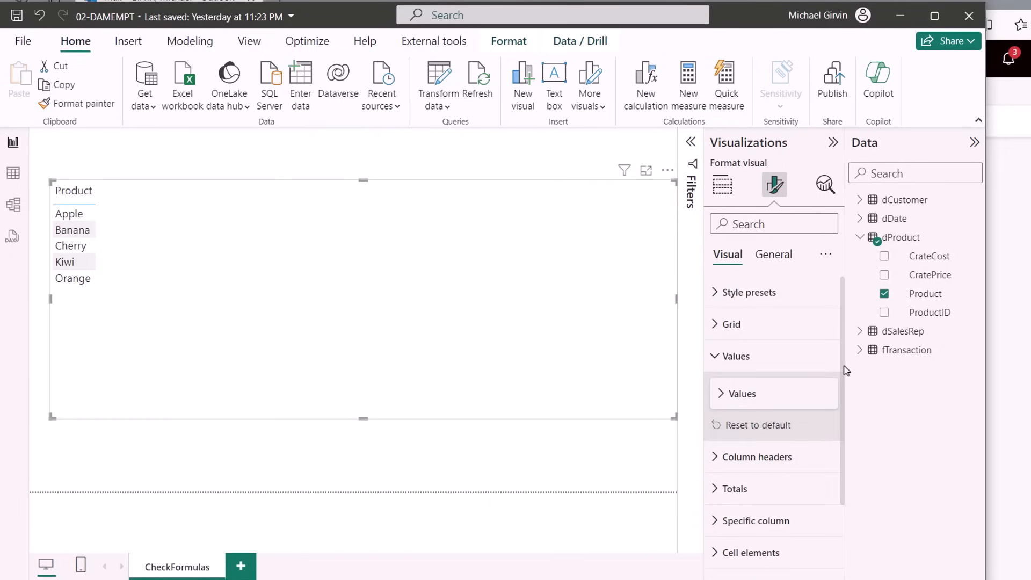
# - Add the TotalSales01, COGS01 and Ave.DailySales01 measures from fTransaction to the product table visual
pyautogui.click(861, 351)
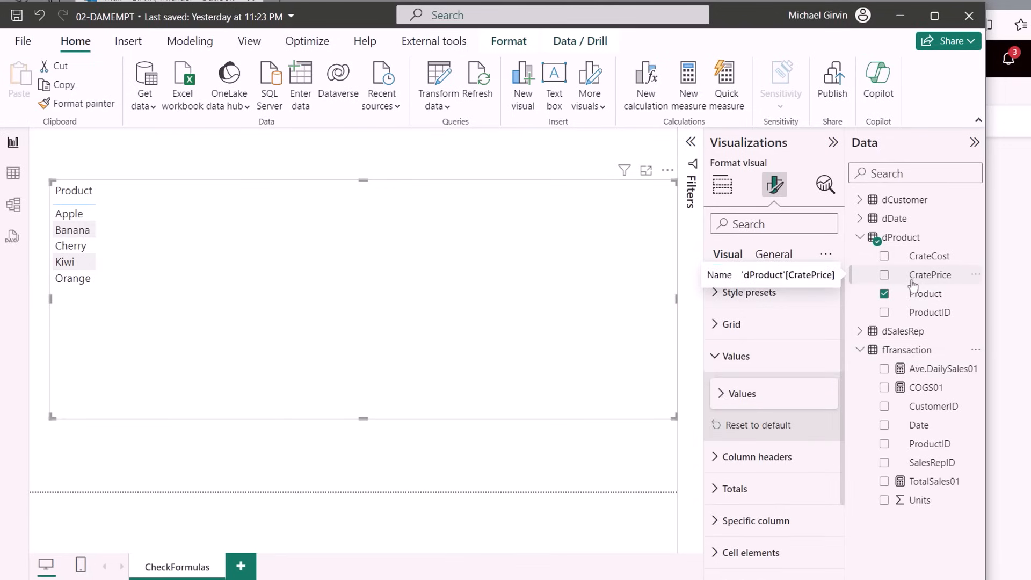
pyautogui.click(885, 482)
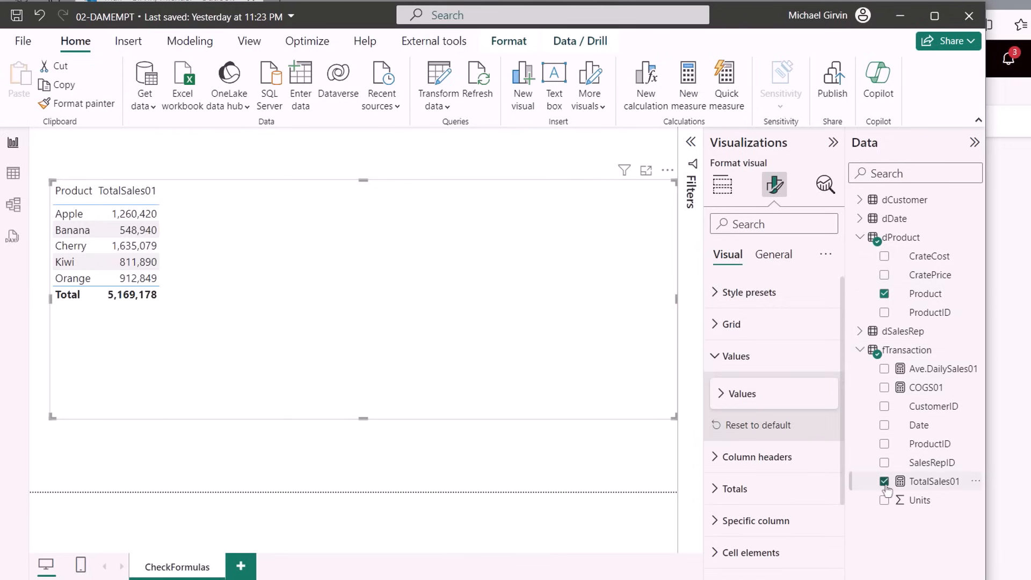
pyautogui.click(884, 389)
pyautogui.click(884, 369)
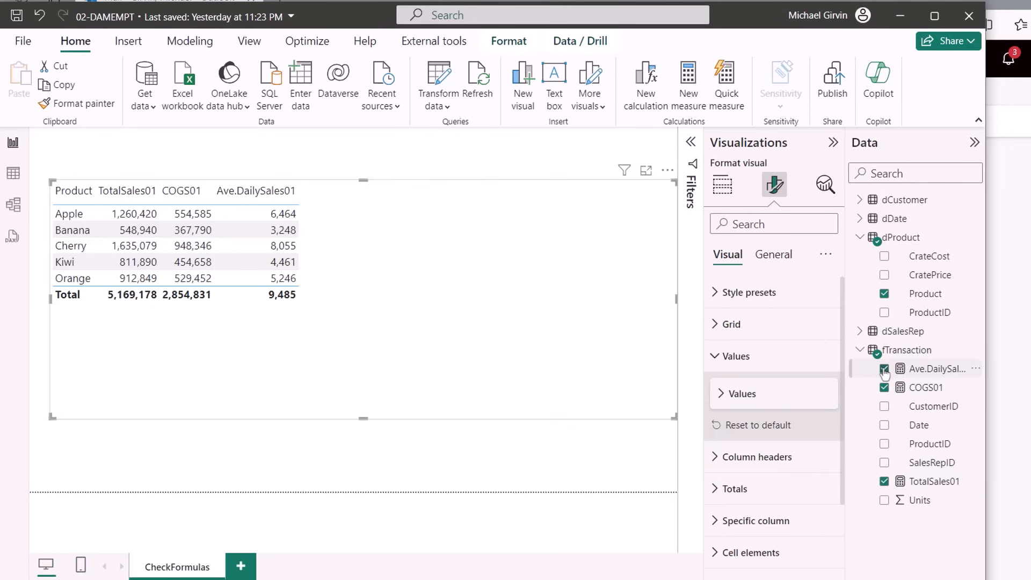
# - Examine the formulas of the TotalSales01 and Ave.DailySales01 measures and the rows of the fTransaction and dProduct tables
pyautogui.click(937, 482)
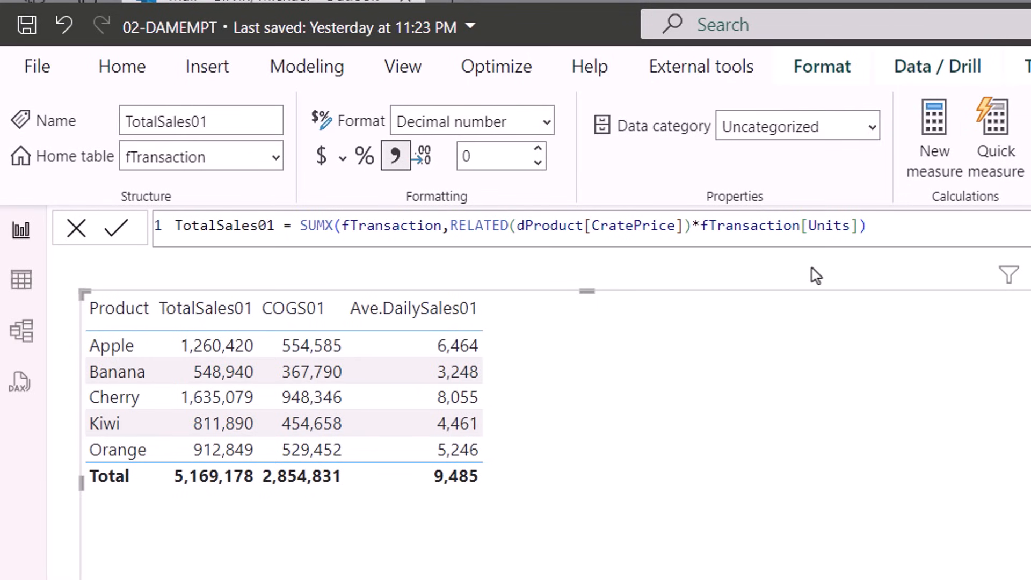
pyautogui.click(1029, 344)
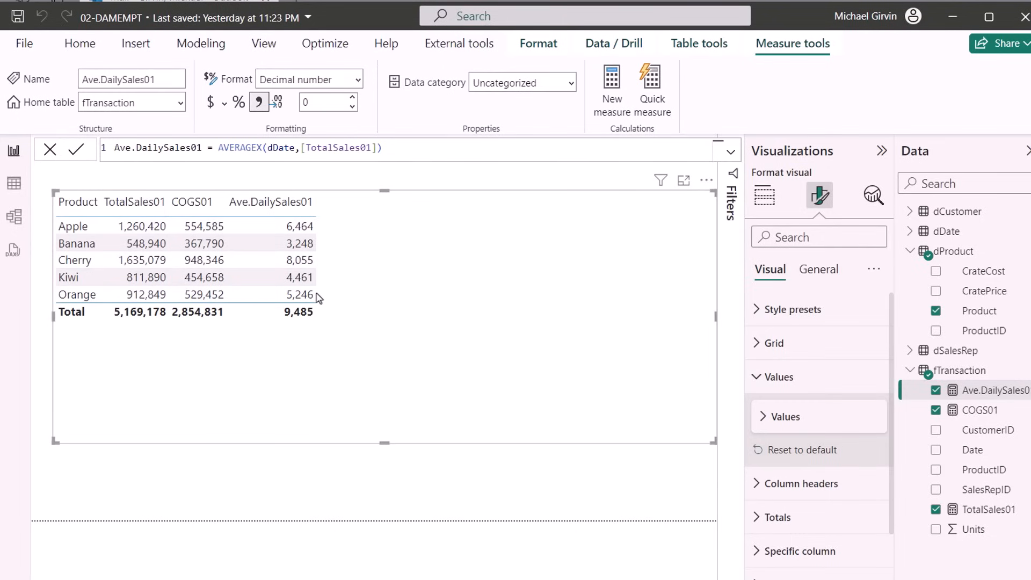
pyautogui.click(14, 187)
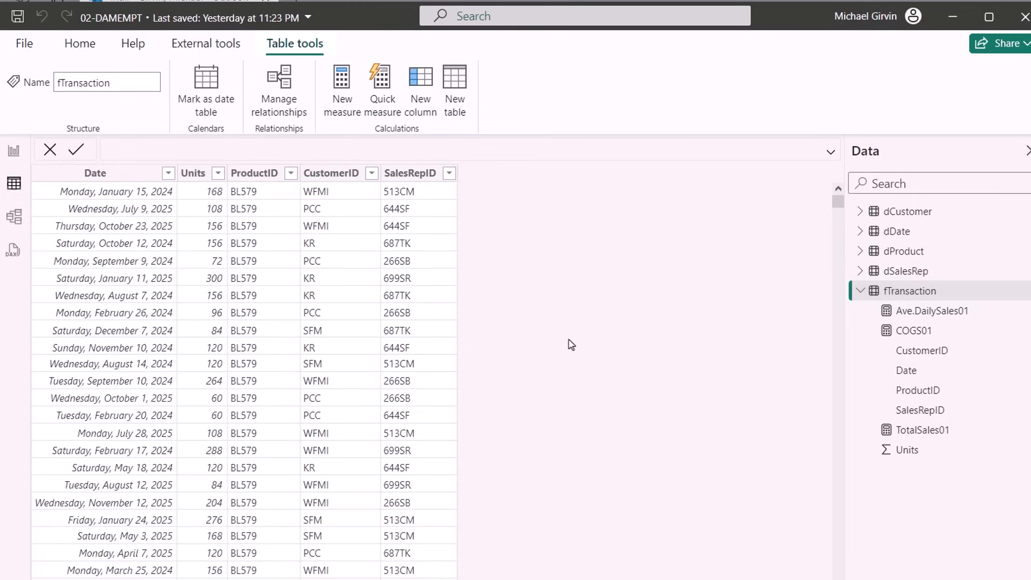
pyautogui.click(904, 251)
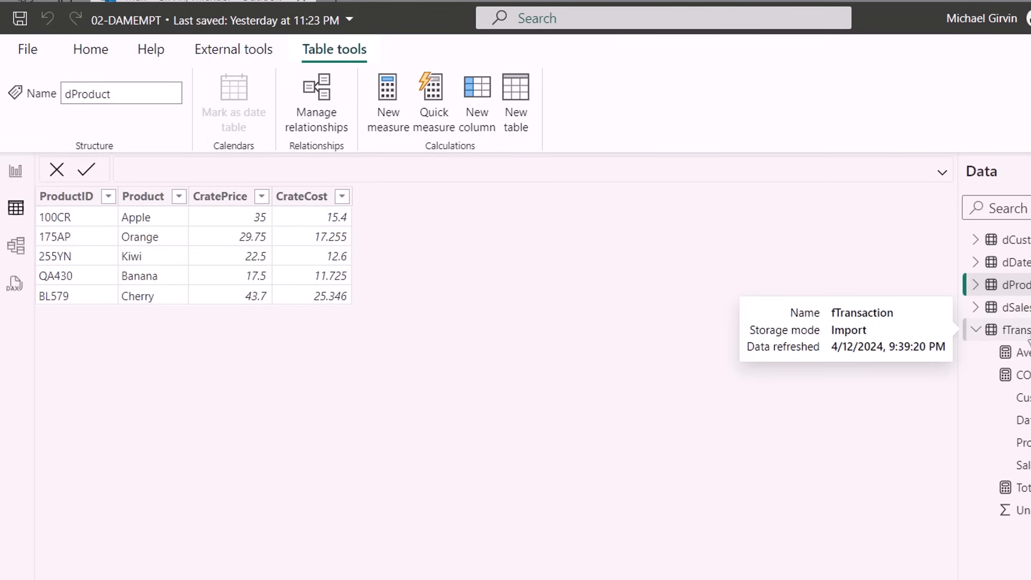
pyautogui.click(1015, 330)
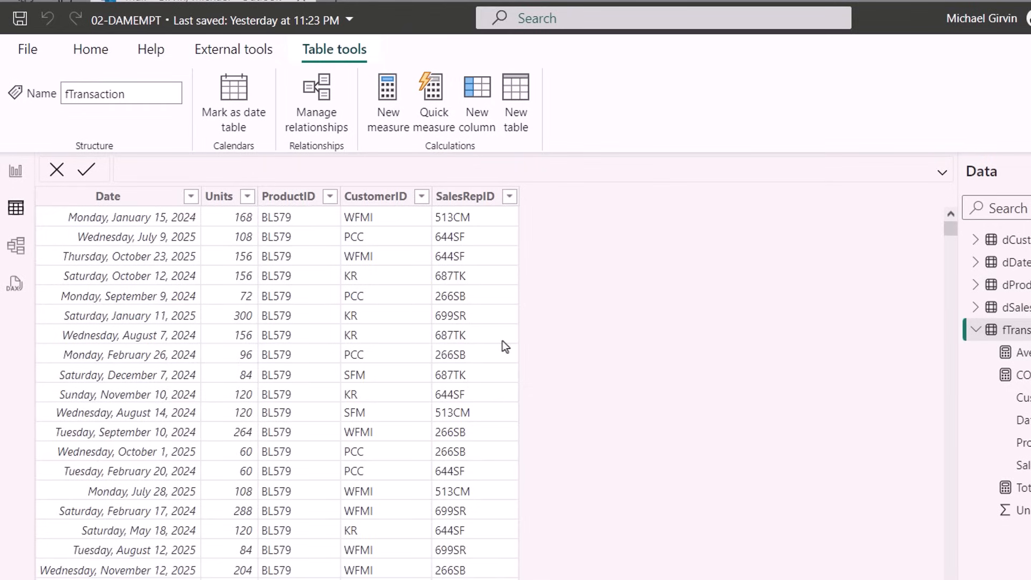
# - Add a calculated column to dProduct with the formula TotalUnitsByProduct = SUM(fTransaction[Units])
pyautogui.click(1015, 285)
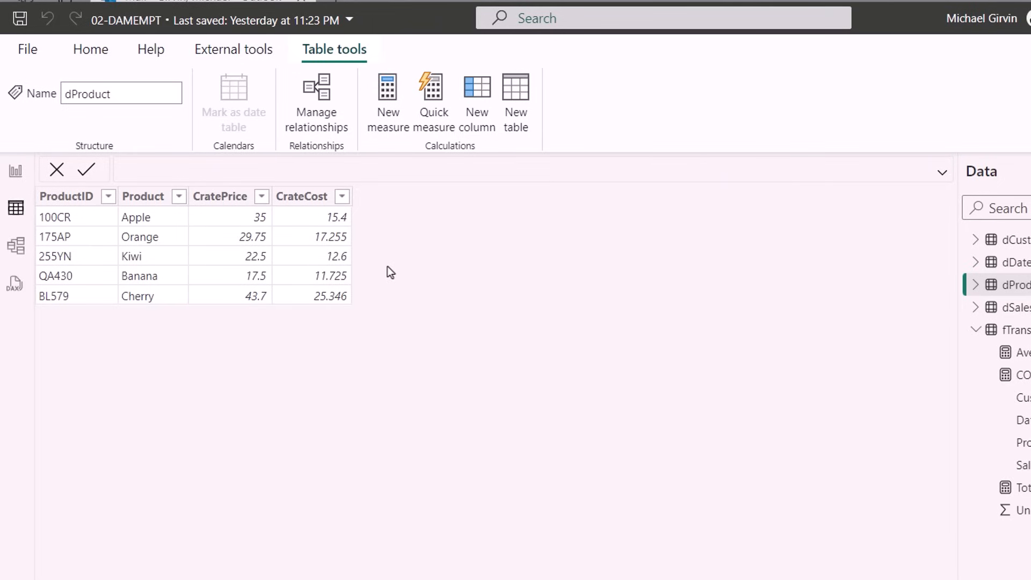
pyautogui.click(477, 97)
pyautogui.write('TotalUnitsByProduct')
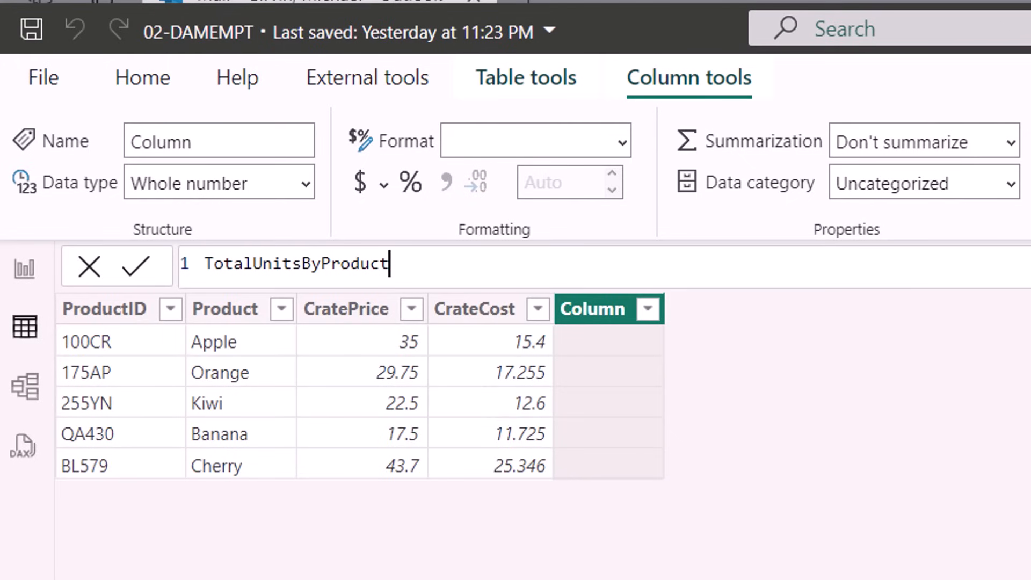
pyautogui.write('=sum(ft')
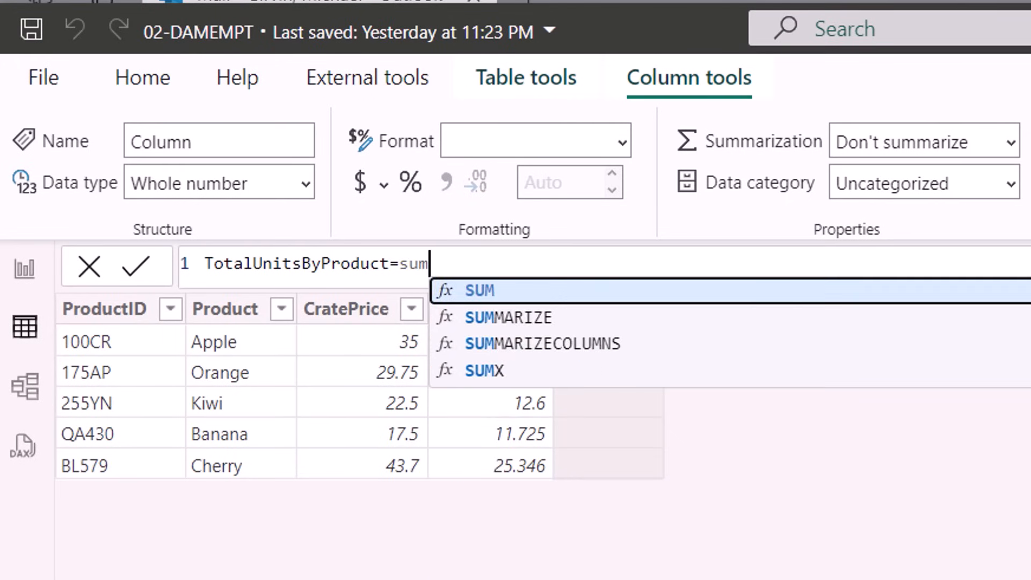
pyautogui.press('Down')
pyautogui.press('Down')
pyautogui.press('Down')
pyautogui.press('Down')
pyautogui.press('Down')
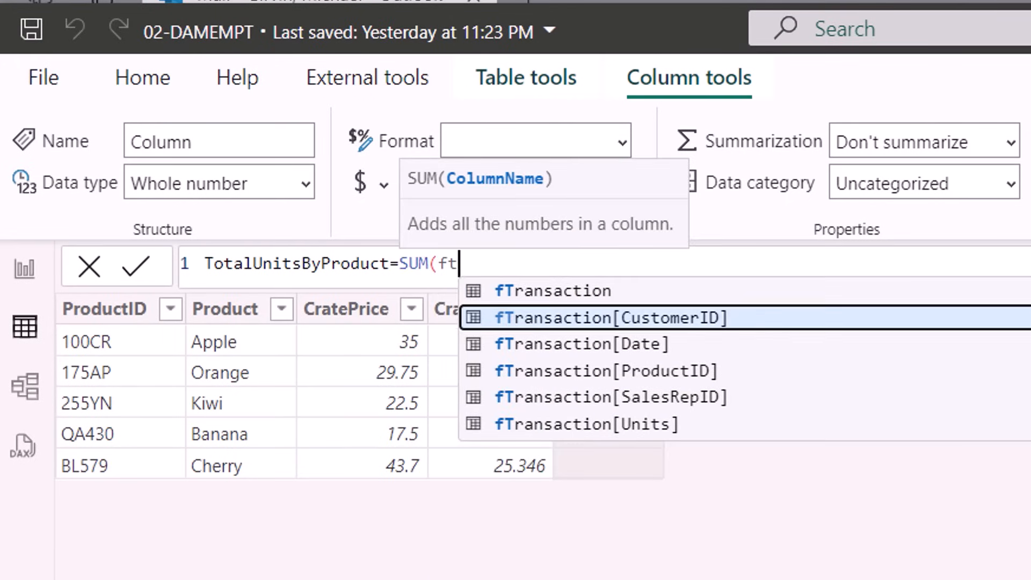
pyautogui.press('Tab')
pyautogui.write(')')
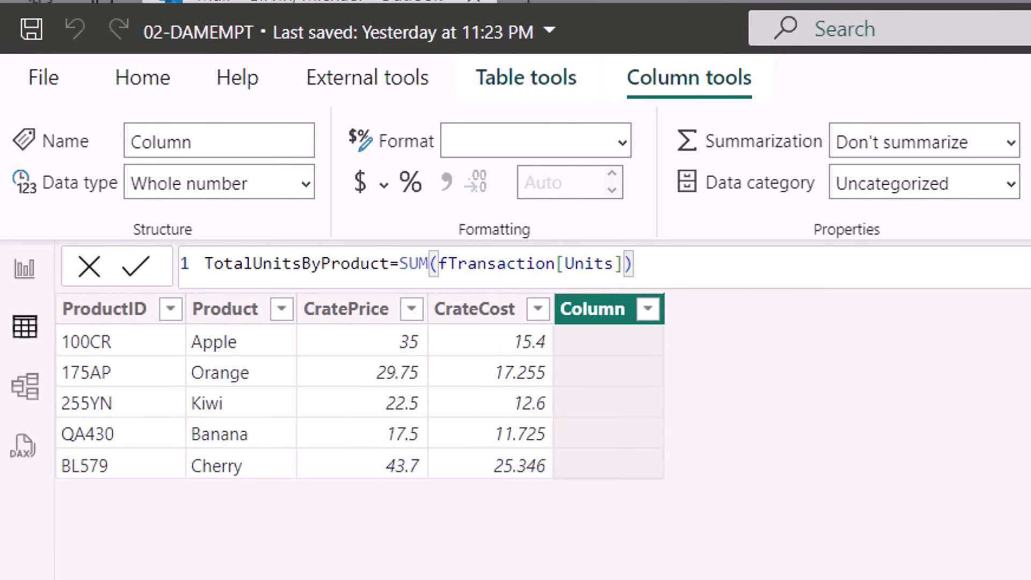
pyautogui.press('Return')
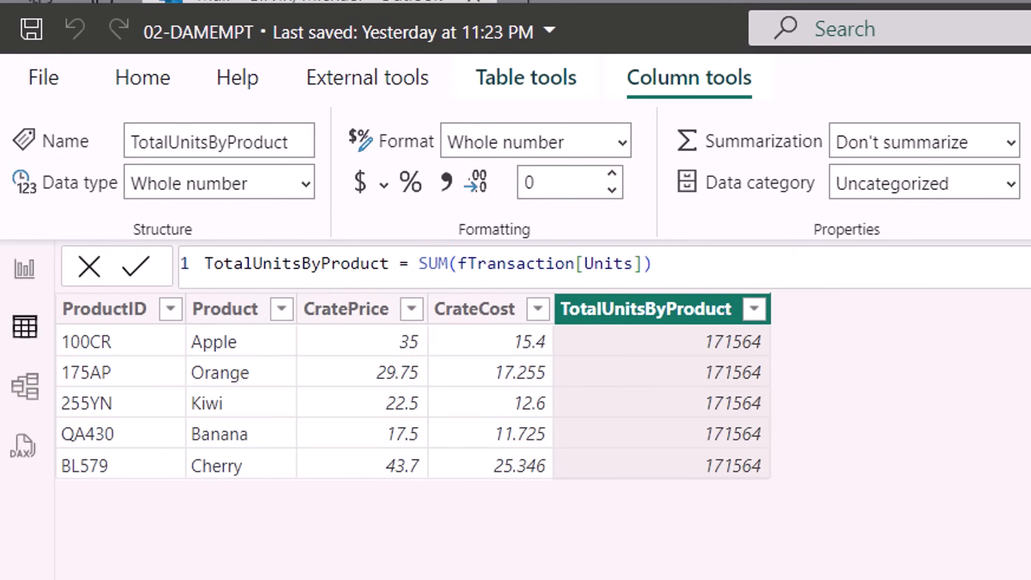
# - Wrap the TotalUnitsByProduct formula in CALCULATE so it reads CALCULATE(SUM(fTransaction[Units]))
pyautogui.doubleClick(425, 263)
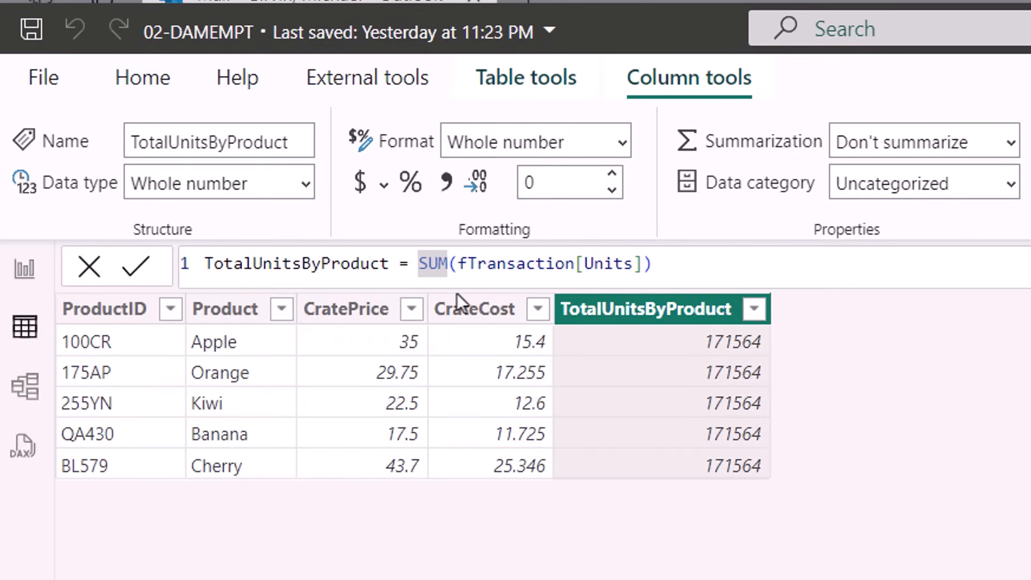
pyautogui.write('CALCULATE(')
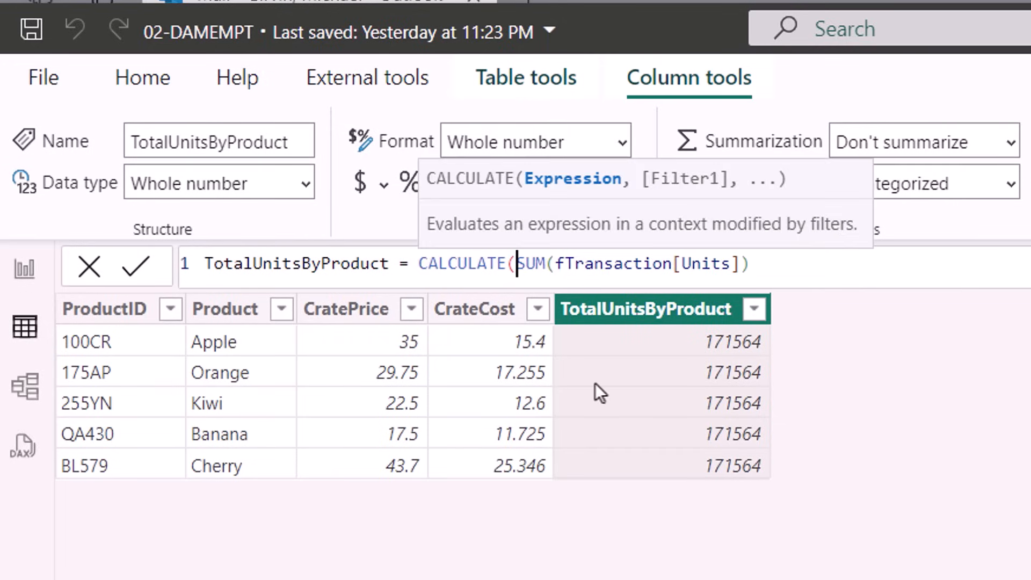
pyautogui.click(773, 268)
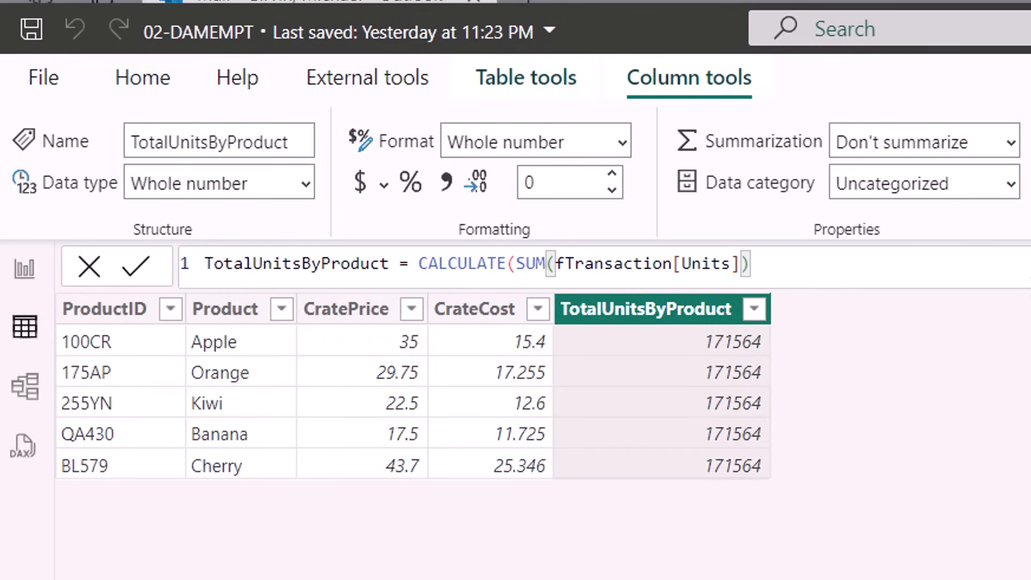
pyautogui.write(')')
pyautogui.press('Return')
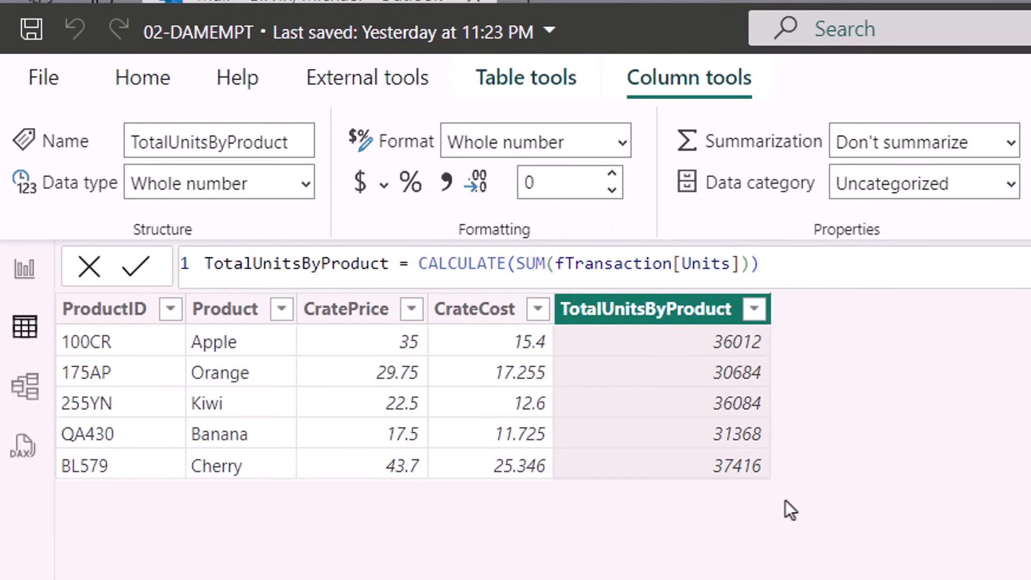
# - Multiply the TotalUnitsByProduct calculated column's formula by dProduct[CratePrice]
pyautogui.click(805, 269)
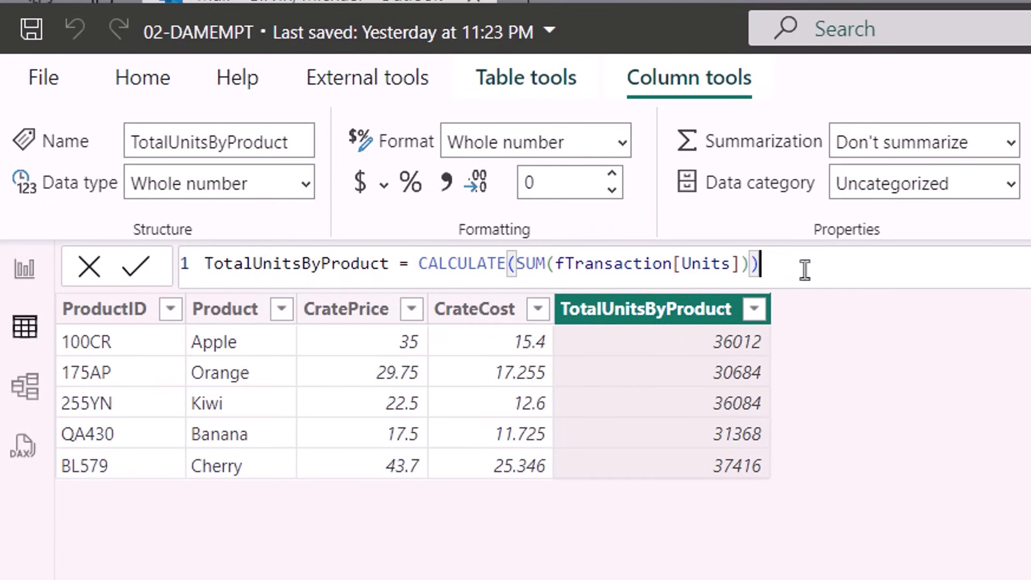
pyautogui.write('*')
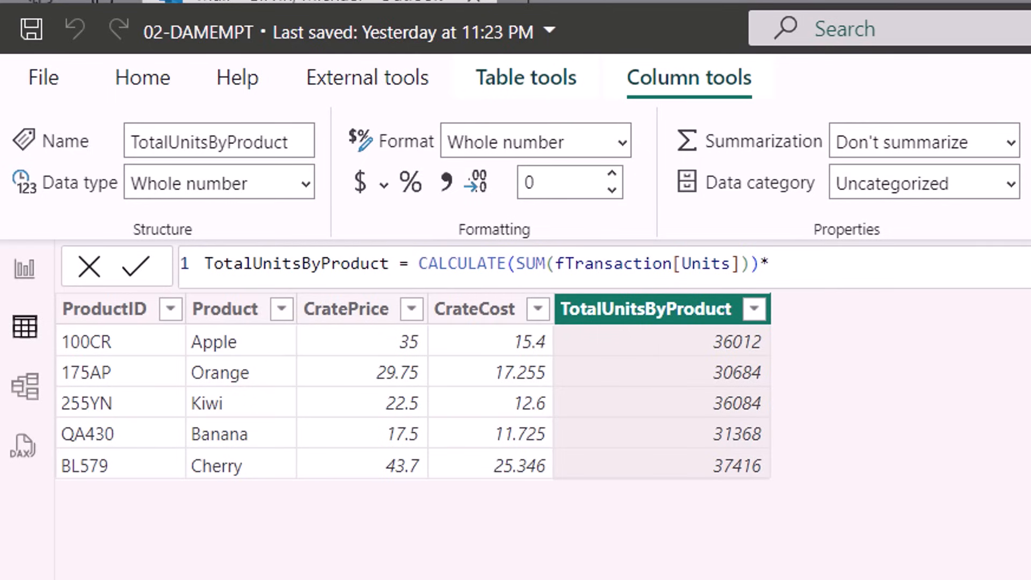
pyautogui.write('dp')
pyautogui.press('Down')
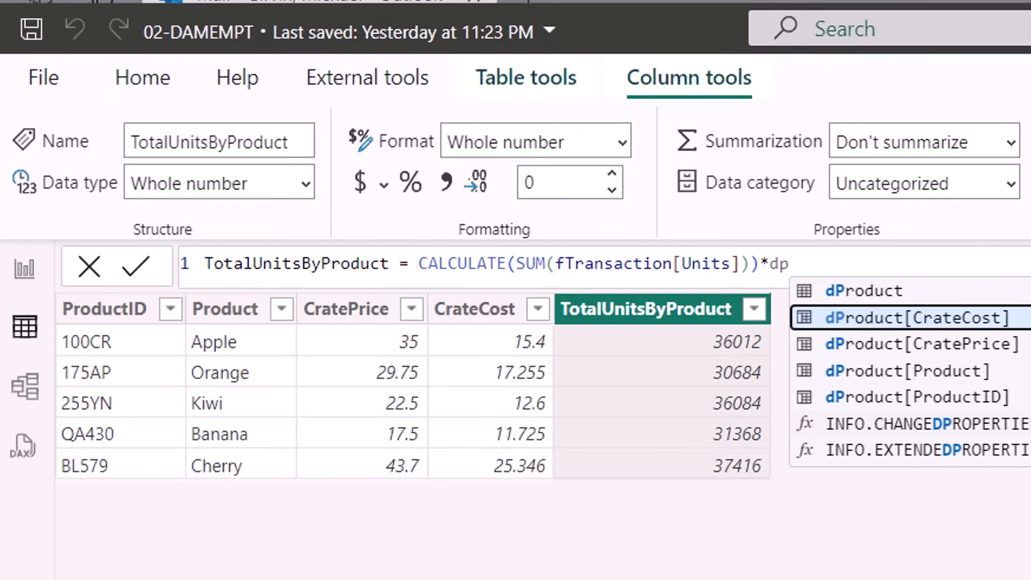
pyautogui.press('Down')
pyautogui.press('Tab')
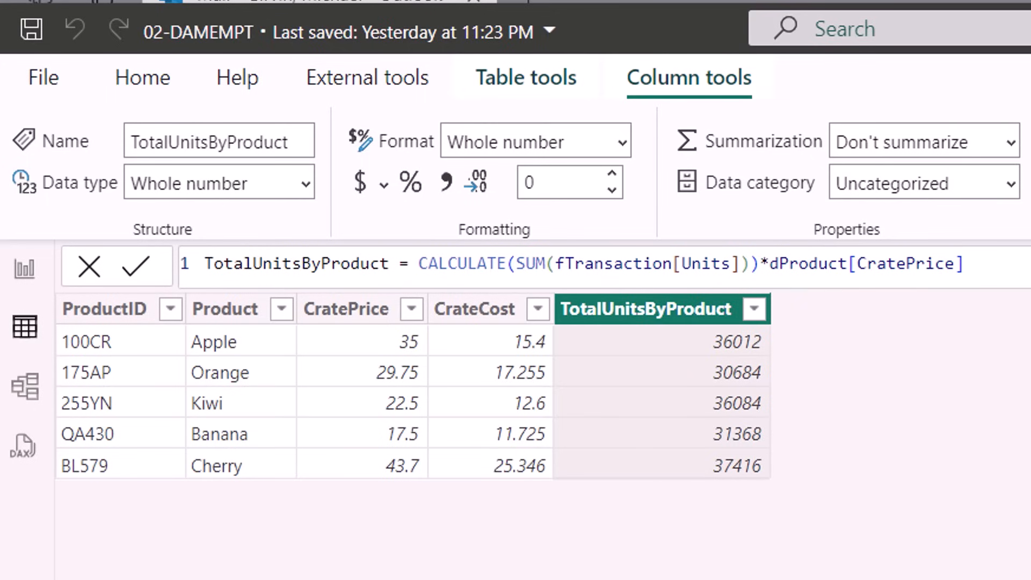
pyautogui.press('Return')
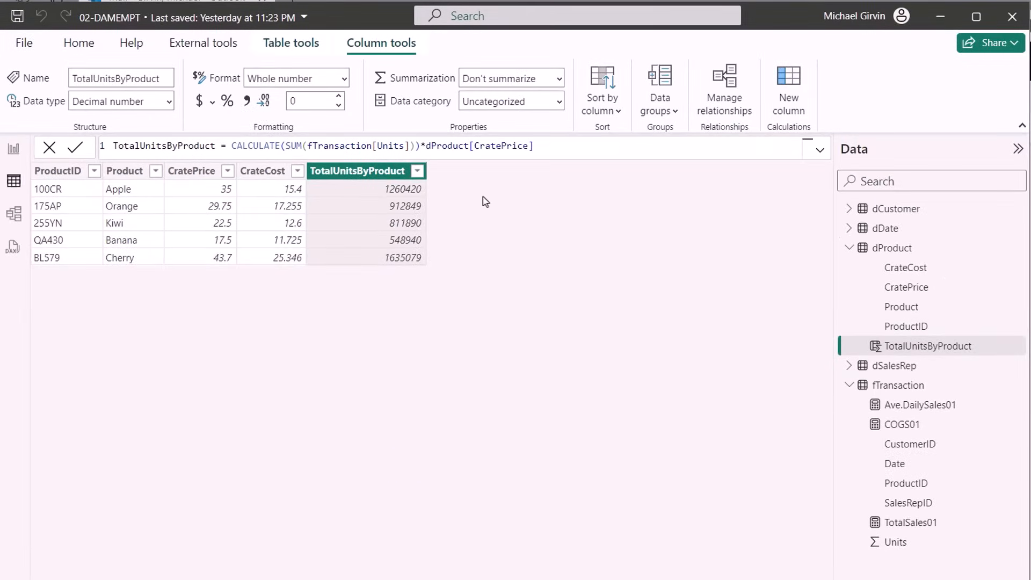
# - Create a measure TotalSales03 in dProduct as SUM(dProduct[TotalUnitsByProduct]) and format it with a thousands separator
pyautogui.rightClick(878, 252)
pyautogui.click(889, 263)
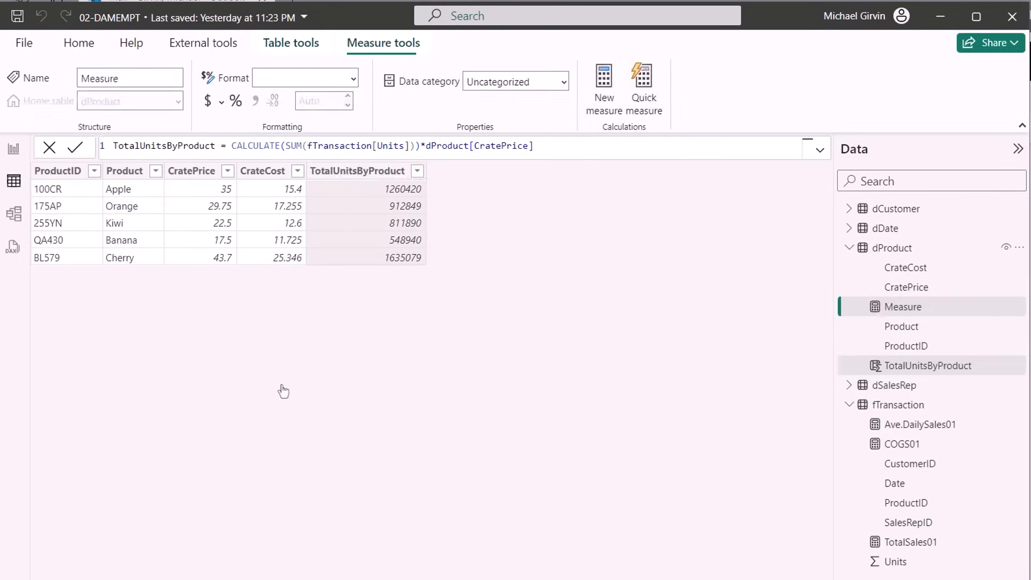
pyautogui.write('TotalSales03')
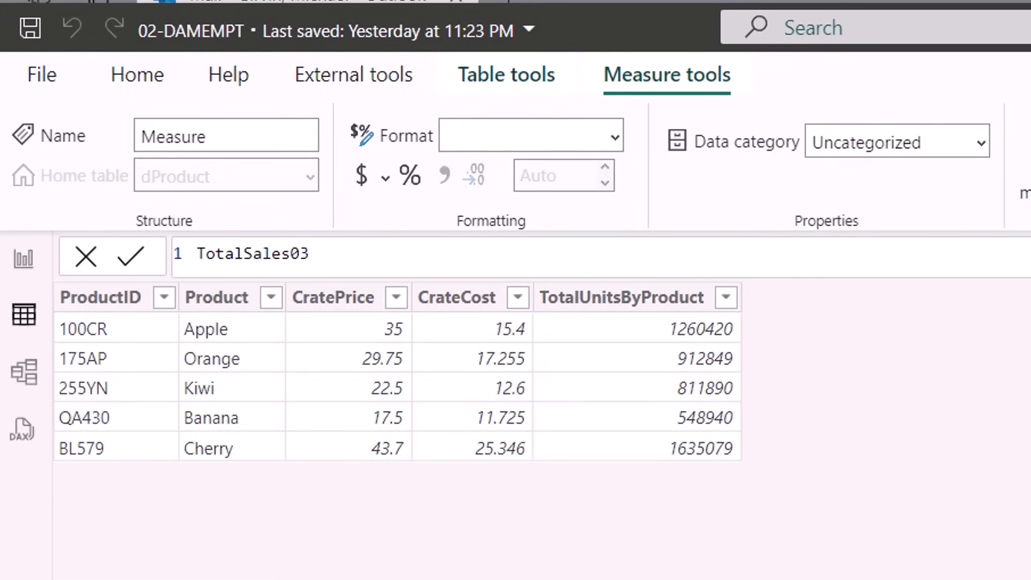
pyautogui.write('=sum(dp')
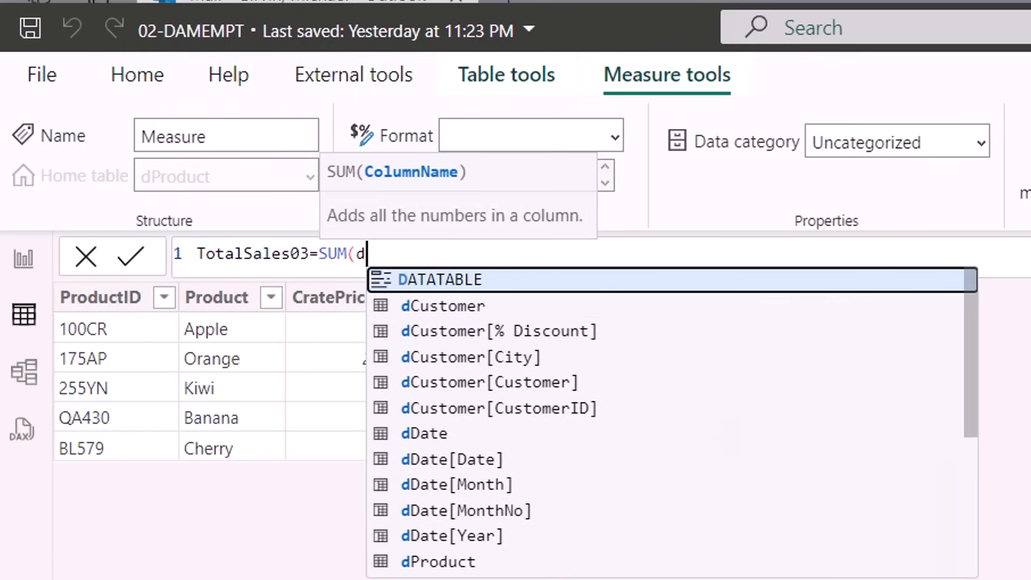
pyautogui.press('Down')
pyautogui.press('Down')
pyautogui.press('Down')
pyautogui.press('Down')
pyautogui.press('Down')
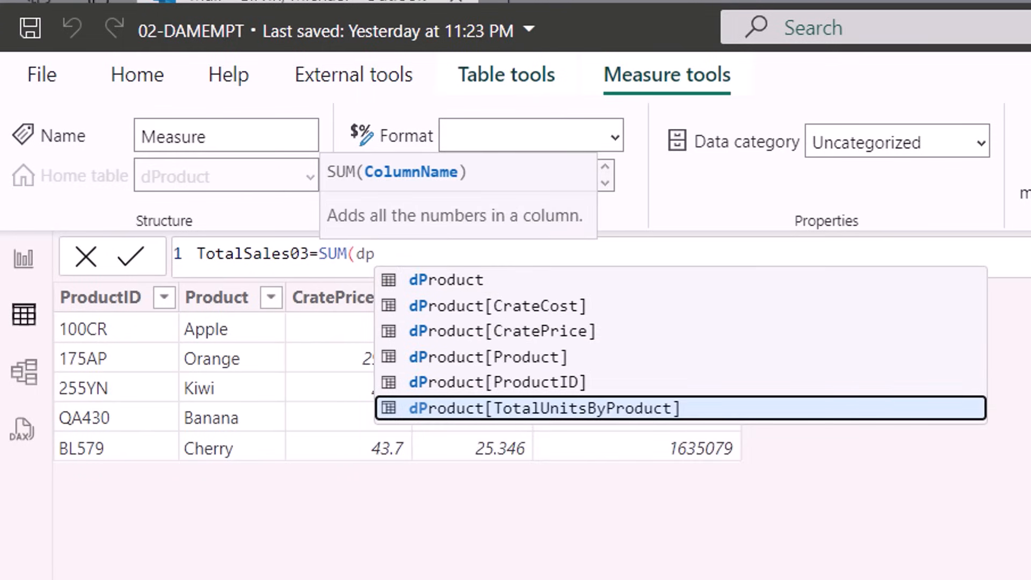
pyautogui.click(560, 412)
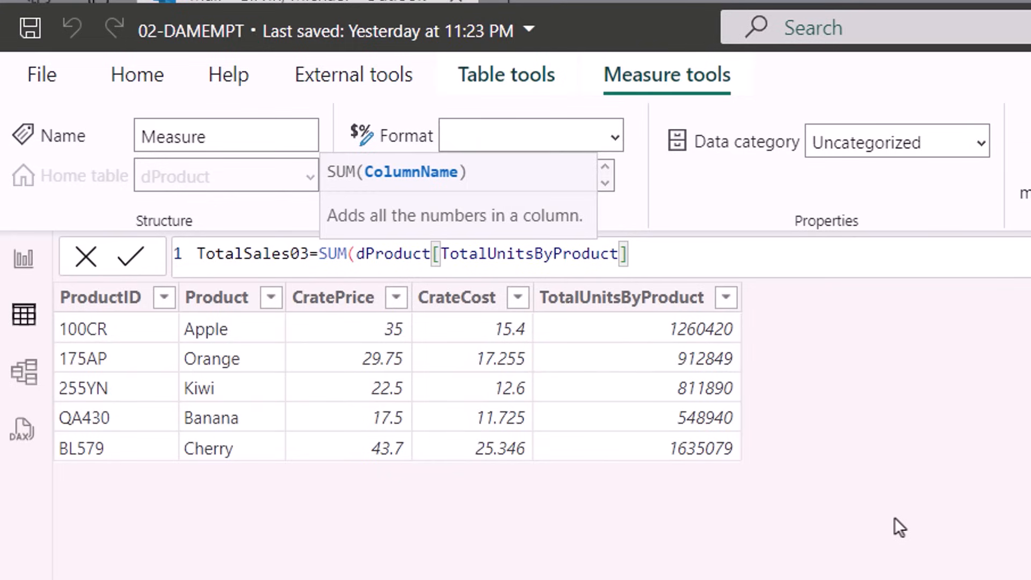
pyautogui.write(')')
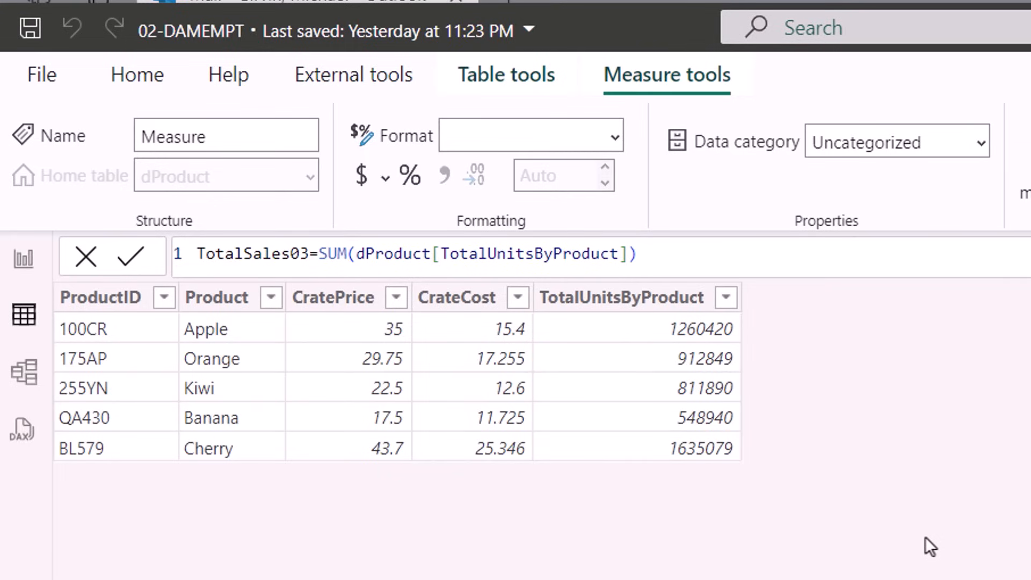
pyautogui.press('Return')
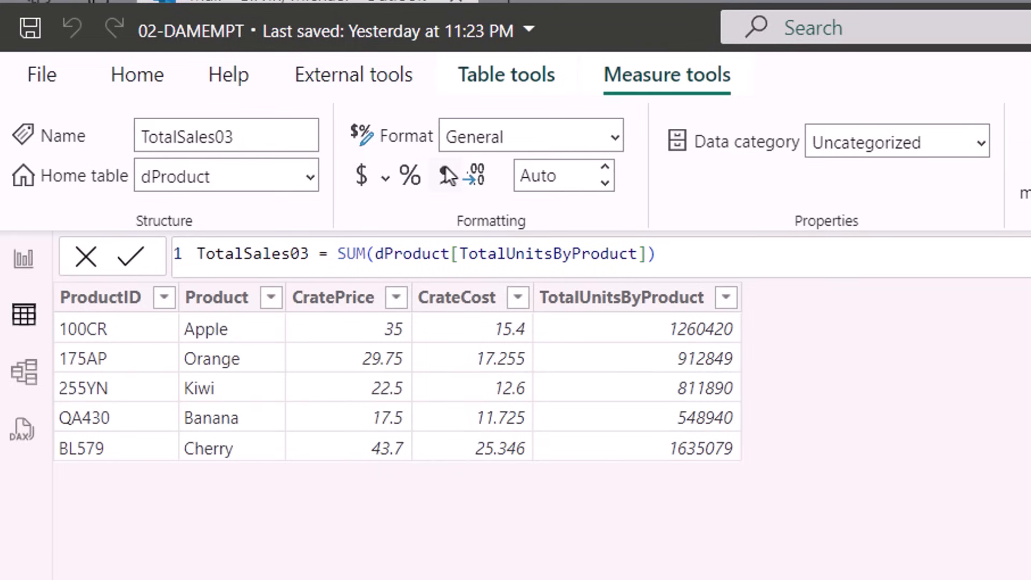
pyautogui.click(446, 169)
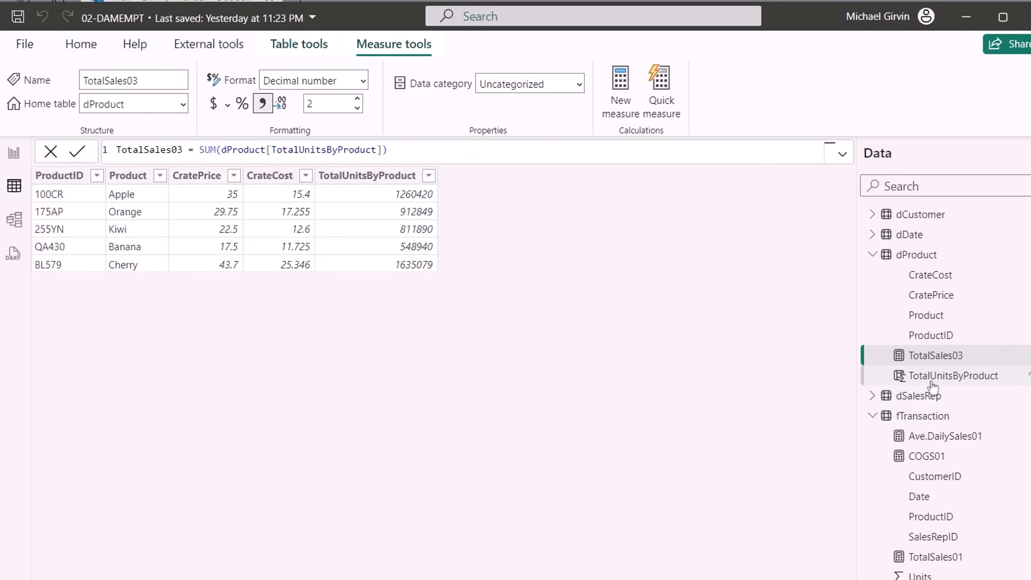
# - Rename the TotalUnitsByProduct calculated column as TotalSalesByProduct
pyautogui.click(932, 377)
pyautogui.moveTo(149, 150); pyautogui.dragTo(182, 150)
pyautogui.write('Sa')
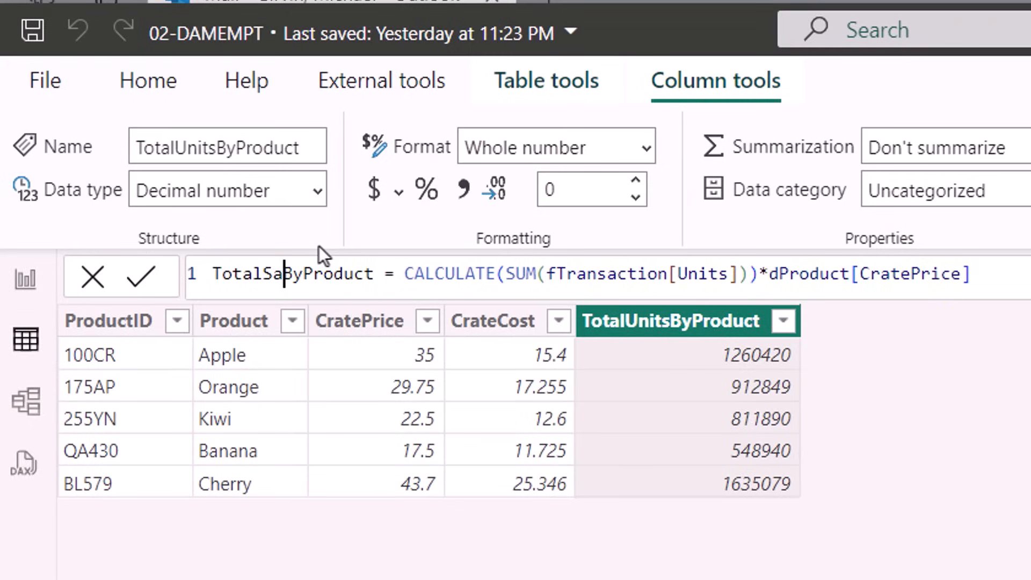
pyautogui.write('les')
pyautogui.press('Return')
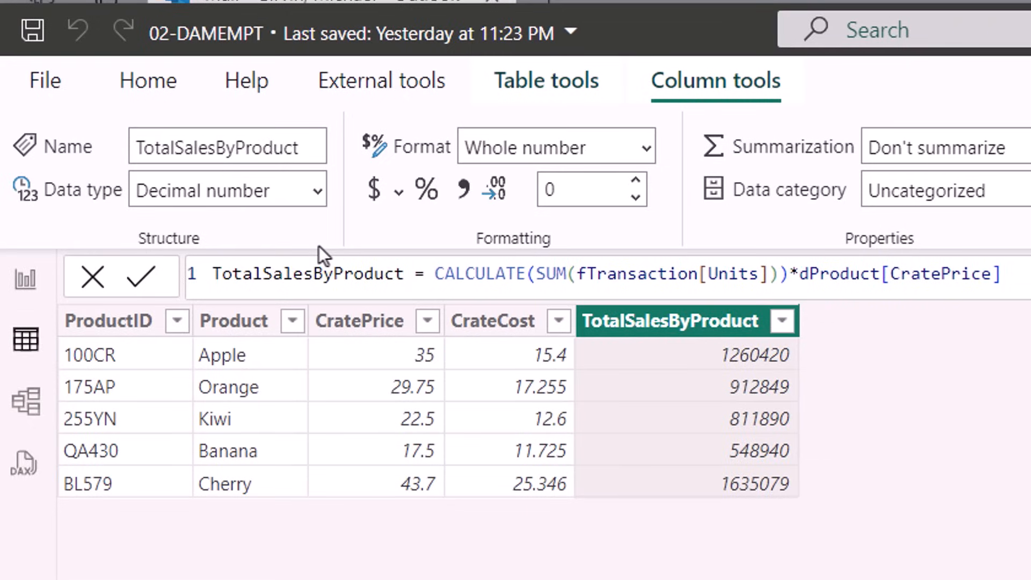
# - Add the TotalSales03 measure to the product table visual on the report page
pyautogui.click(24, 285)
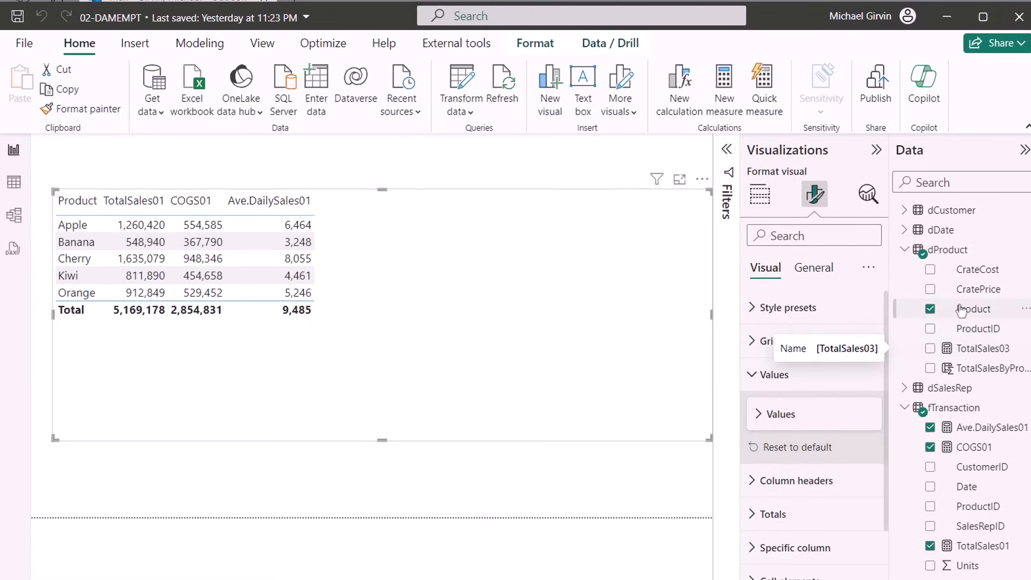
pyautogui.click(930, 348)
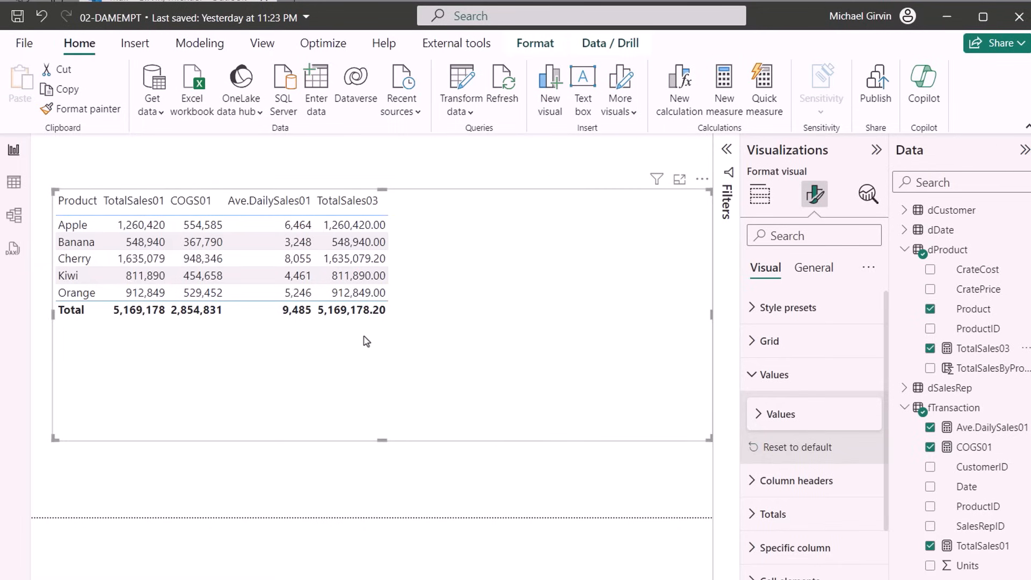
# - Start a new measure TotalSales($) in fTransaction using SUMX with dProduct as its table argument
pyautogui.click(950, 411)
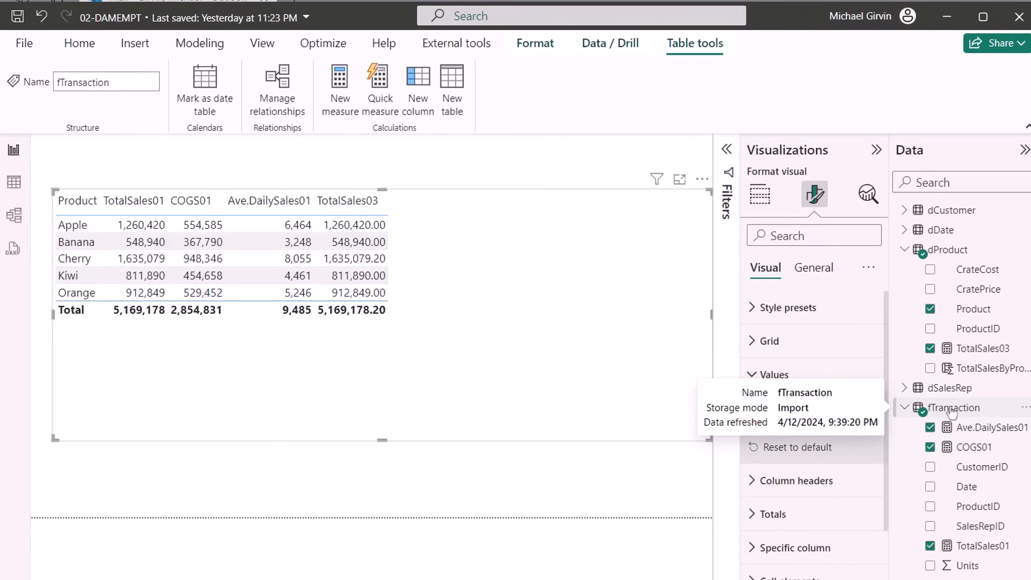
pyautogui.rightClick(951, 413)
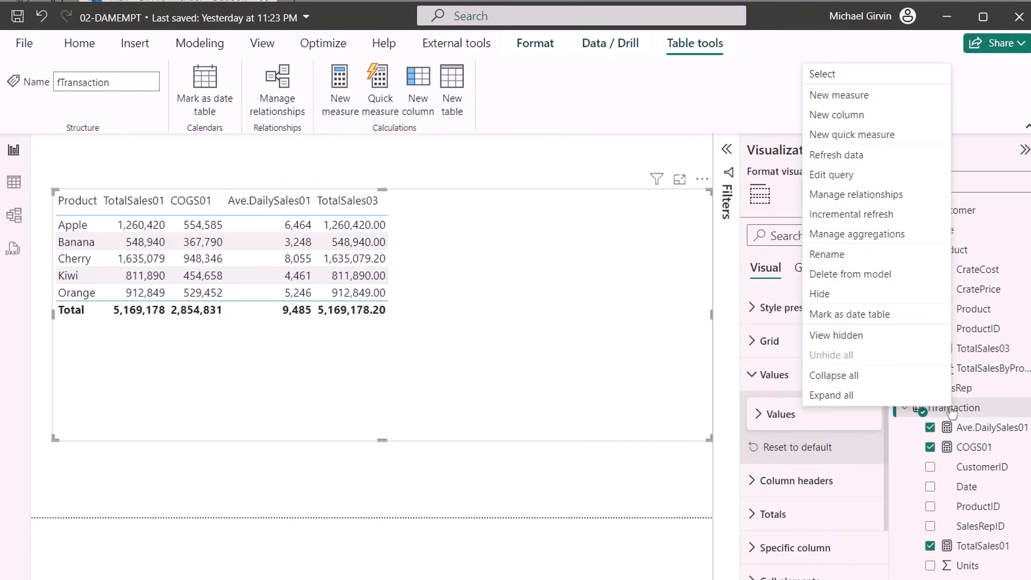
pyautogui.click(884, 101)
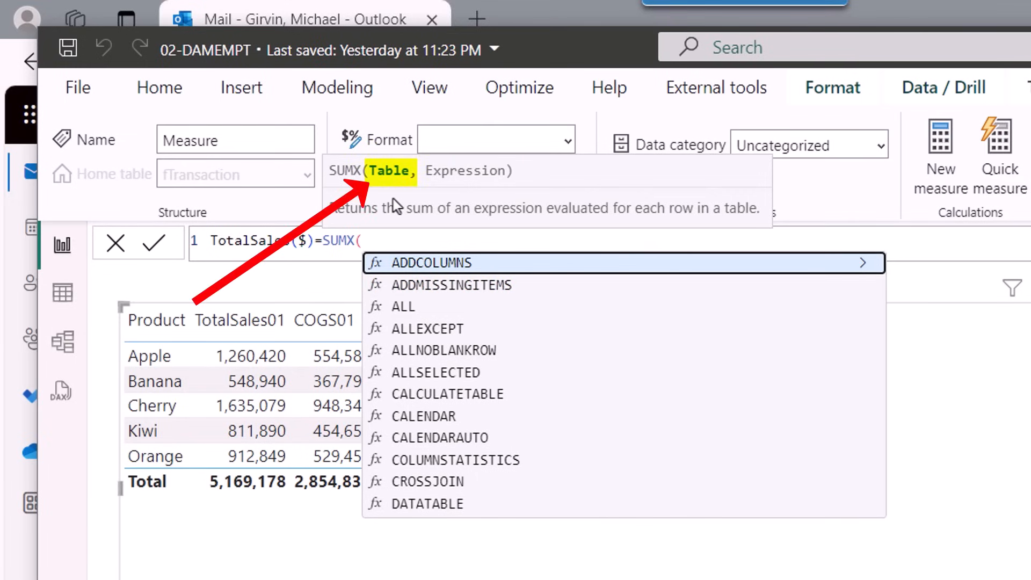
pyautogui.write('dp')
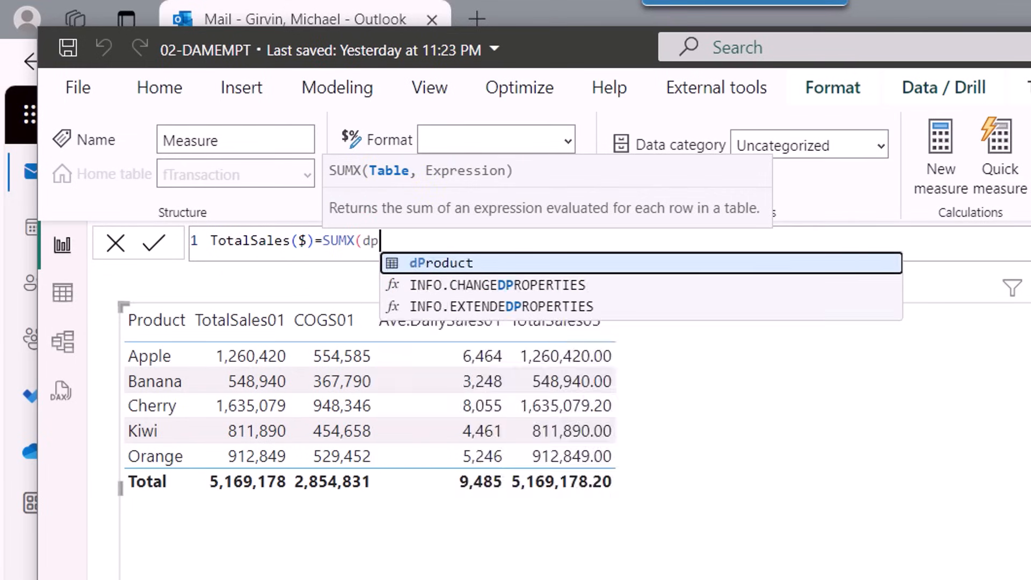
pyautogui.press('Tab')
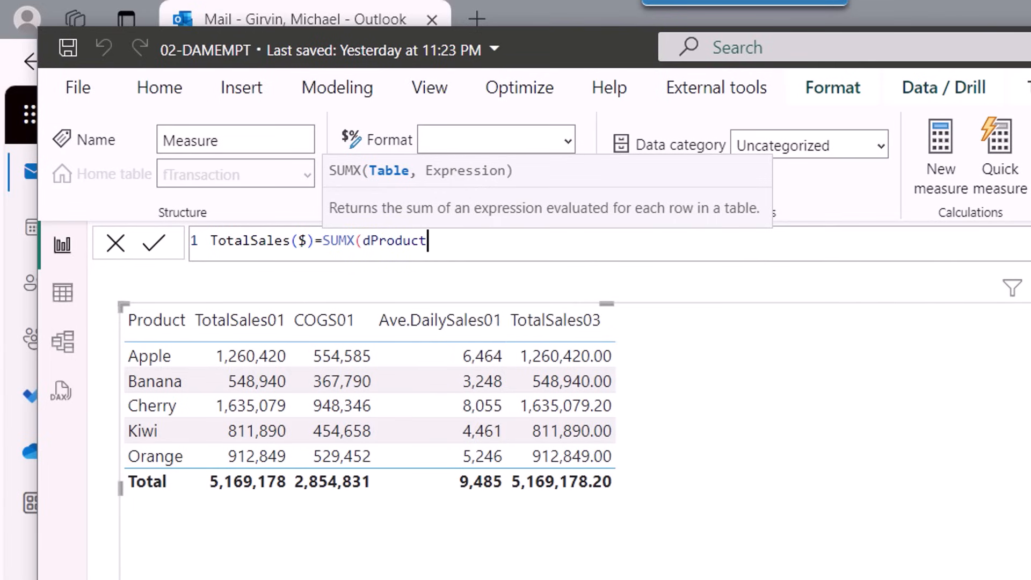
pyautogui.write(',')
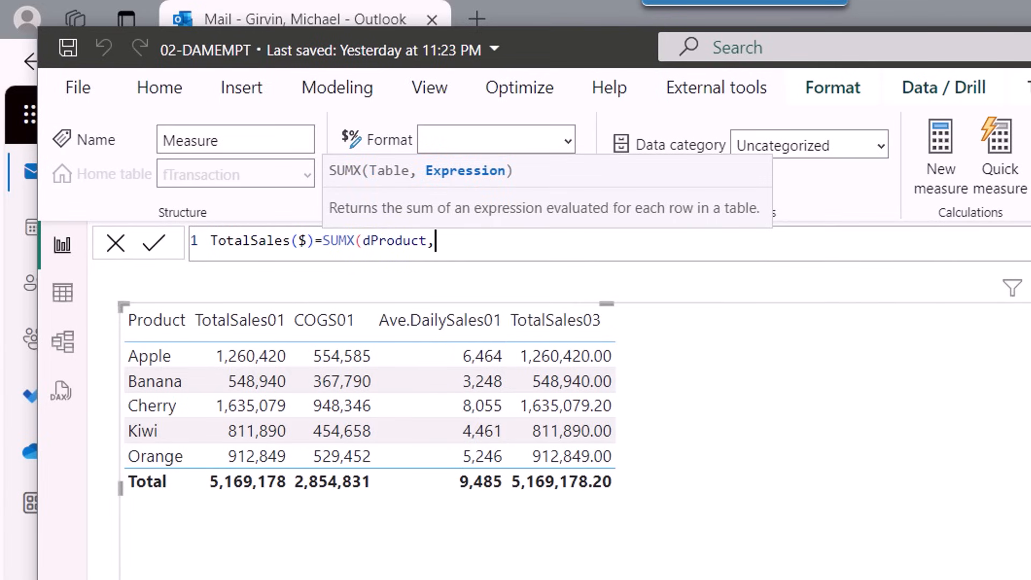
# - Enter SUM(fTransaction[Units]) as the expression inside the SUMX function
pyautogui.write('SUM')
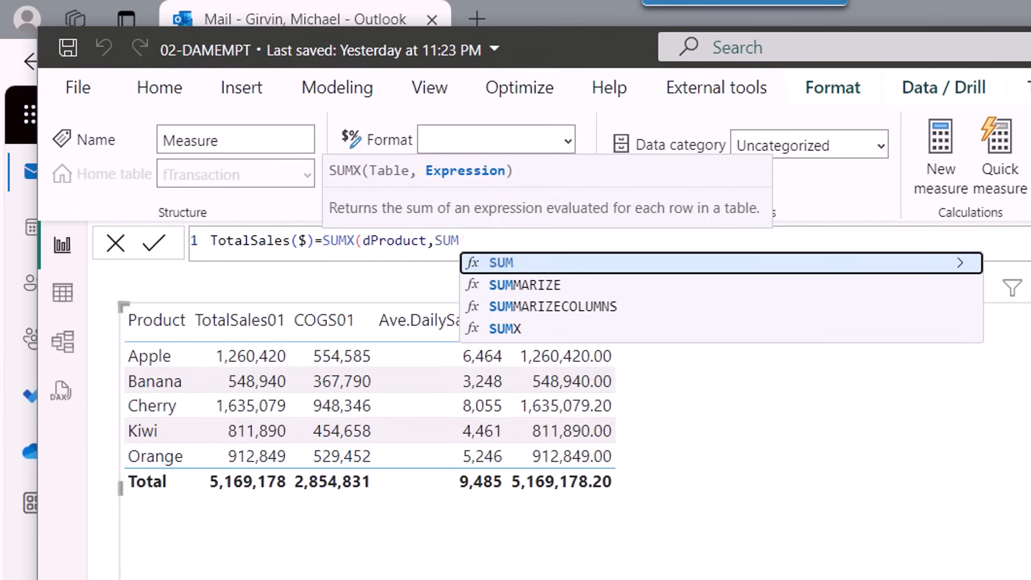
pyautogui.write('(ft')
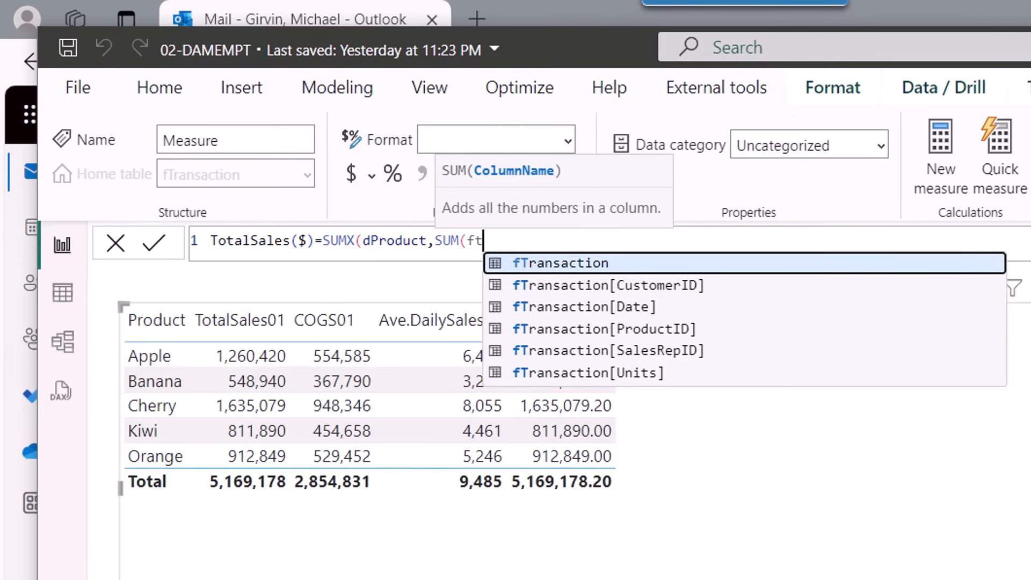
pyautogui.press('Down')
pyautogui.press('Down')
pyautogui.press('Down')
pyautogui.press('Down')
pyautogui.press('Down')
pyautogui.press('Tab')
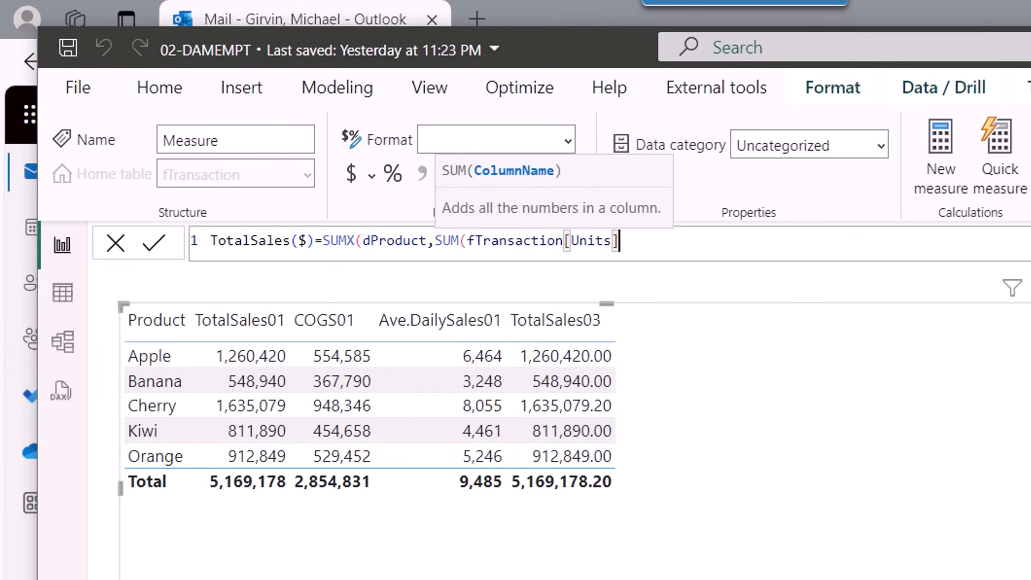
pyautogui.write(')')
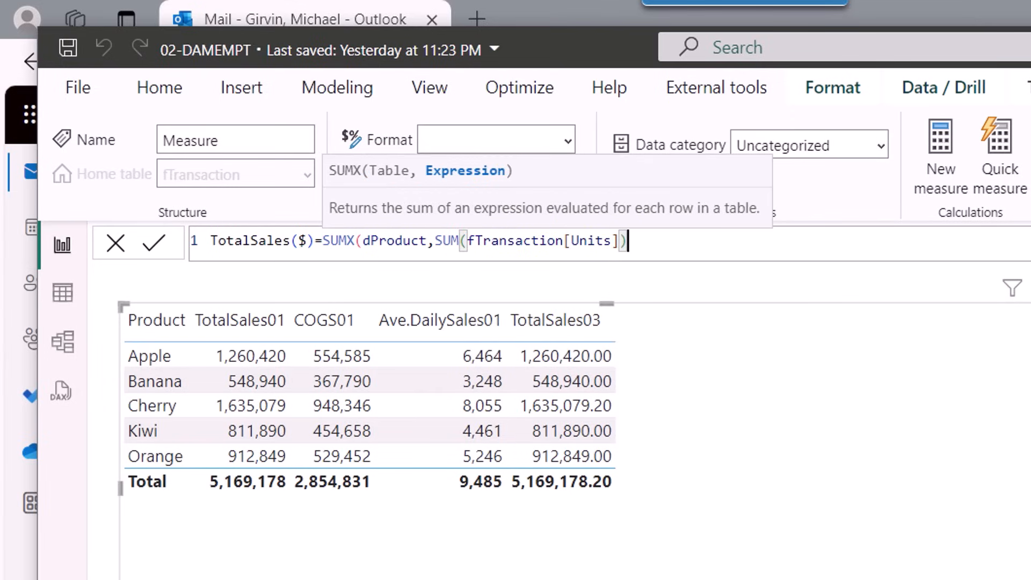
# - Wrap SUM(fTransaction[Units]) in a CALCULATE function within the TotalSales($) formula
pyautogui.click(435, 241)
pyautogui.write('c')
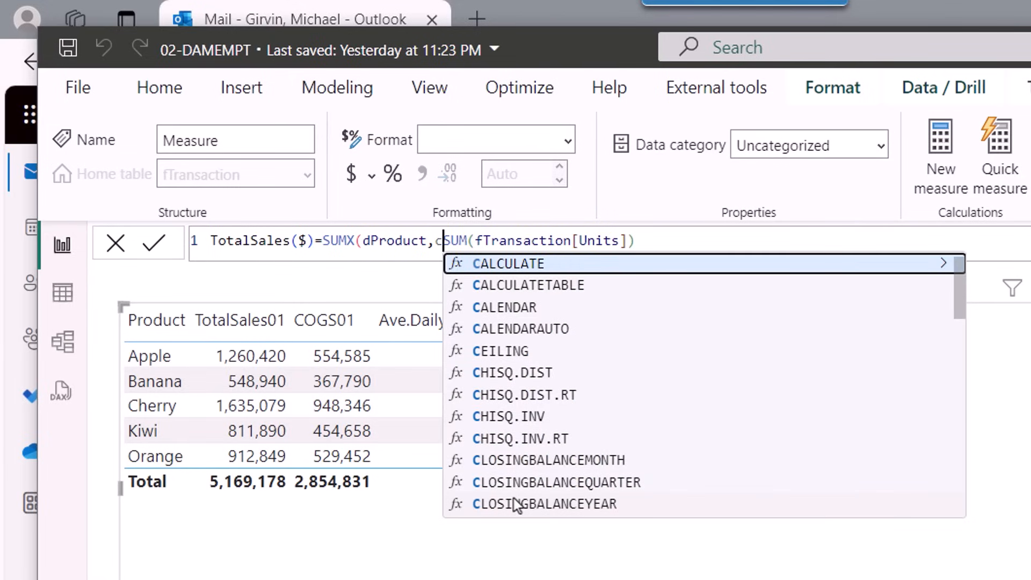
pyautogui.press('Tab')
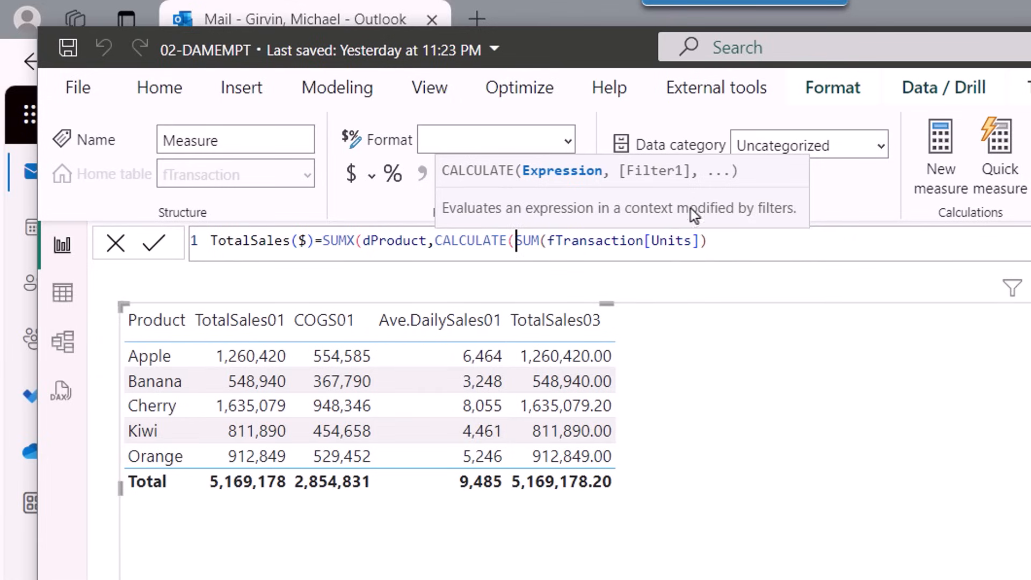
pyautogui.click(720, 246)
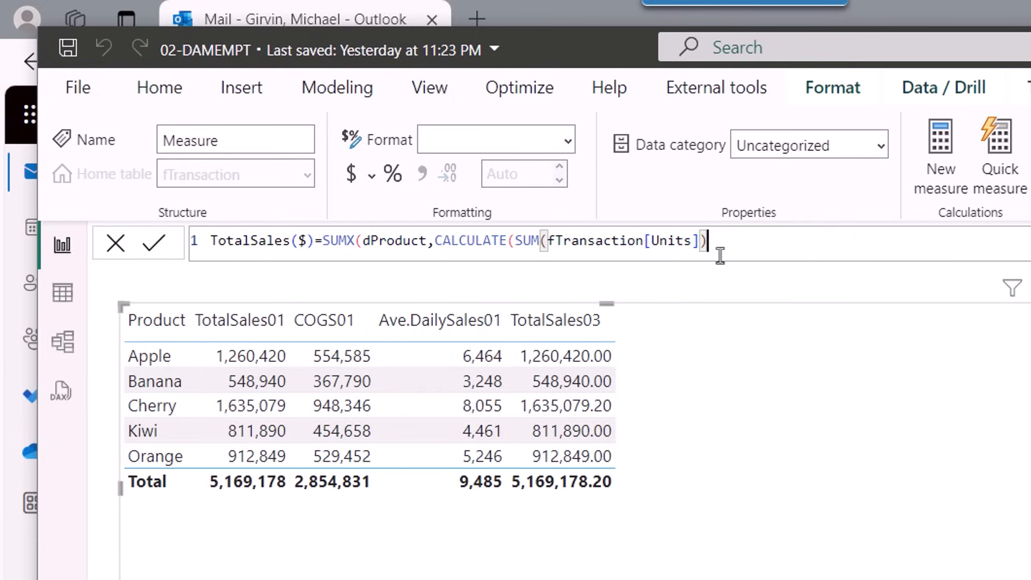
pyautogui.write(')')
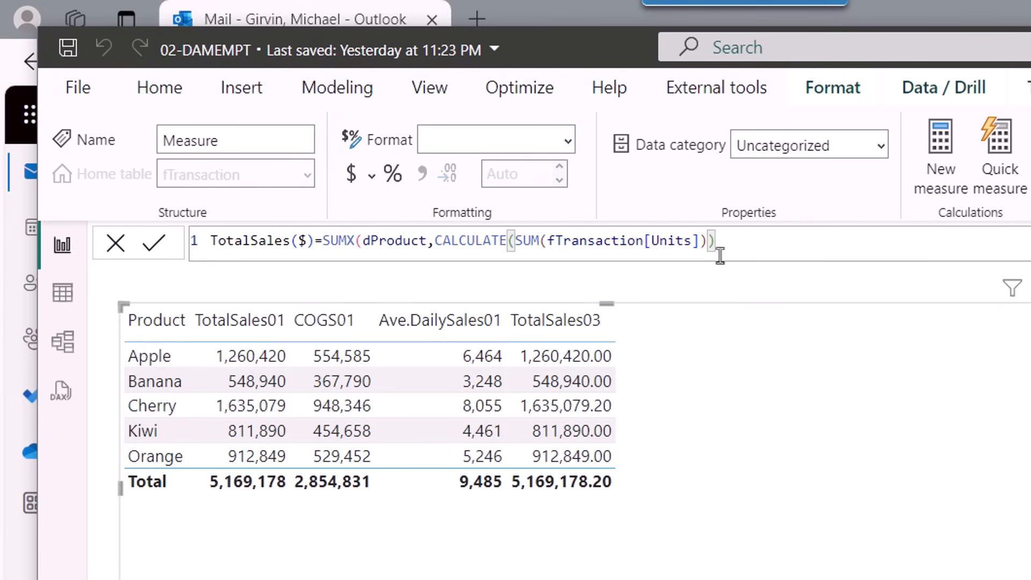
# - Multiply the CALCULATE expression by dProduct[CratePrice], close the SUMX function and commit the TotalSales($) measure
pyautogui.write('*dp')
pyautogui.press('Down')
pyautogui.press('Down')
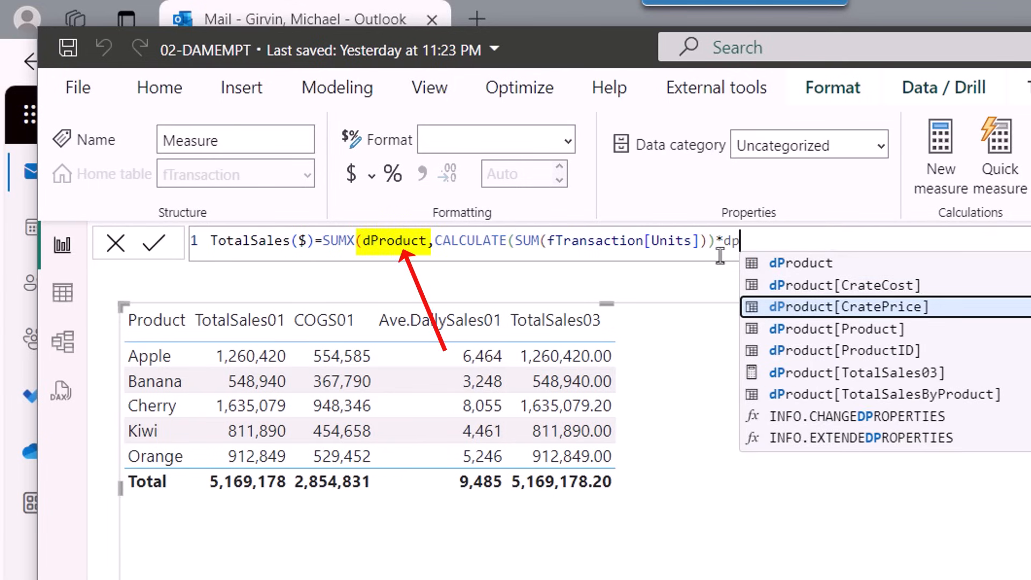
pyautogui.press('Tab')
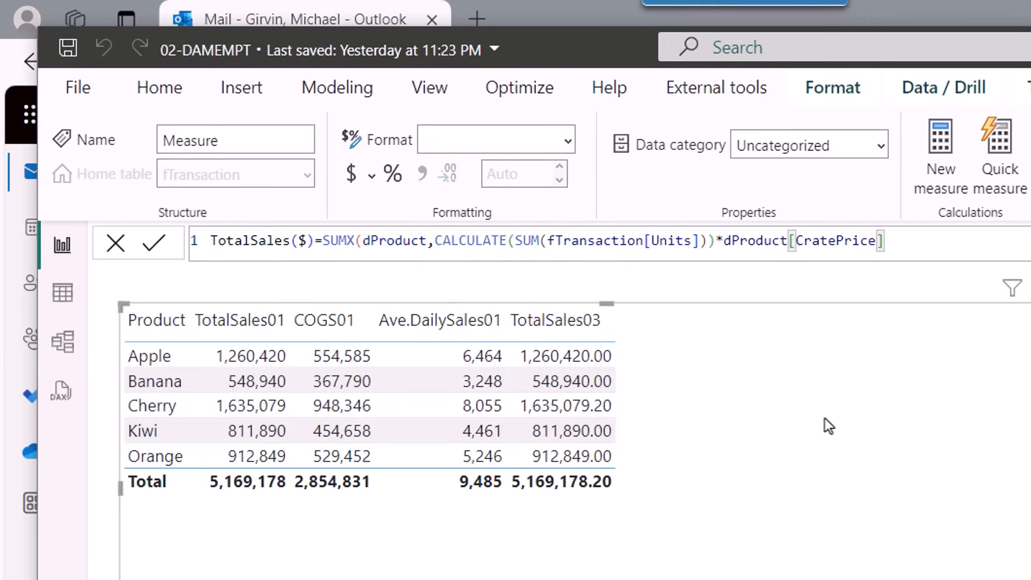
pyautogui.write(')')
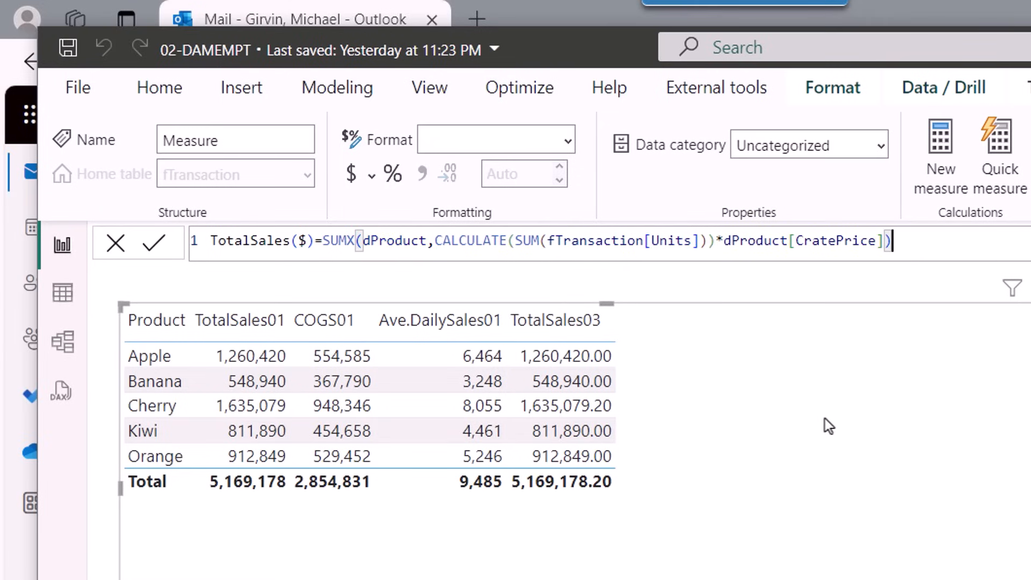
pyautogui.press('Return')
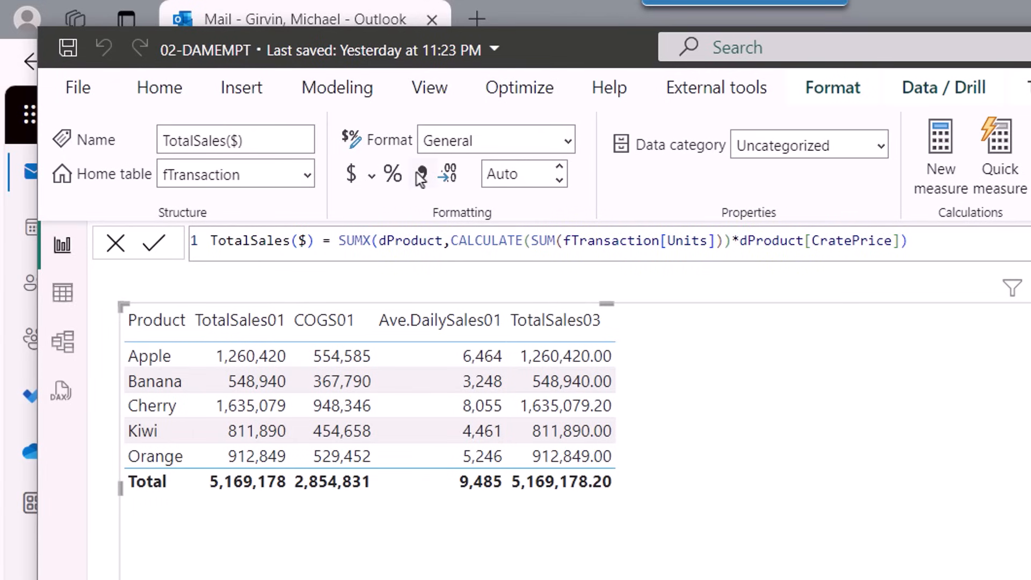
# - Format the TotalSales($) measure with a thousands separator
pyautogui.click(422, 173)
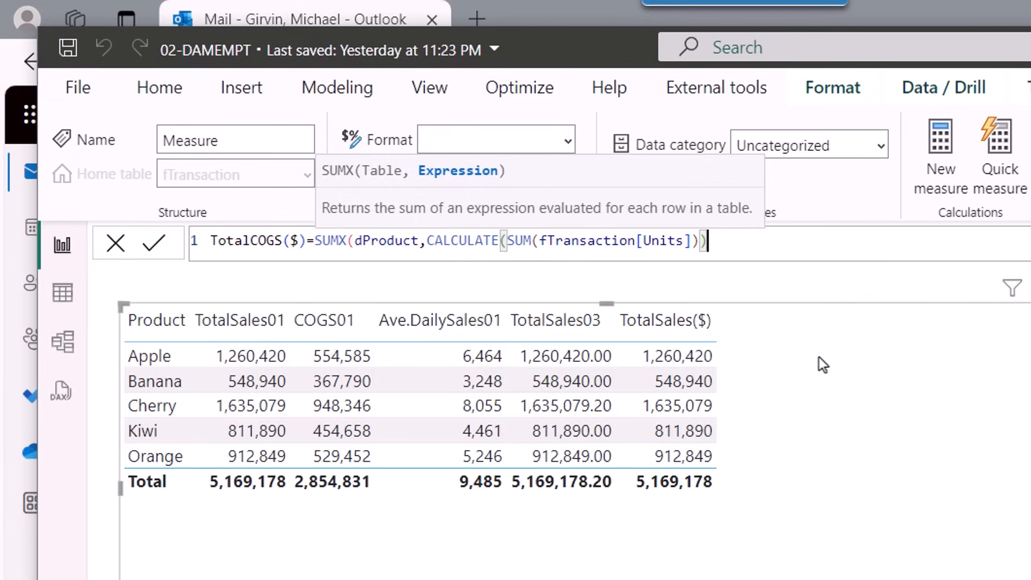
# - Complete the TotalCOGS($) measure by multiplying the CALCULATE expression by dProduct[CrateCost], commit it and format it with a thousands separator
pyautogui.write('*dp')
pyautogui.press('Down')
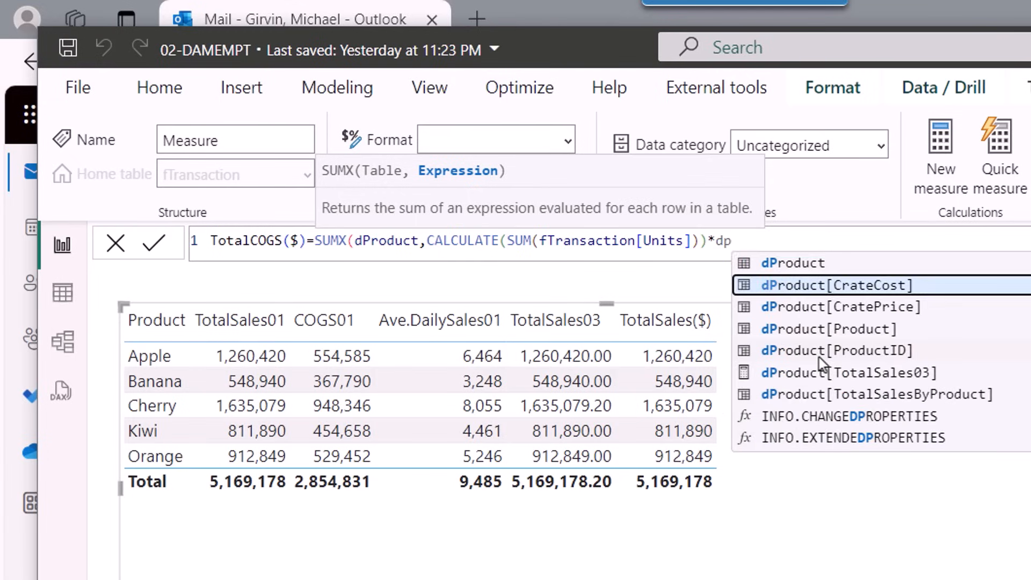
pyautogui.press('Tab')
pyautogui.write(')')
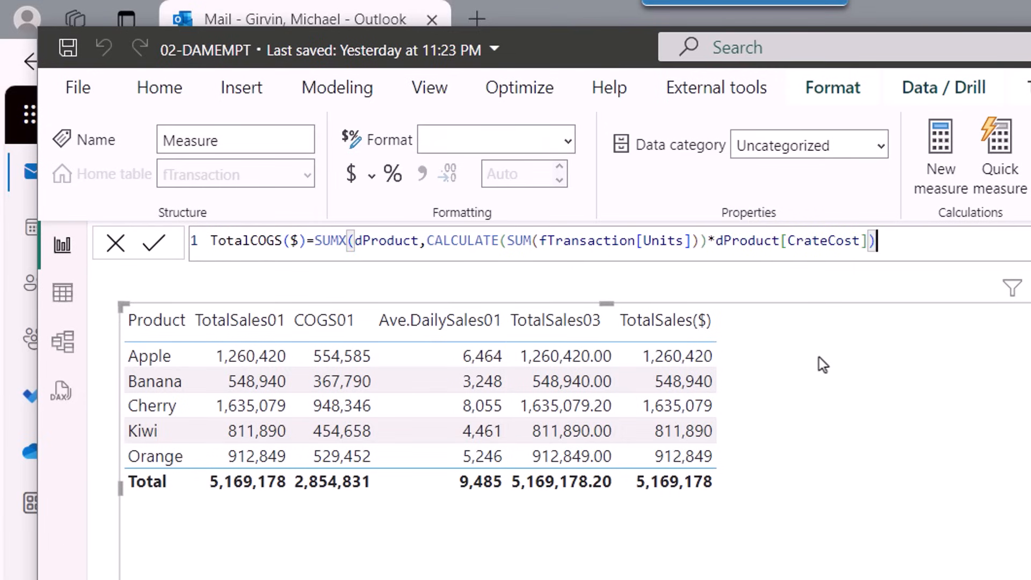
pyautogui.press('Return')
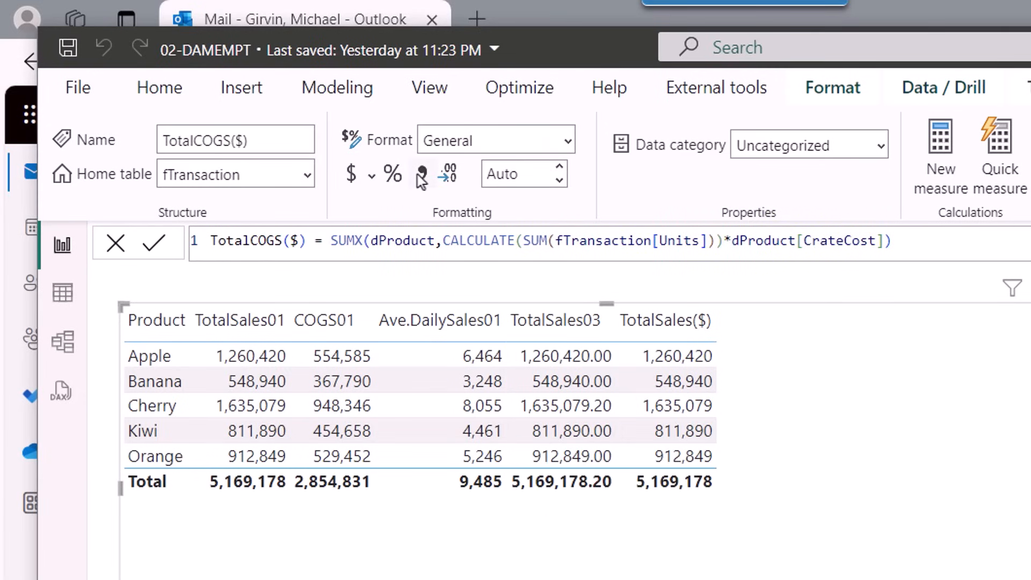
pyautogui.click(421, 174)
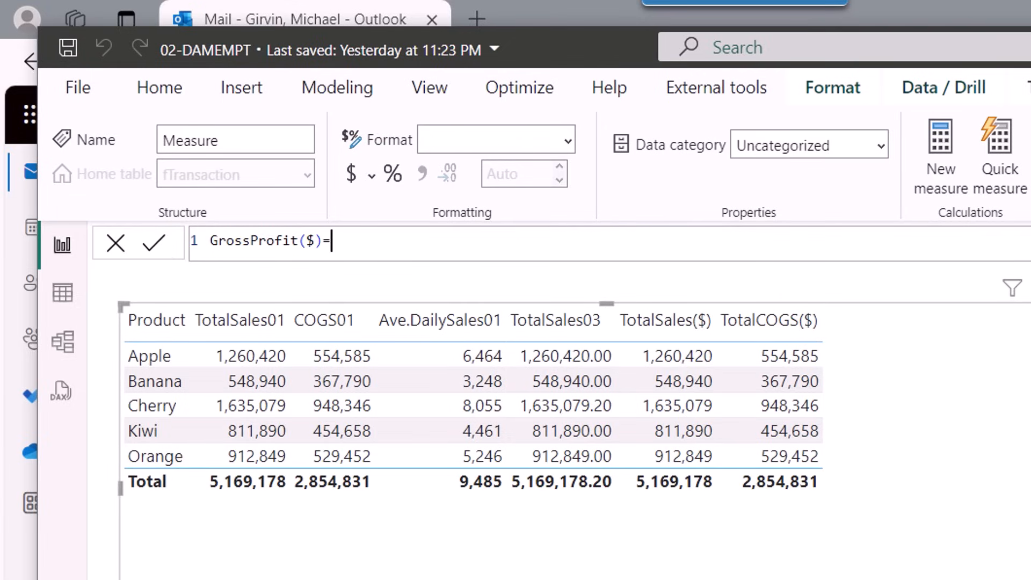
# - Define the GrossProfit($) measure as [TotalSales($)]-[TotalCOGS($)], commit it and format it with a thousands separator
pyautogui.write('[')
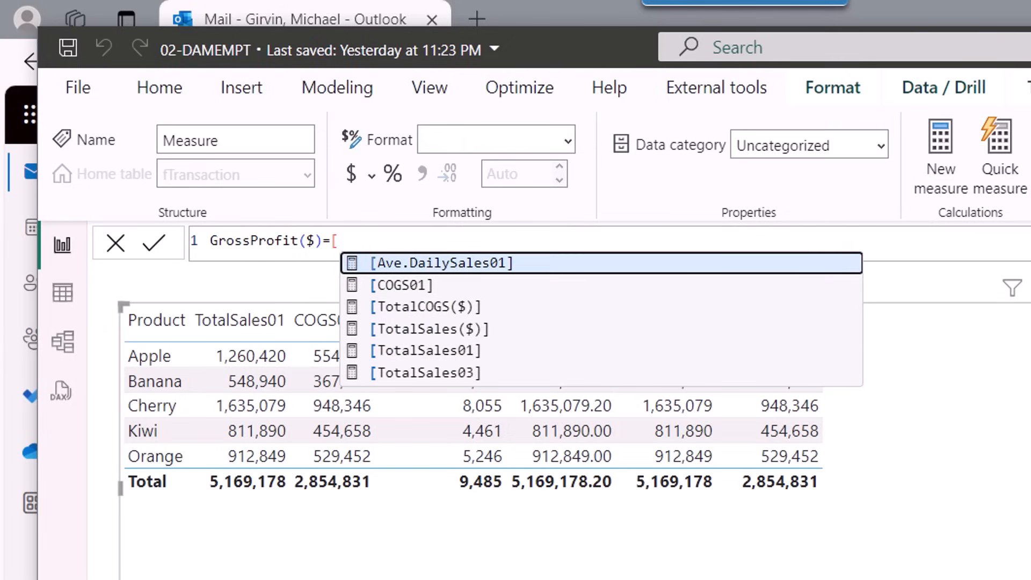
pyautogui.press('Down')
pyautogui.press('Down')
pyautogui.press('Down')
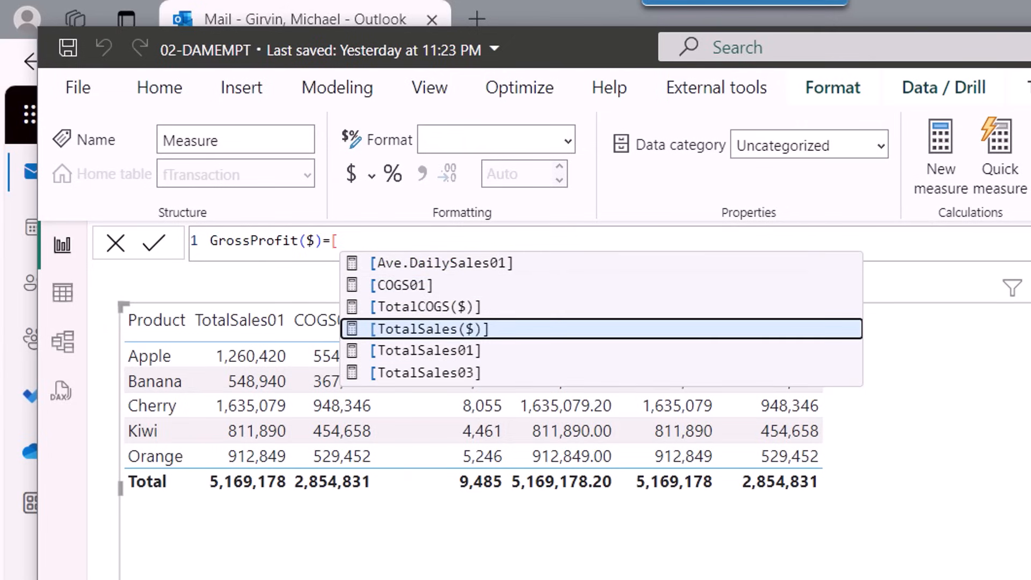
pyautogui.press('Tab')
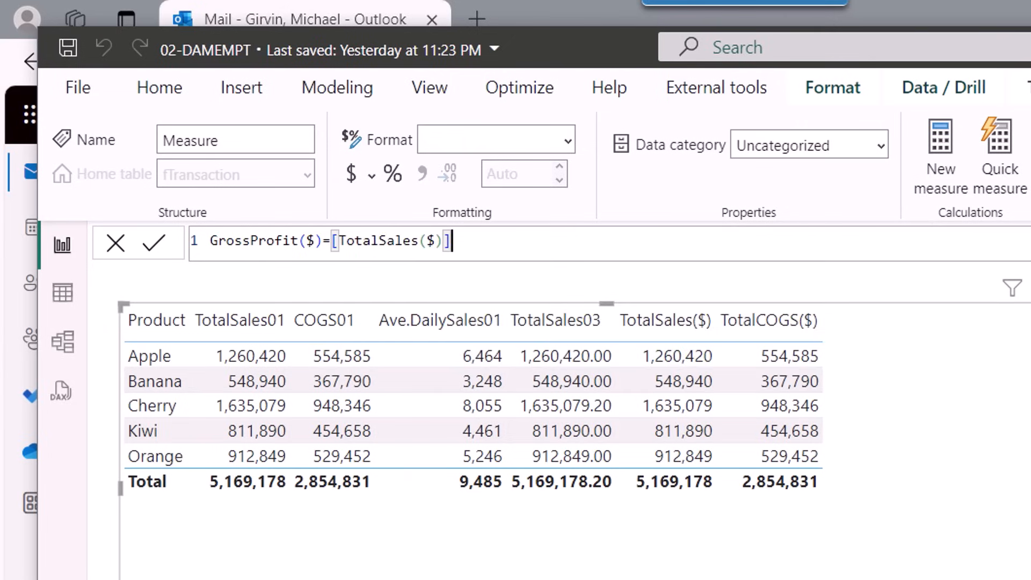
pyautogui.write('-')
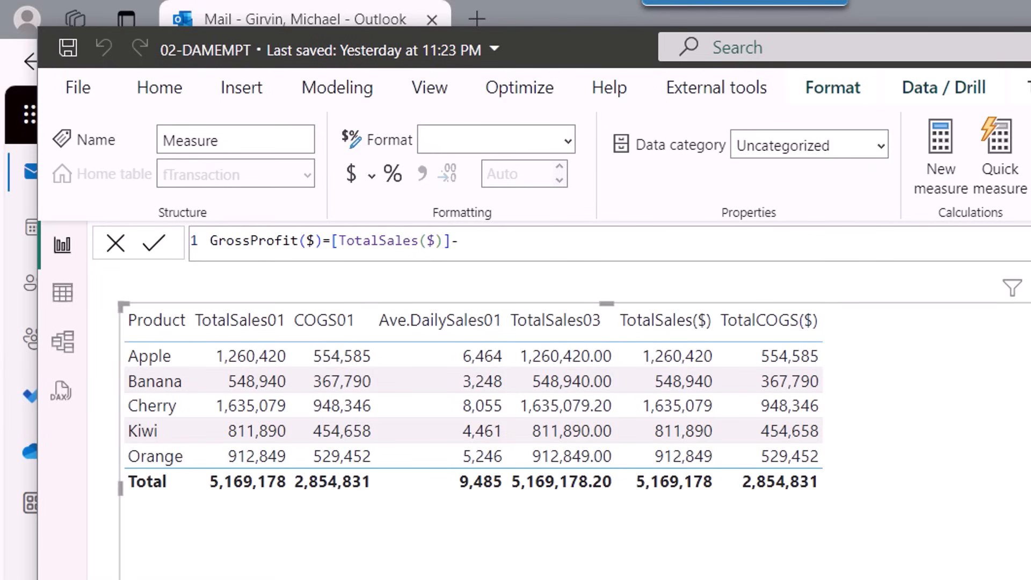
pyautogui.write('[')
pyautogui.press('Down')
pyautogui.press('Down')
pyautogui.press('Tab')
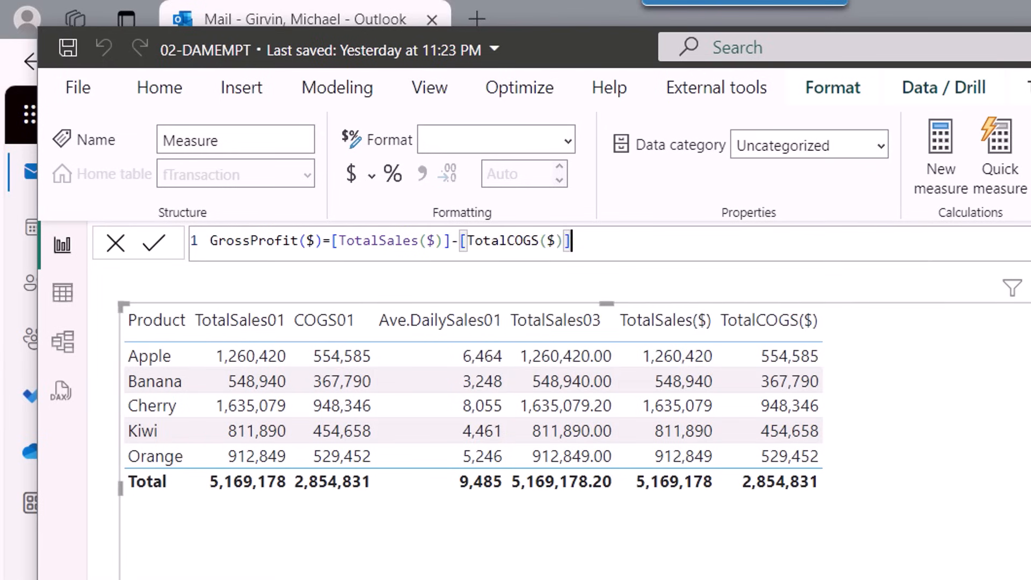
pyautogui.press('Return')
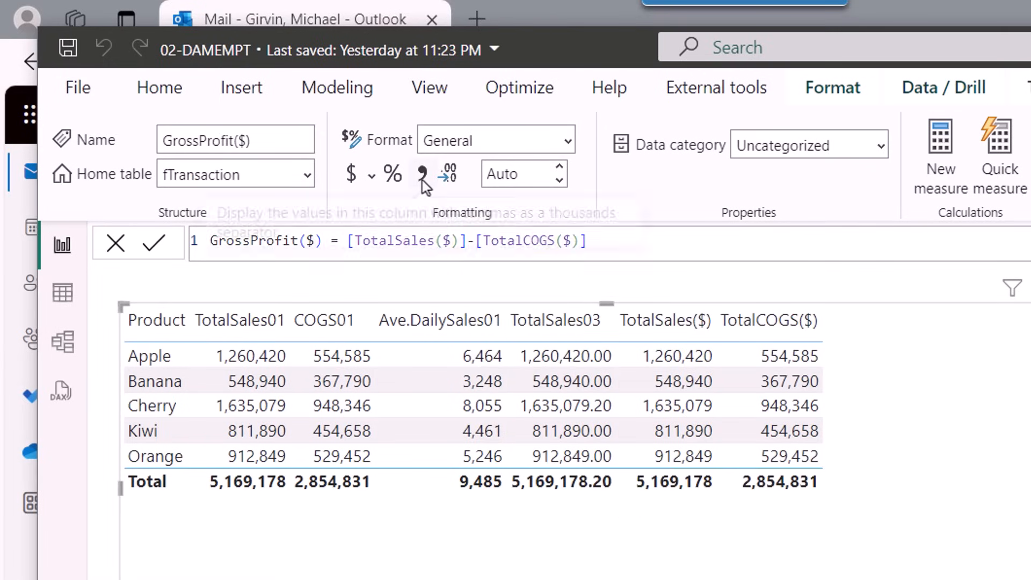
pyautogui.click(422, 173)
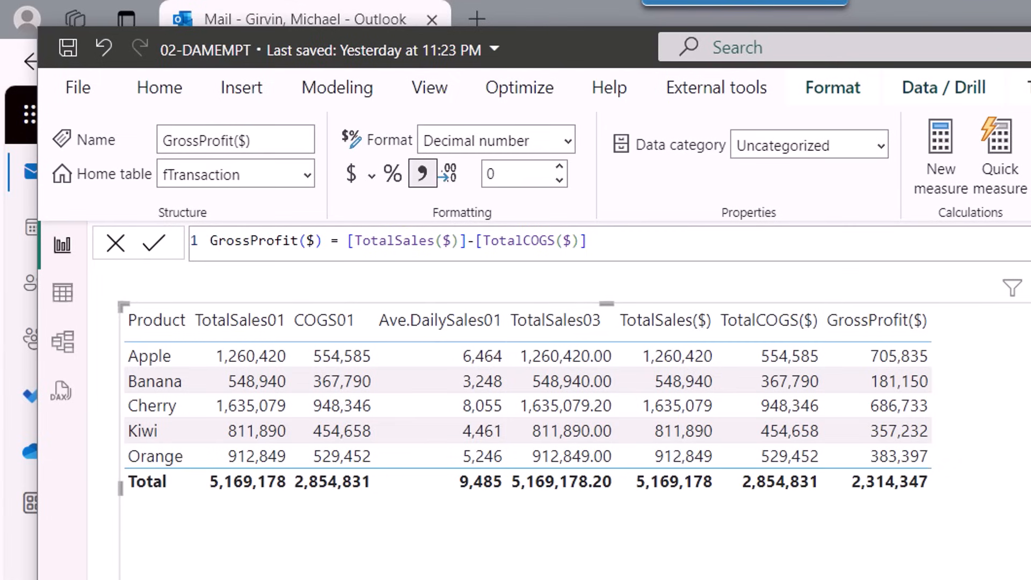
# - Start a new measure Ave.DailySales($) in fTransaction using the DIVIDE function
pyautogui.write('Ave.DailySales($)')
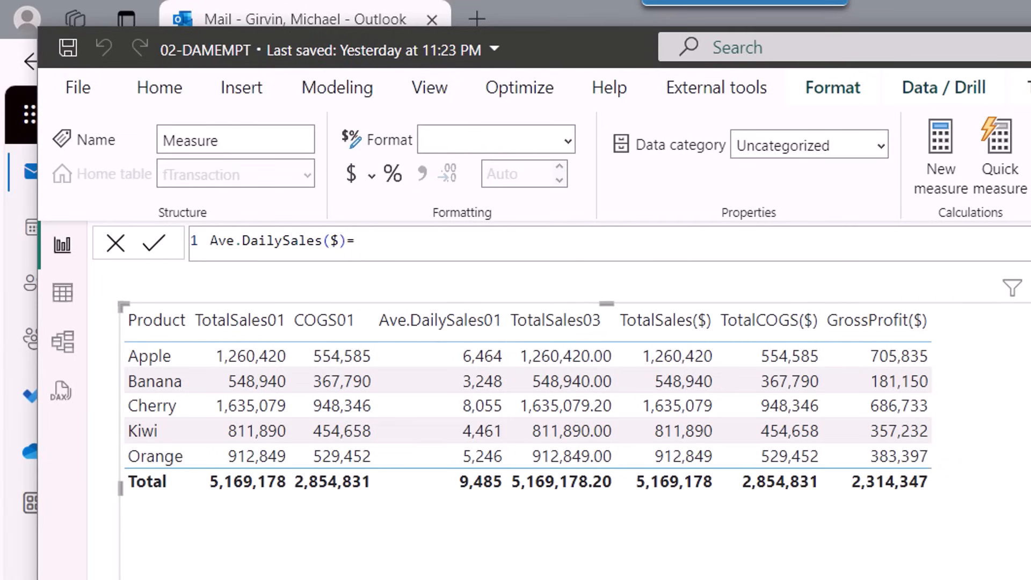
pyautogui.write('=')
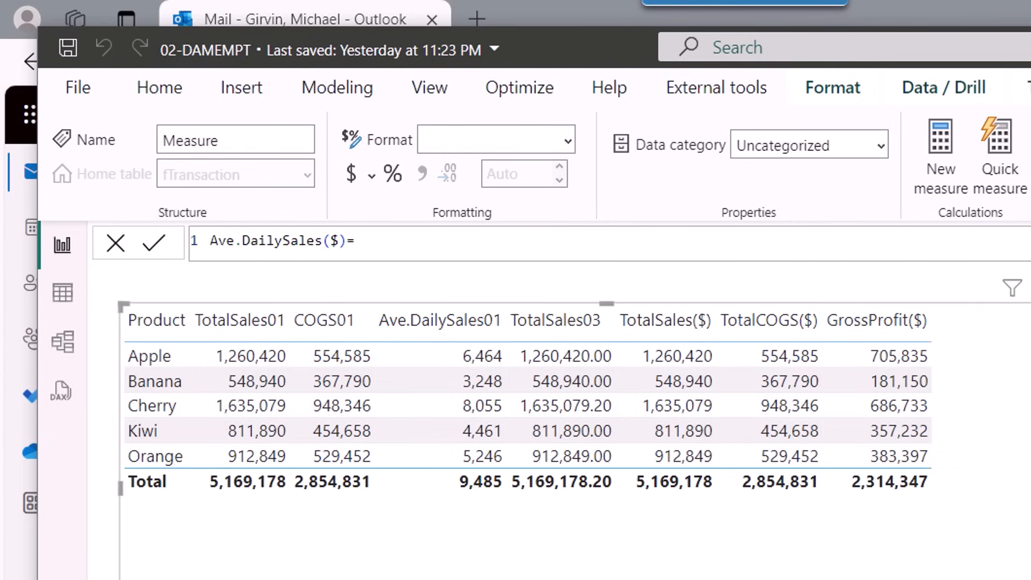
pyautogui.write('div')
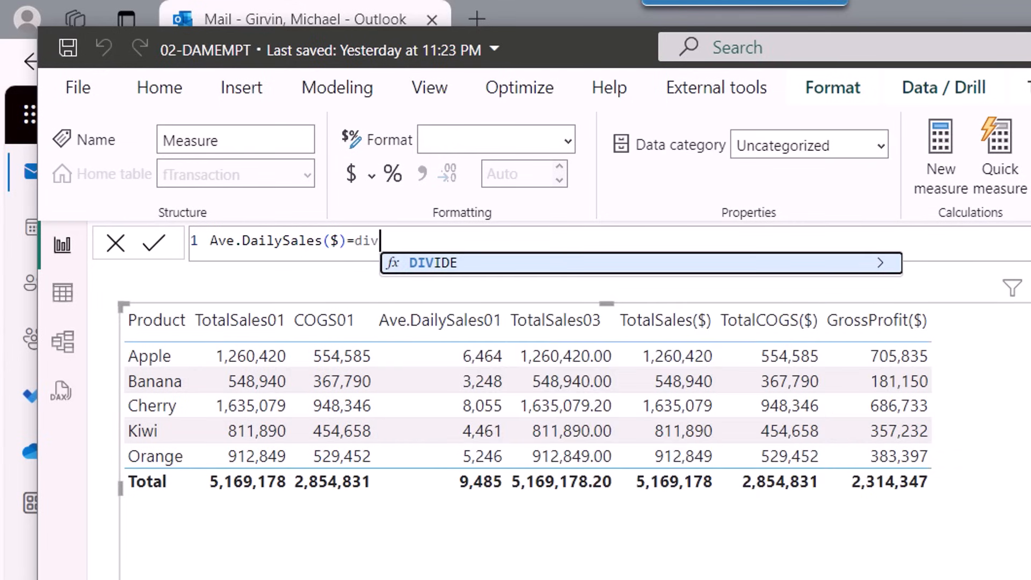
pyautogui.press('Tab')
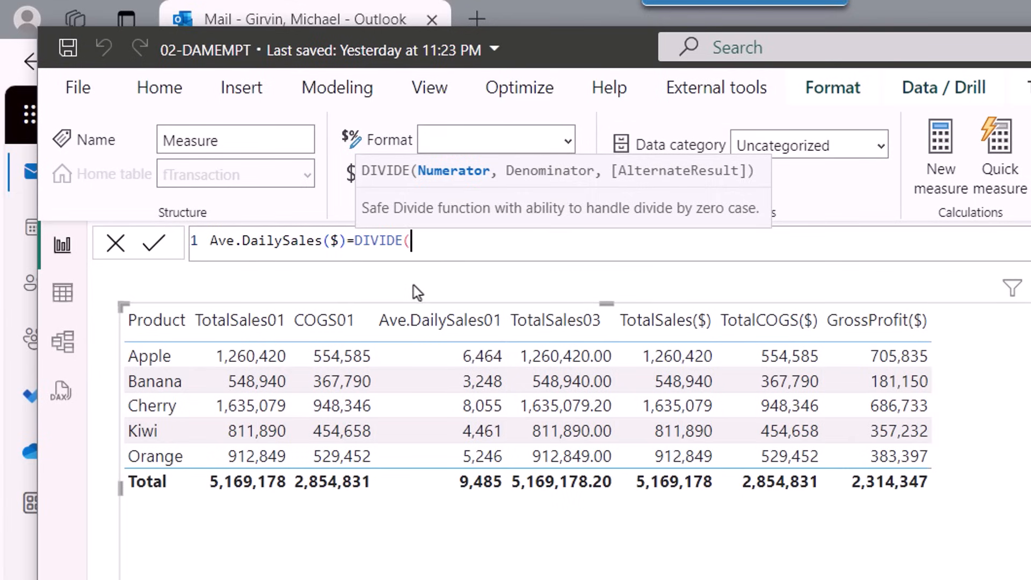
# - Enter the [TotalSales($)] measure as the numerator of the DIVIDE function
pyautogui.write('[')
pyautogui.press('Down')
pyautogui.press('Down')
pyautogui.press('Down')
pyautogui.press('Down')
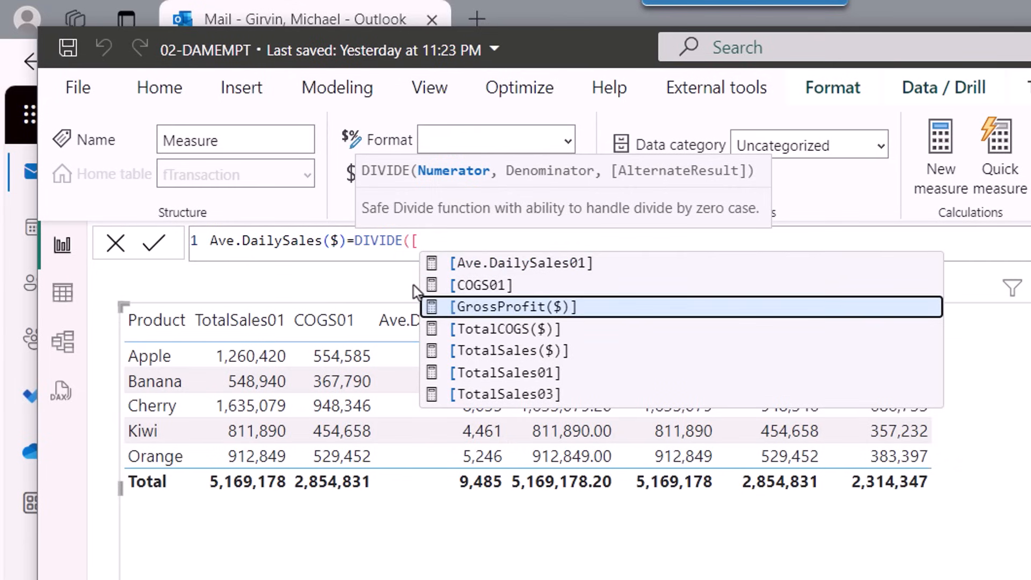
pyautogui.press('Tab')
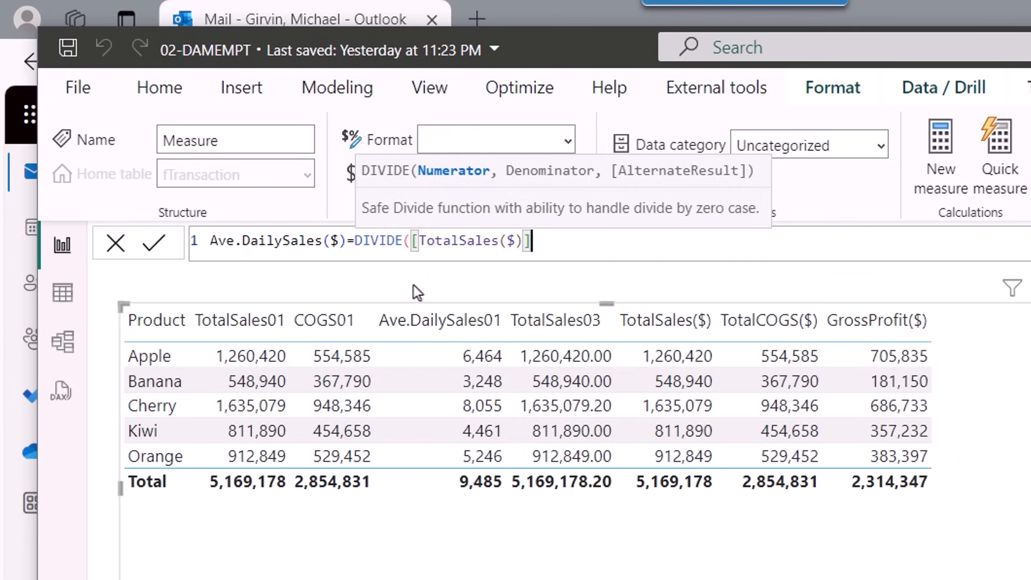
pyautogui.write(',')
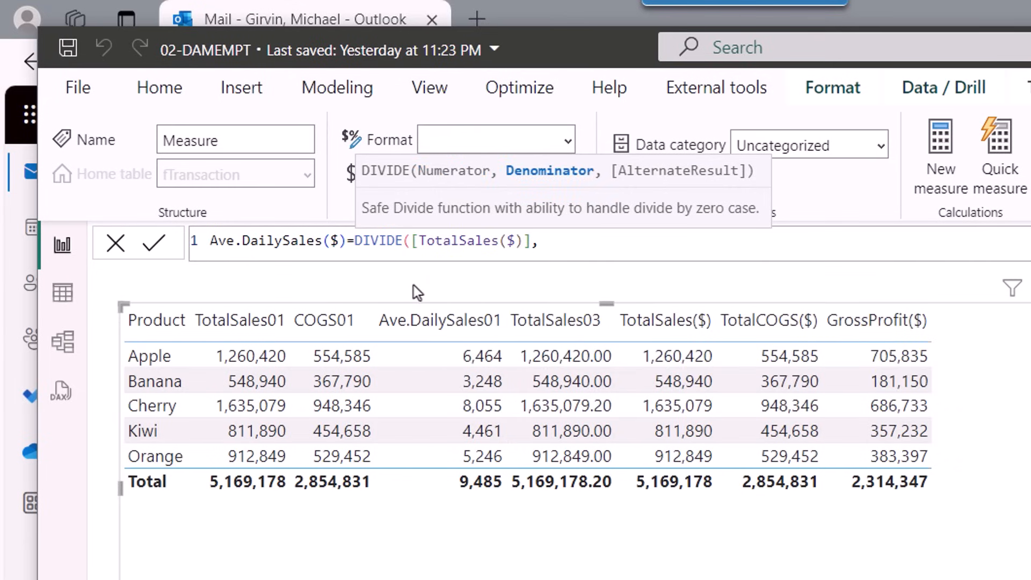
# - Enter DISTINCTCOUNT(fTransaction[Date]) as the denominator and close the DIVIDE function
pyautogui.write('di')
pyautogui.press('Down')
pyautogui.press('Down')
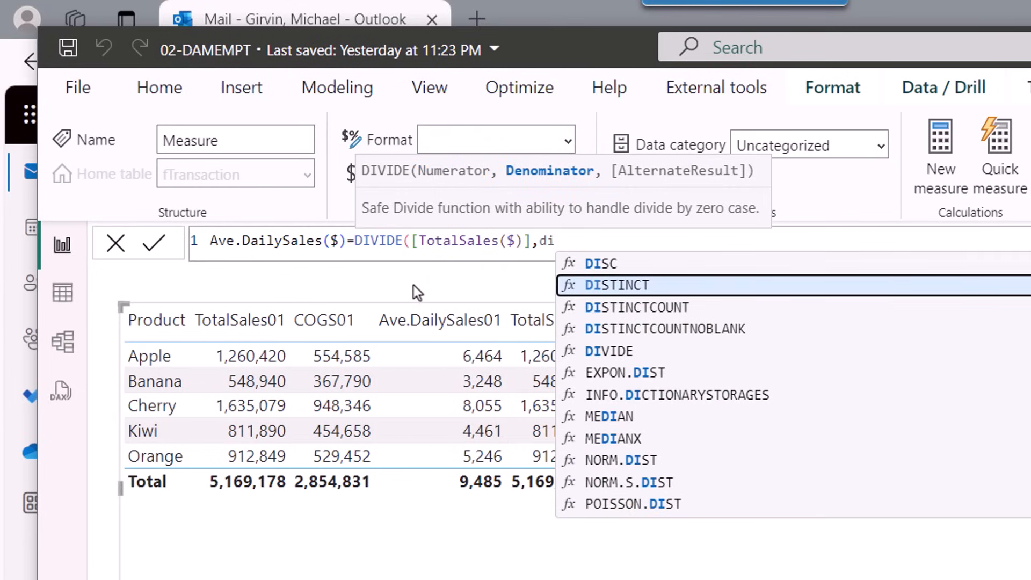
pyautogui.press('Tab')
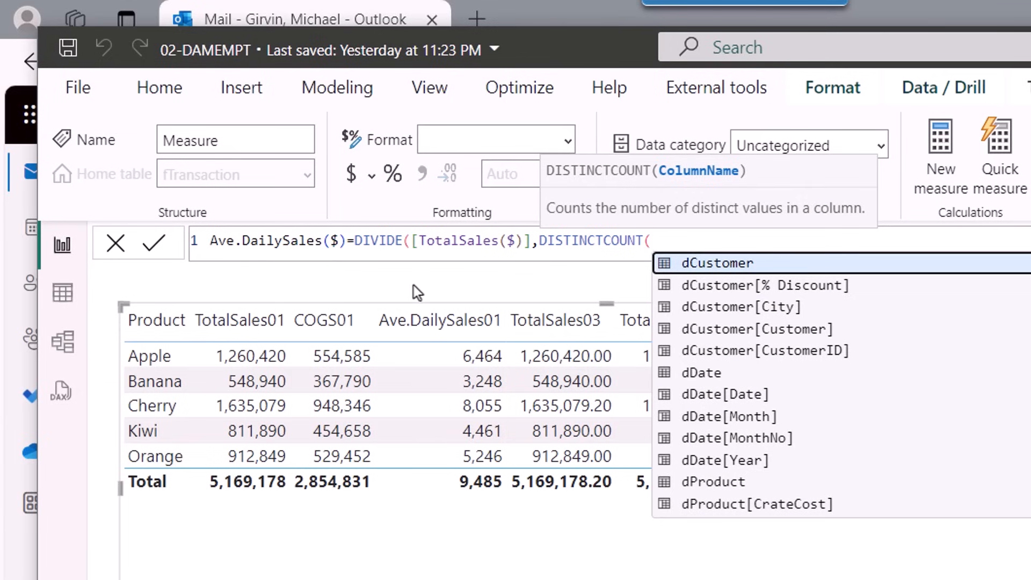
pyautogui.write('f')
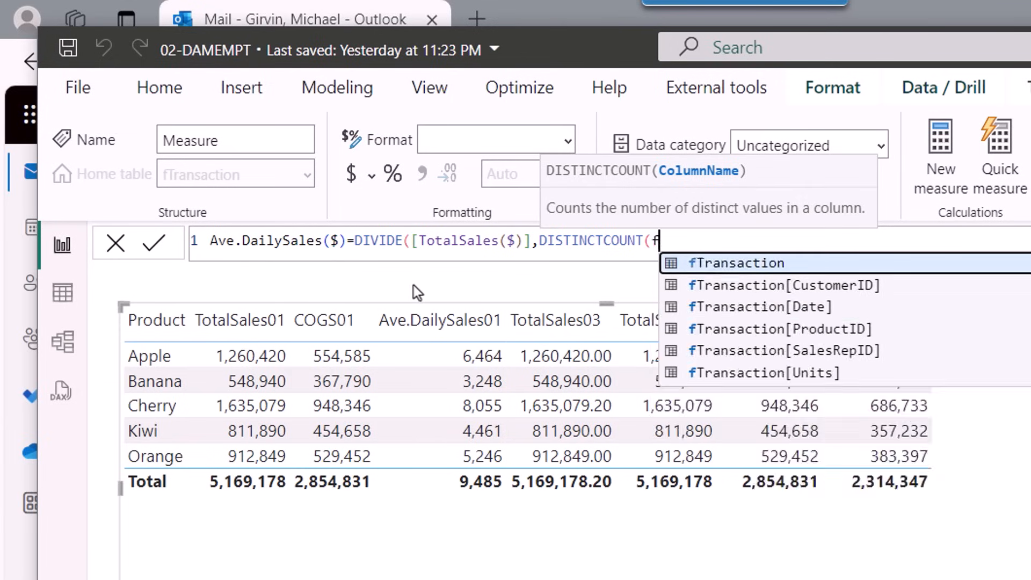
pyautogui.press('Down')
pyautogui.press('Down')
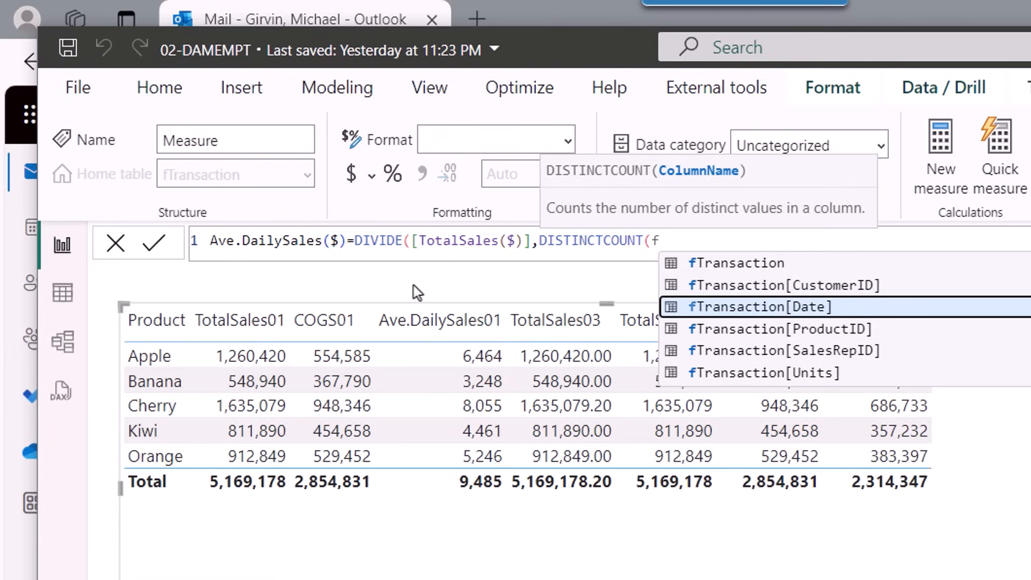
pyautogui.press('Tab')
pyautogui.write(')')
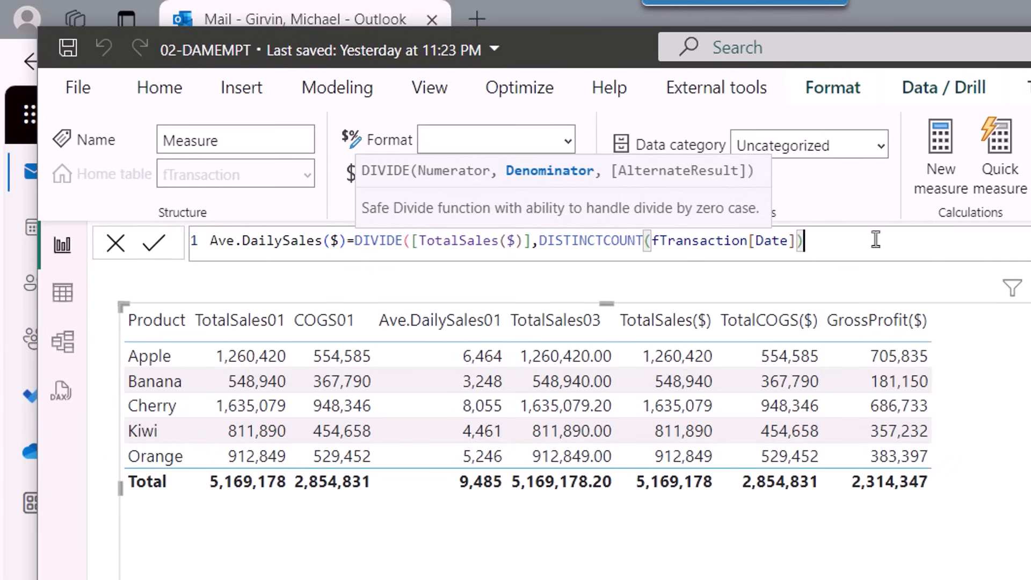
pyautogui.write(')')
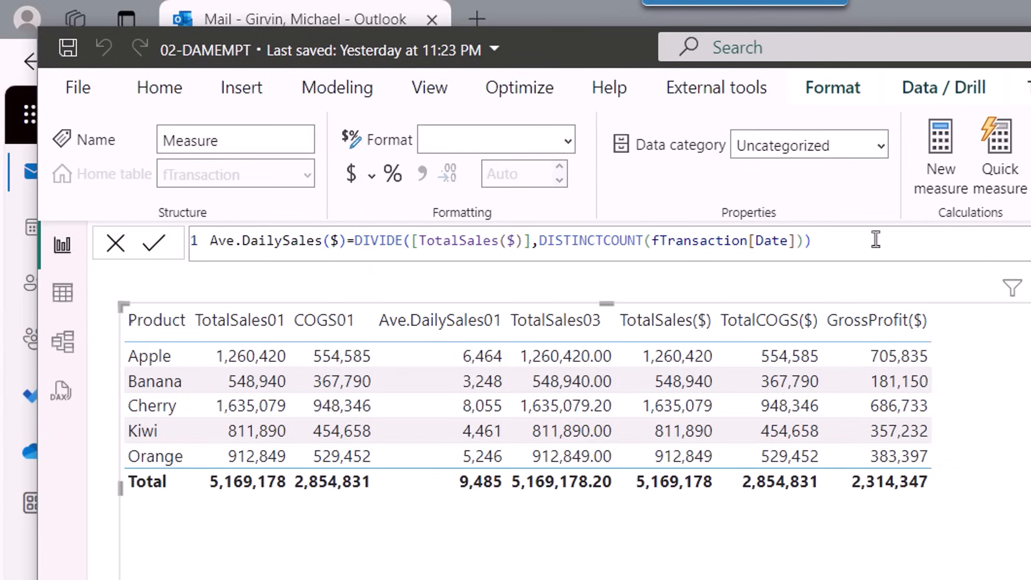
# - Commit the Ave.DailySales($) measure and format it with a thousands separator and 0 decimal places
pyautogui.press('Return')
pyautogui.click(424, 184)
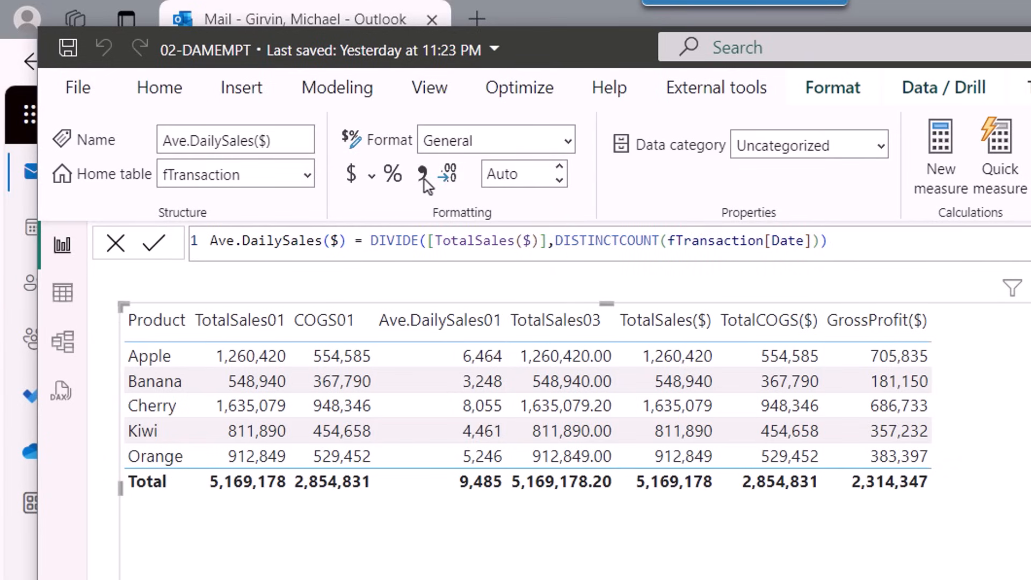
pyautogui.click(510, 184)
pyautogui.write('0')
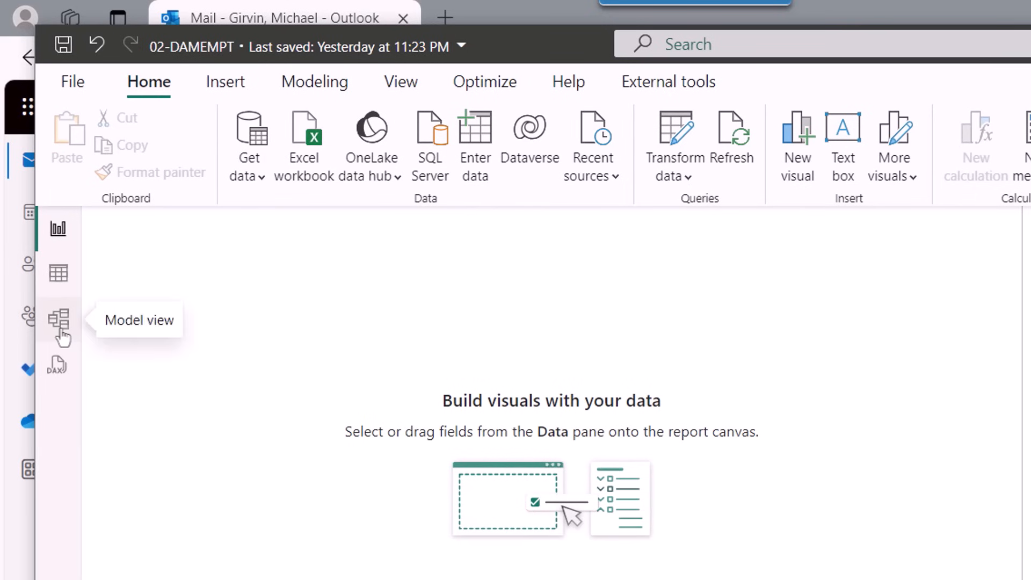
# - In the data model diagram, enlarge the dDate table and hide its MonthNo column from report view
pyautogui.click(60, 320)
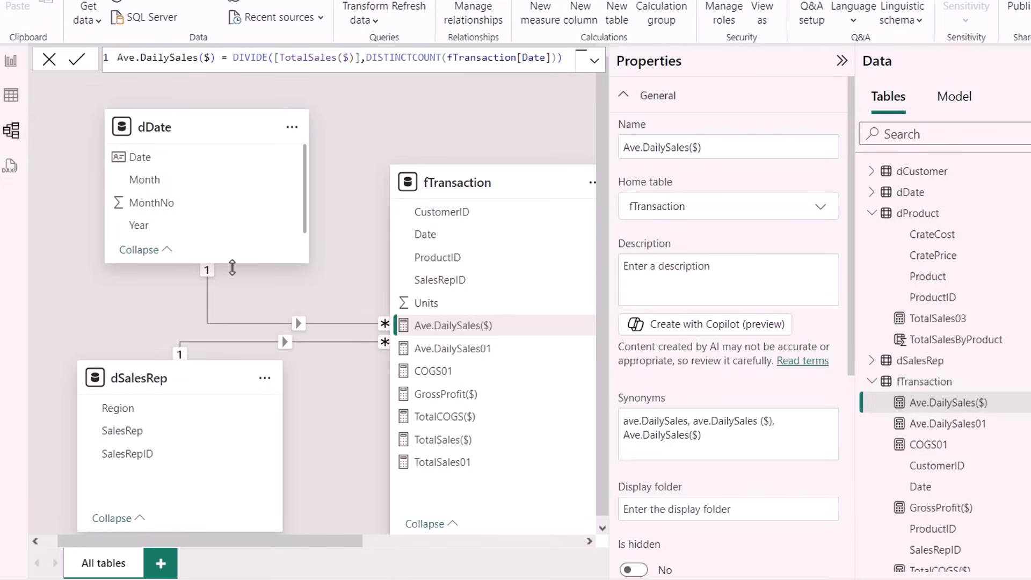
pyautogui.moveTo(231, 264); pyautogui.dragTo(231, 290)
pyautogui.rightClick(173, 211)
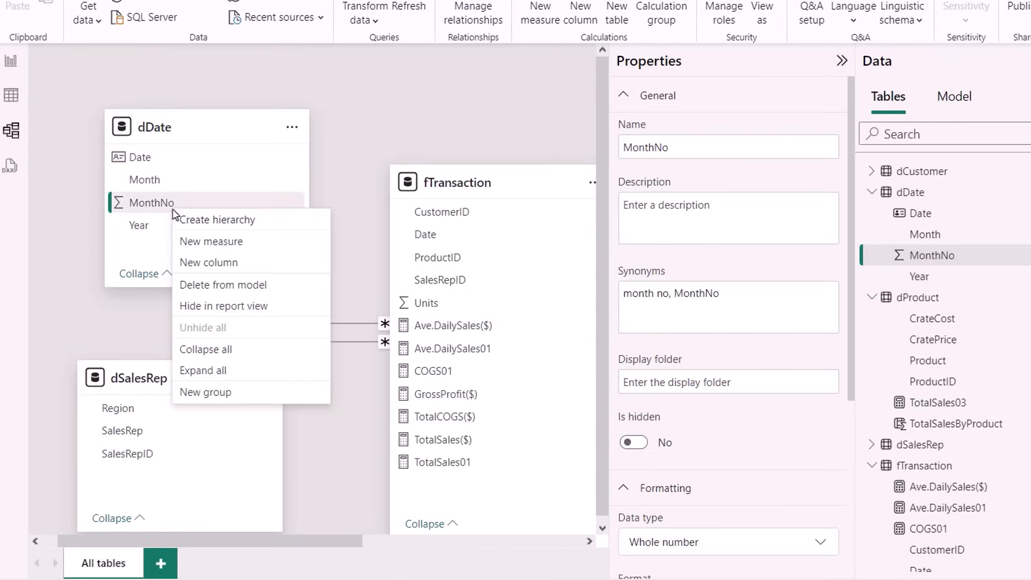
pyautogui.click(254, 311)
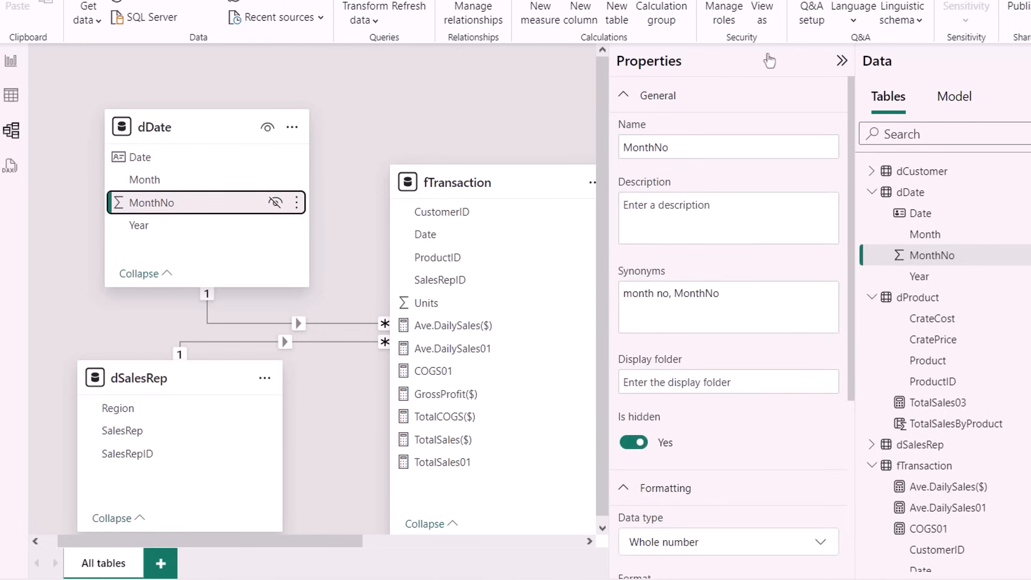
# - Collapse the Properties and Data panes to make room for the model diagram
pyautogui.click(841, 62)
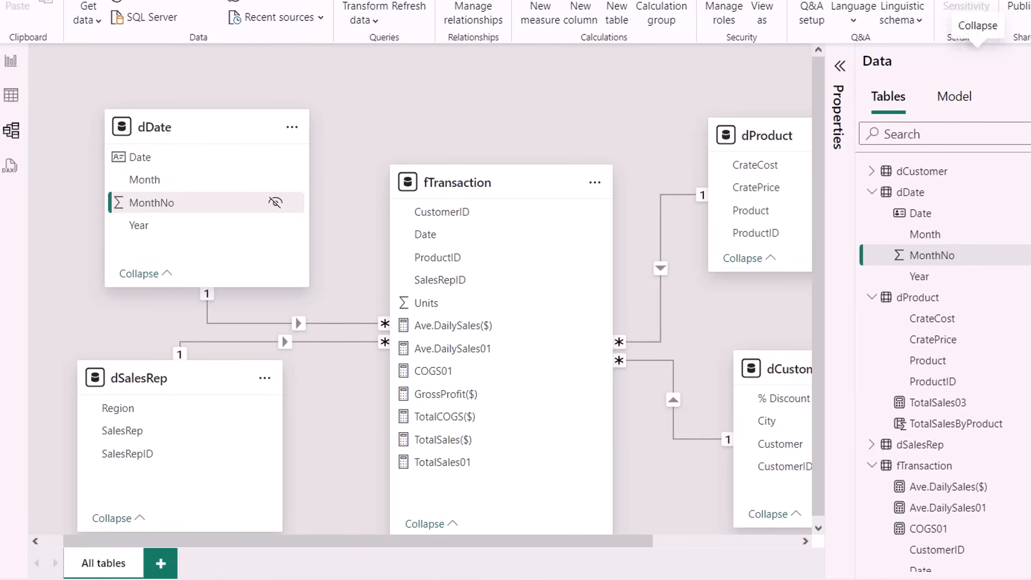
pyautogui.click(1017, 61)
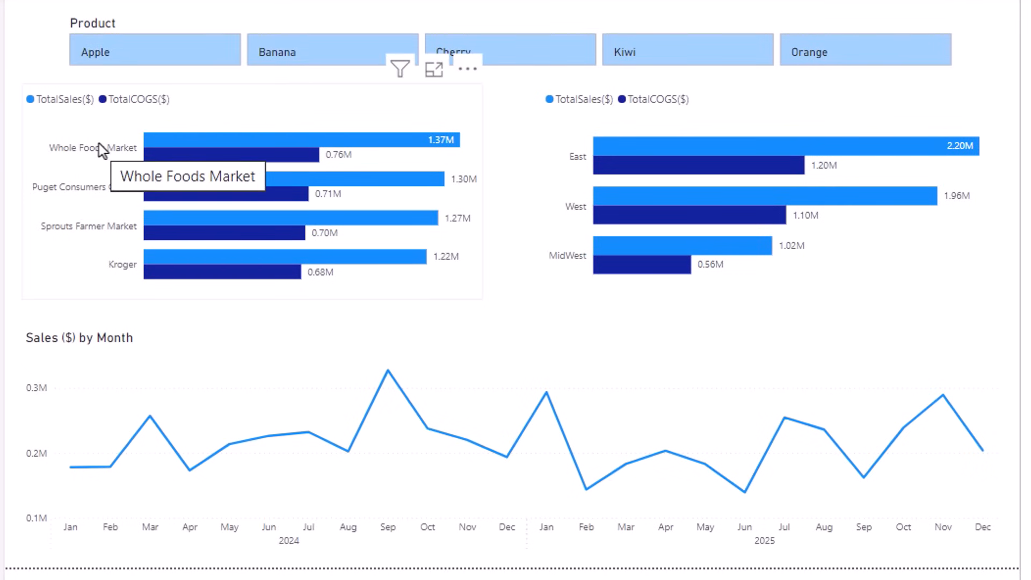
pyautogui.click(181, 62)
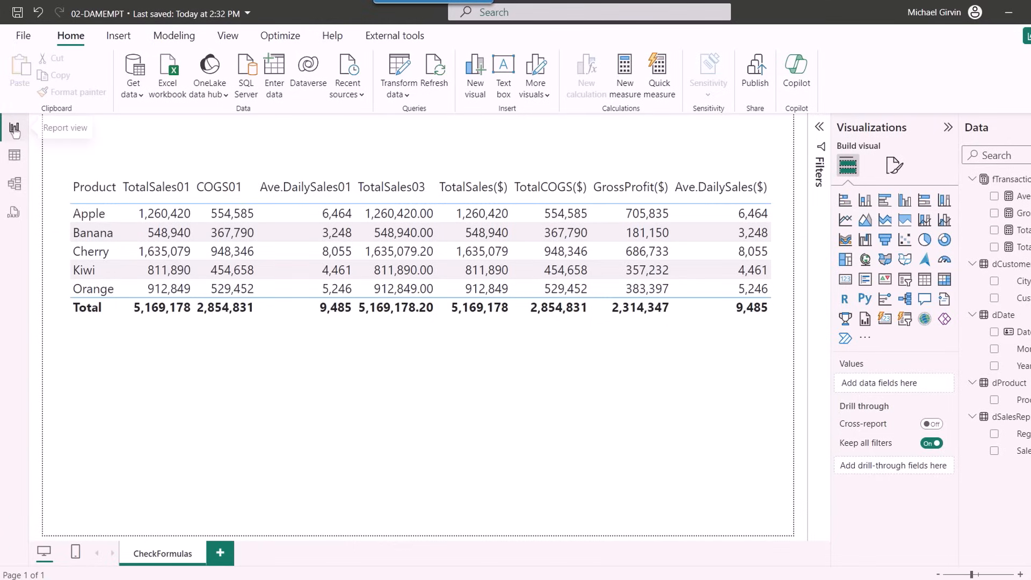
# - Add a new report page and name it ProductDashboard
pyautogui.click(219, 557)
pyautogui.doubleClick(218, 557)
pyautogui.write('ProductDash')
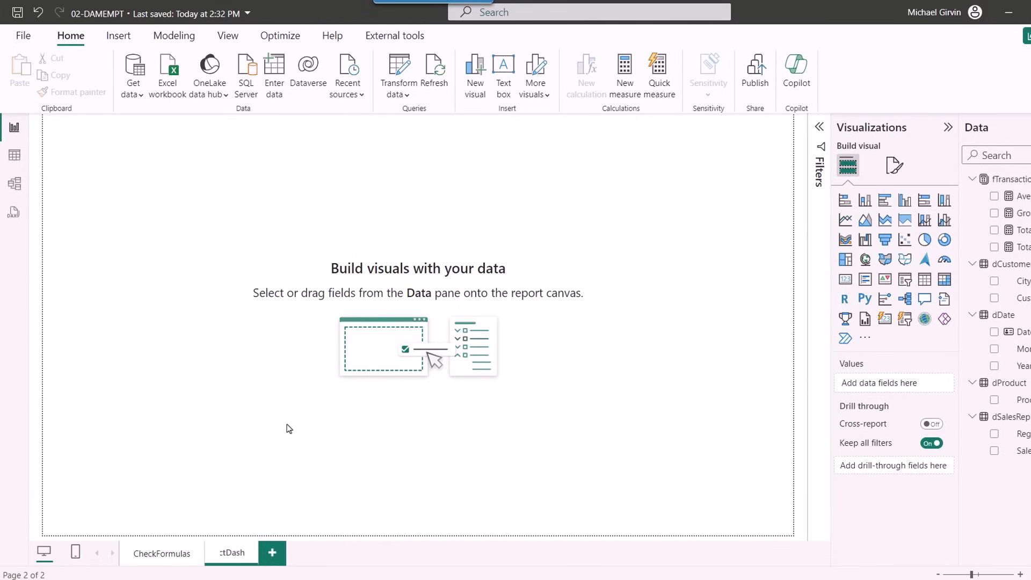
pyautogui.write('board')
pyautogui.press('Return')
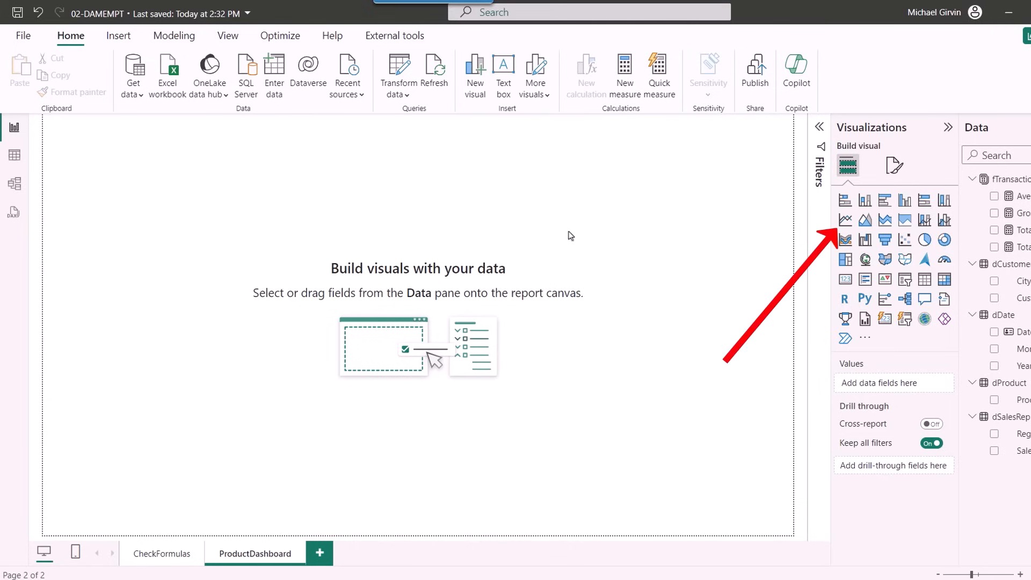
# - Insert a line chart on the ProductDashboard page, widen it across most of the page and move it to the lower half
pyautogui.click(845, 221)
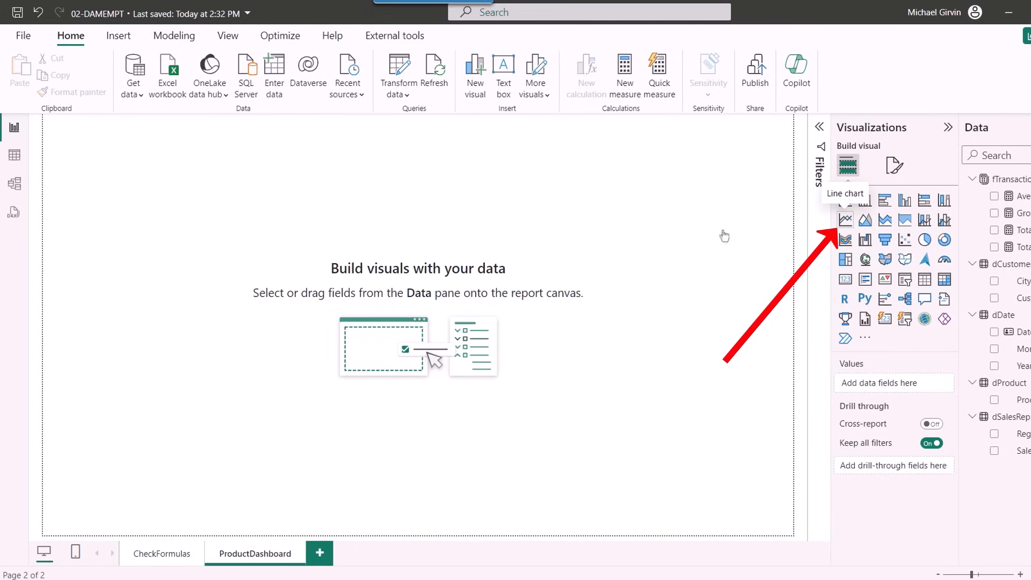
pyautogui.moveTo(208, 288); pyautogui.dragTo(719, 311)
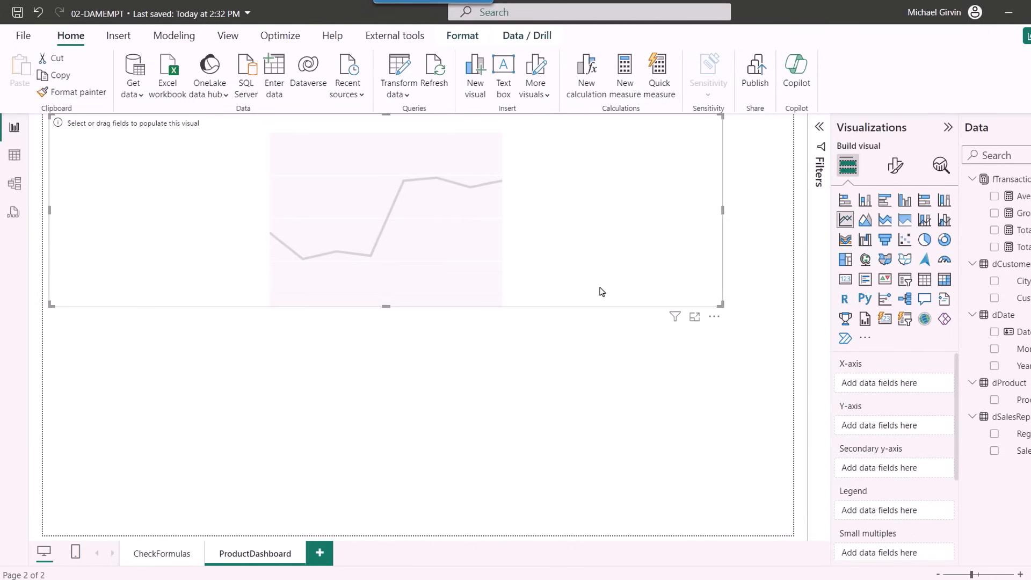
pyautogui.moveTo(602, 293); pyautogui.dragTo(638, 480)
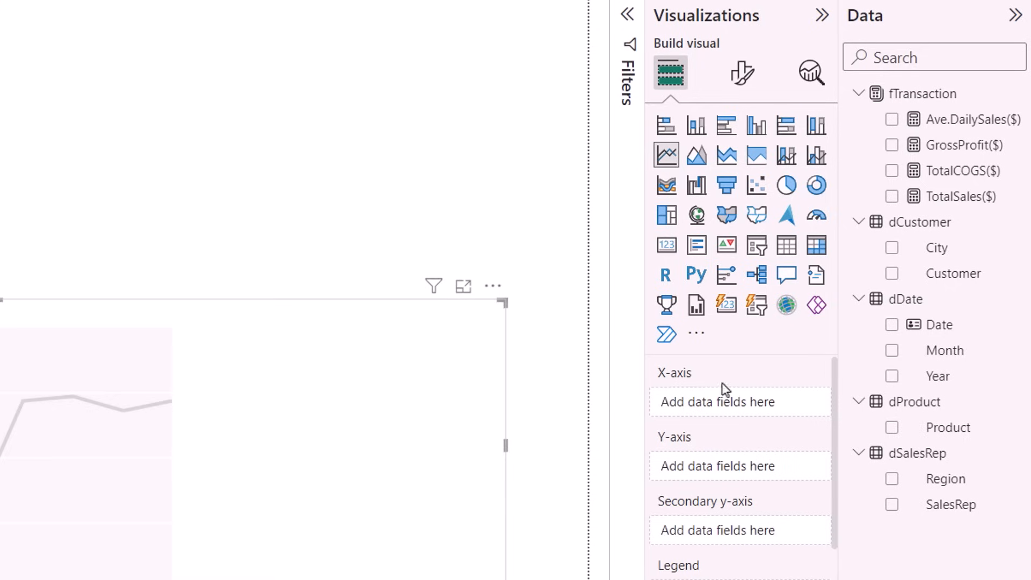
# - Plot TotalSales($) on the line chart's Y-axis, with Year and Month from dDate on its X-axis
pyautogui.moveTo(934, 381); pyautogui.dragTo(774, 408)
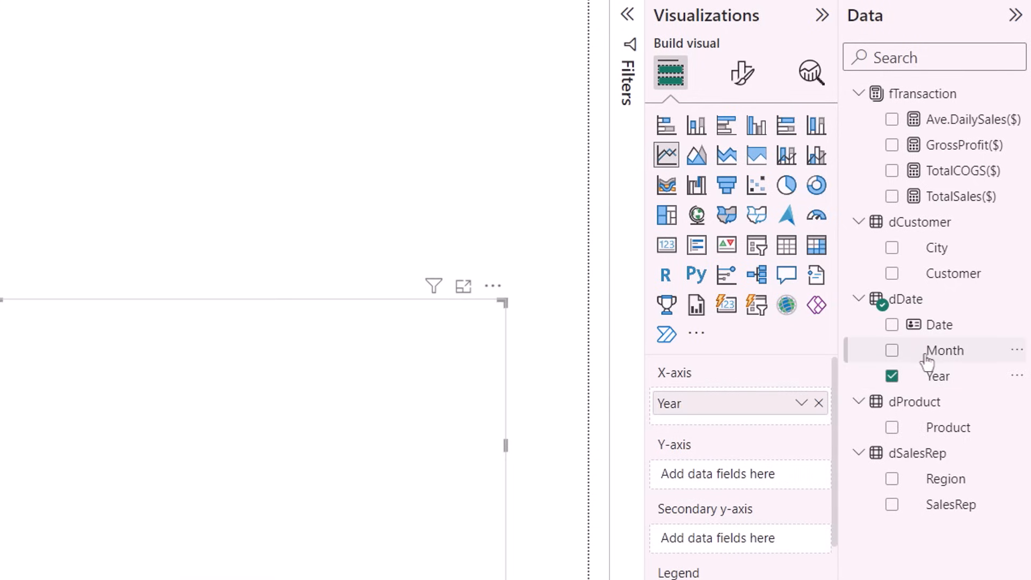
pyautogui.moveTo(927, 361); pyautogui.dragTo(740, 412)
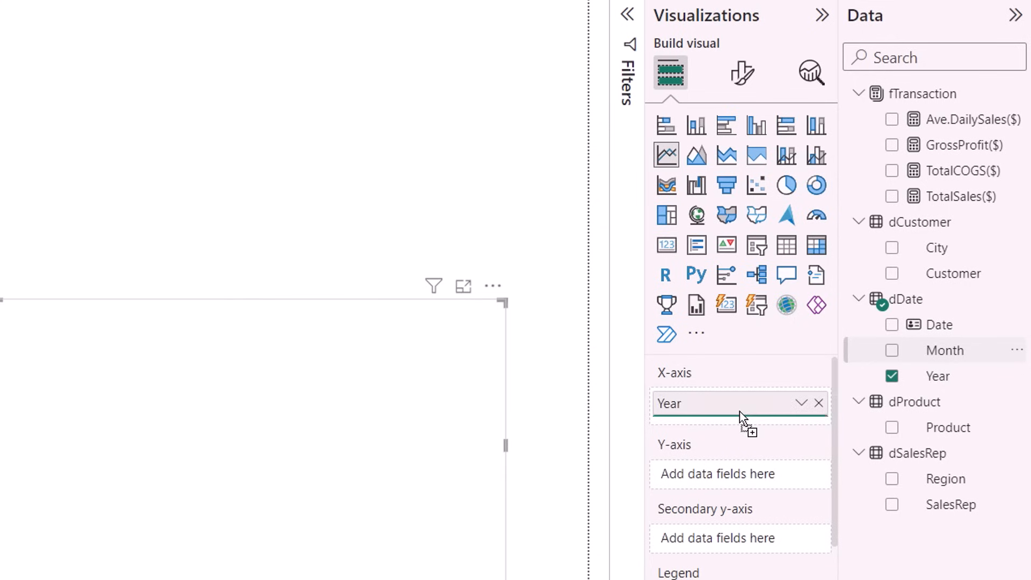
pyautogui.moveTo(924, 203); pyautogui.dragTo(728, 504)
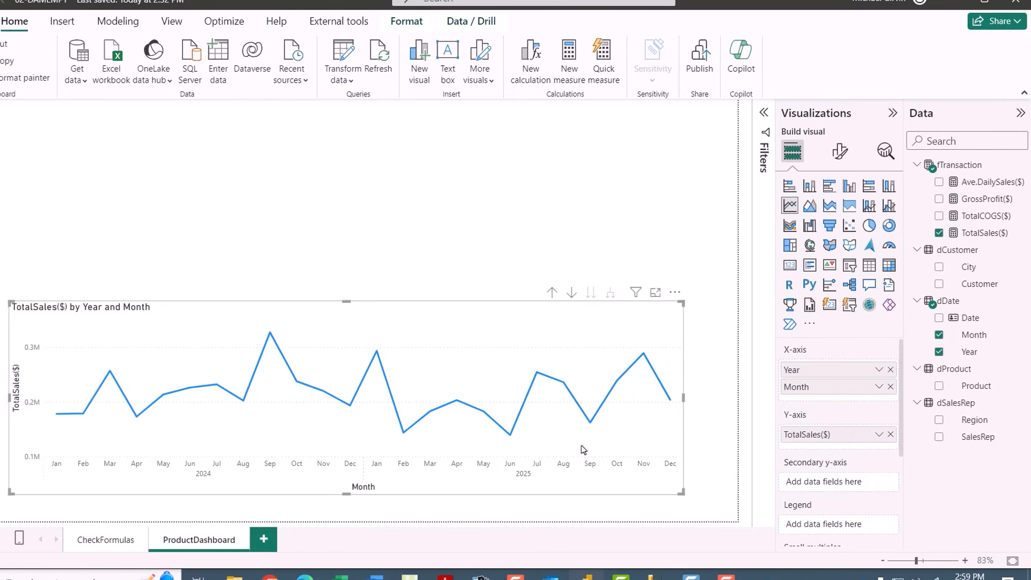
pyautogui.moveTo(539, 378)
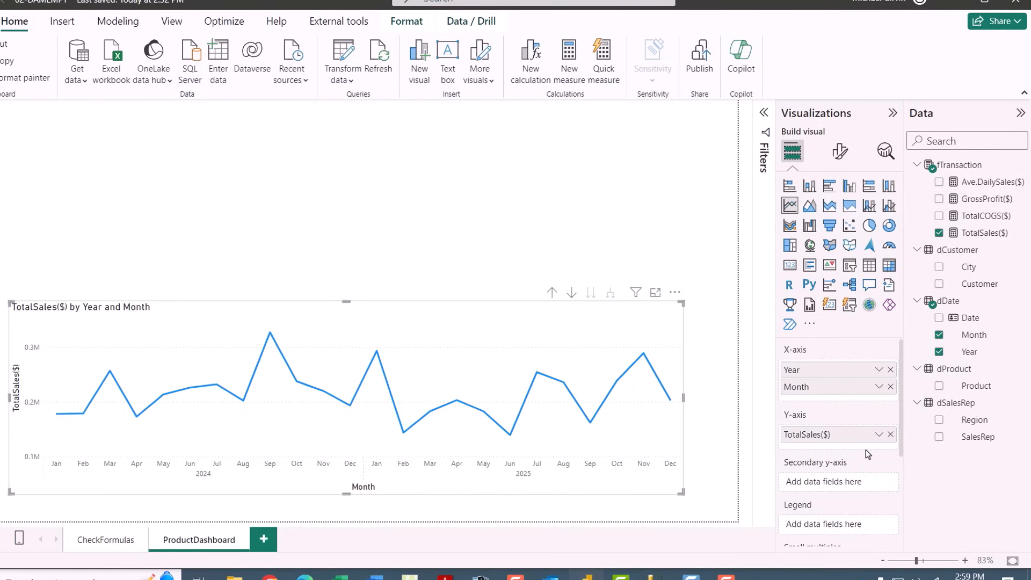
# - Add TotalCOGS($), GrossProfit($) and Ave.DailySales($) to the line chart's tooltips and check a data point's tooltip
pyautogui.scroll(-3, 866, 454)
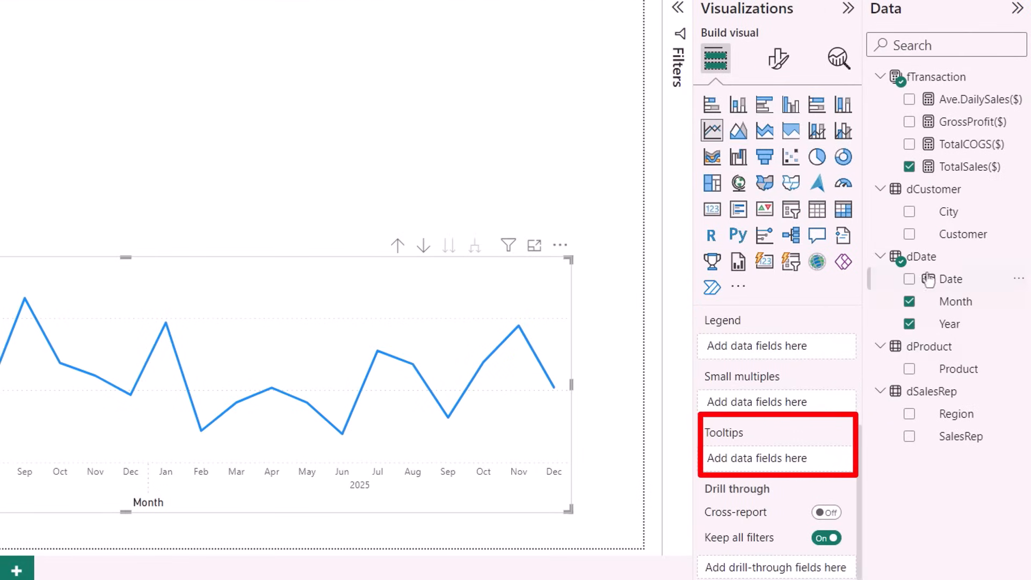
pyautogui.moveTo(939, 147)
pyautogui.mouseDown()
pyautogui.moveTo(843, 297)
pyautogui.moveTo(803, 467)
pyautogui.mouseUp()
pyautogui.moveTo(945, 122); pyautogui.dragTo(789, 475)
pyautogui.moveTo(978, 99); pyautogui.dragTo(809, 495)
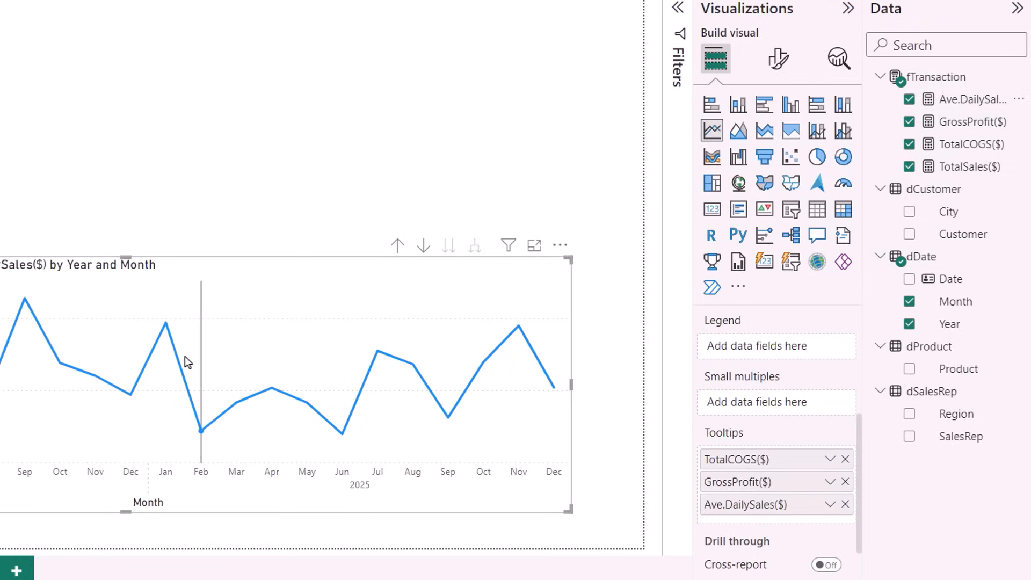
pyautogui.moveTo(373, 358)
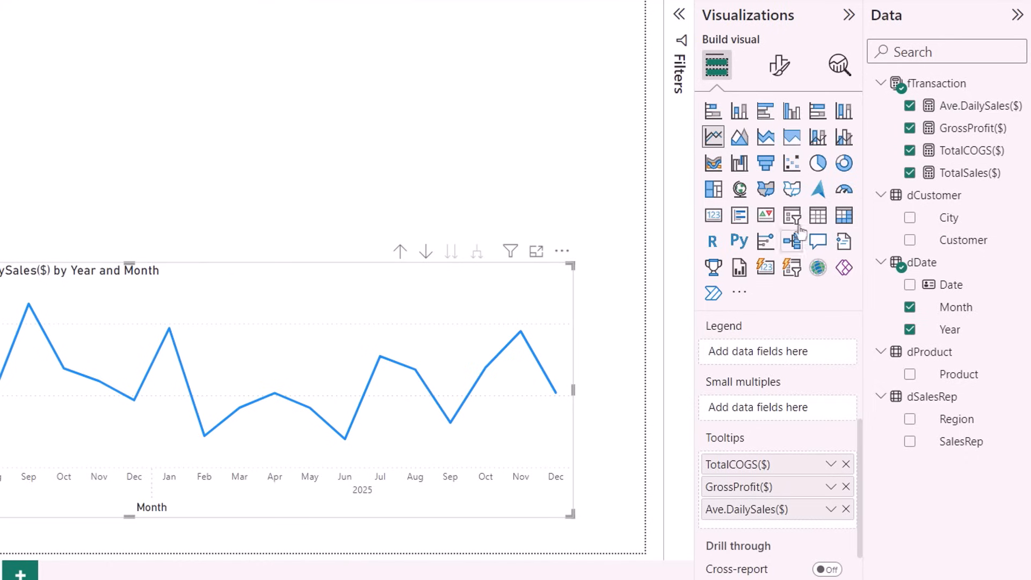
# - Change the line chart's title text to "Sales($) by Month"
pyautogui.click(784, 73)
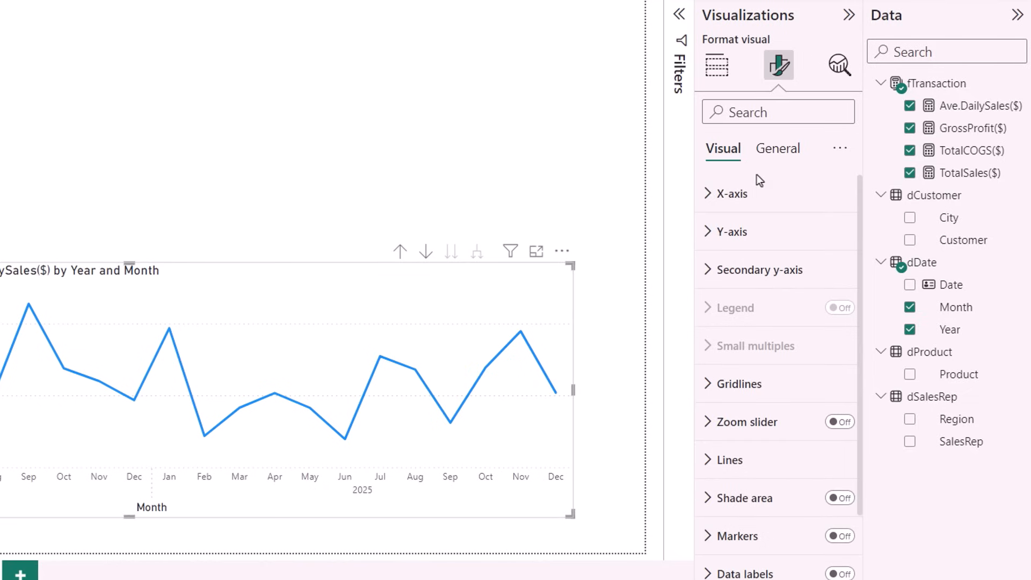
pyautogui.click(777, 154)
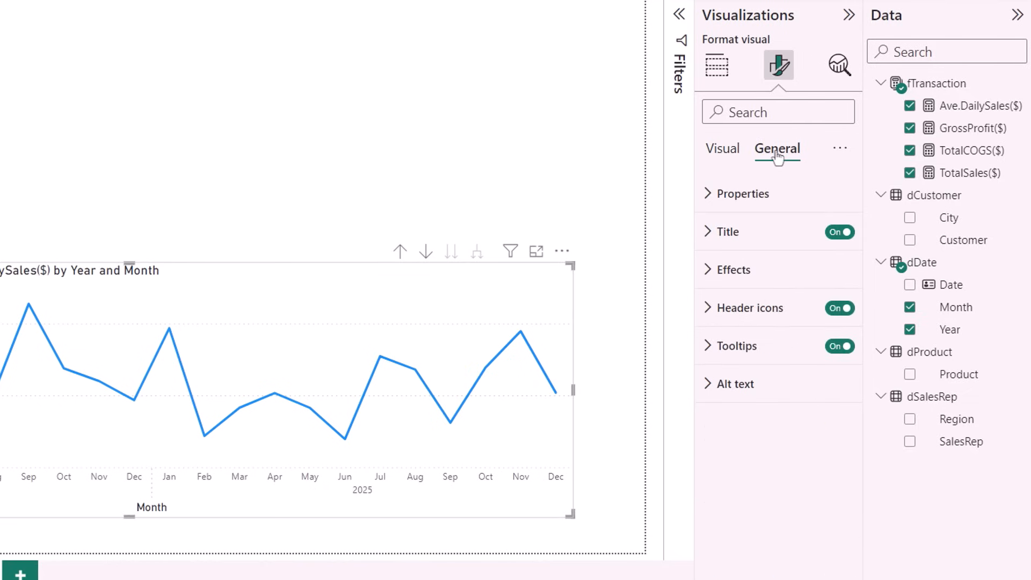
pyautogui.click(709, 240)
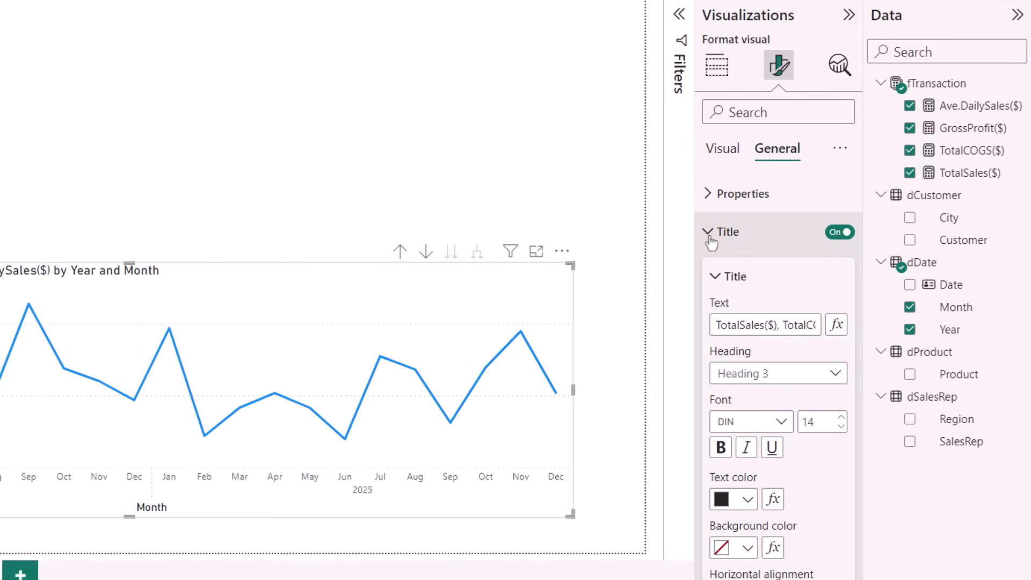
pyautogui.click(740, 329)
pyautogui.write('Sales ($) by Month')
pyautogui.hotkey('ctrl', 'a')
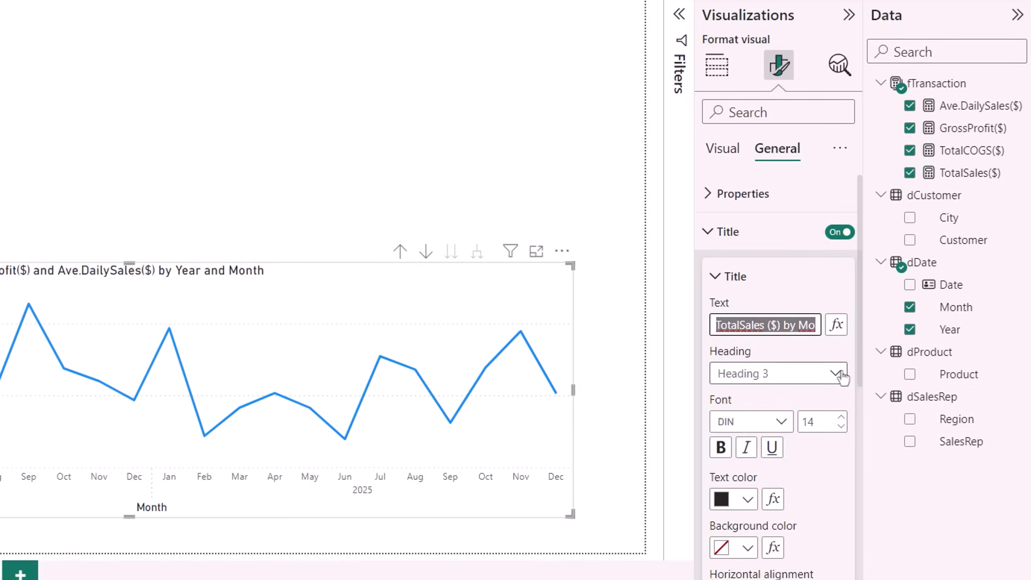
pyautogui.write('Sales($) by Month')
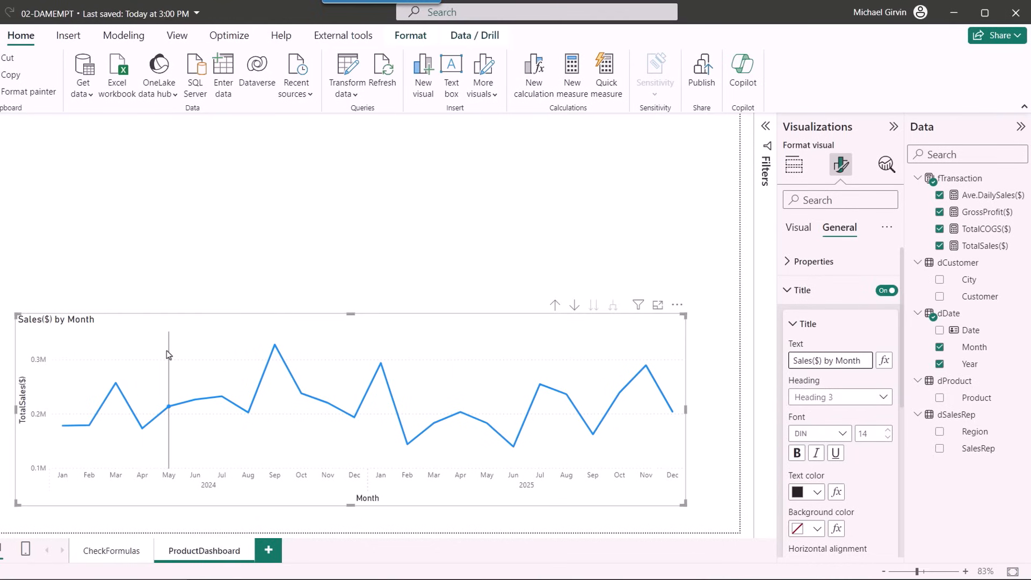
pyautogui.moveTo(168, 351)
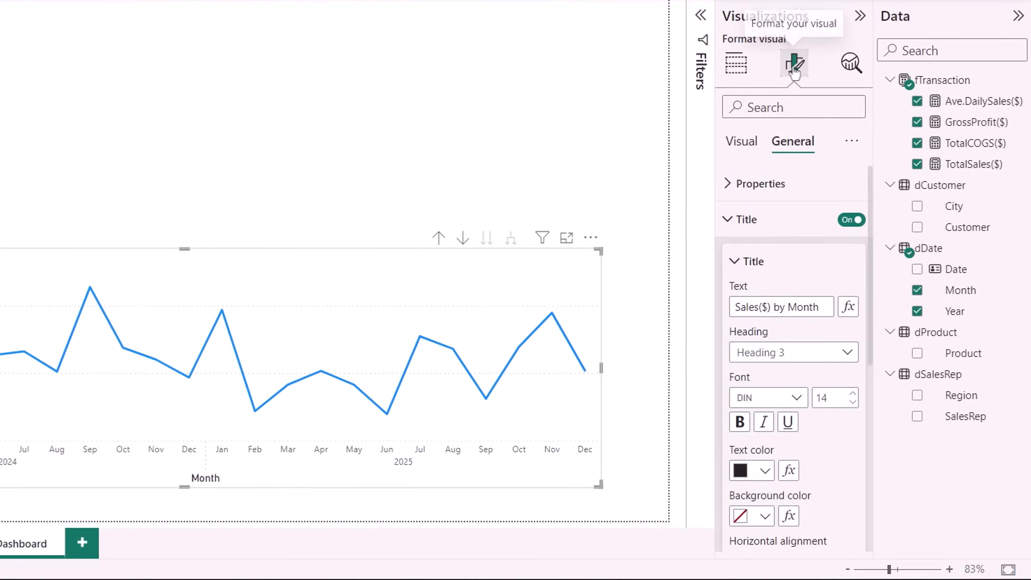
# - Turn off the X-axis title of the Sales($) by Month line chart
pyautogui.click(736, 155)
pyautogui.click(729, 184)
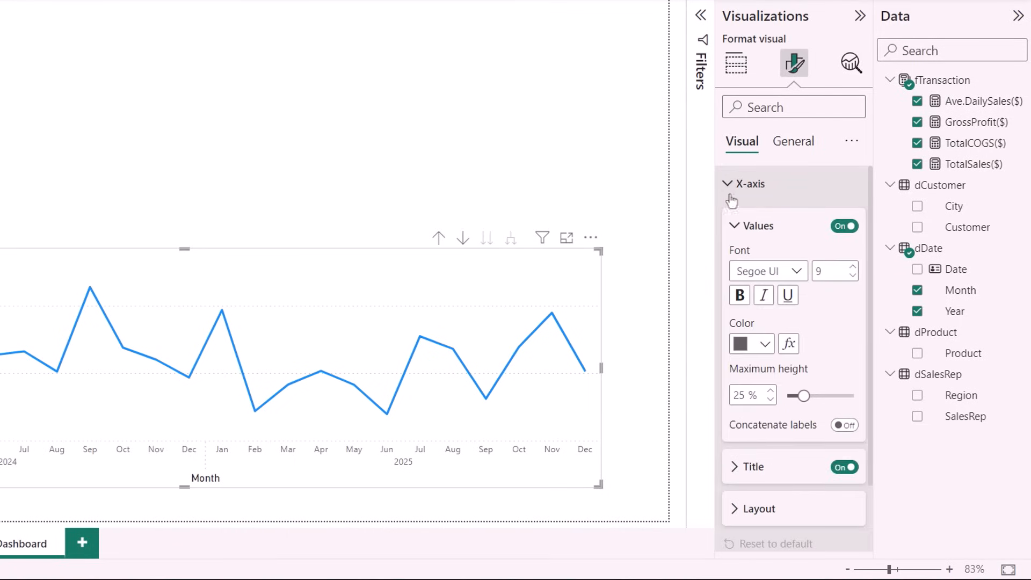
pyautogui.scroll(-4, 758, 324)
pyautogui.scroll(4, 755, 336)
pyautogui.scroll(-2, 787, 292)
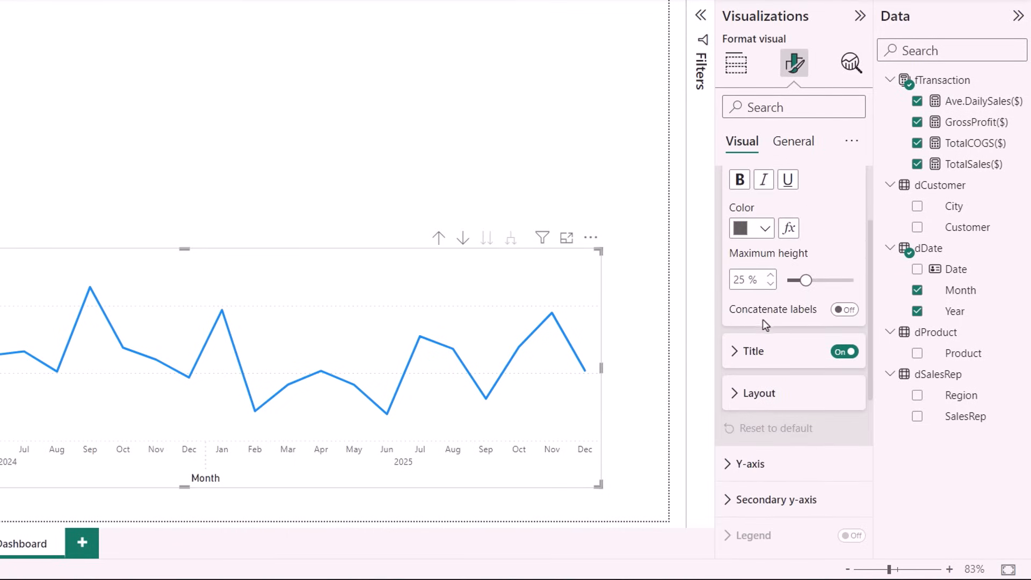
pyautogui.click(842, 354)
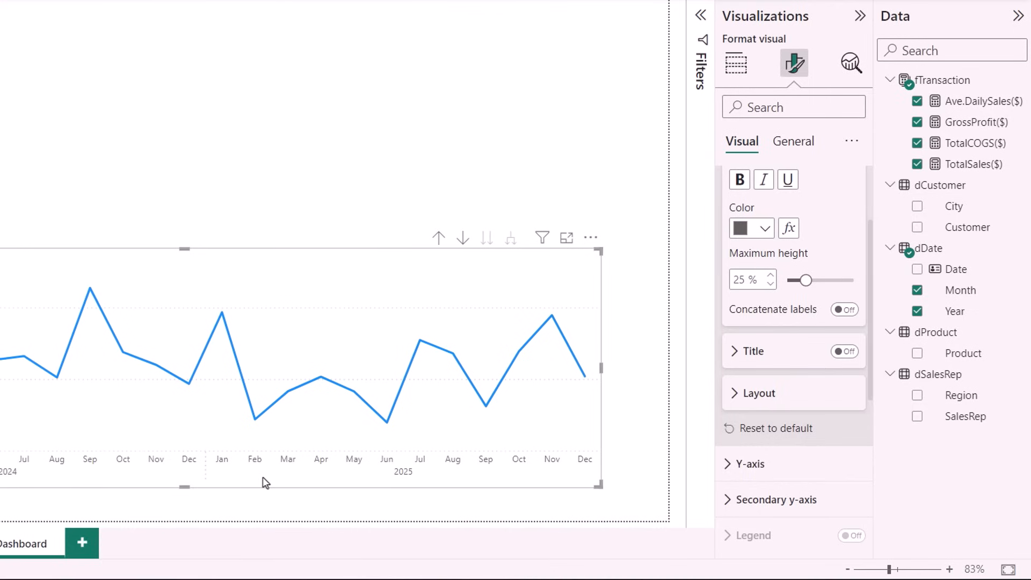
pyautogui.scroll(2, 752, 223)
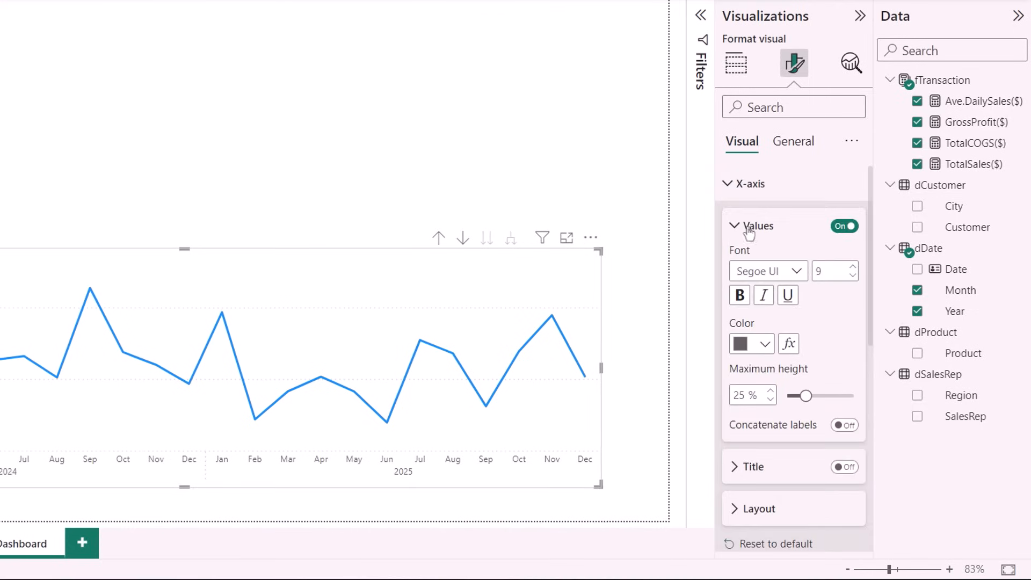
# - Turn off the Y-axis title of the Sales($) by Month line chart
pyautogui.click(734, 185)
pyautogui.click(737, 226)
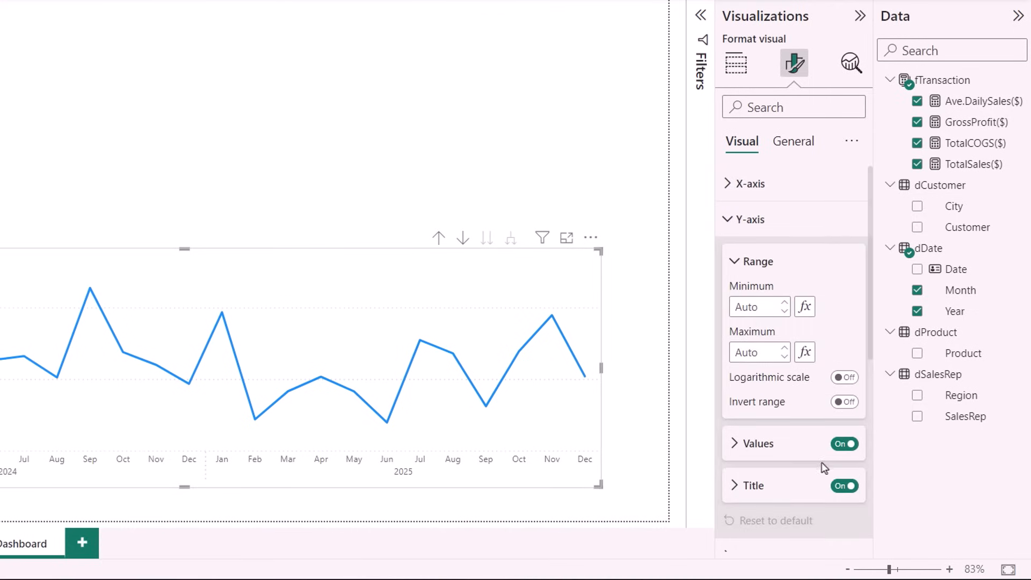
pyautogui.click(841, 486)
pyautogui.click(840, 487)
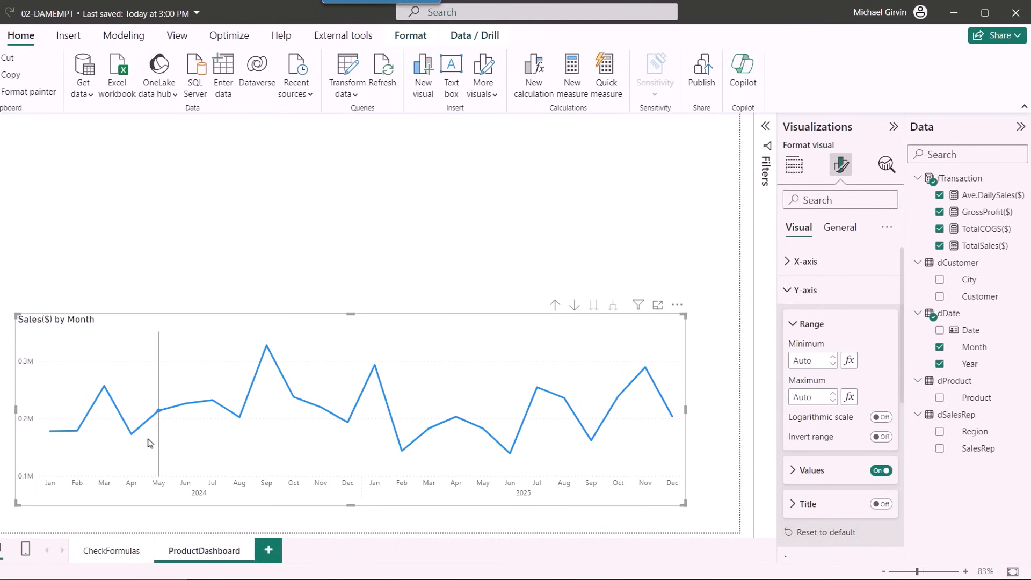
# - Add a button slicer above the line chart, using the Product field from dProduct
pyautogui.click(125, 175)
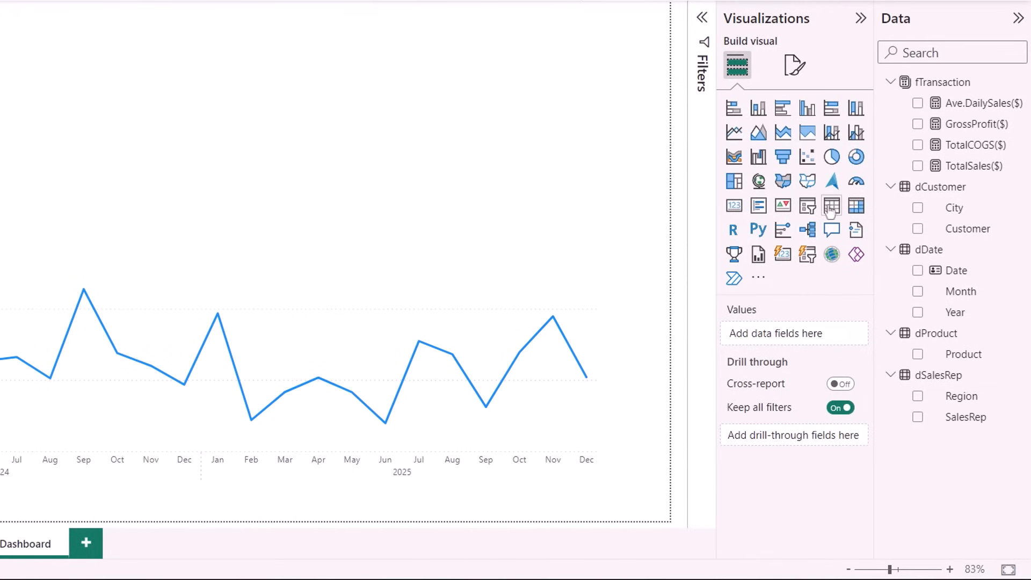
pyautogui.click(807, 255)
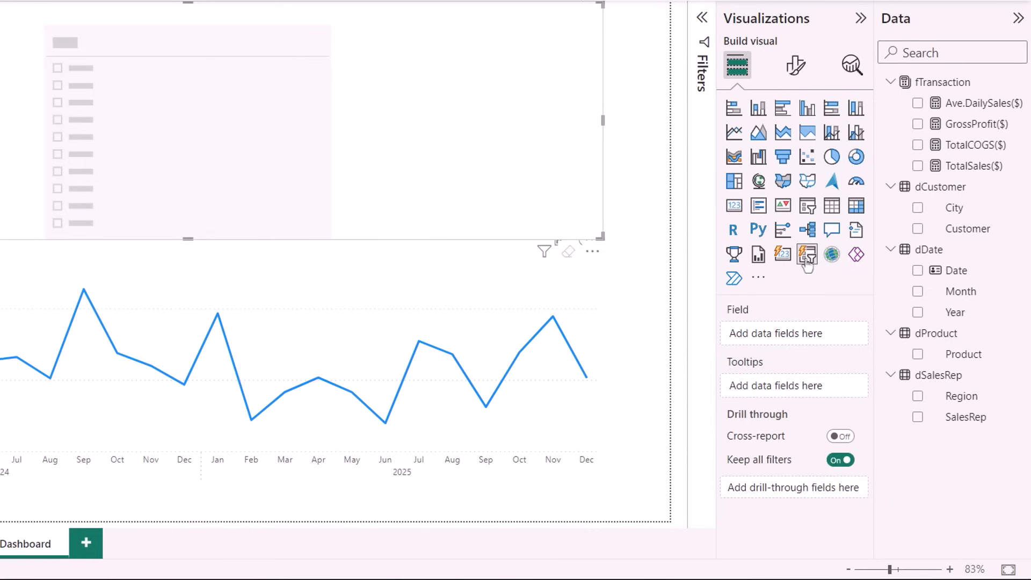
pyautogui.click(917, 356)
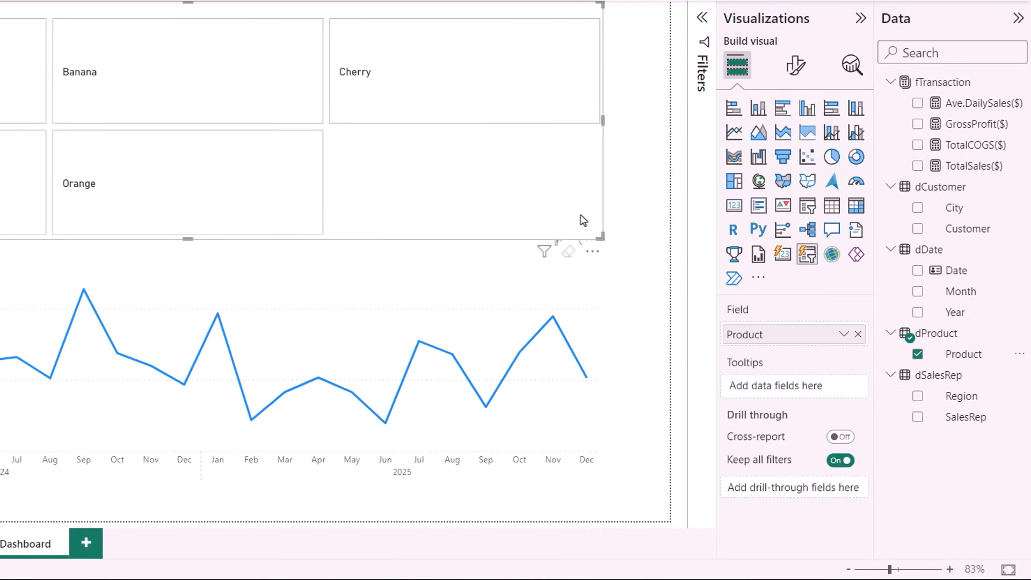
# - Arrange the Product slicer as a single row with 5 buttons shown and resize it to a slim strip above the chart
pyautogui.click(794, 67)
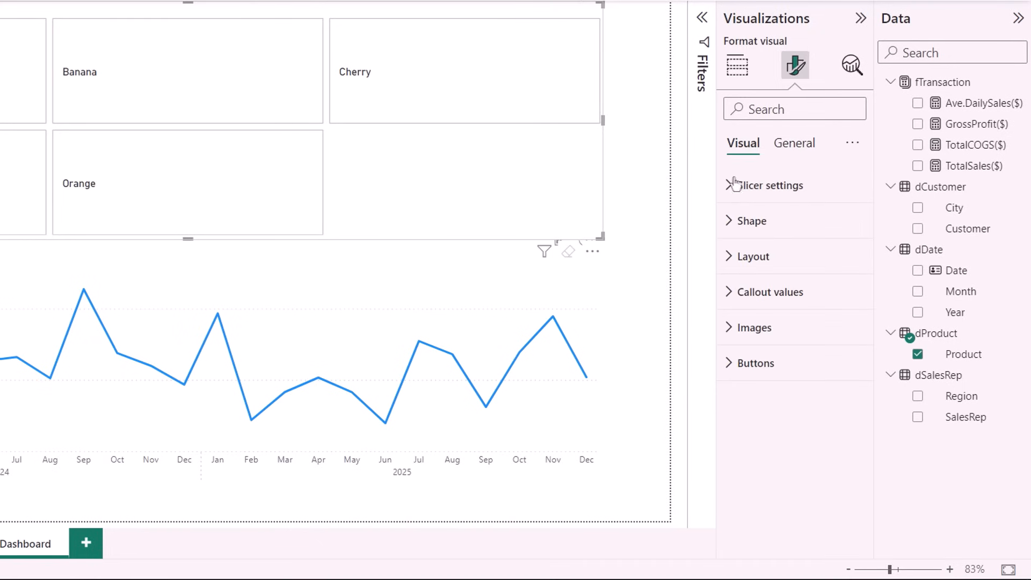
pyautogui.click(737, 271)
pyautogui.click(756, 343)
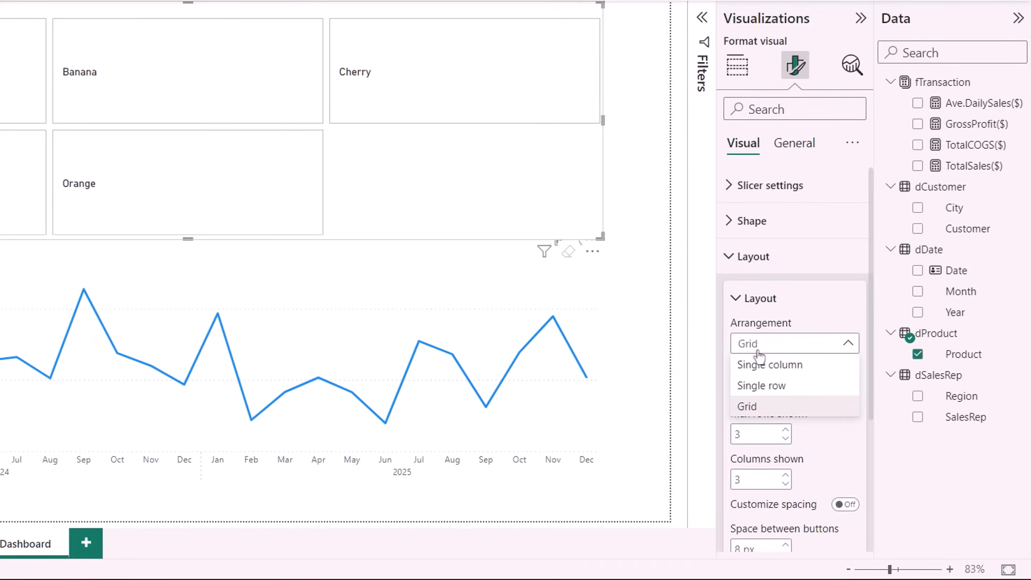
pyautogui.click(774, 386)
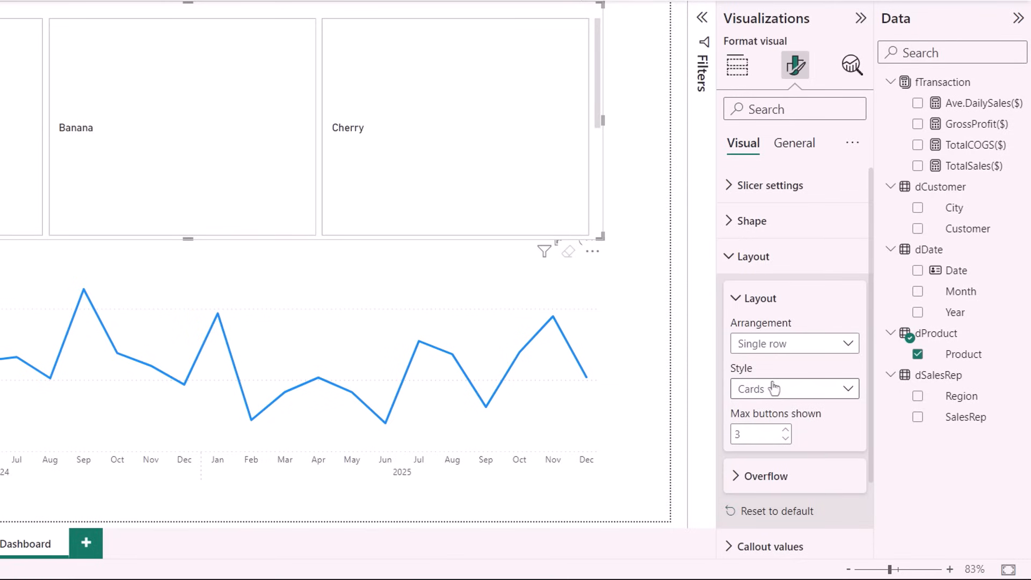
pyautogui.click(786, 431)
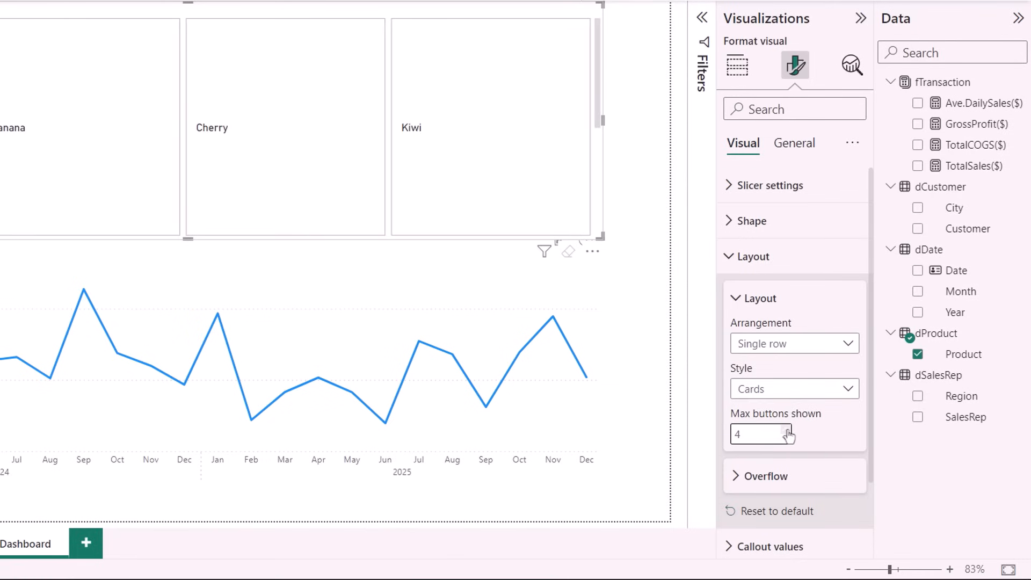
pyautogui.click(787, 430)
pyautogui.moveTo(601, 237); pyautogui.dragTo(649, 75)
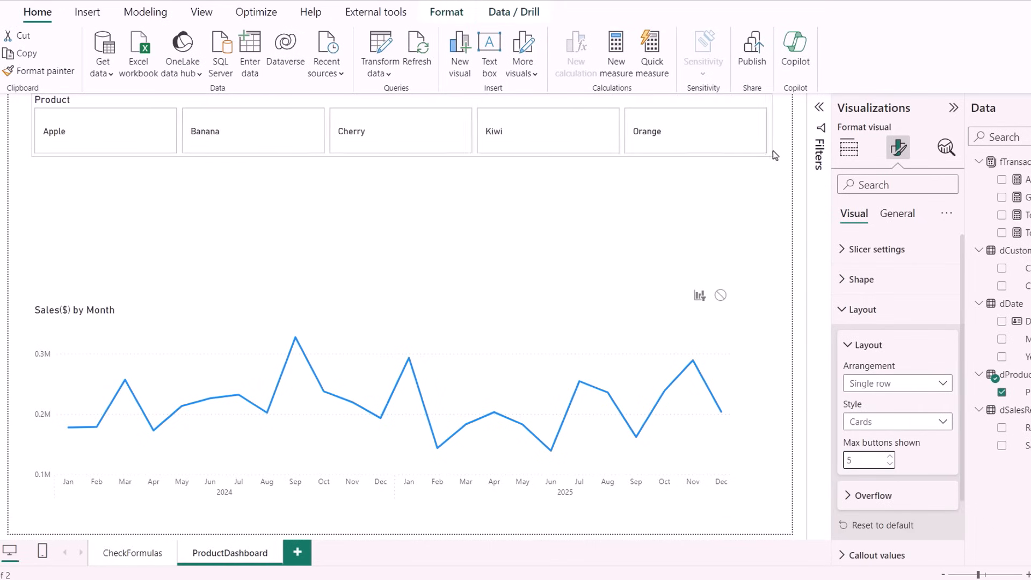
pyautogui.moveTo(775, 155); pyautogui.dragTo(740, 197)
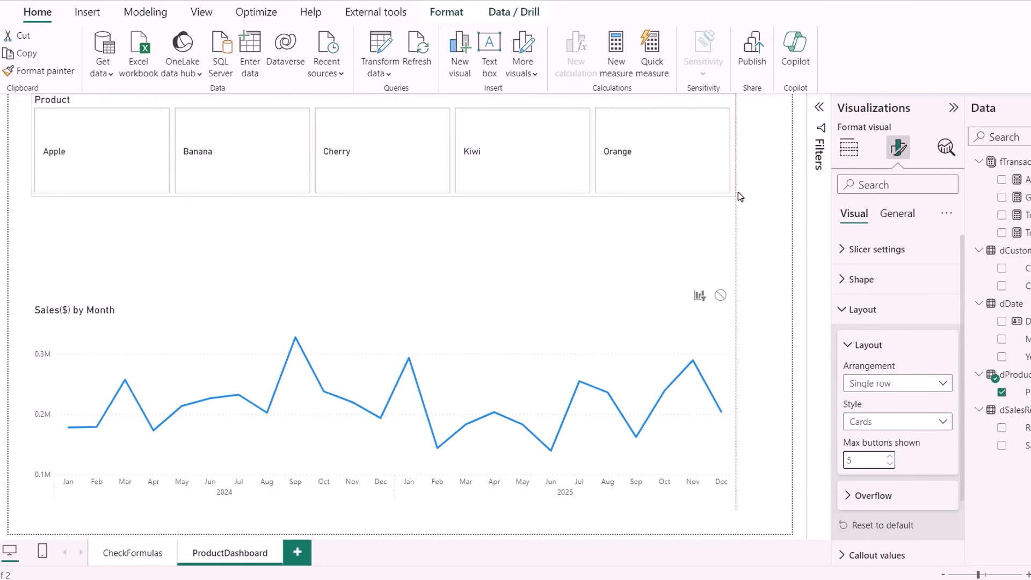
# - Fill the Product slicer buttons with the light blue #a0d1ff (Theme color 1, 60% lighter)
pyautogui.click(849, 344)
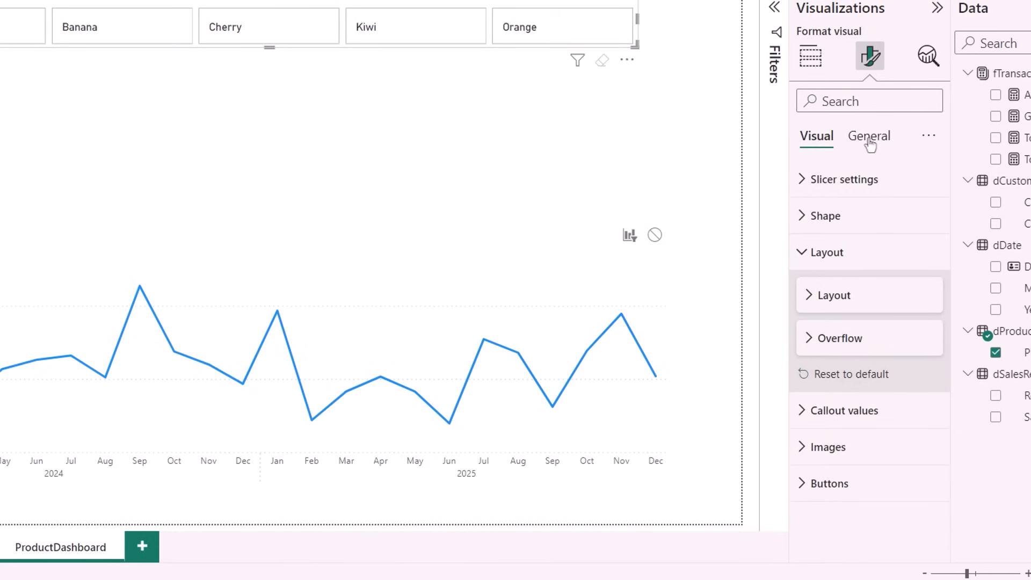
pyautogui.click(870, 141)
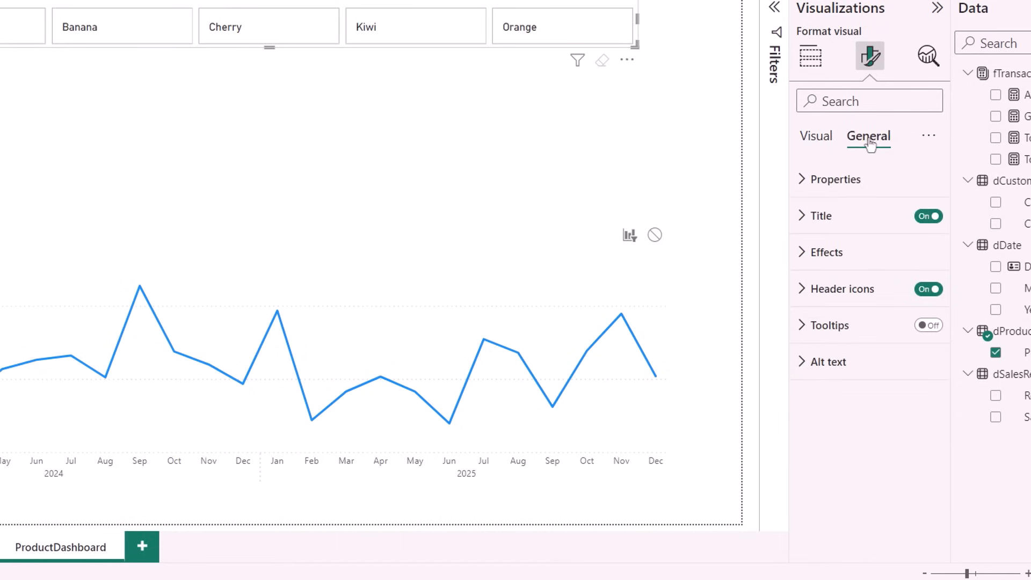
pyautogui.click(805, 143)
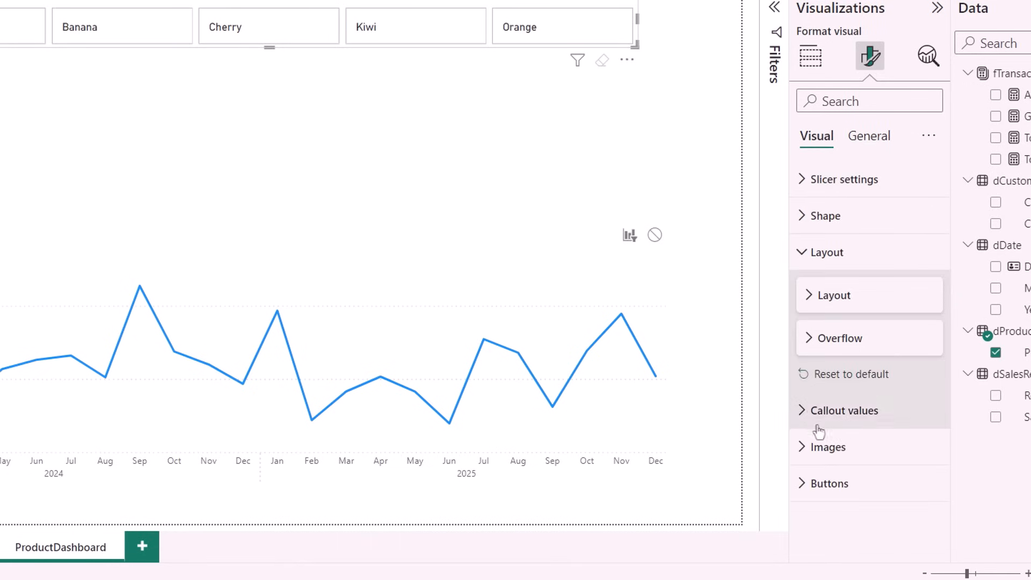
pyautogui.click(800, 486)
pyautogui.scroll(-5, 848, 419)
pyautogui.click(814, 393)
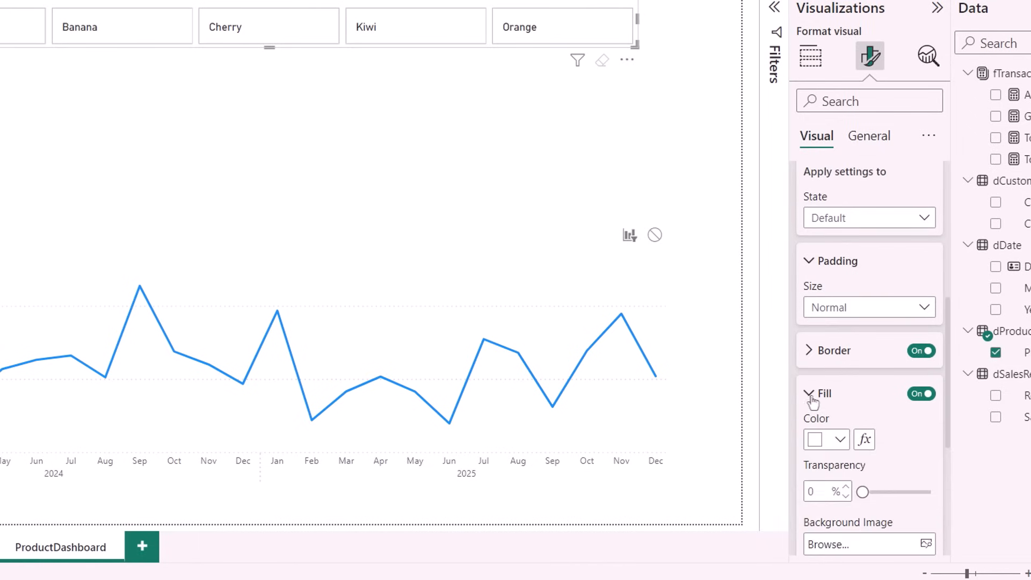
pyautogui.scroll(-2, 867, 391)
pyautogui.click(827, 380)
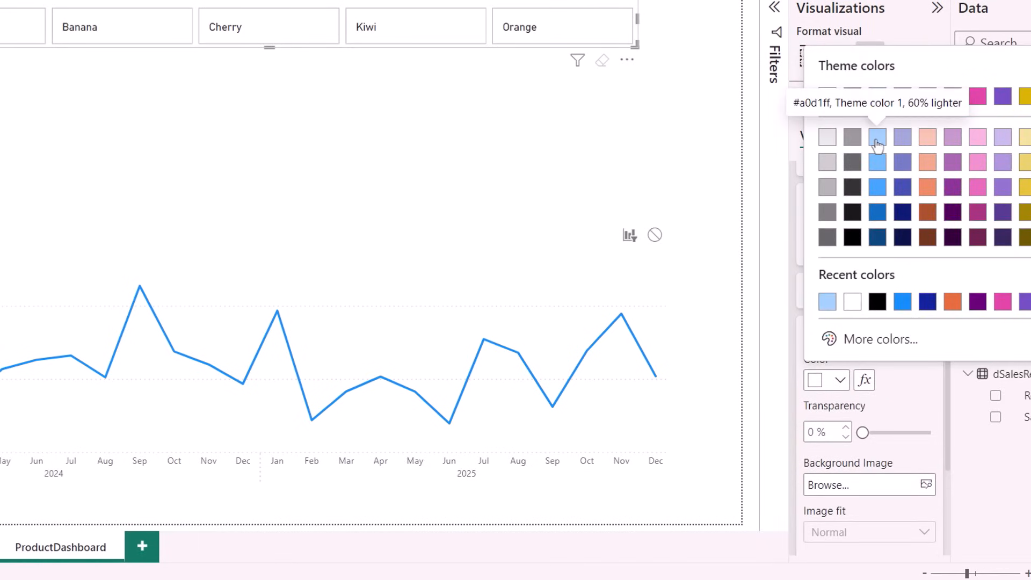
pyautogui.click(878, 138)
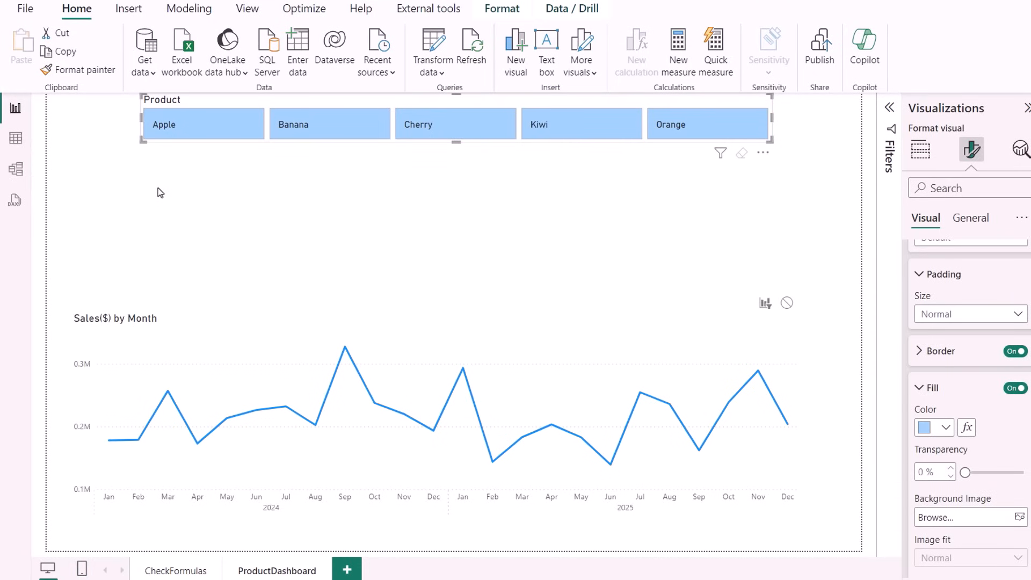
pyautogui.click(227, 192)
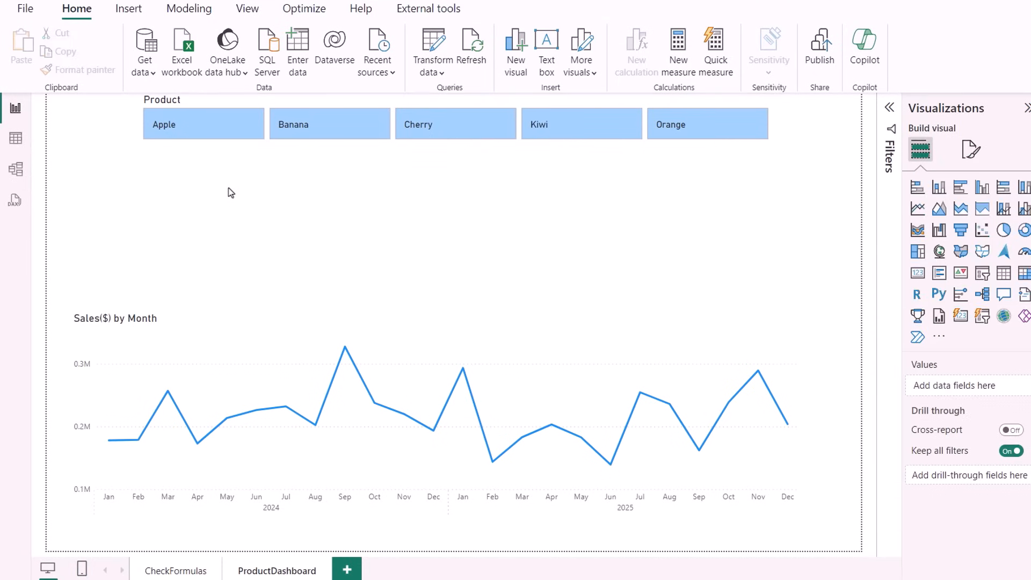
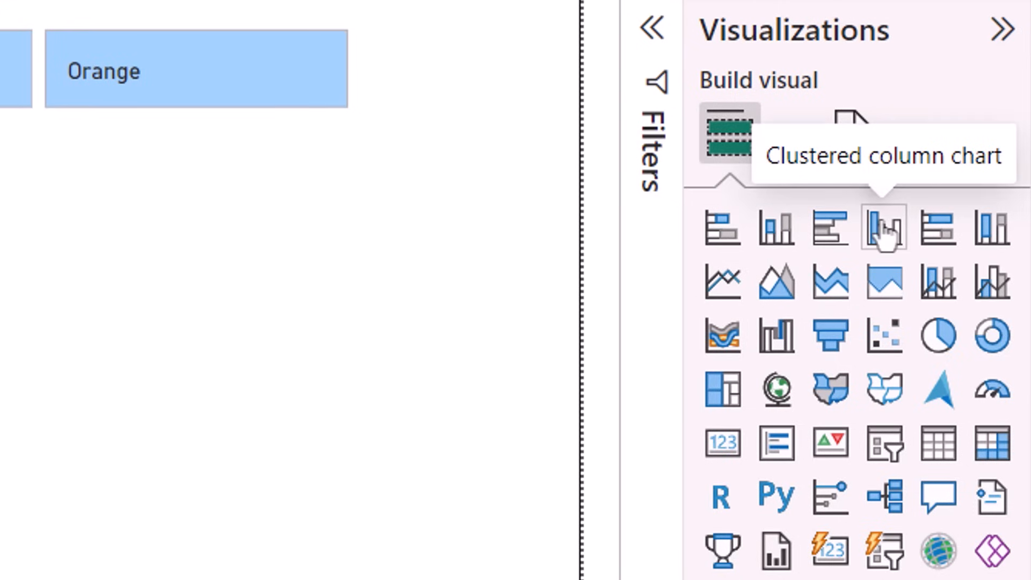
# - Add a clustered bar chart of TotalSales($) by Customer and fit it between the Product slicer and the line chart's left half
pyautogui.click(835, 236)
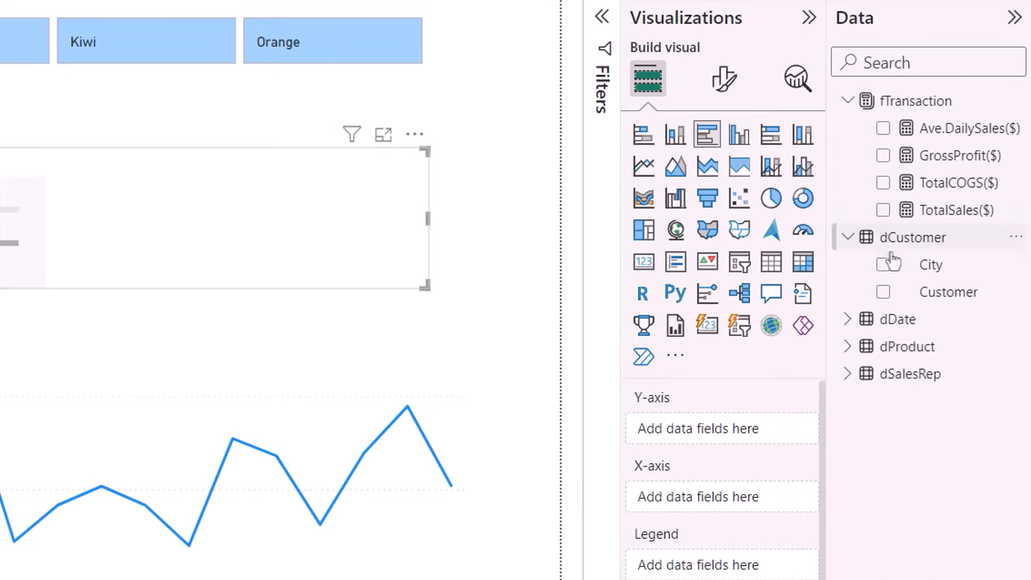
pyautogui.click(884, 292)
pyautogui.click(883, 211)
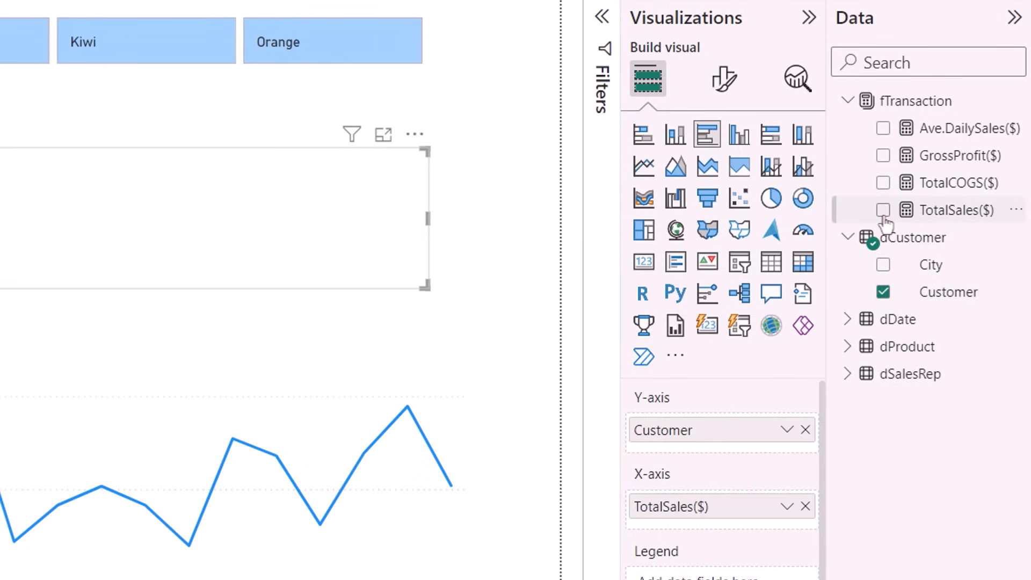
pyautogui.moveTo(425, 286); pyautogui.dragTo(17, 345)
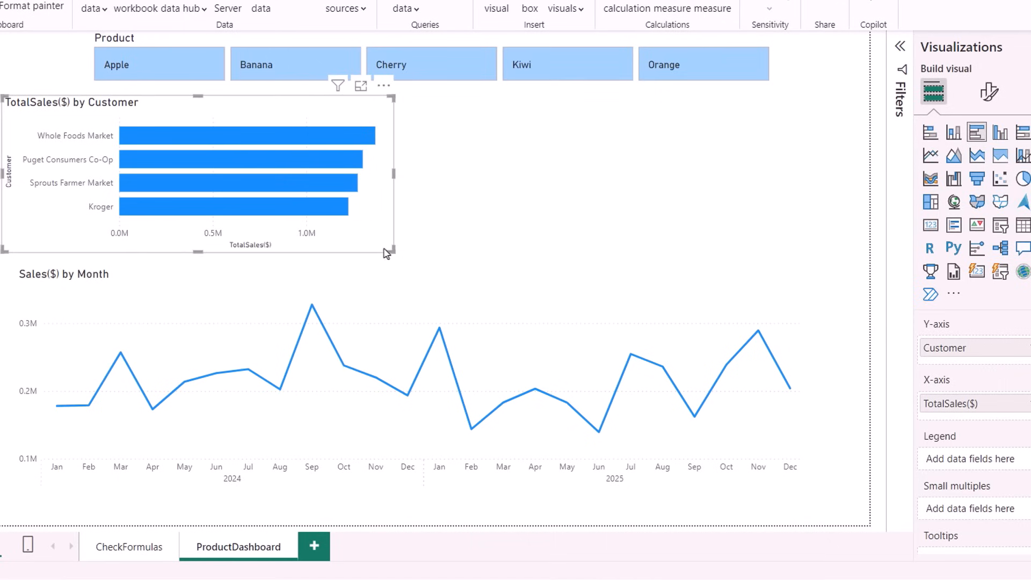
# - Try the stacked bar chart type on the customer chart and restore the clustered bar type
pyautogui.moveTo(311, 207)
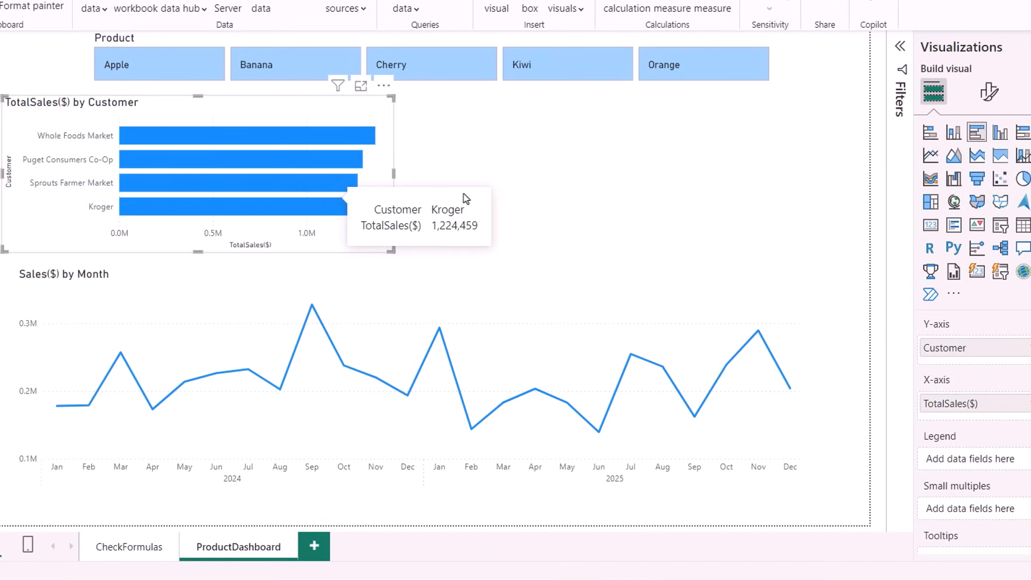
pyautogui.click(930, 140)
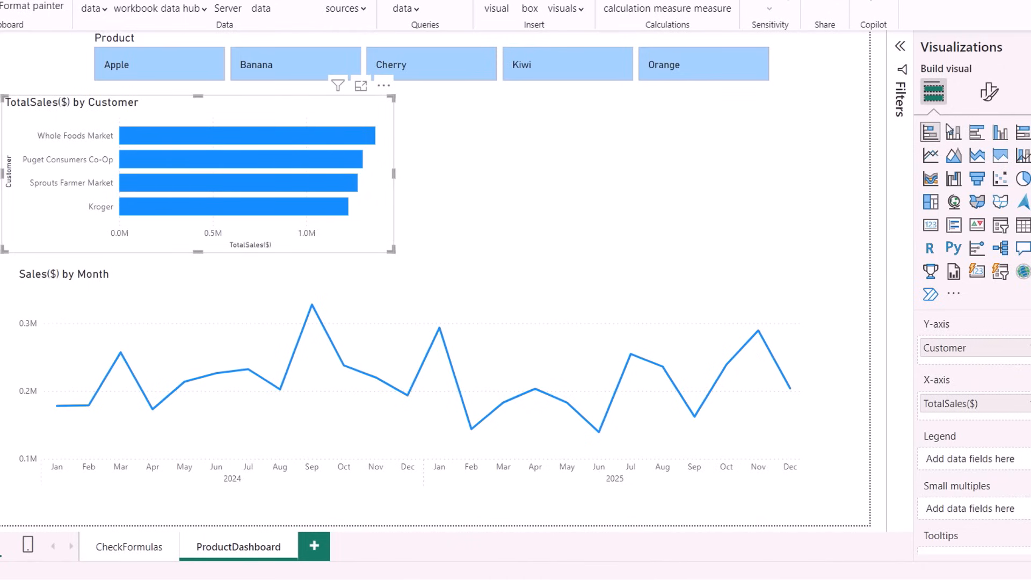
pyautogui.click(978, 133)
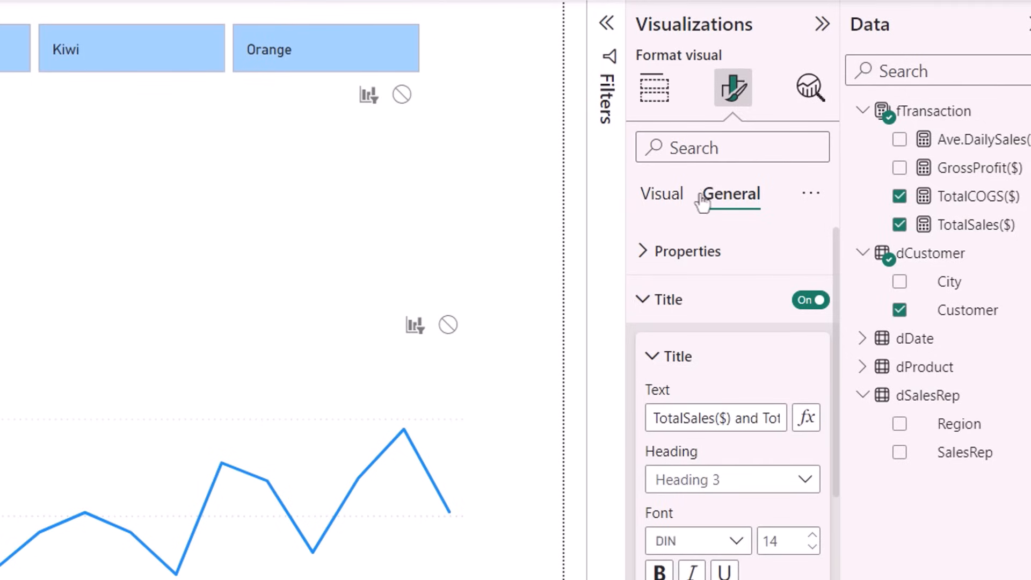
# - Set the title of the TotalSales($) and TotalCOGS($) bar chart to Customer
pyautogui.click(733, 196)
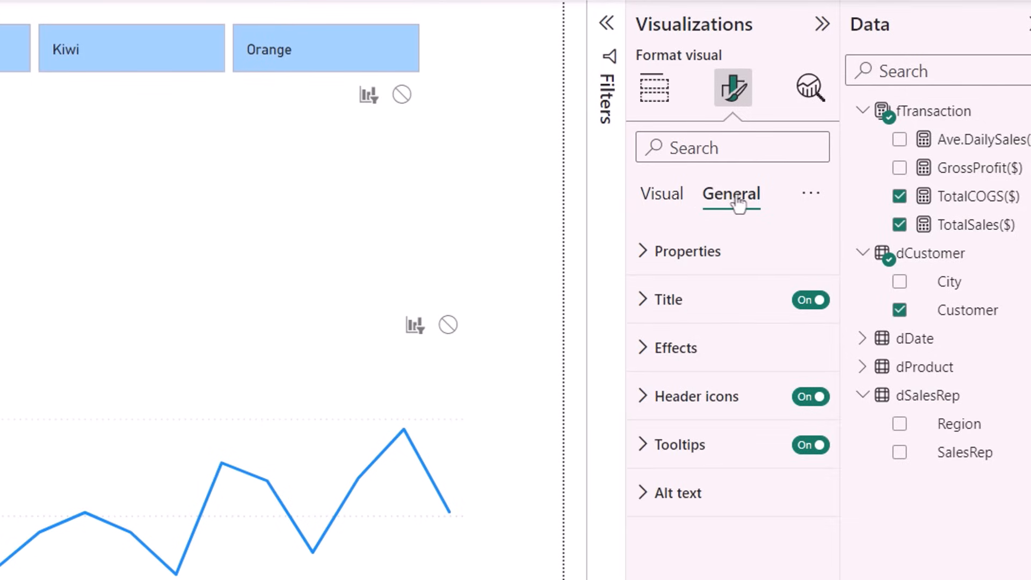
pyautogui.click(644, 300)
pyautogui.tripleClick(754, 408)
pyautogui.write('Customer')
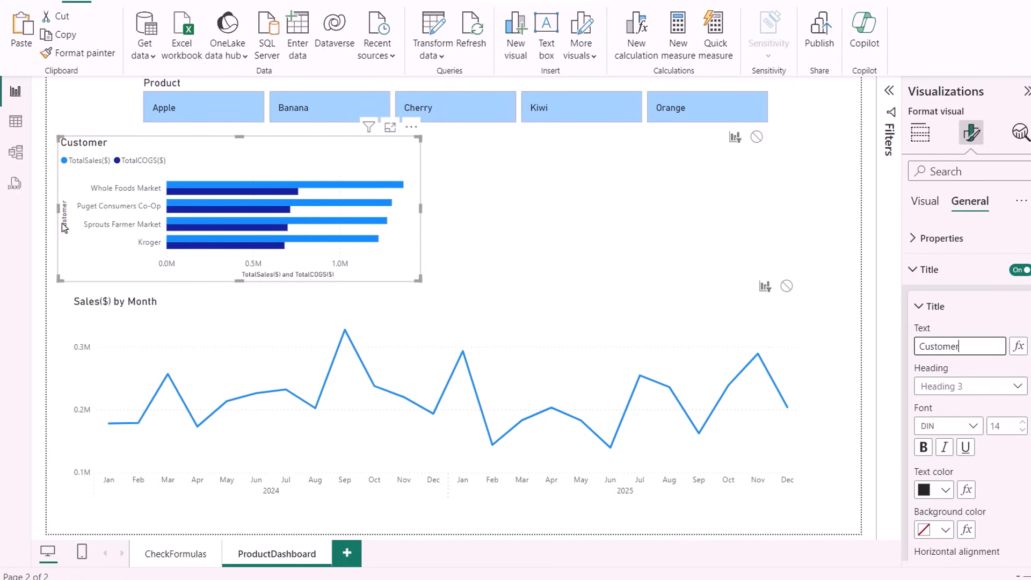
# - Turn off the Y-axis and X-axis titles of the Customer bar chart
pyautogui.click(925, 206)
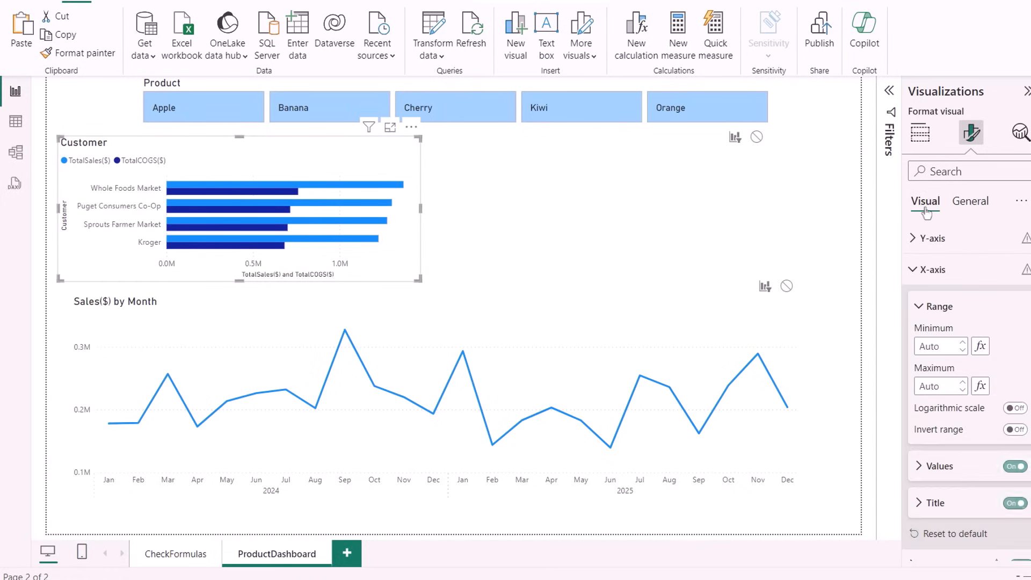
pyautogui.click(914, 239)
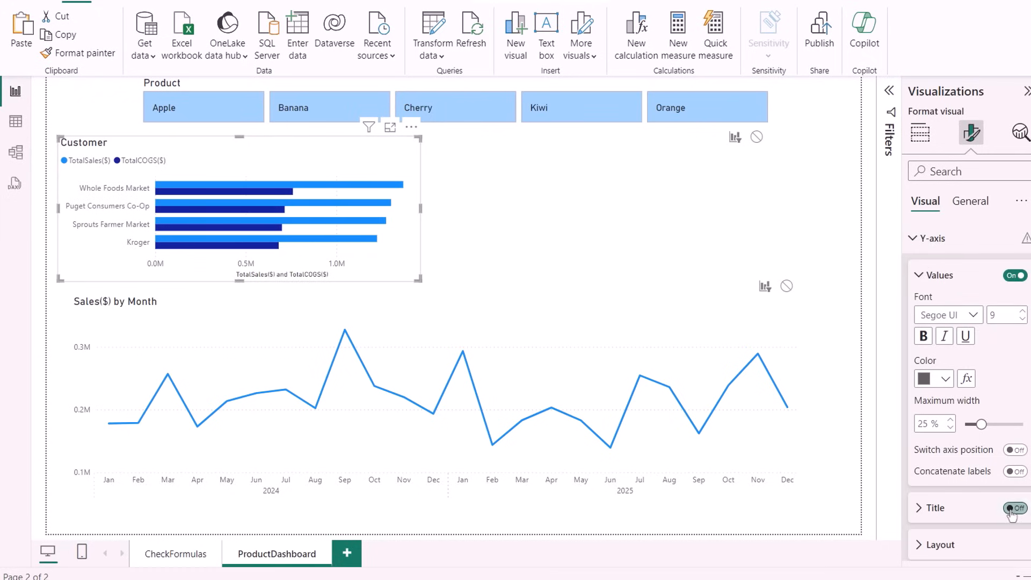
pyautogui.click(914, 238)
pyautogui.click(932, 269)
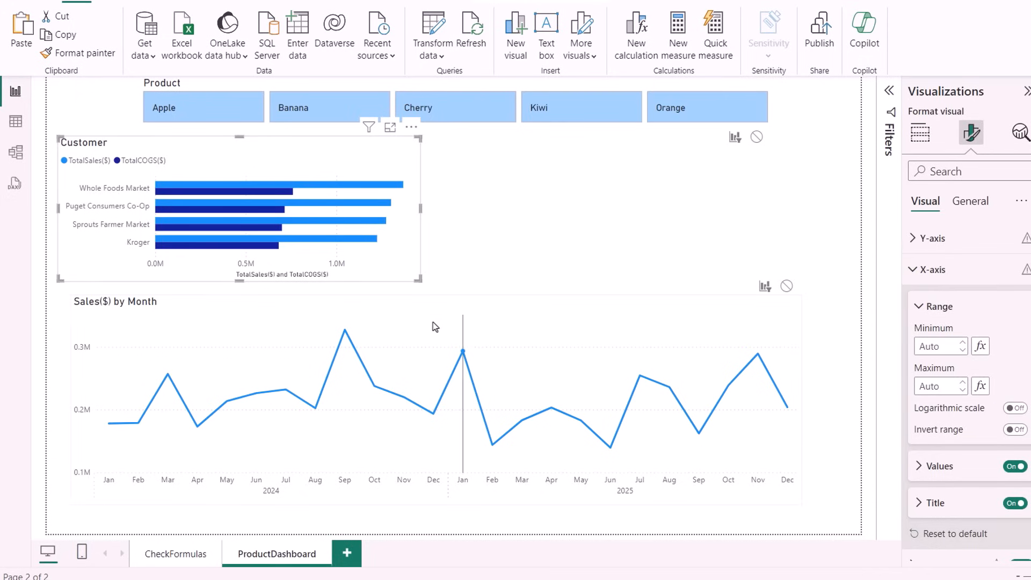
pyautogui.click(1014, 503)
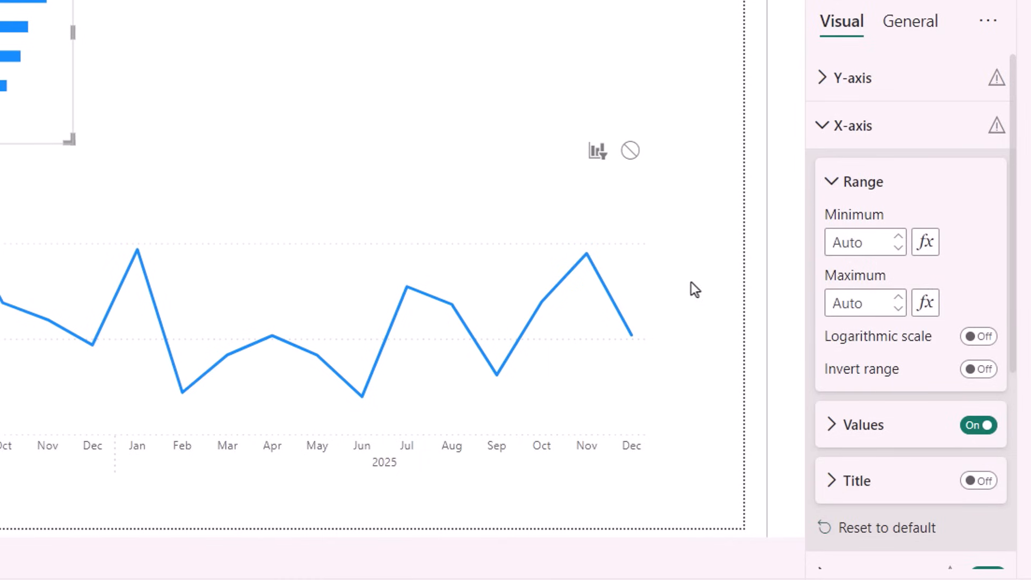
# - Turn on data labels for the Customer bar chart and hide its X-axis values
pyautogui.scroll(-6, 940, 340)
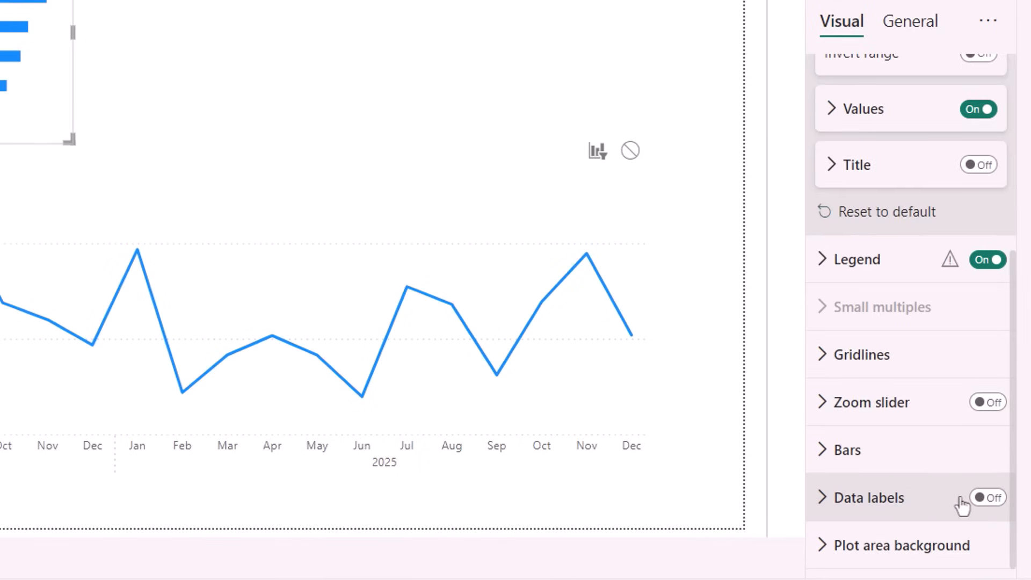
pyautogui.click(988, 497)
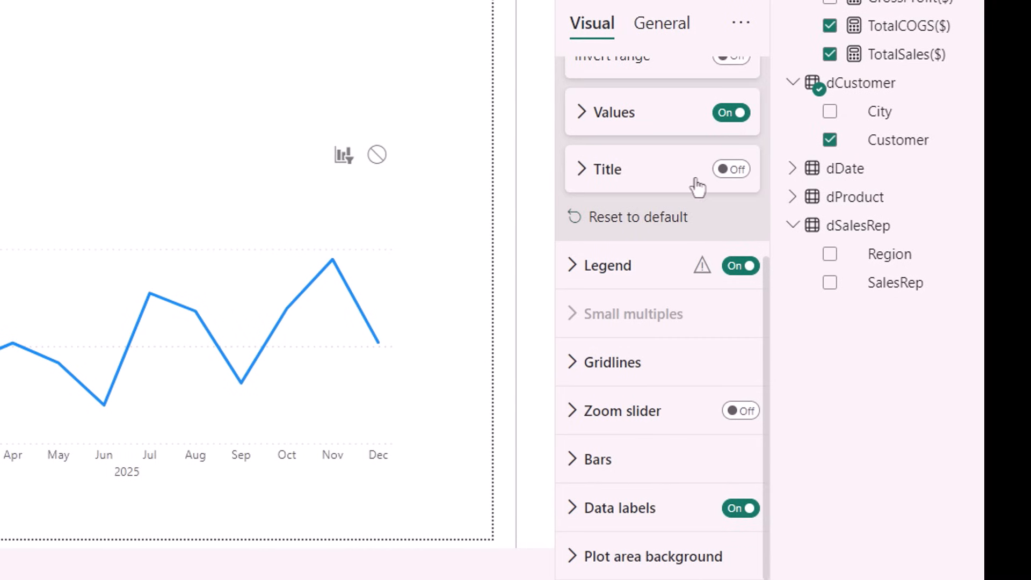
pyautogui.scroll(3, 683, 185)
pyautogui.scroll(3, 684, 185)
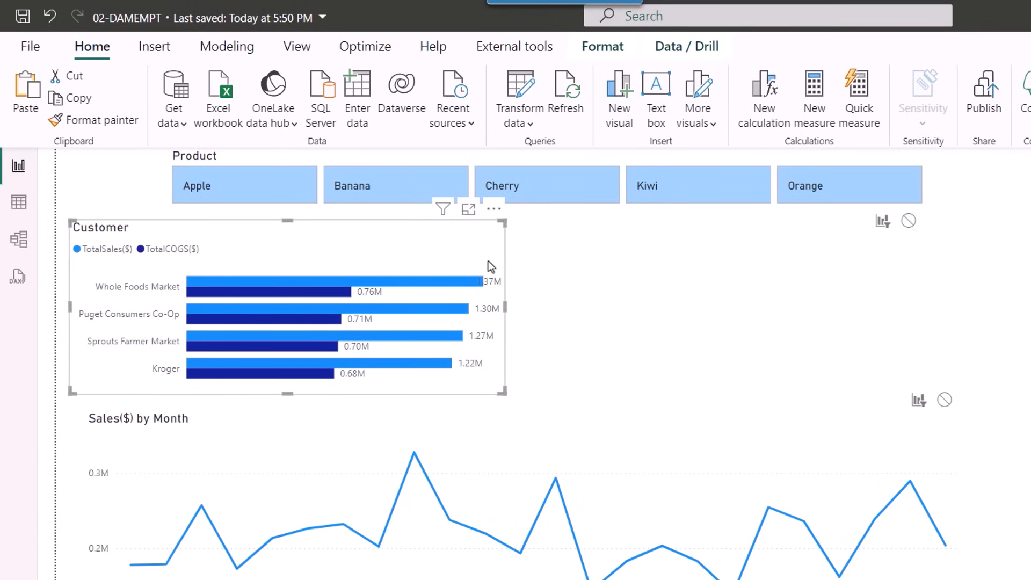
# - Duplicate the Customer bar chart and place the copy to the right of the original, above the line chart
pyautogui.hotkey('ctrl', 'c')
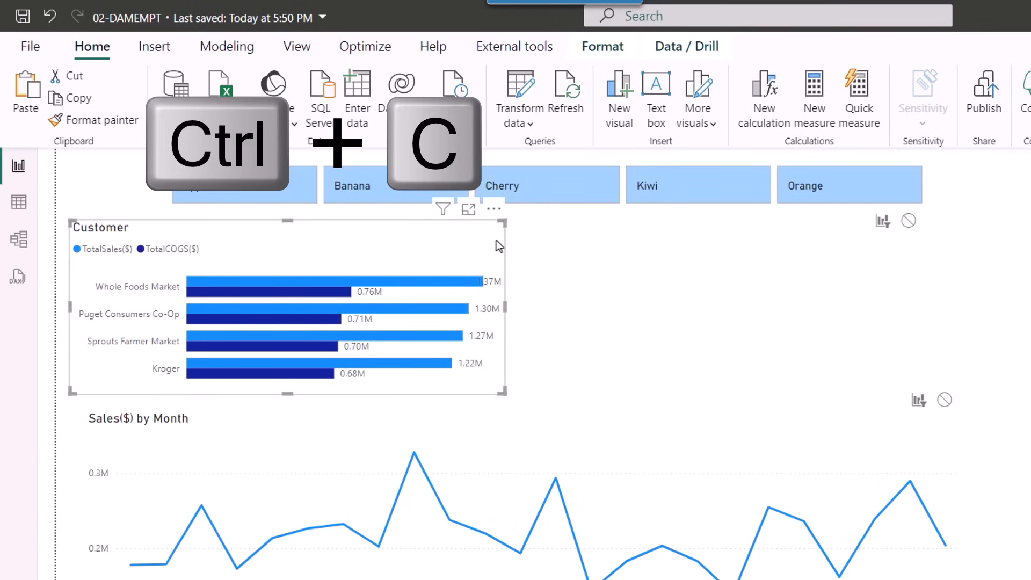
pyautogui.hotkey('ctrl', 'v')
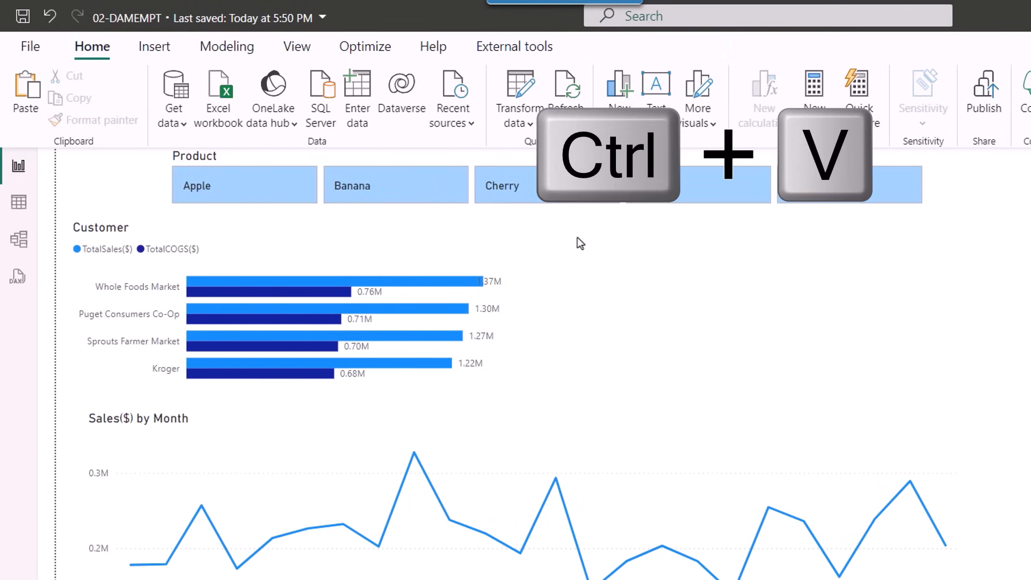
pyautogui.moveTo(482, 241); pyautogui.dragTo(978, 239)
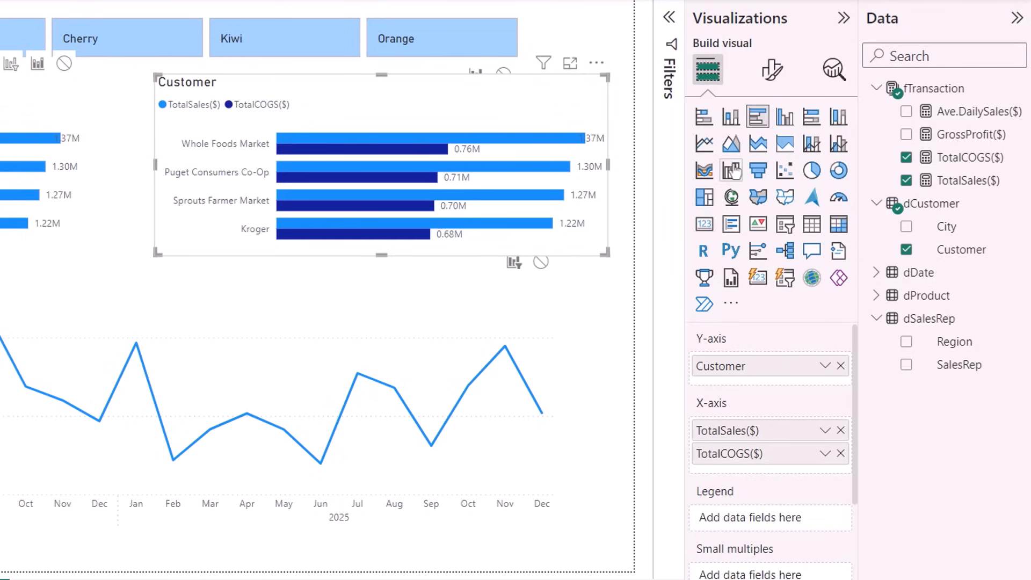
# - Replace the copied chart's Y-axis field with Region from dSalesRep and set its title to Region
pyautogui.click(840, 366)
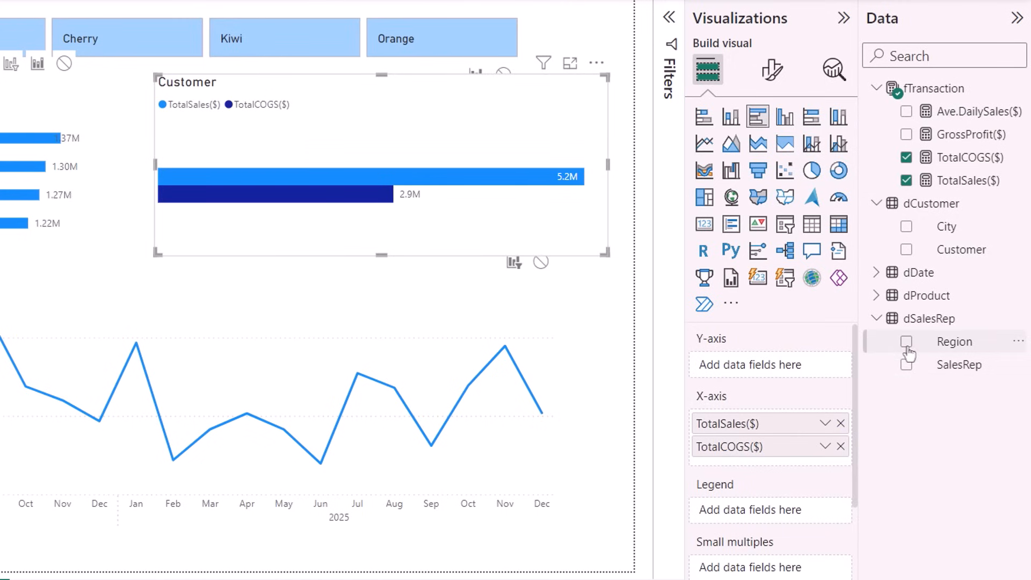
pyautogui.moveTo(913, 342); pyautogui.dragTo(768, 366)
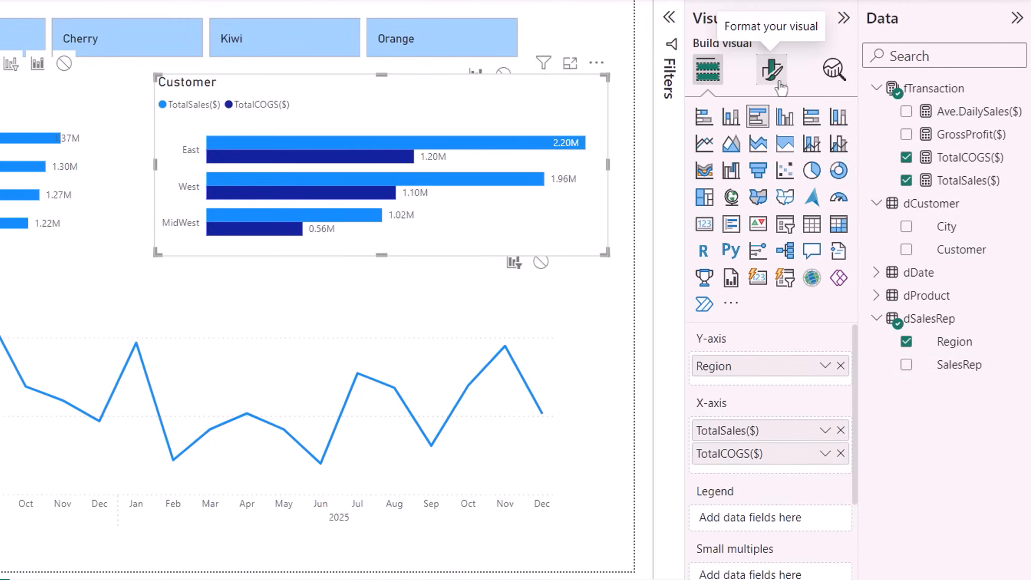
pyautogui.click(773, 76)
pyautogui.click(770, 155)
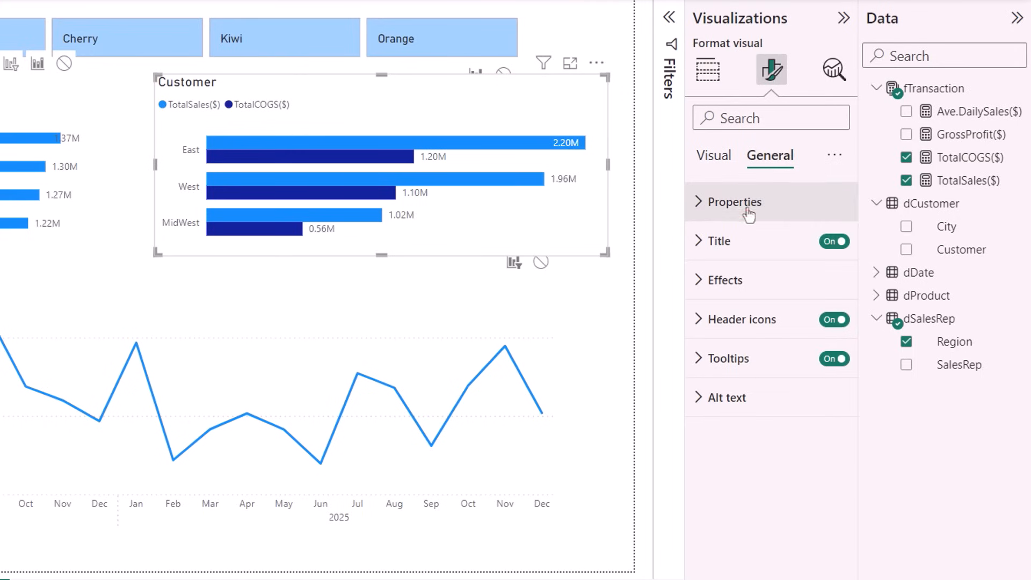
pyautogui.click(699, 243)
pyautogui.moveTo(758, 337); pyautogui.dragTo(636, 329)
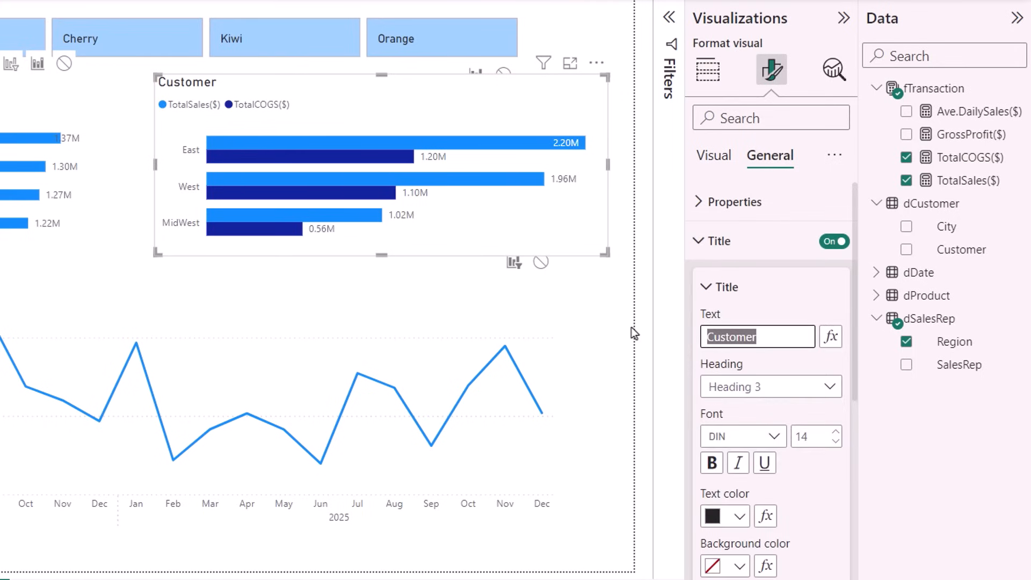
pyautogui.write('Region')
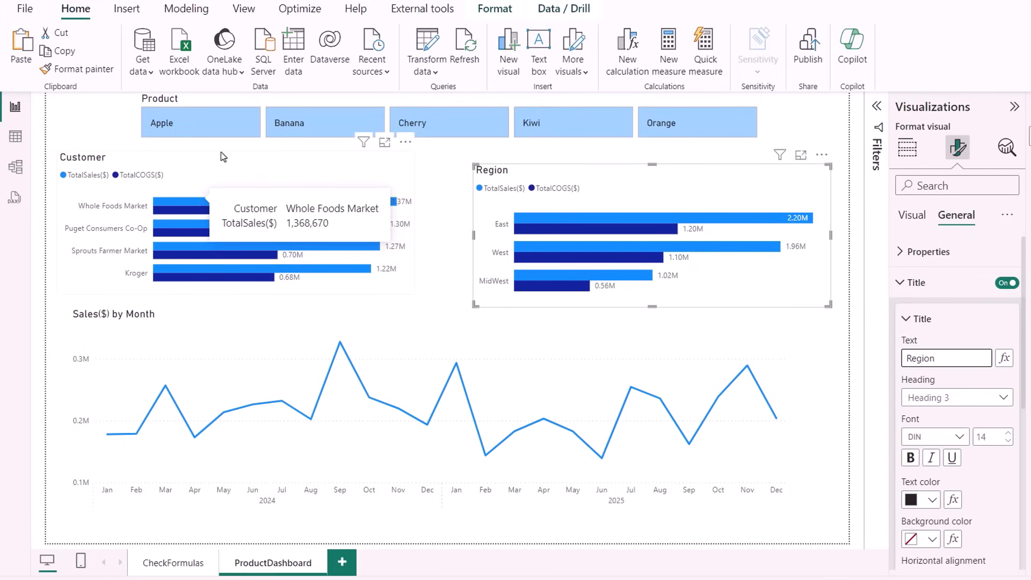
# - Filter the dashboard to Apple with the Product slicer and select the East bar in the Region chart
pyautogui.click(202, 130)
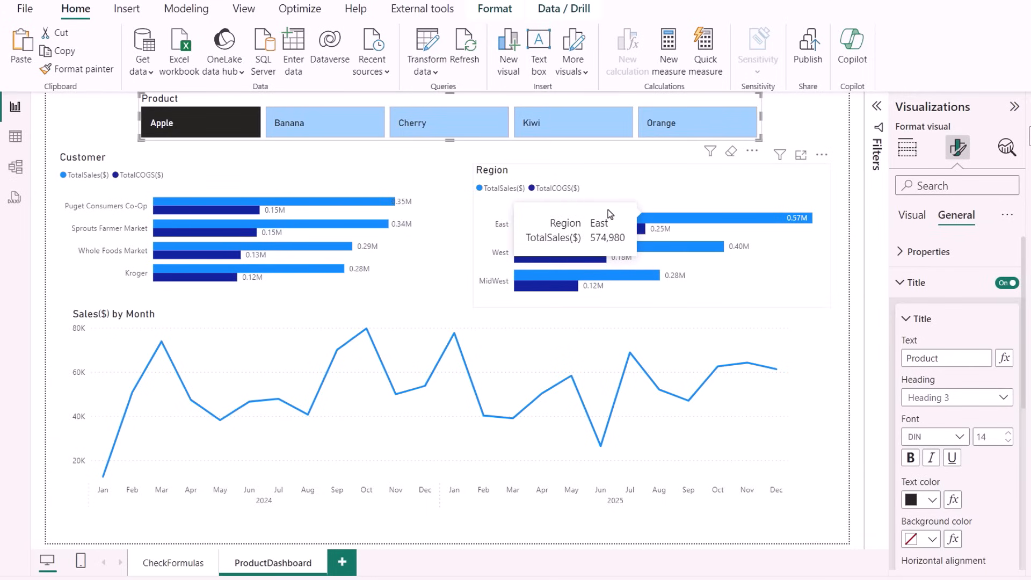
pyautogui.click(681, 228)
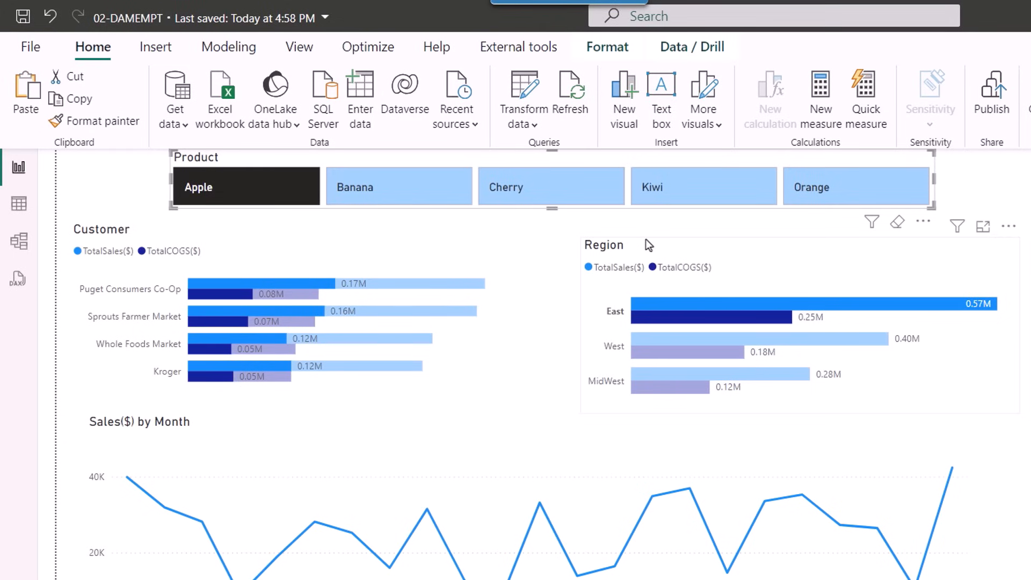
# - Edit the interactions so the Region chart filters the Customer chart, while the Customer chart has no effect on the Region chart
pyautogui.click(646, 241)
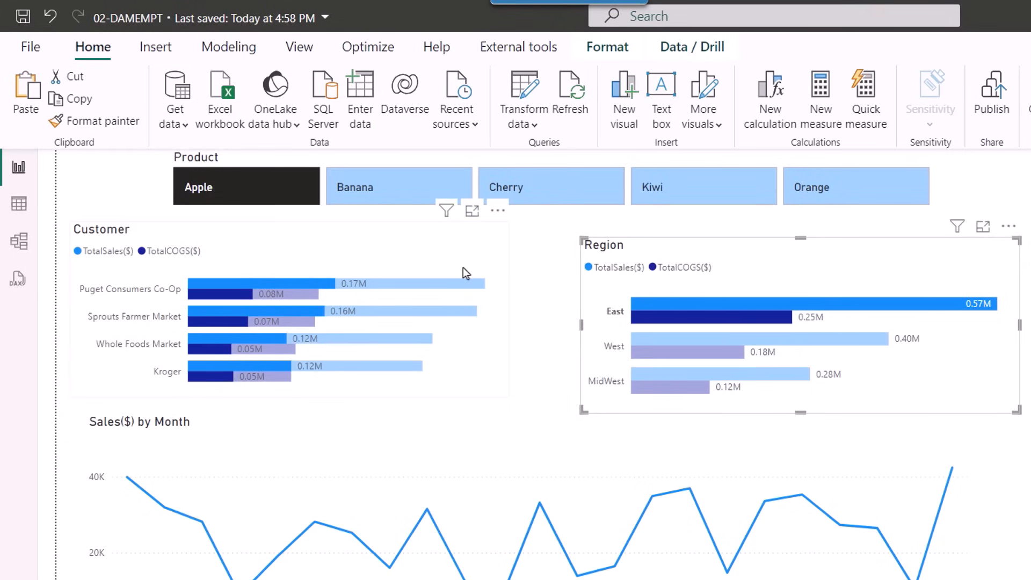
pyautogui.click(608, 48)
pyautogui.click(36, 110)
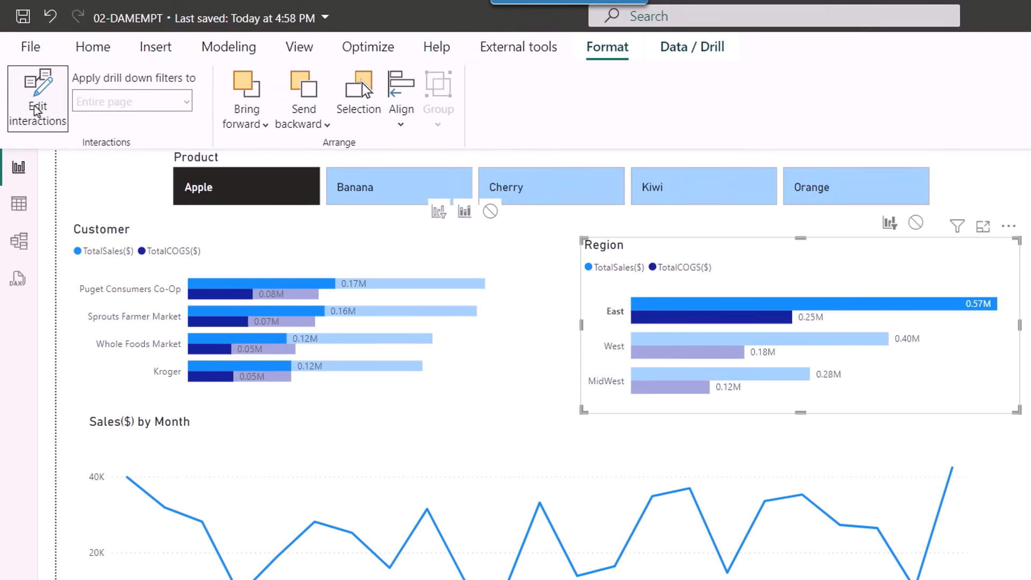
pyautogui.click(439, 212)
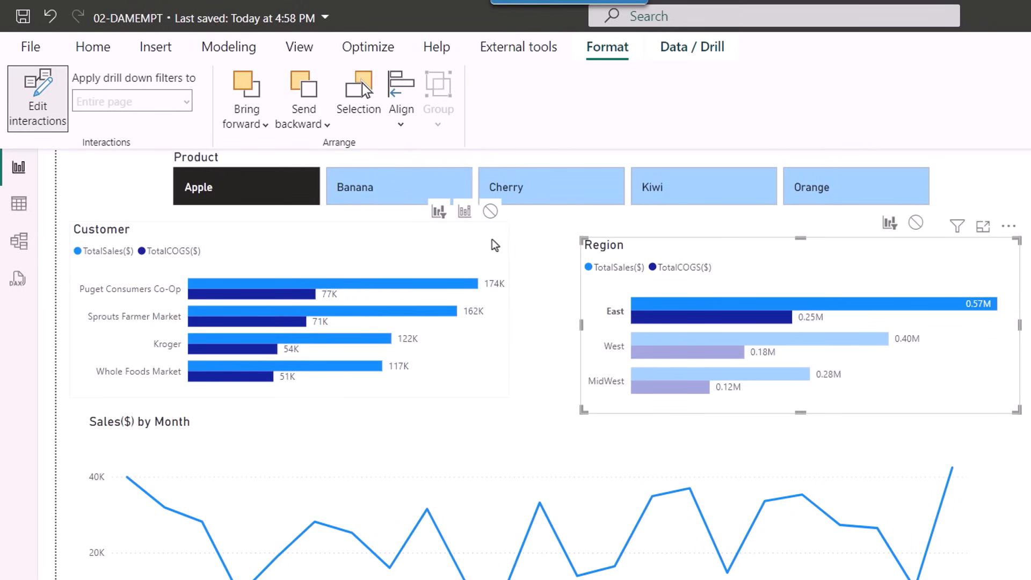
pyautogui.click(505, 244)
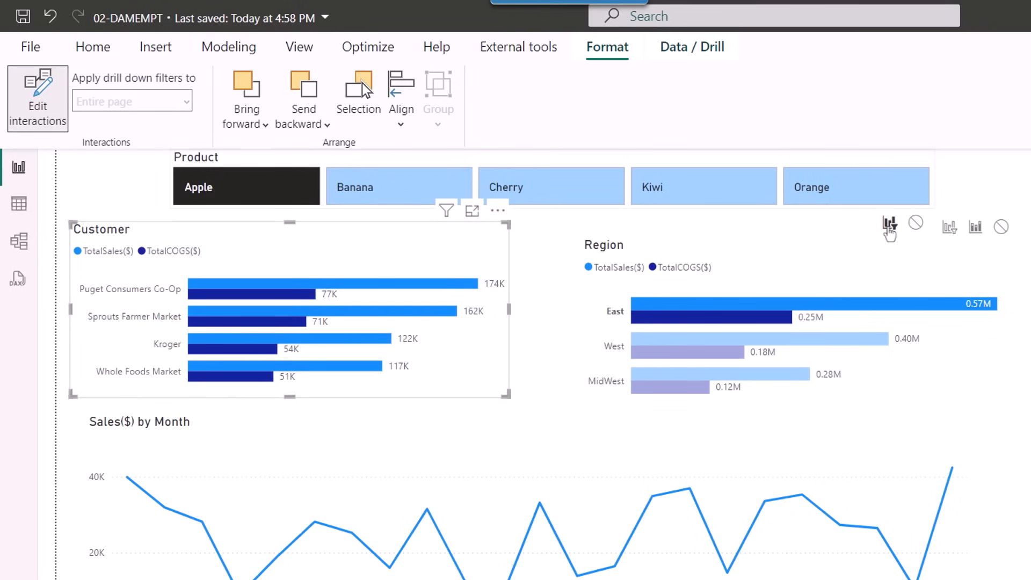
pyautogui.click(1002, 227)
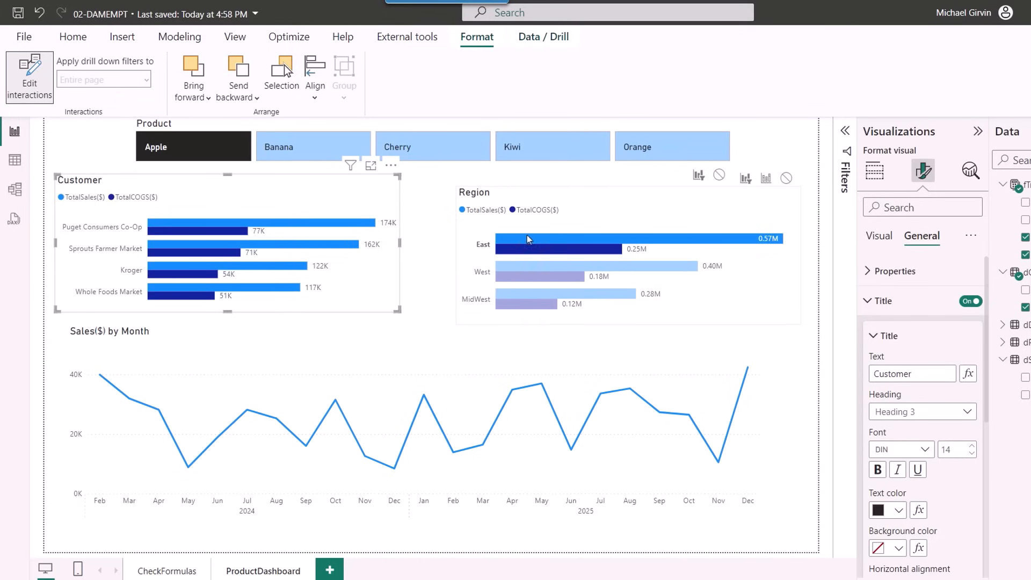
# - Clear the East selection in the Region chart, select West instead, and save the report
pyautogui.click(525, 245)
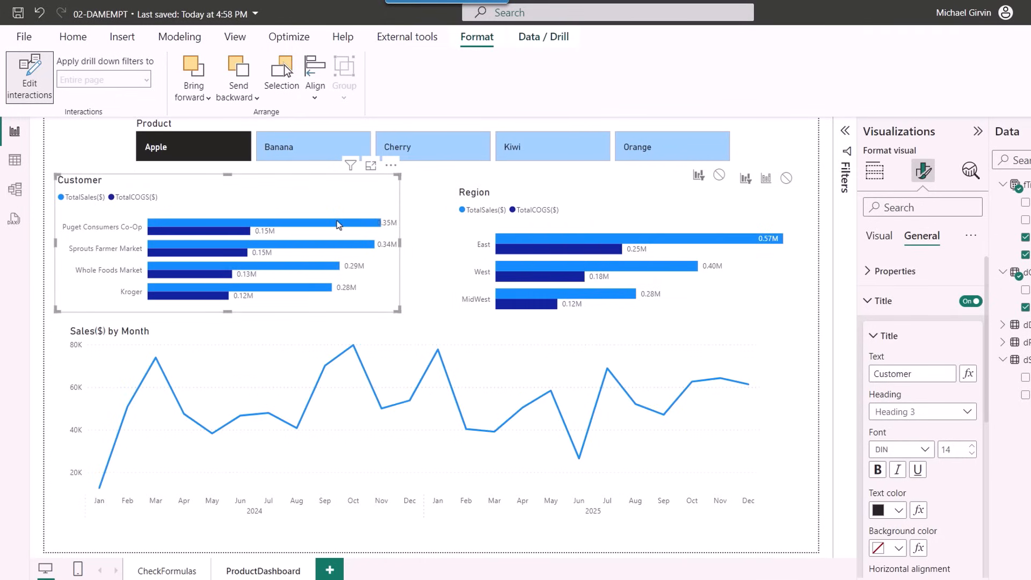
pyautogui.click(509, 275)
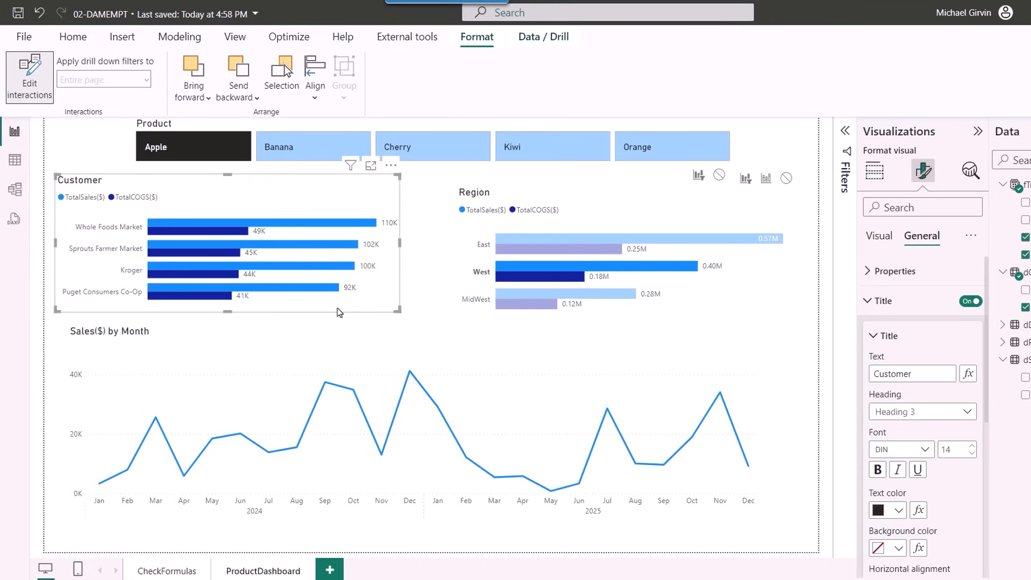
pyautogui.hotkey('ctrl', 's')
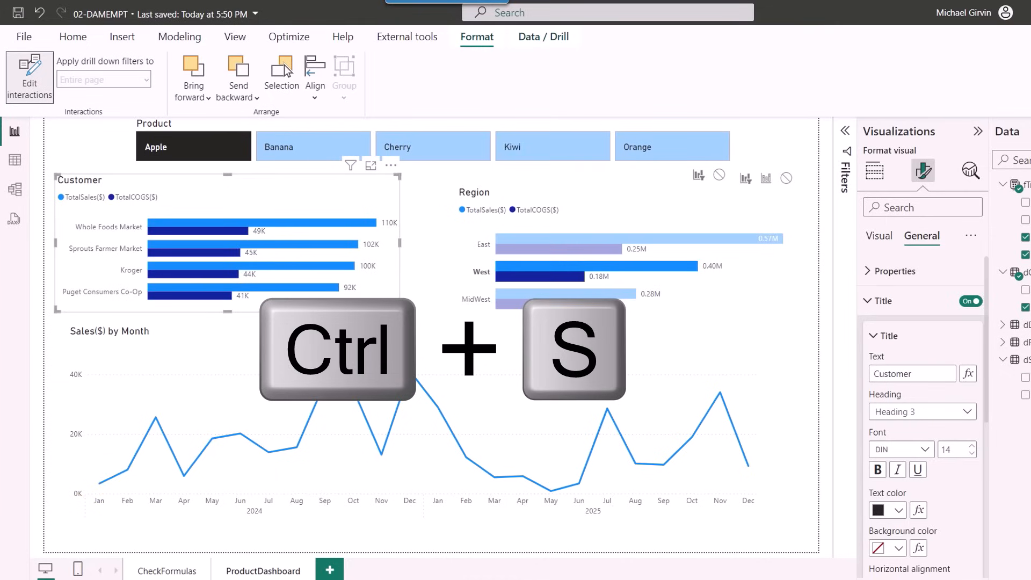
# - Add a new report page with an enlarged clustered column chart showing TotalSales($) by Product
pyautogui.click(330, 571)
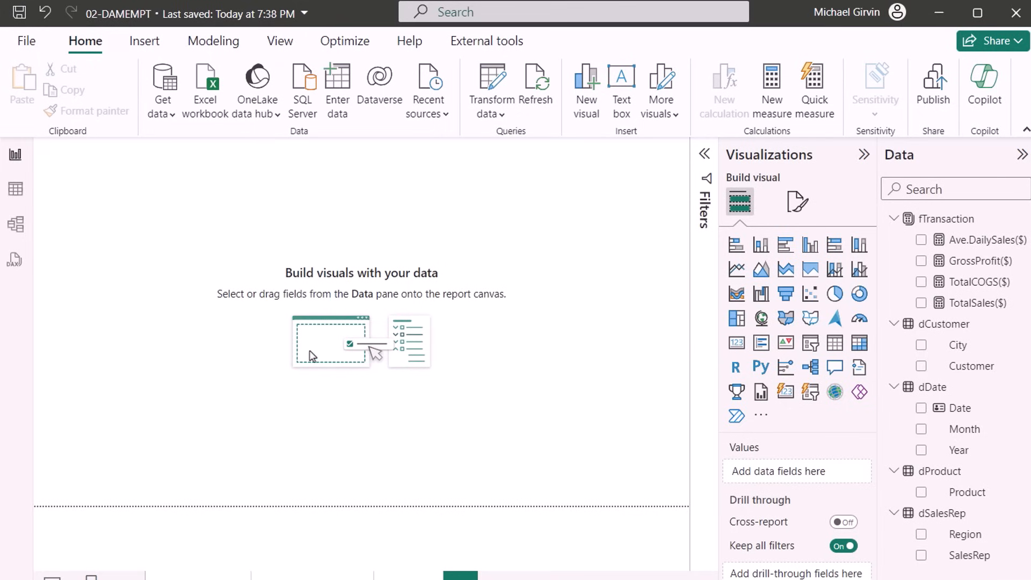
pyautogui.click(810, 245)
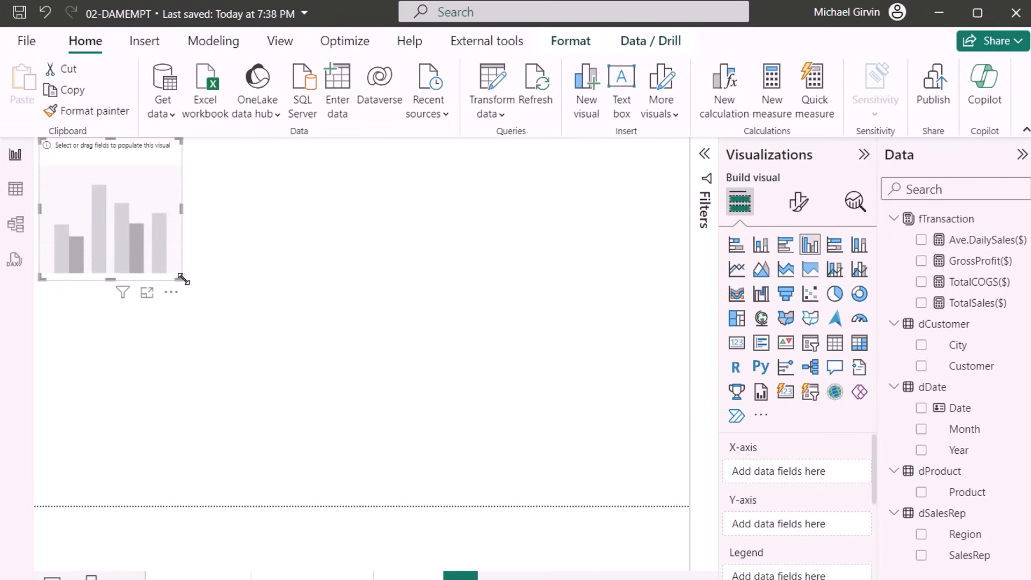
pyautogui.moveTo(182, 277); pyautogui.dragTo(468, 477)
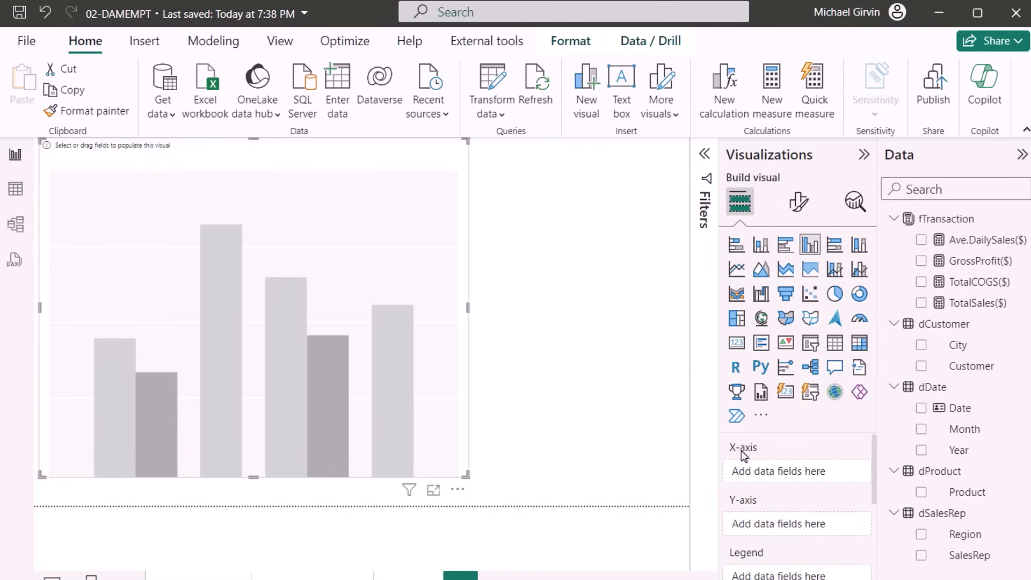
pyautogui.click(922, 492)
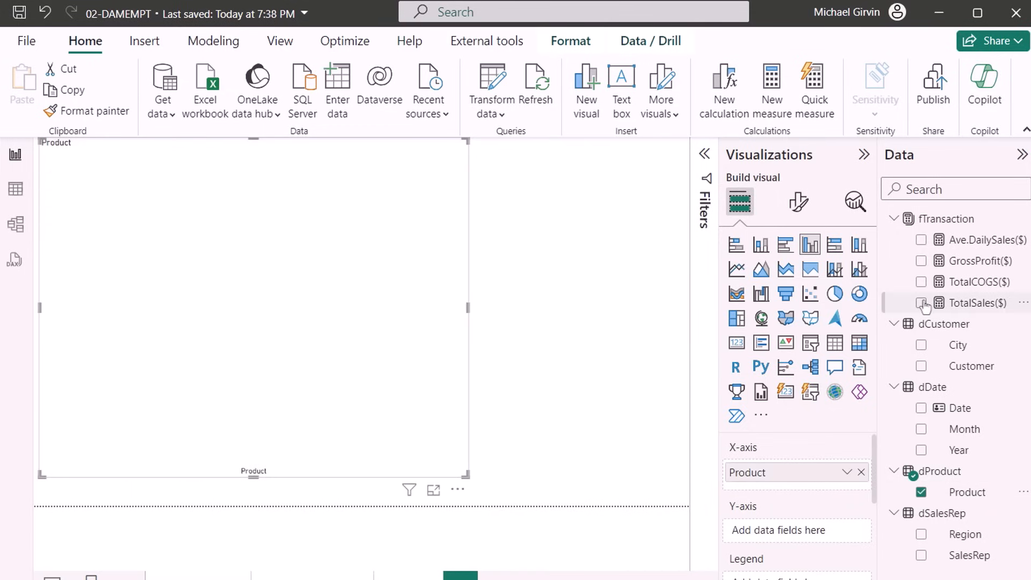
pyautogui.click(921, 303)
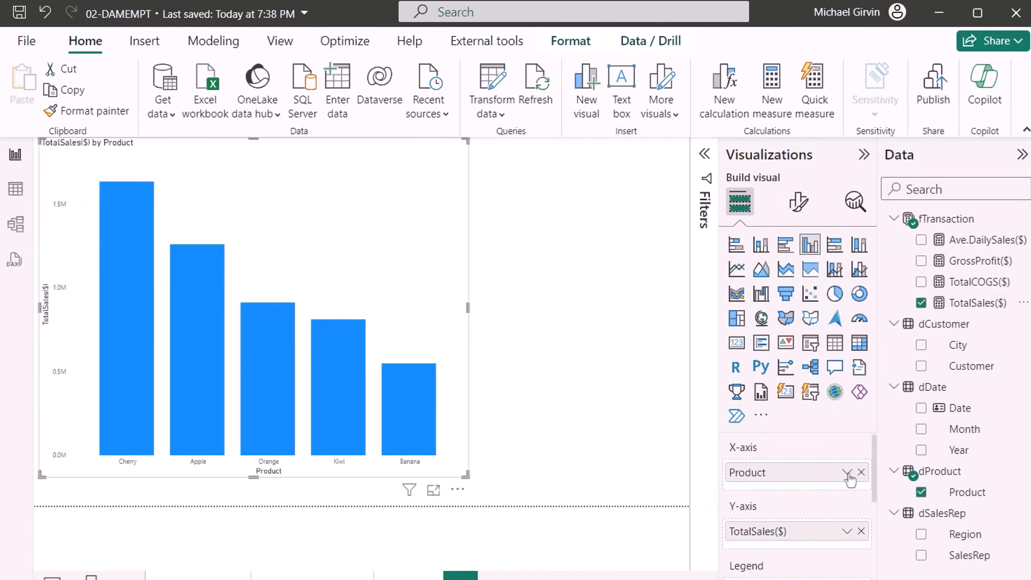
# - Add TotalCOGS($), GrossProfit($) and Ave.DailySales($) to the column chart's tooltips and split it into small multiples by Customer
pyautogui.scroll(-2, 876, 480)
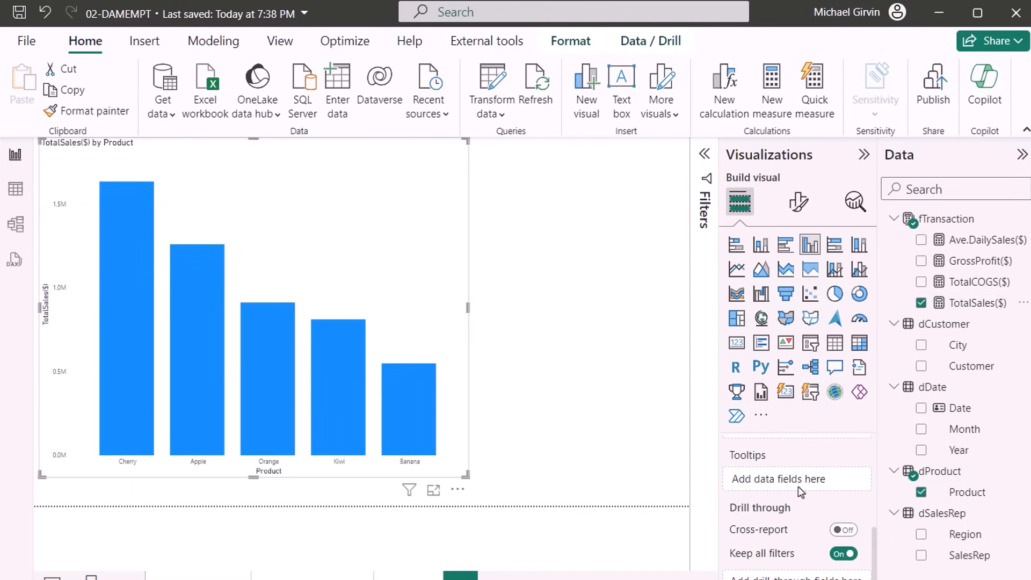
pyautogui.moveTo(962, 282); pyautogui.dragTo(797, 498)
pyautogui.moveTo(966, 239); pyautogui.dragTo(806, 505)
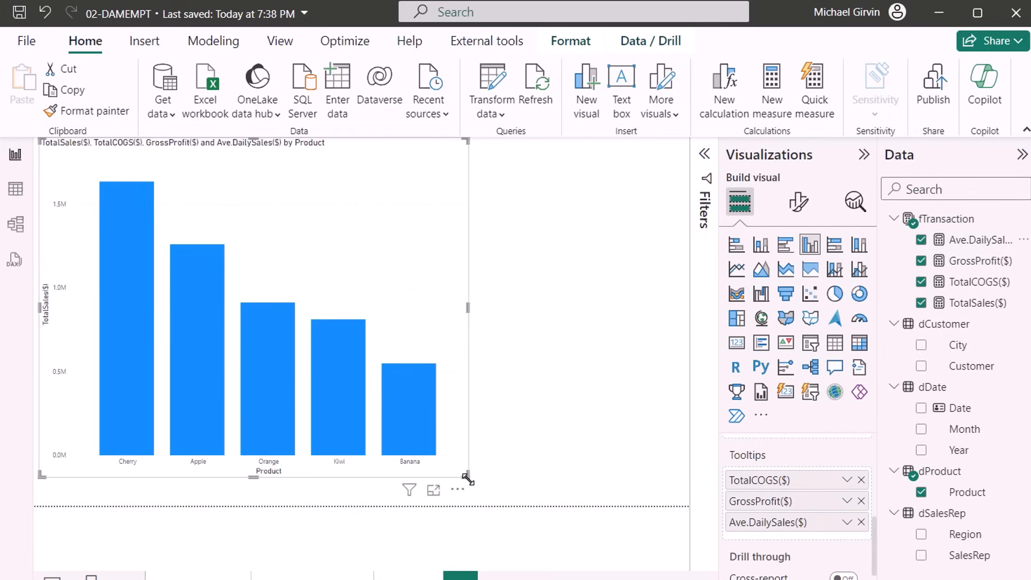
pyautogui.scroll(3, 805, 515)
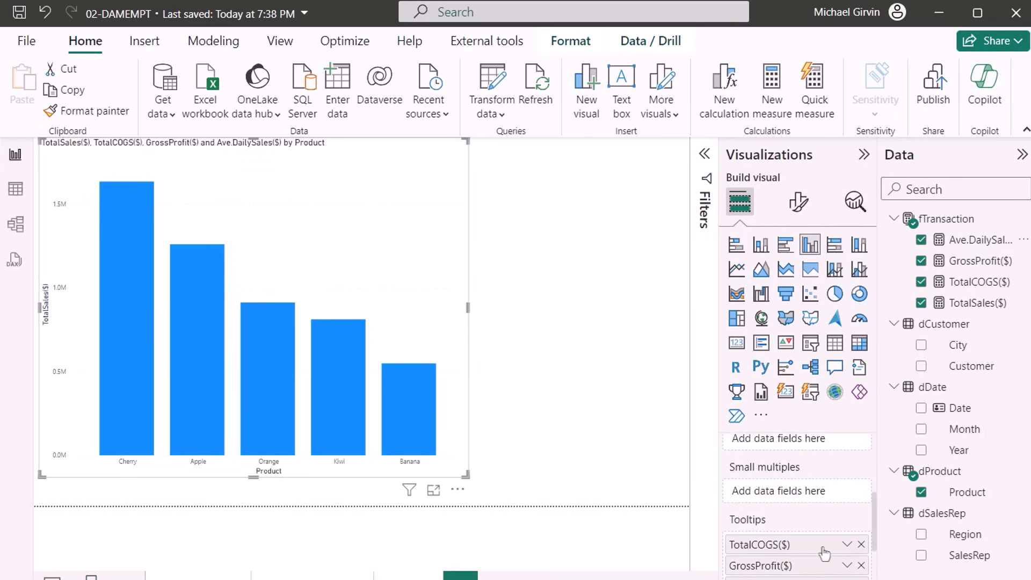
pyautogui.moveTo(963, 367); pyautogui.dragTo(772, 498)
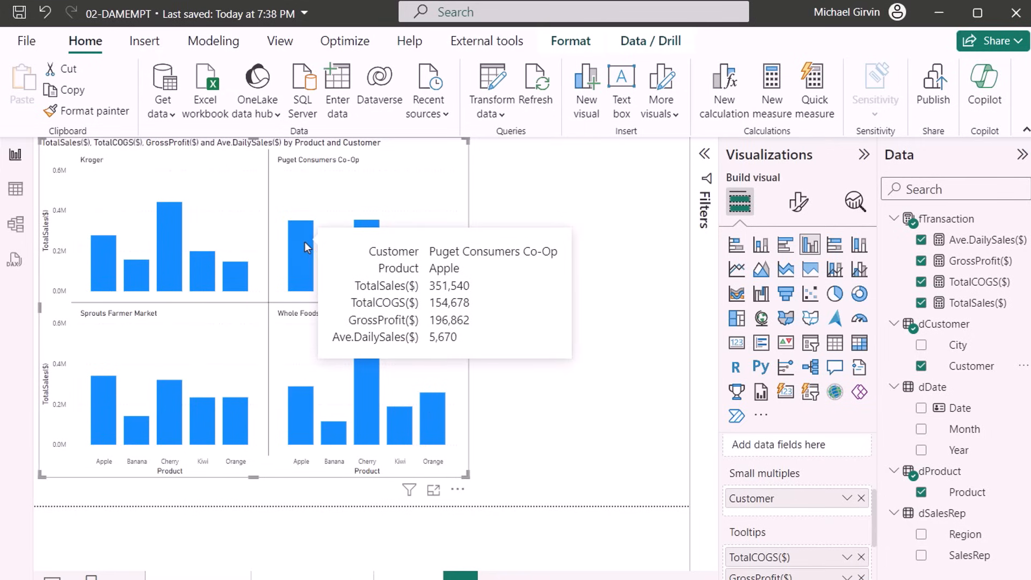
pyautogui.moveTo(170, 420)
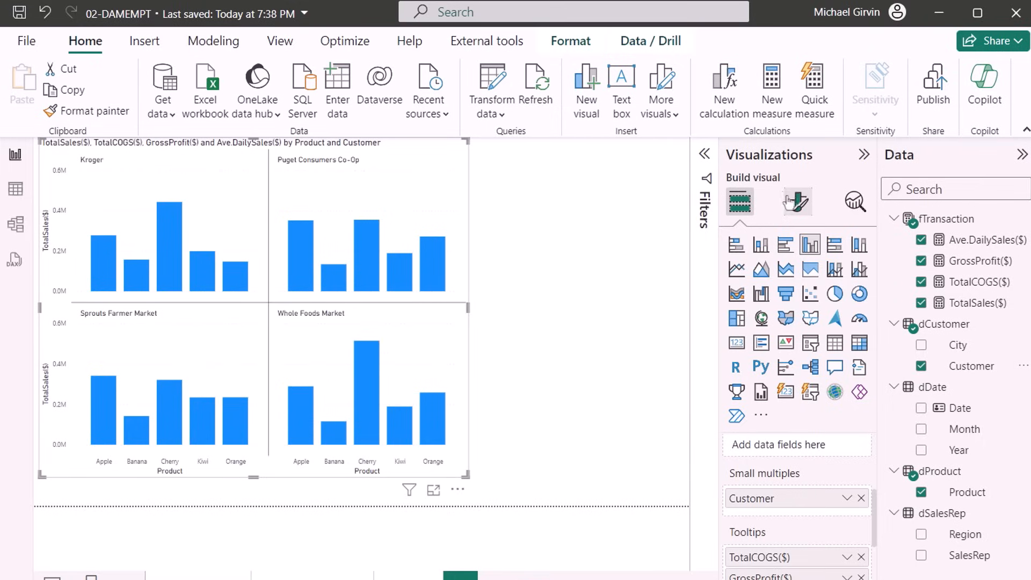
# - Hide the column chart's X-axis title and its Y-axis values and title
pyautogui.click(799, 204)
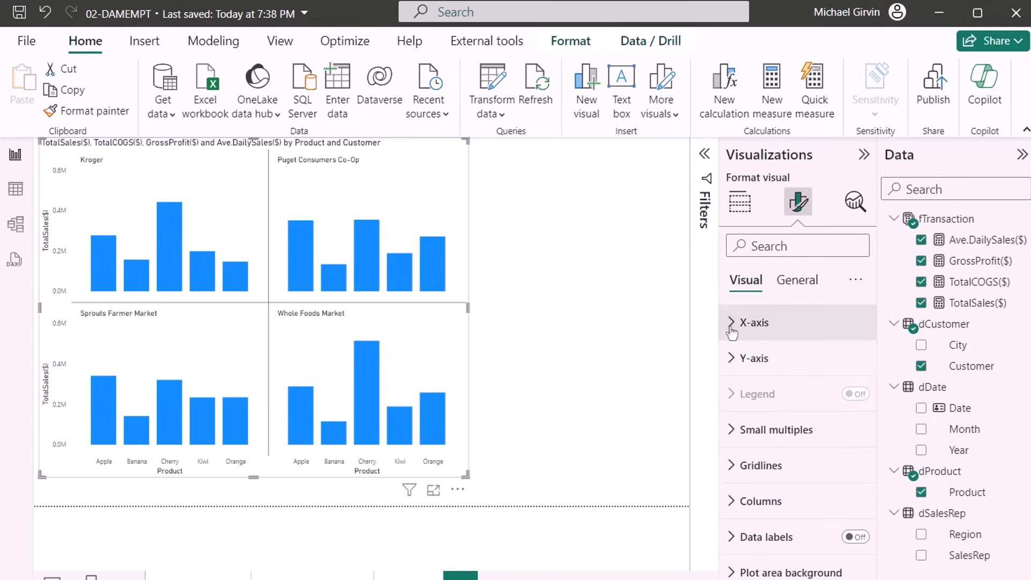
pyautogui.click(755, 322)
pyautogui.scroll(-4, 778, 387)
pyautogui.scroll(4, 842, 371)
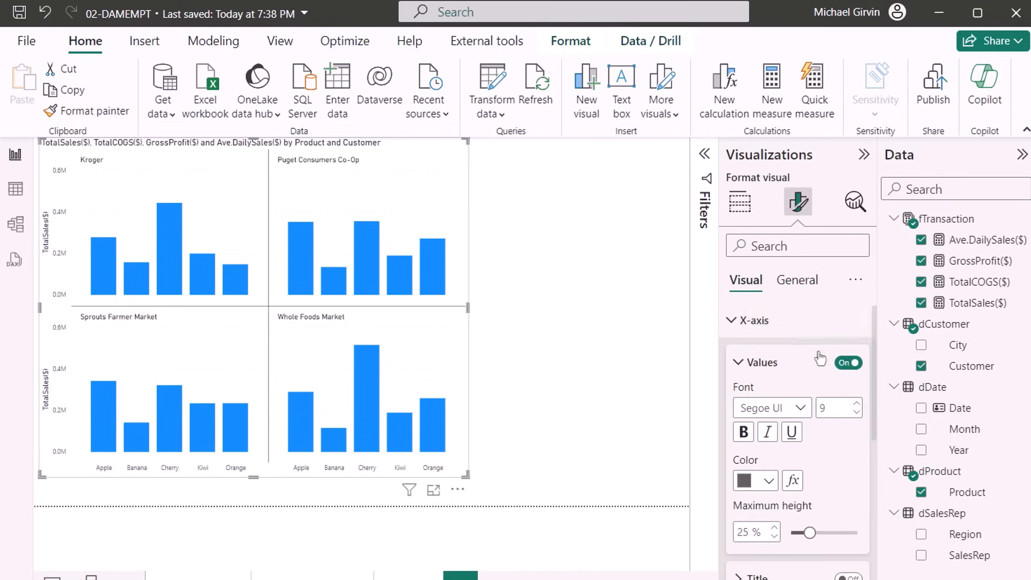
pyautogui.click(749, 323)
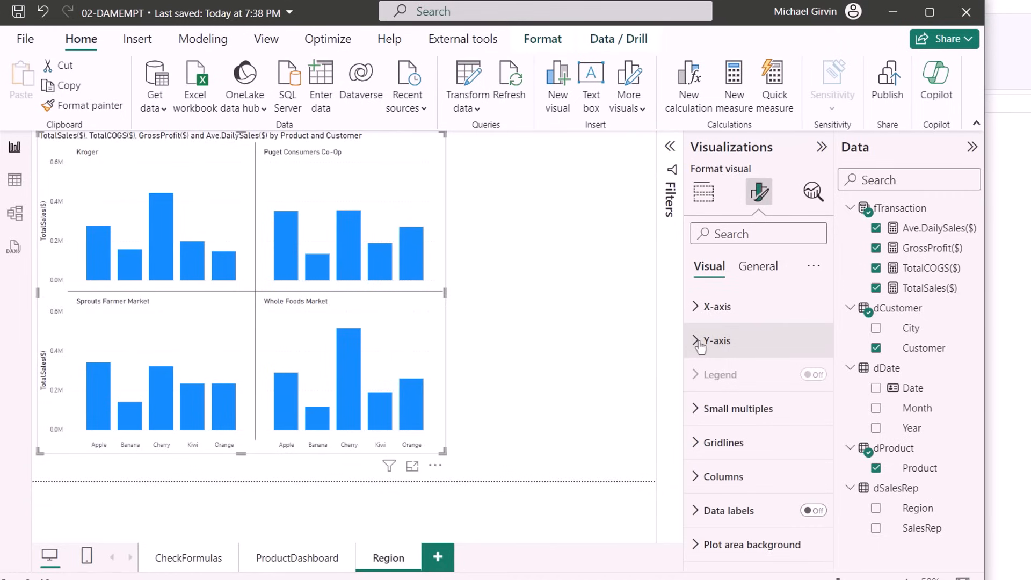
pyautogui.click(699, 344)
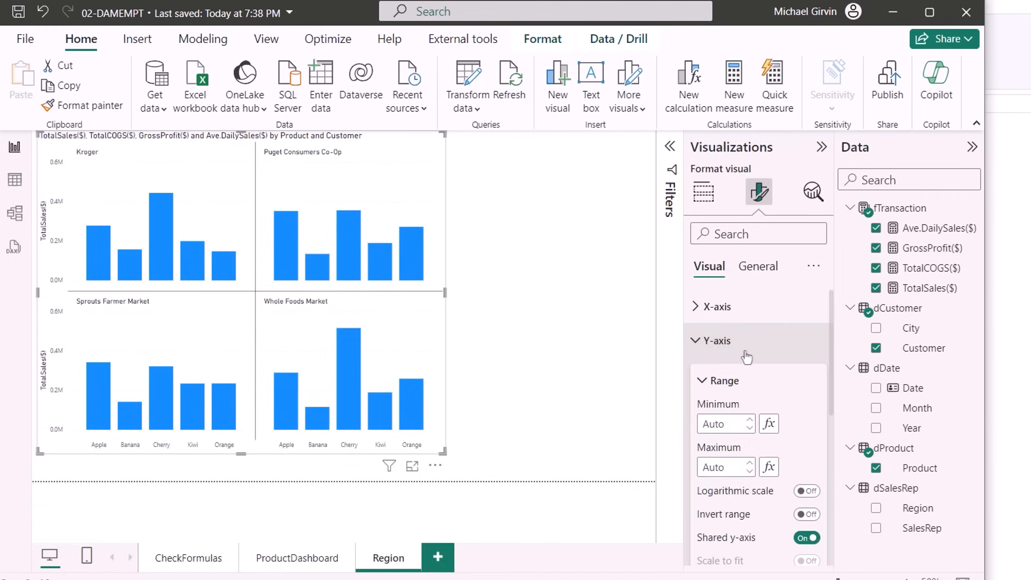
pyautogui.scroll(-2, 698, 352)
pyautogui.click(805, 518)
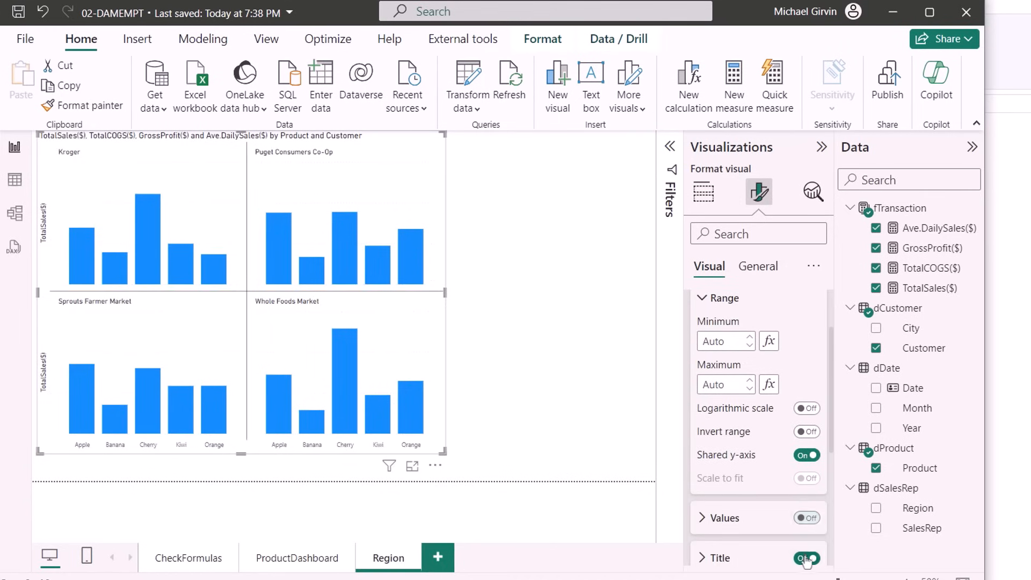
pyautogui.click(805, 558)
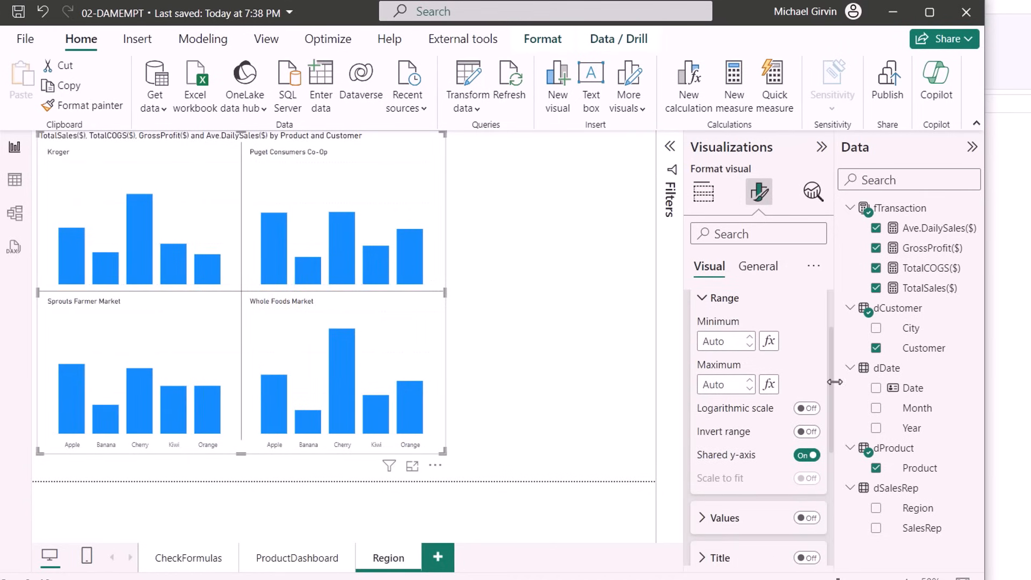
# - Turn on data labels for the column chart and set their position to Inside end
pyautogui.scroll(-5, 799, 405)
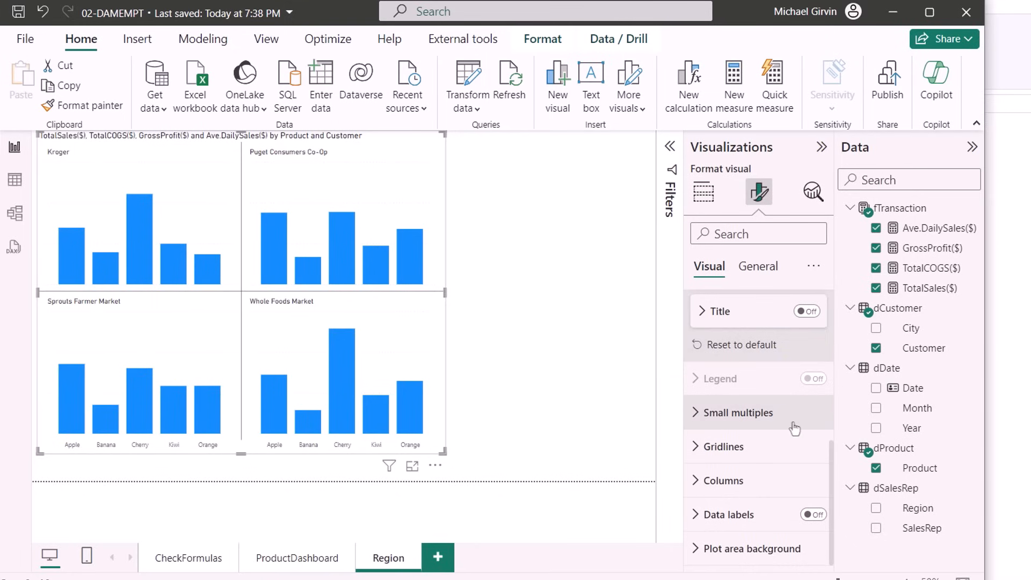
pyautogui.click(813, 514)
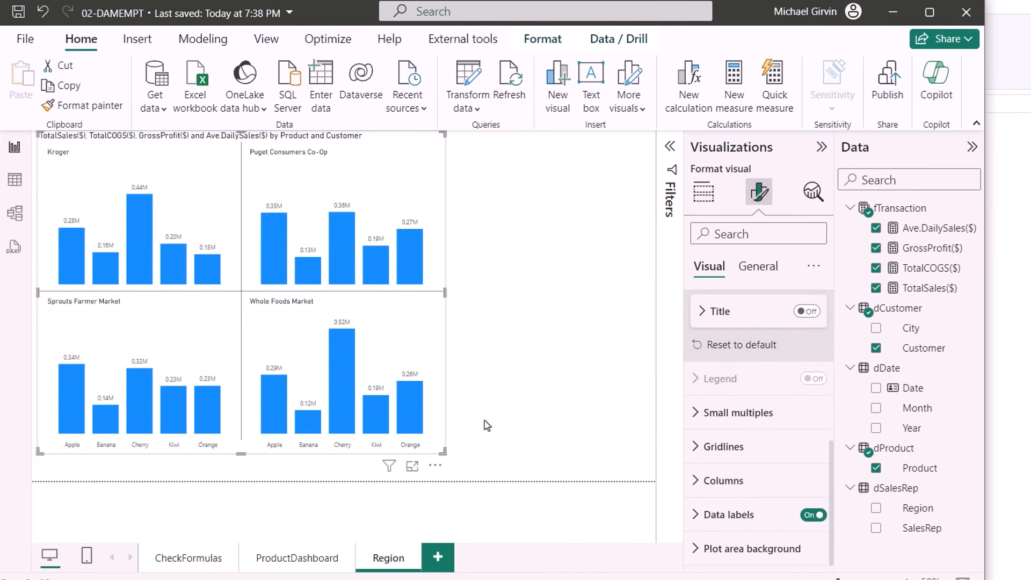
pyautogui.click(706, 513)
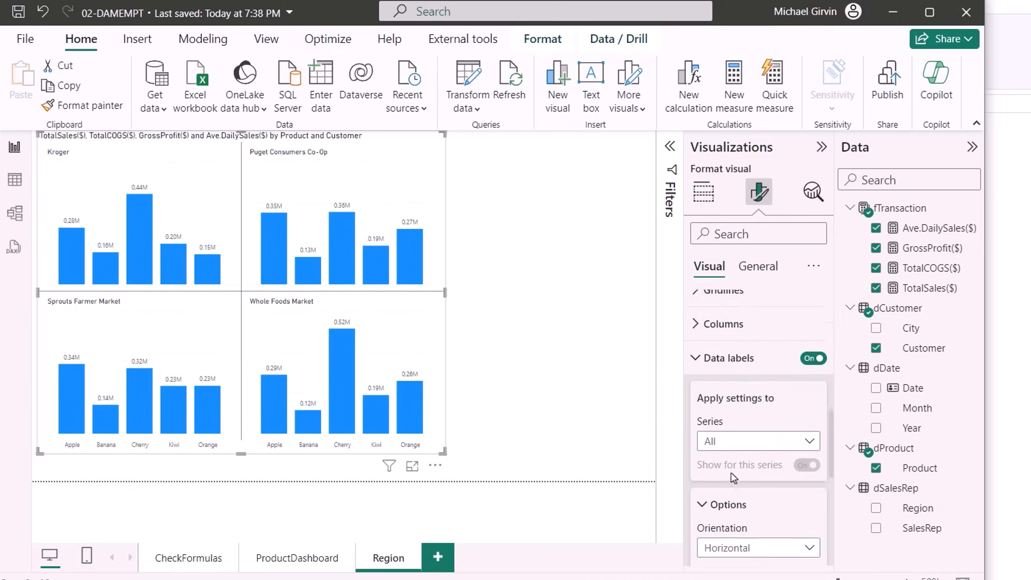
pyautogui.scroll(-3, 746, 460)
pyautogui.click(742, 463)
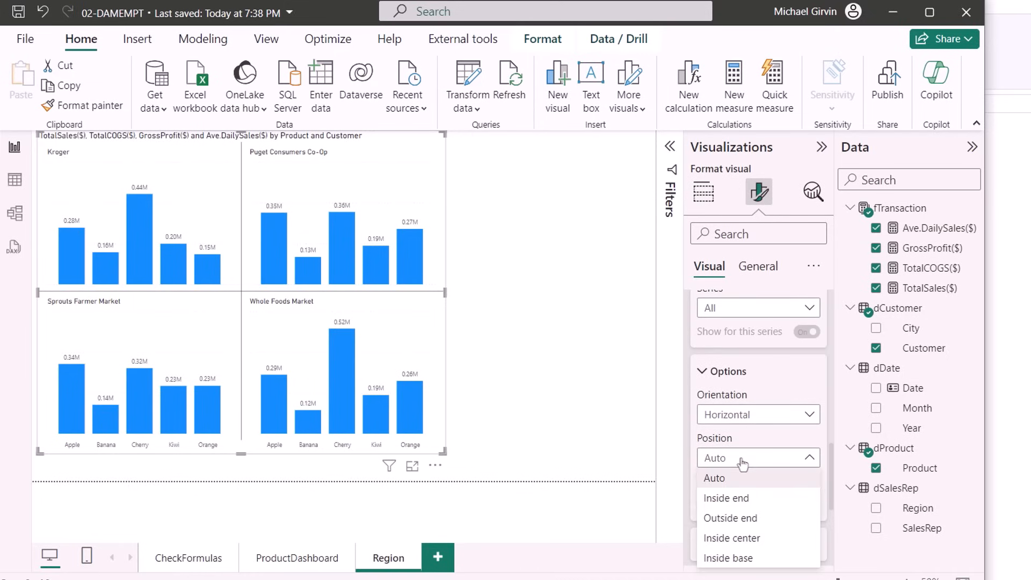
pyautogui.click(735, 505)
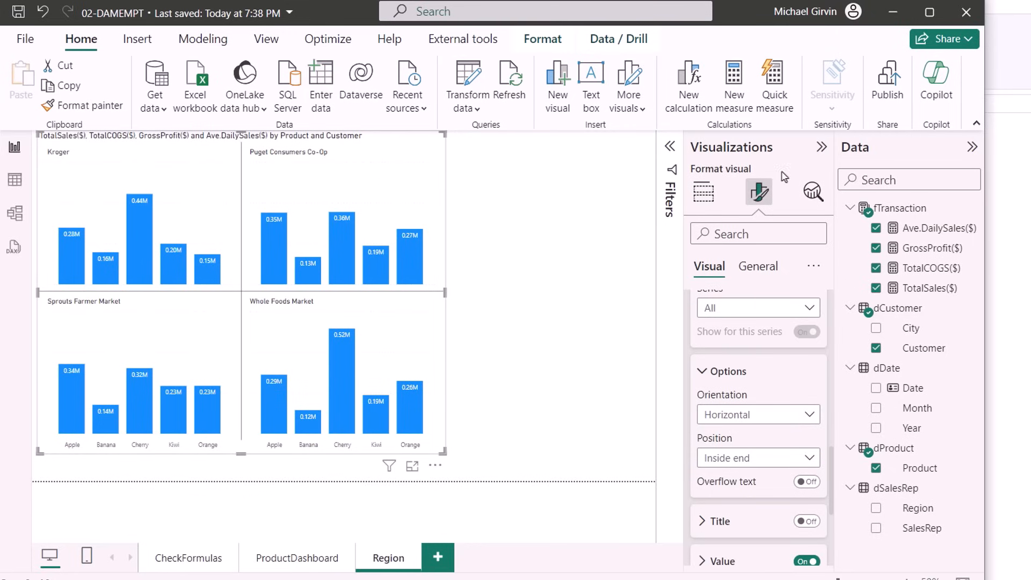
# - Set the column chart's title to "Product Sales ($) by Customer"
pyautogui.click(765, 272)
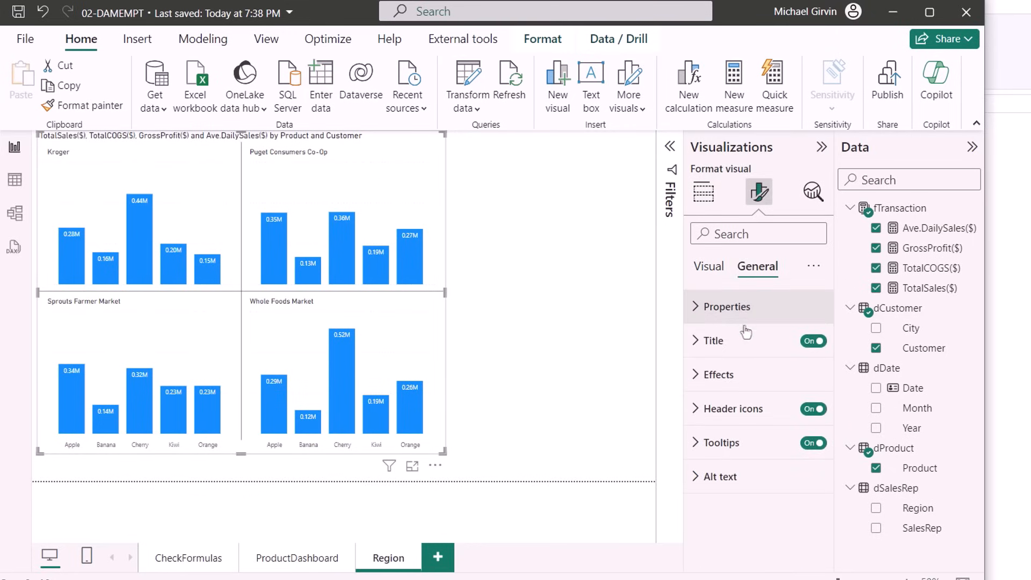
pyautogui.click(698, 340)
pyautogui.tripleClick(764, 424)
pyautogui.write('Product Sales')
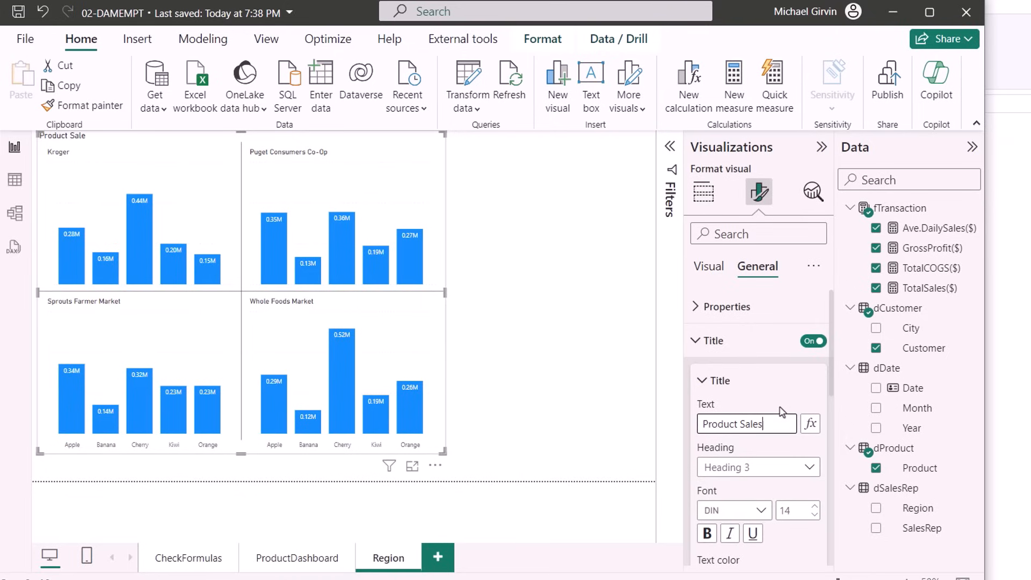
pyautogui.write(' ($) by Customer')
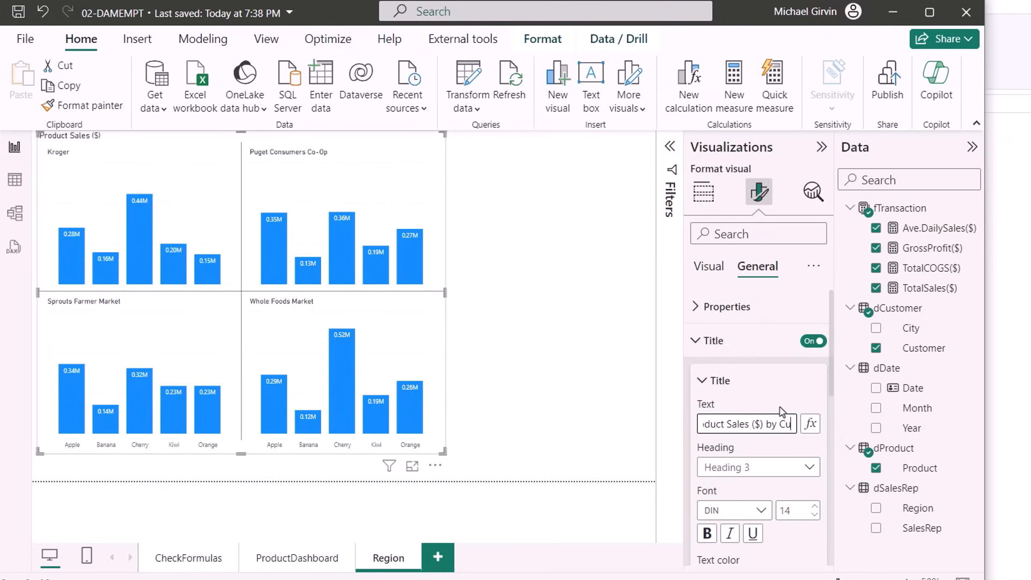
pyautogui.click(507, 367)
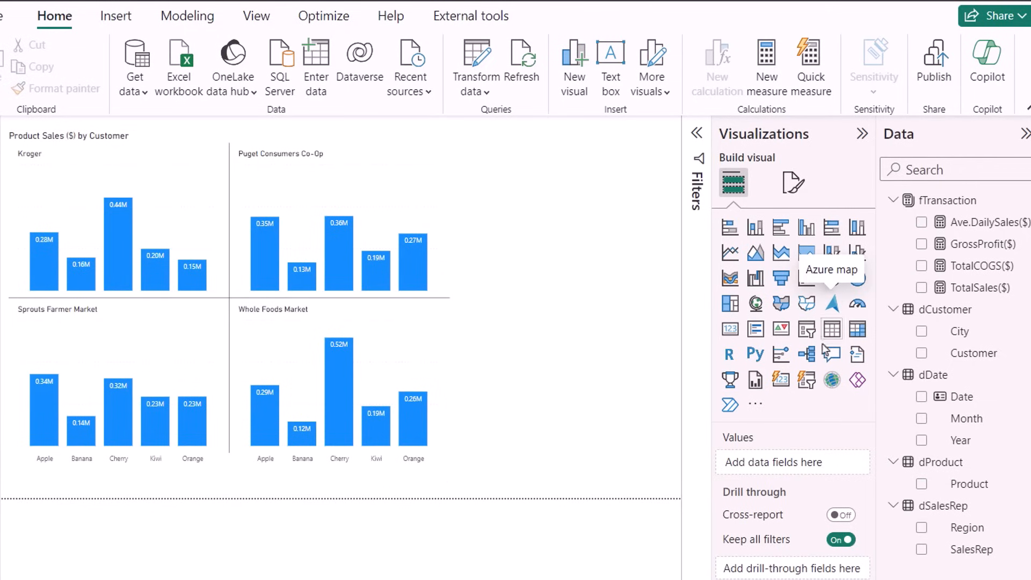
# - Convert the Product Sales ($) by Customer chart to the Slicer (new) visual type
pyautogui.click(447, 401)
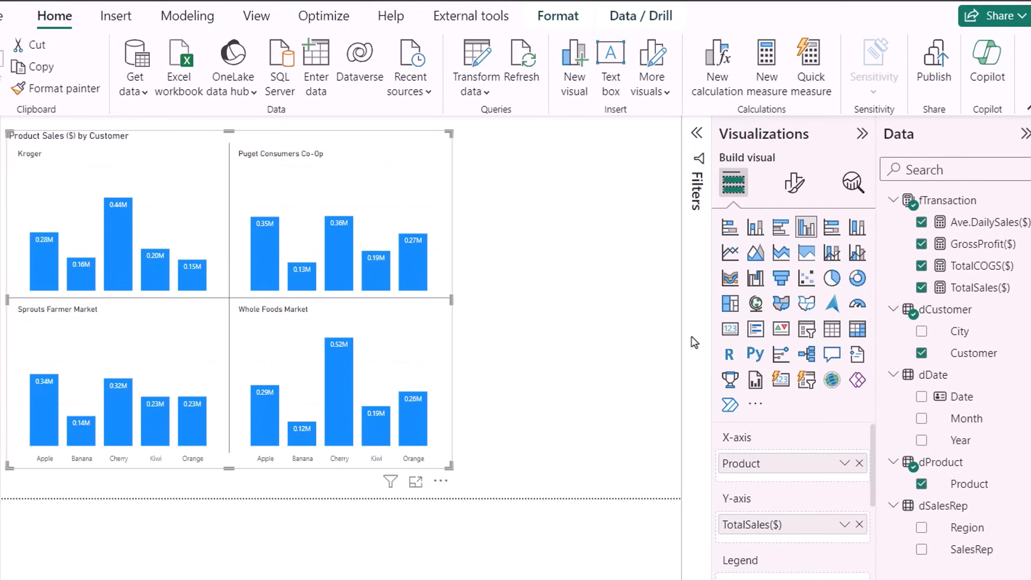
pyautogui.click(806, 380)
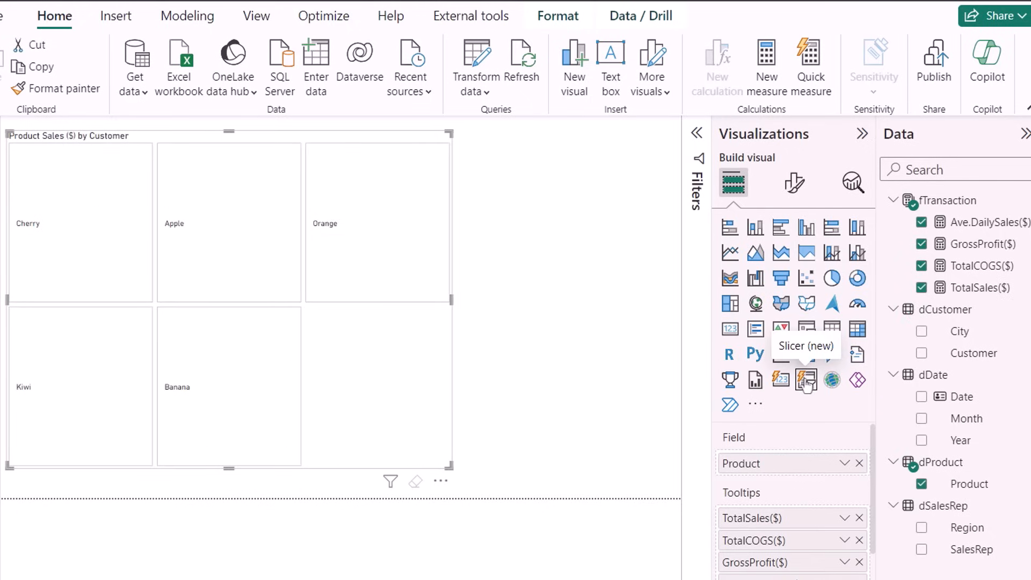
# - Undo the column chart's conversion to a slicer and add a separate Slicer (new) visual for the Region field
pyautogui.hotkey('ctrl', 'z')
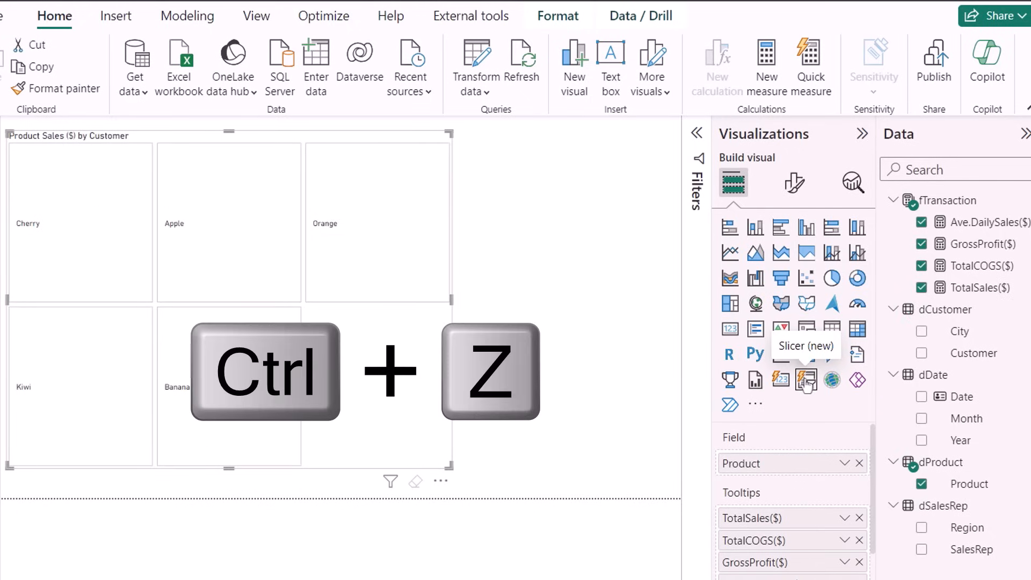
pyautogui.click(526, 192)
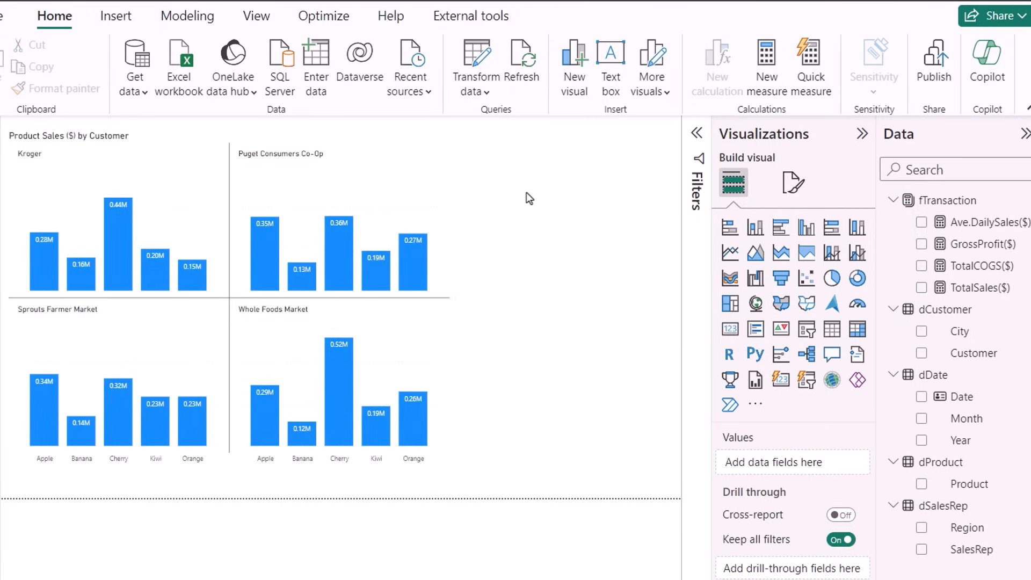
pyautogui.click(806, 380)
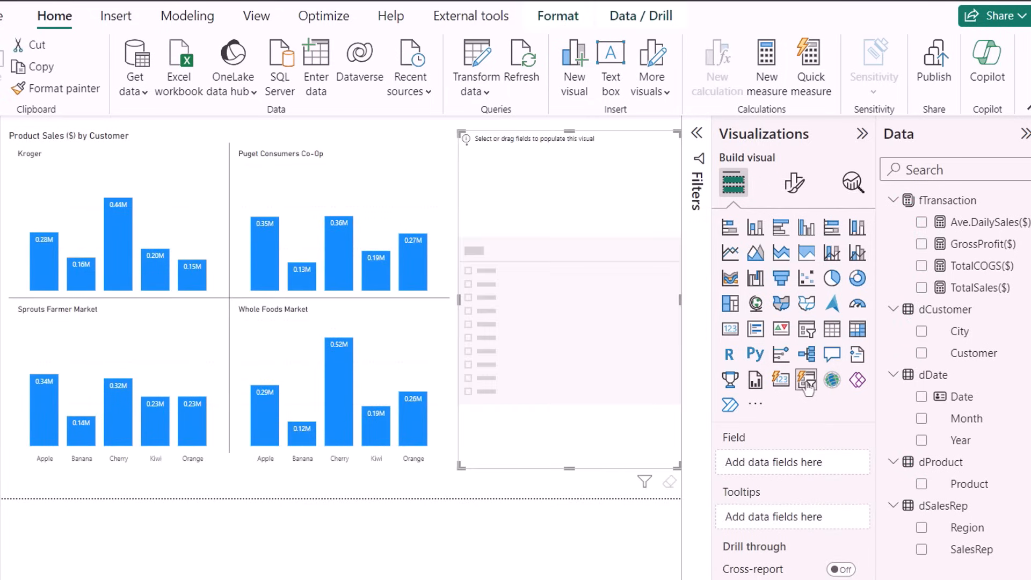
pyautogui.click(921, 527)
# - Set the Region slicer's layout arrangement to Single row and shrink the slicer to a short strip
pyautogui.click(794, 188)
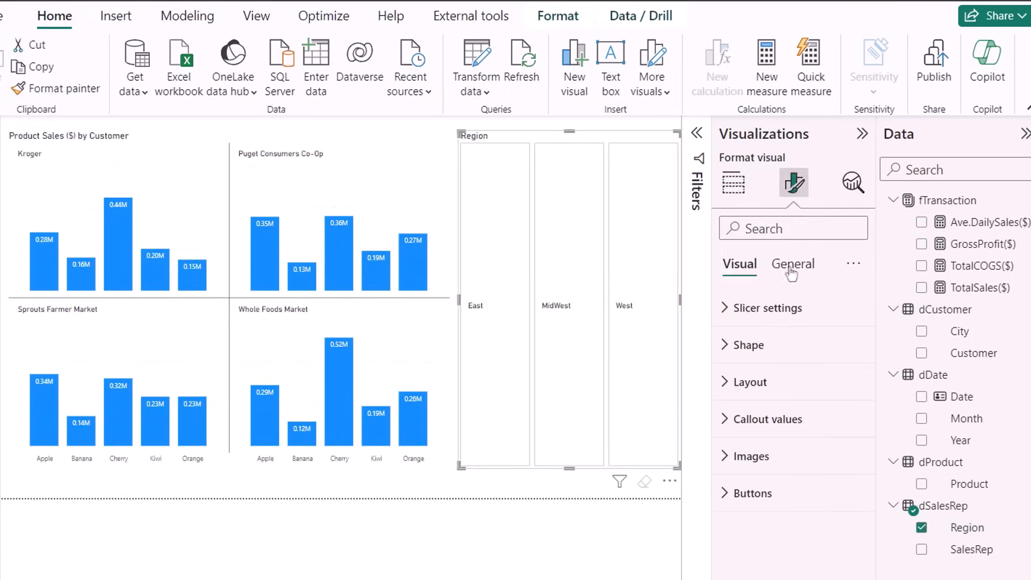
pyautogui.click(734, 383)
pyautogui.scroll(-2, 782, 401)
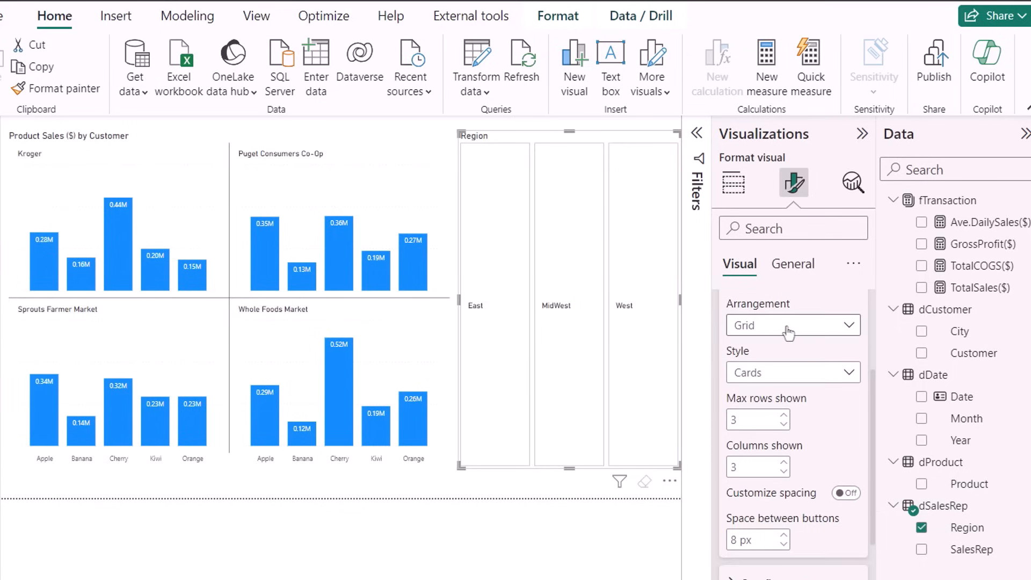
pyautogui.click(782, 325)
pyautogui.click(778, 369)
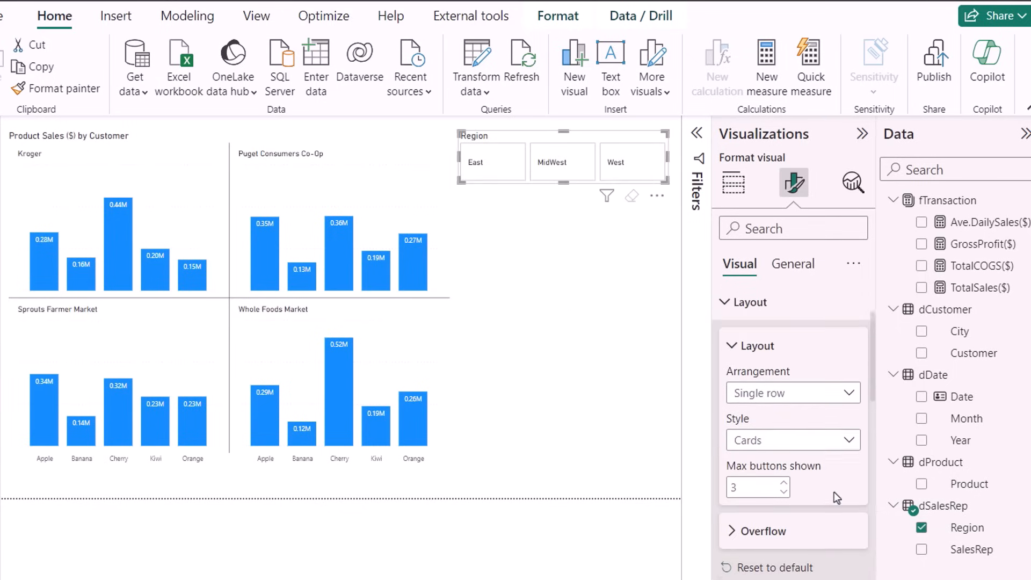
# - Fill the Region slicer's buttons in their default state with light blue
pyautogui.scroll(-5, 833, 492)
pyautogui.scroll(-5, 782, 424)
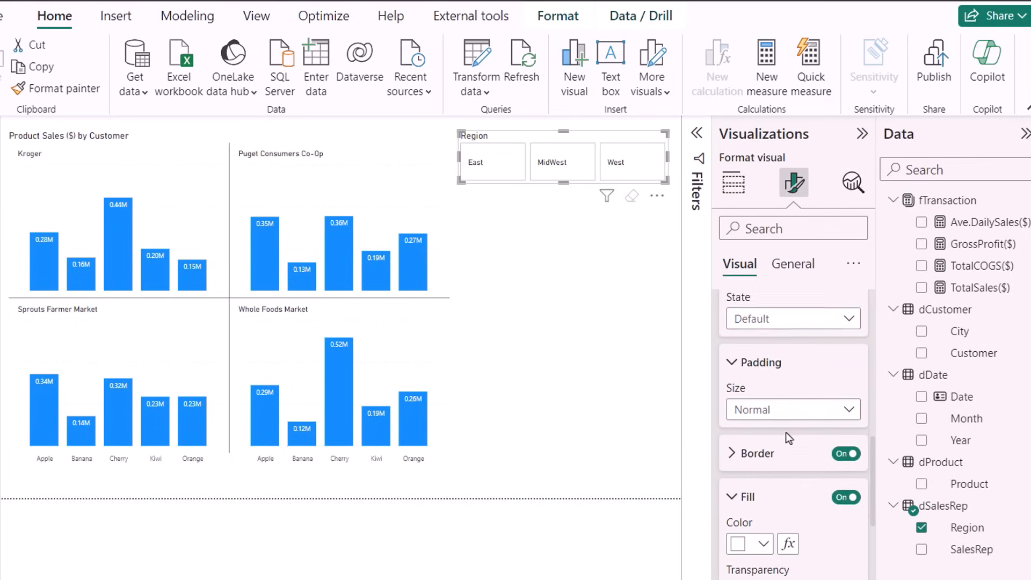
pyautogui.click(765, 436)
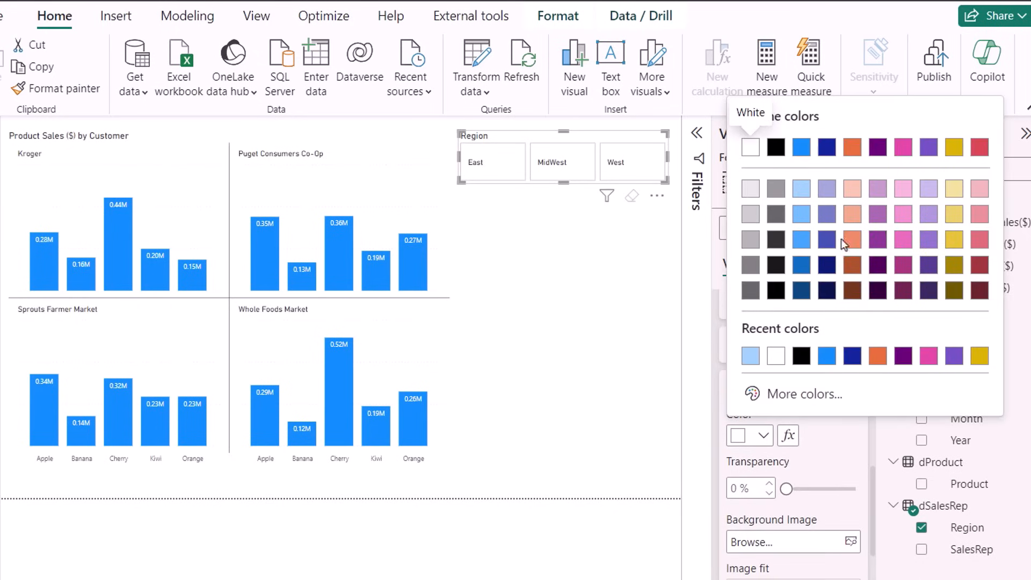
pyautogui.click(808, 188)
pyautogui.click(547, 243)
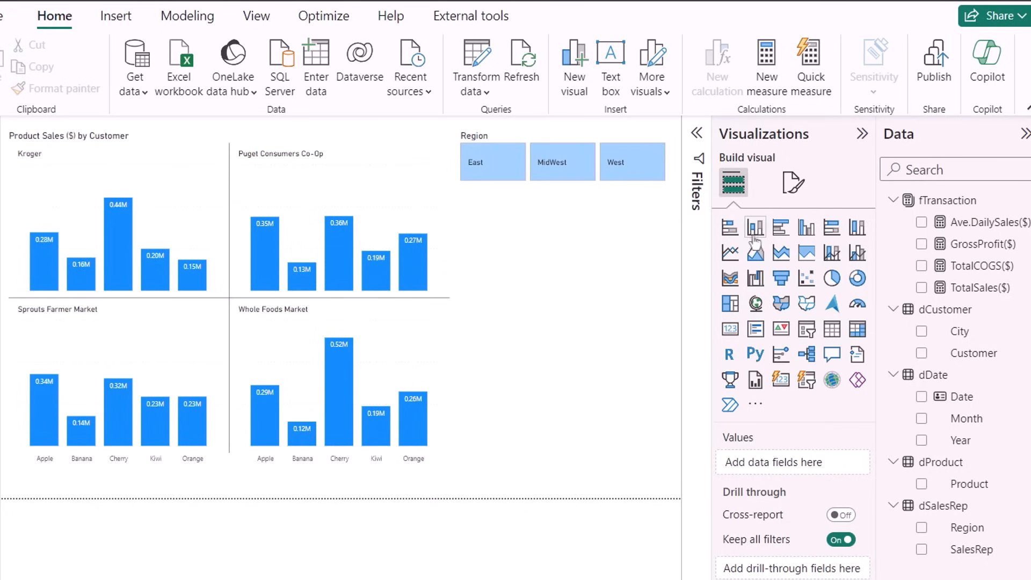
# - Add a clustered column chart below the Region slicer with Product on the X-axis, TotalSales($) on the Y-axis and Region as legend
pyautogui.click(806, 228)
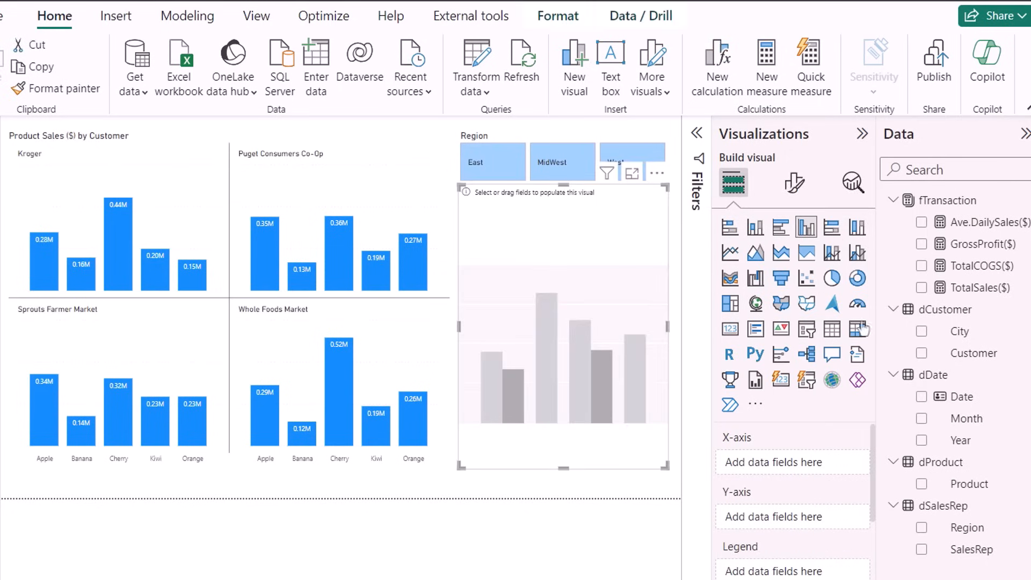
pyautogui.click(922, 484)
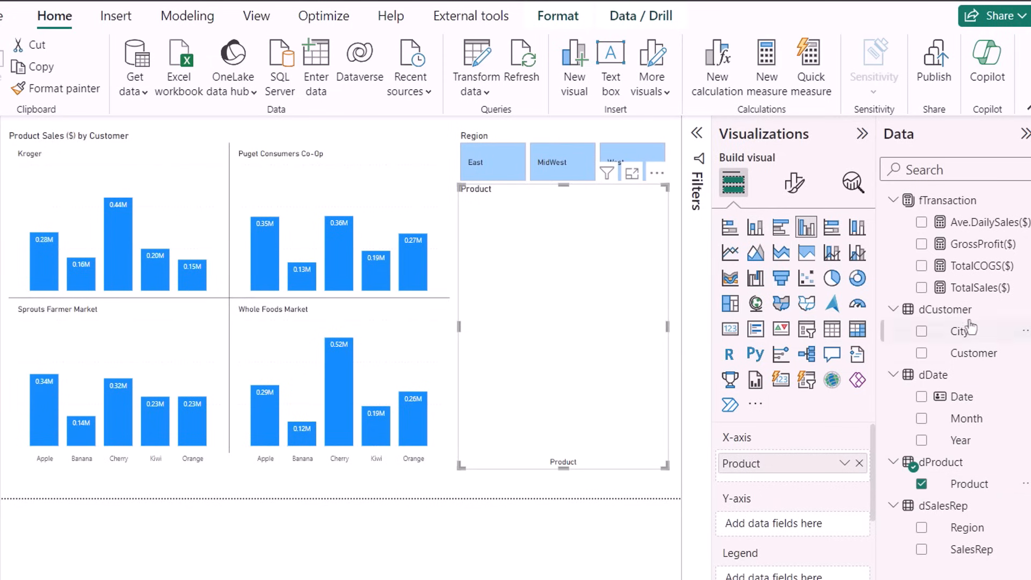
pyautogui.click(922, 288)
pyautogui.moveTo(964, 529); pyautogui.dragTo(960, 532)
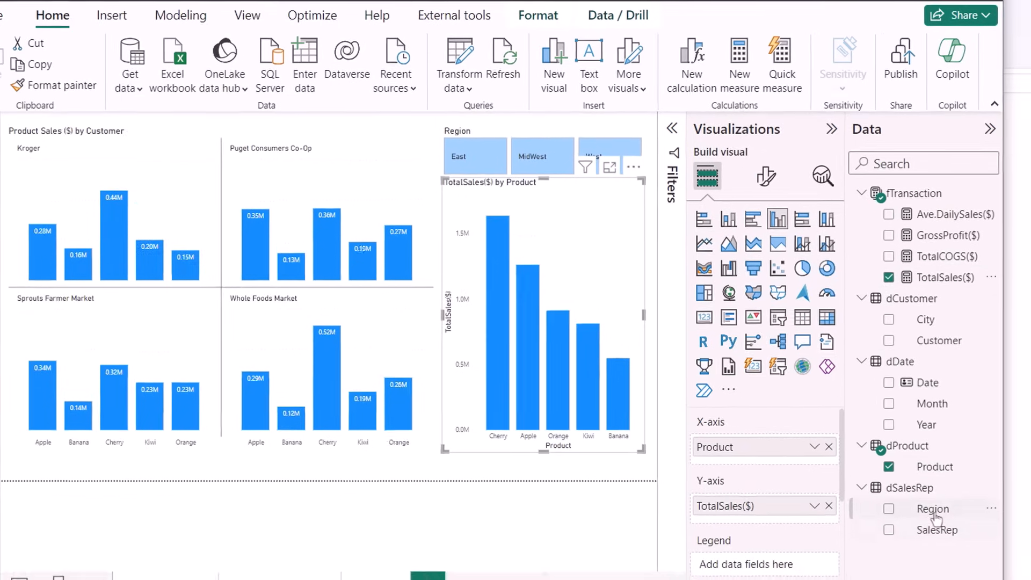
pyautogui.moveTo(892, 494); pyautogui.dragTo(735, 541)
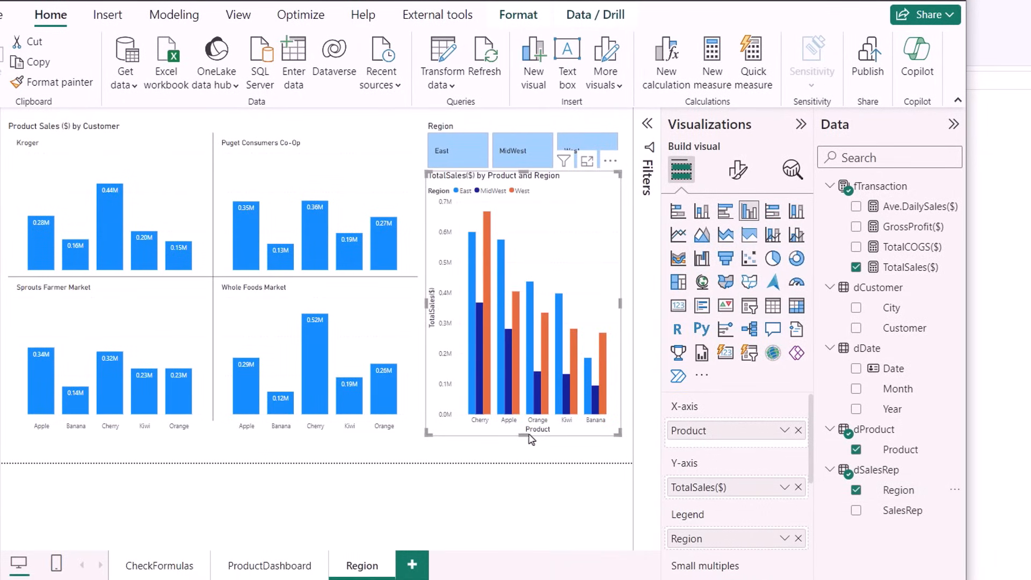
# - Hide the X-axis and Y-axis titles of the TotalSales($) by Product and Region chart
pyautogui.click(738, 172)
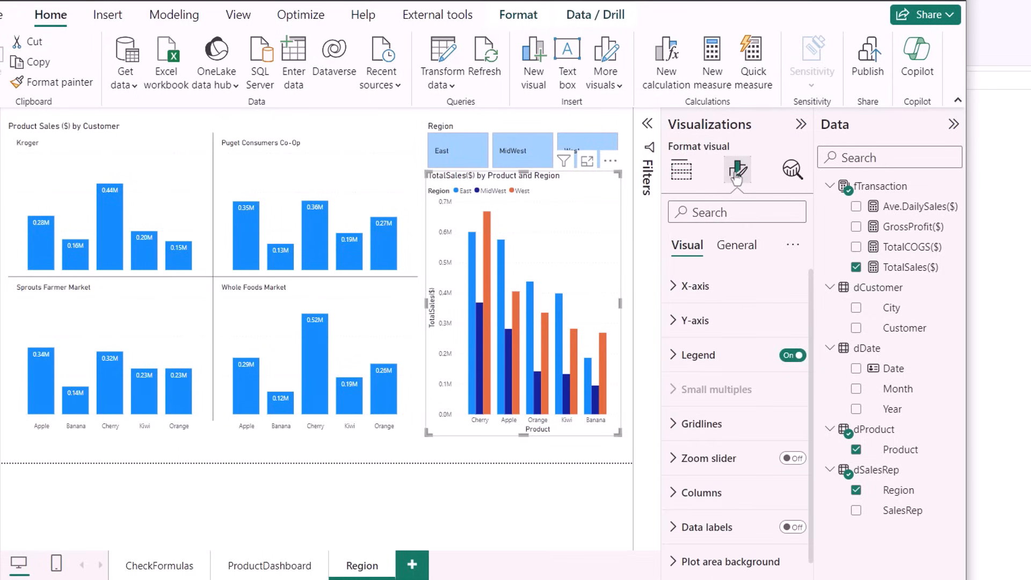
pyautogui.click(679, 301)
pyautogui.scroll(-3, 679, 303)
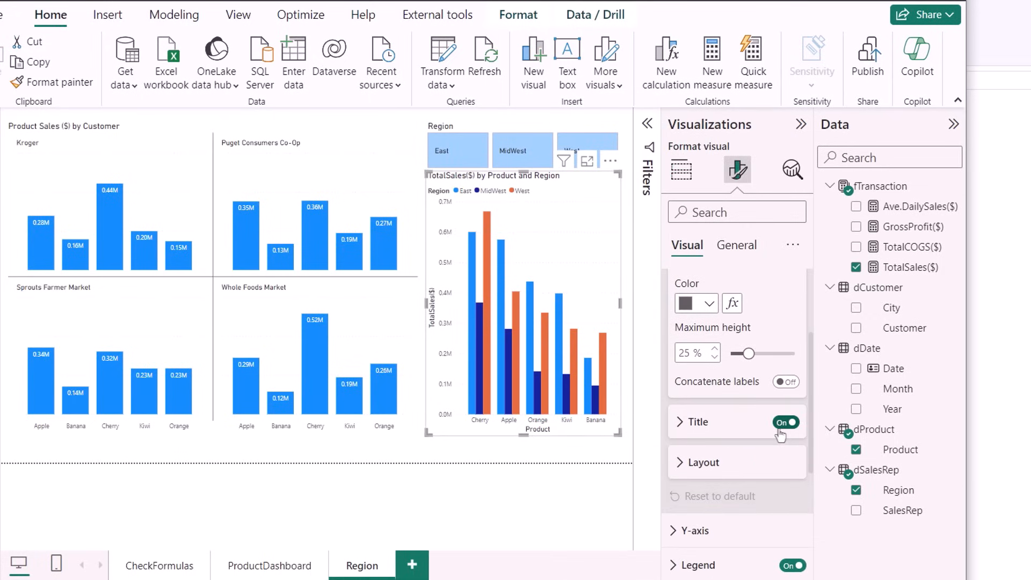
pyautogui.click(786, 422)
pyautogui.scroll(3, 717, 308)
pyautogui.click(685, 285)
pyautogui.click(678, 323)
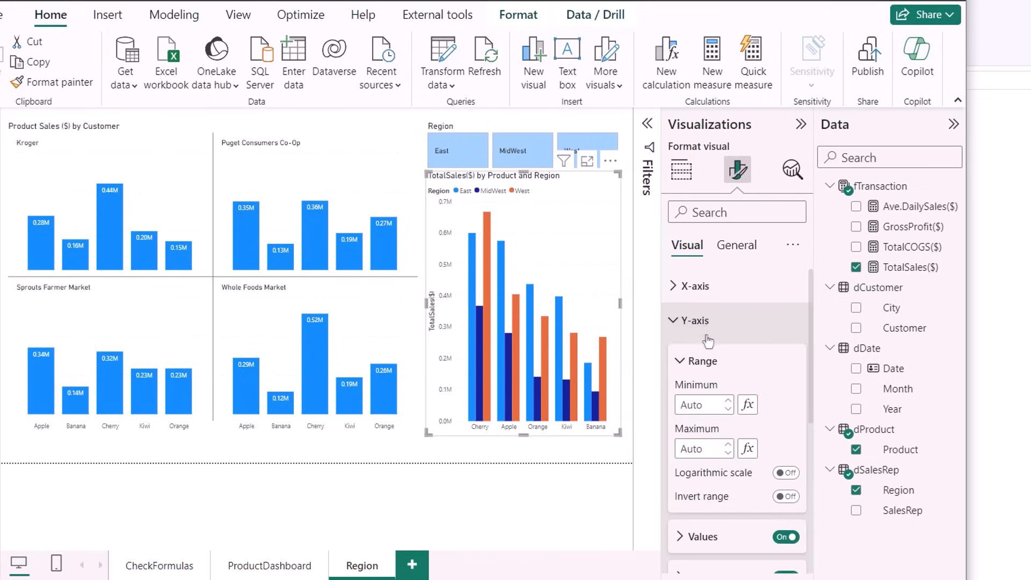
pyautogui.scroll(-3, 709, 344)
pyautogui.click(785, 441)
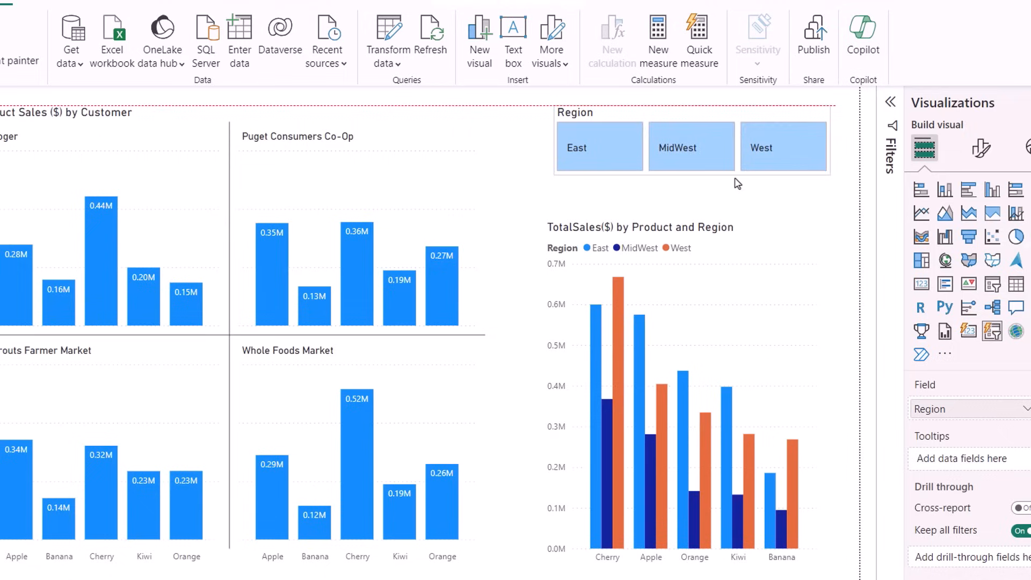
# - Test the Region slicer by filtering the page to East, switching to MidWest, and clearing the selection
pyautogui.click(857, 194)
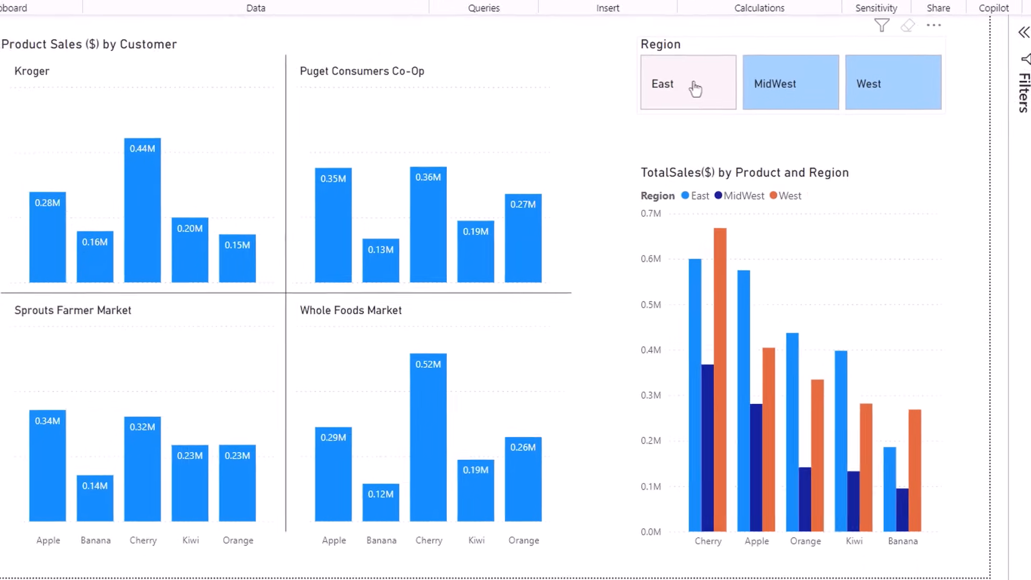
pyautogui.click(595, 156)
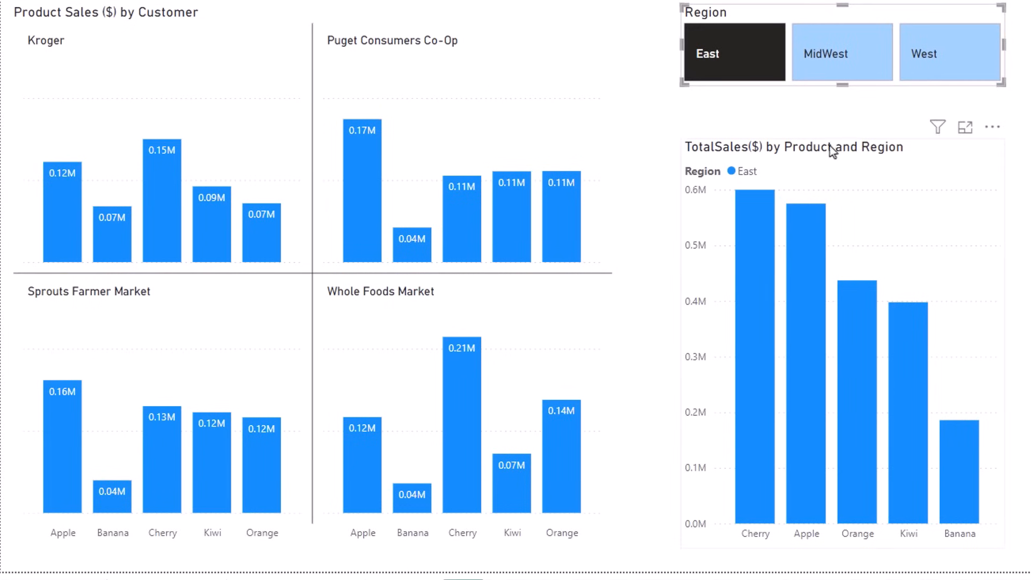
pyautogui.click(851, 63)
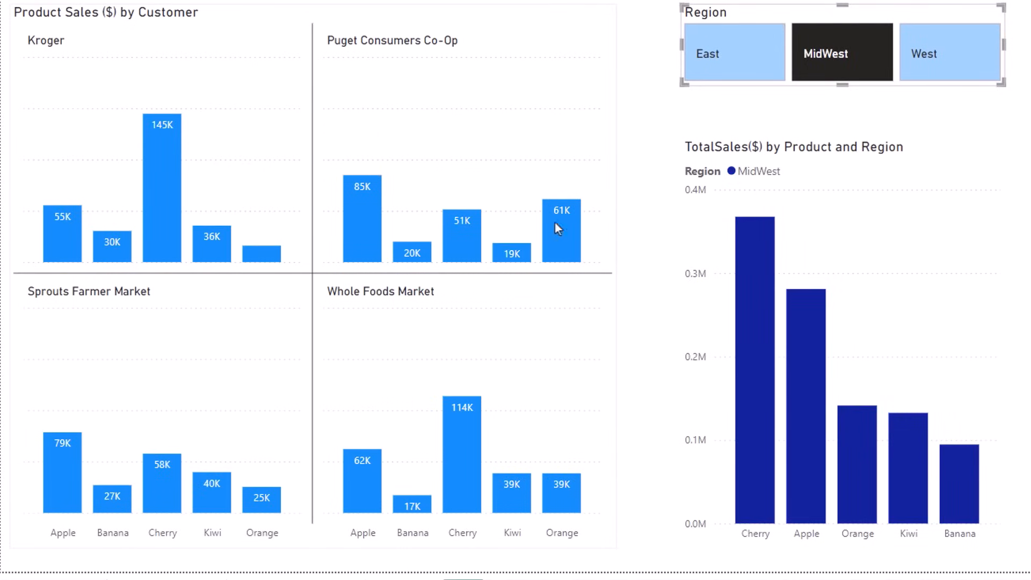
pyautogui.click(849, 65)
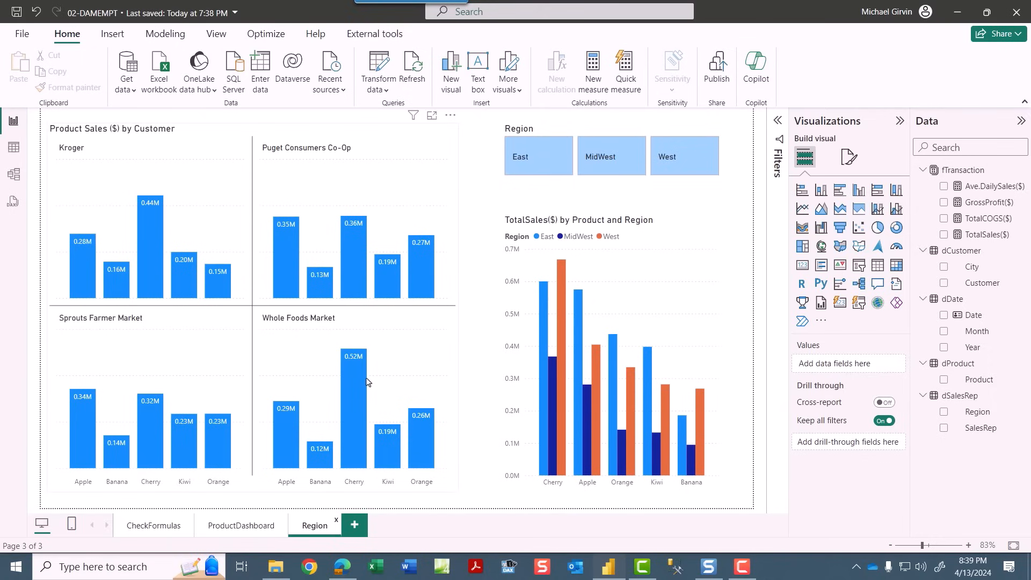
# - View the ProductDashboard page and the data model's relationship diagram
pyautogui.click(254, 528)
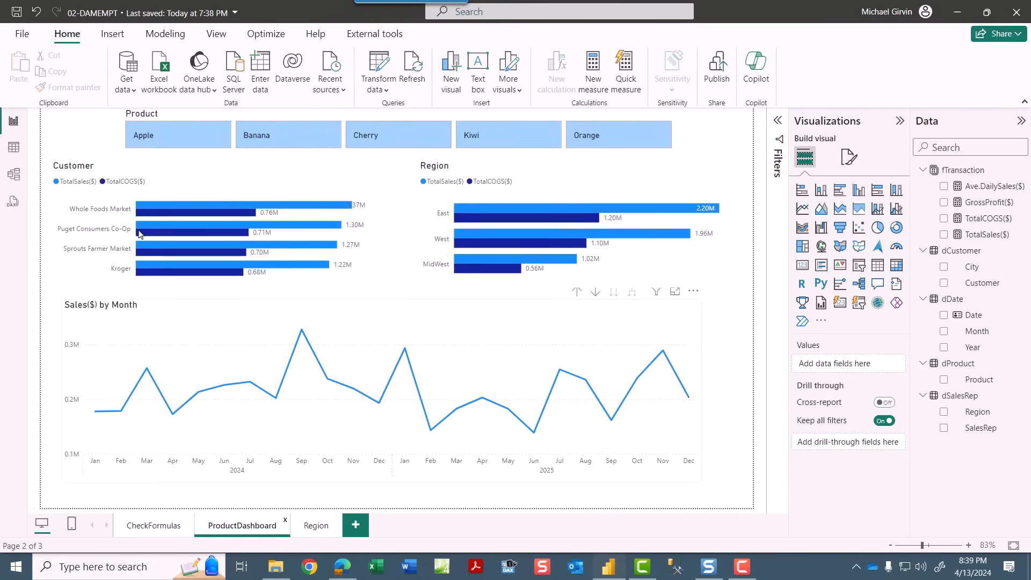
pyautogui.click(20, 176)
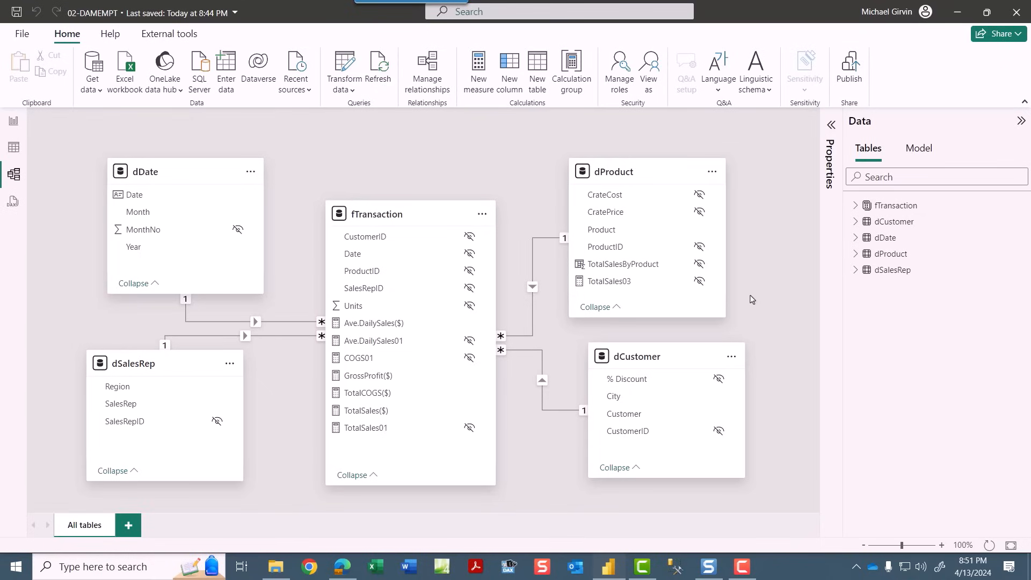
# - Save a copy of the file in Video01-02Files, adding the author's name and a hyphen before 02-DAMEMPT
pyautogui.press('F12')
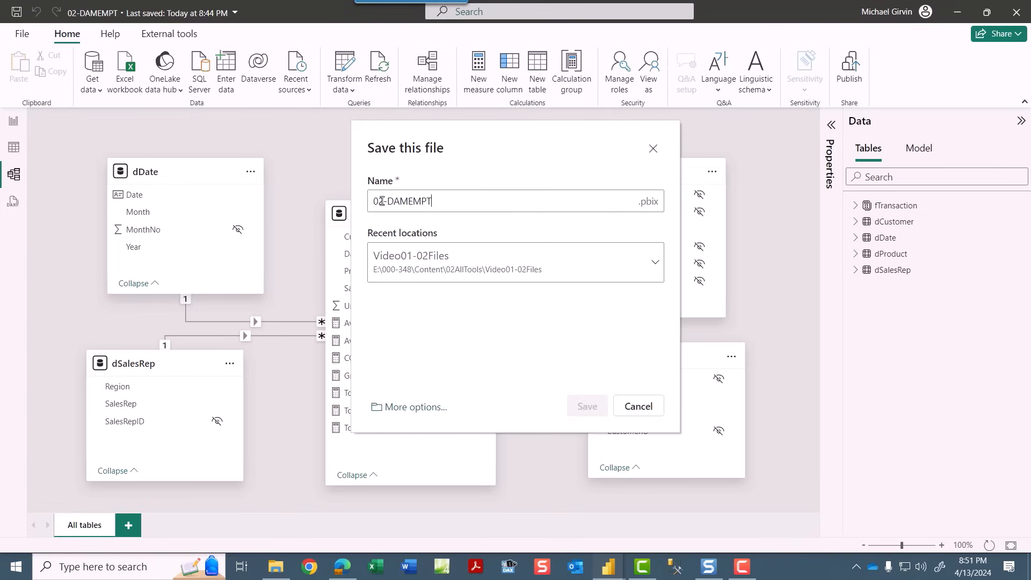
pyautogui.click(374, 201)
pyautogui.write('MichaelGirvin-')
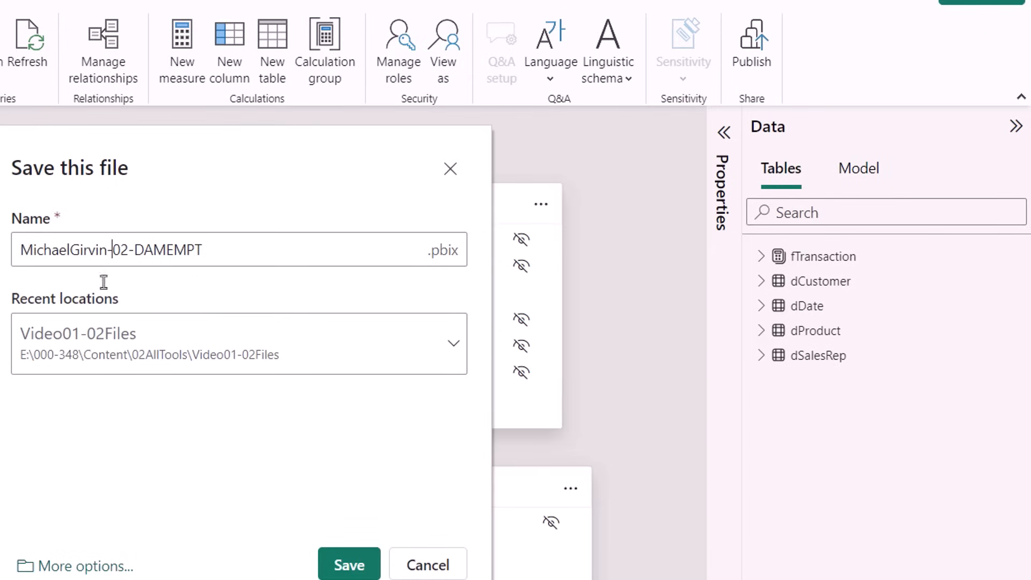
pyautogui.click(357, 565)
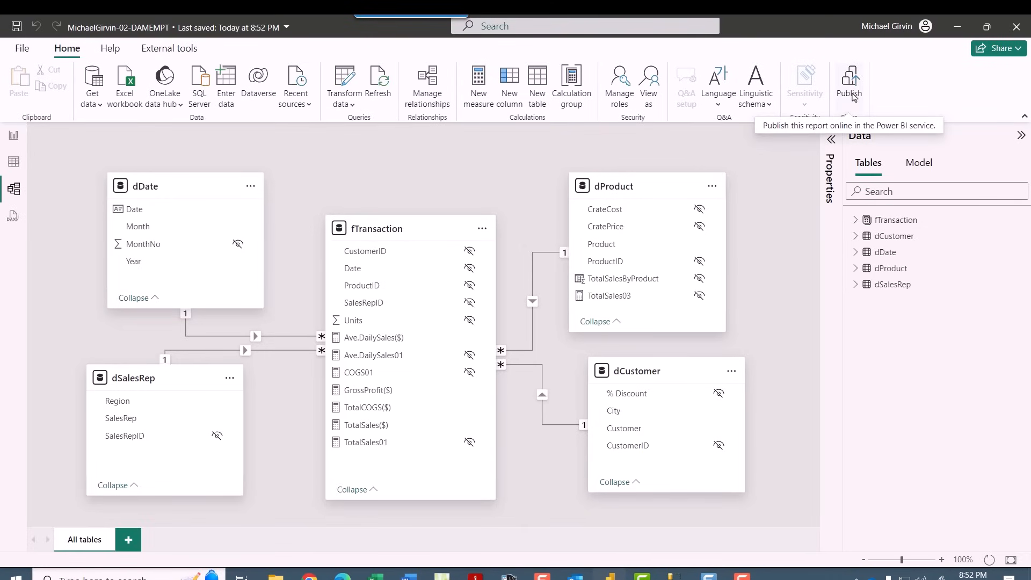
# - Publish the report to the "DAME with MPT: BI 348 Spring 2024 Team Workspace" destination
pyautogui.click(852, 94)
pyautogui.click(426, 285)
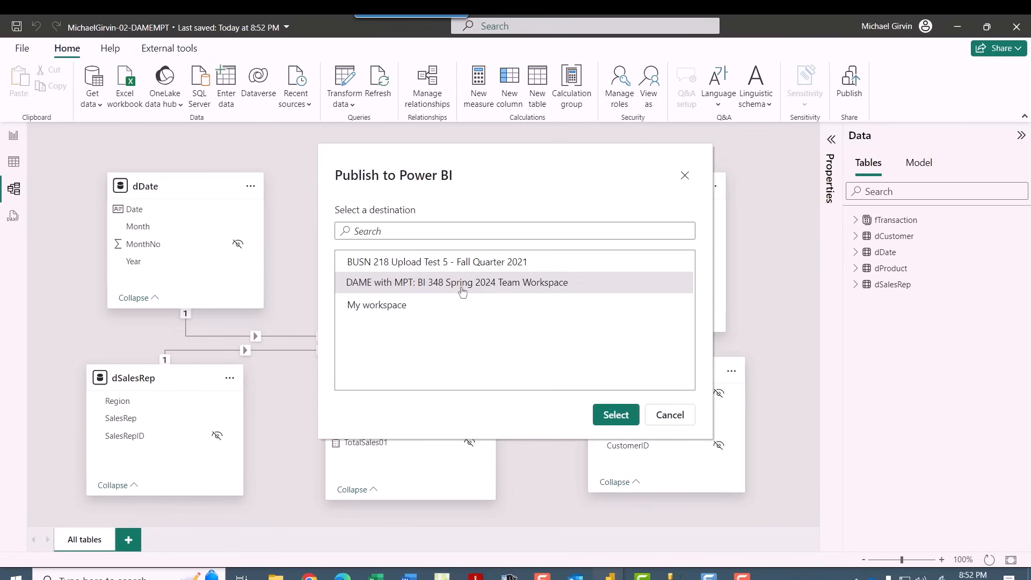
pyautogui.click(612, 418)
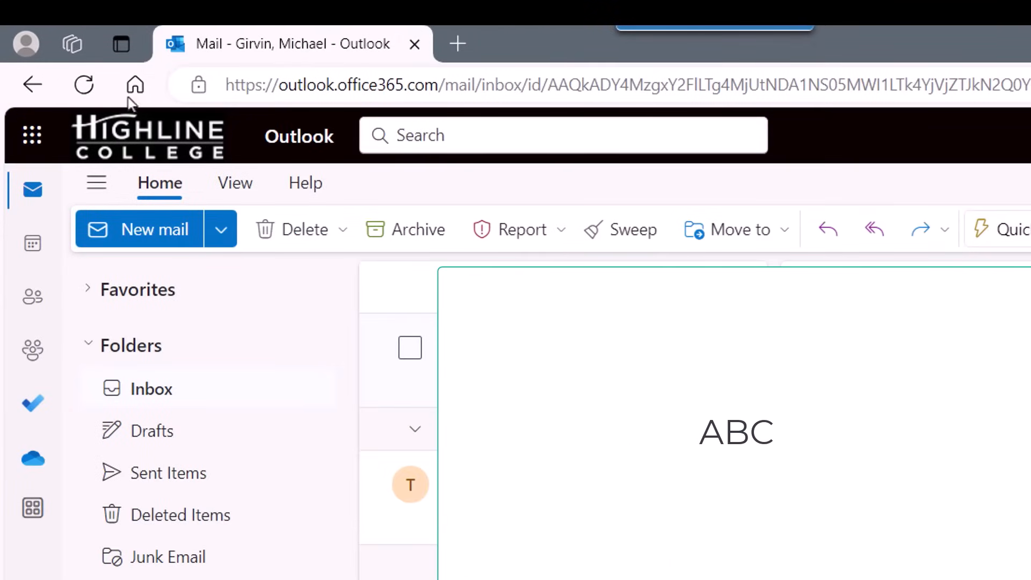
# - Switch from Outlook on the web to the Power BI service and open the DAME with MPT: BI 348 Spring 2024 Team Workspace
pyautogui.click(32, 135)
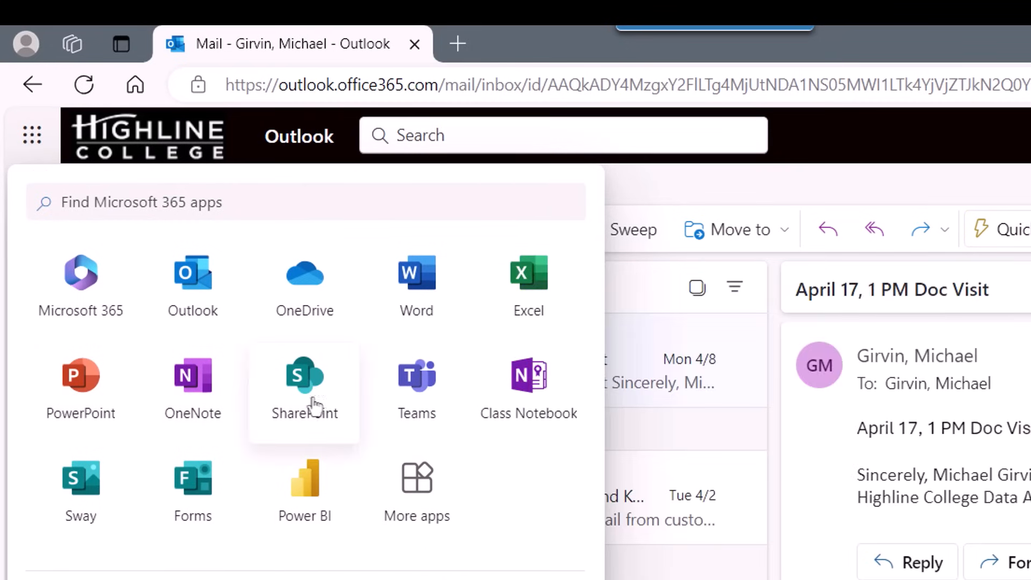
pyautogui.click(322, 494)
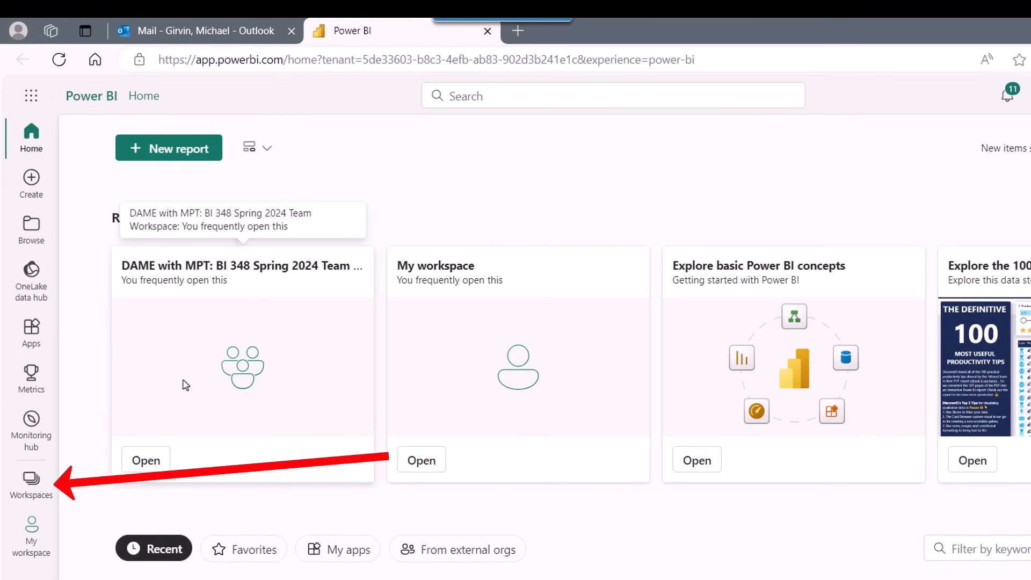
pyautogui.click(27, 492)
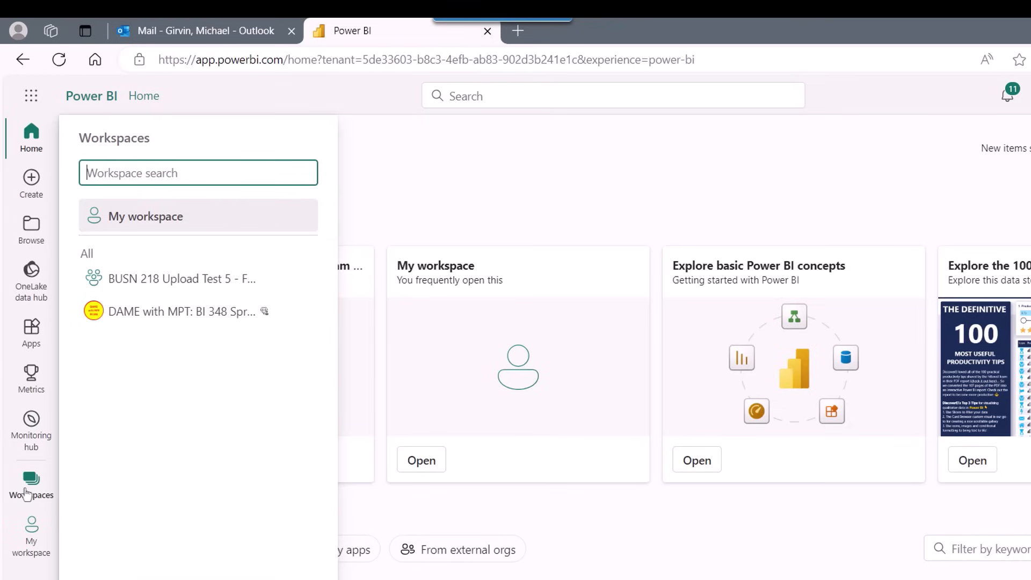
pyautogui.click(128, 318)
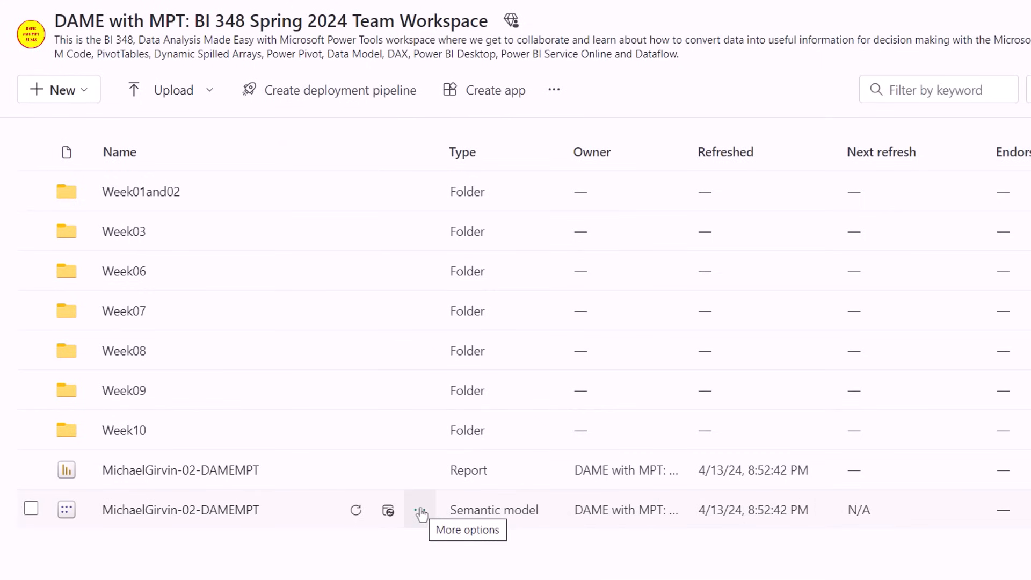
# - Move the published 02-DAMEMPT semantic model into the Week01and02 folder
pyautogui.click(421, 512)
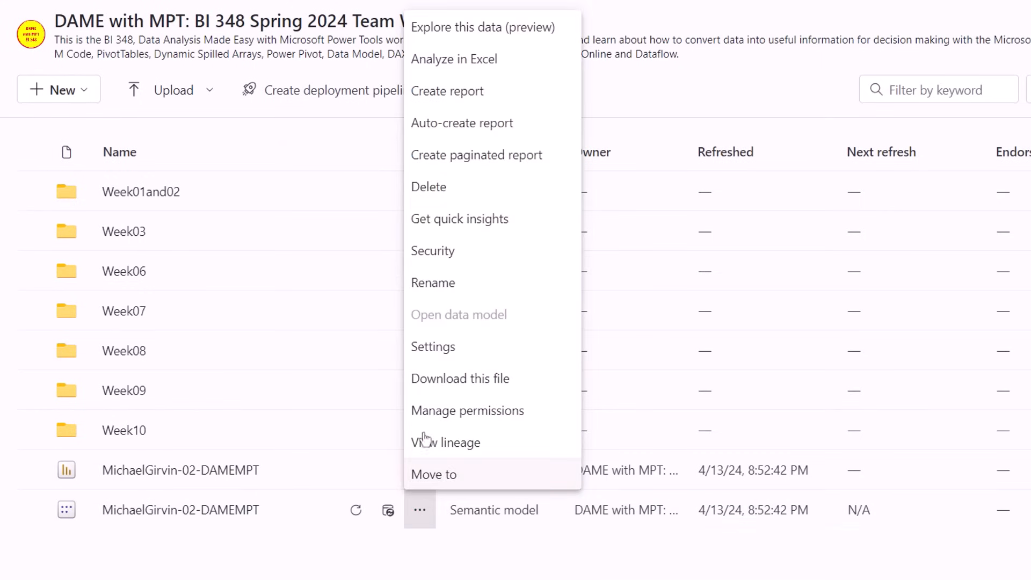
pyautogui.click(428, 474)
pyautogui.click(309, 191)
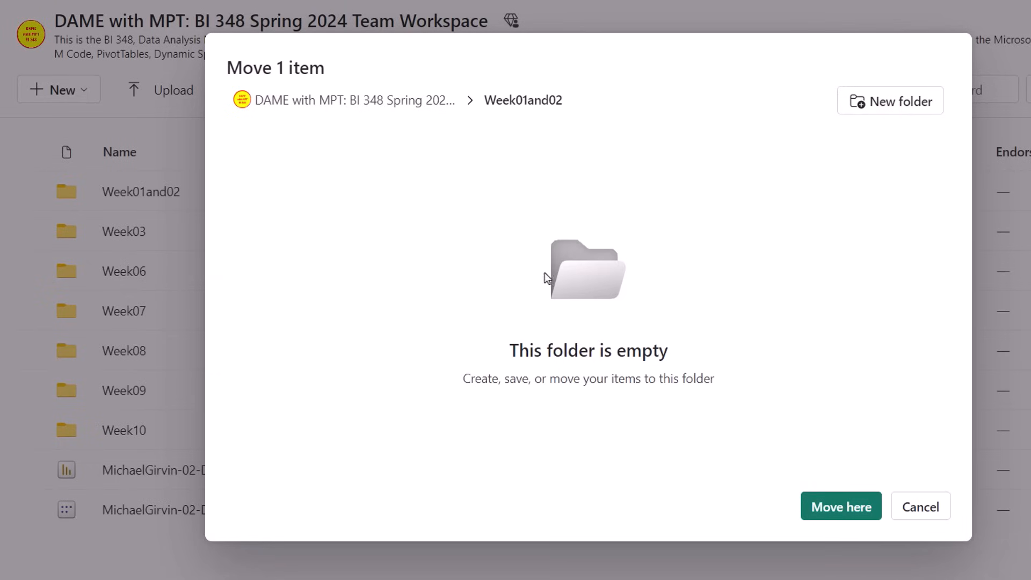
pyautogui.click(834, 516)
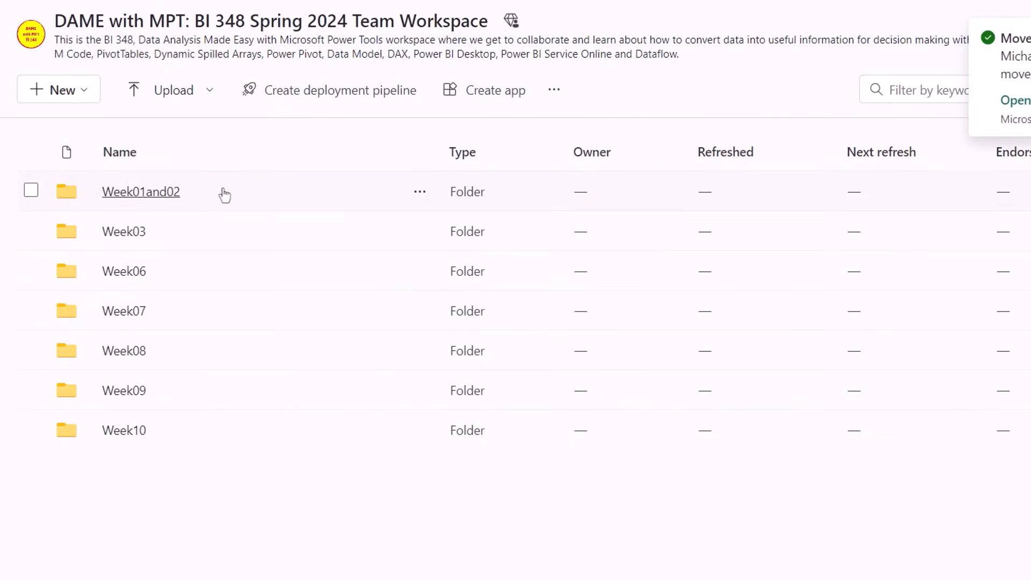
# - Open the 02-DAMEMPT report in the Week01and02 folder and test the Product slicer with Apple and Banana, ending with no selection
pyautogui.click(166, 194)
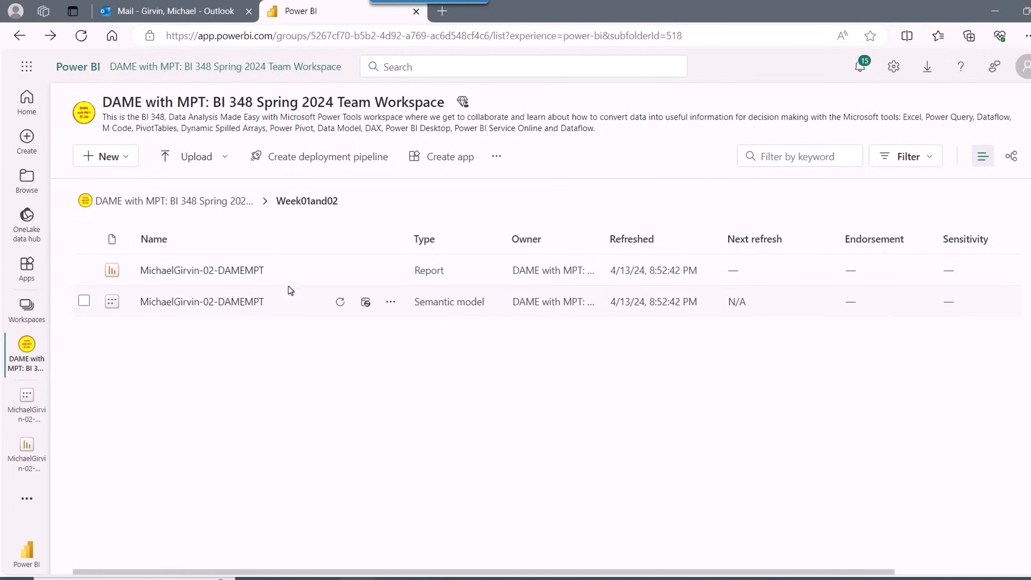
pyautogui.click(246, 270)
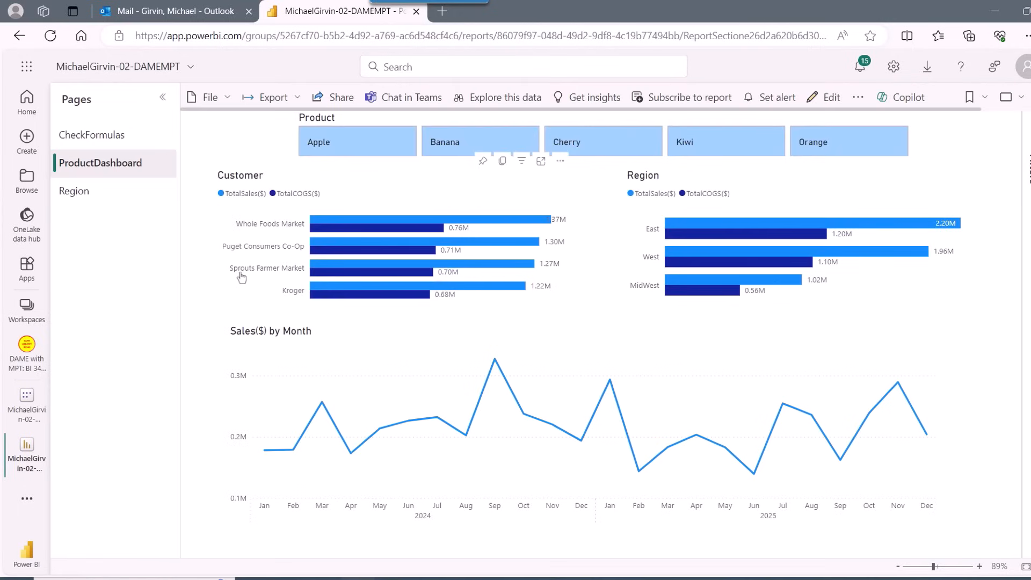
pyautogui.click(339, 152)
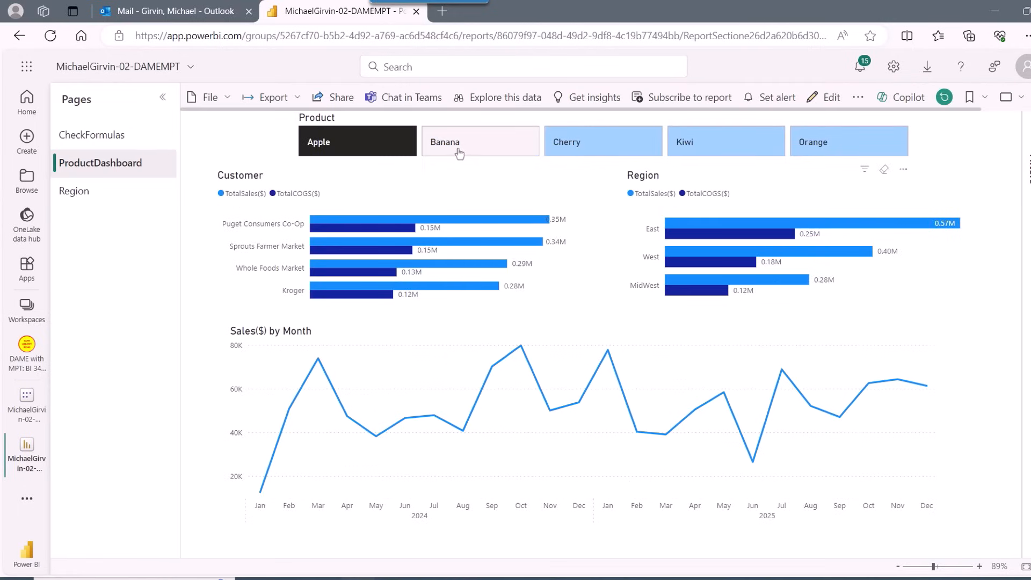
pyautogui.click(466, 153)
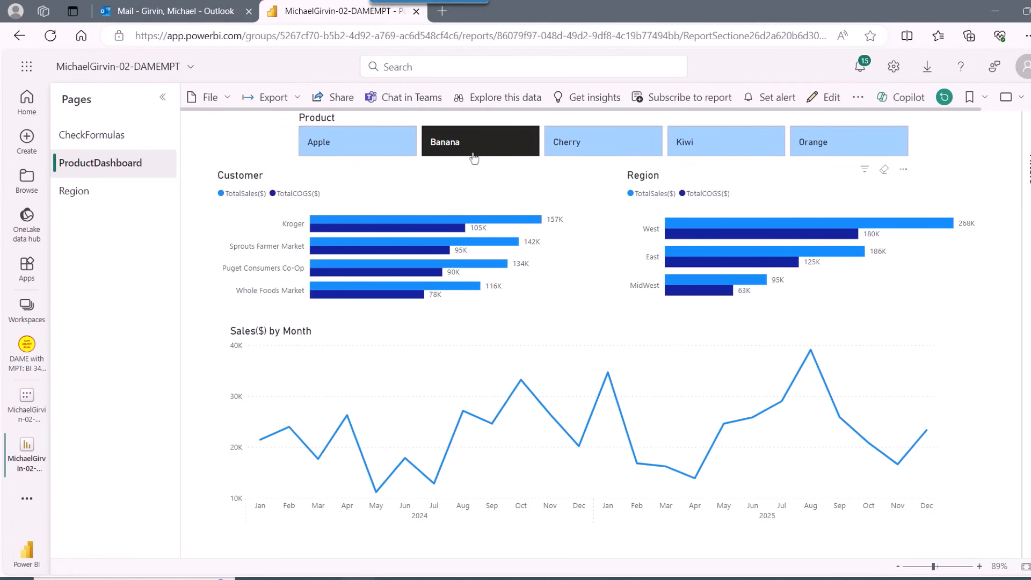
pyautogui.click(475, 155)
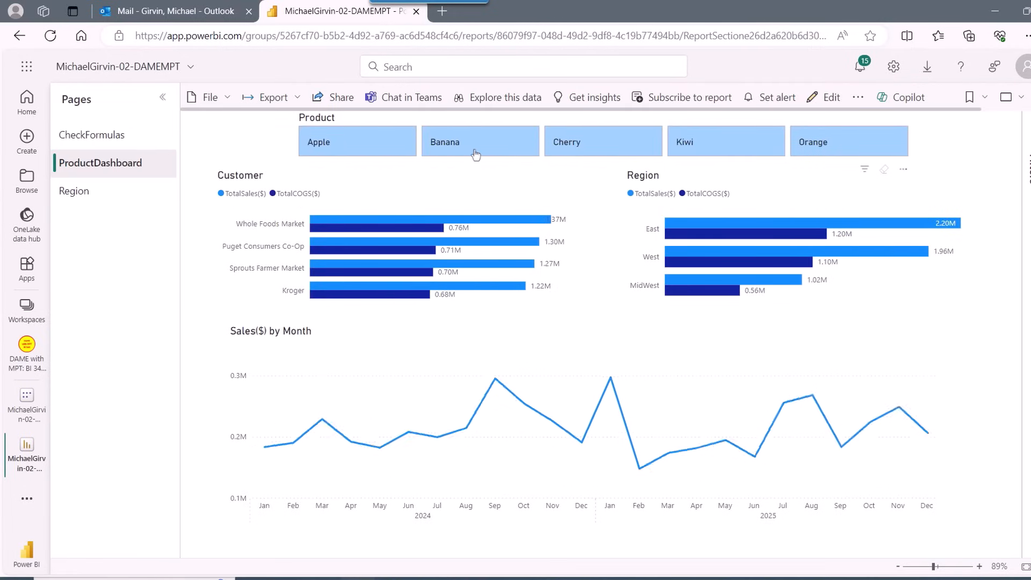
# - Examine the report's link-sharing options and its editing view, ending in reading view
pyautogui.click(341, 100)
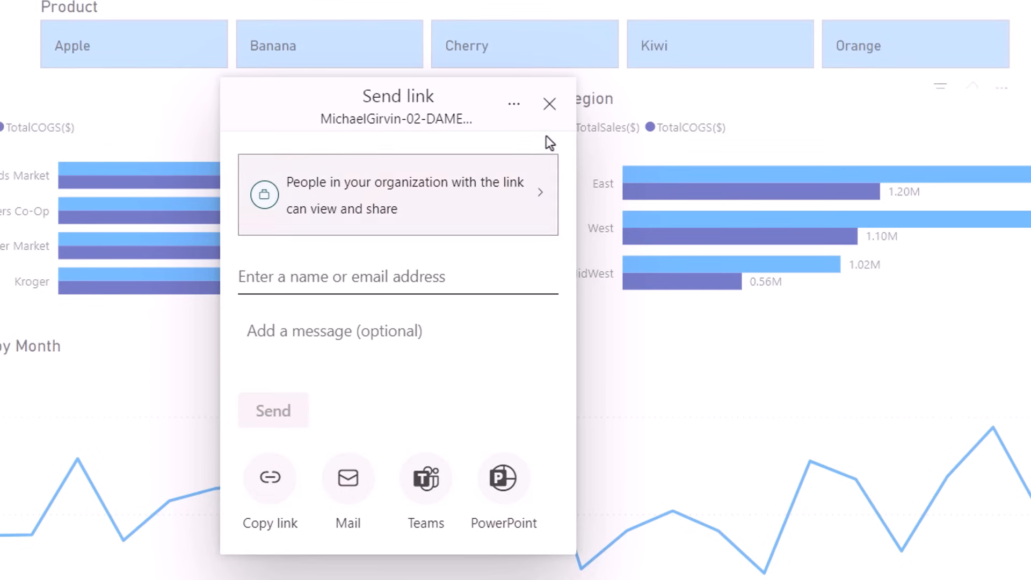
pyautogui.click(549, 103)
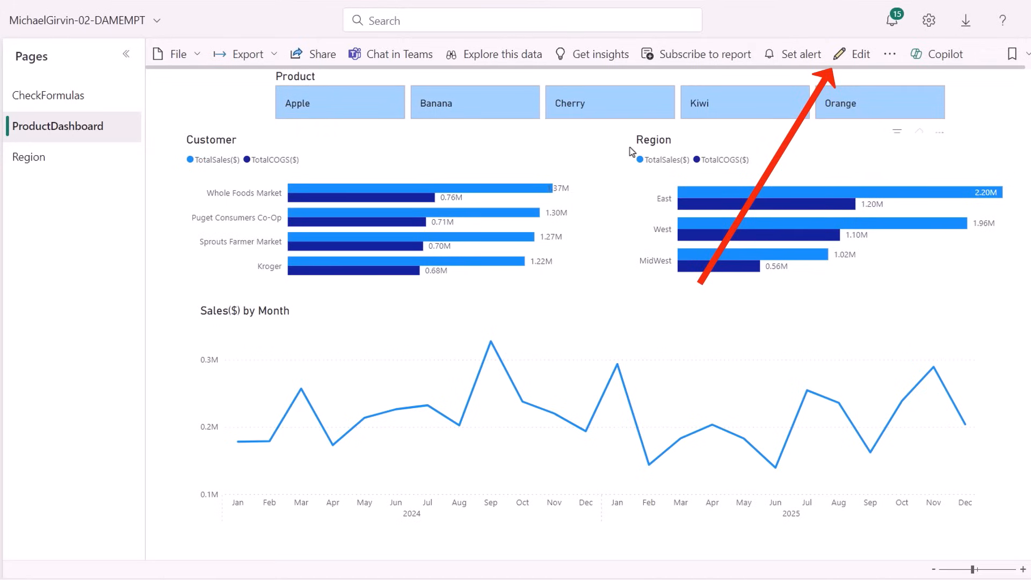
pyautogui.click(860, 56)
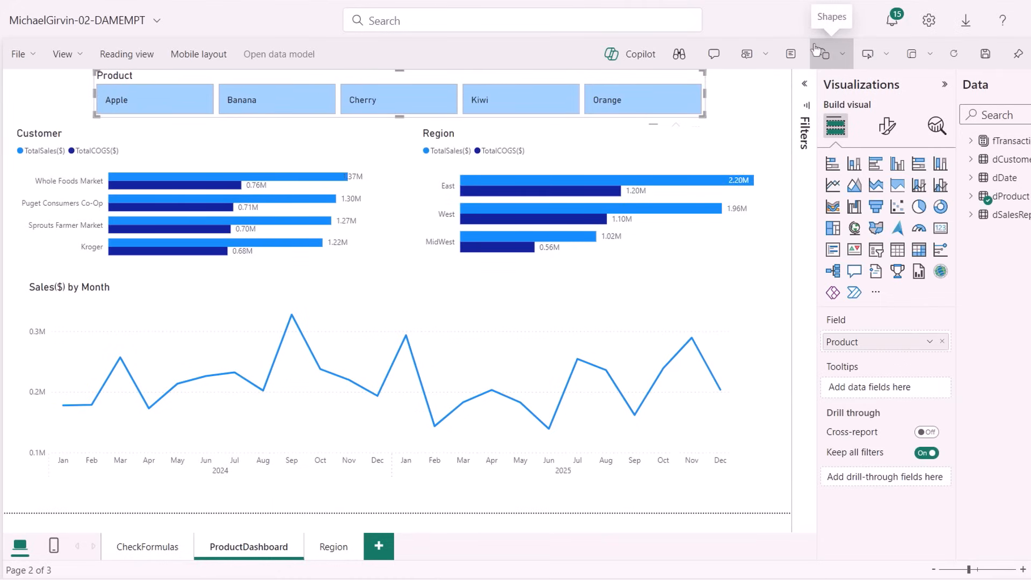
pyautogui.click(138, 56)
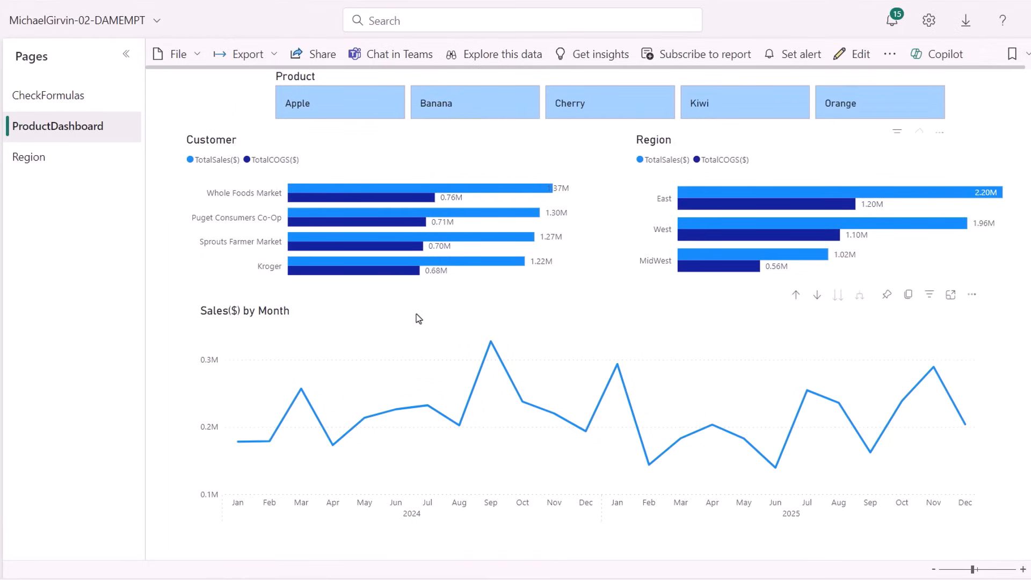
# - Pin the ProductDashboard page live to a new dashboard named with the author's name followed by ProductDashboard
pyautogui.moveTo(417, 379)
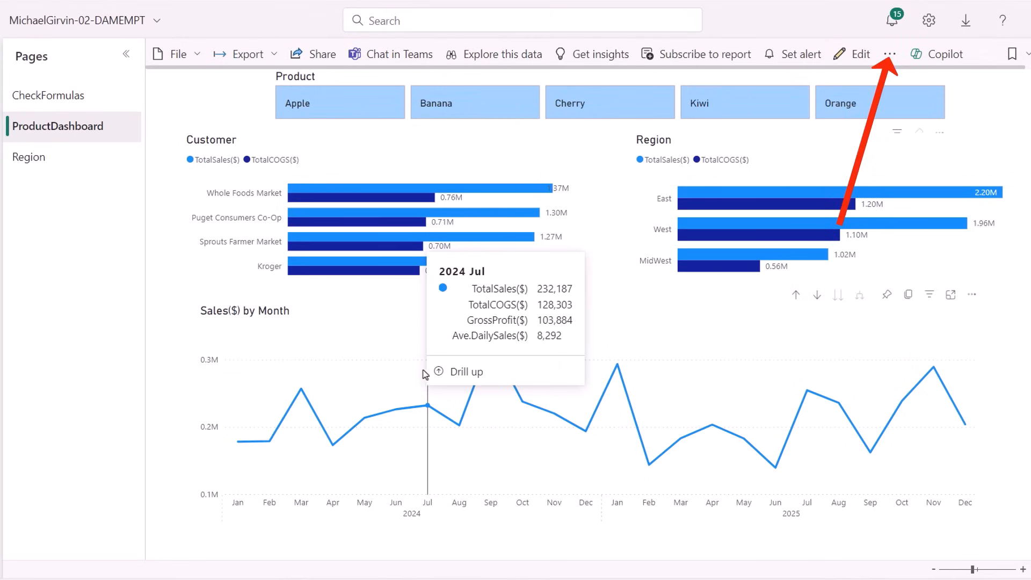
pyautogui.click(889, 56)
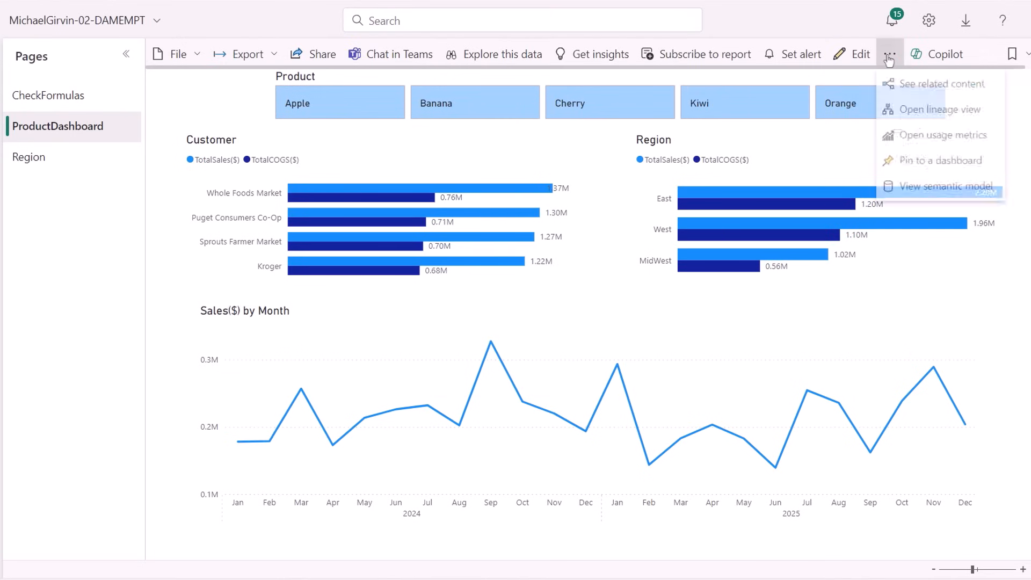
pyautogui.click(922, 171)
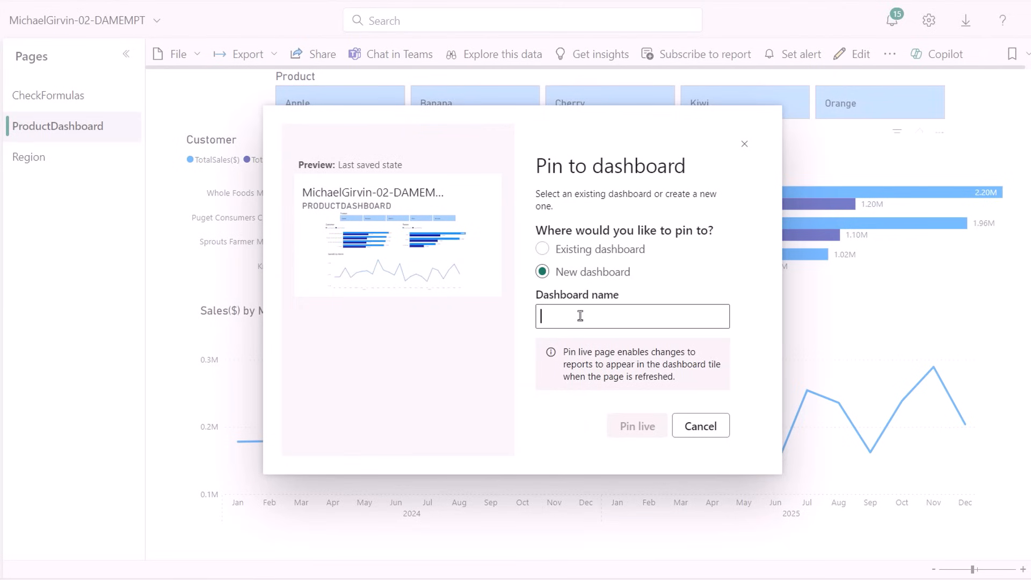
pyautogui.write('MichaelGirvinProductDashboard')
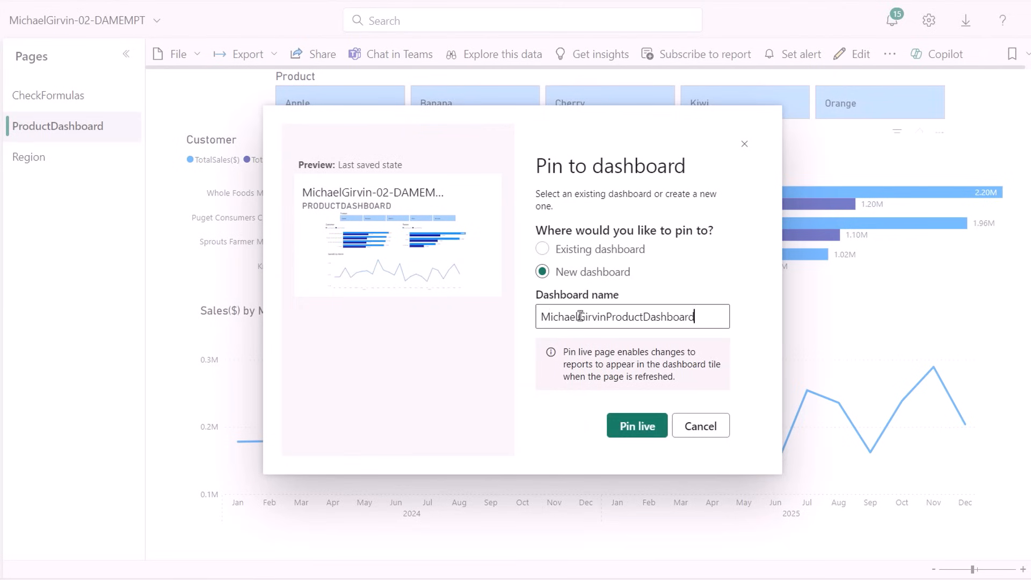
pyautogui.click(641, 427)
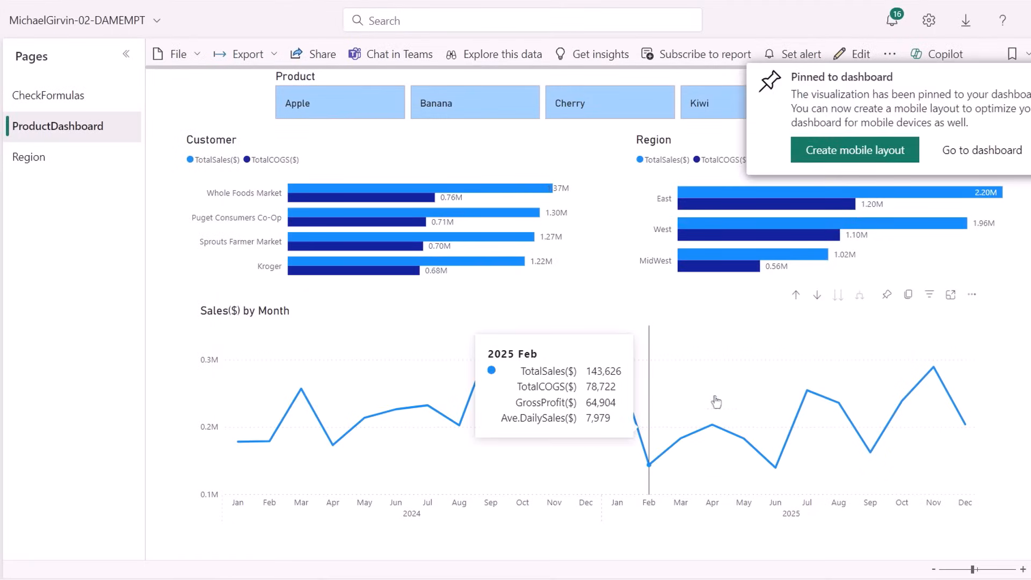
# - Open the newly pinned dashboard and test its Product slicer with Apple and Banana, ending with no selection
pyautogui.click(964, 146)
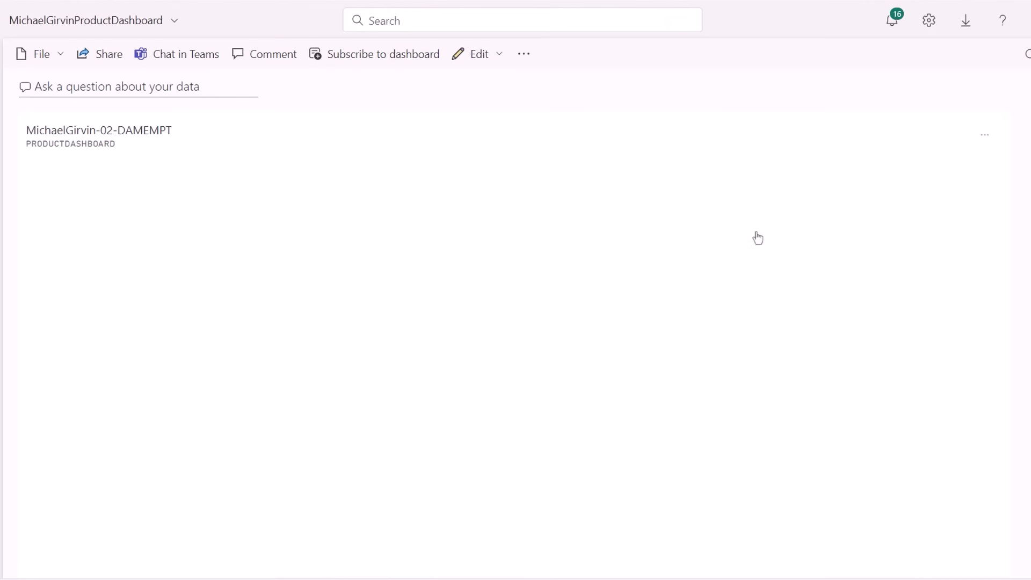
pyautogui.click(285, 194)
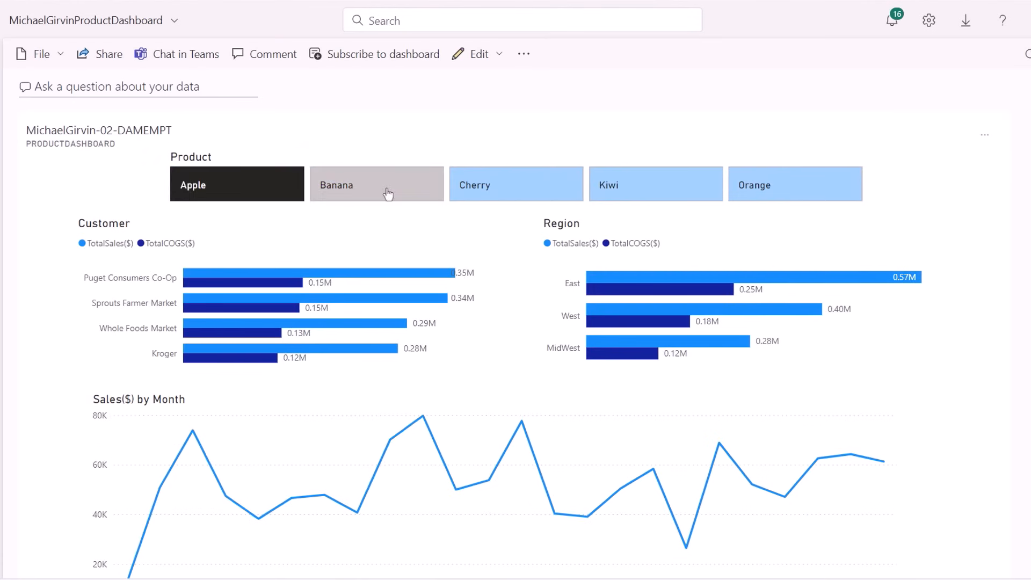
pyautogui.click(386, 194)
pyautogui.click(280, 188)
pyautogui.click(270, 187)
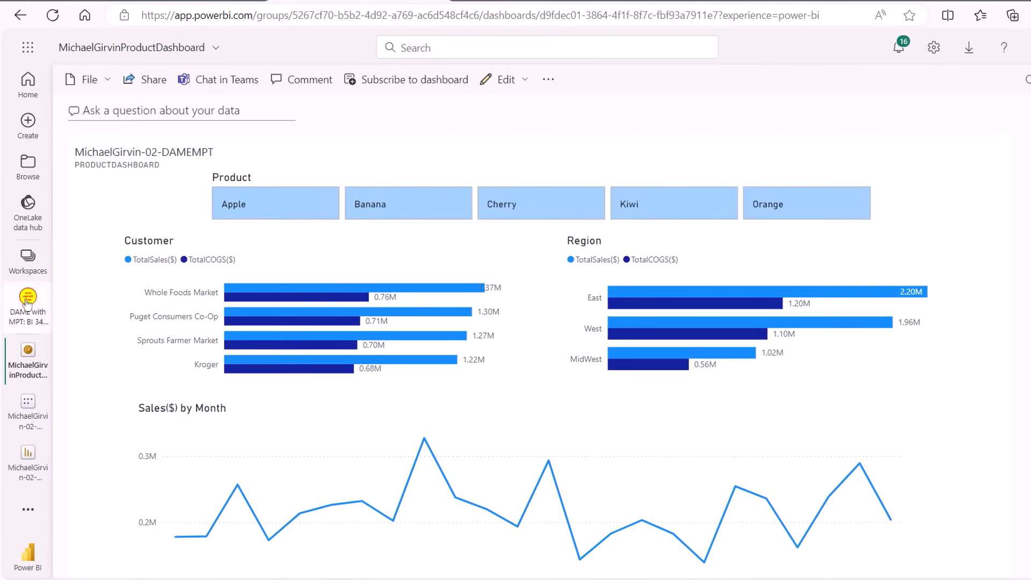
# - Move the new ProductDashboard dashboard from the team workspace's main level into the Week01and02 folder
pyautogui.click(27, 302)
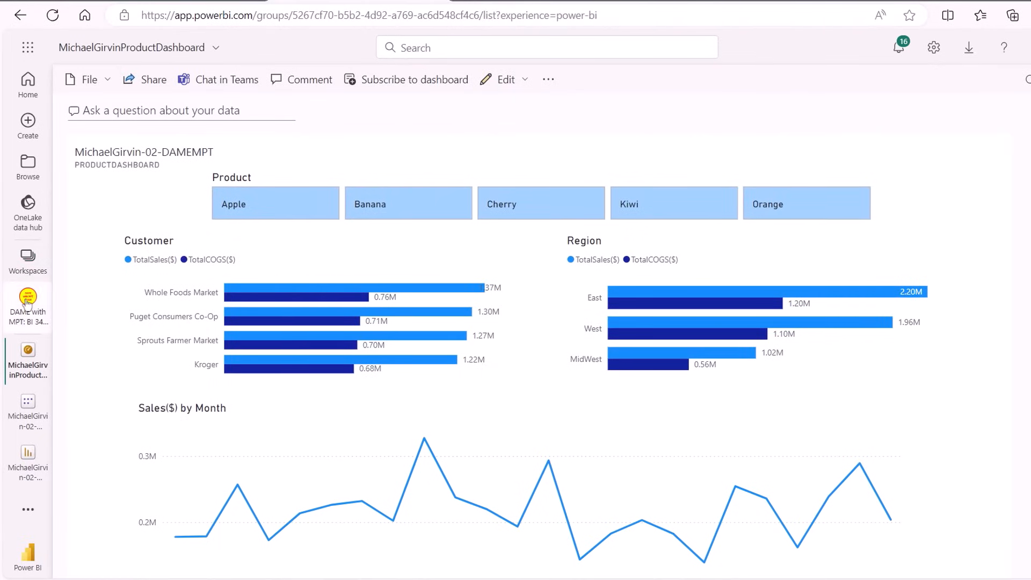
pyautogui.click(224, 189)
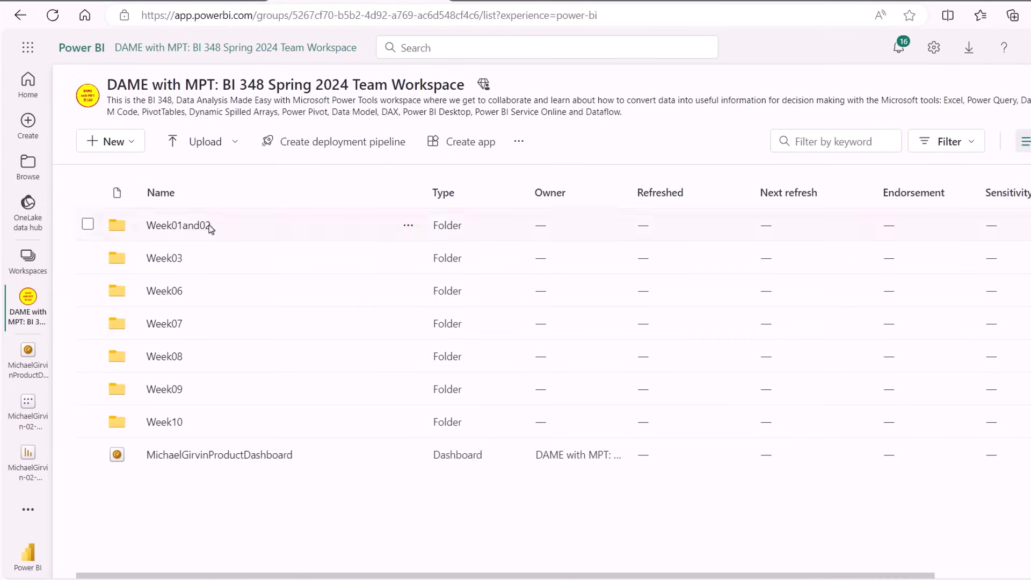
pyautogui.click(408, 455)
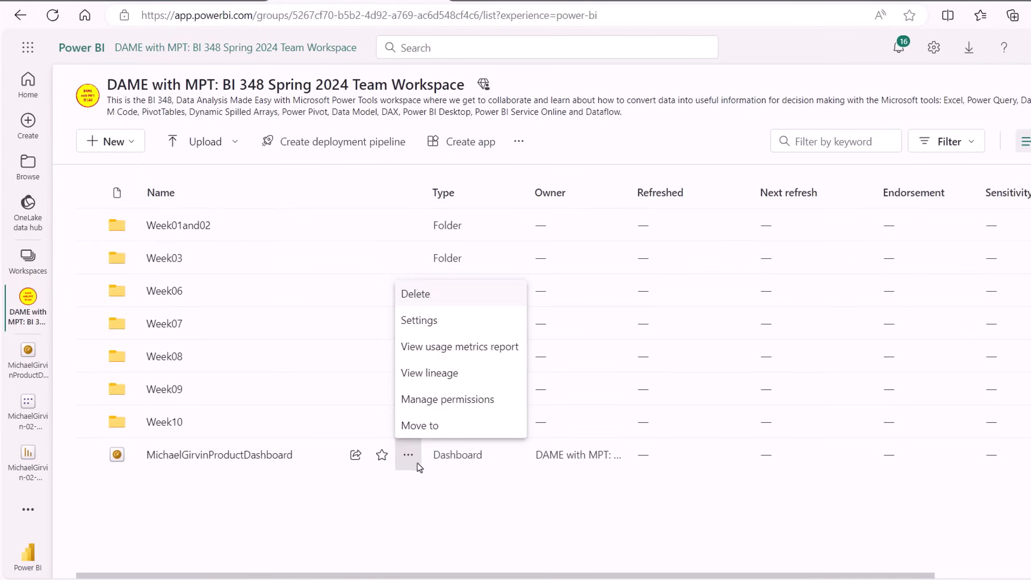
pyautogui.click(416, 424)
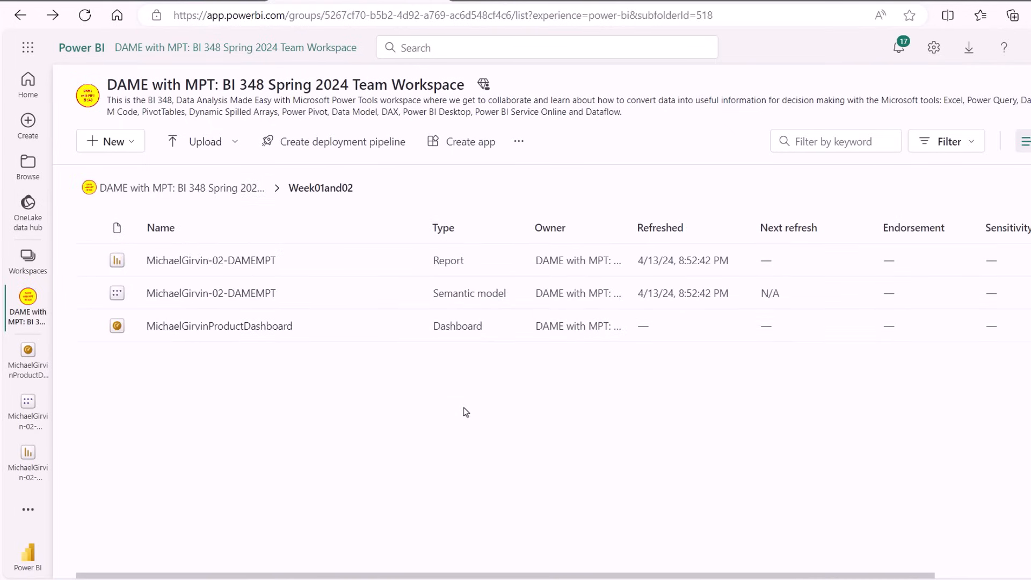
# - Open the 02-DAMEMPT semantic model's details and examine the options for creating a report from it
pyautogui.click(269, 295)
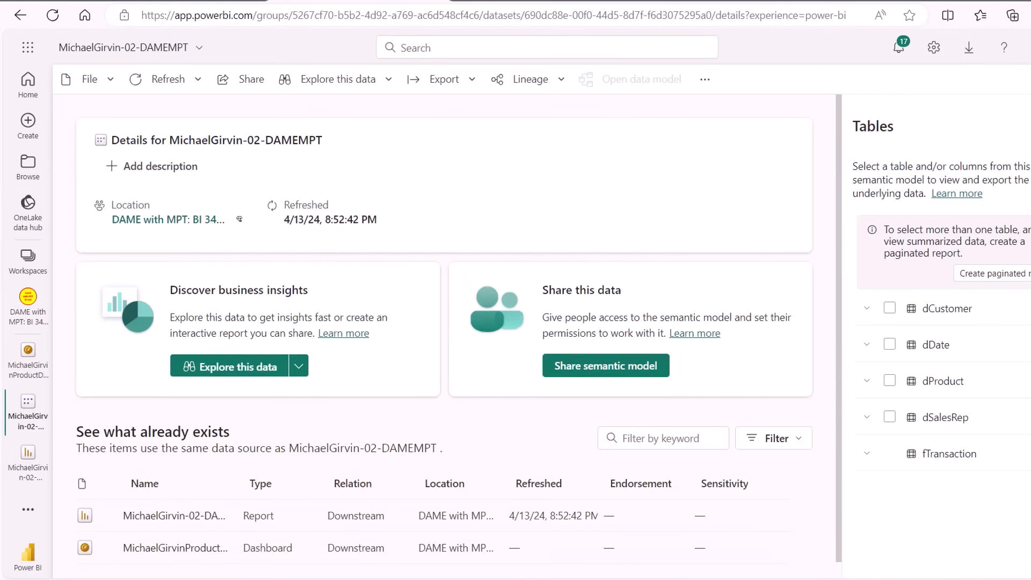
pyautogui.click(299, 369)
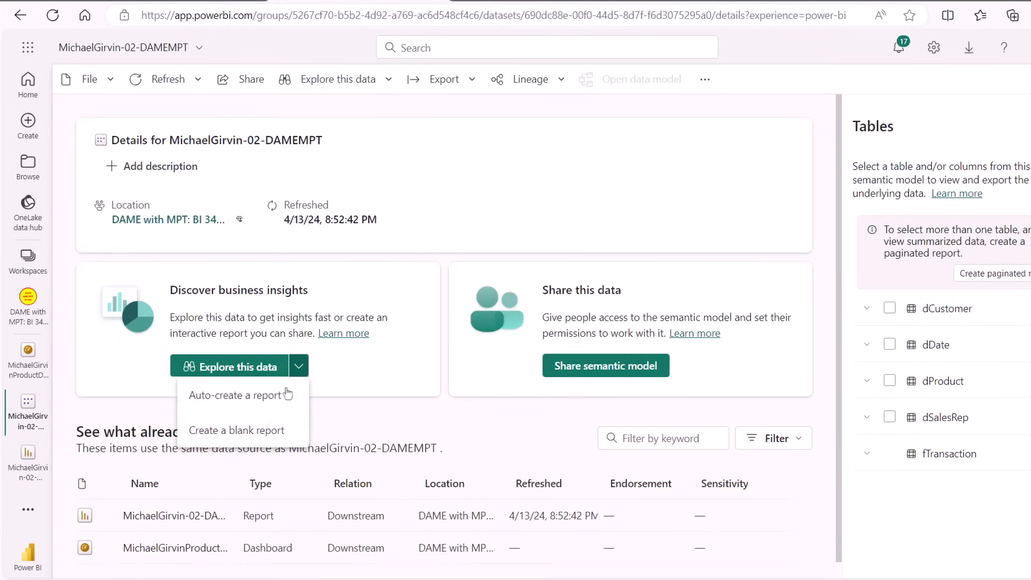
pyautogui.click(261, 436)
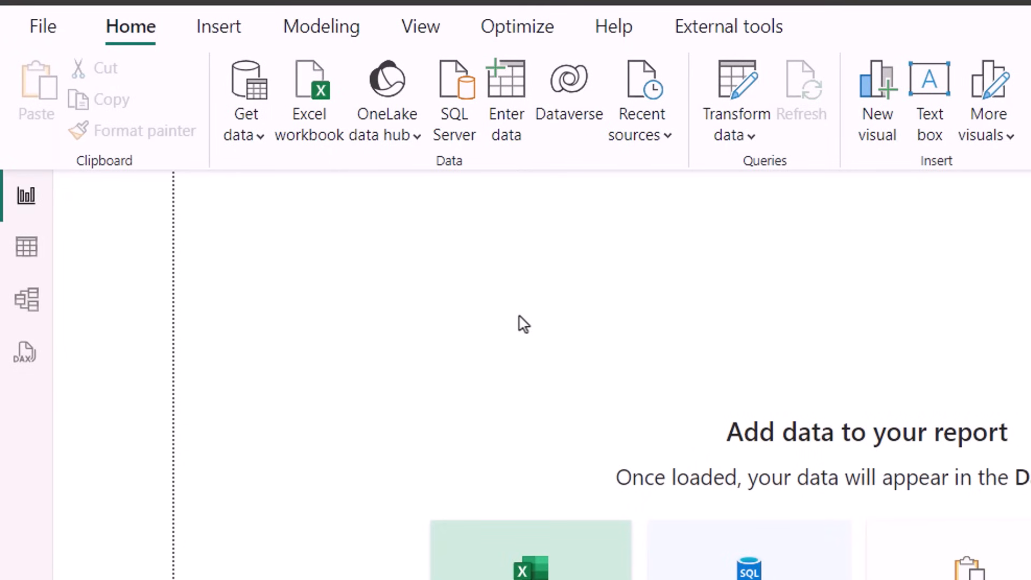
# - Switch to the blank Power BI Desktop file and connect it live to the published 02-DAMEMPT semantic model
pyautogui.click(262, 139)
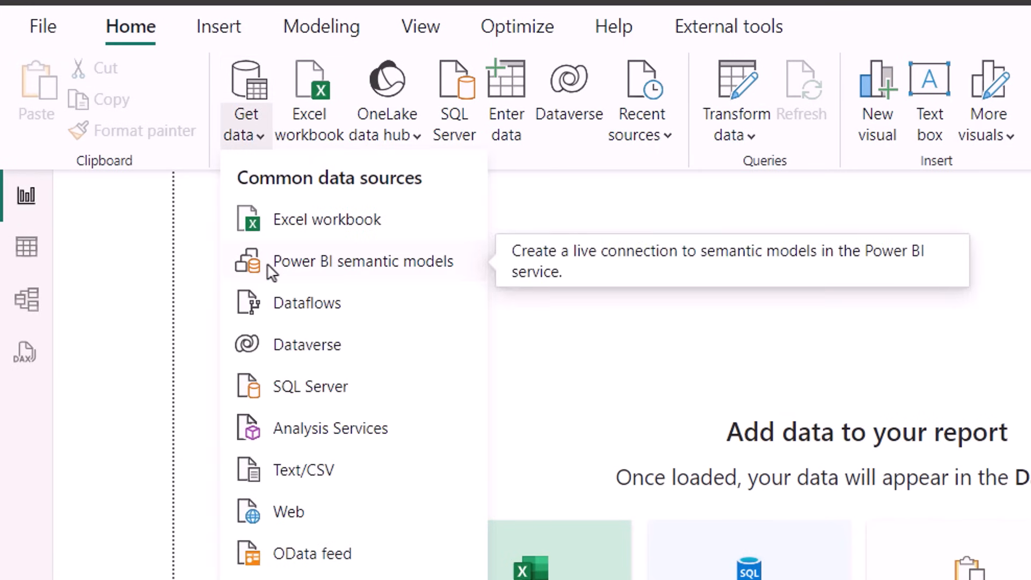
pyautogui.click(407, 275)
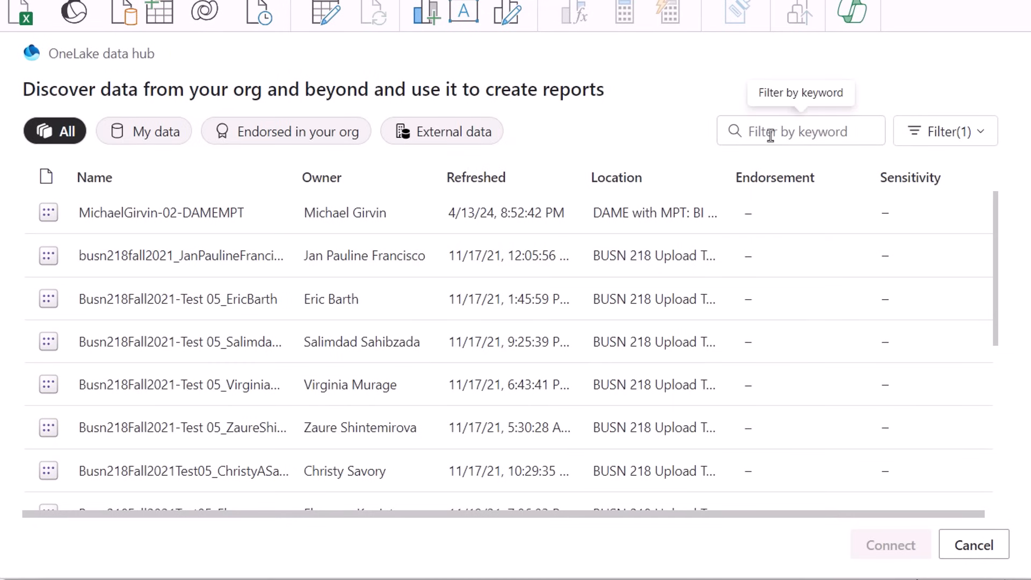
pyautogui.click(147, 216)
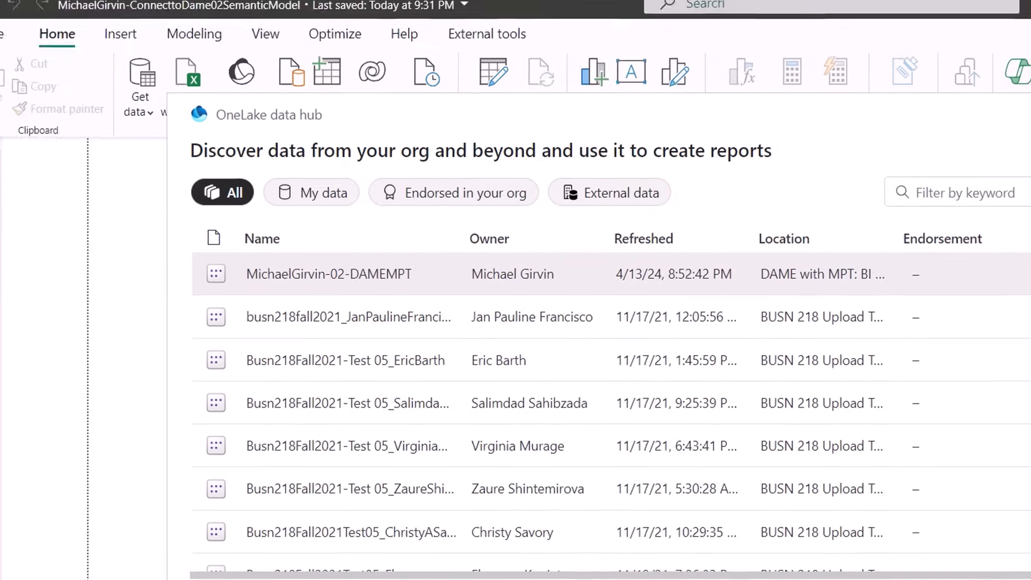
pyautogui.click(994, 578)
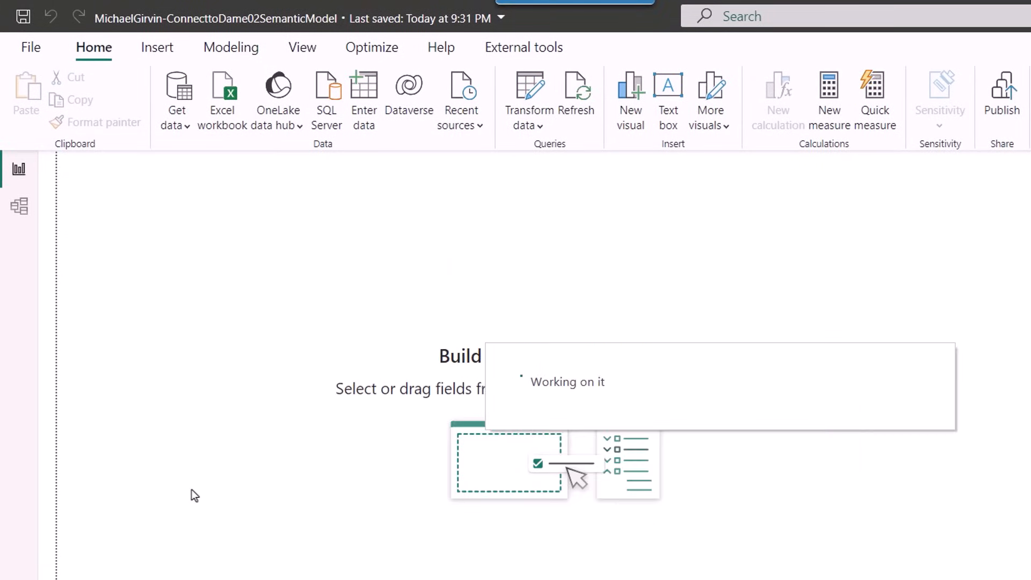
# - Arrange the model diagram with fTransaction in the centre, dCustomer below dDate, and dSalesRep below dProduct
pyautogui.click(22, 206)
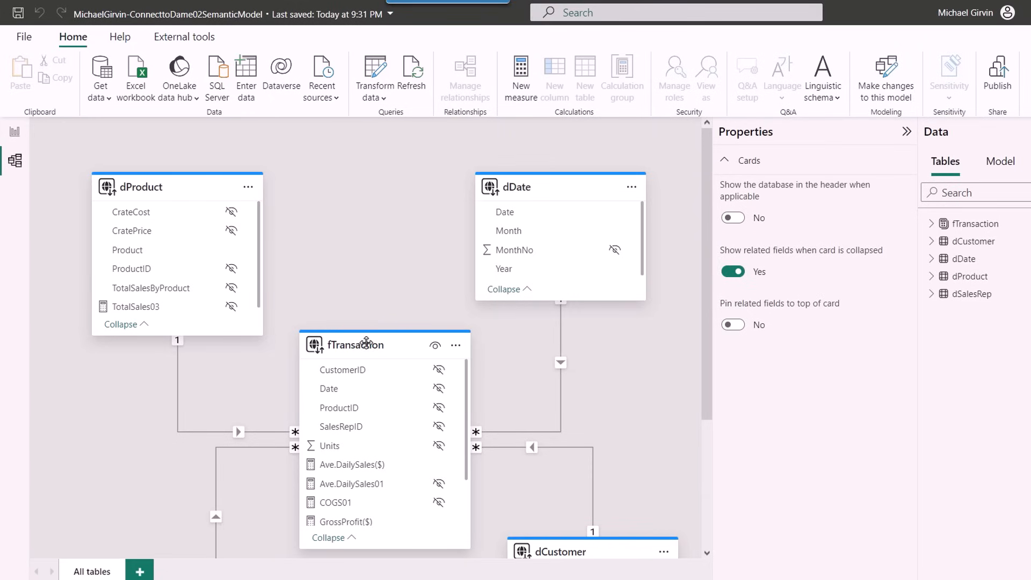
pyautogui.moveTo(472, 414)
pyautogui.moveTo(368, 321); pyautogui.dragTo(372, 274)
pyautogui.moveTo(571, 545); pyautogui.dragTo(568, 404)
pyautogui.moveTo(114, 244); pyautogui.dragTo(120, 415)
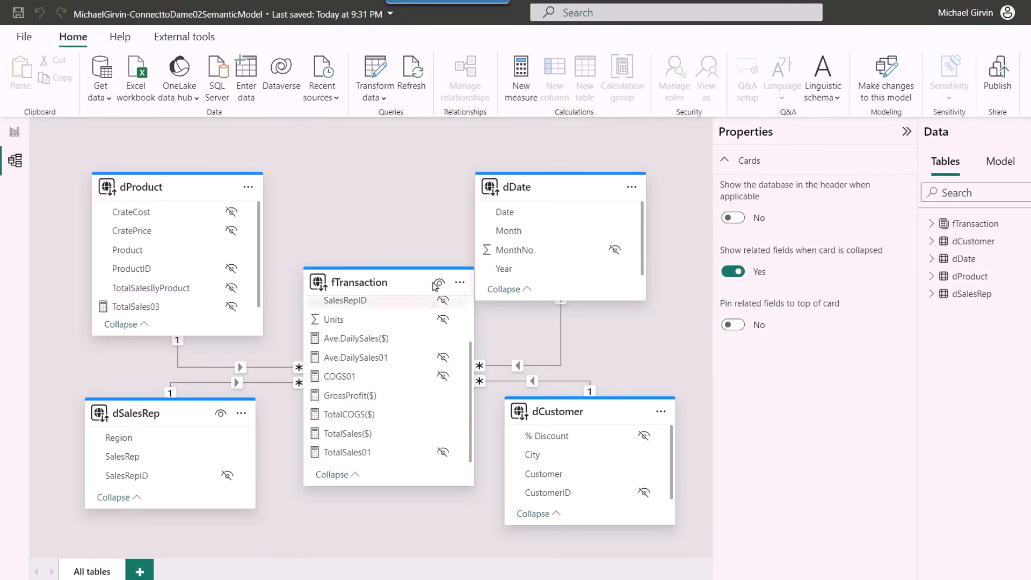
# - Build a matrix on Page 1 with Region rows, Product columns and TotalSales($) values, and enlarge the visual
pyautogui.click(14, 131)
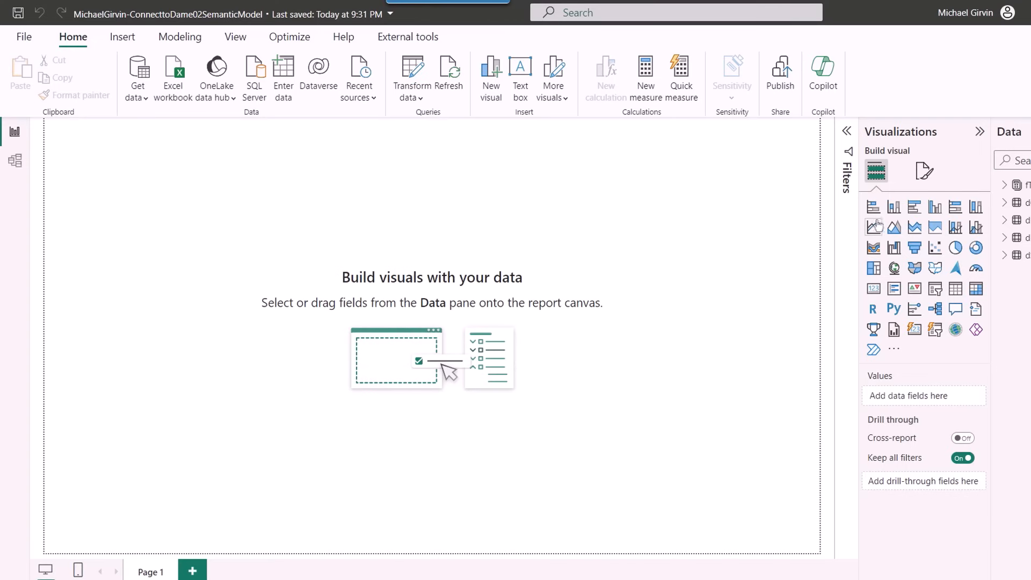
pyautogui.click(976, 290)
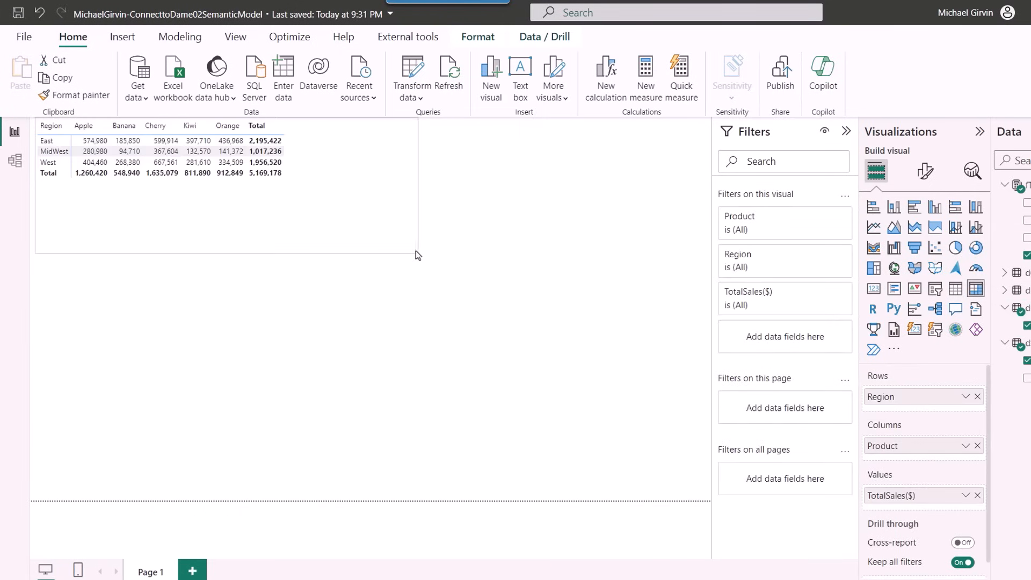
pyautogui.moveTo(323, 228); pyautogui.dragTo(434, 374)
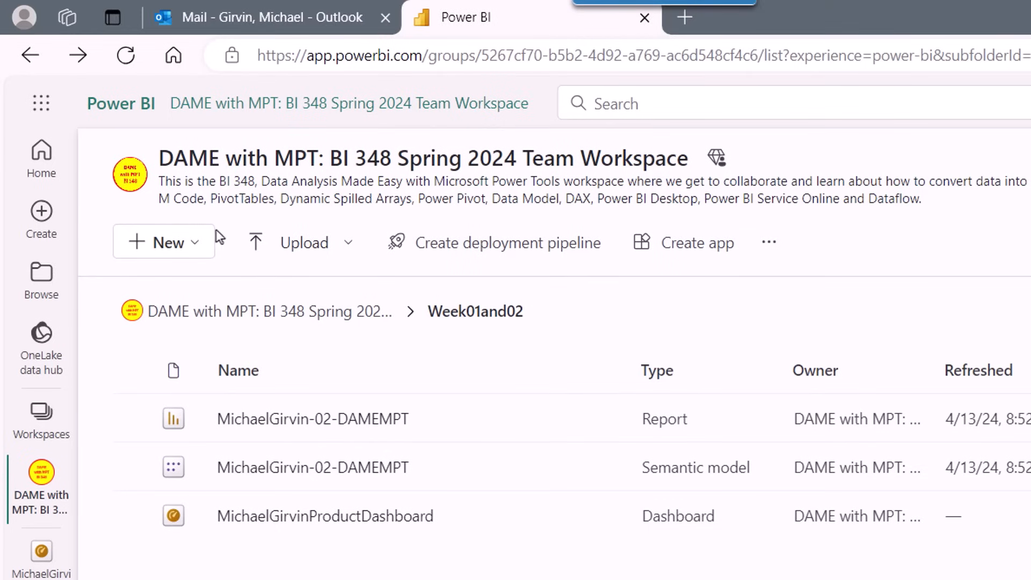
# - Start a new dataflow in the Week01and02 folder by defining new tables
pyautogui.click(200, 244)
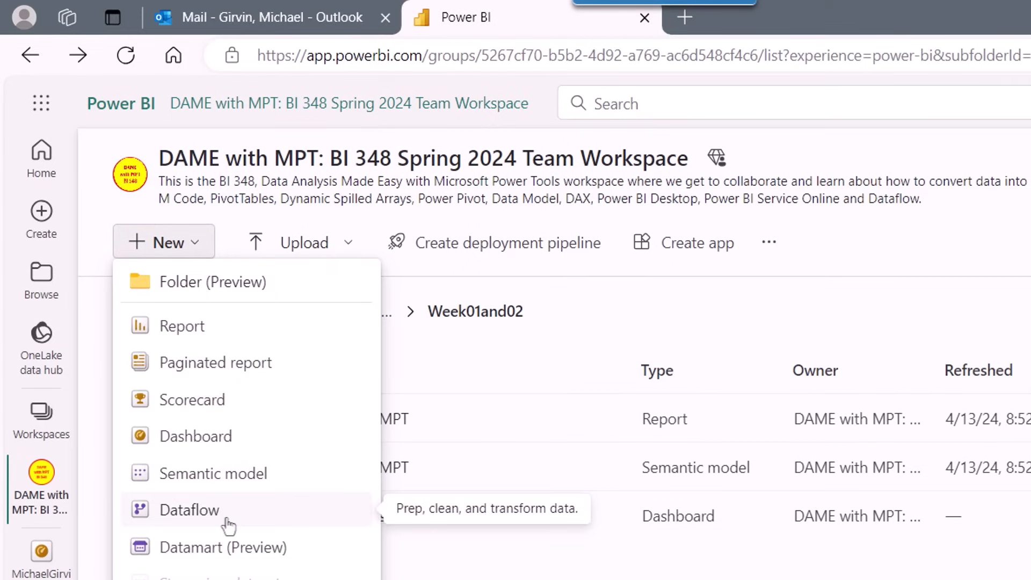
pyautogui.click(259, 502)
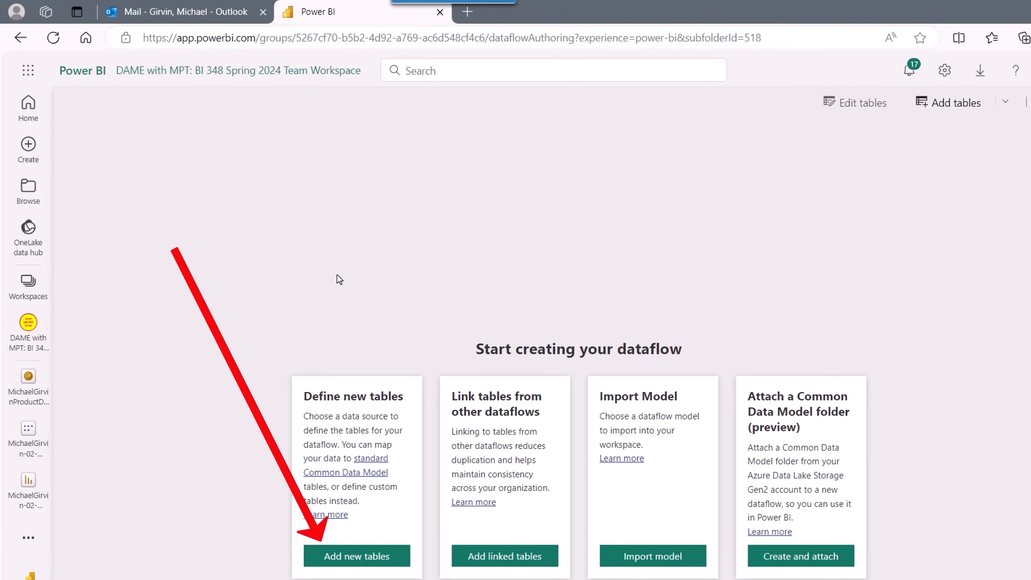
pyautogui.click(362, 561)
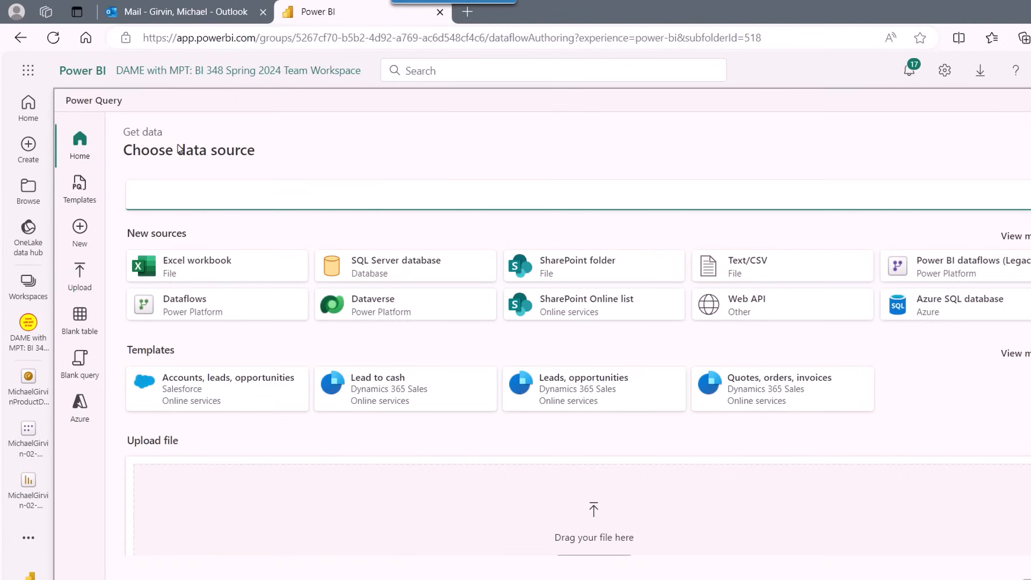
# - Upload 01-Sales.txt as a Text/CSV source, load it for transformation, and rename the query fProductCustomerSales
pyautogui.click(777, 278)
pyautogui.click(335, 208)
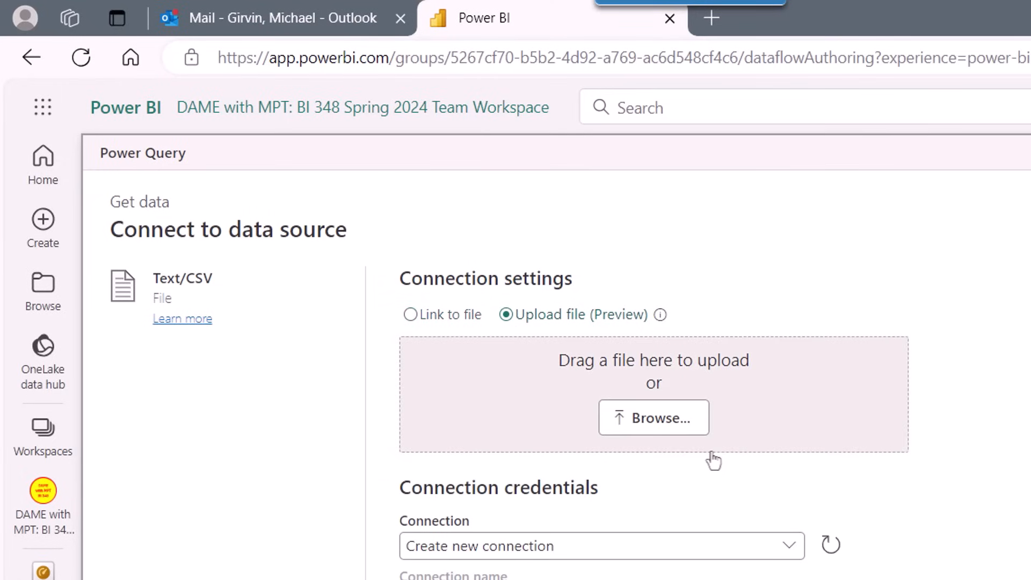
pyautogui.click(654, 422)
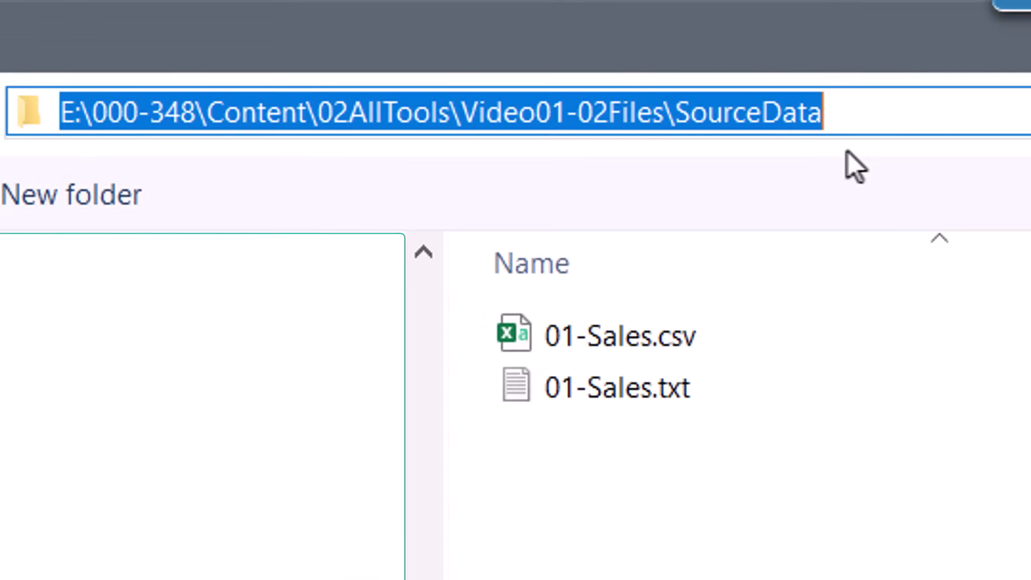
pyautogui.doubleClick(614, 396)
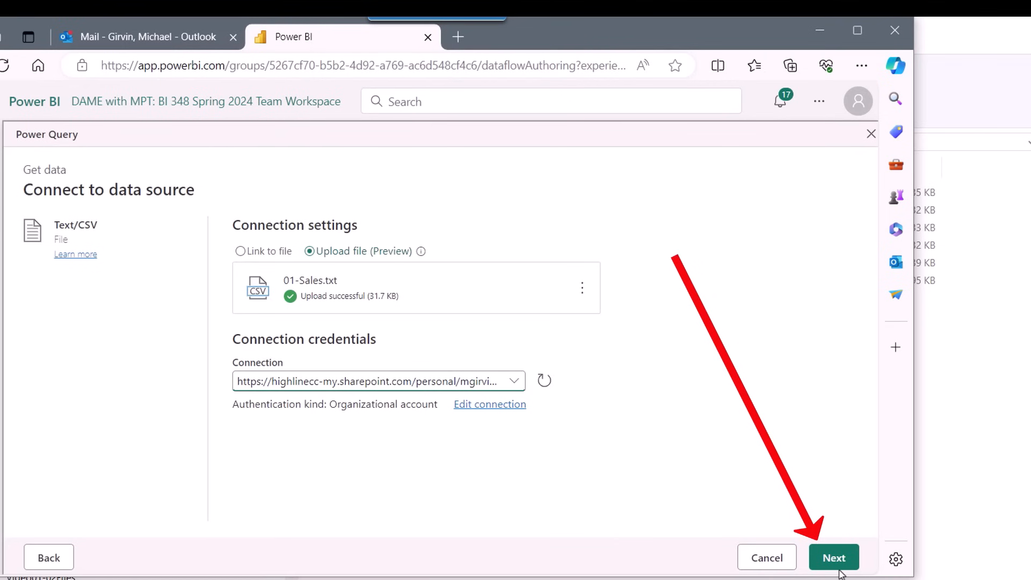
pyautogui.click(834, 559)
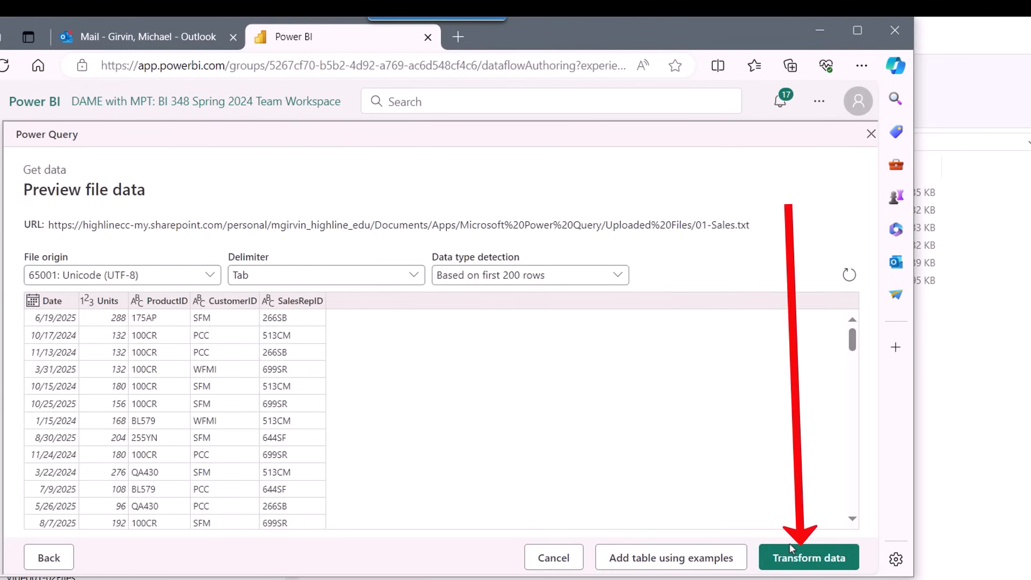
pyautogui.click(804, 560)
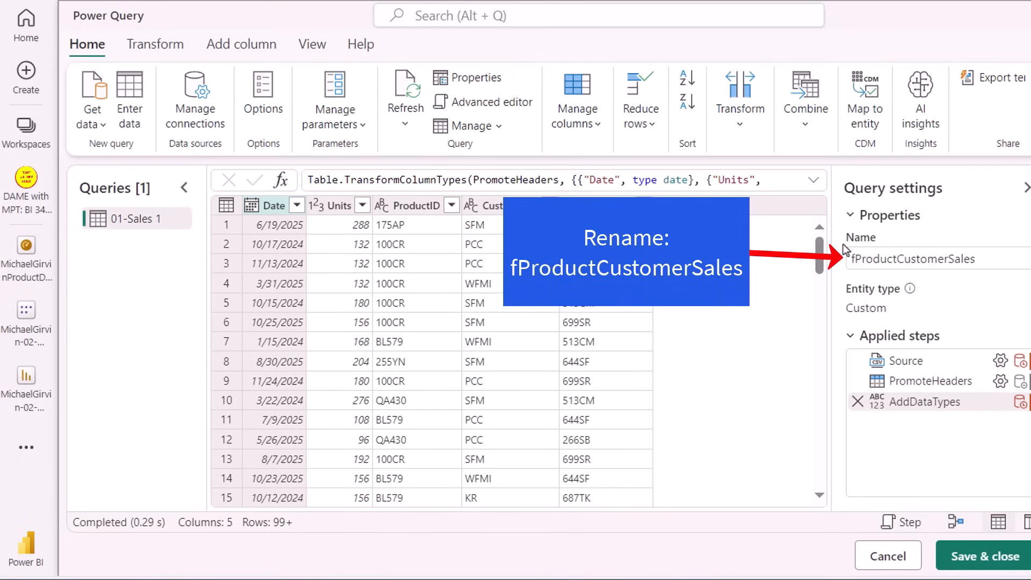
pyautogui.press('Return')
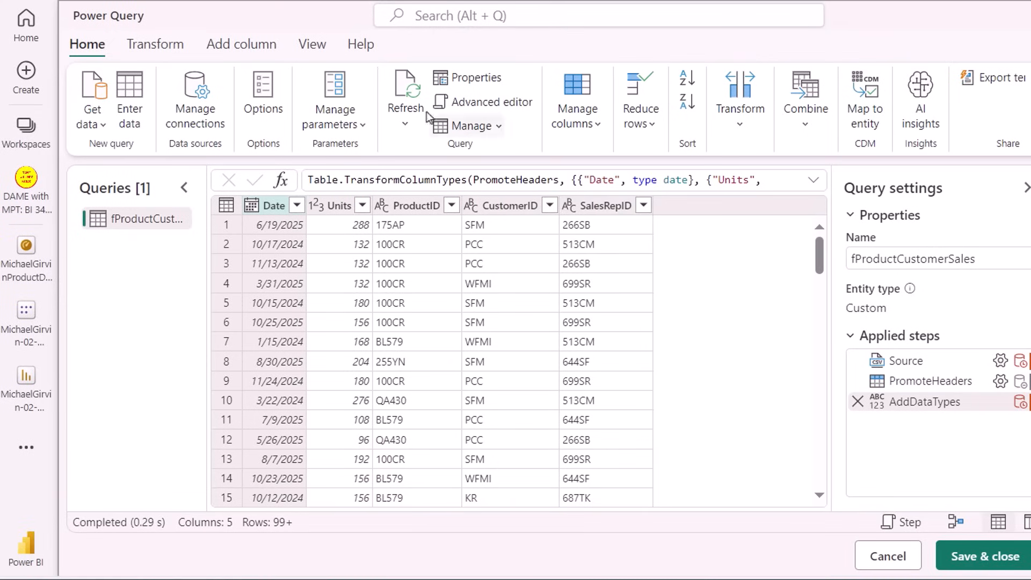
# - Add an uploaded Excel workbook as another data source for the dataflow
pyautogui.click(106, 121)
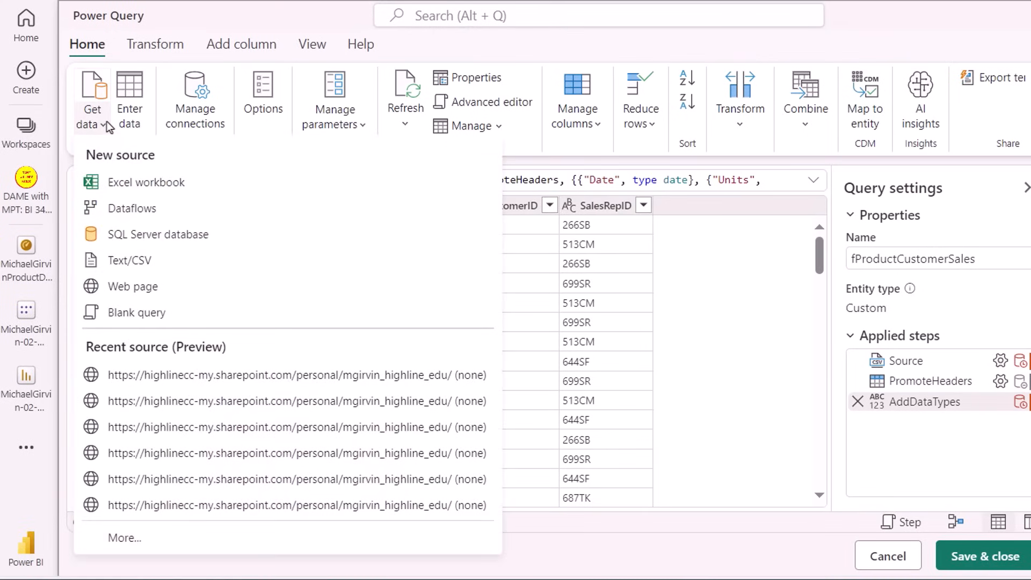
pyautogui.click(266, 178)
pyautogui.click(457, 149)
pyautogui.click(608, 235)
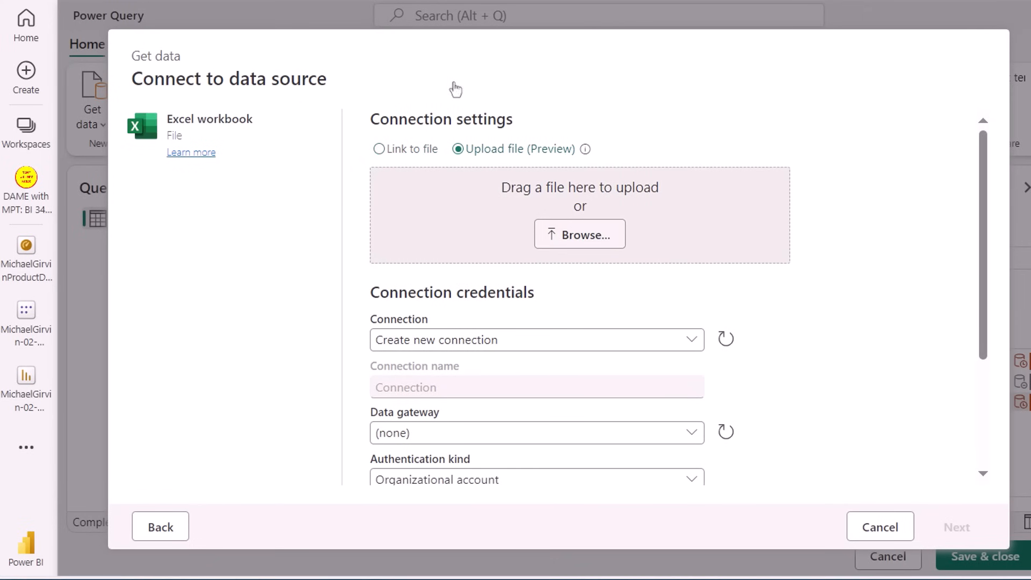
pyautogui.doubleClick(468, 141)
pyautogui.click(929, 557)
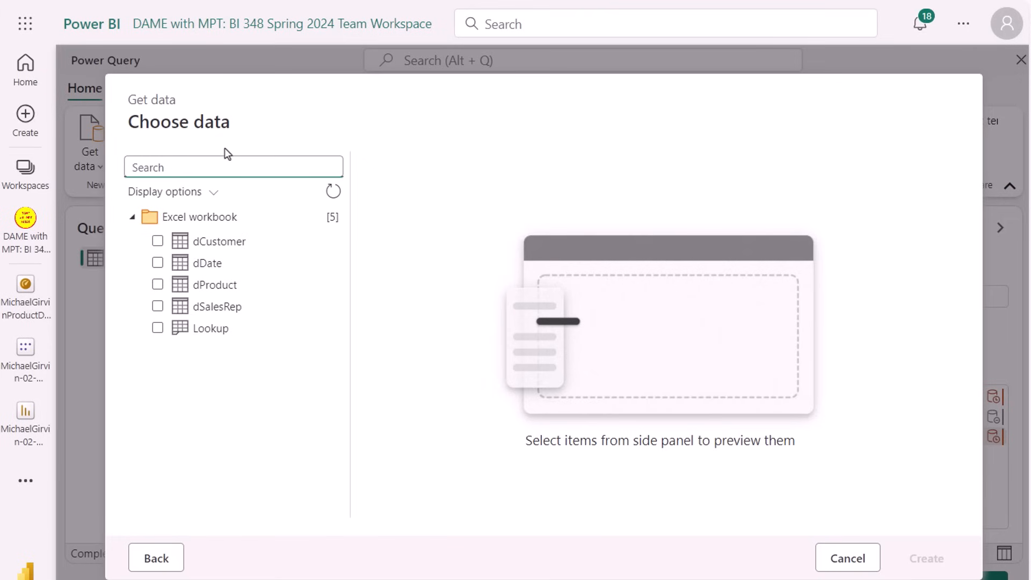
# - Import the dCustomer and dProduct tables from the Excel workbook and check the dProduct query
pyautogui.click(157, 241)
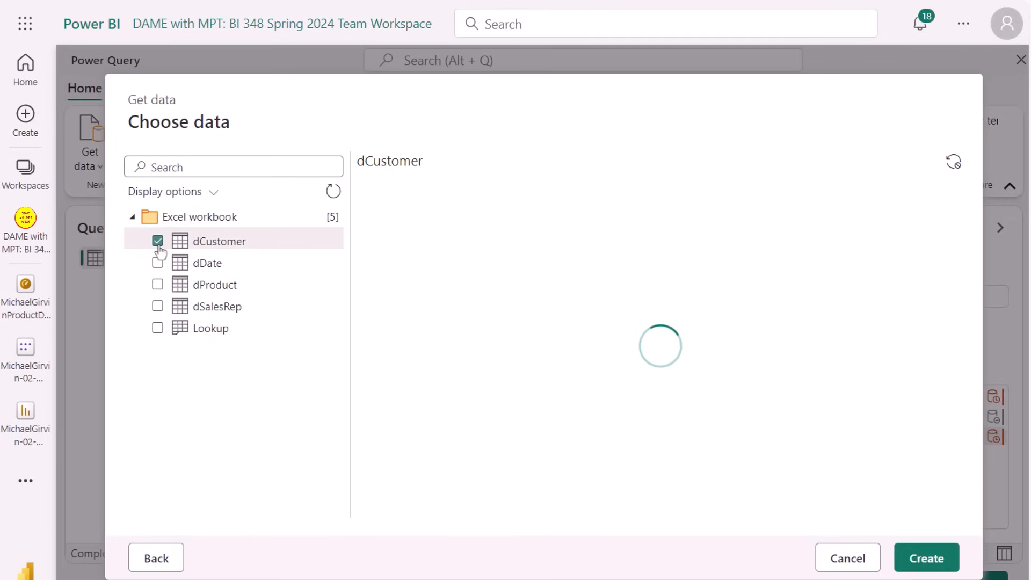
pyautogui.click(160, 287)
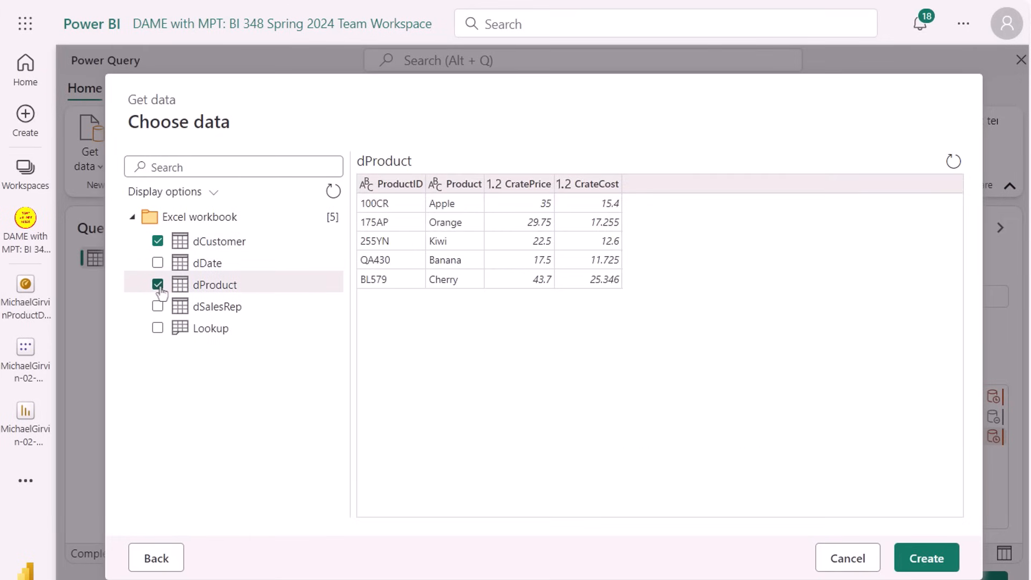
pyautogui.click(939, 553)
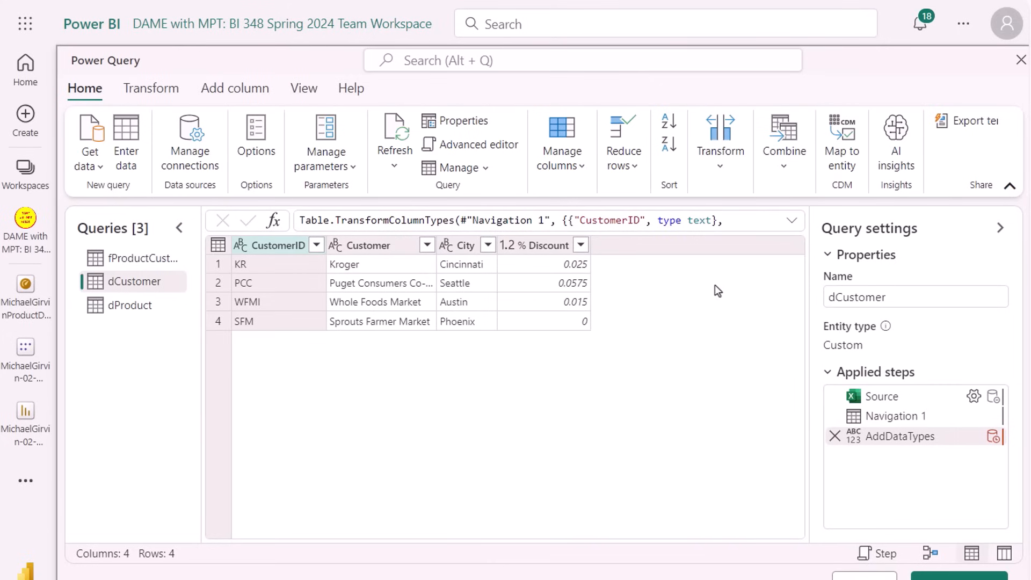
pyautogui.click(131, 307)
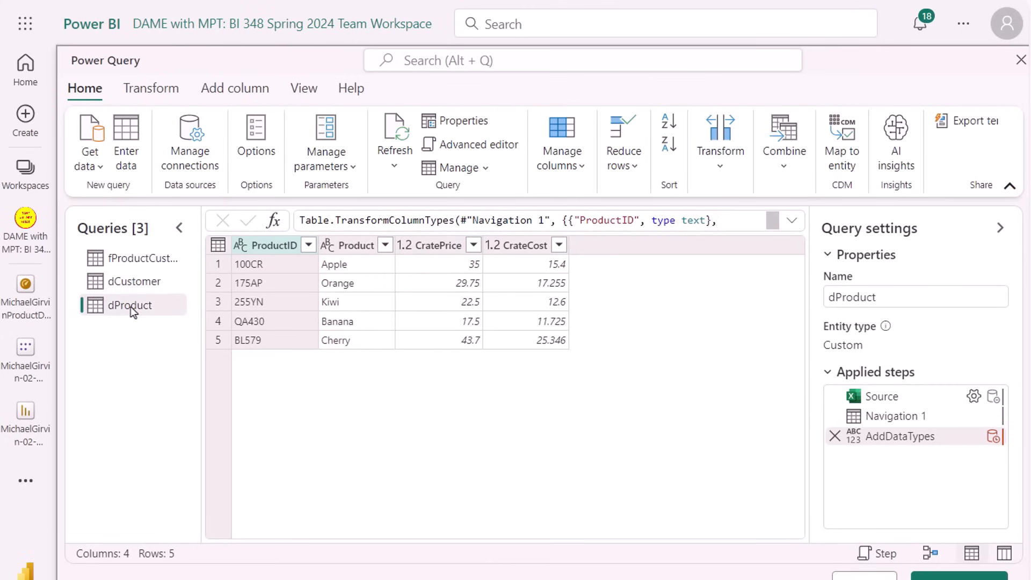
# - Merge dProduct into the fProductCustomerSales query, matching the ProductID columns
pyautogui.click(137, 260)
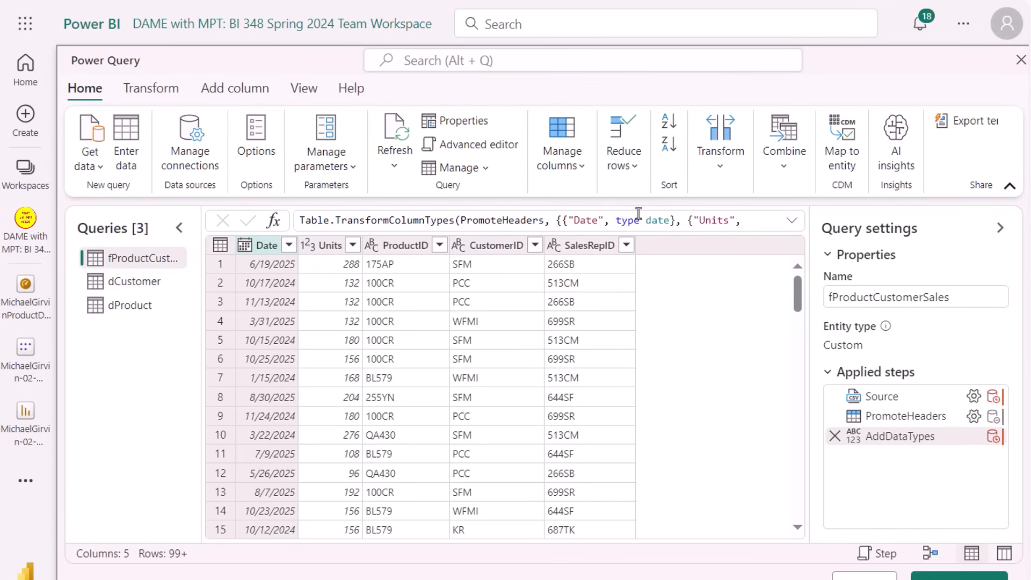
pyautogui.click(784, 161)
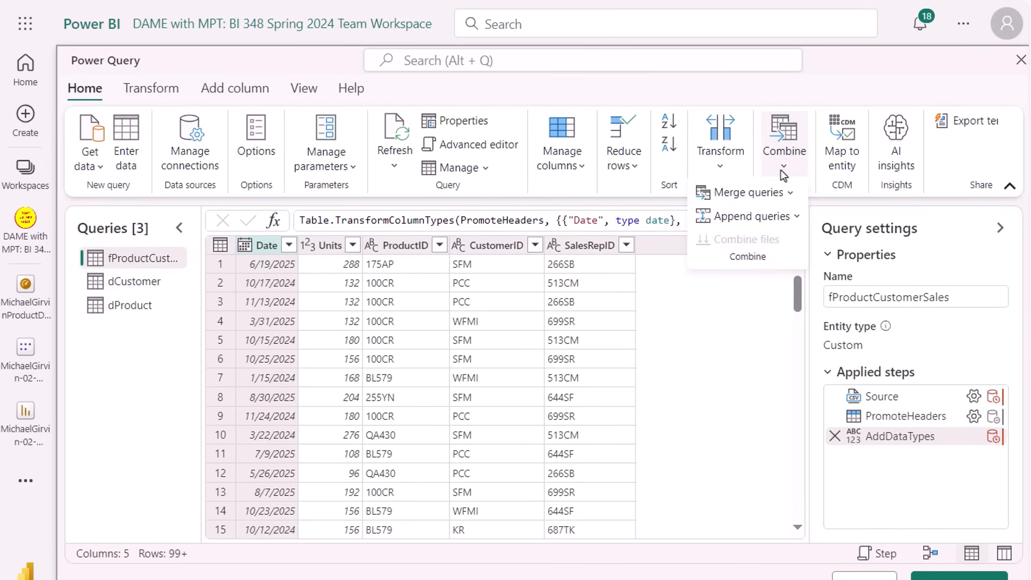
pyautogui.click(769, 198)
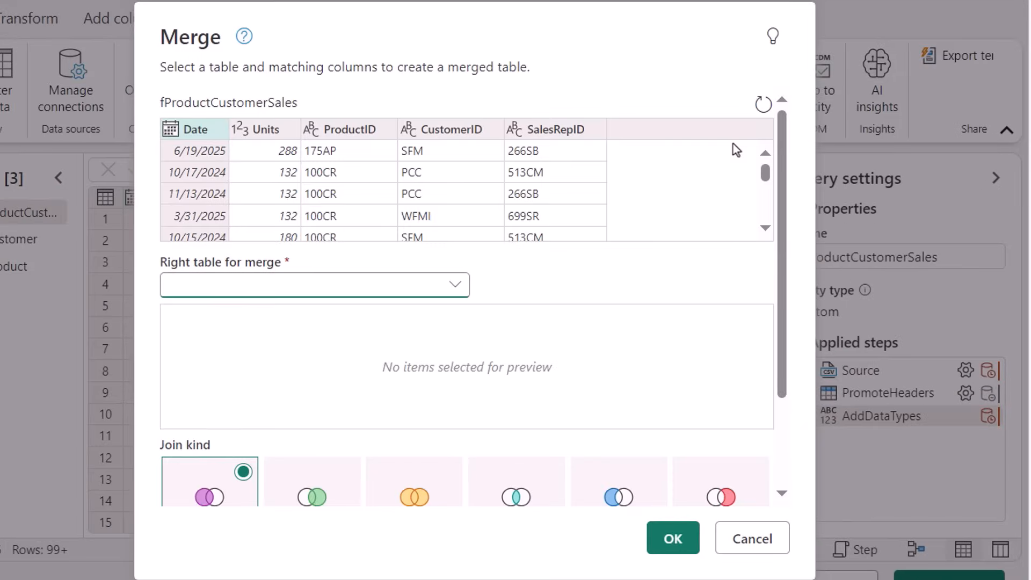
pyautogui.click(342, 137)
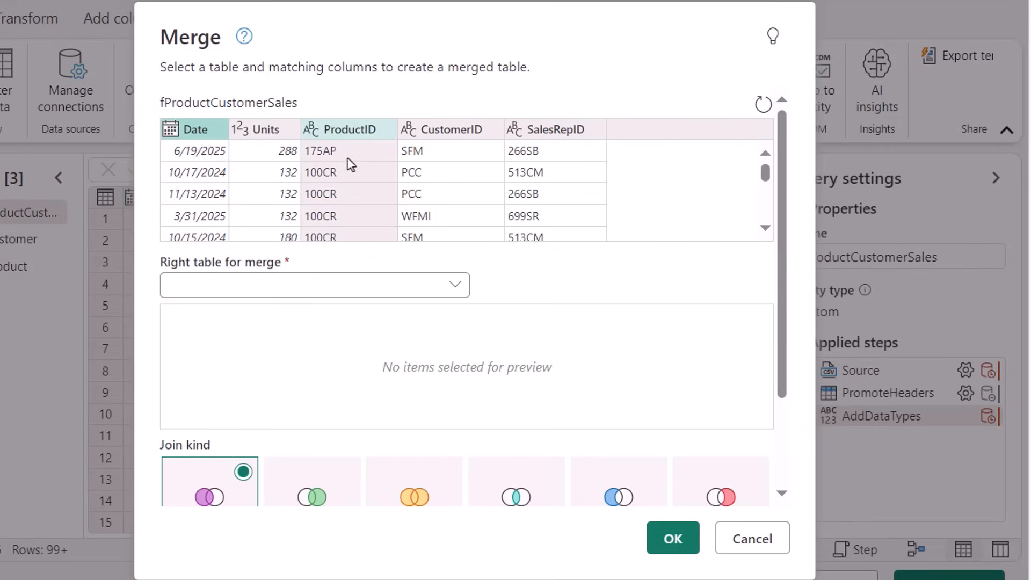
pyautogui.click(250, 295)
pyautogui.click(221, 369)
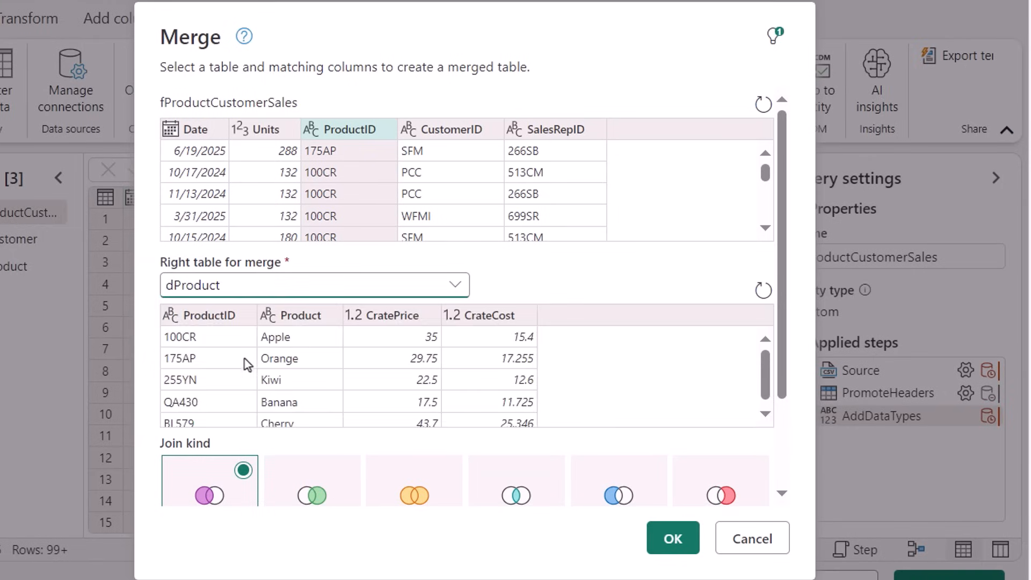
pyautogui.click(235, 315)
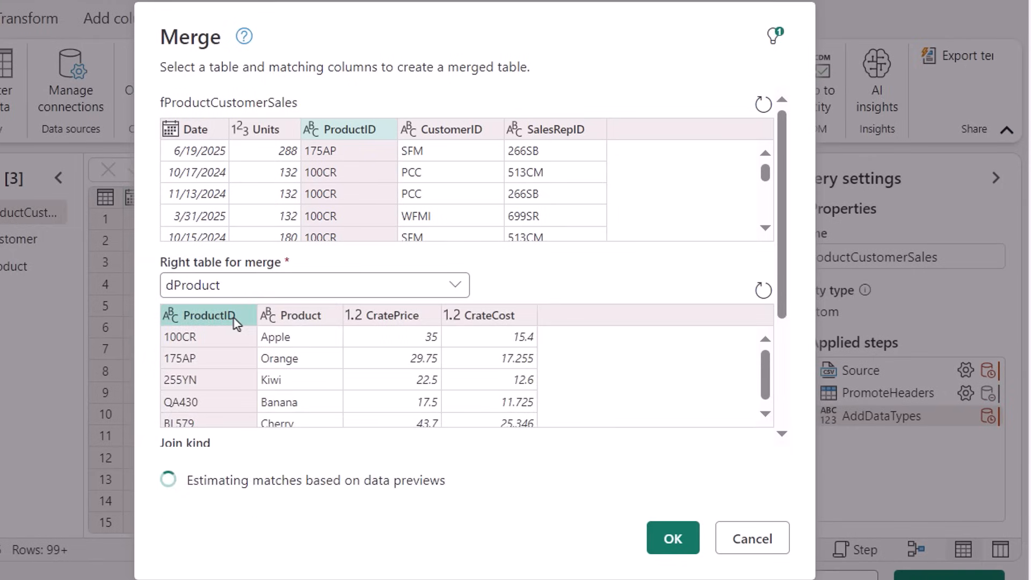
pyautogui.click(678, 546)
# - Expand the merged dProduct column to only Product and CratePrice, without the original name as prefix
pyautogui.click(666, 198)
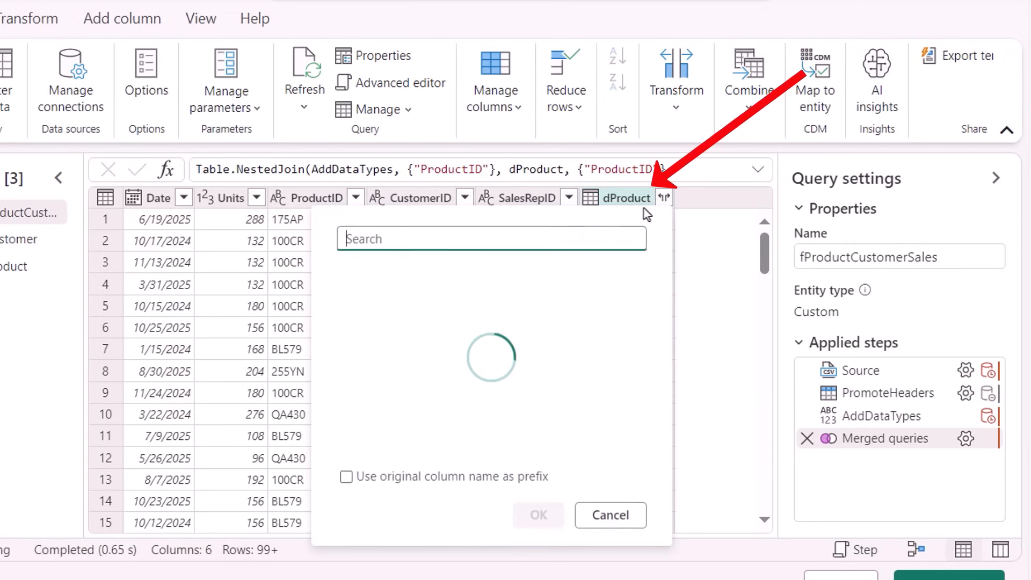
pyautogui.click(414, 278)
pyautogui.click(361, 328)
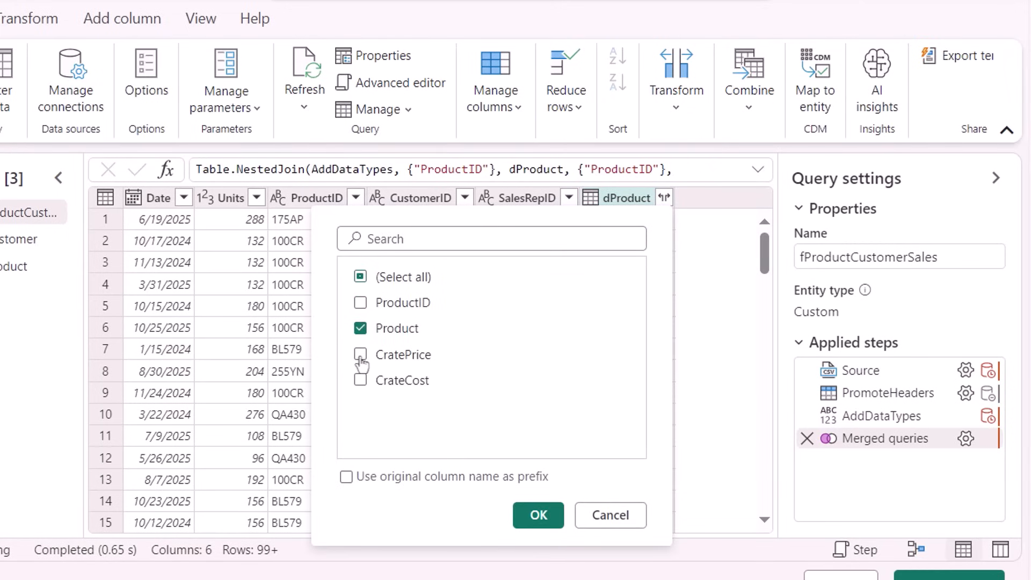
pyautogui.click(360, 354)
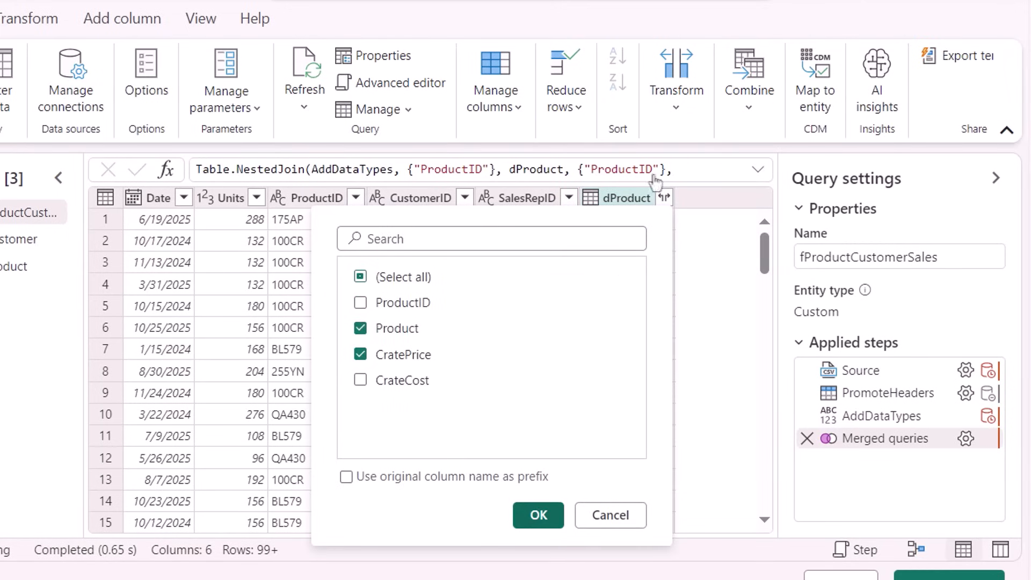
pyautogui.click(539, 515)
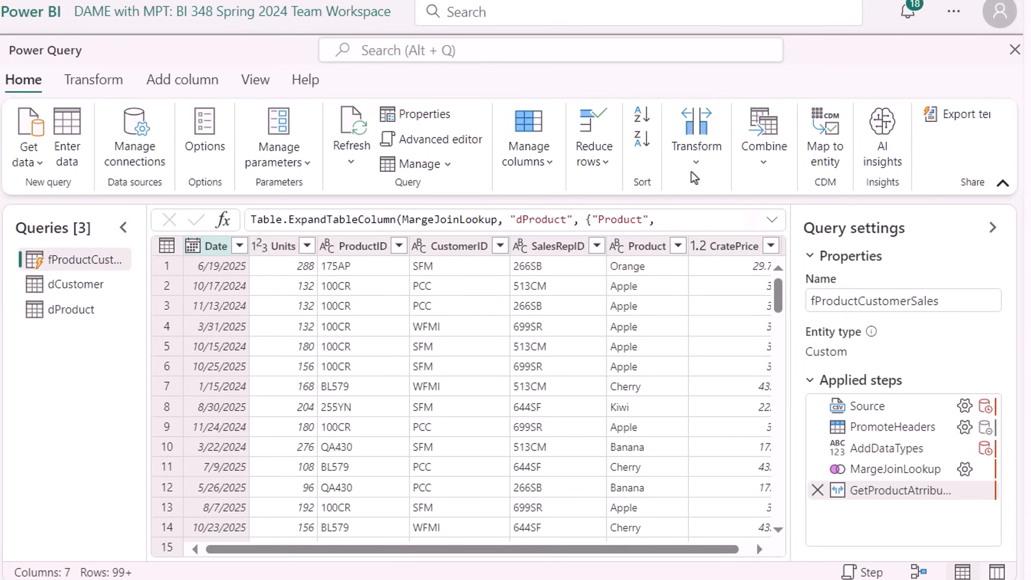
# - Merge dCustomer into the fProductCustomerSales query, matching the CustomerID columns
pyautogui.click(757, 160)
pyautogui.click(726, 190)
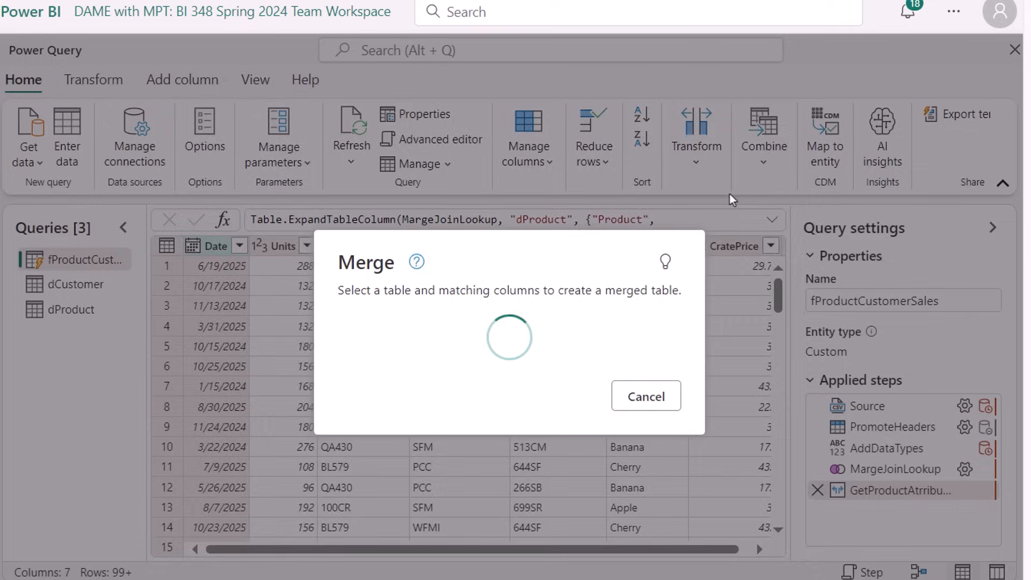
pyautogui.click(505, 185)
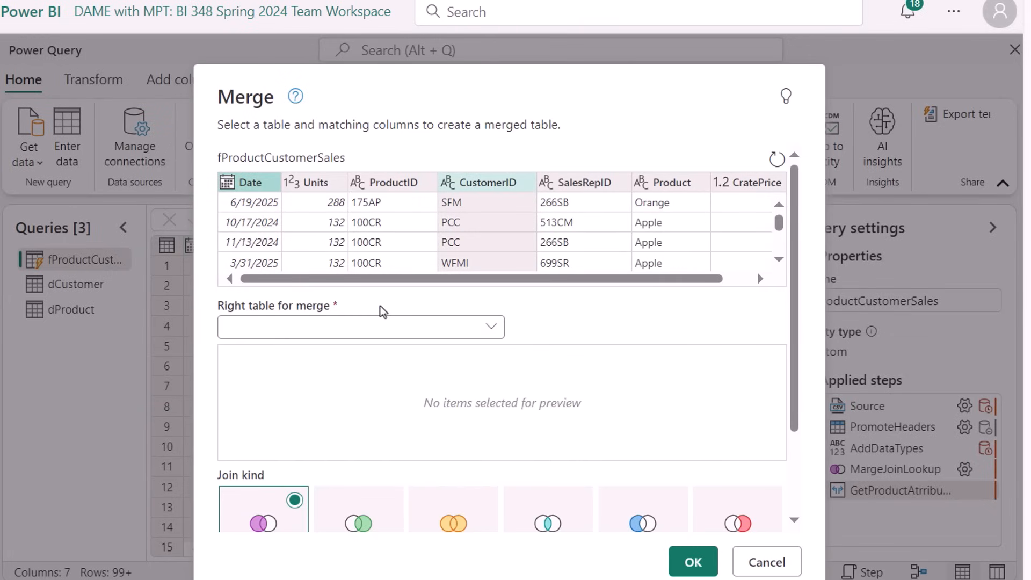
pyautogui.click(373, 327)
pyautogui.click(249, 376)
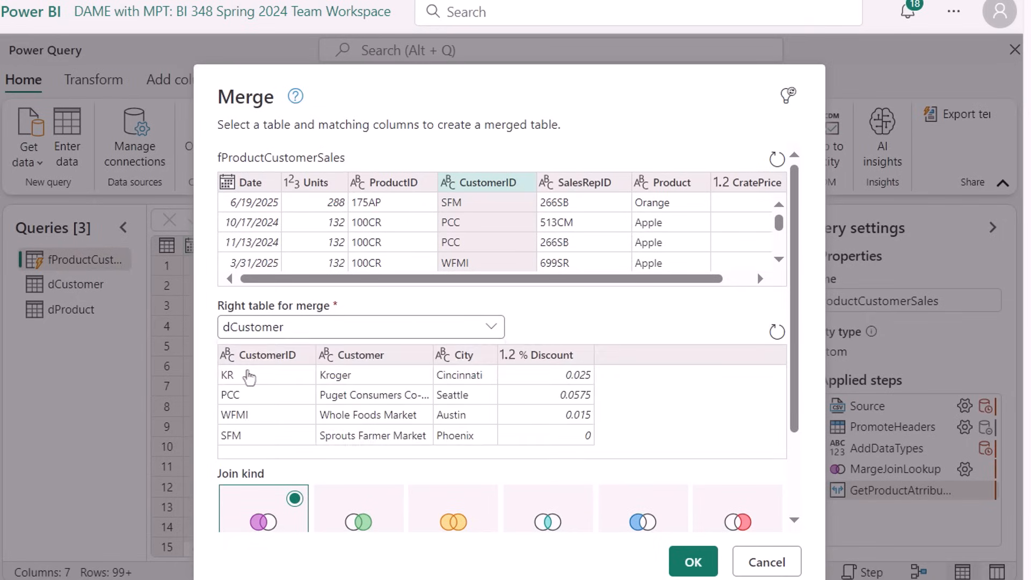
pyautogui.click(267, 366)
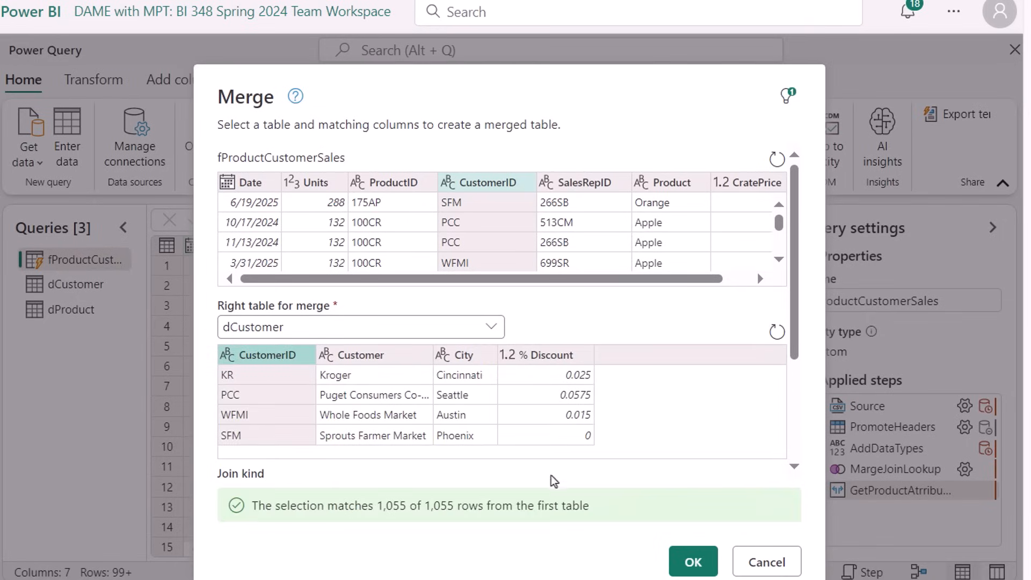
pyautogui.click(694, 563)
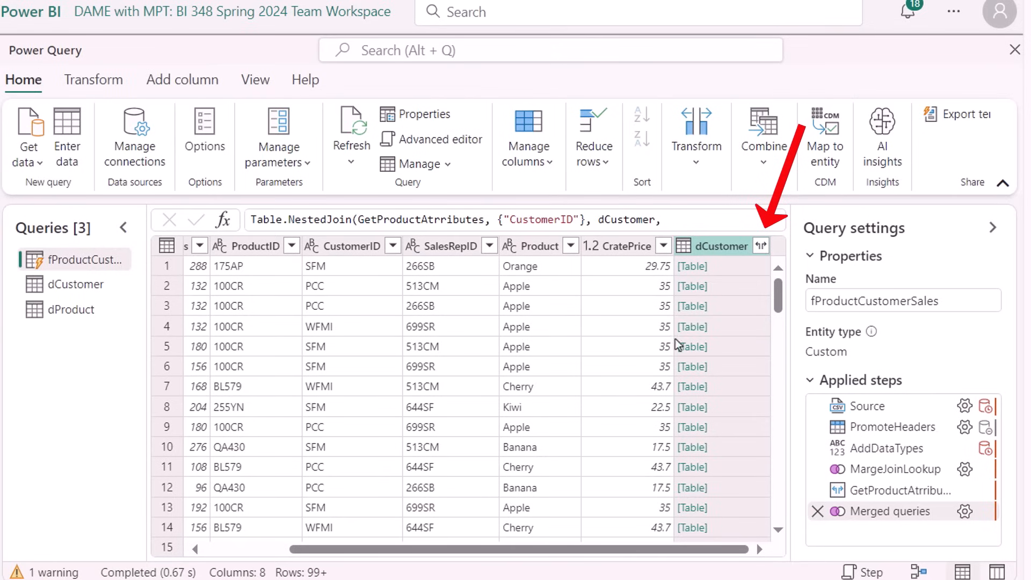
# - Expand the merged dCustomer column to only Customer and % Discount, without the original name as prefix
pyautogui.click(761, 245)
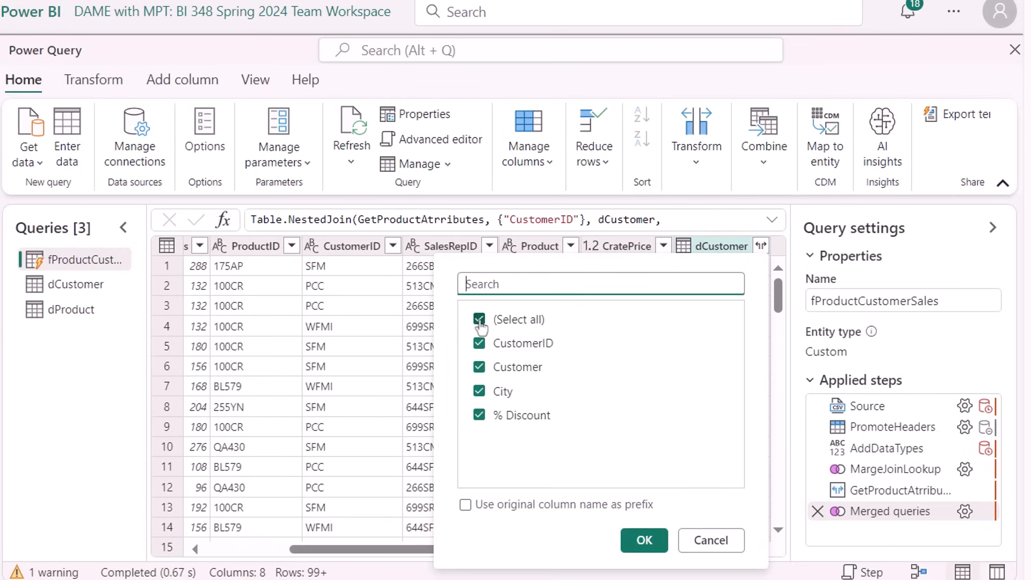
pyautogui.click(479, 319)
pyautogui.click(479, 415)
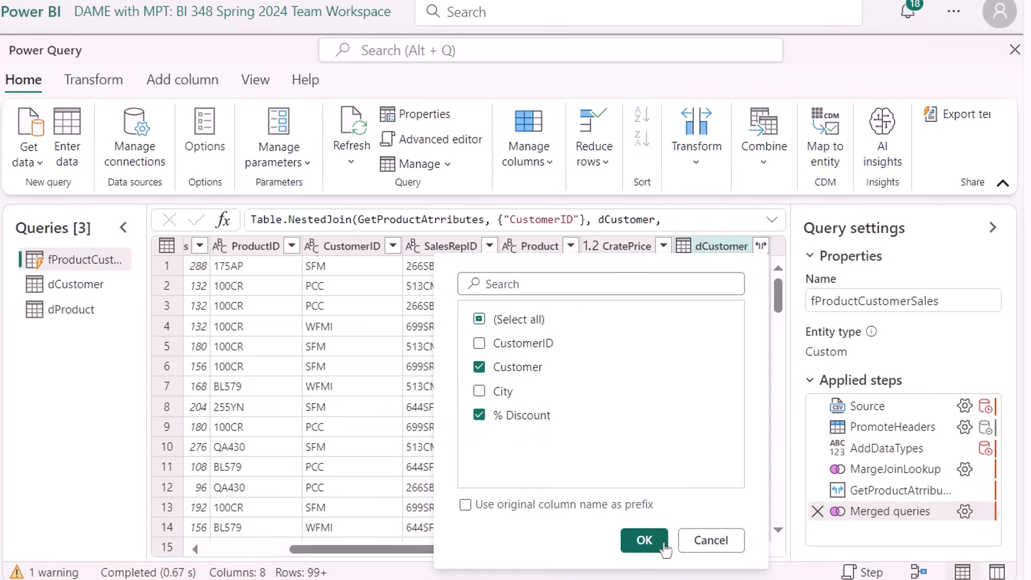
pyautogui.click(643, 540)
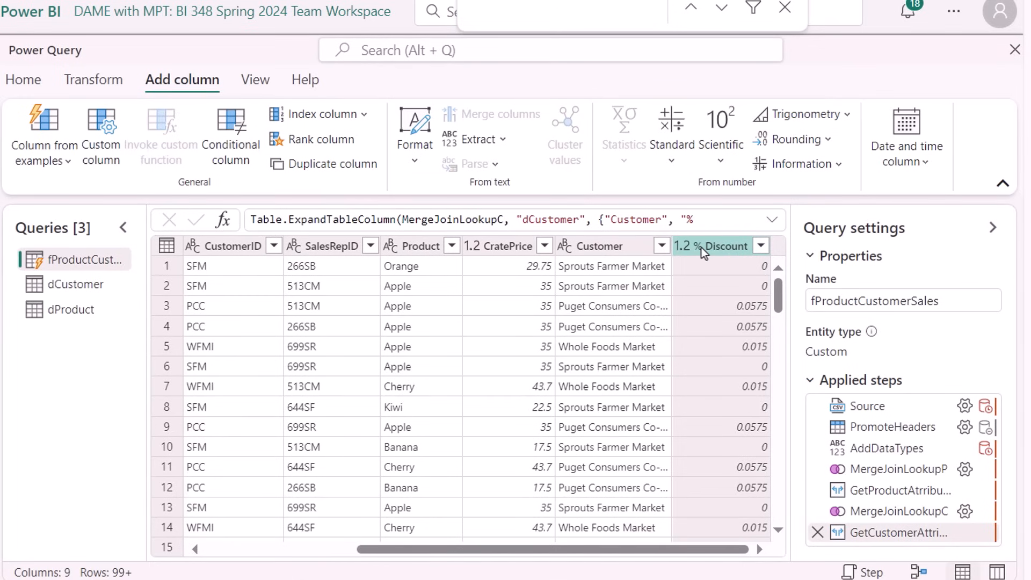
# - Add a column named NetSales that multiplies CratePrice by Units in the fProductCustomerSales query
pyautogui.click(512, 252)
pyautogui.moveTo(513, 549); pyautogui.dragTo(267, 563)
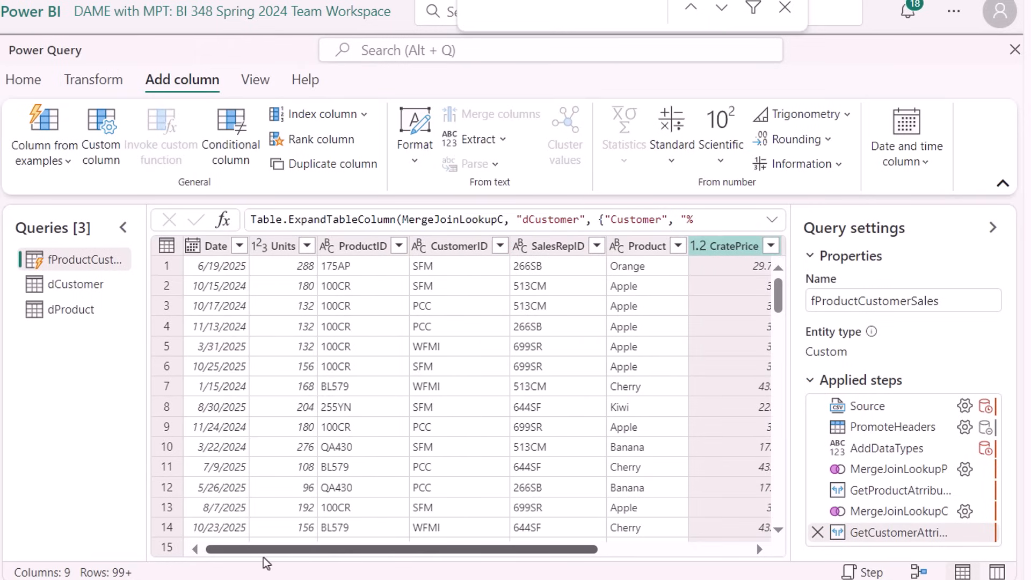
pyautogui.click(280, 252)
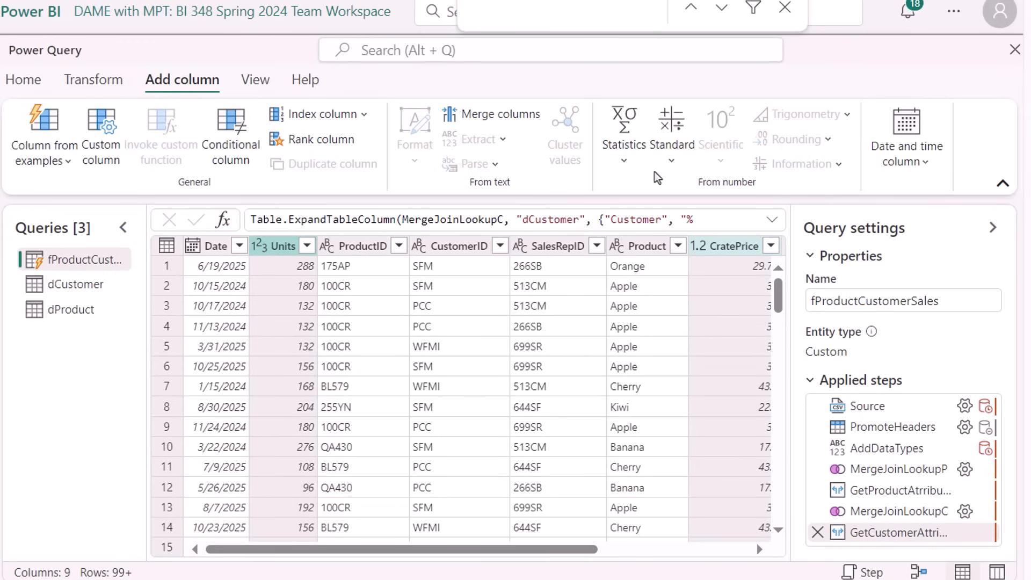
pyautogui.click(672, 142)
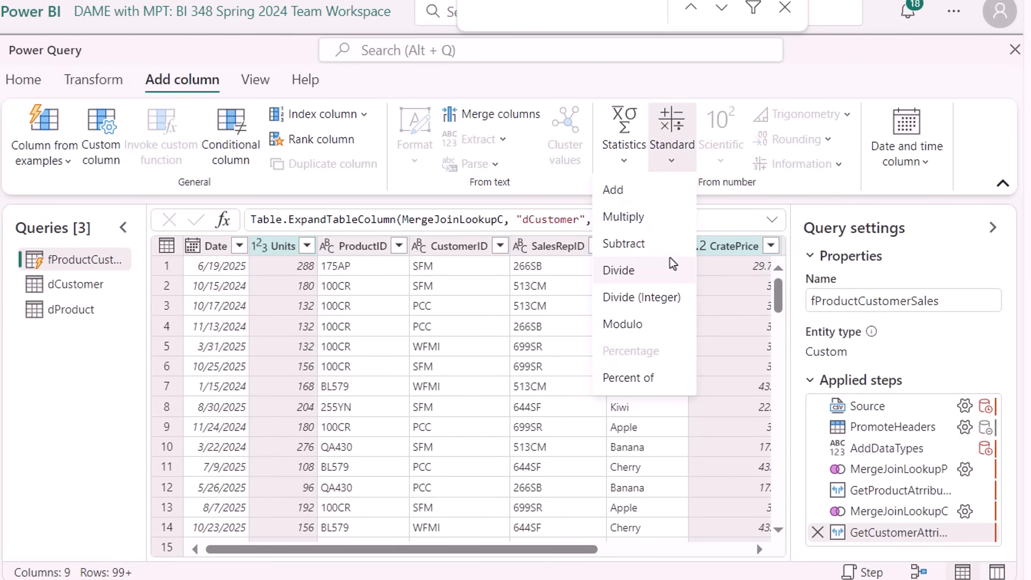
pyautogui.click(652, 220)
pyautogui.doubleClick(547, 220)
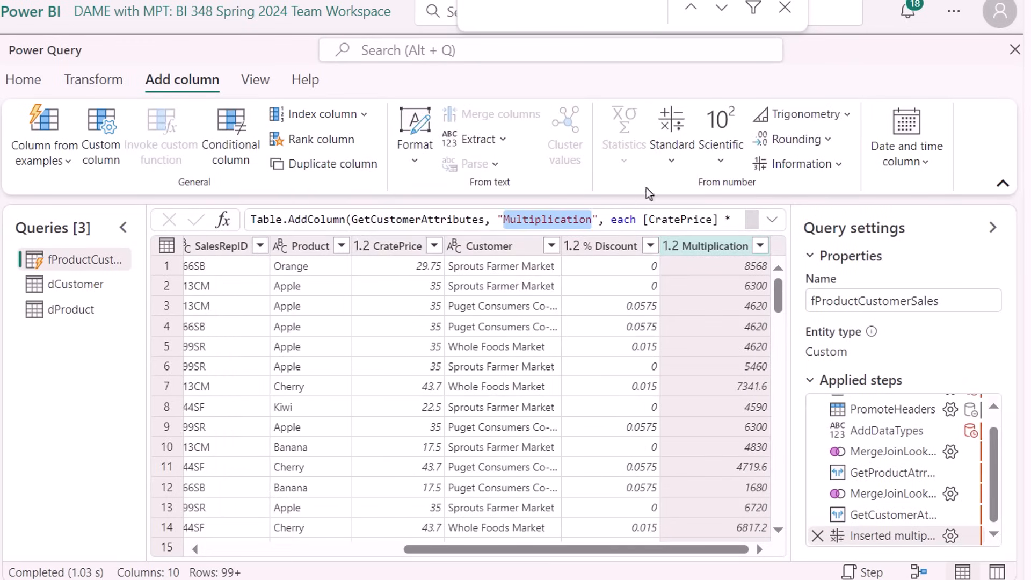
pyautogui.write('NetSales')
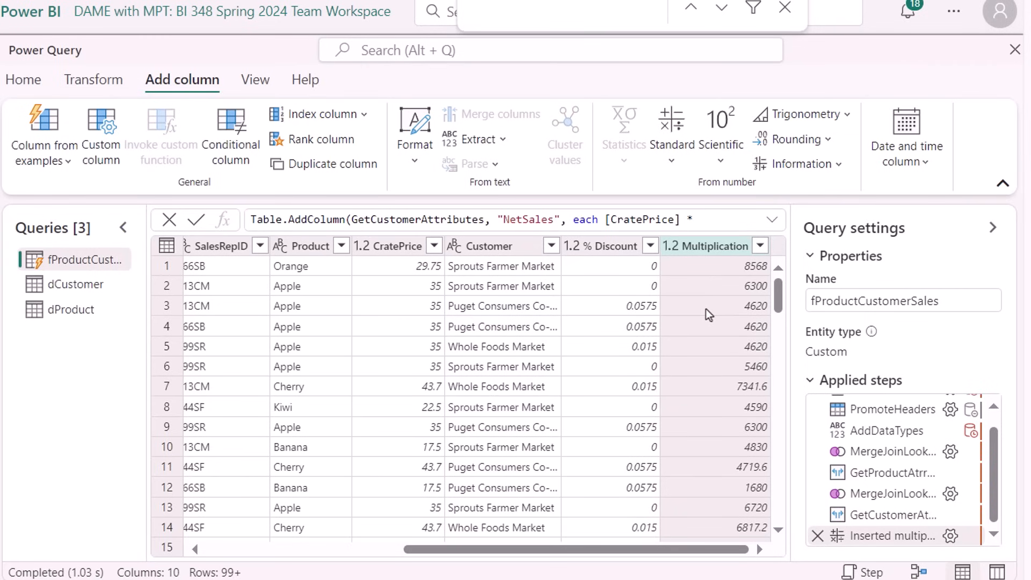
pyautogui.press('Return')
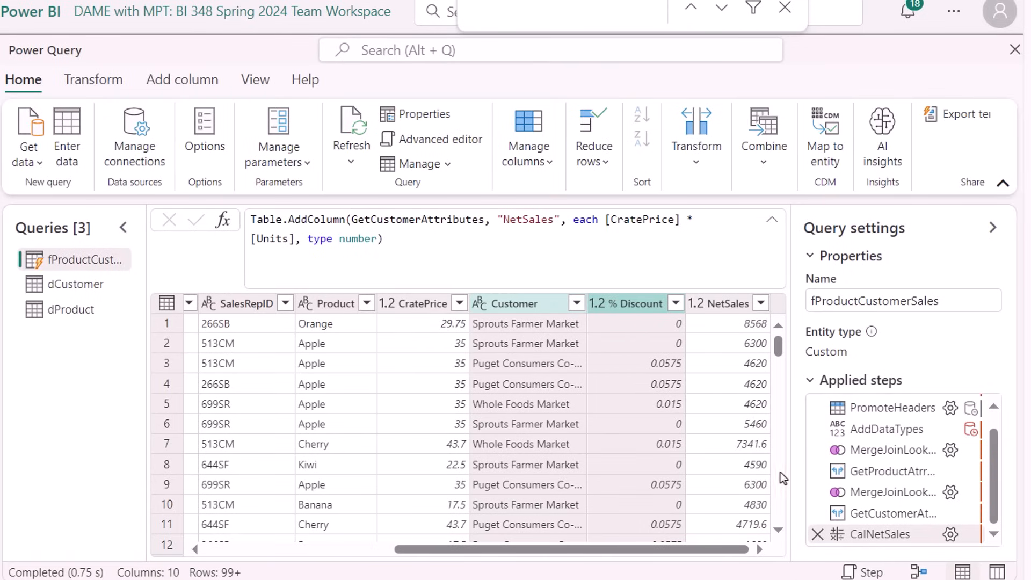
# - In the GetCustomerAttributes step's formula, change the expanded % Discount column's new name to PercentDiscount
pyautogui.click(876, 515)
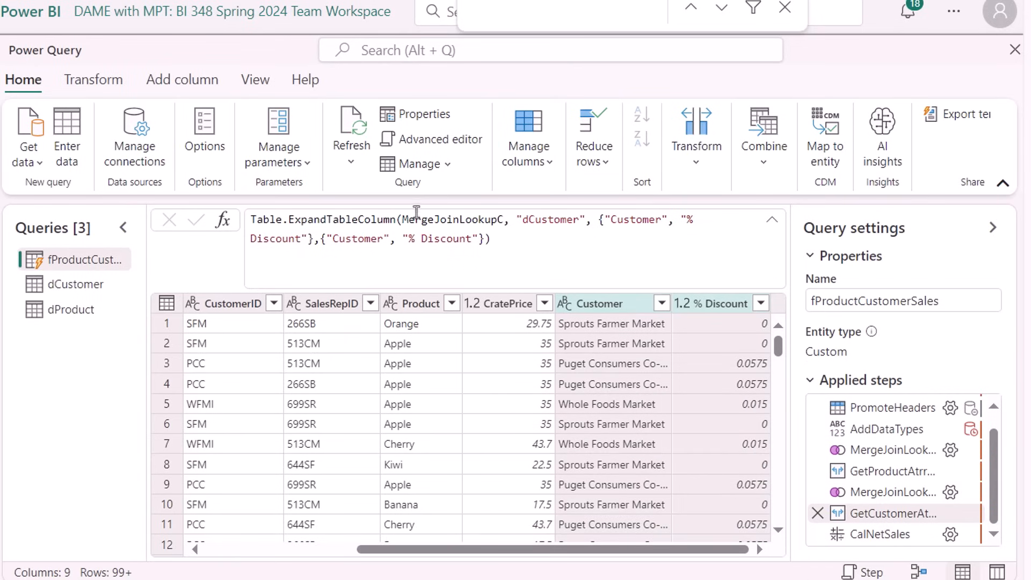
pyautogui.click(407, 237)
pyautogui.press('Delete')
pyautogui.press('Delete')
pyautogui.write('Percent')
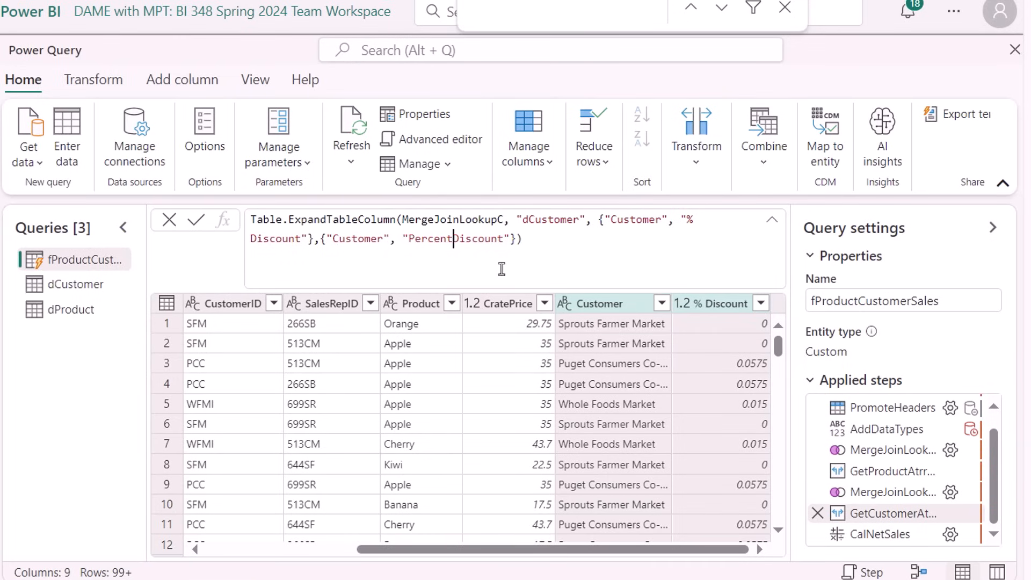
pyautogui.press('Return')
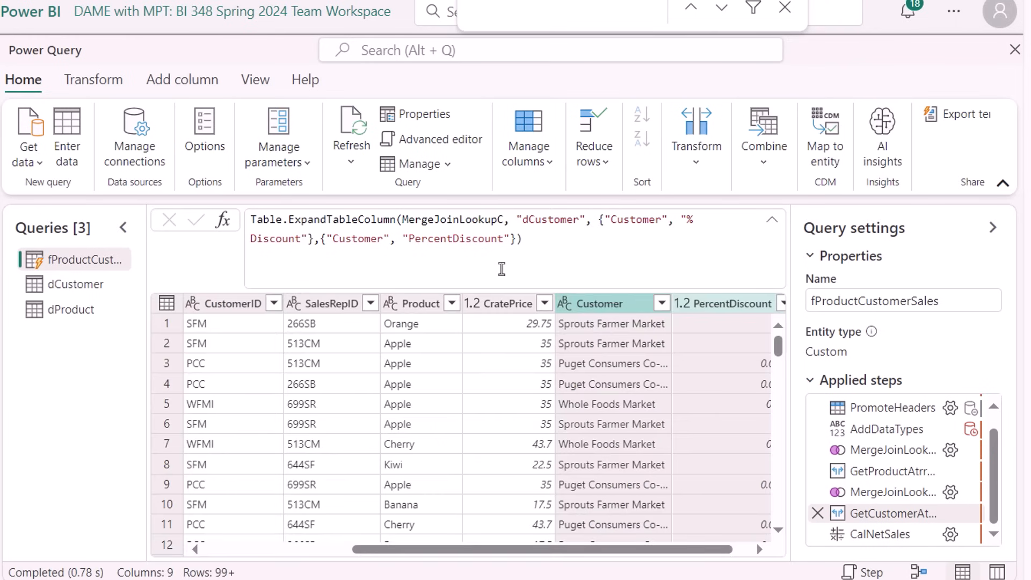
# - Extend the NetSales formula in the CalNetSales step by multiplying it with (1-[PercentDiscount])
pyautogui.click(882, 534)
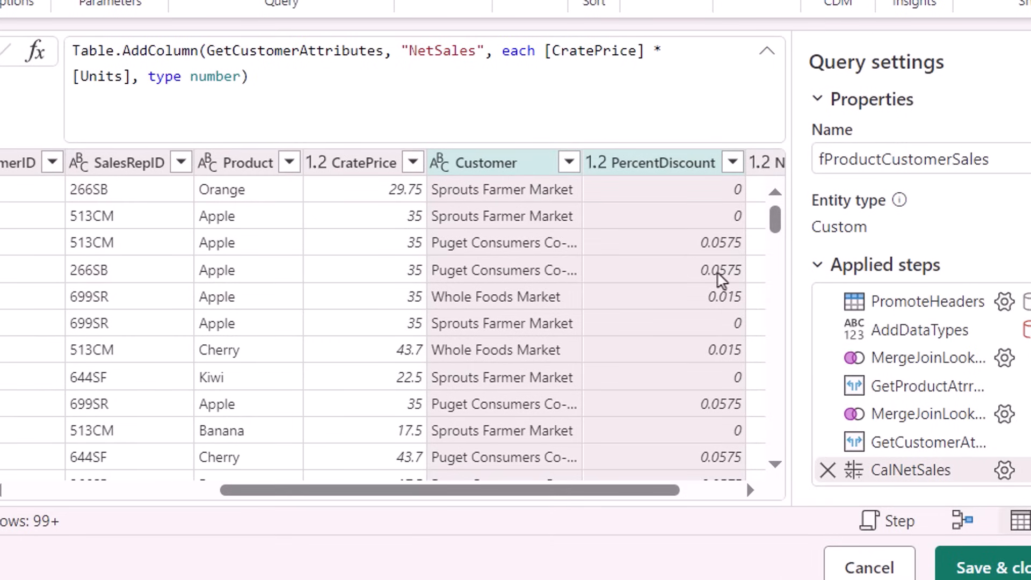
pyautogui.hscroll(2, 709, 489)
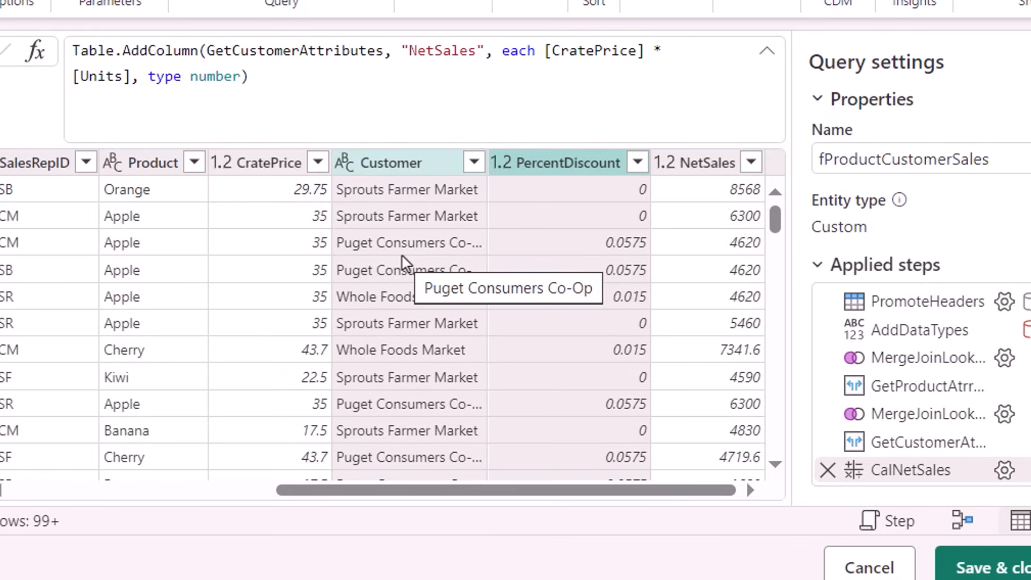
pyautogui.click(131, 78)
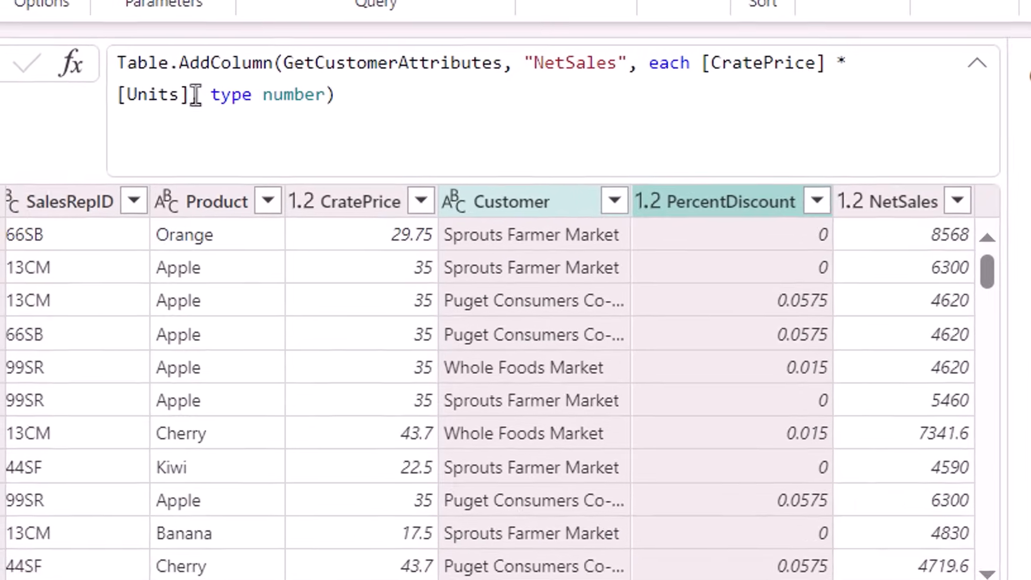
pyautogui.write('*(1')
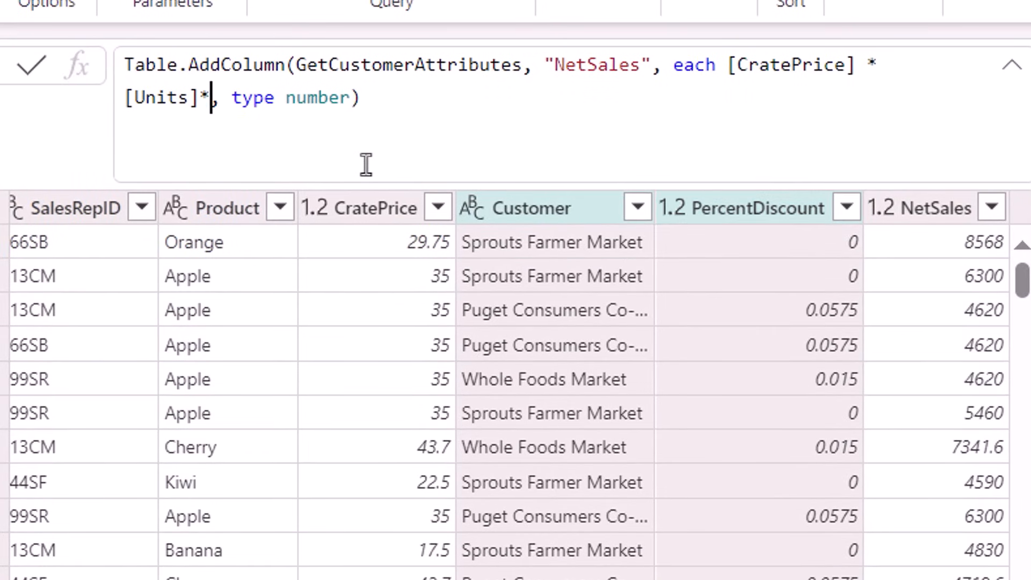
pyautogui.write('-[')
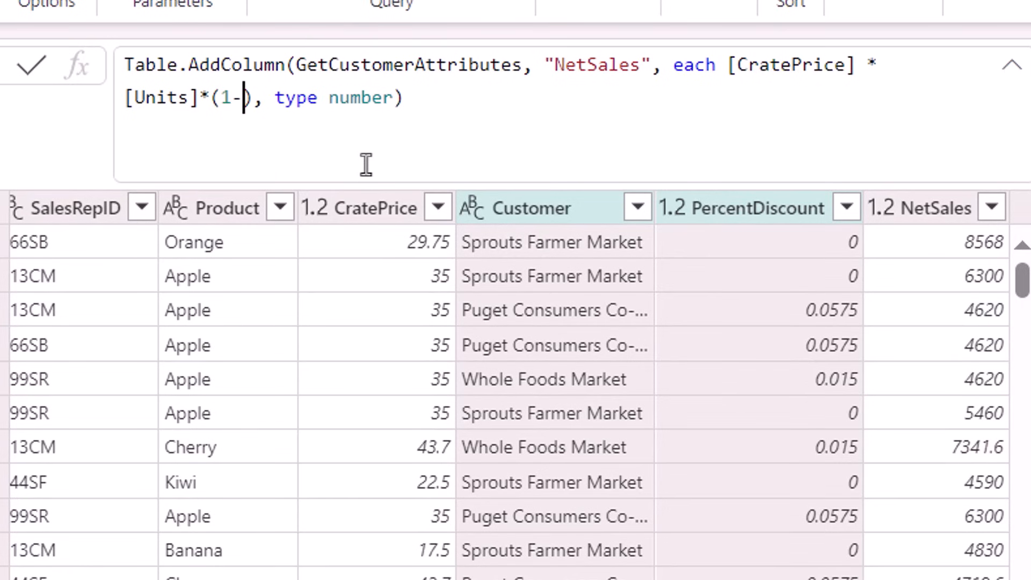
pyautogui.write('PercentDiscoun')
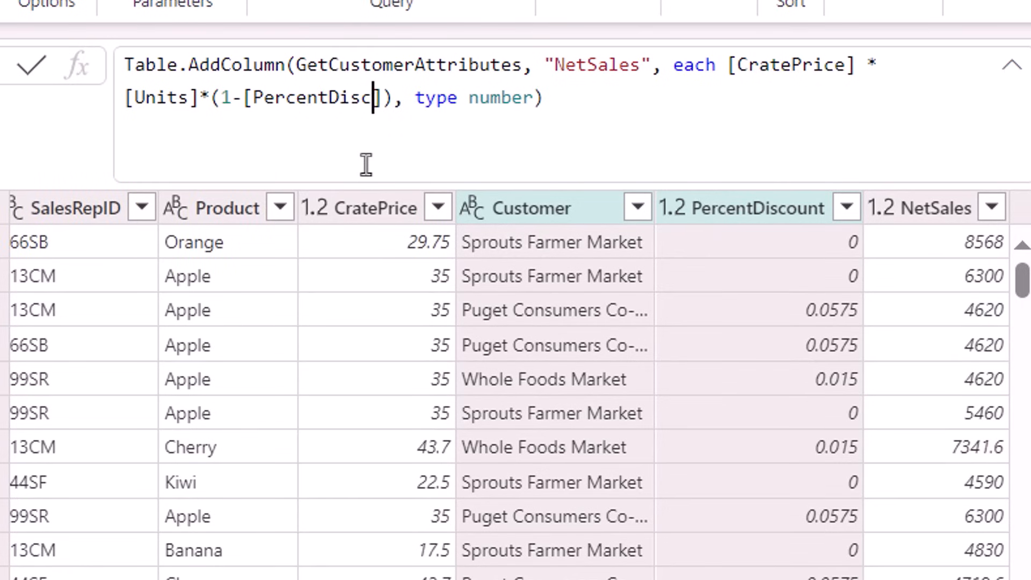
pyautogui.write('t')
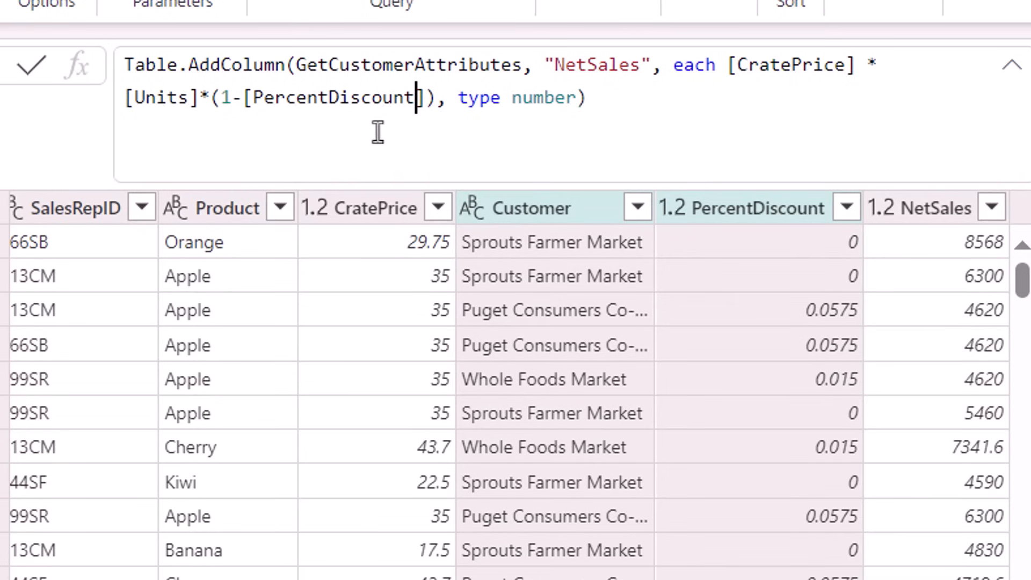
pyautogui.click(37, 66)
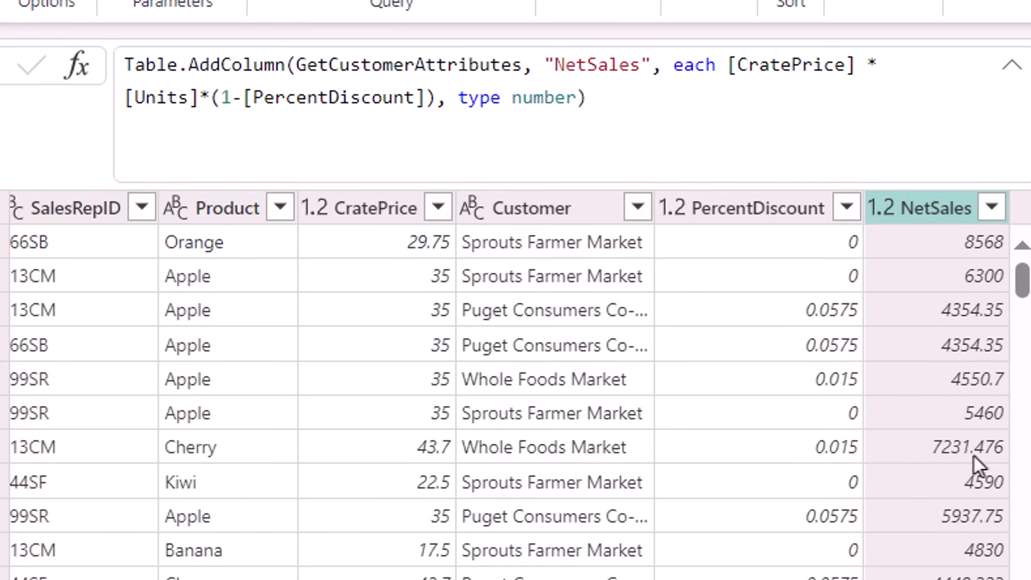
# - Wrap the NetSales calculation in Number.Round with 2 decimal places
pyautogui.click(717, 65)
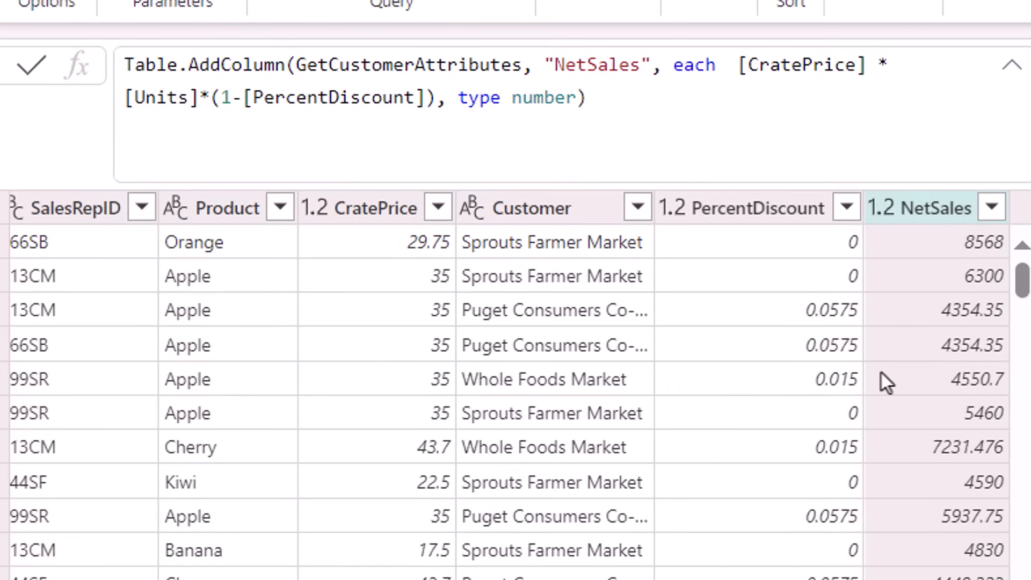
pyautogui.write('Number')
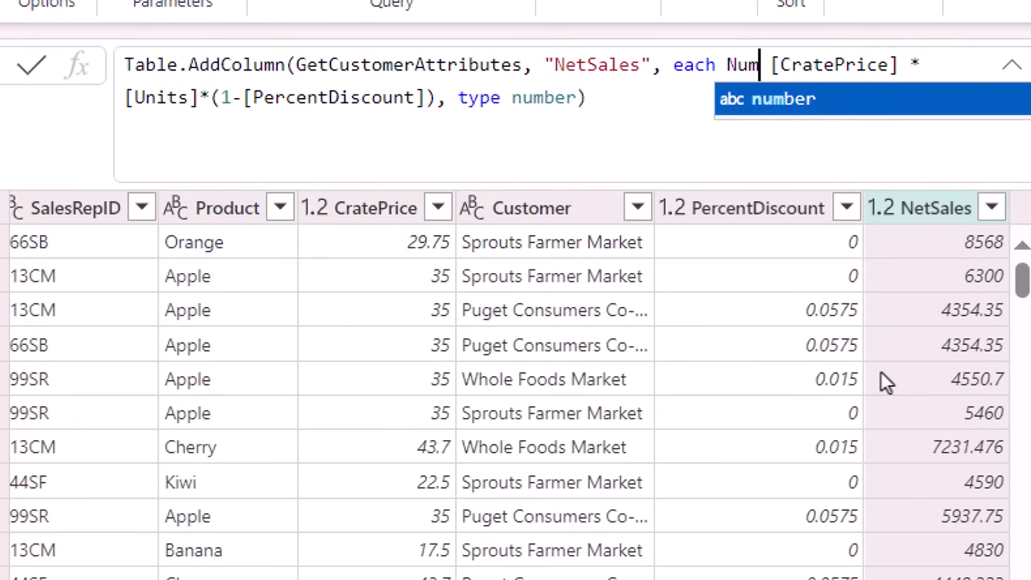
pyautogui.write('.Round')
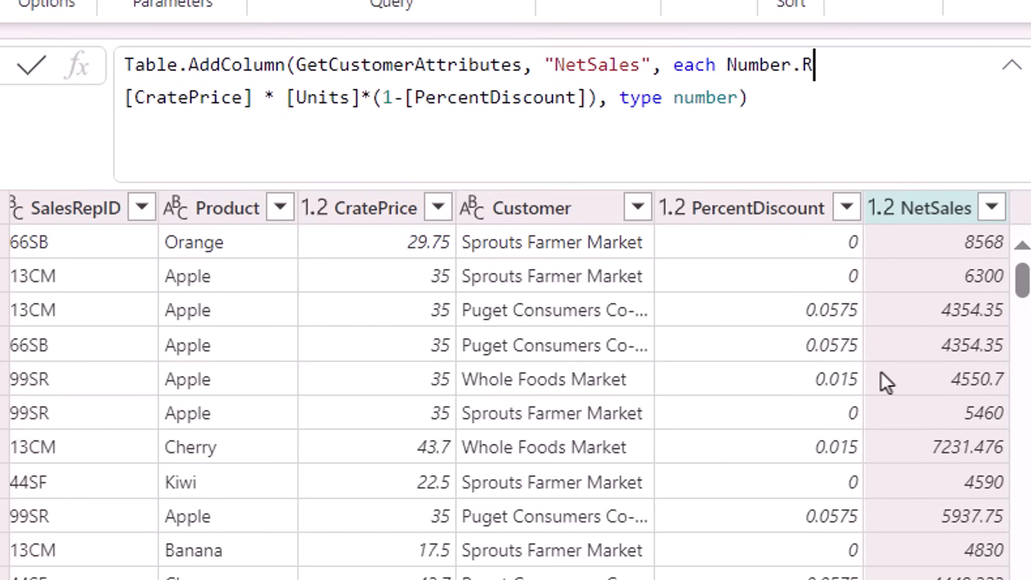
pyautogui.write('(')
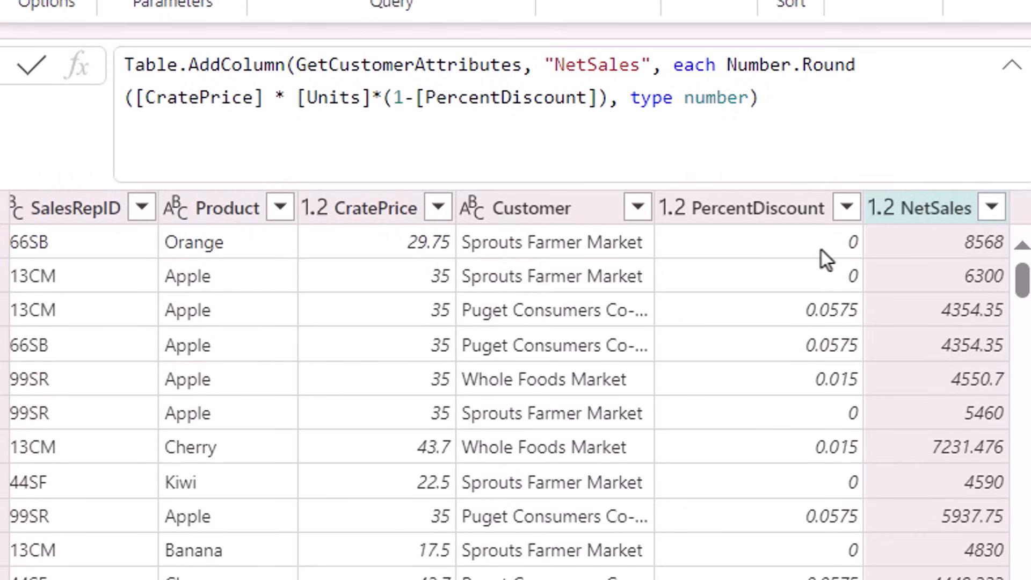
pyautogui.write(',2')
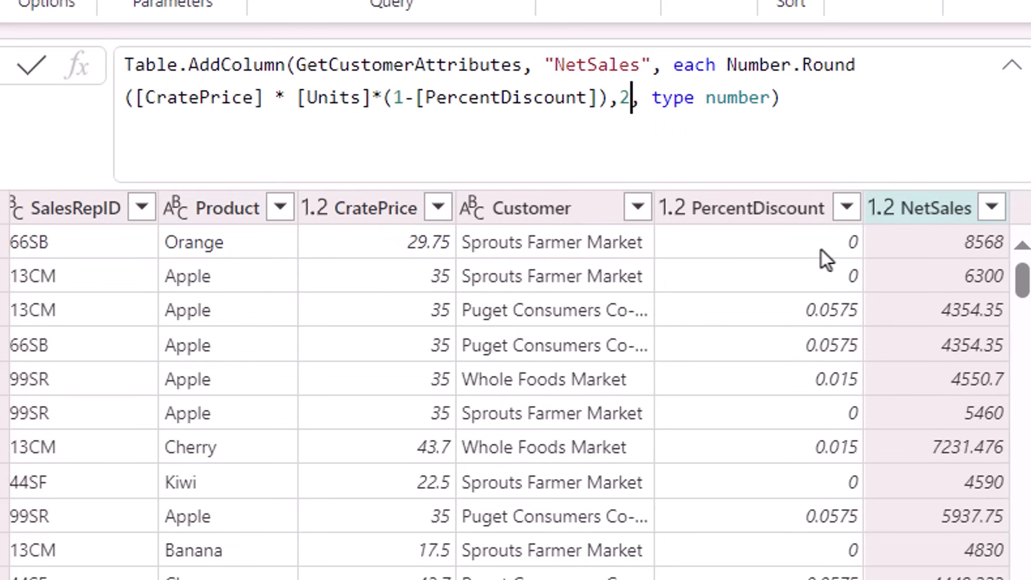
pyautogui.write(')')
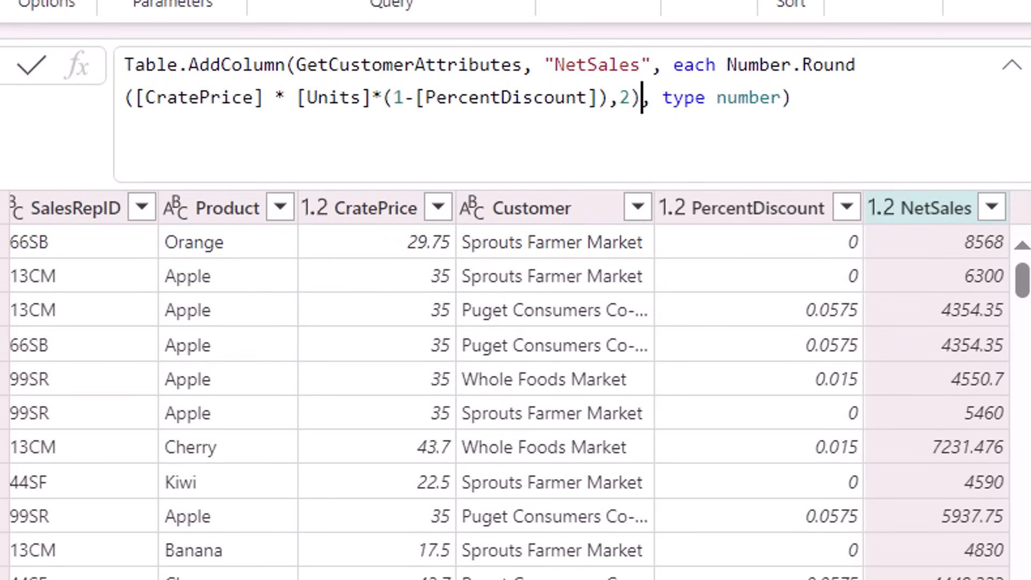
pyautogui.click(31, 65)
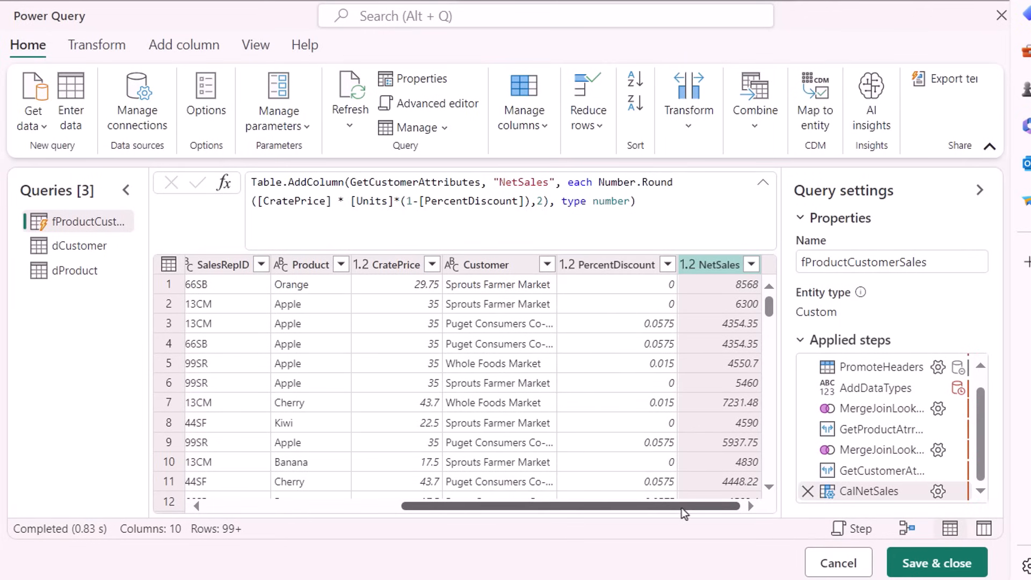
# - Keep only the Date, Units, Product, Customer and NetSales columns and remove all other columns
pyautogui.moveTo(682, 509); pyautogui.dragTo(423, 510)
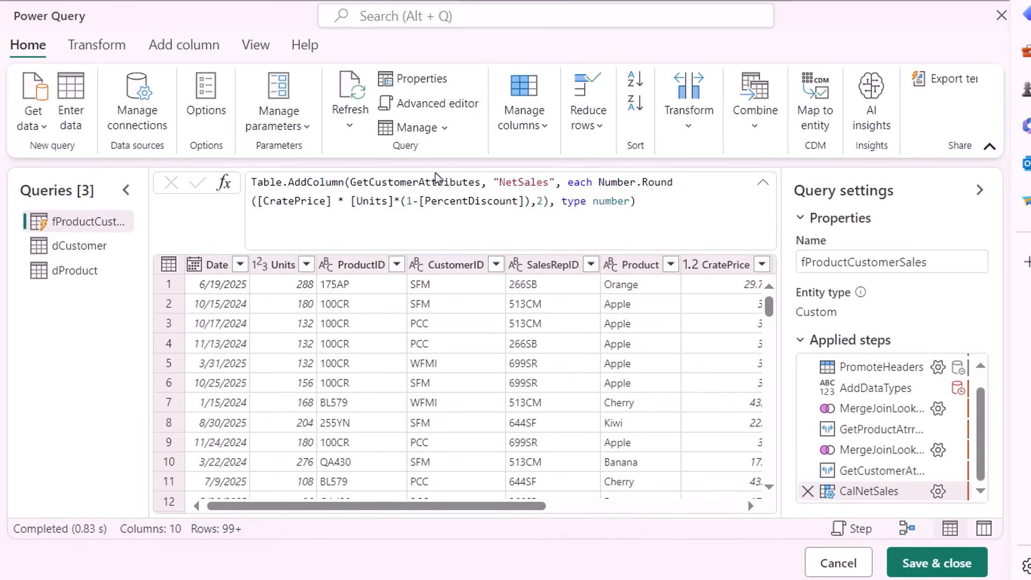
pyautogui.click(221, 265)
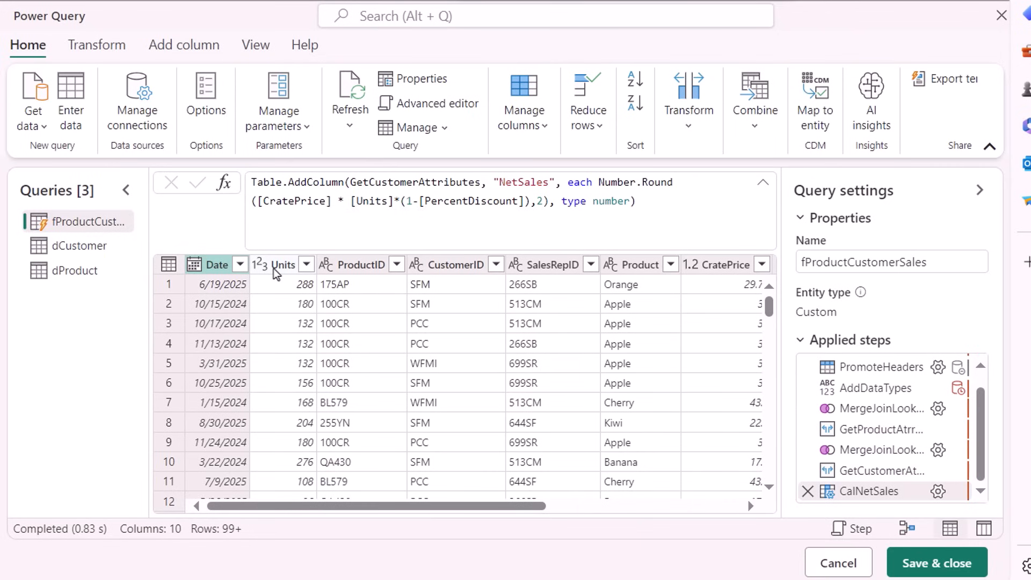
pyautogui.keyDown('ctrl'); pyautogui.click(276, 266); pyautogui.keyUp('ctrl')
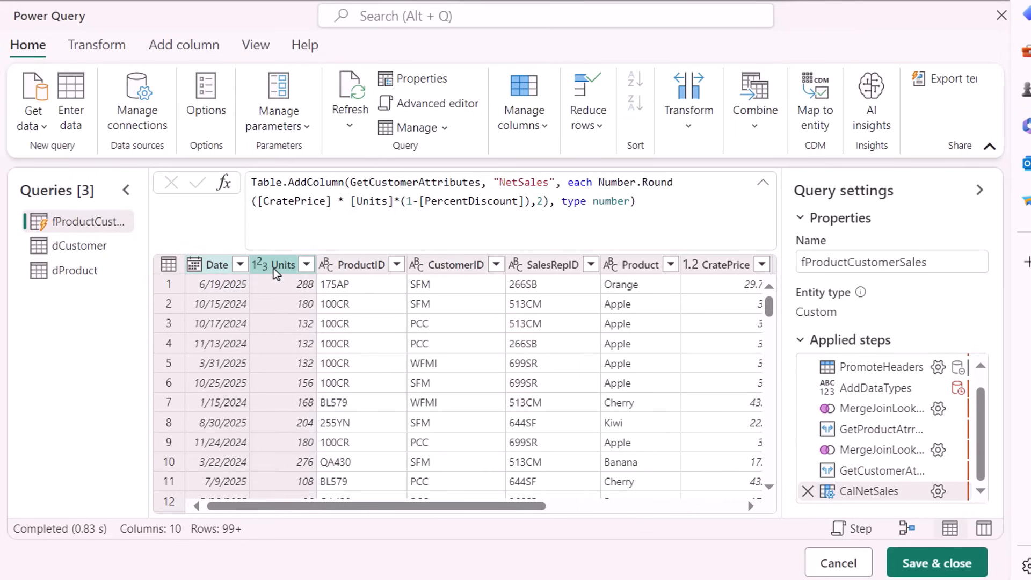
pyautogui.click(646, 267)
pyautogui.hscroll(5, 523, 365)
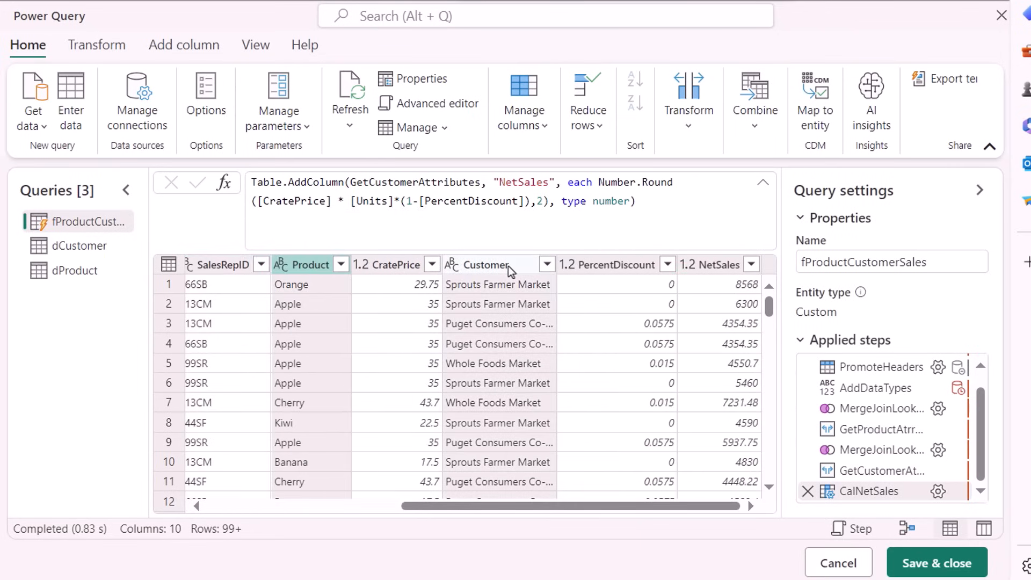
pyautogui.keyDown('ctrl'); pyautogui.click(707, 266); pyautogui.keyUp('ctrl')
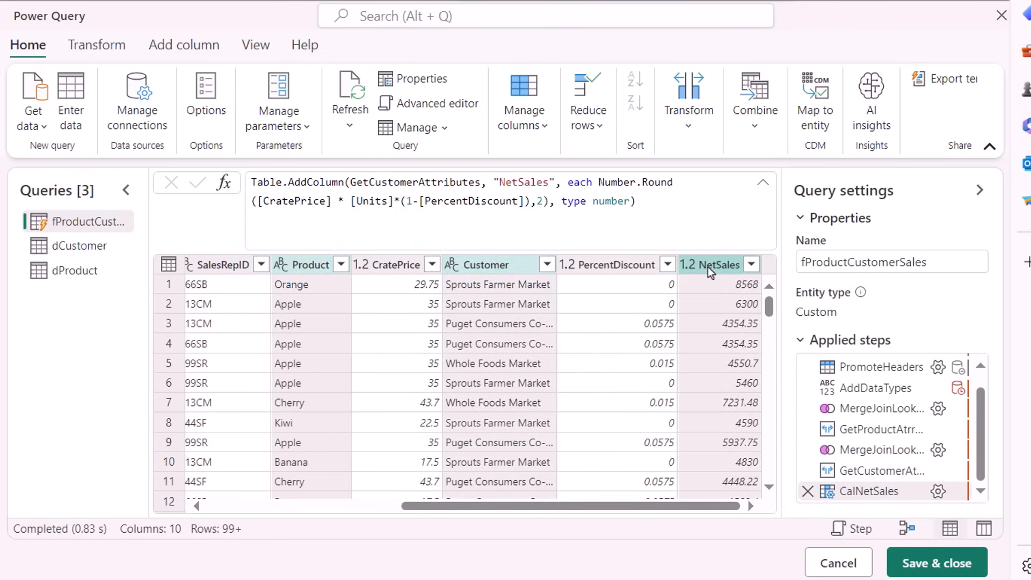
pyautogui.rightClick(708, 266)
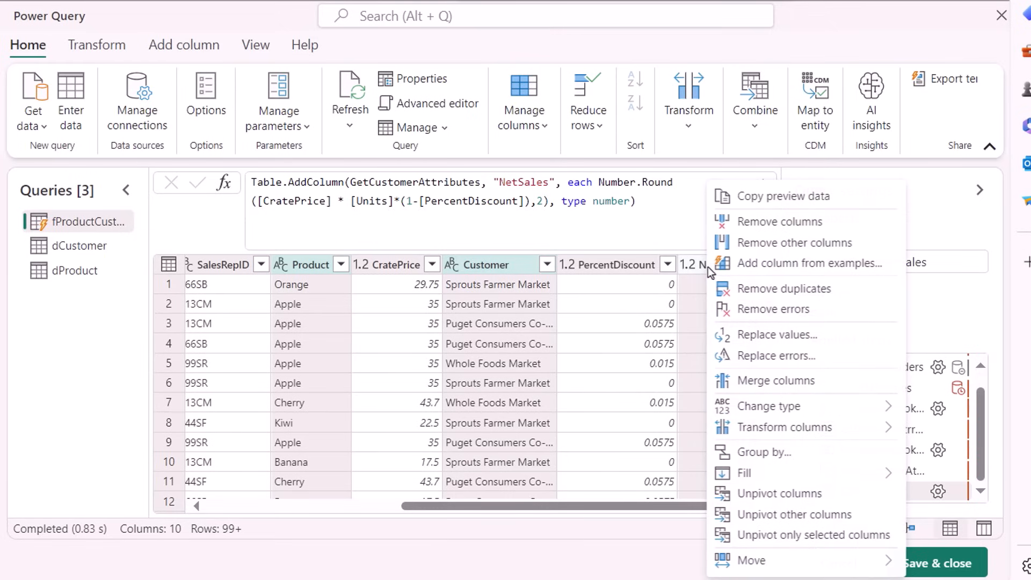
pyautogui.click(780, 243)
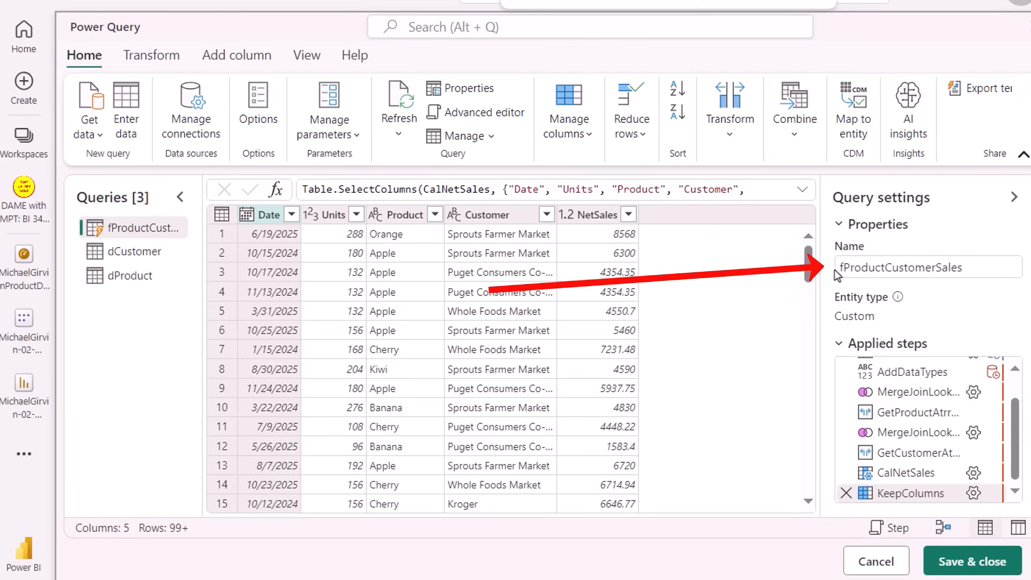
# - Rename the fProductCustomerSales query by prefixing its name with the author's full name and a hyphen
pyautogui.click(835, 270)
pyautogui.write('Michael')
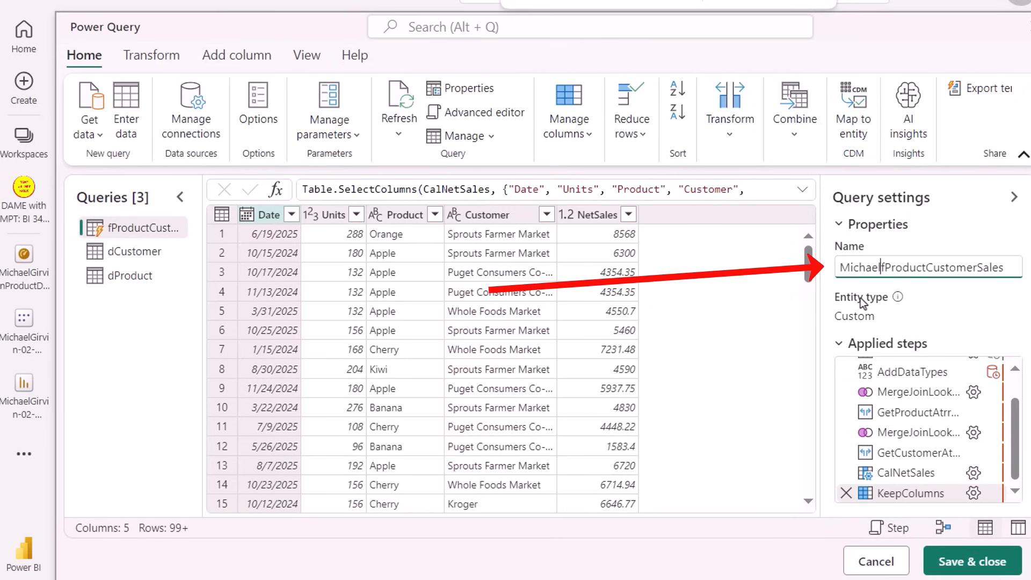
pyautogui.write('Girvin')
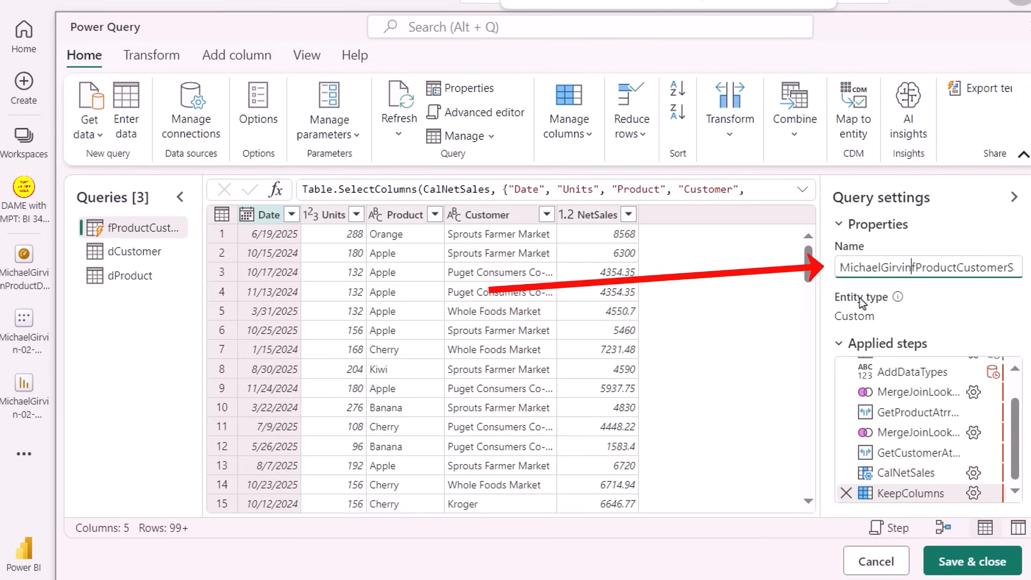
pyautogui.write('-')
pyautogui.press('Return')
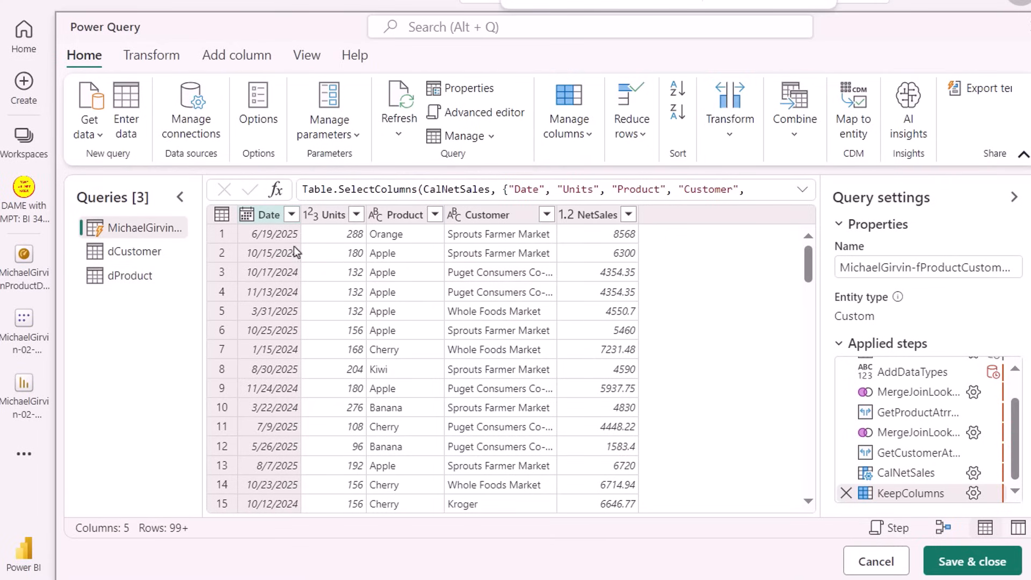
# - Disable loading for the dProduct and dCustomer queries
pyautogui.rightClick(140, 279)
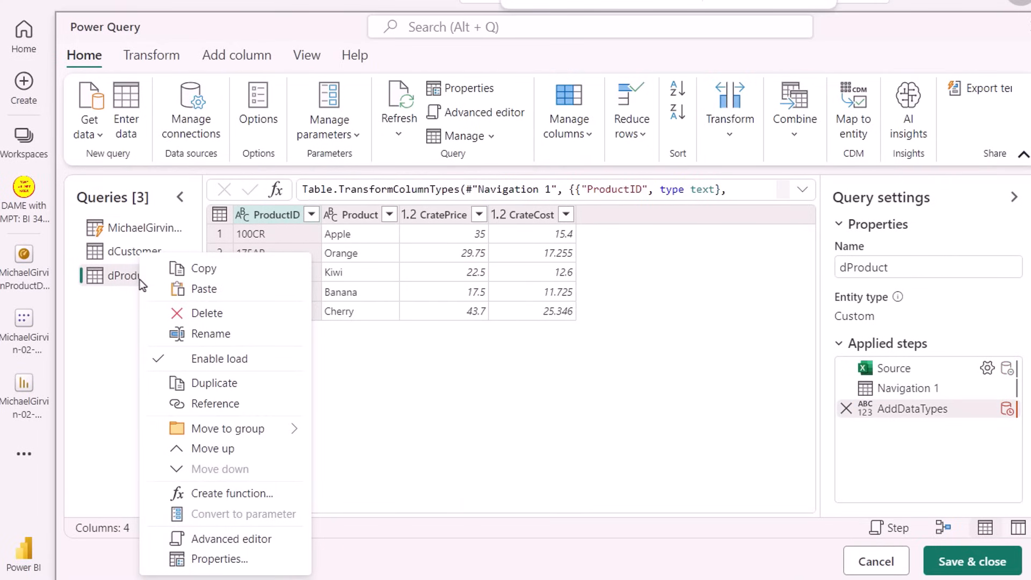
pyautogui.click(204, 359)
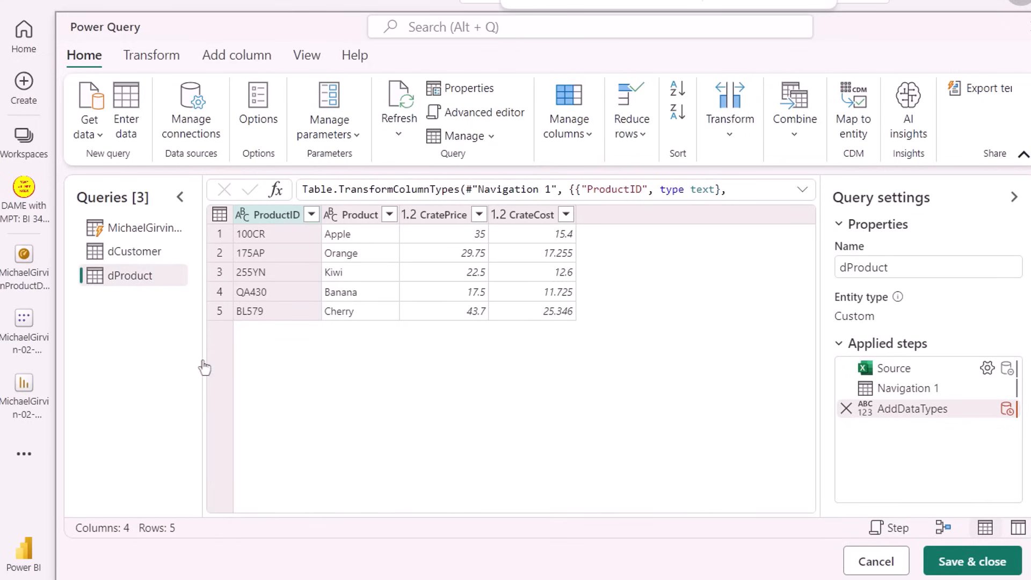
pyautogui.click(132, 253)
pyautogui.rightClick(132, 254)
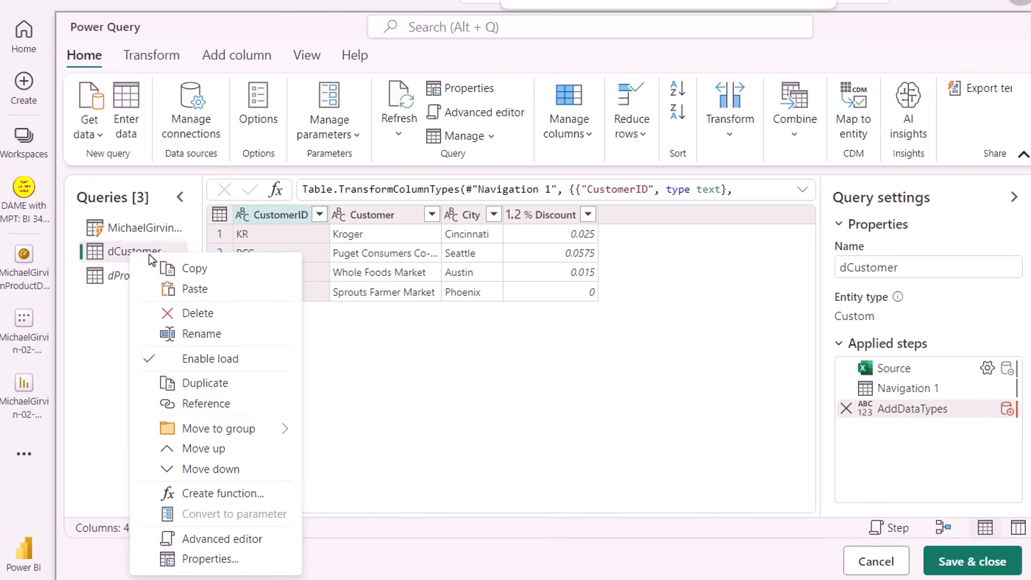
pyautogui.click(232, 367)
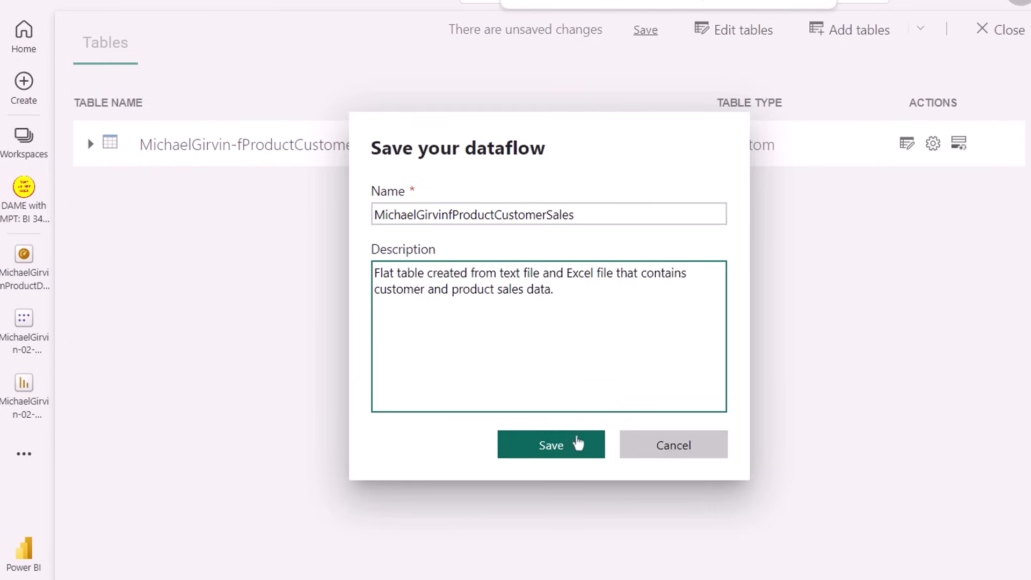
# - Save the dataflow with its name and the flat-table description, refresh it immediately and close it
pyautogui.click(570, 451)
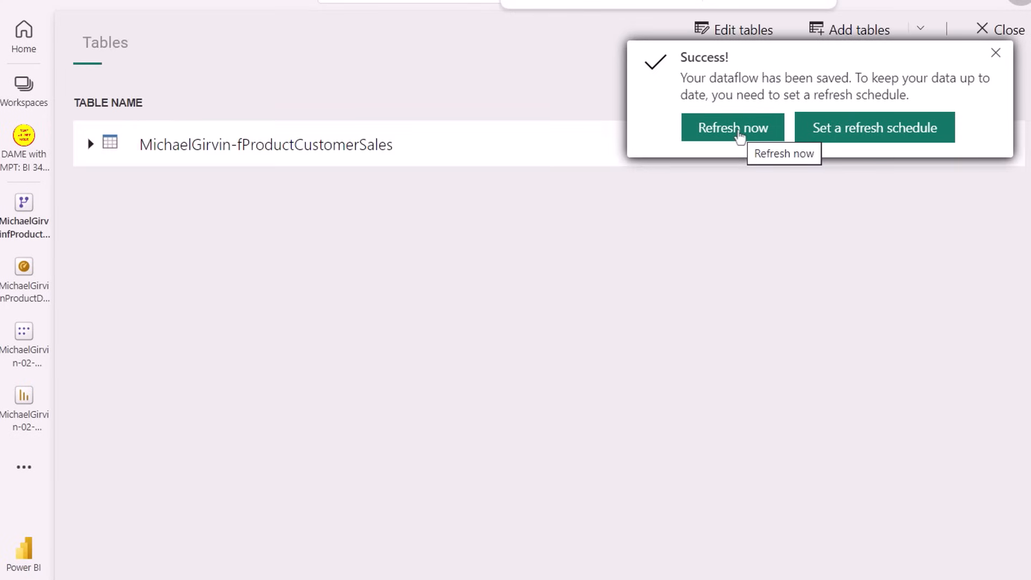
pyautogui.click(736, 129)
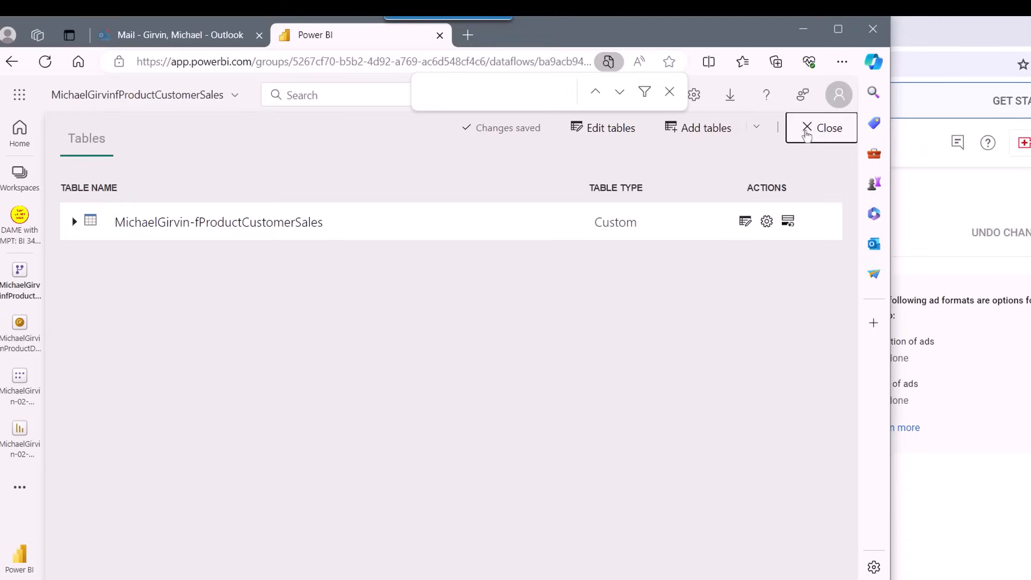
pyautogui.click(807, 132)
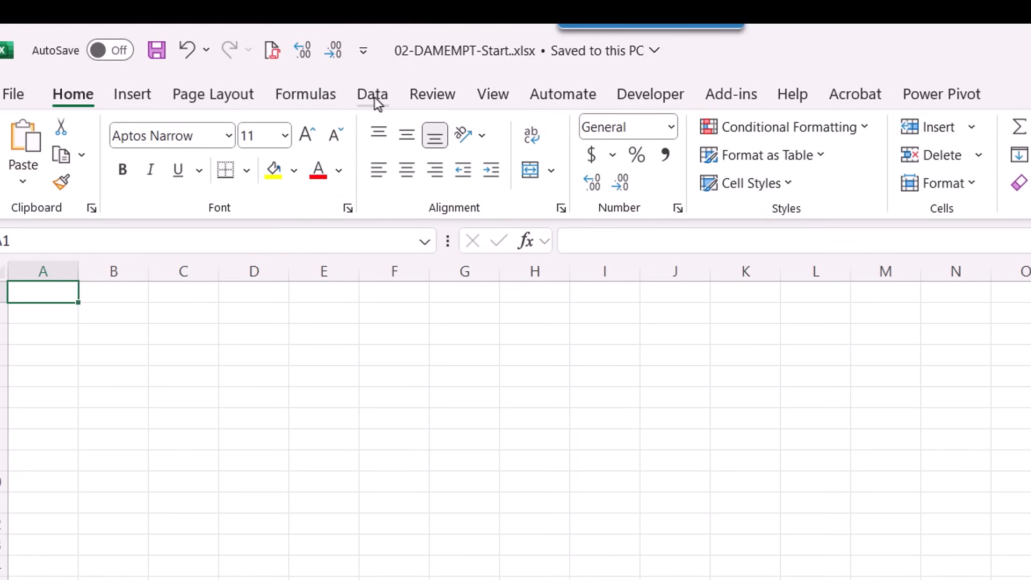
# - In Excel's 02-DAMEMPT-Start workbook, connect to the fProductCustomerSales table from the workspace's dataflow and open it in the Power Query editor
pyautogui.click(375, 97)
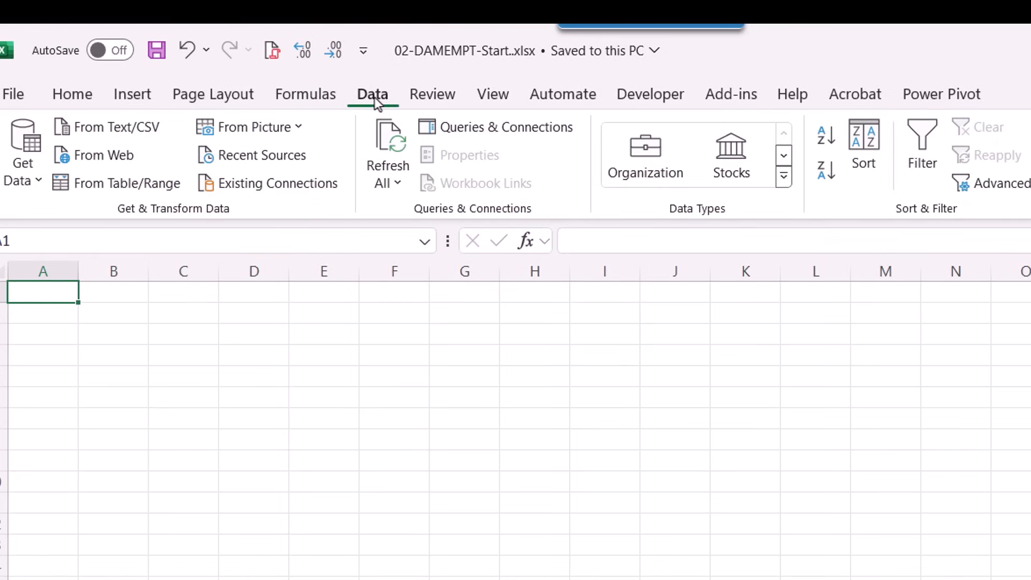
pyautogui.click(35, 182)
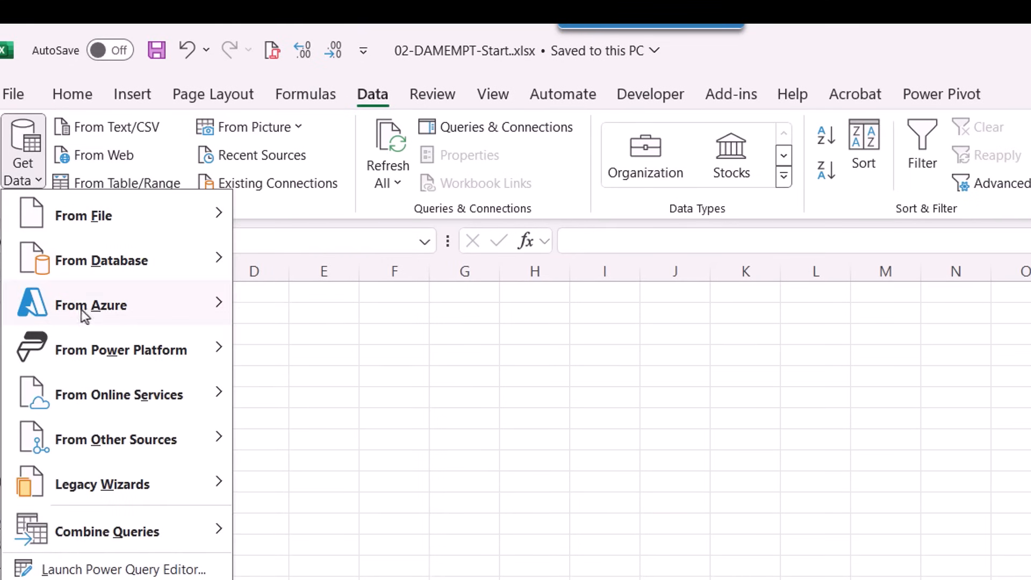
pyautogui.moveTo(98, 353)
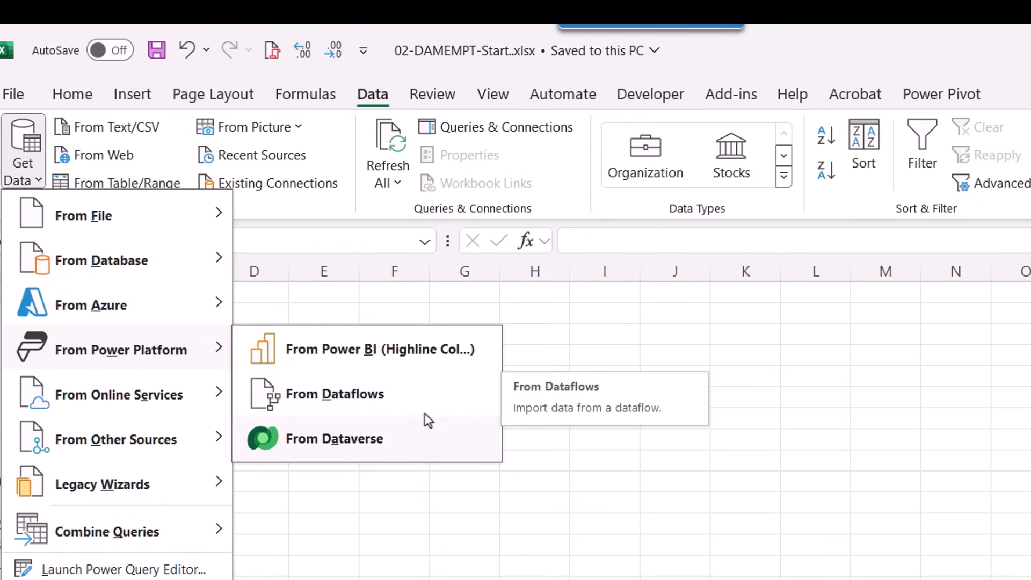
pyautogui.click(394, 397)
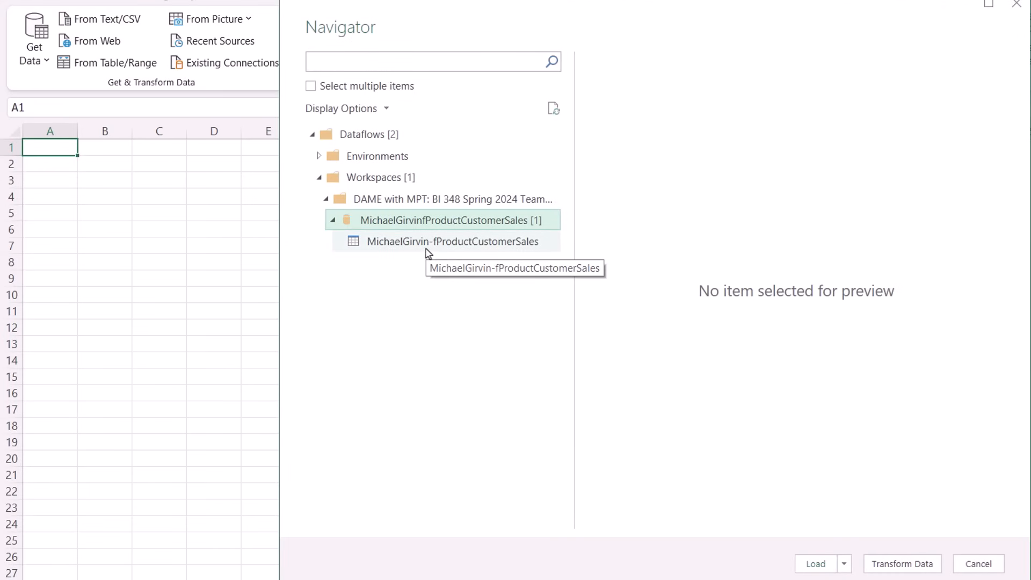
pyautogui.click(427, 246)
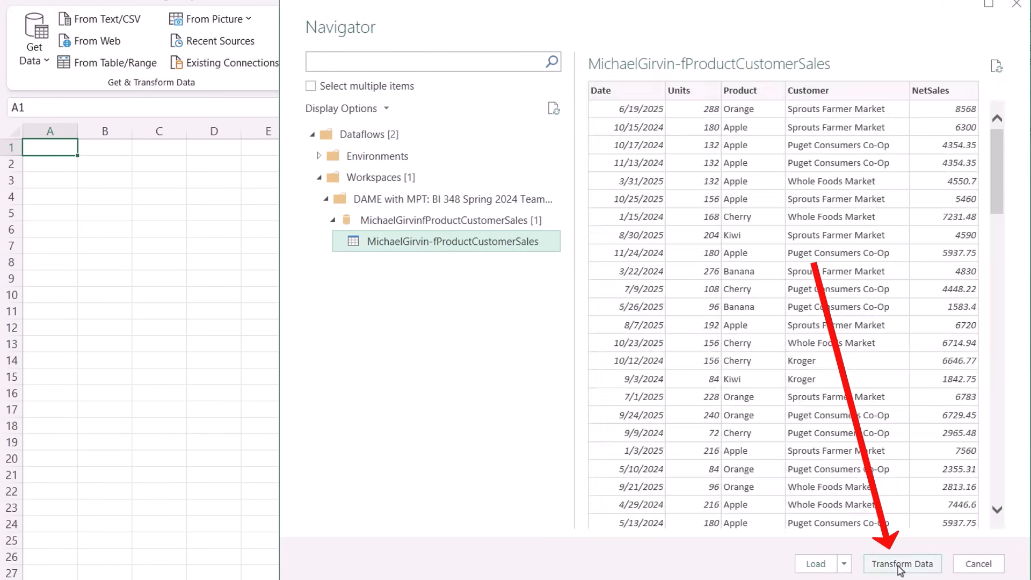
pyautogui.click(900, 564)
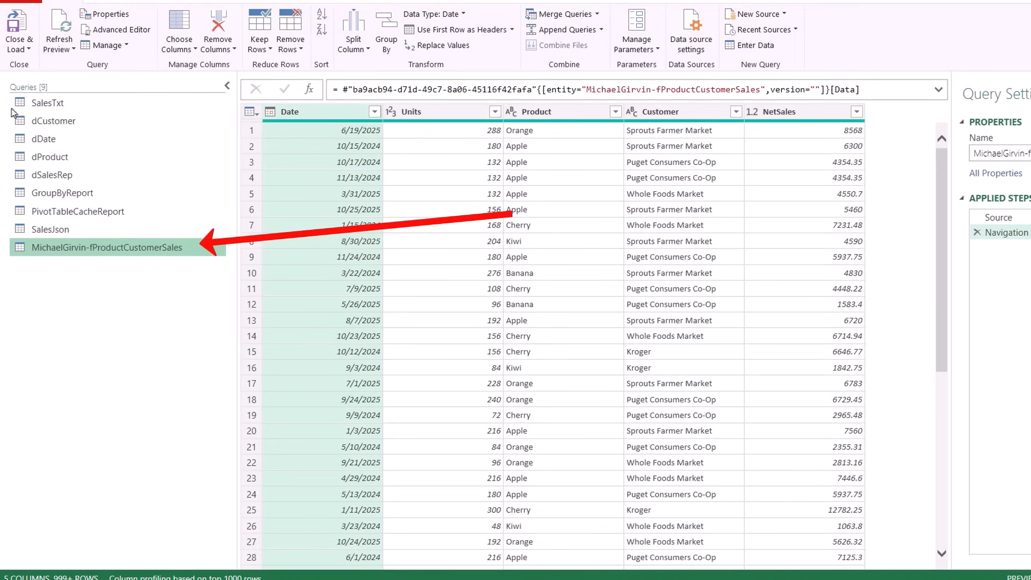
# - Load the query as a PivotTable Report at cell C3 of the Dataflow sheet and add the Product and NetSales fields
pyautogui.click(27, 50)
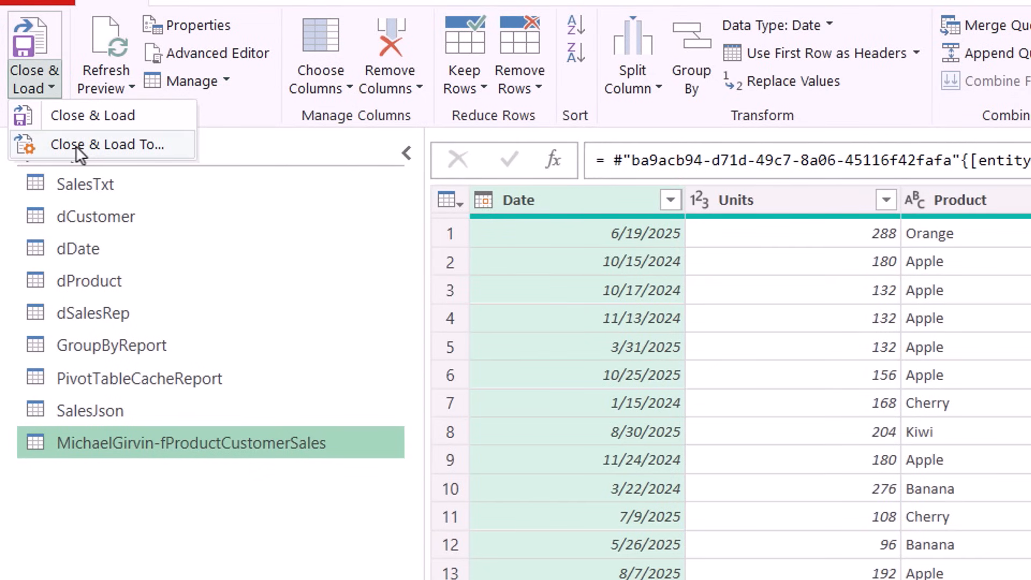
pyautogui.click(40, 80)
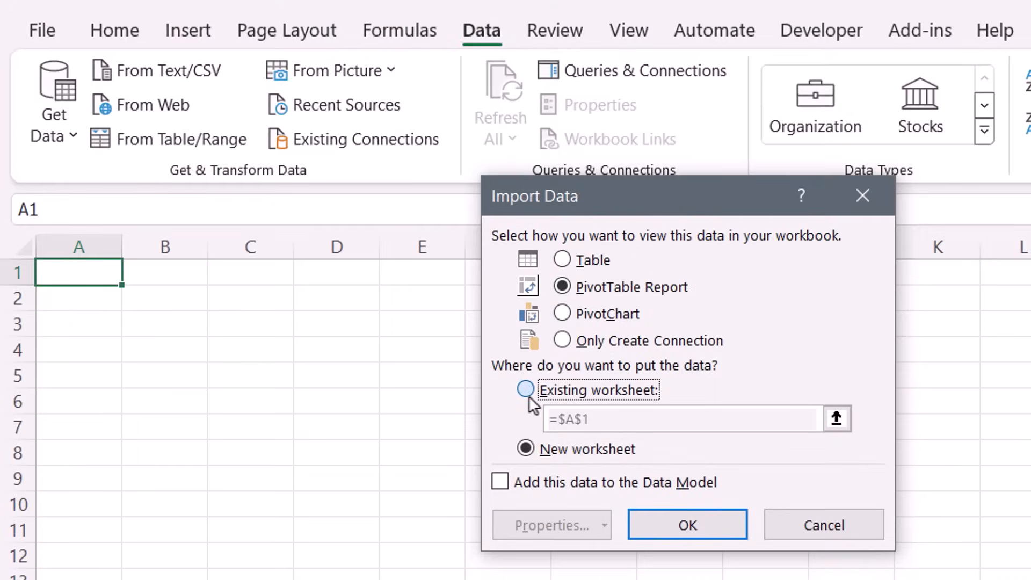
pyautogui.click(526, 391)
pyautogui.click(211, 331)
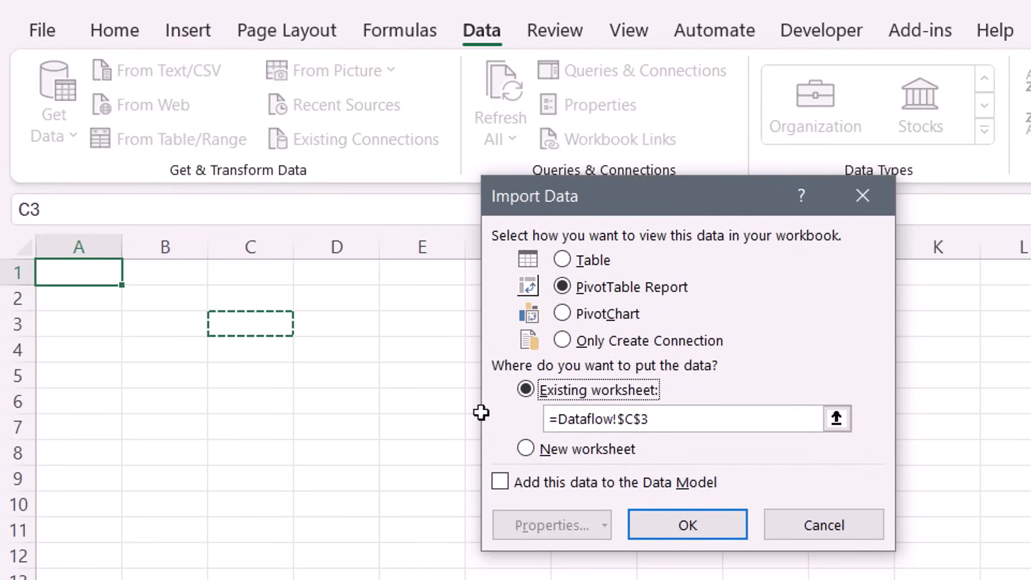
pyautogui.click(668, 527)
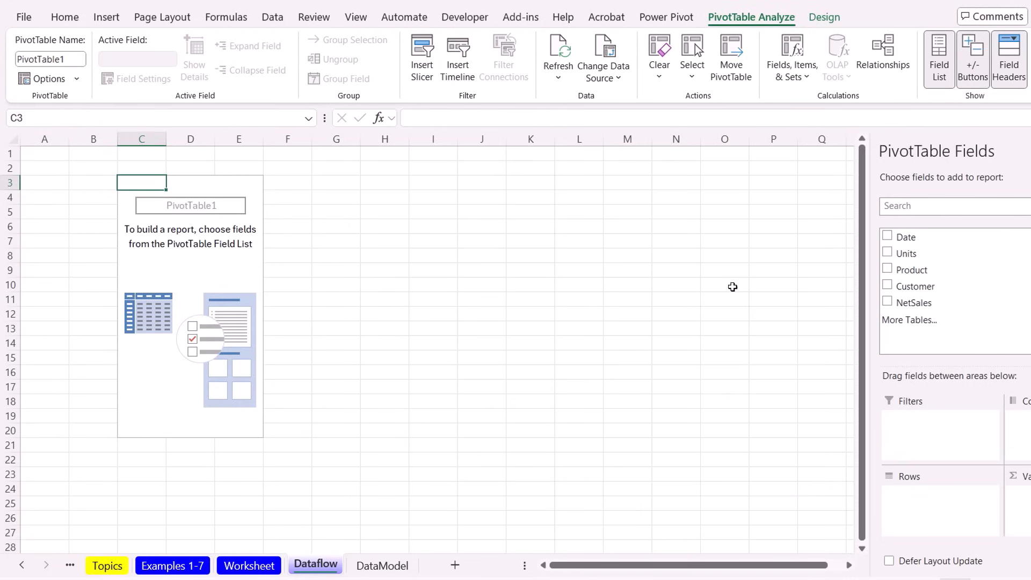
pyautogui.click(888, 268)
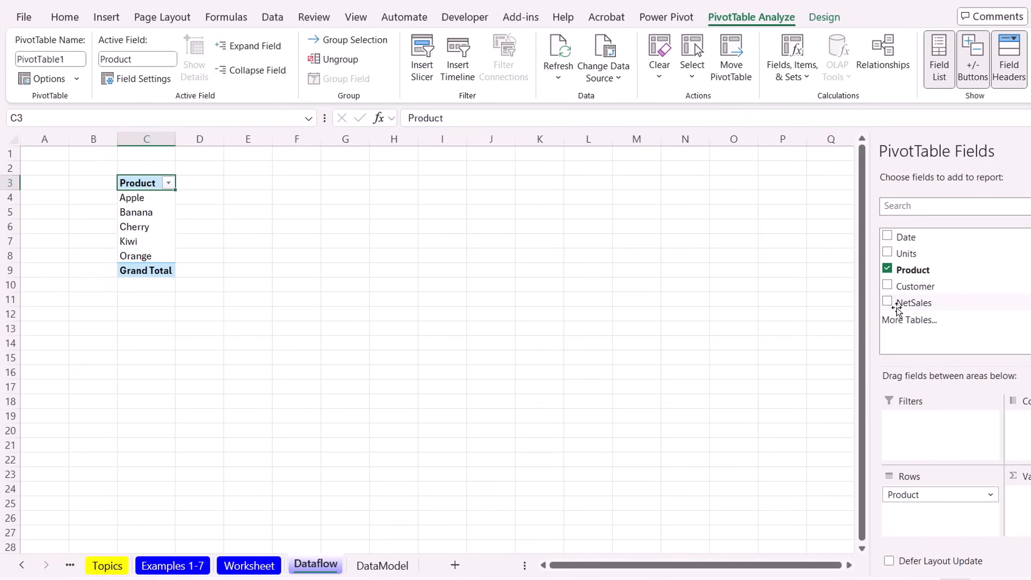
pyautogui.click(888, 302)
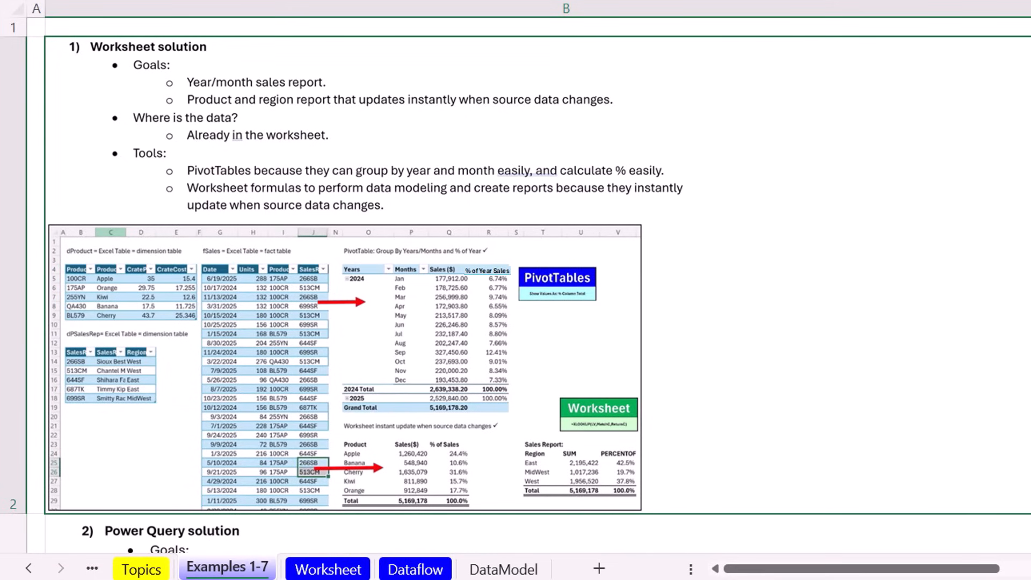
# - Review the solution summaries on the Examples 1-7 sheet, from the Worksheet solution through the Dataflow solution
pyautogui.press('Down')
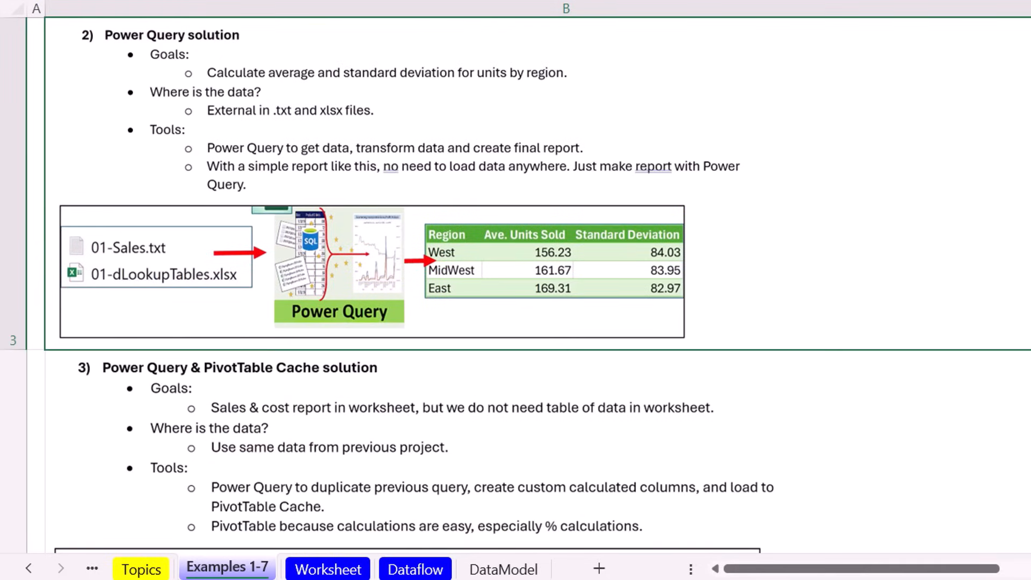
pyautogui.press('Down')
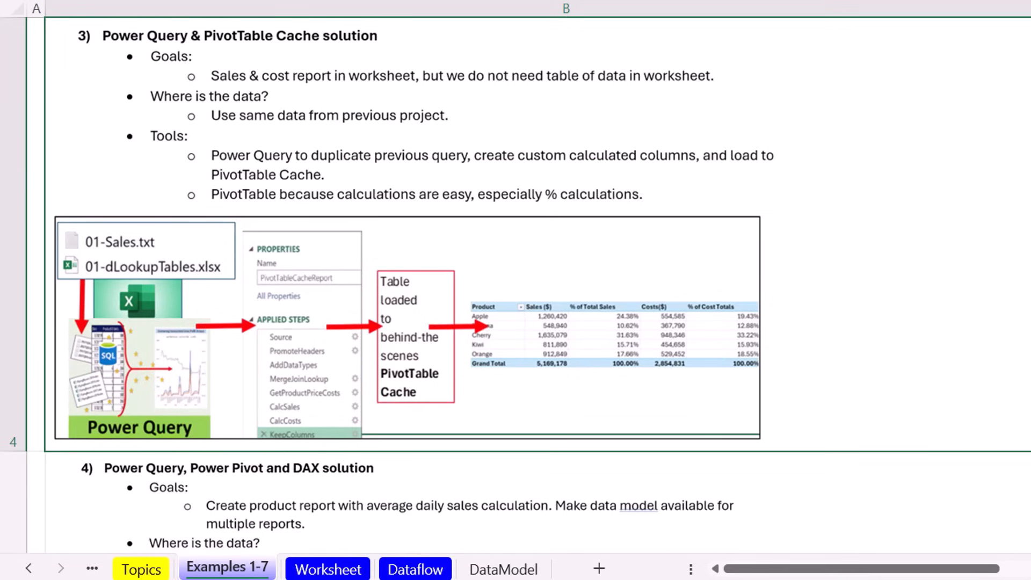
pyautogui.press('Down')
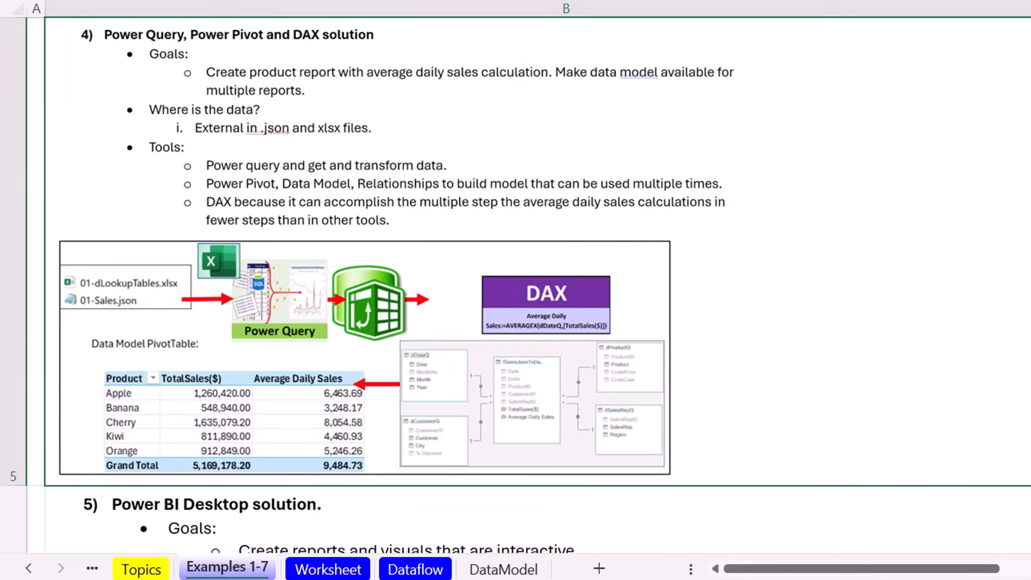
pyautogui.press('Down')
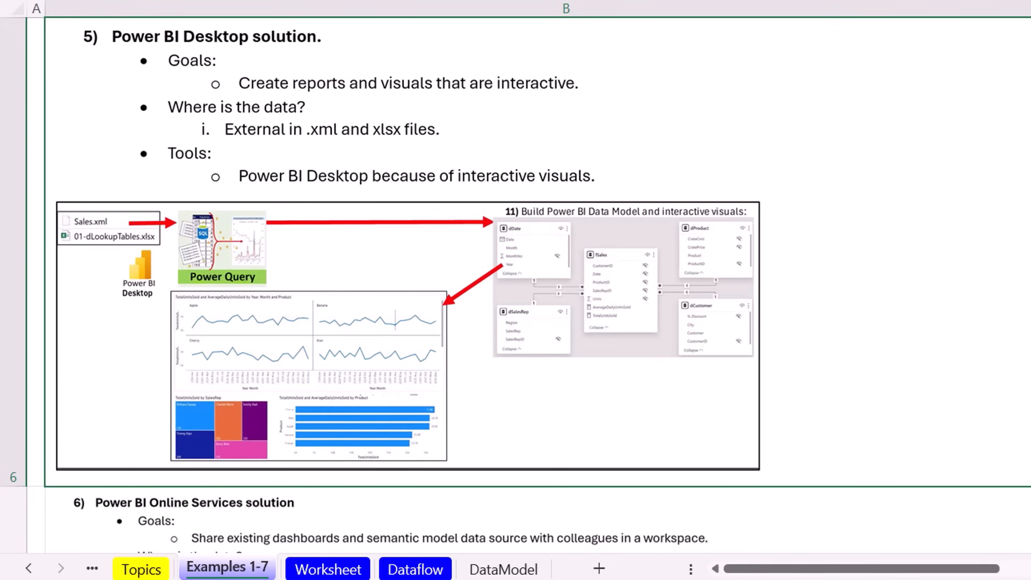
pyautogui.press('Down')
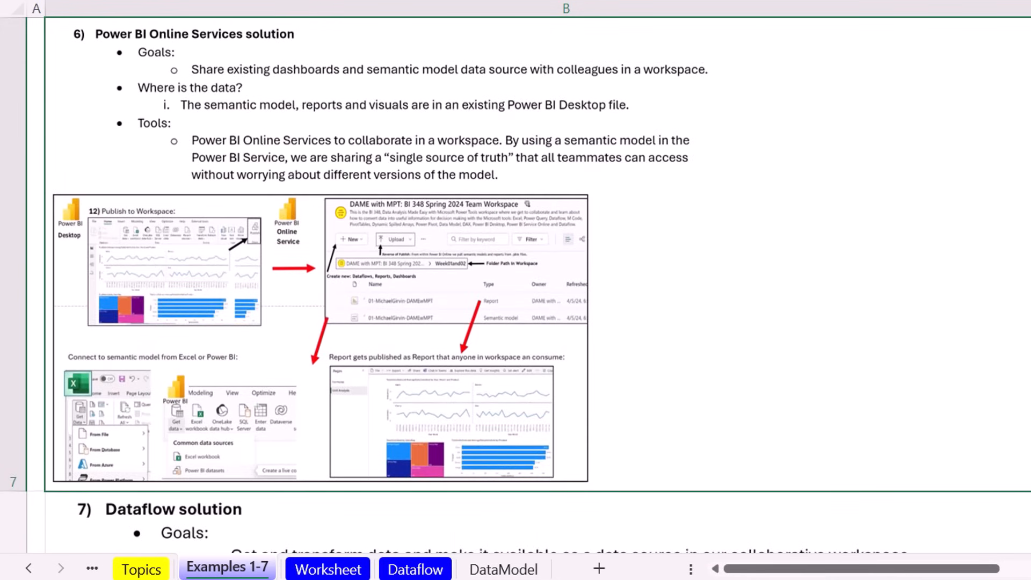
pyautogui.press('Down')
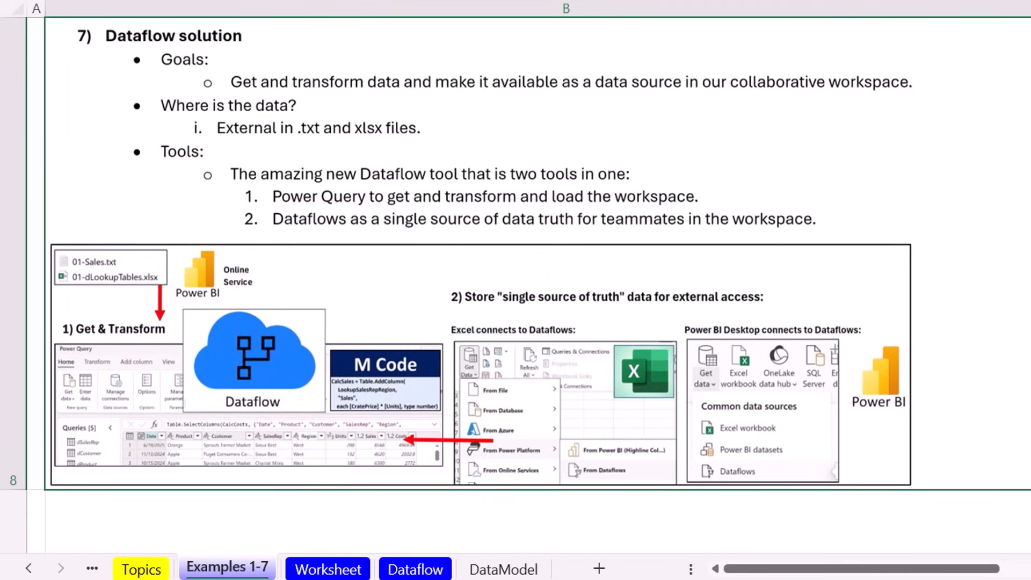